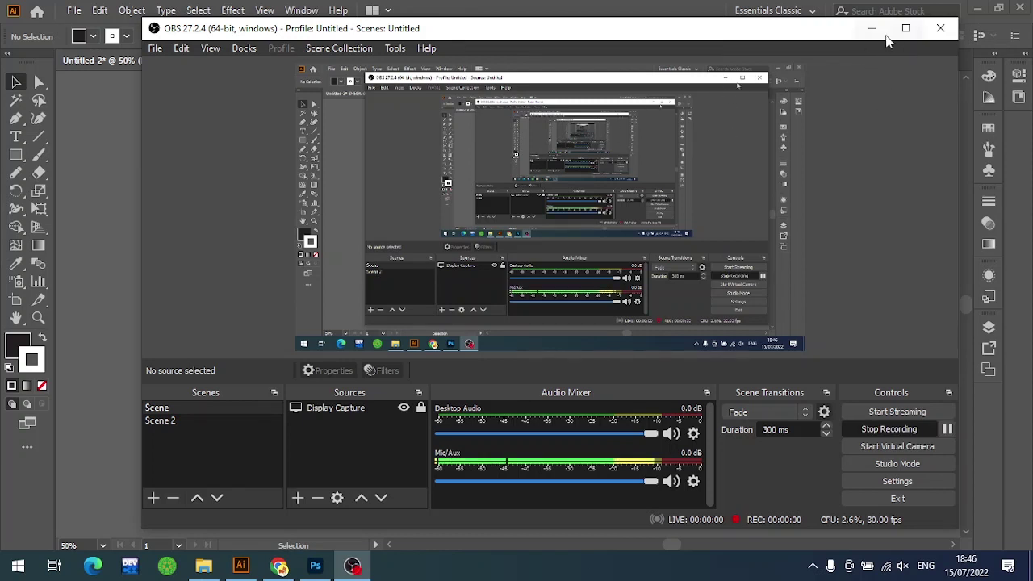
# Start placing an image and browse the file picker up to the BT mẫu folder
pyautogui.click(871, 28)
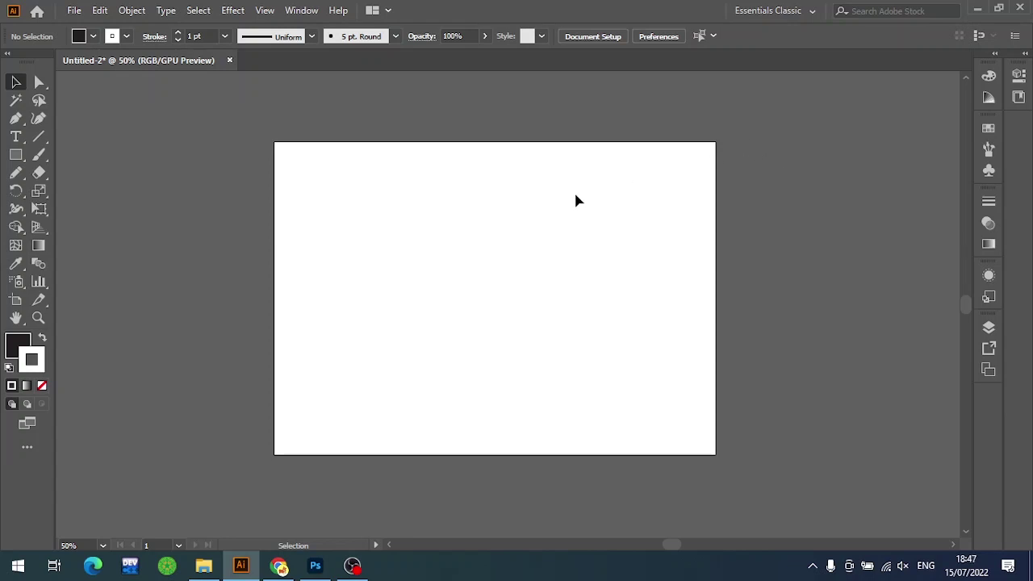
pyautogui.click(74, 9)
pyautogui.click(109, 255)
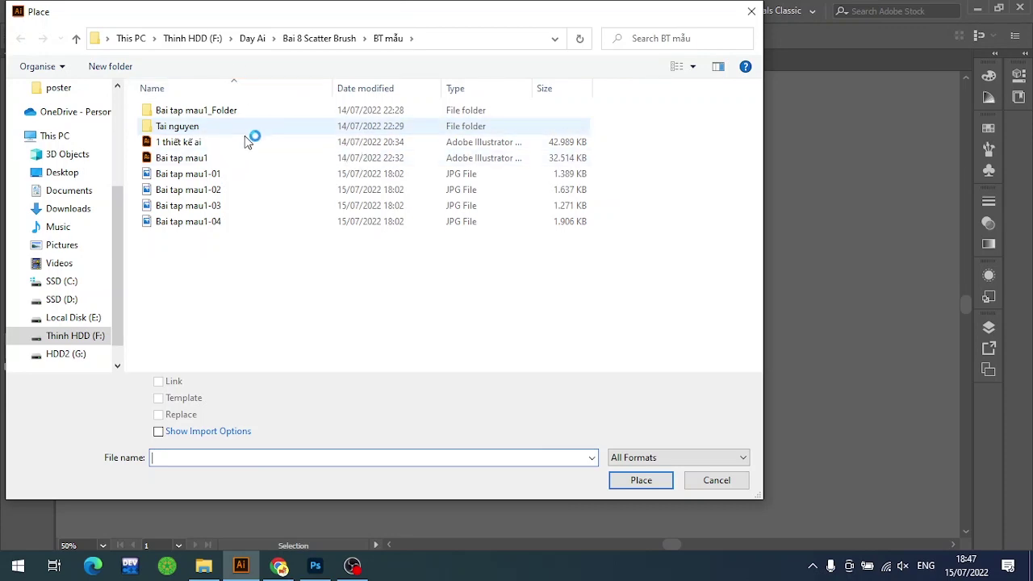
pyautogui.doubleClick(207, 126)
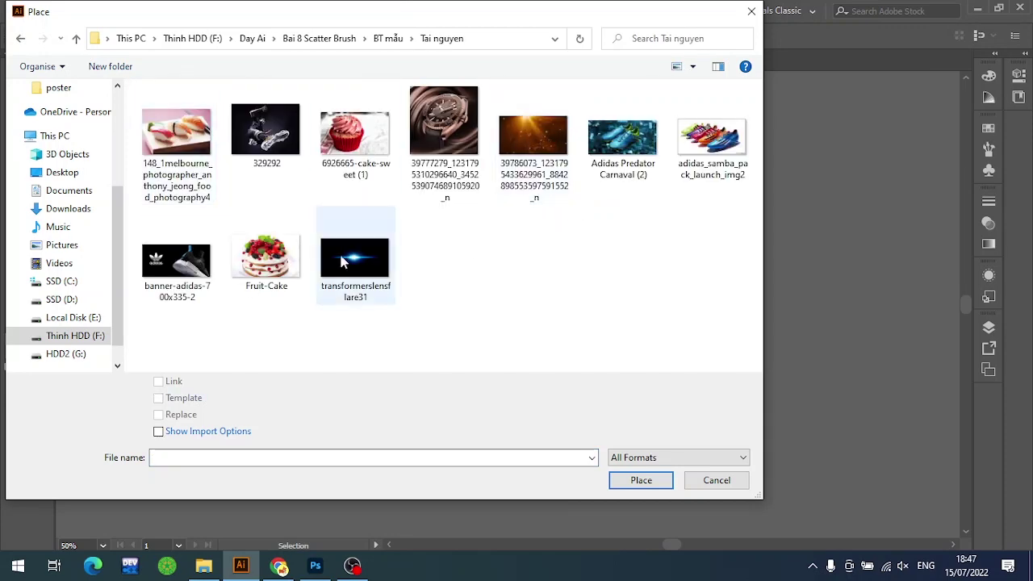
pyautogui.moveTo(505, 16); pyautogui.dragTo(546, 29)
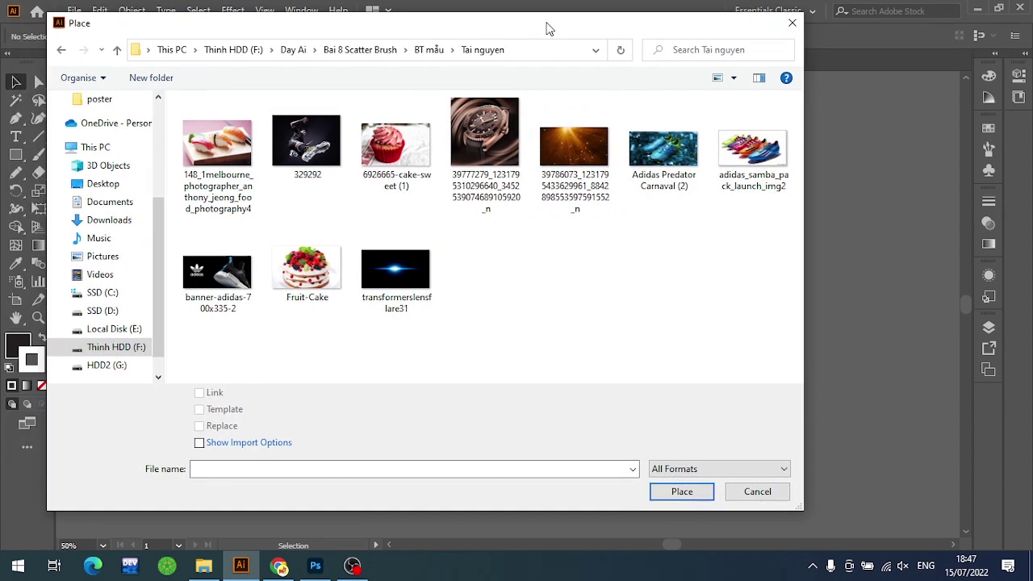
pyautogui.click(117, 50)
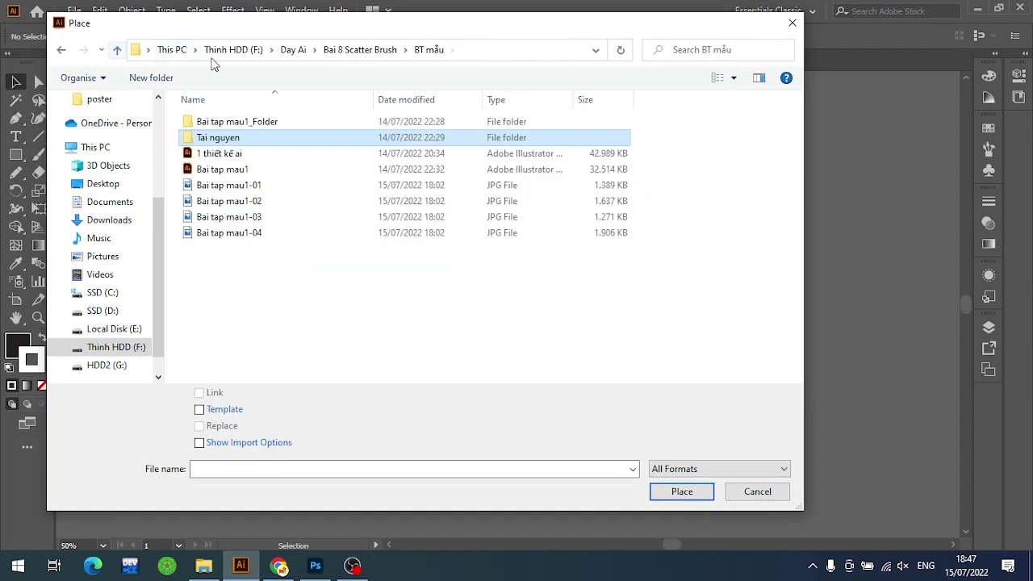
# Place the linked dong-ho-rolex-r044 photo from Bai 8 Scatter Brush on the artboard's left side
pyautogui.click(733, 77)
pyautogui.moveTo(730, 143); pyautogui.dragTo(745, 42)
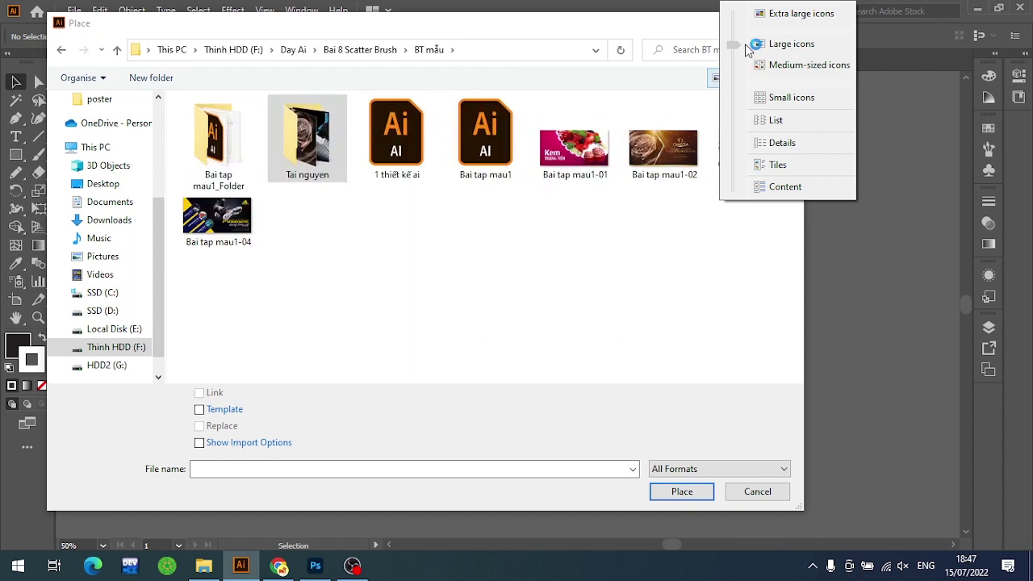
pyautogui.click(117, 49)
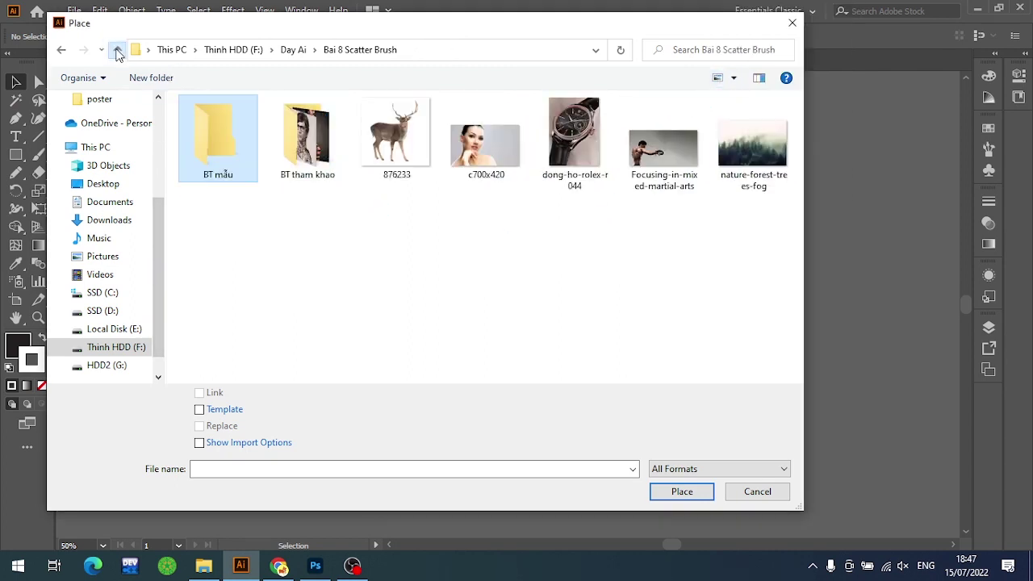
pyautogui.click(585, 162)
pyautogui.click(681, 491)
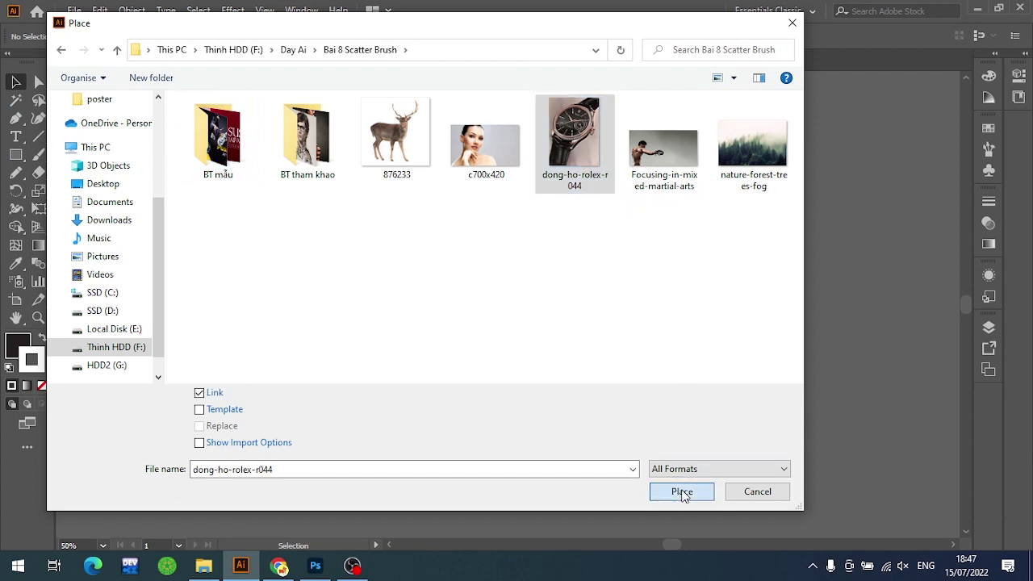
pyautogui.moveTo(337, 191); pyautogui.dragTo(618, 410)
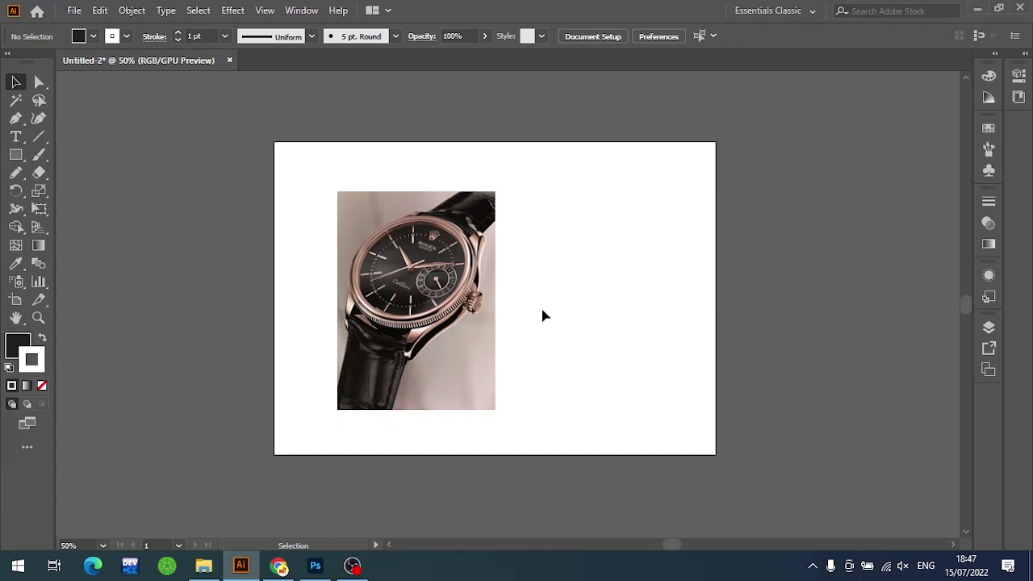
pyautogui.scroll(1, 540, 305)
pyautogui.click(291, 283)
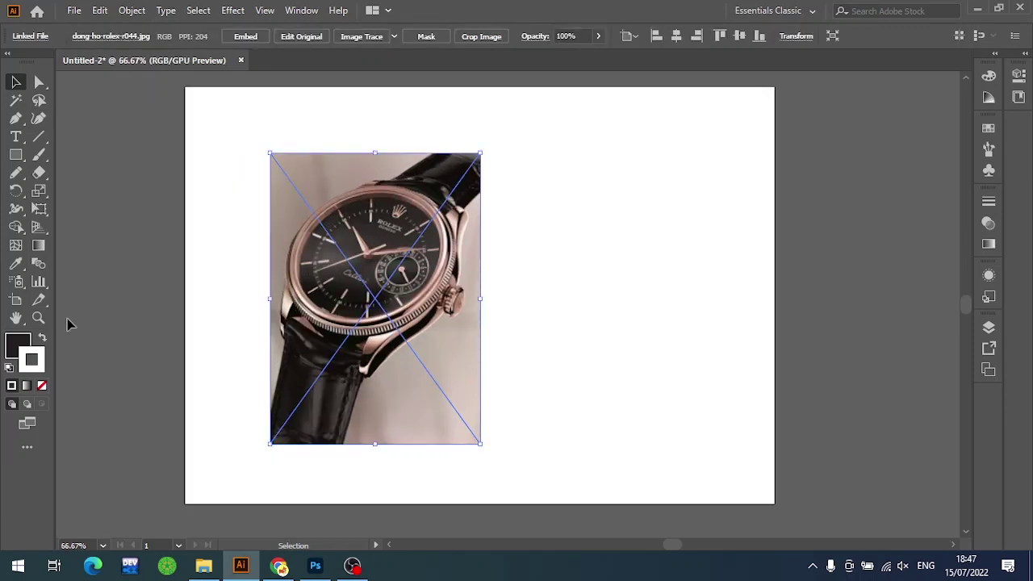
pyautogui.press('a')
pyautogui.press('v')
pyautogui.click(564, 287)
pyautogui.moveTo(408, 287); pyautogui.dragTo(747, 288)
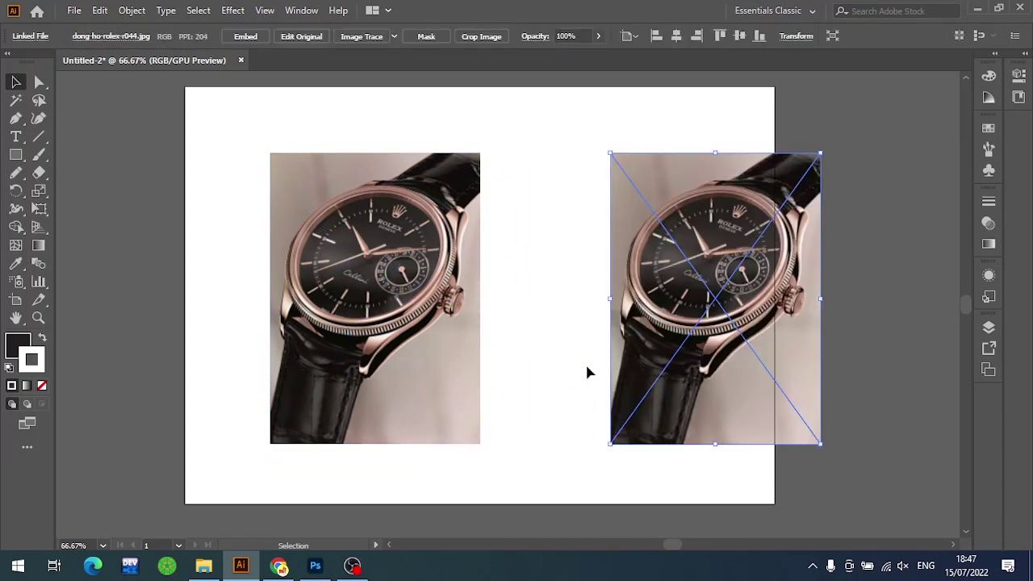
pyautogui.hotkey('ctrl', 'z')
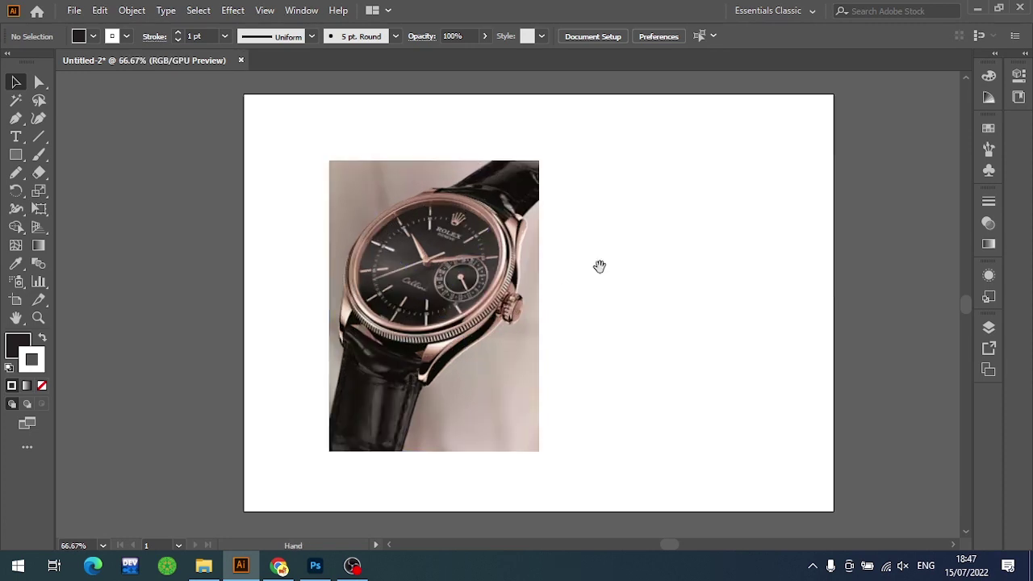
pyautogui.moveTo(599, 267); pyautogui.dragTo(586, 265)
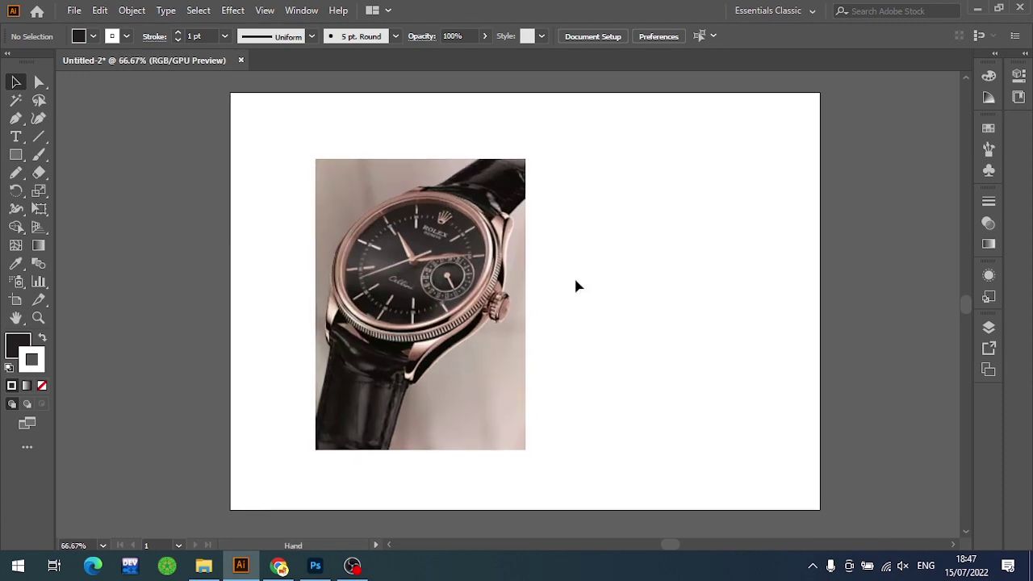
pyautogui.click(487, 282)
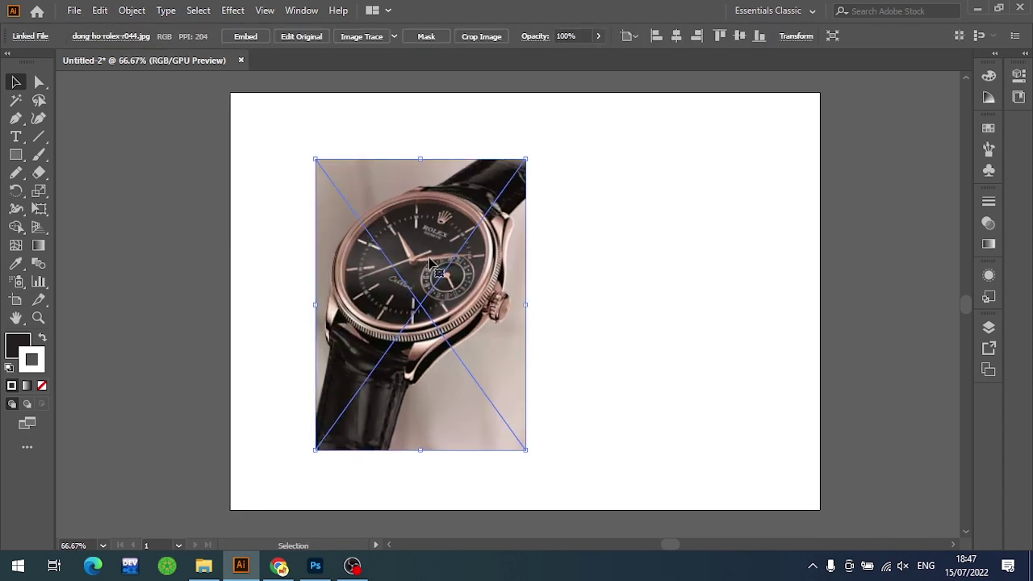
pyautogui.press('x')
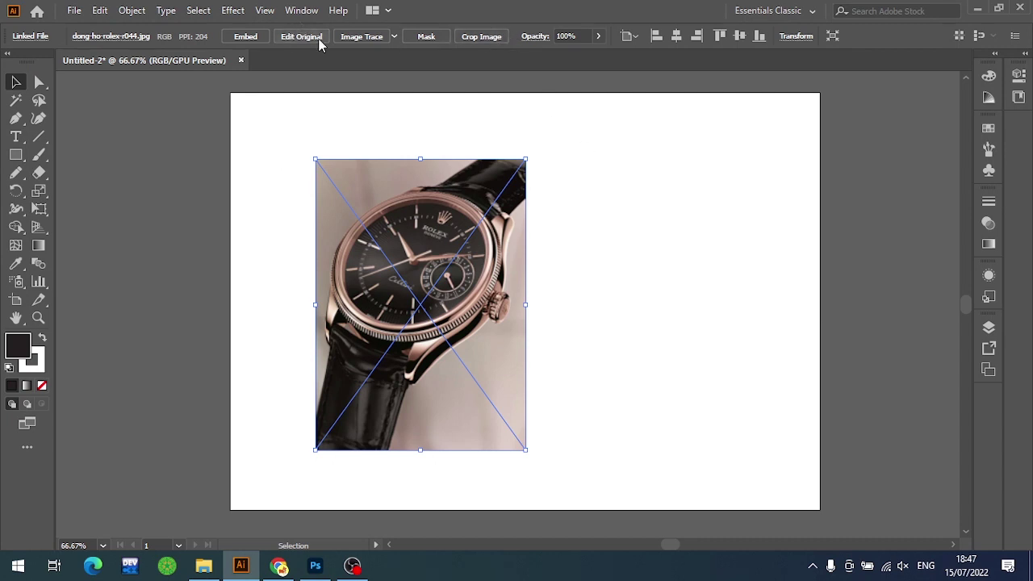
# Apply Effect Gallery Glowing Edges (Edge Width 2, Brightness 6, Smoothness 5) to the watch photo
pyautogui.click(234, 11)
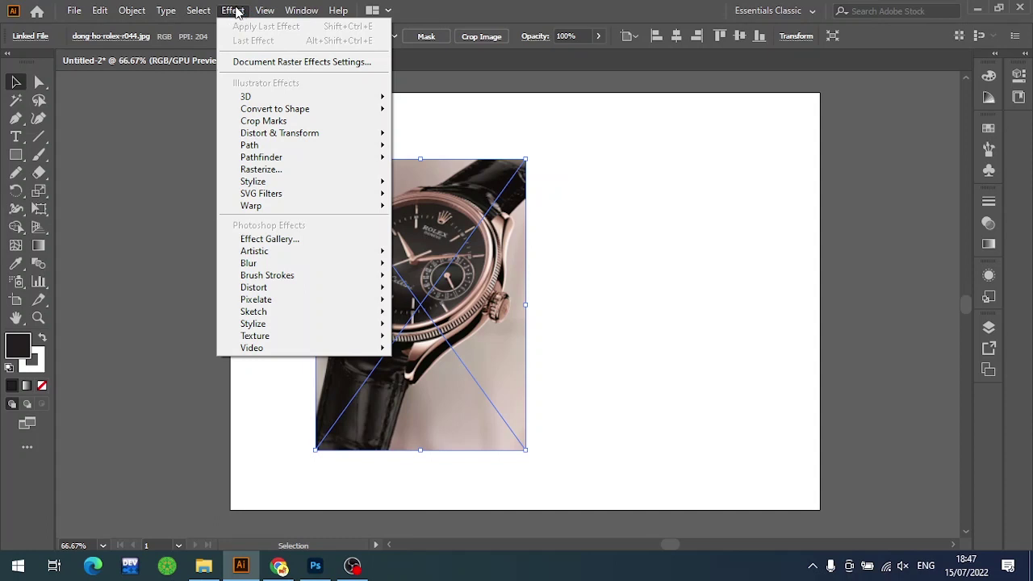
pyautogui.click(289, 246)
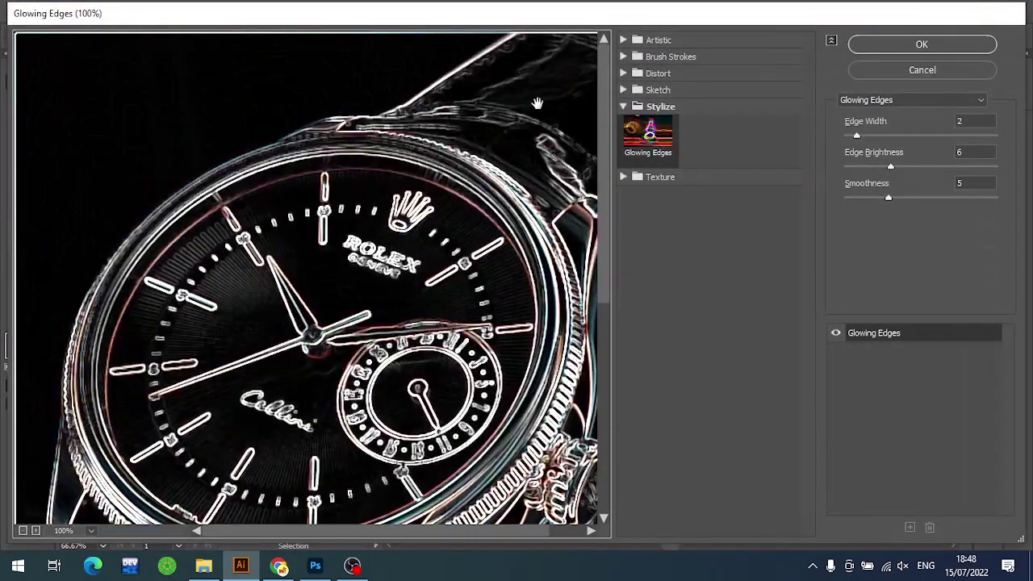
pyautogui.click(649, 40)
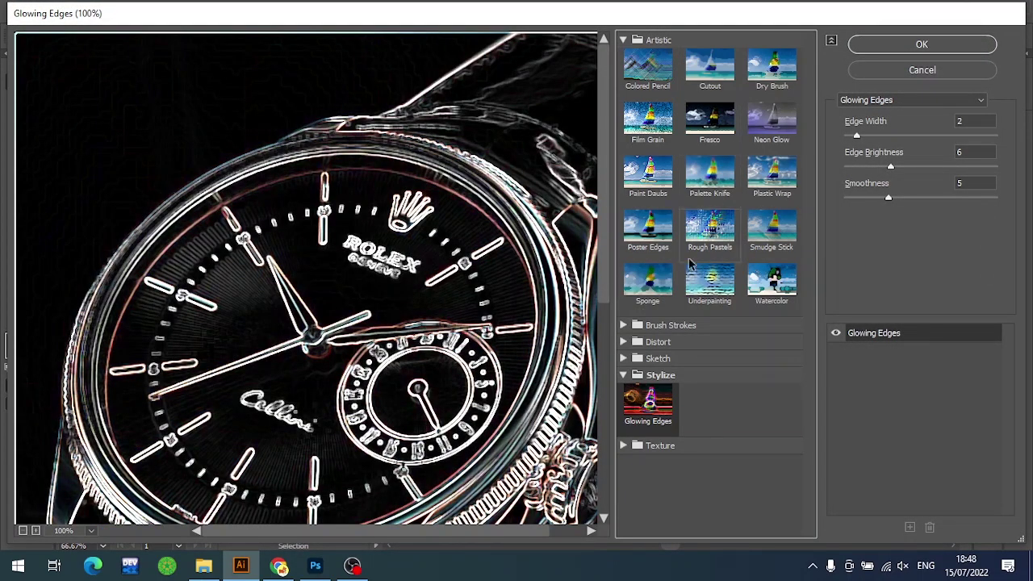
pyautogui.click(634, 40)
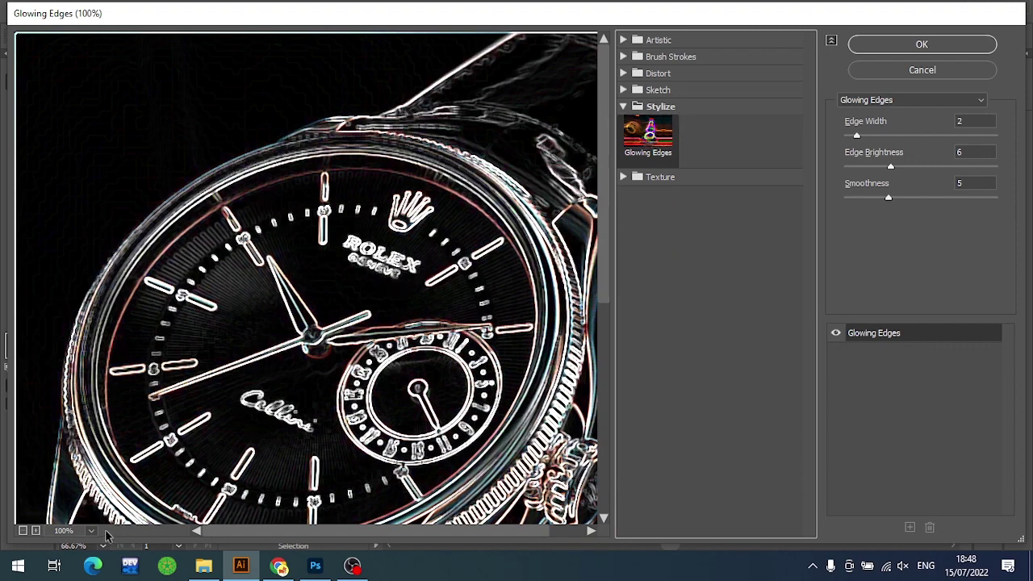
pyautogui.click(22, 530)
pyautogui.click(22, 530)
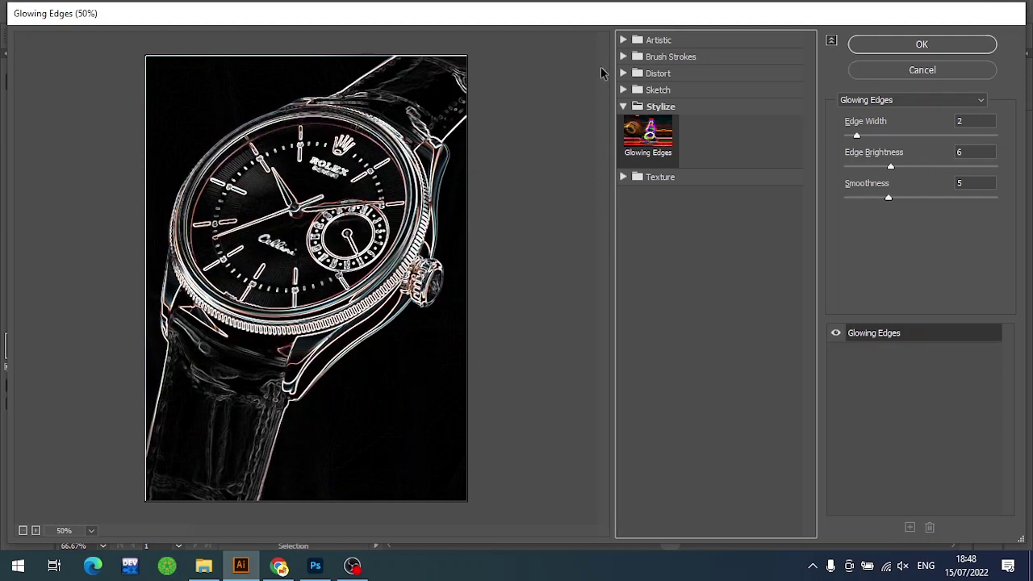
pyautogui.click(912, 46)
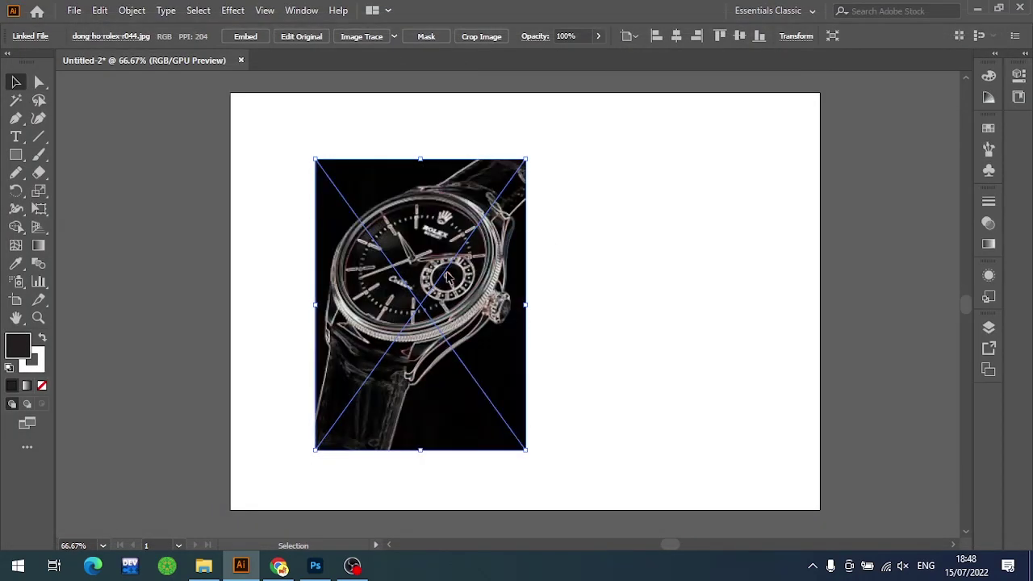
# Inspect the Glowing Edges watch up close, then reselect it and zoom back out
pyautogui.click(634, 256)
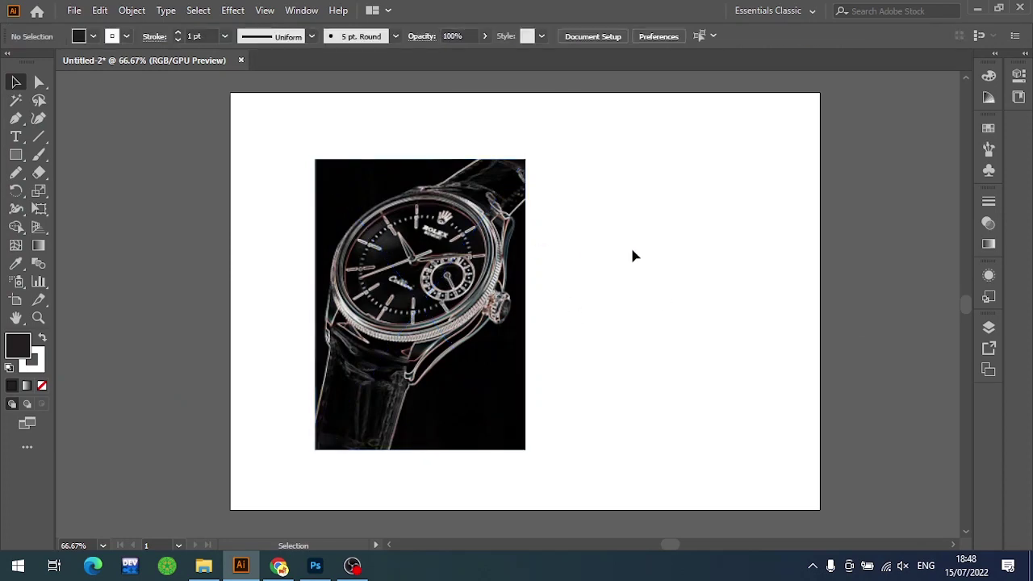
pyautogui.click(476, 347)
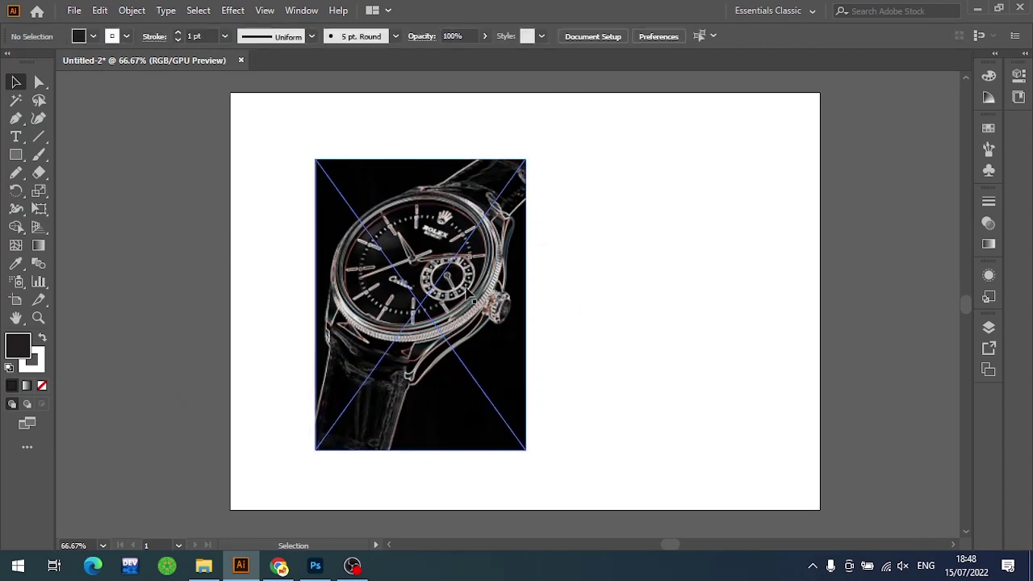
pyautogui.scroll(3, 467, 291)
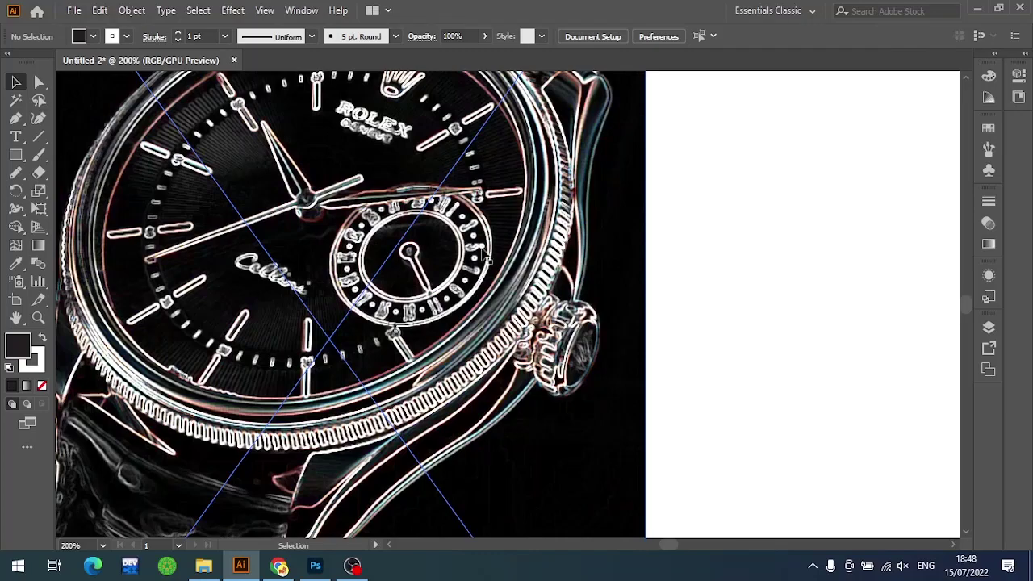
pyautogui.scroll(-2, 485, 255)
pyautogui.scroll(-1, 523, 310)
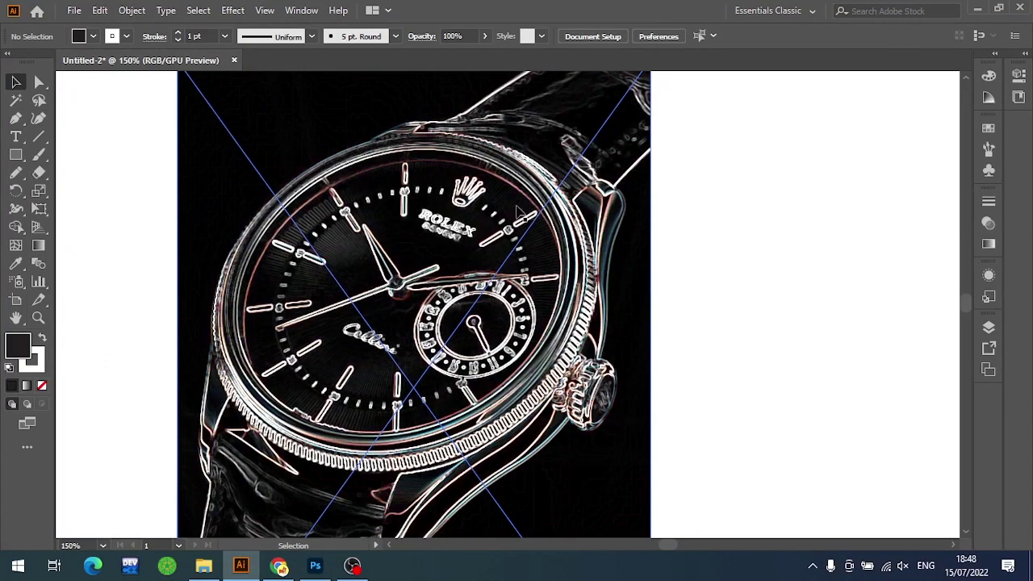
pyautogui.scroll(2, 530, 280)
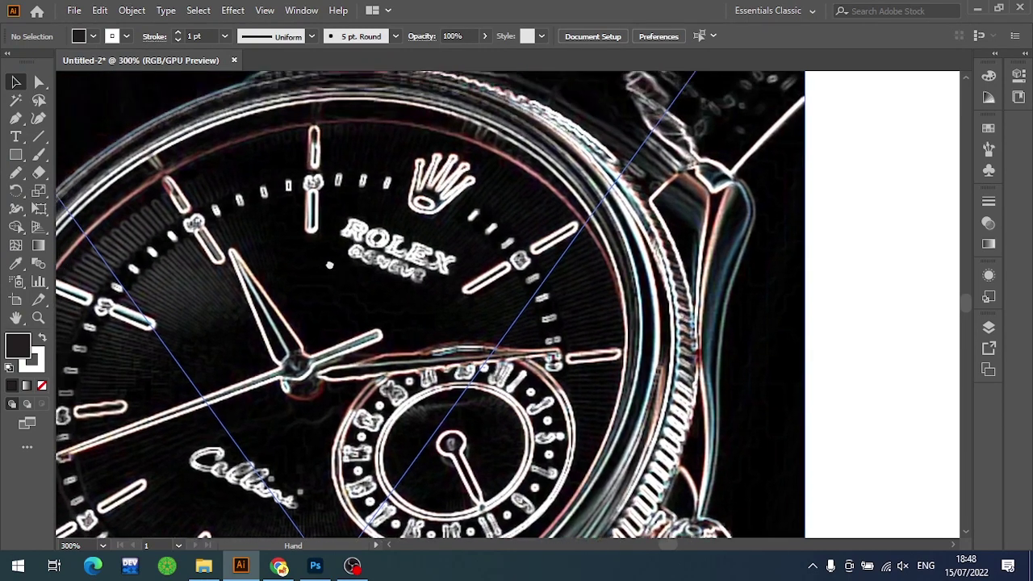
pyautogui.moveTo(298, 214); pyautogui.dragTo(337, 331)
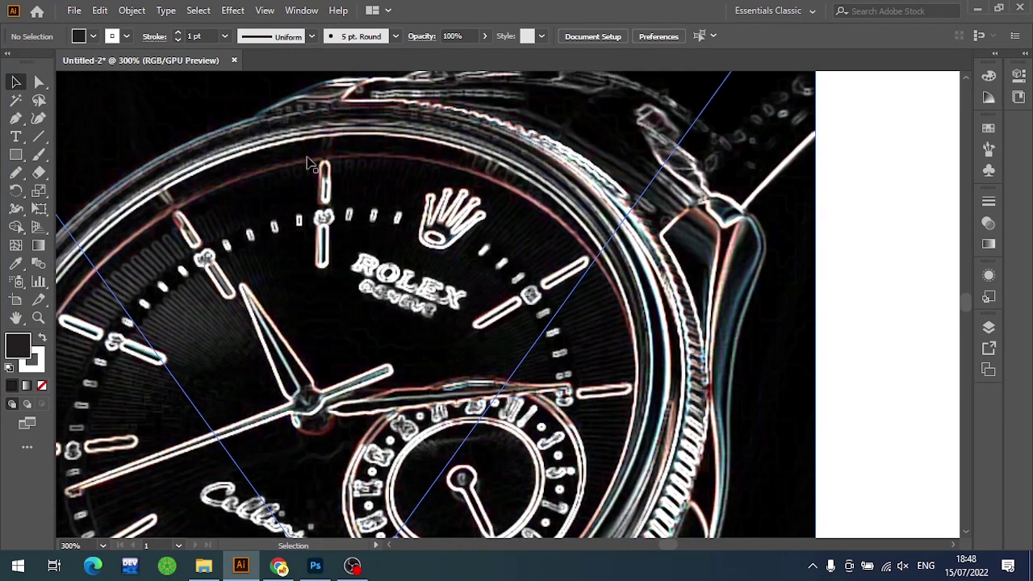
pyautogui.keyDown('alt'); pyautogui.scroll(-1, 436, 198); pyautogui.keyUp('alt')
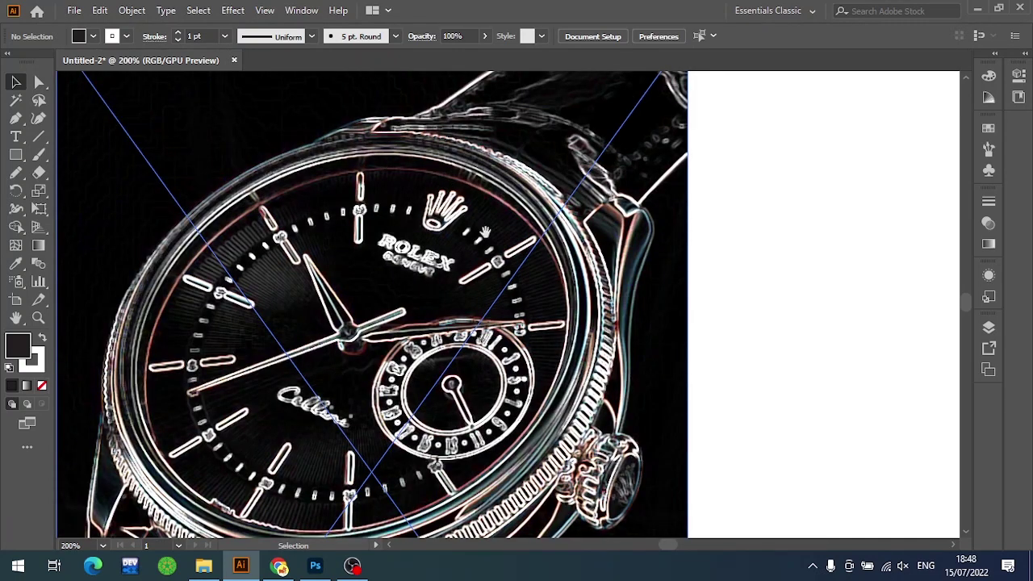
pyautogui.keyDown('alt'); pyautogui.scroll(-2, 300, 248); pyautogui.keyUp('alt')
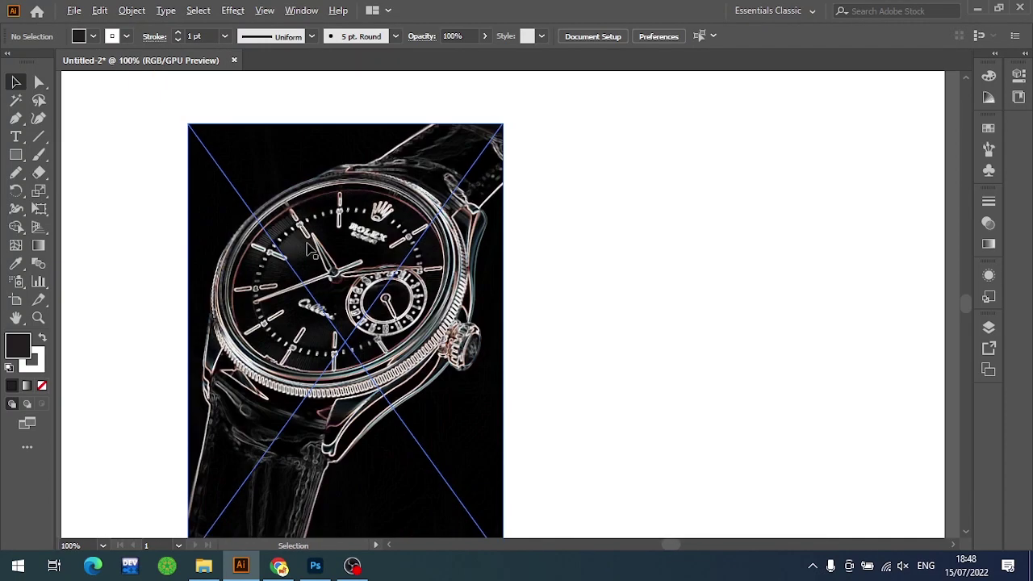
pyautogui.click(382, 323)
pyautogui.hotkey('ctrl', '-')
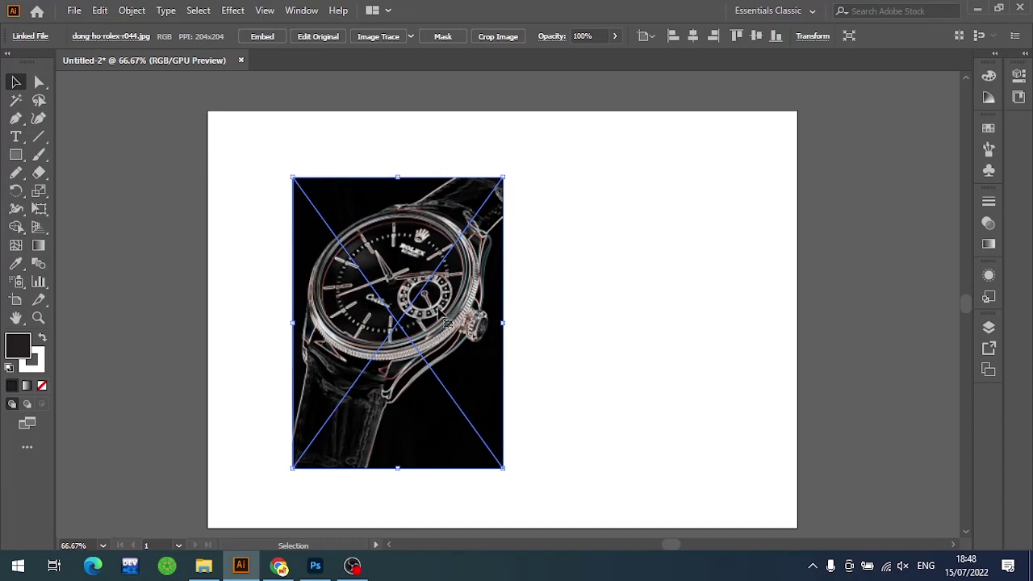
# Make an opacity mask on the watch photo and paste the line-art version into it in place
pyautogui.click(587, 323)
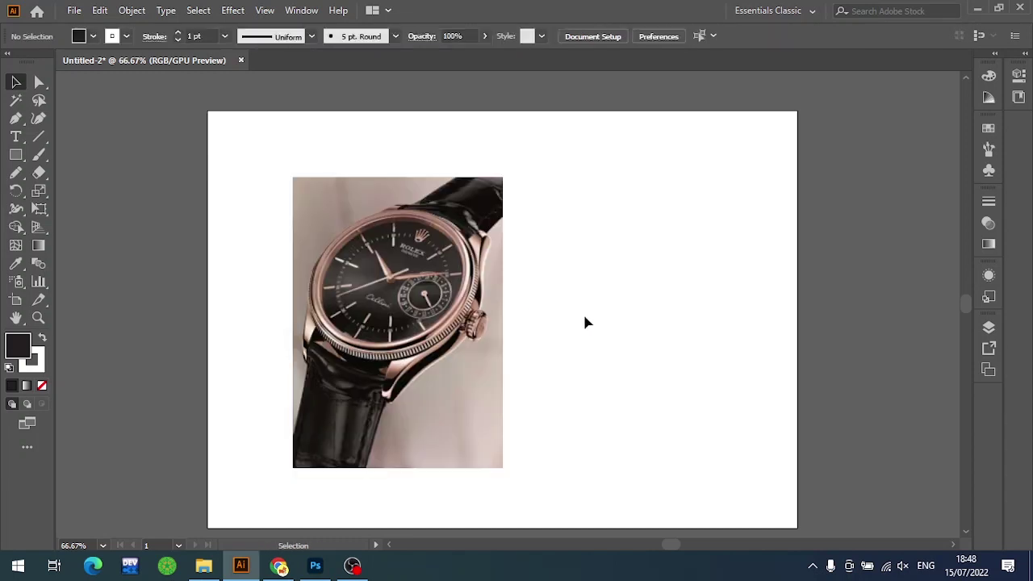
pyautogui.click(398, 333)
pyautogui.click(988, 223)
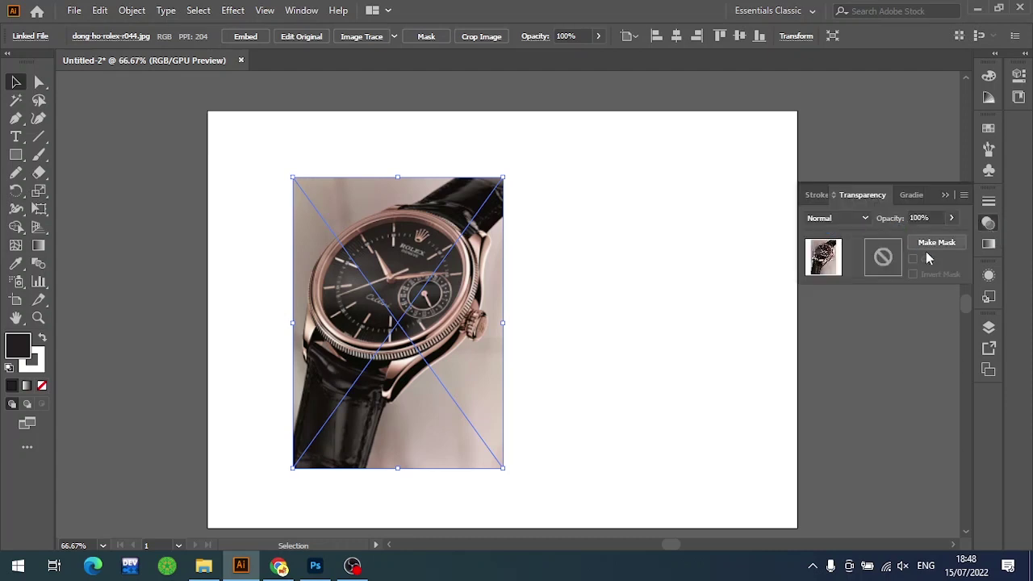
pyautogui.doubleClick(883, 258)
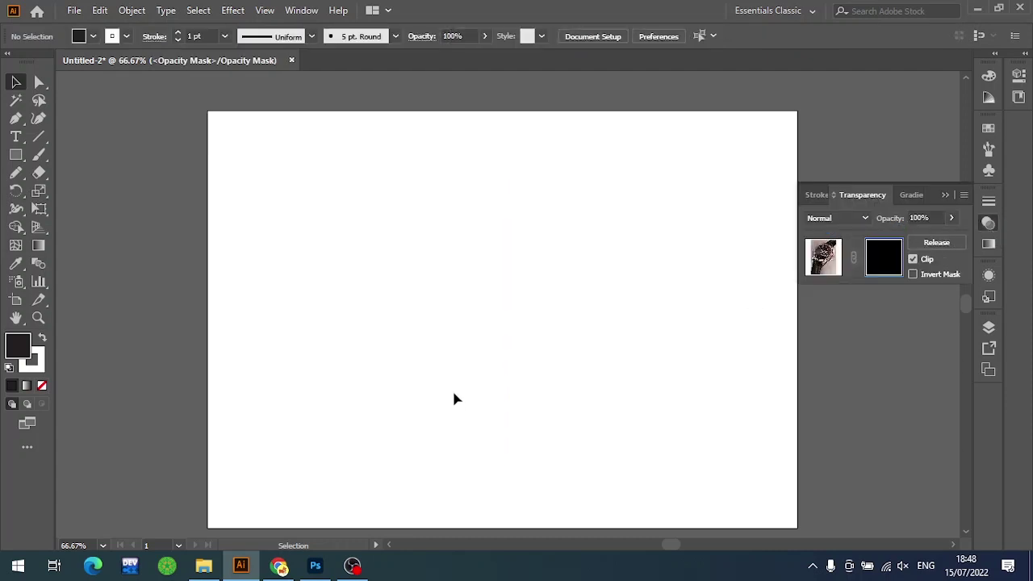
pyautogui.press('ctrl')
pyautogui.hotkey('ctrl', 'f')
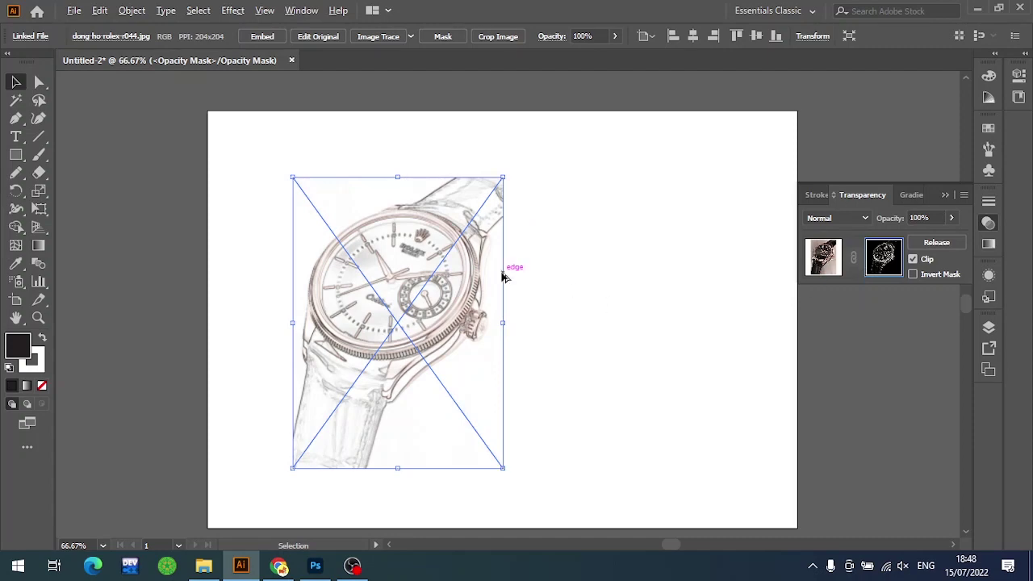
# Zoom into the masked sketch, toggle mask Clip off and on, then exit mask editing and zoom out
pyautogui.scroll(3, 501, 277)
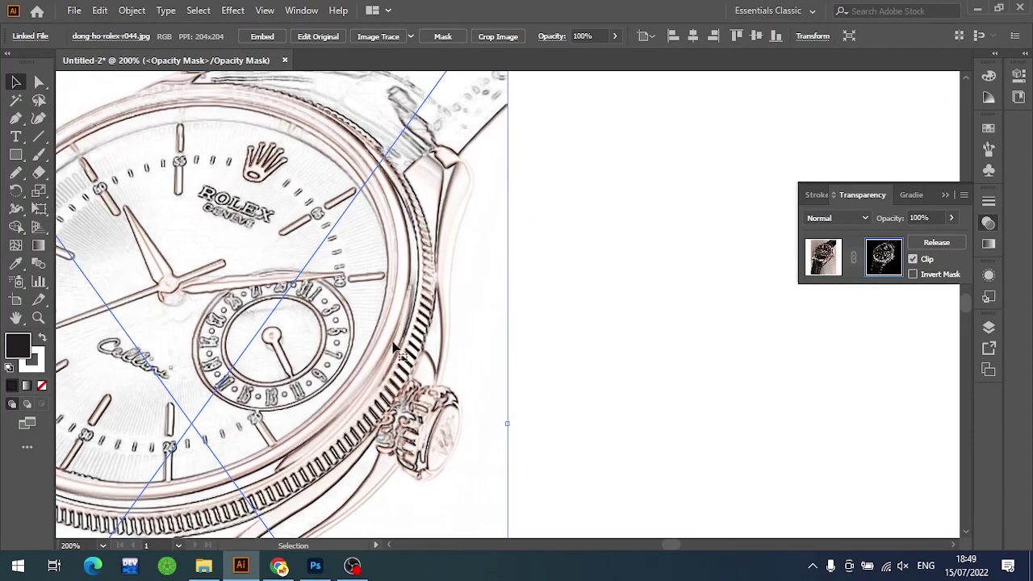
pyautogui.moveTo(433, 185); pyautogui.dragTo(461, 299)
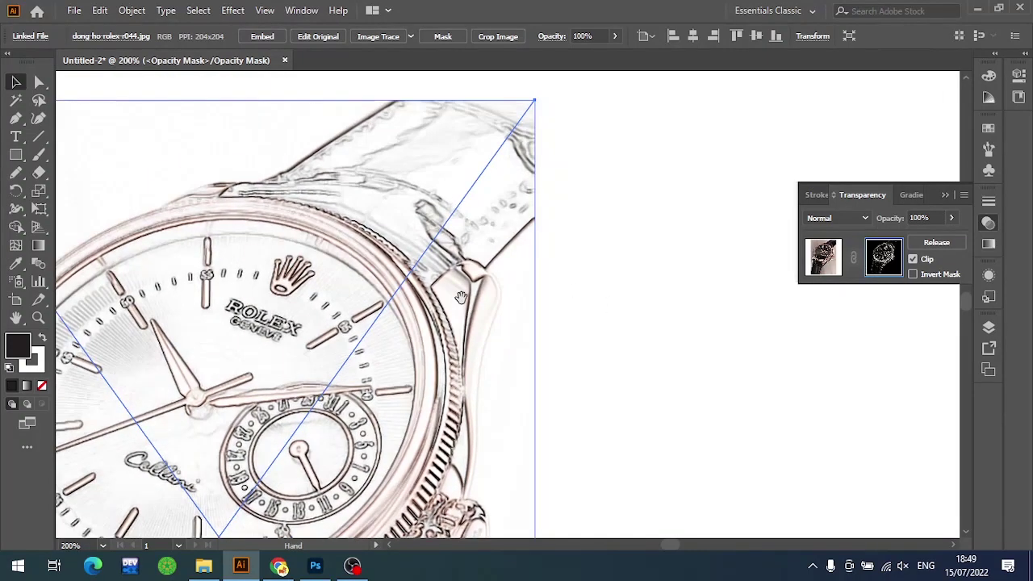
pyautogui.click(913, 260)
pyautogui.click(912, 260)
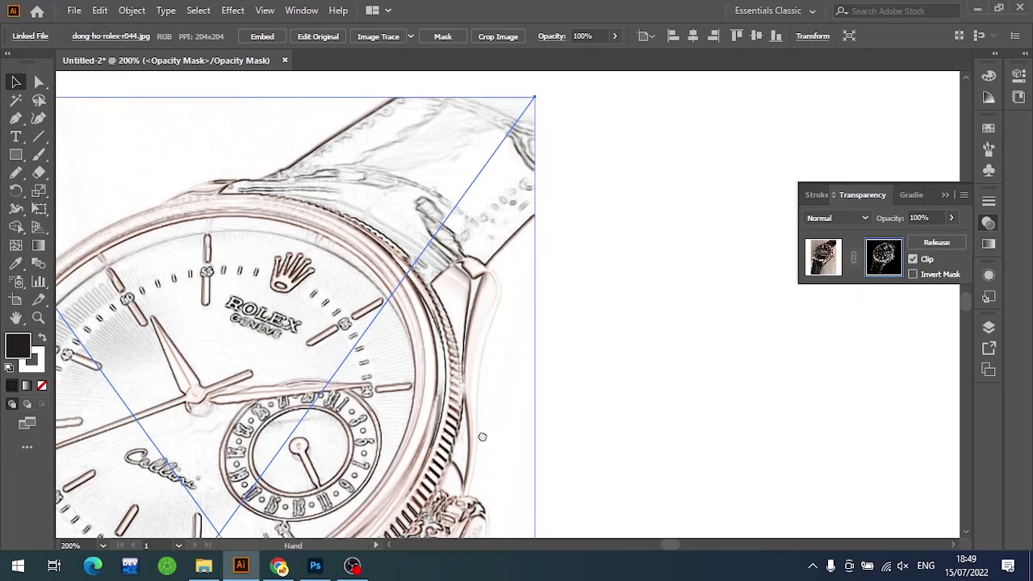
pyautogui.scroll(-5, 446, 453)
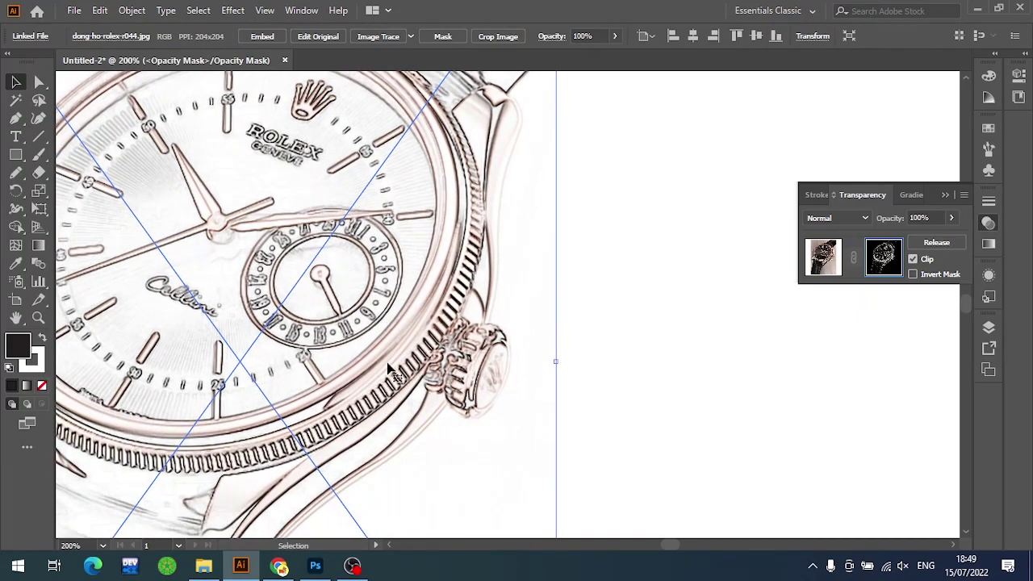
pyautogui.scroll(4, 444, 308)
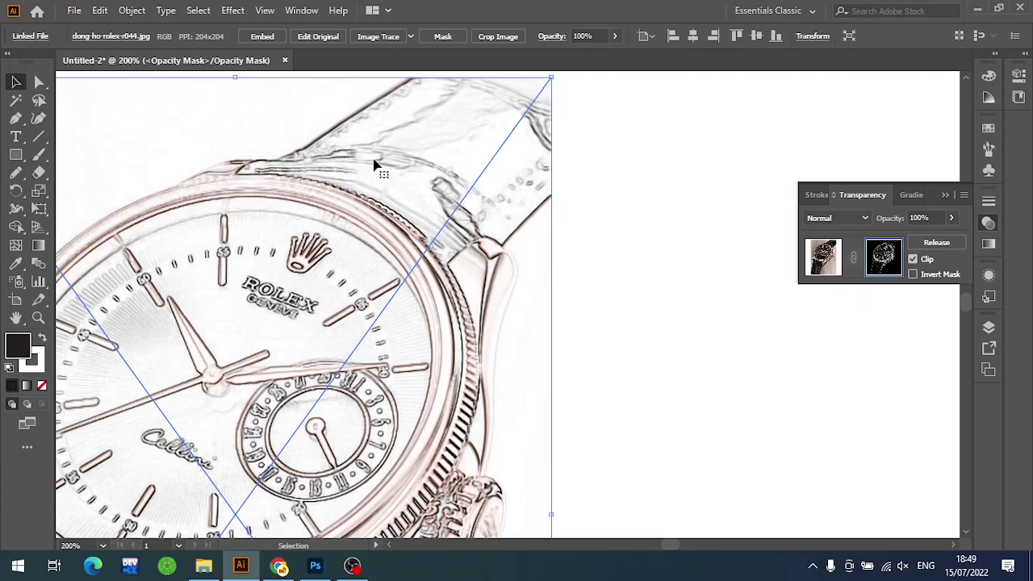
pyautogui.moveTo(541, 157); pyautogui.dragTo(523, 215)
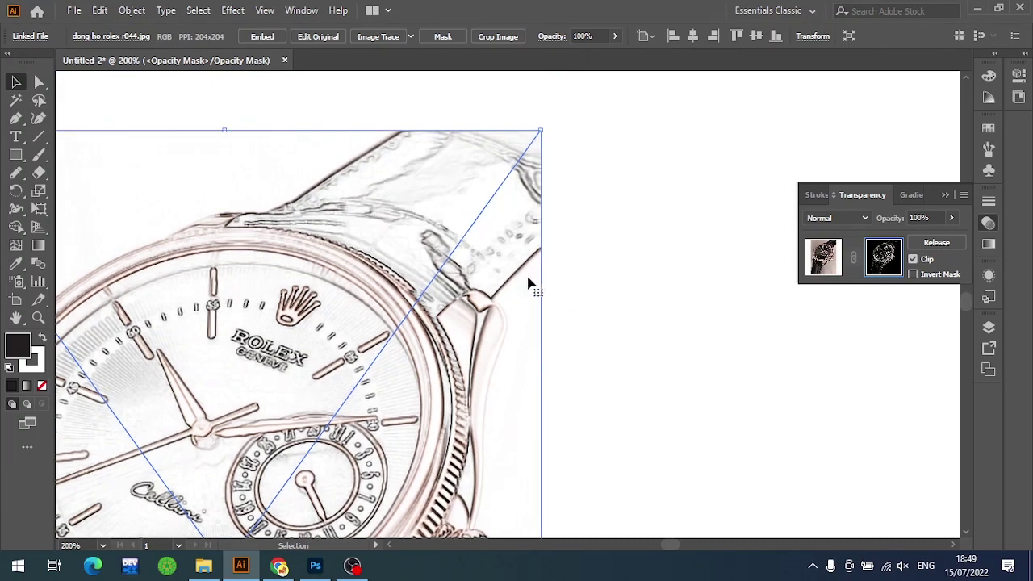
pyautogui.click(823, 256)
pyautogui.hotkey('ctrl', '-')
pyautogui.hotkey('ctrl', '-')
pyautogui.hotkey('ctrl', '-')
pyautogui.click(633, 289)
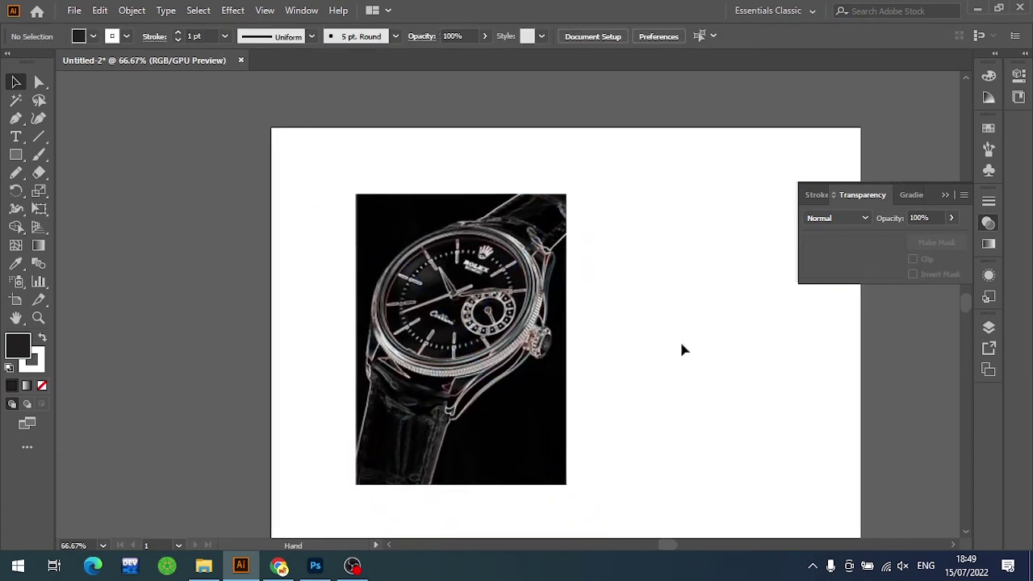
pyautogui.hotkey('ctrl', '+')
pyautogui.hotkey('ctrl', '+')
pyautogui.hotkey('ctrl', '+')
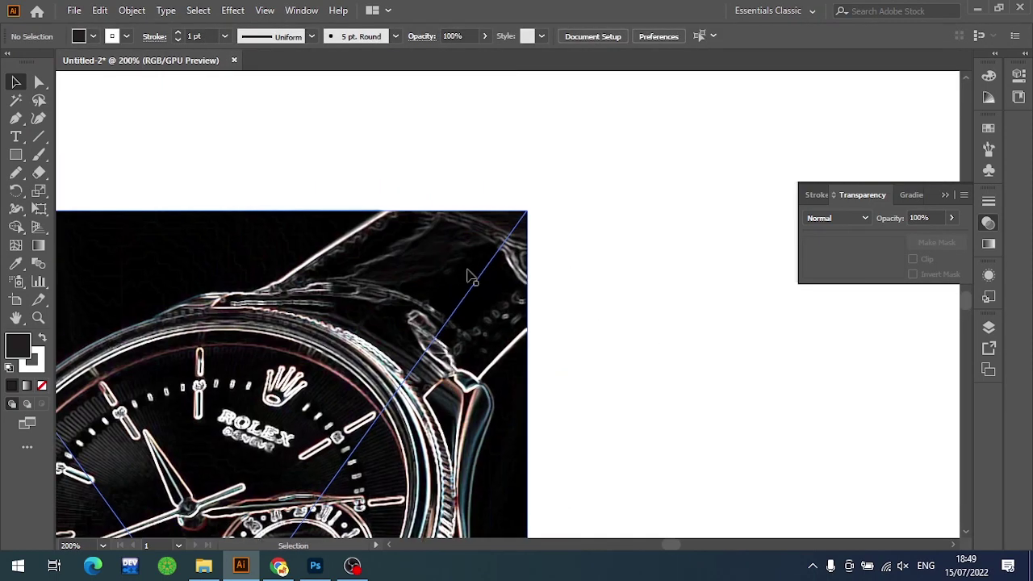
pyautogui.moveTo(586, 409); pyautogui.dragTo(626, 351)
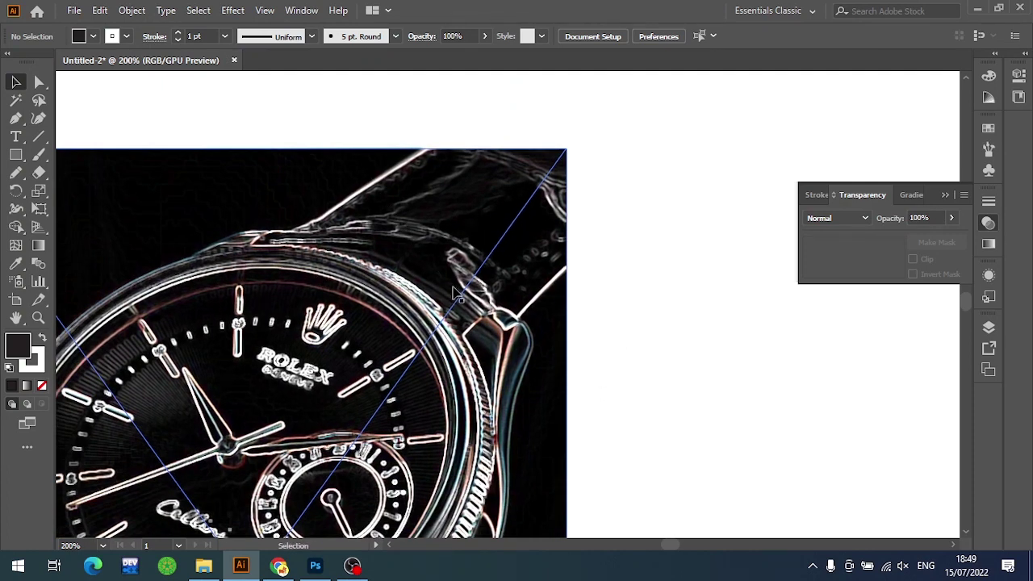
pyautogui.moveTo(454, 292); pyautogui.dragTo(507, 278)
pyautogui.moveTo(557, 191)
pyautogui.mouseDown()
pyautogui.moveTo(613, 156)
pyautogui.moveTo(676, 193)
pyautogui.mouseUp()
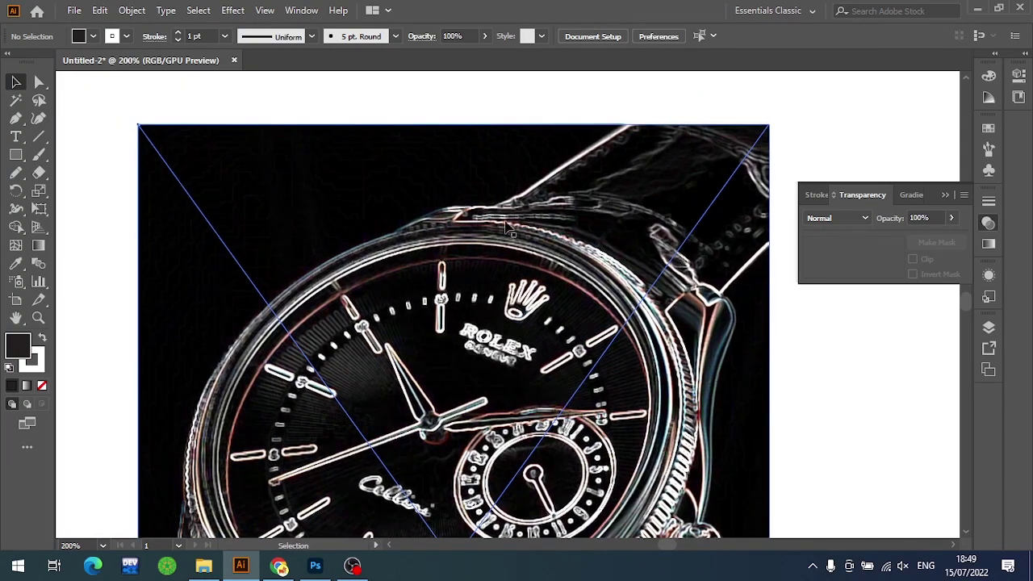
pyautogui.scroll(-1, 736, 285)
pyautogui.moveTo(671, 532); pyautogui.dragTo(535, 380)
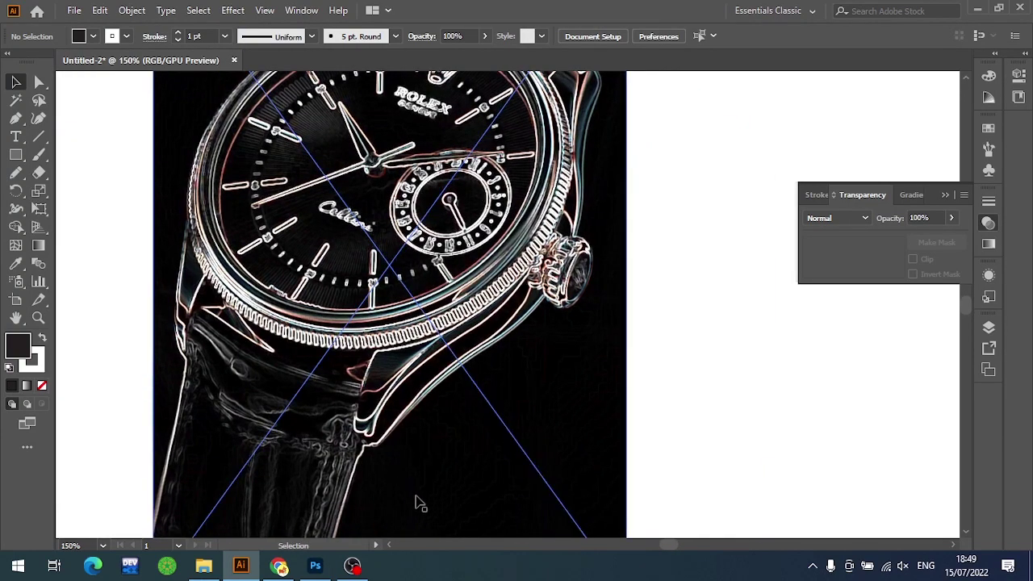
pyautogui.scroll(-2, 278, 271)
pyautogui.click(375, 241)
pyautogui.hotkey('ctrl', 'z')
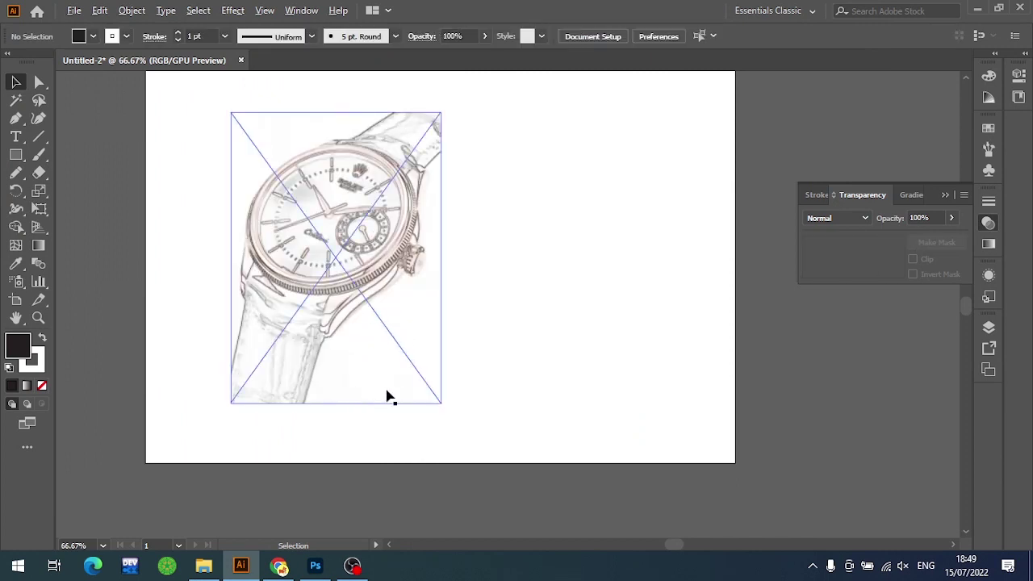
pyautogui.scroll(1, 449, 360)
pyautogui.scroll(1, 484, 279)
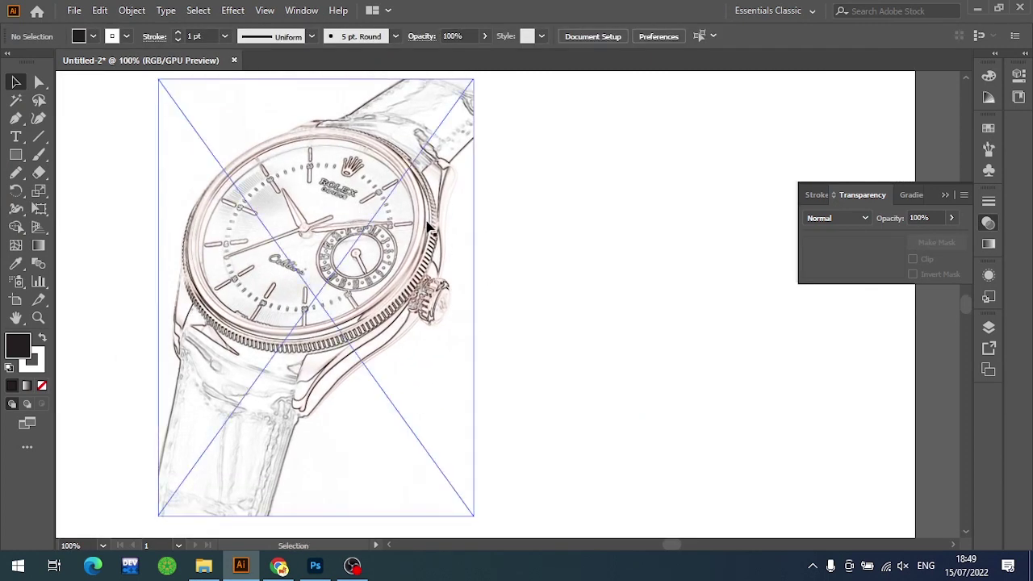
pyautogui.scroll(1, 612, 219)
# Enter the watch's opacity mask and choose the soft 6.00 brush with the Paintbrush tool
pyautogui.scroll(1, 456, 207)
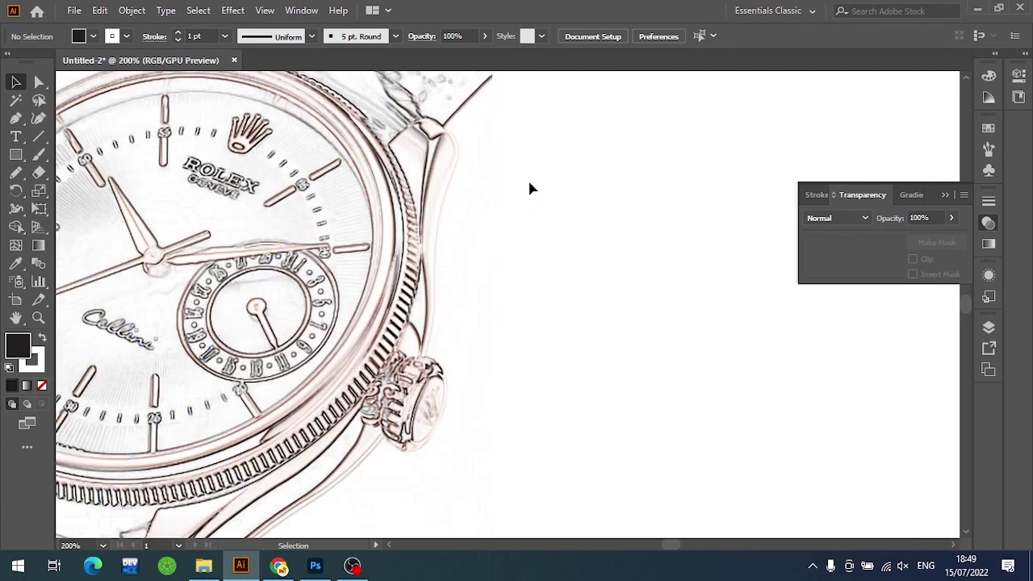
pyautogui.scroll(-2, 599, 240)
pyautogui.click(384, 235)
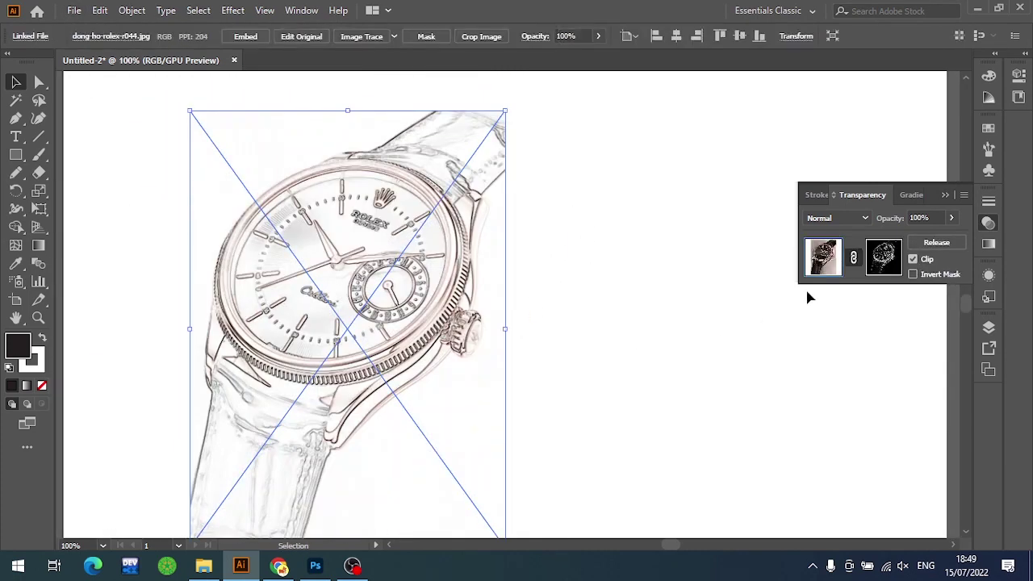
pyautogui.scroll(-1, 806, 293)
pyautogui.click(883, 258)
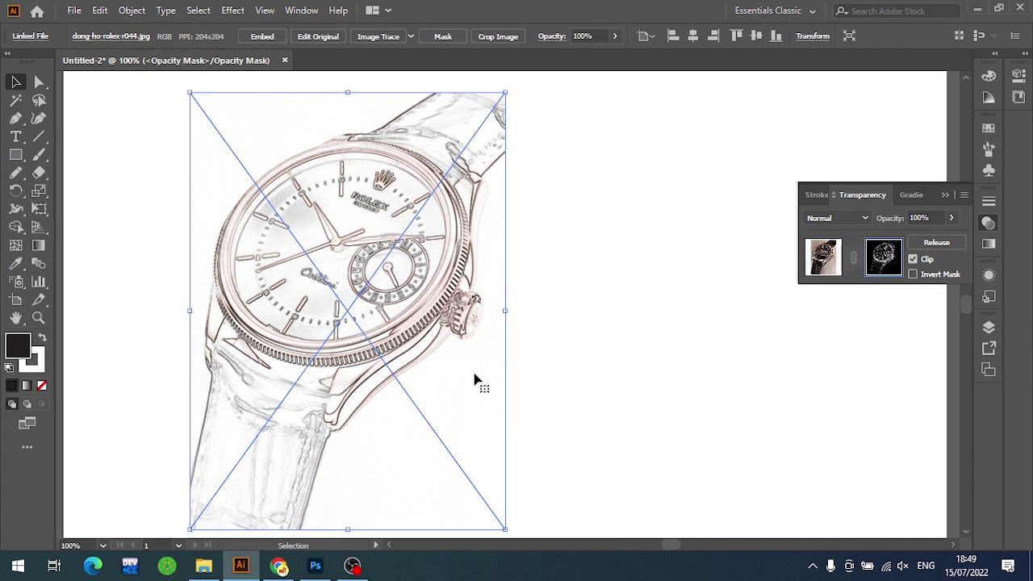
pyautogui.click(989, 148)
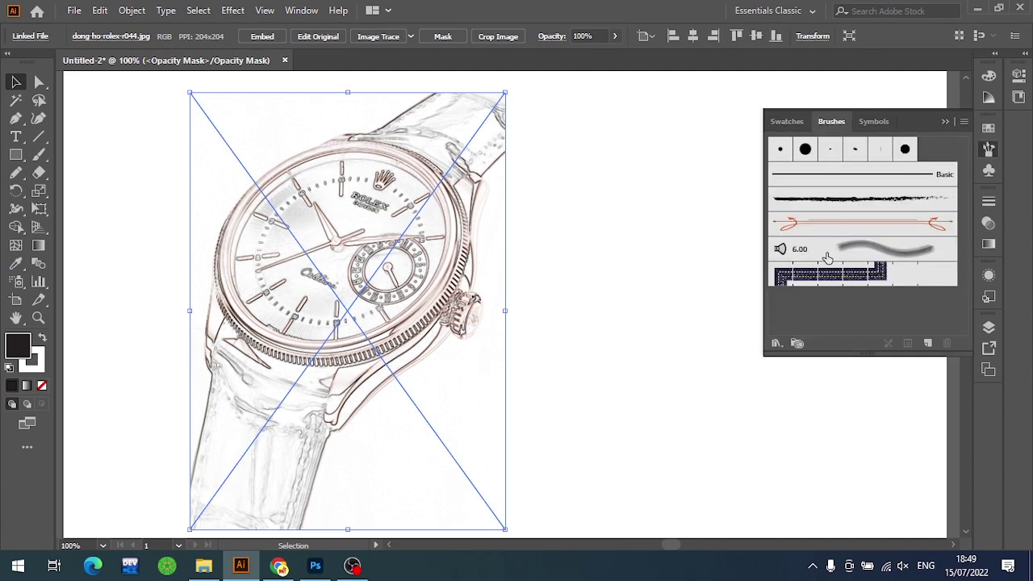
pyautogui.click(859, 254)
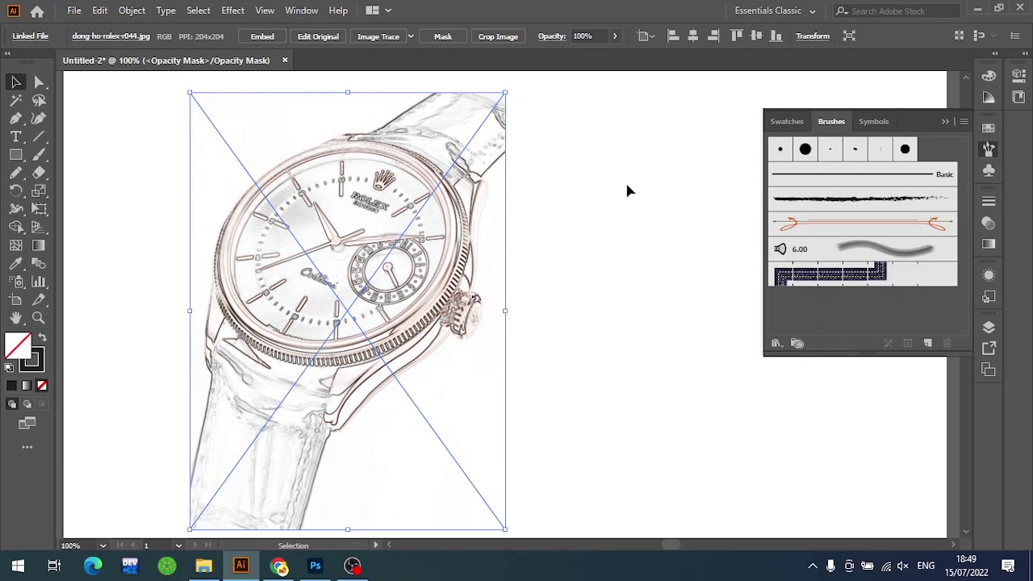
pyautogui.click(39, 154)
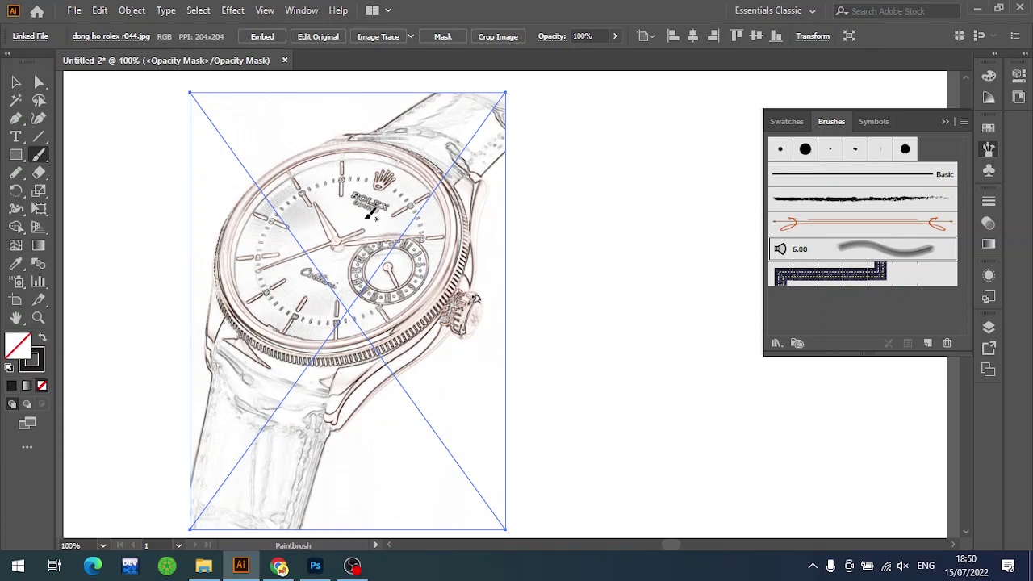
# Paint two test strokes across the watch and undo both
pyautogui.moveTo(476, 258); pyautogui.dragTo(388, 391)
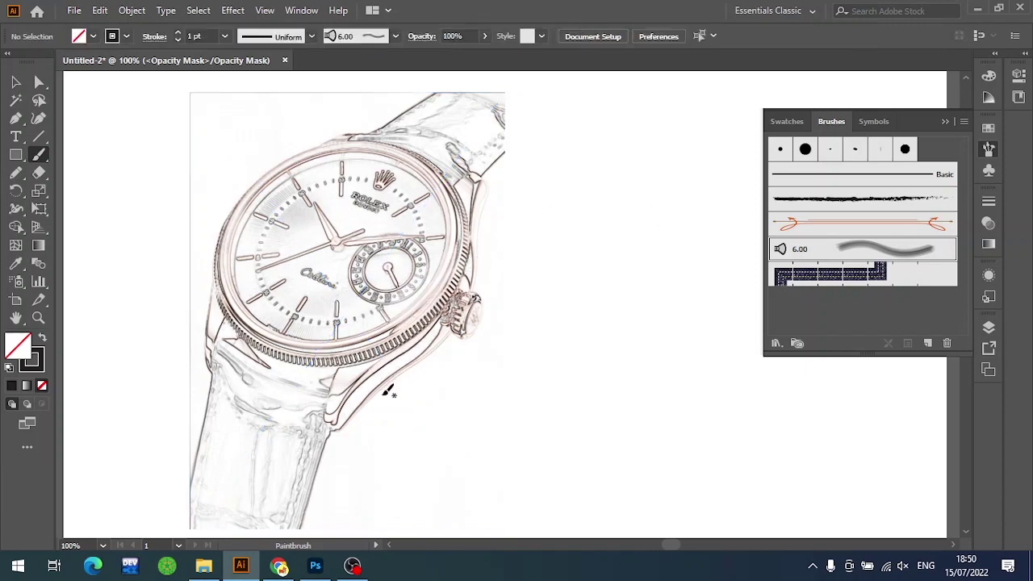
pyautogui.hotkey('ctrl', 'z')
pyautogui.moveTo(454, 211); pyautogui.dragTo(252, 409)
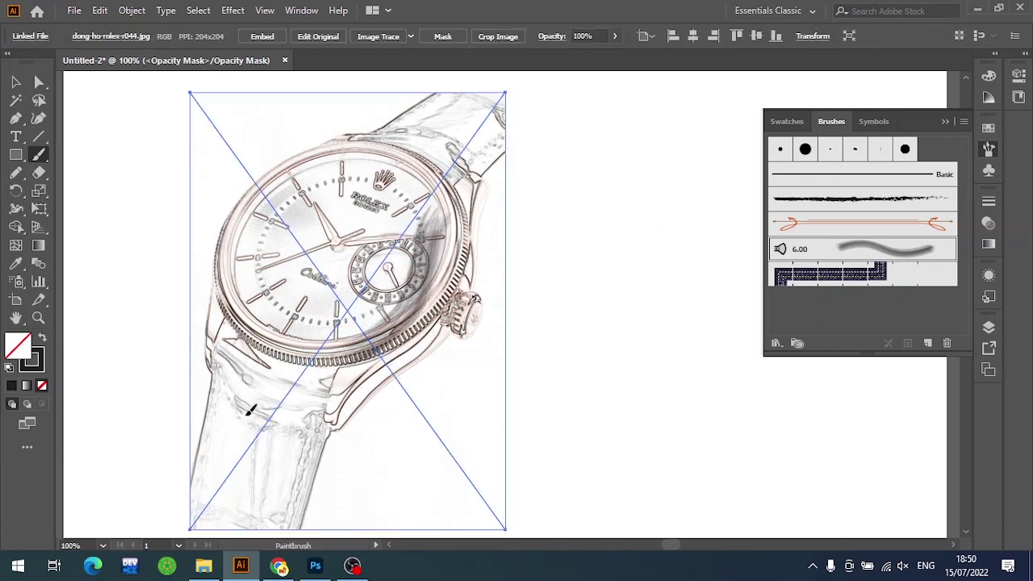
pyautogui.hotkey('ctrl', 'z')
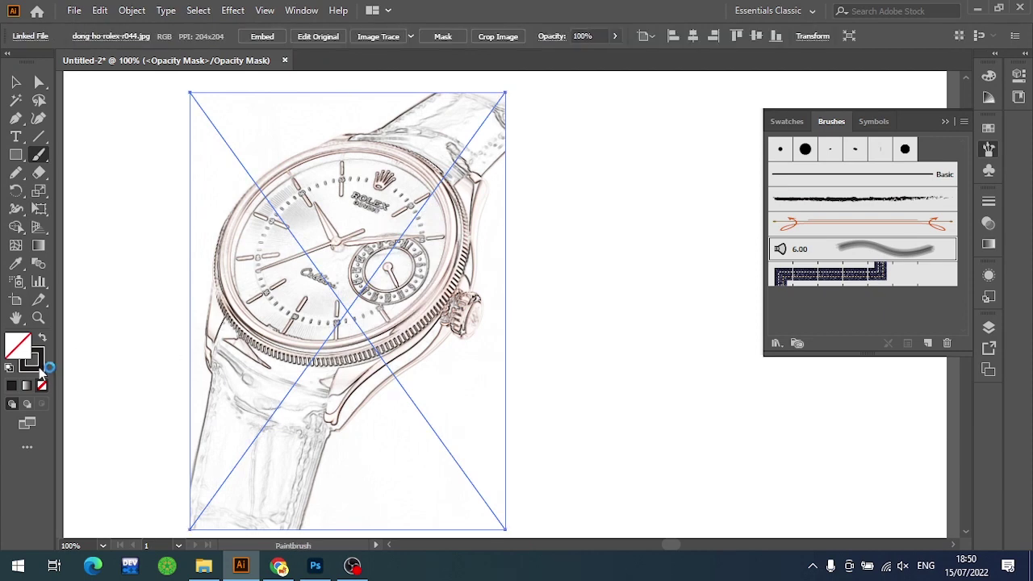
# Set the stroke colour to white and deselect the watch image
pyautogui.doubleClick(33, 360)
pyautogui.click(957, 248)
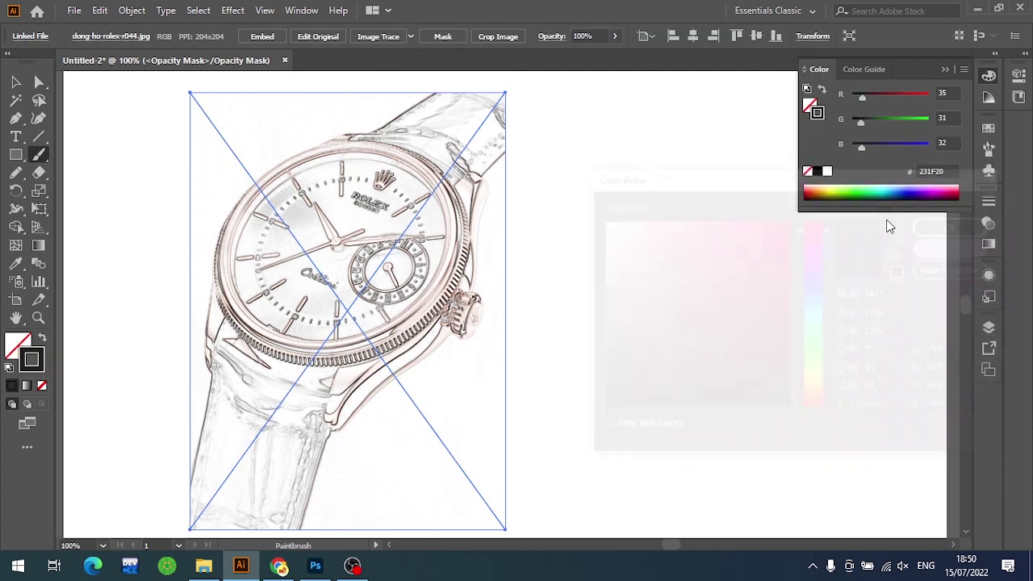
pyautogui.click(826, 171)
pyautogui.click(946, 73)
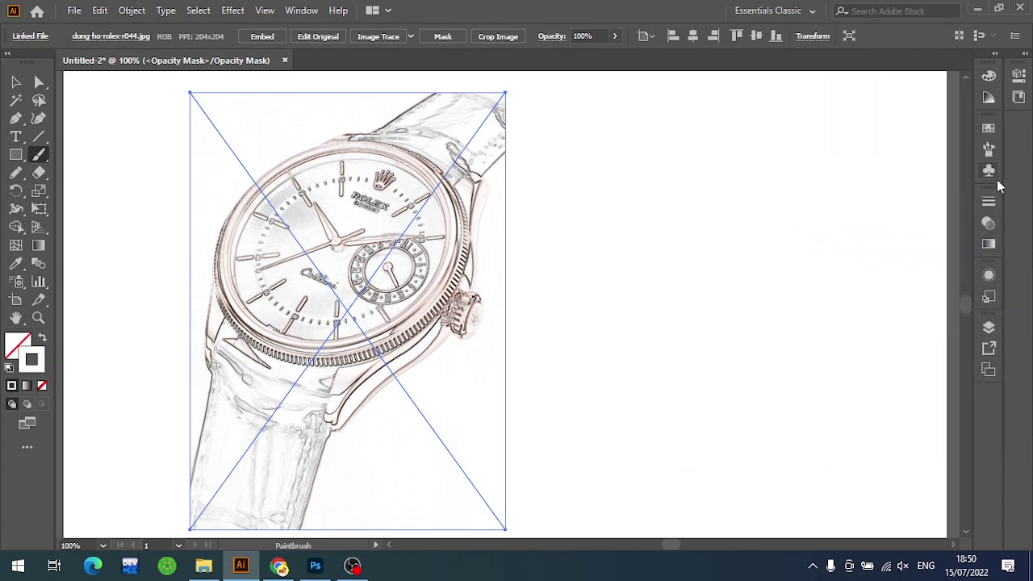
pyautogui.click(988, 222)
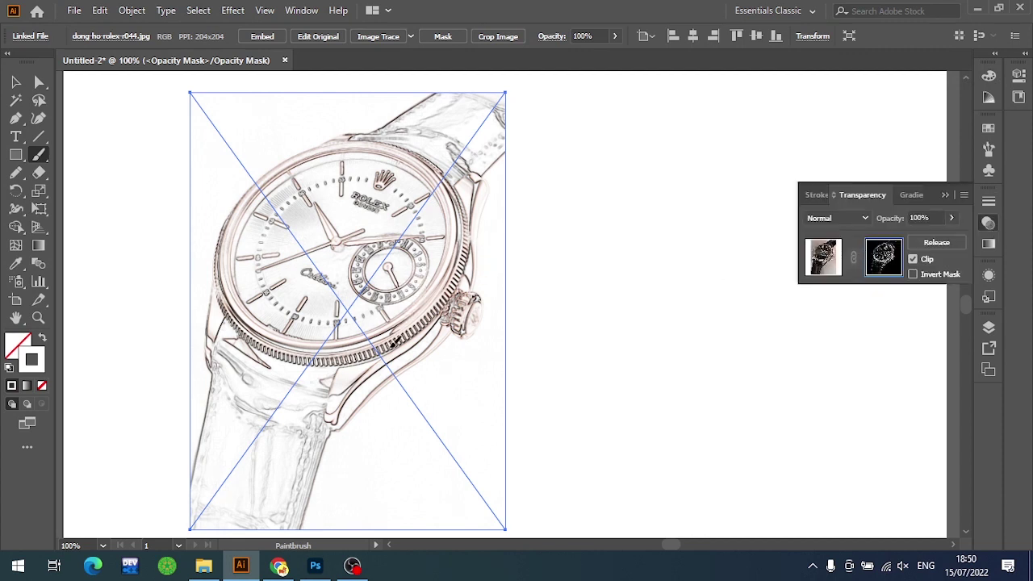
pyautogui.hotkey('ctrl', 'shift', 'a')
# Paint over the watch-face details and turn off Clip on the opacity mask
pyautogui.keyDown('alt'); pyautogui.scroll(-1, 459, 330); pyautogui.keyUp('alt')
pyautogui.moveTo(386, 308)
pyautogui.mouseDown()
pyautogui.moveTo(407, 242)
pyautogui.moveTo(345, 292)
pyautogui.moveTo(396, 281)
pyautogui.moveTo(364, 299)
pyautogui.mouseUp()
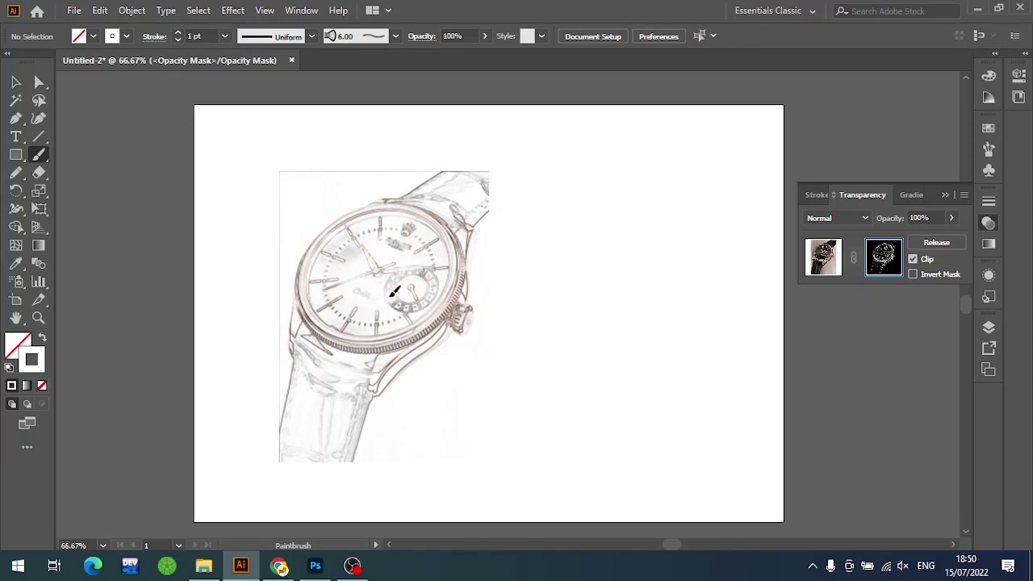
pyautogui.keyDown('alt'); pyautogui.scroll(2, 395, 278); pyautogui.keyUp('alt')
pyautogui.keyDown('alt'); pyautogui.scroll(-3, 483, 367); pyautogui.keyUp('alt')
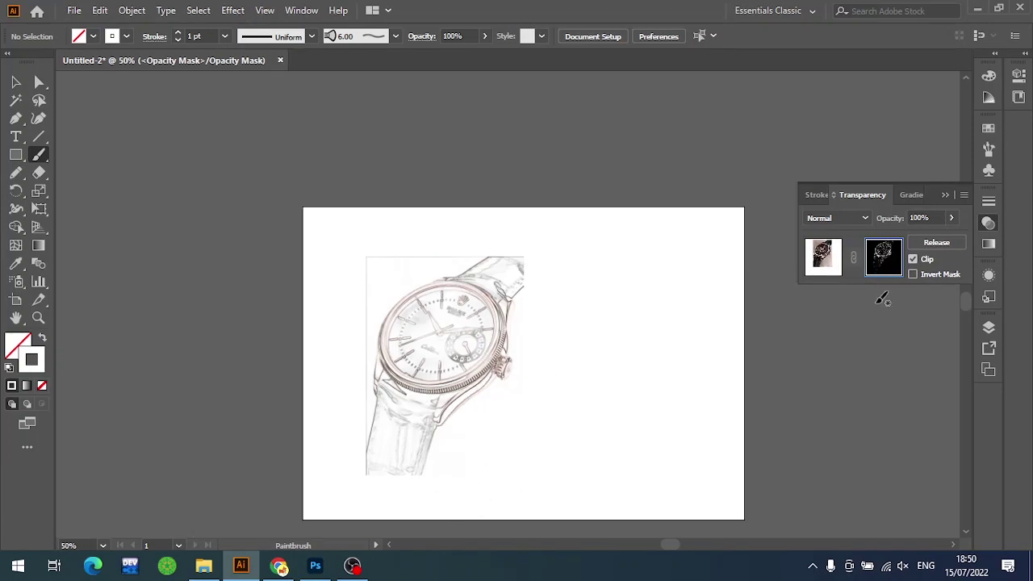
pyautogui.click(912, 274)
pyautogui.click(912, 274)
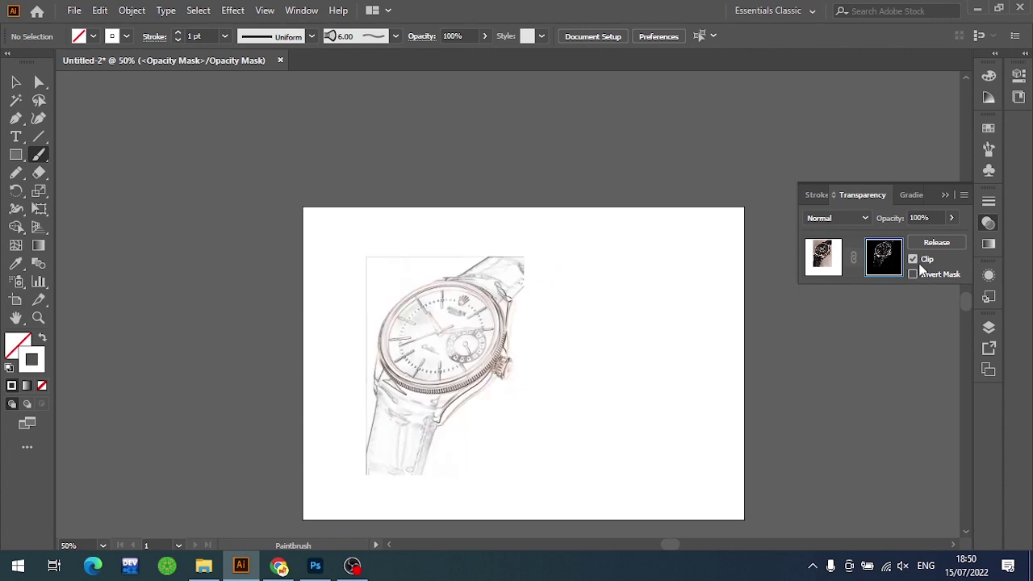
pyautogui.click(912, 259)
# Brush out the crown and lower-right case edge, then select all the mask strokes
pyautogui.hotkey('ctrl', '1')
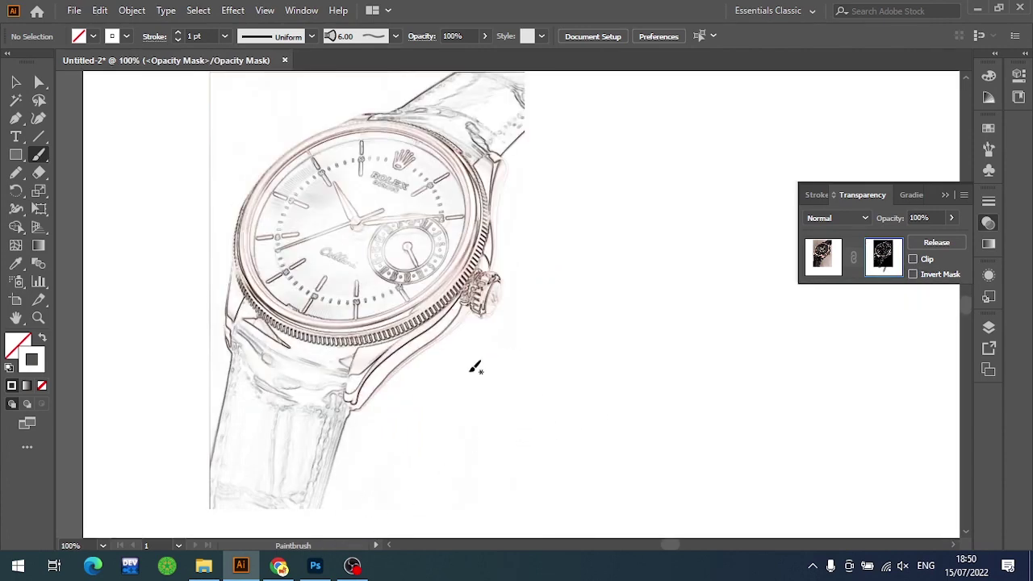
pyautogui.scroll(1, 454, 415)
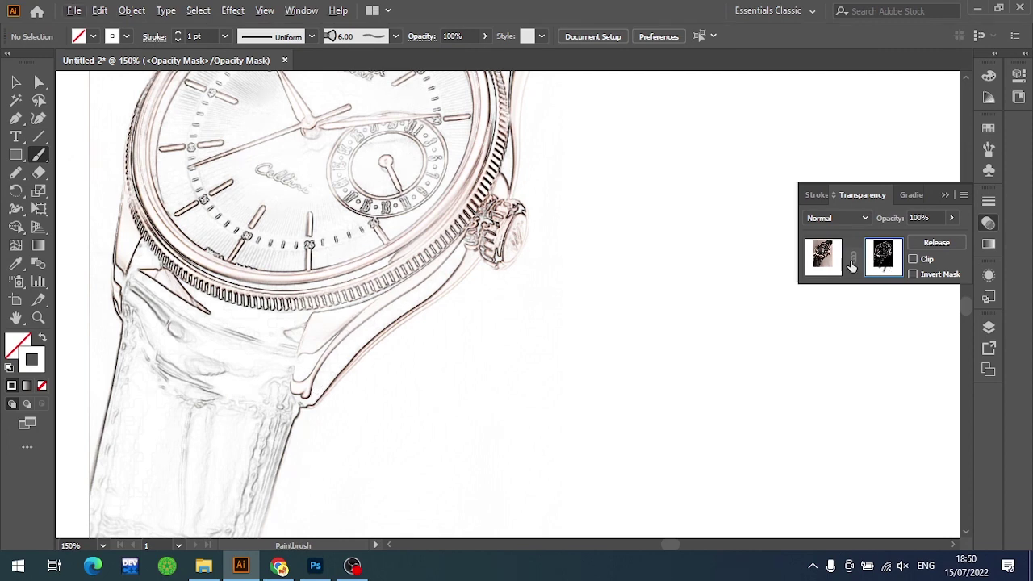
pyautogui.scroll(-1, 381, 266)
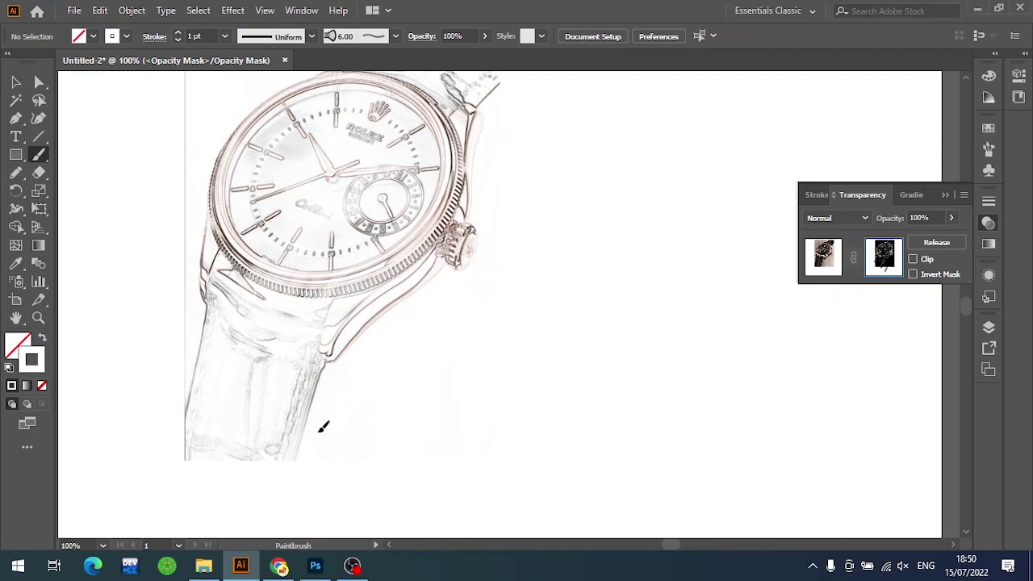
pyautogui.scroll(-1, 323, 410)
pyautogui.scroll(3, 374, 360)
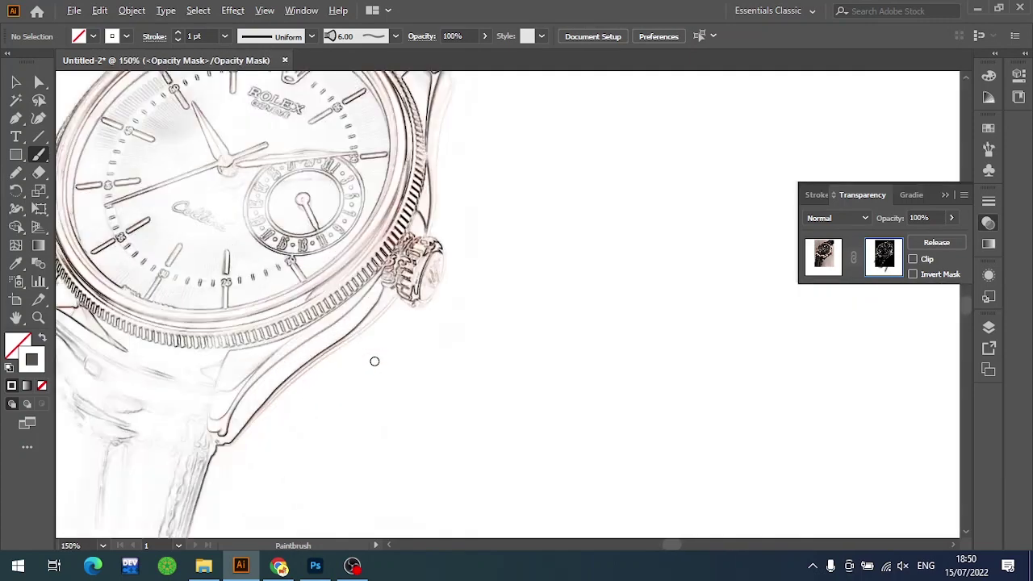
pyautogui.moveTo(374, 359); pyautogui.dragTo(471, 350)
pyautogui.scroll(-2, 440, 327)
pyautogui.press(']')
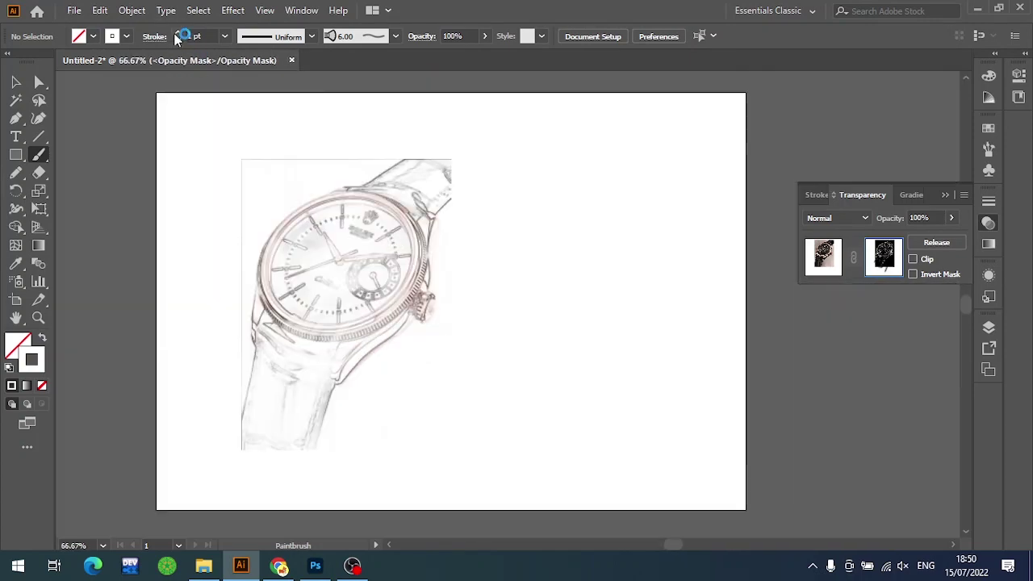
pyautogui.moveTo(409, 347)
pyautogui.mouseDown()
pyautogui.moveTo(457, 267)
pyautogui.moveTo(419, 315)
pyautogui.mouseUp()
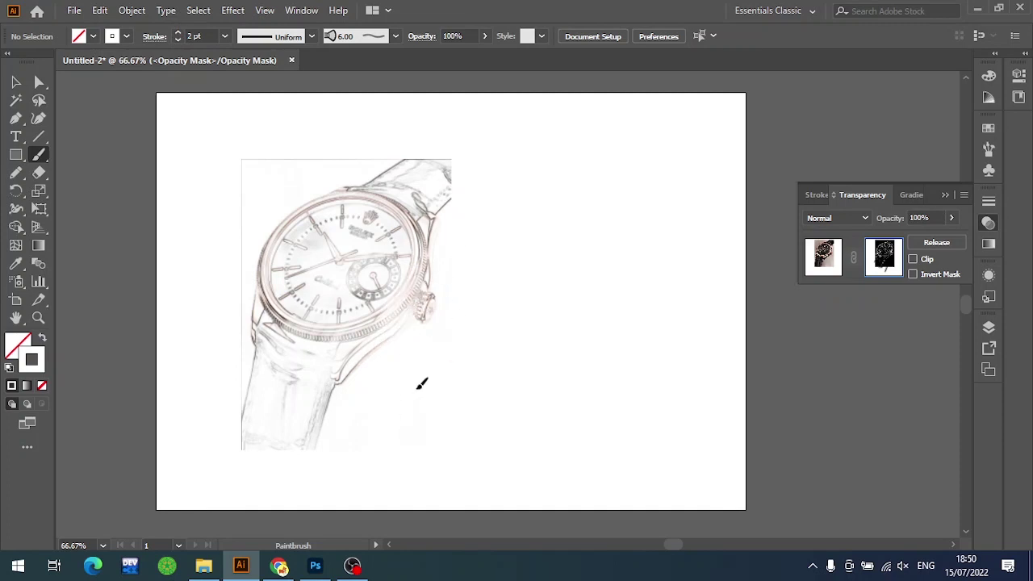
pyautogui.moveTo(387, 250); pyautogui.dragTo(427, 323)
pyautogui.moveTo(411, 238); pyautogui.dragTo(439, 319)
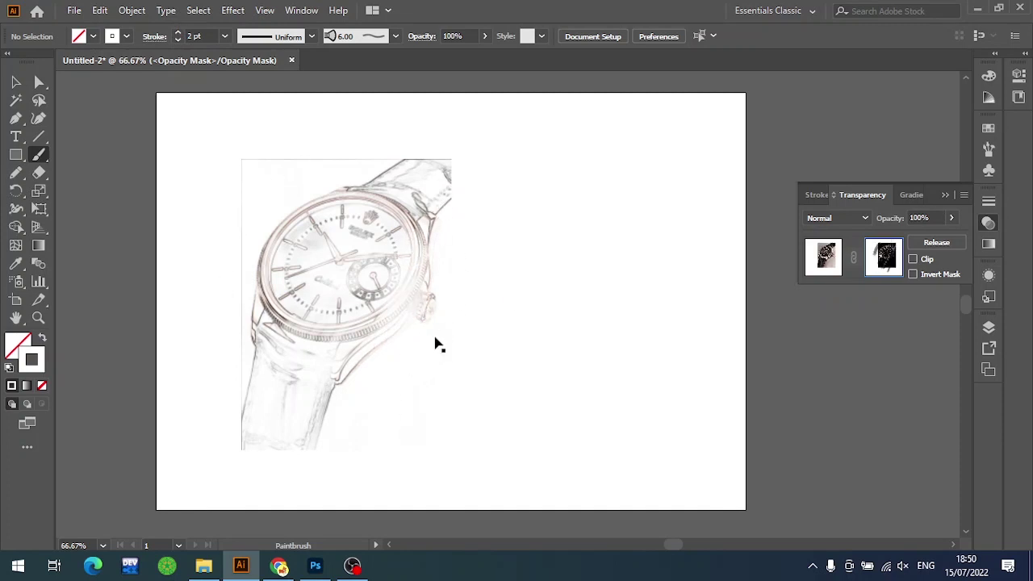
pyautogui.press('v')
pyautogui.hotkey('ctrl', 'a')
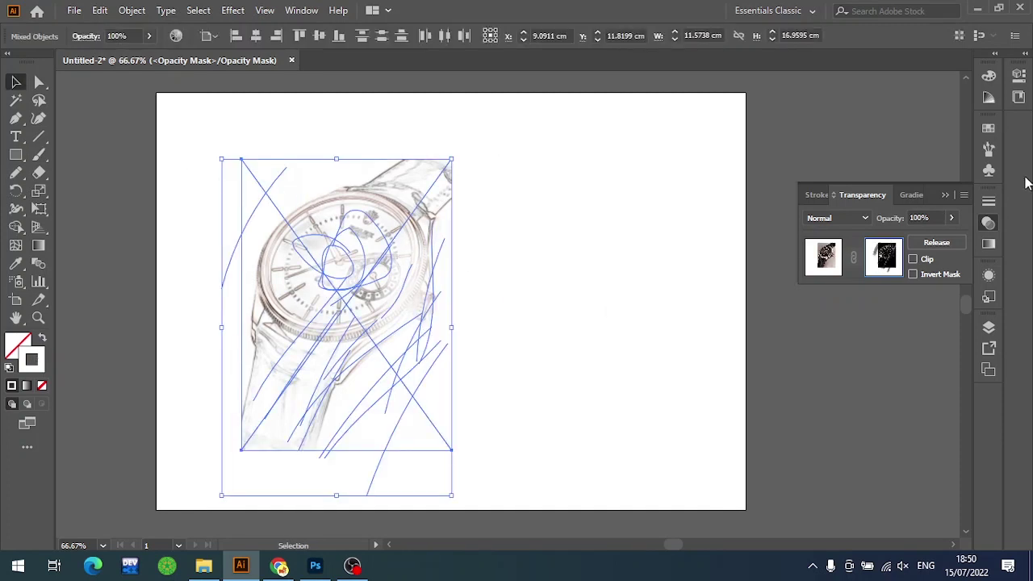
# Colour the mask strokes black, paste the sketch back in place, and return to the artwork
pyautogui.click(988, 128)
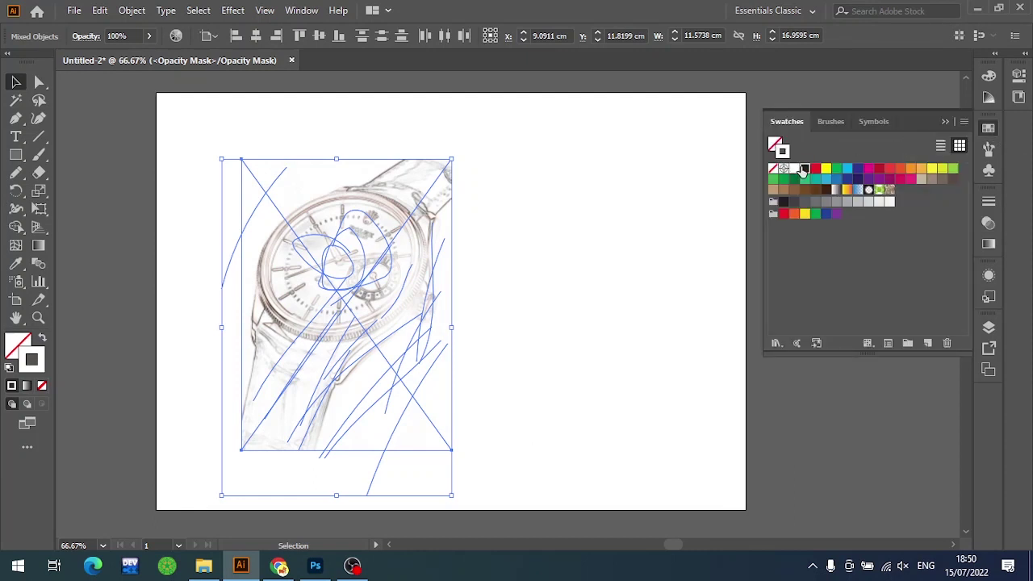
pyautogui.click(804, 169)
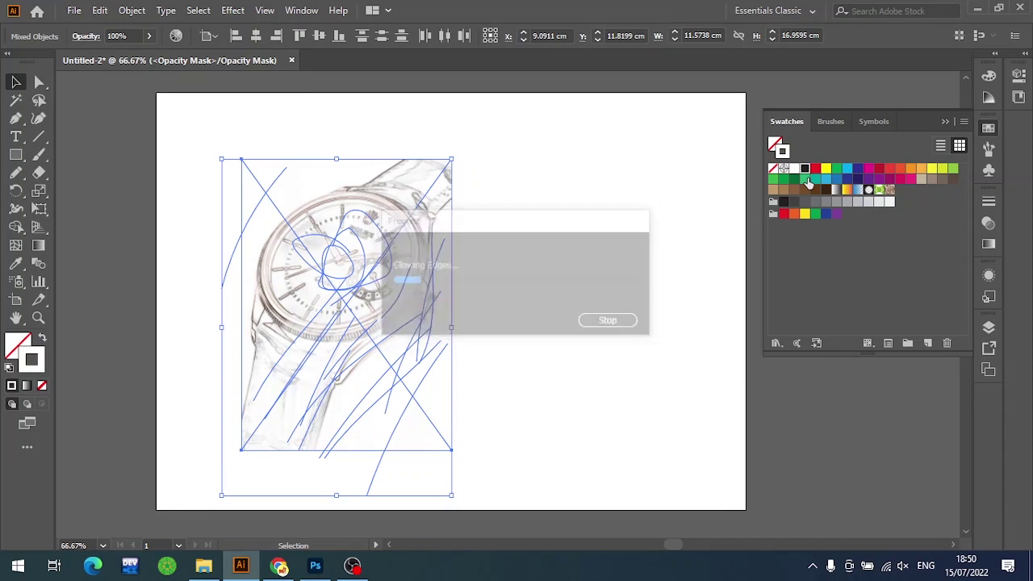
pyautogui.click(509, 359)
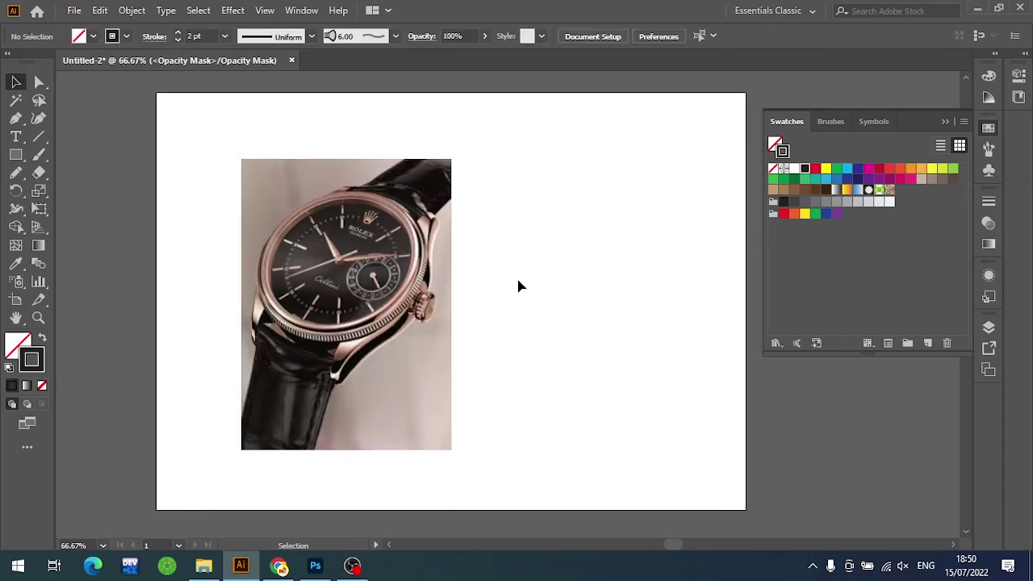
pyautogui.click(989, 223)
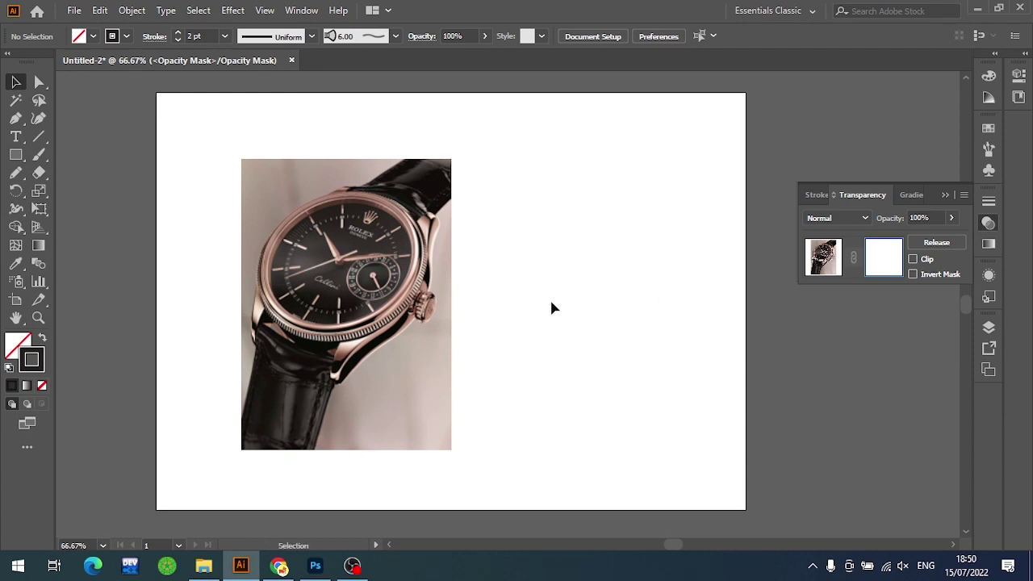
pyautogui.hotkey('ctrl', 'f')
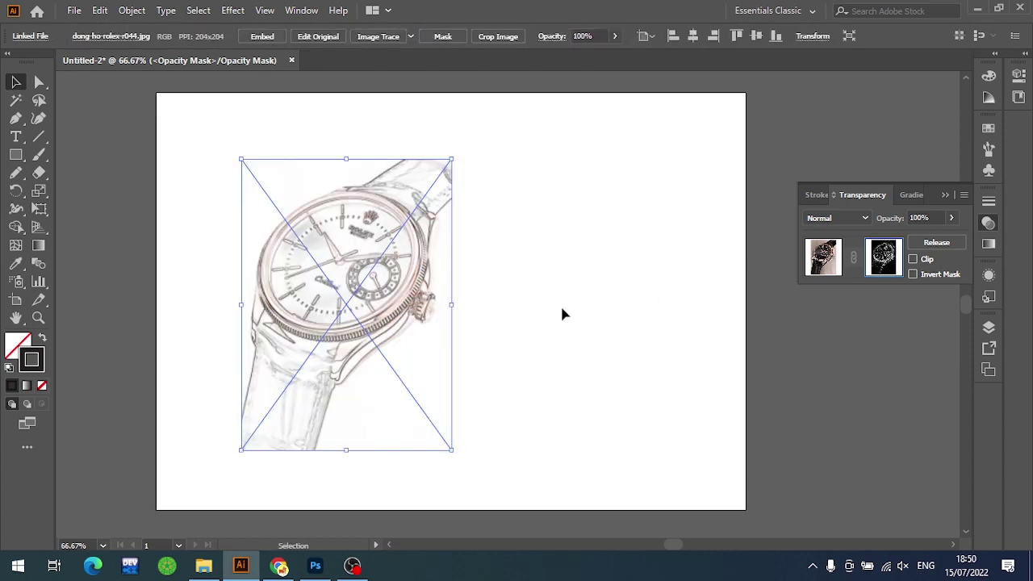
pyautogui.click(568, 298)
pyautogui.click(816, 273)
# Leave mask editing, set the view to 66.67%, and leave the watch image deselected
pyautogui.hotkey('ctrl', '1')
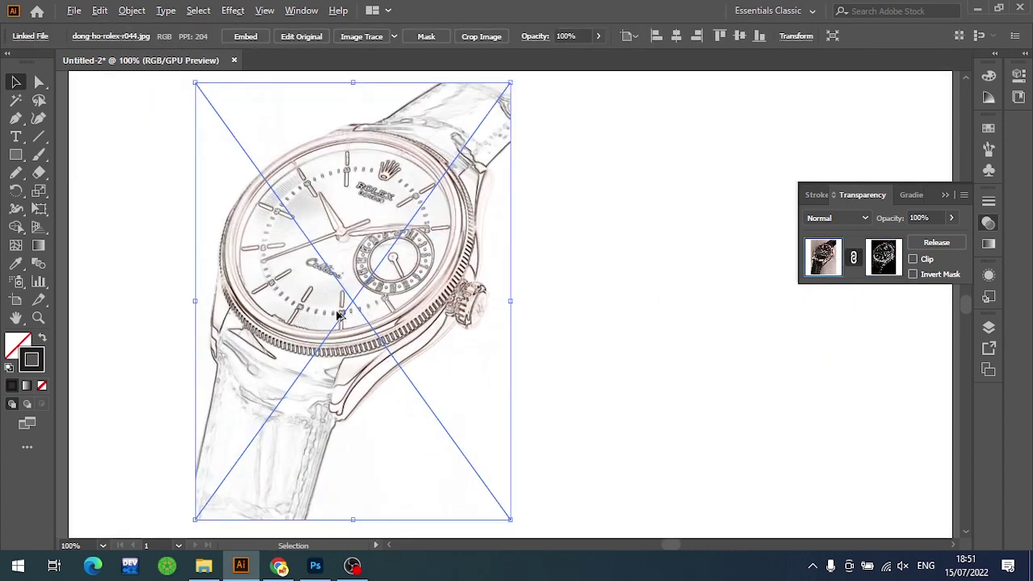
pyautogui.hotkey('ctrl', '-')
pyautogui.hotkey('ctrl', '-')
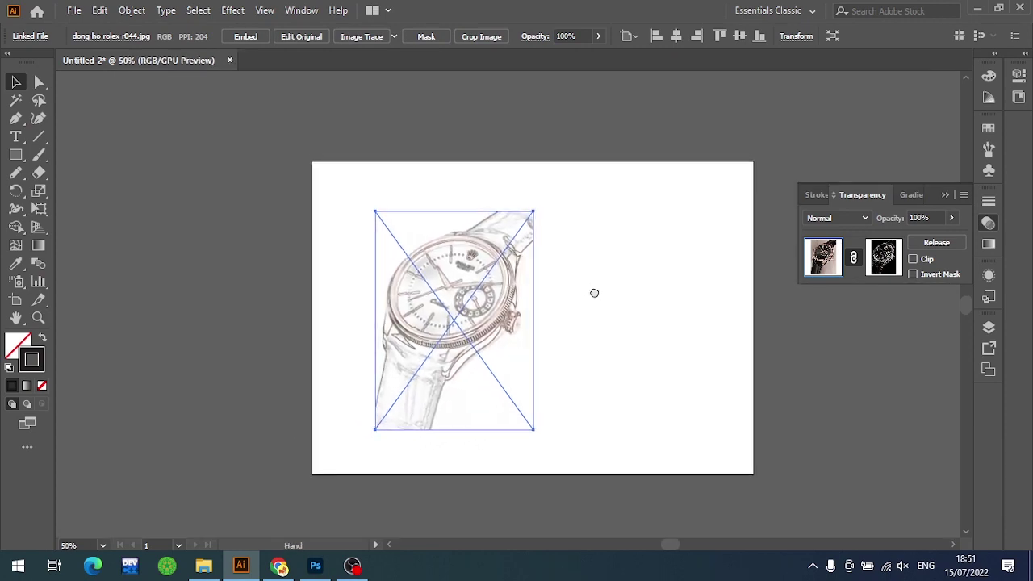
pyautogui.click(558, 327)
pyautogui.hotkey('ctrl', '+')
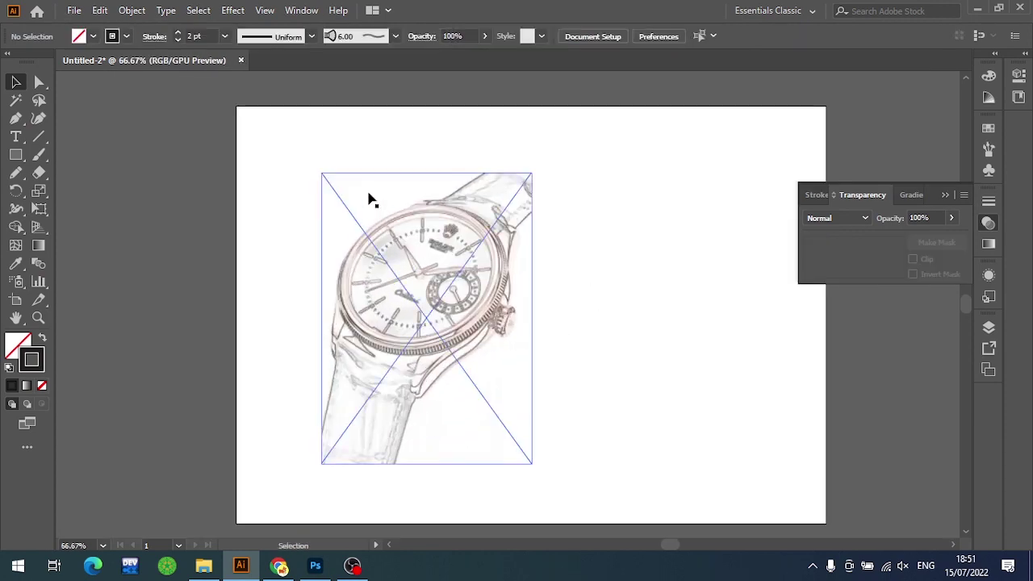
pyautogui.click(989, 243)
pyautogui.click(985, 225)
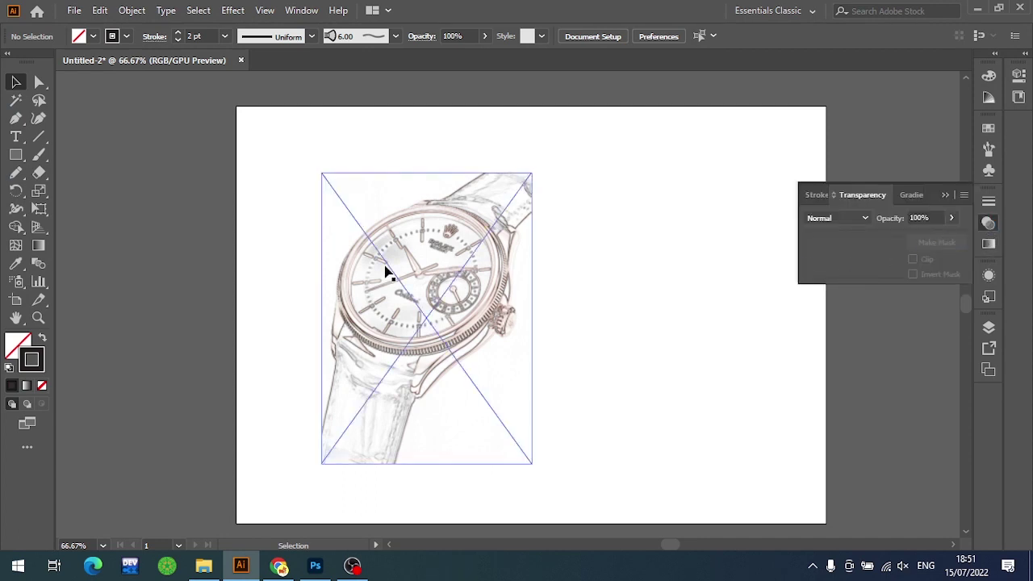
pyautogui.click(384, 272)
pyautogui.click(642, 323)
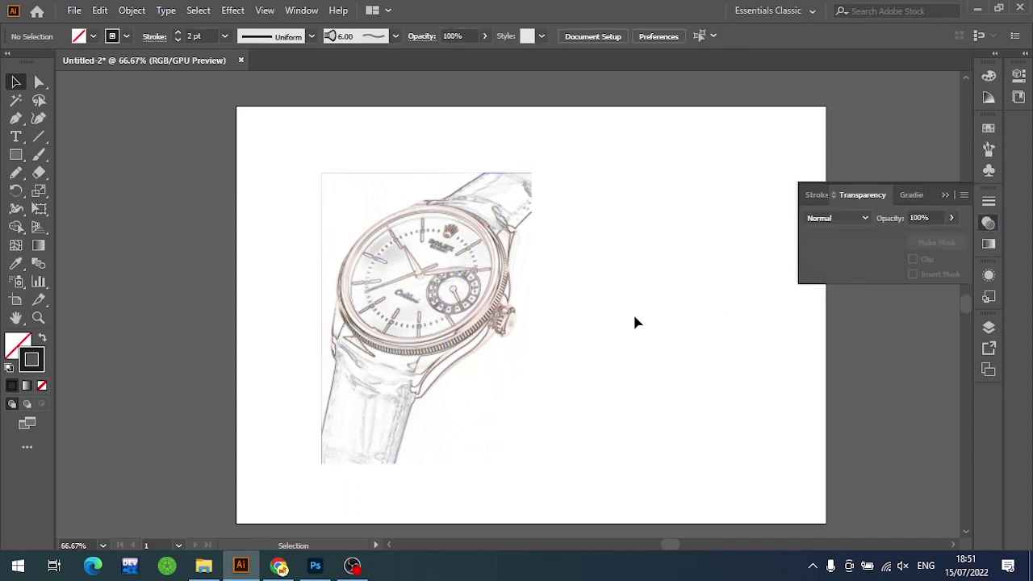
# Draw a brown-filled rectangle over the watch image and send it to the back
pyautogui.press('m')
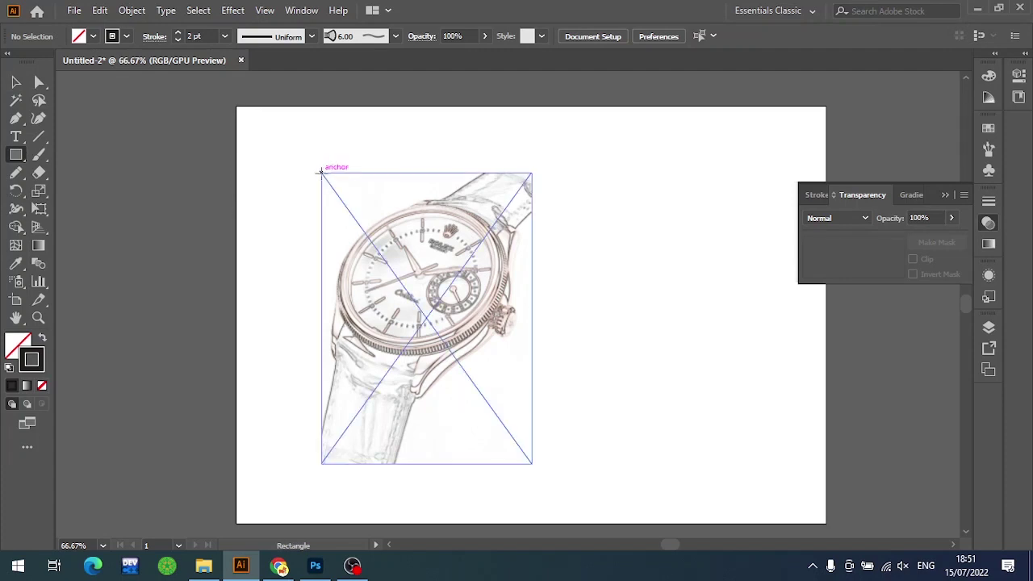
pyautogui.moveTo(320, 171); pyautogui.dragTo(532, 463)
pyautogui.hotkey('shift', 'x')
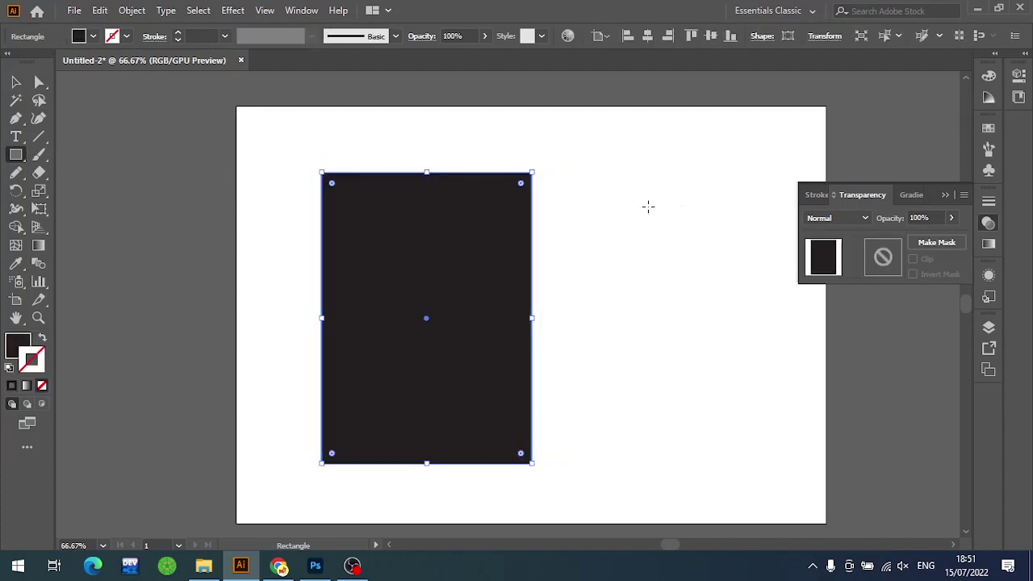
pyautogui.click(989, 127)
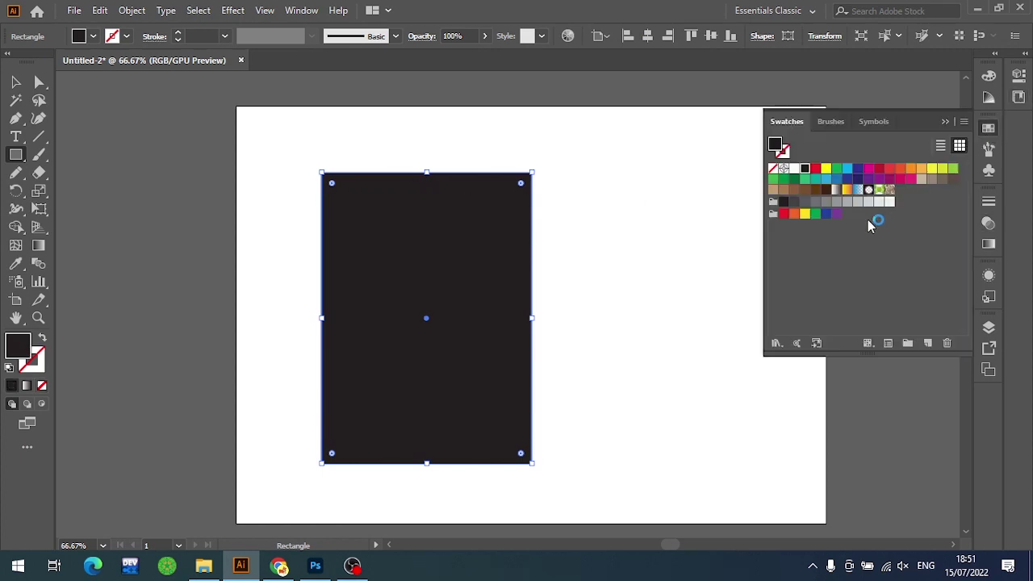
pyautogui.click(794, 190)
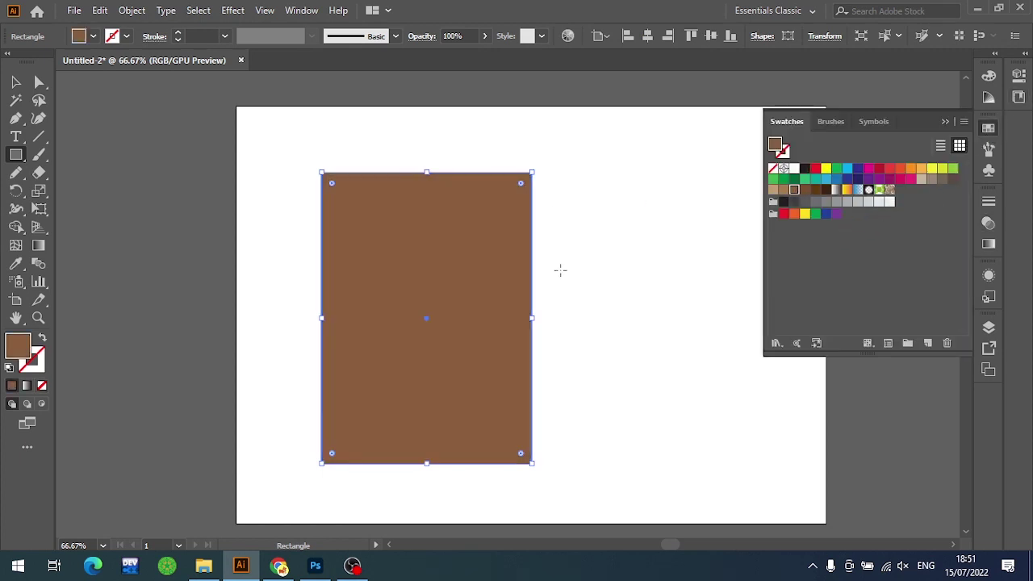
pyautogui.press('v')
pyautogui.hotkey('ctrl', 'shift', '[')
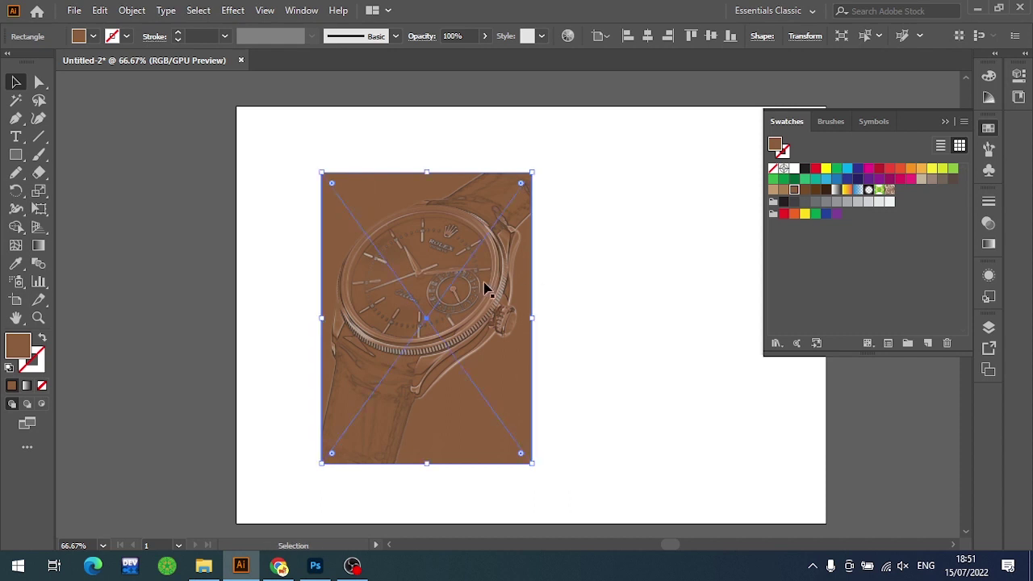
# Change the rectangle fill to light tan #EAD5C1, then zoom to 150% on the watch
pyautogui.click(773, 190)
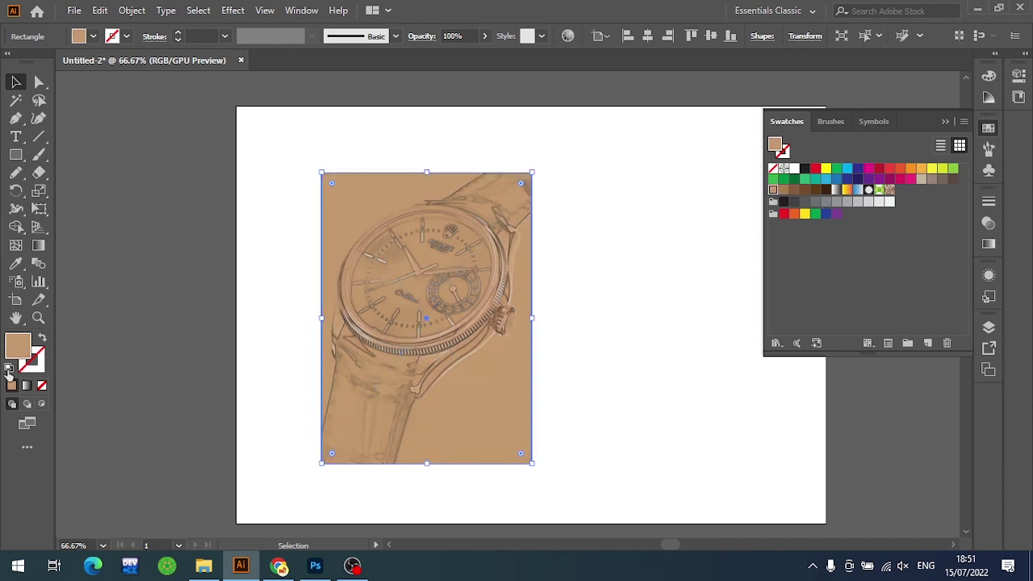
pyautogui.doubleClick(24, 351)
pyautogui.moveTo(621, 256); pyautogui.dragTo(632, 234)
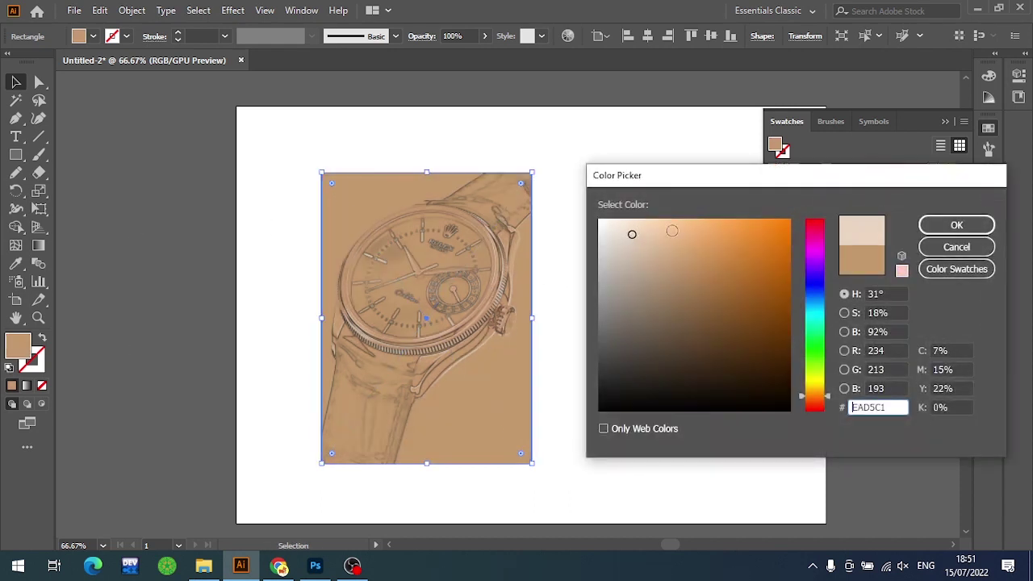
pyautogui.click(957, 226)
pyautogui.click(628, 259)
pyautogui.hotkey('ctrl', '=')
pyautogui.hotkey('ctrl', '=')
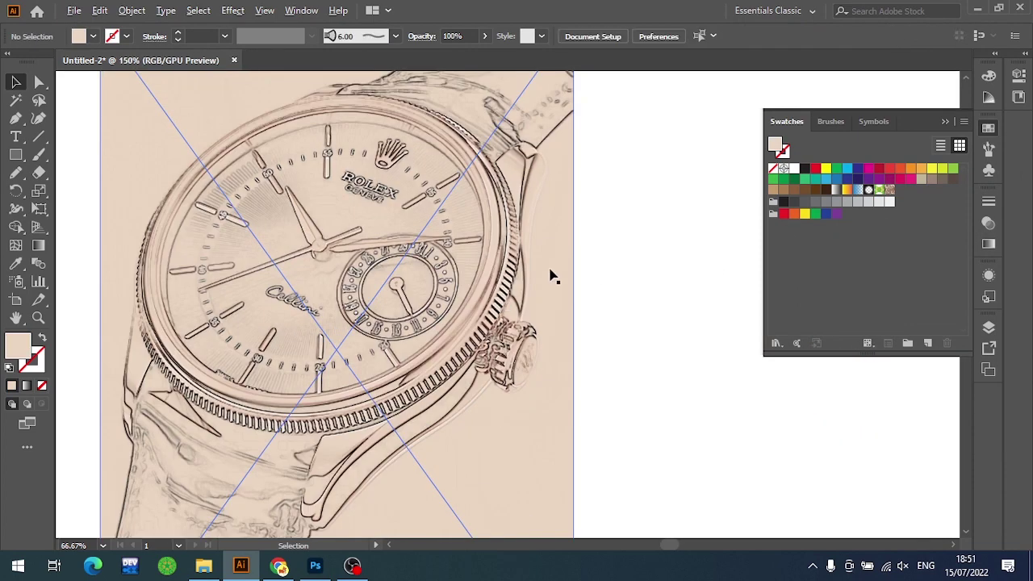
pyautogui.moveTo(551, 277); pyautogui.dragTo(637, 230)
pyautogui.click(464, 169)
# Select the tan rectangle and give it an empty opacity mask
pyautogui.click(182, 120)
pyautogui.scroll(-1, 182, 119)
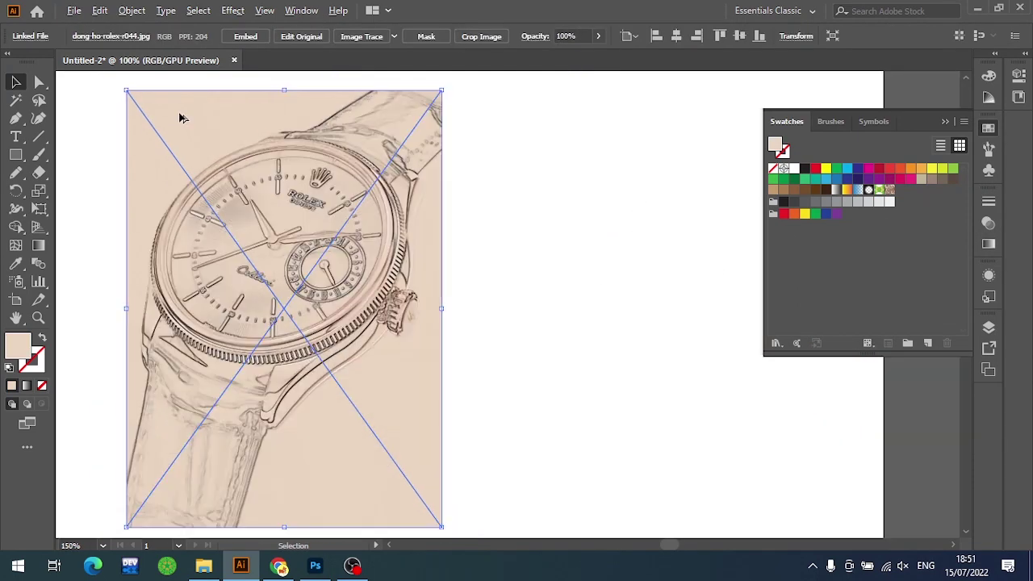
pyautogui.scroll(-2, 537, 392)
pyautogui.moveTo(494, 415); pyautogui.dragTo(626, 403)
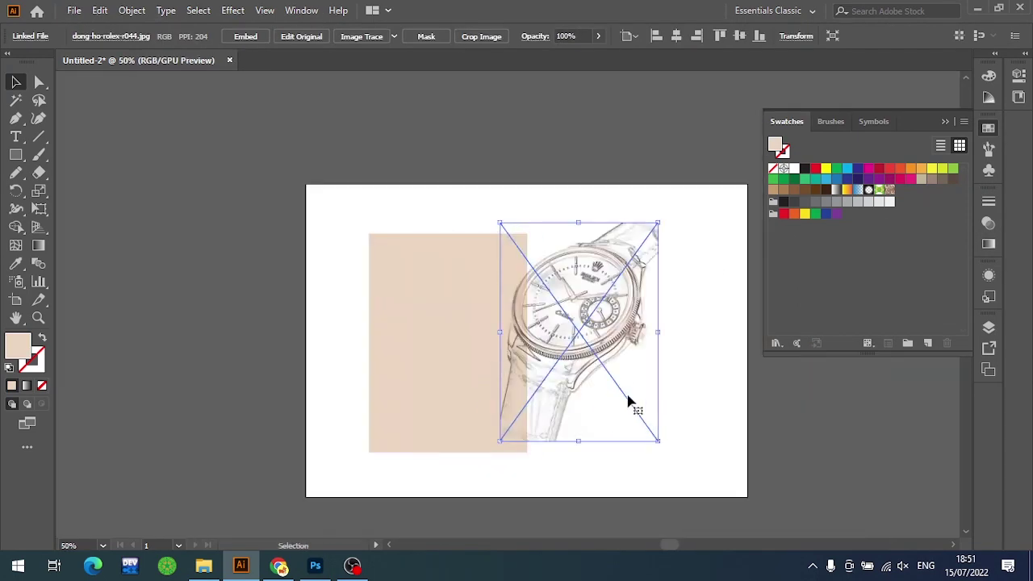
pyautogui.hotkey('ctrl', 'z')
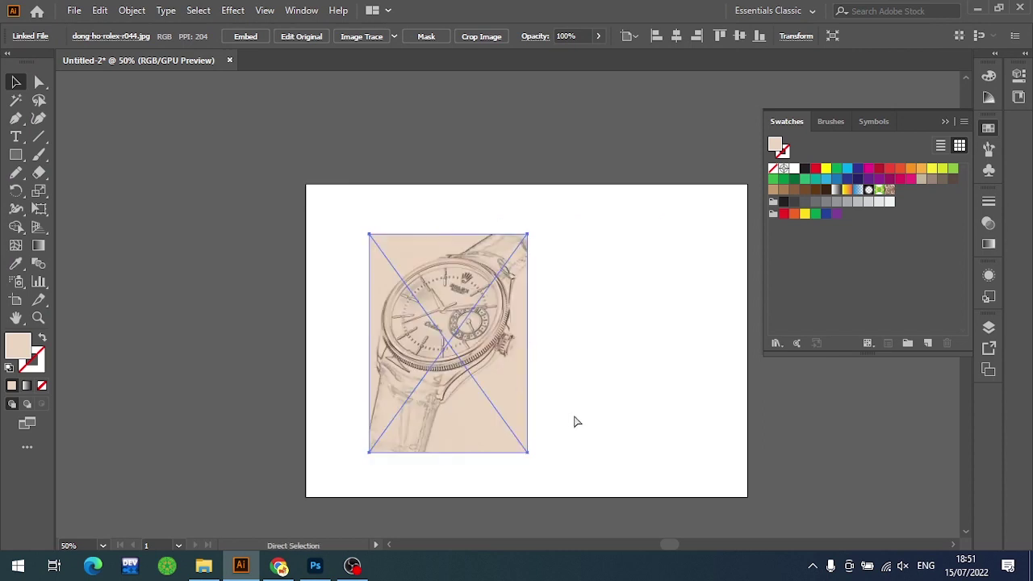
pyautogui.click(577, 418)
pyautogui.click(495, 400)
pyautogui.scroll(2, 549, 401)
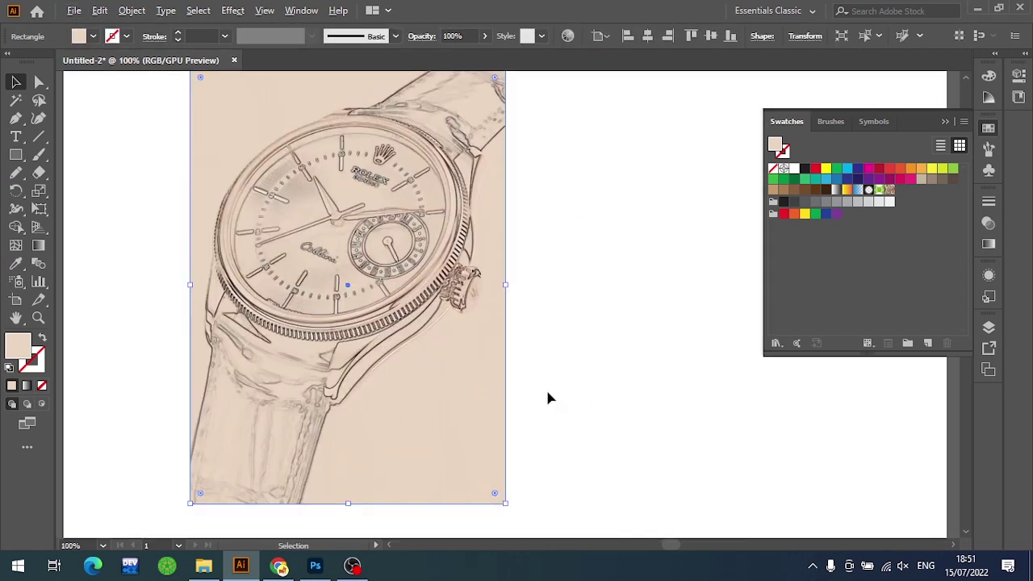
pyautogui.click(989, 223)
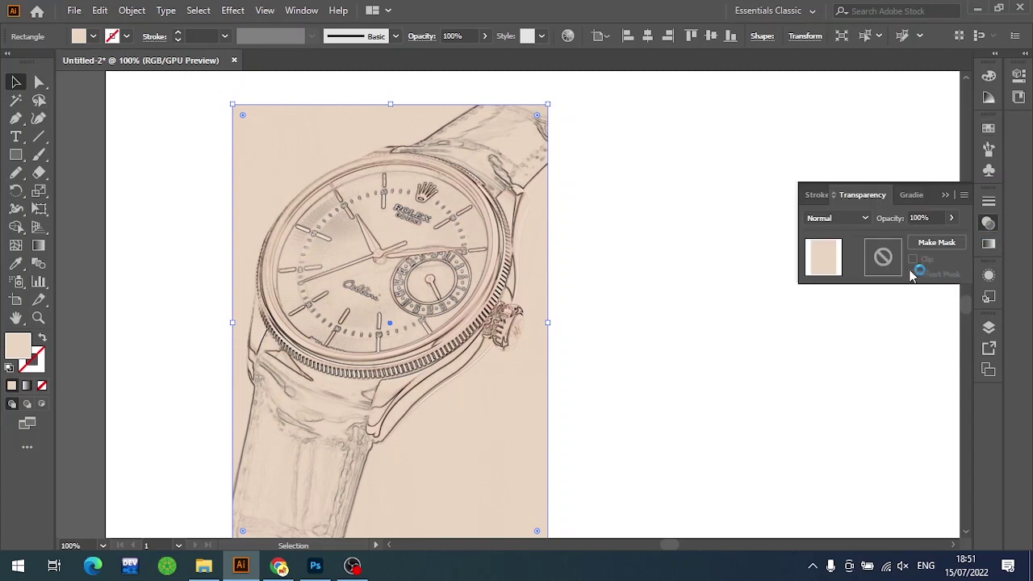
# Switch to the Paintbrush with the soft 6.00 brush
pyautogui.scroll(-1, 571, 337)
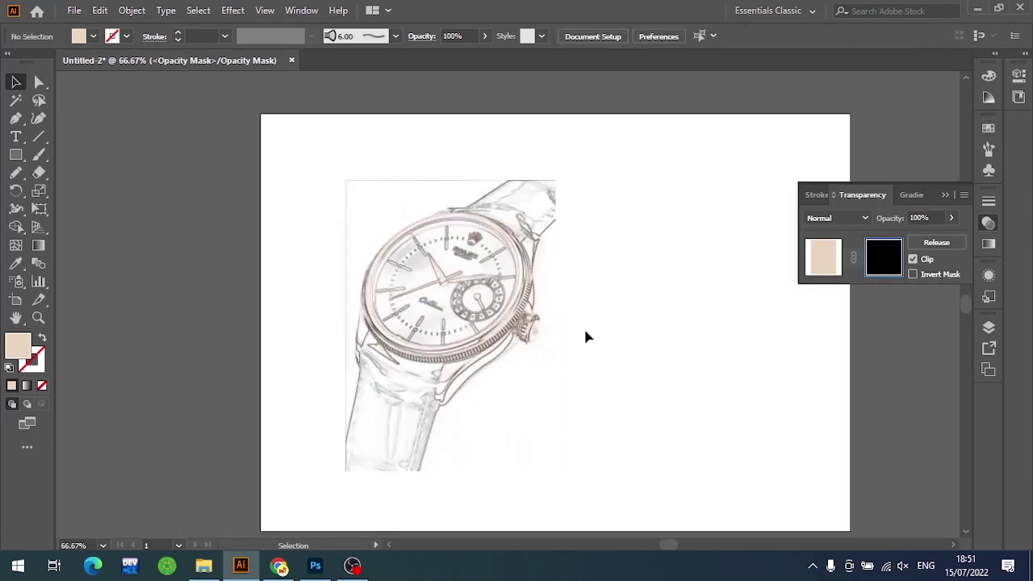
pyautogui.press('b')
pyautogui.click(988, 150)
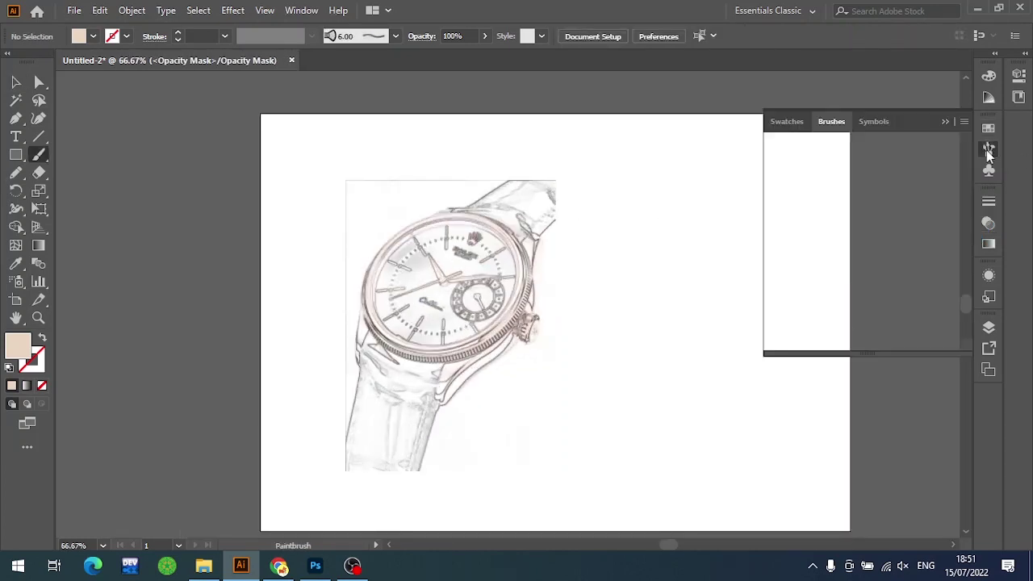
pyautogui.click(883, 249)
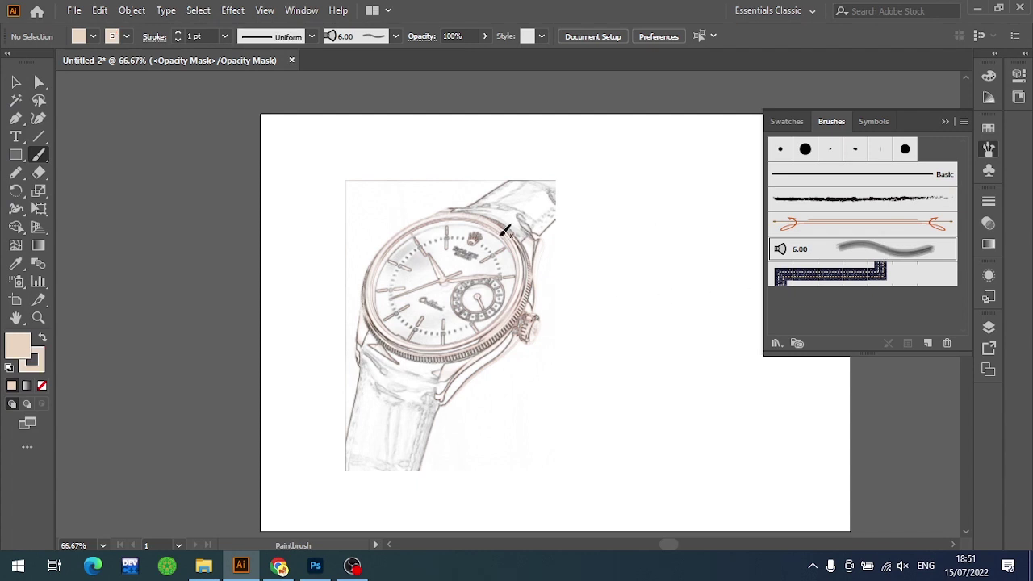
# Paint soft 3 pt strokes into the mask around the watch's right and upper-left areas
pyautogui.moveTo(565, 336); pyautogui.dragTo(460, 475)
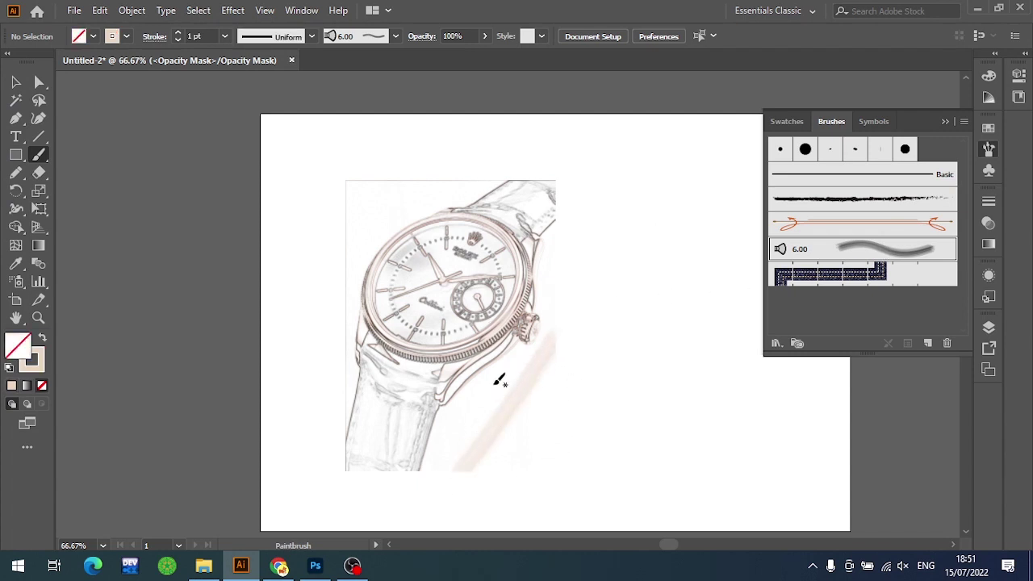
pyautogui.click(988, 223)
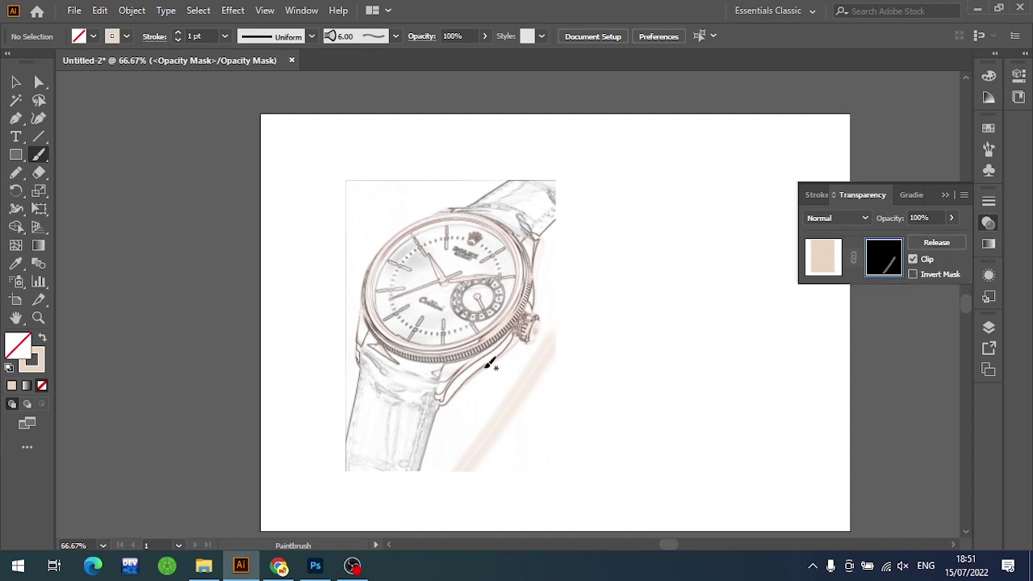
pyautogui.click(178, 33)
pyautogui.moveTo(560, 332); pyautogui.dragTo(452, 505)
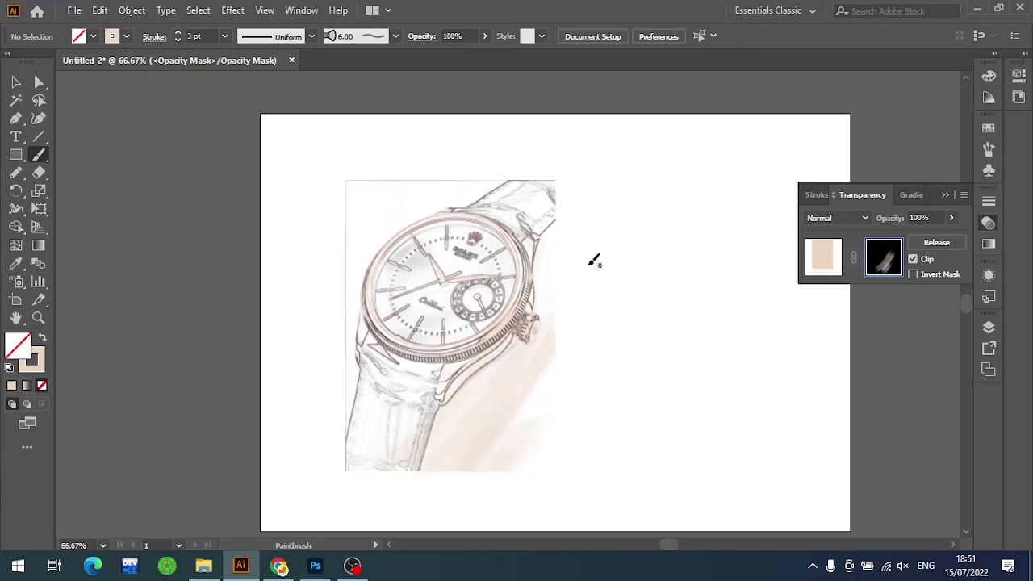
pyautogui.moveTo(595, 260)
pyautogui.mouseDown()
pyautogui.moveTo(549, 408)
pyautogui.moveTo(553, 438)
pyautogui.mouseUp()
pyautogui.moveTo(555, 352); pyautogui.dragTo(597, 222)
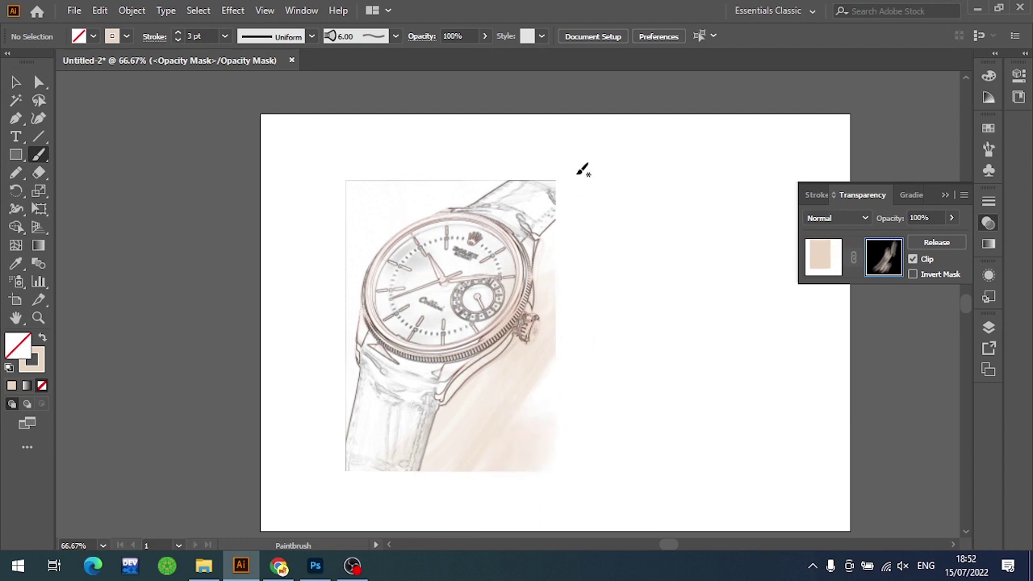
pyautogui.moveTo(440, 133)
pyautogui.mouseDown()
pyautogui.moveTo(339, 205)
pyautogui.moveTo(348, 243)
pyautogui.moveTo(339, 367)
pyautogui.mouseUp()
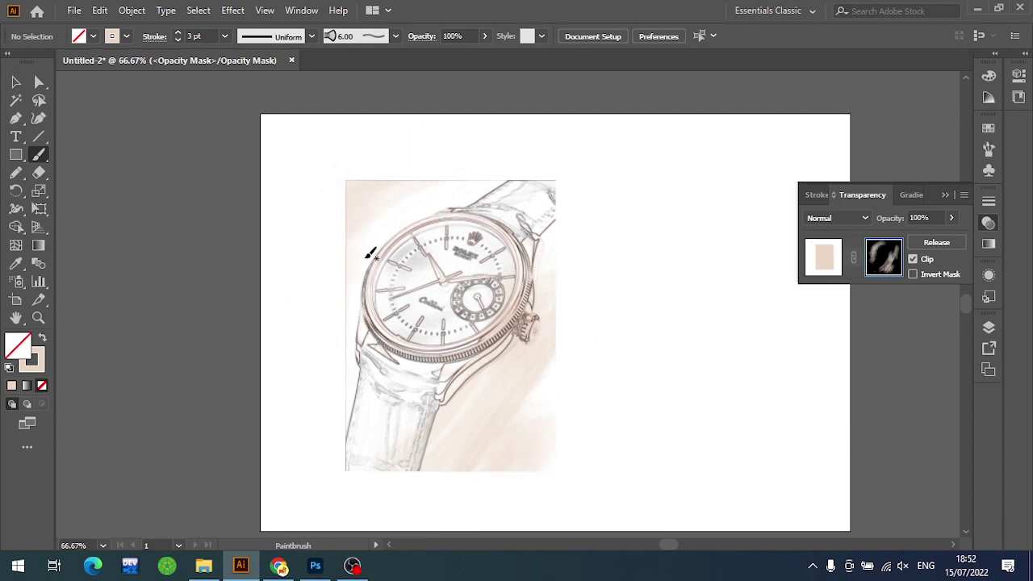
pyautogui.moveTo(347, 258); pyautogui.dragTo(461, 149)
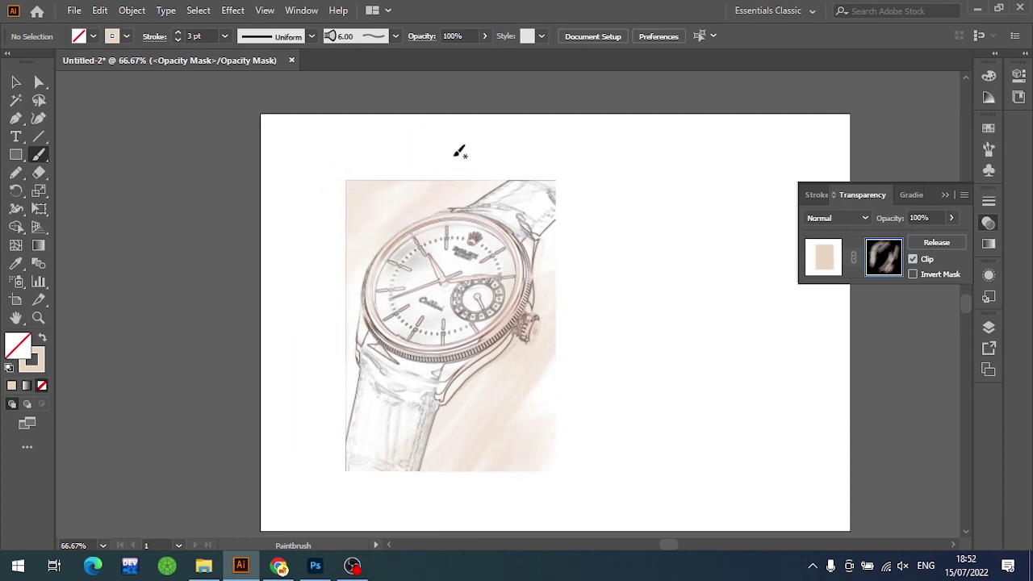
pyautogui.moveTo(358, 323); pyautogui.dragTo(324, 436)
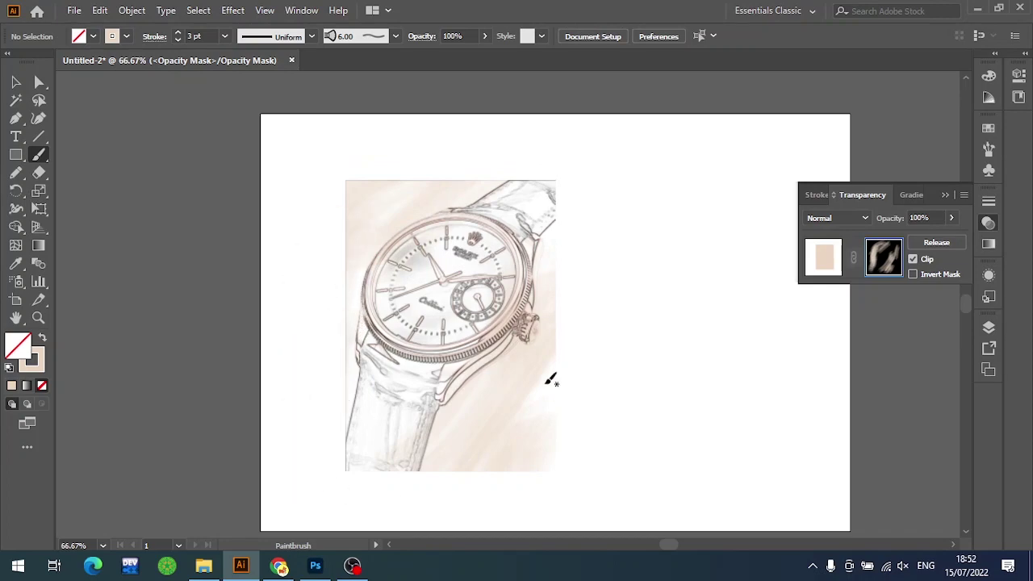
# Exit mask editing, clear the selection and view the artboard at 100%
pyautogui.hotkey('ctrl', '+')
pyautogui.hotkey('ctrl', '+')
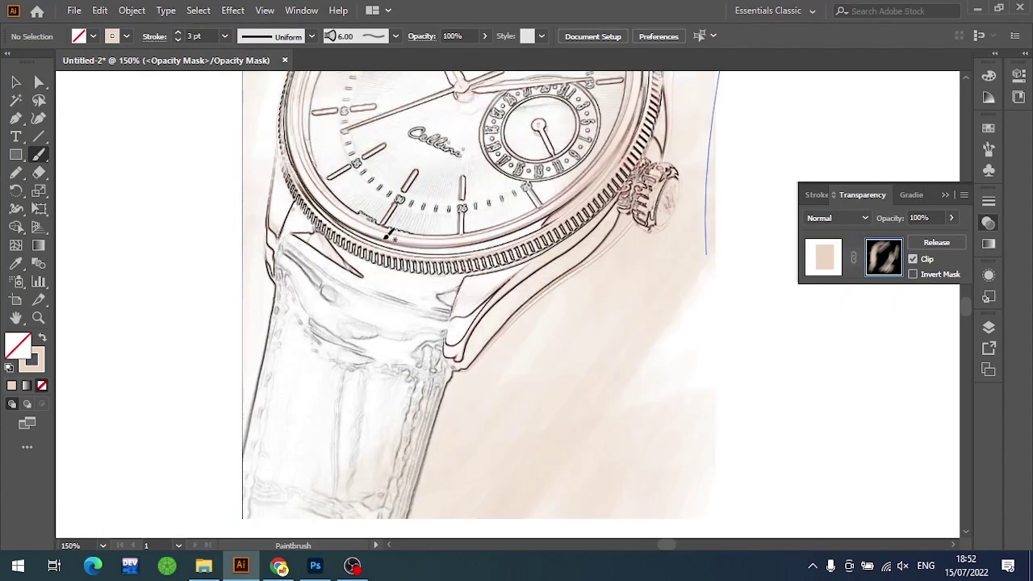
pyautogui.moveTo(737, 97); pyautogui.dragTo(675, 271)
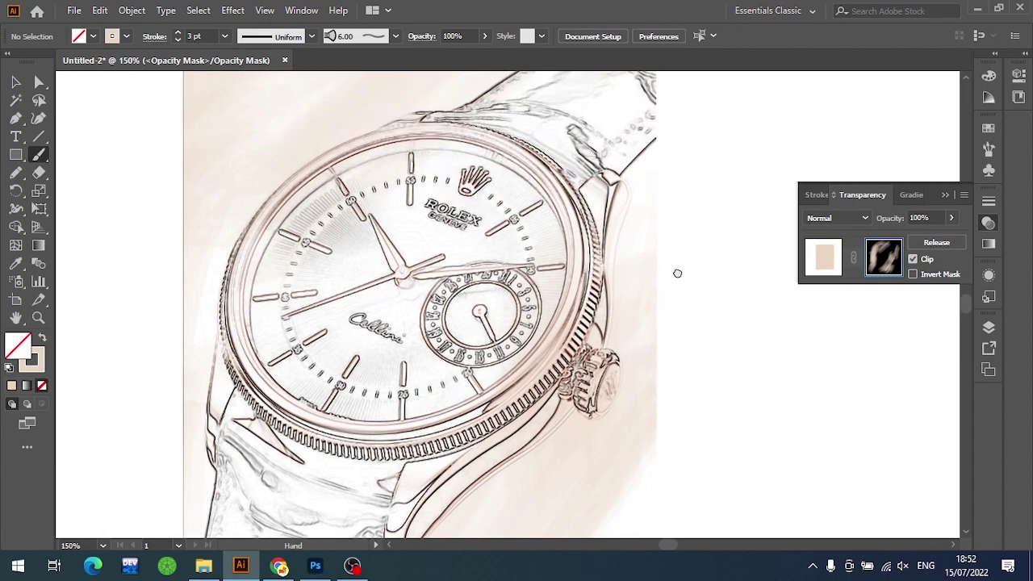
pyautogui.click(822, 258)
pyautogui.hotkey('ctrl', '-')
pyautogui.hotkey('ctrl', '-')
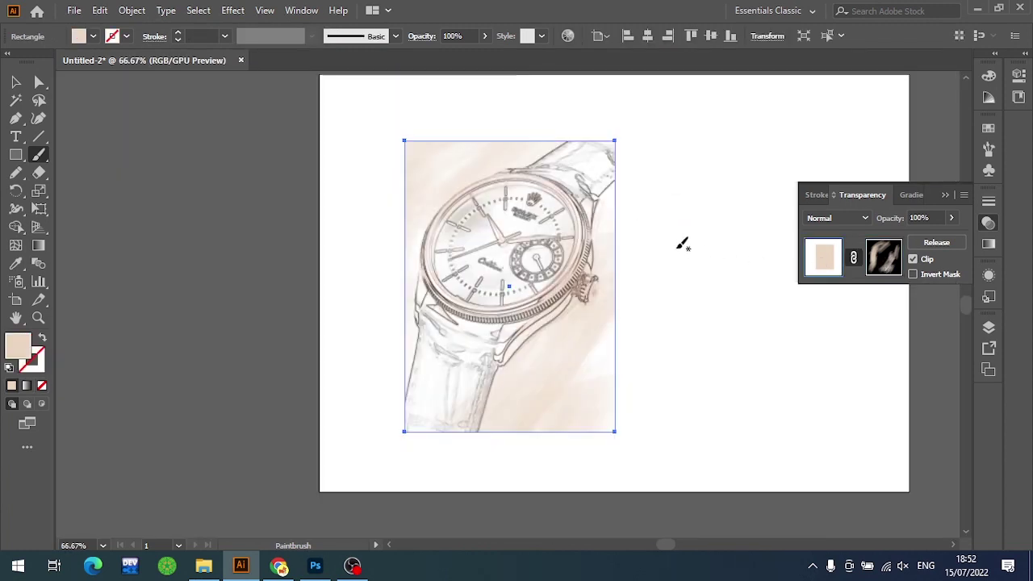
pyautogui.hotkey('ctrl', 'shift', 'a')
pyautogui.hotkey('ctrl', '1')
pyautogui.moveTo(657, 260); pyautogui.dragTo(663, 307)
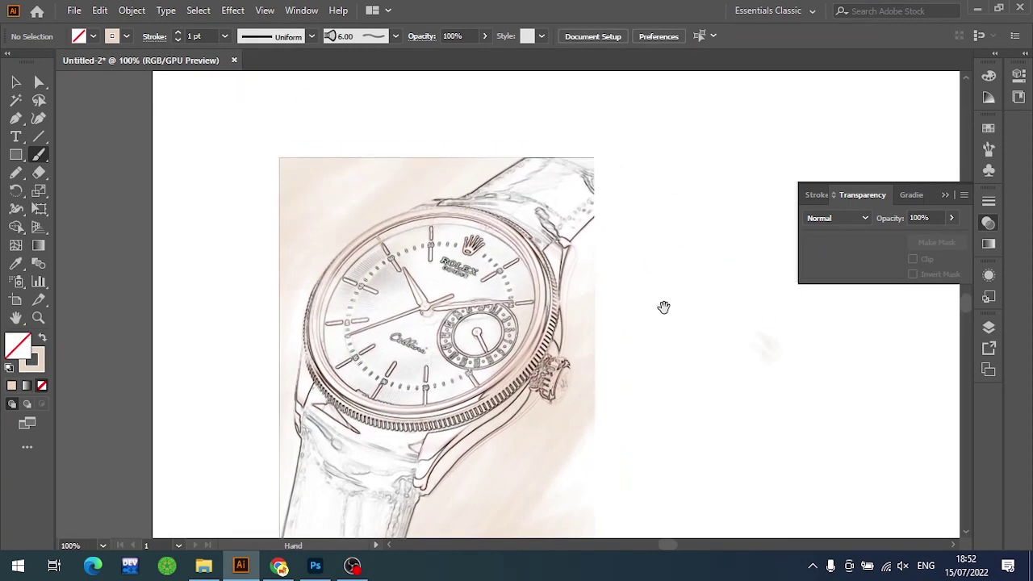
pyautogui.moveTo(584, 400)
pyautogui.mouseDown()
pyautogui.moveTo(567, 253)
pyautogui.moveTo(531, 293)
pyautogui.mouseUp()
# Reselect the tinted rectangle, return to its opacity mask and swap fill and stroke colours
pyautogui.press('v')
pyautogui.click(500, 348)
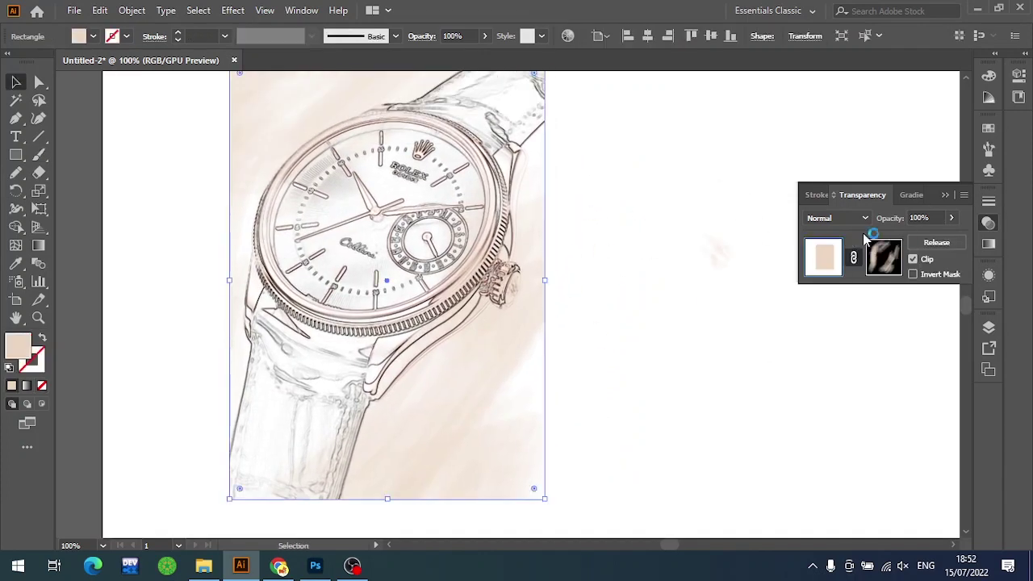
pyautogui.click(883, 258)
pyautogui.press('b')
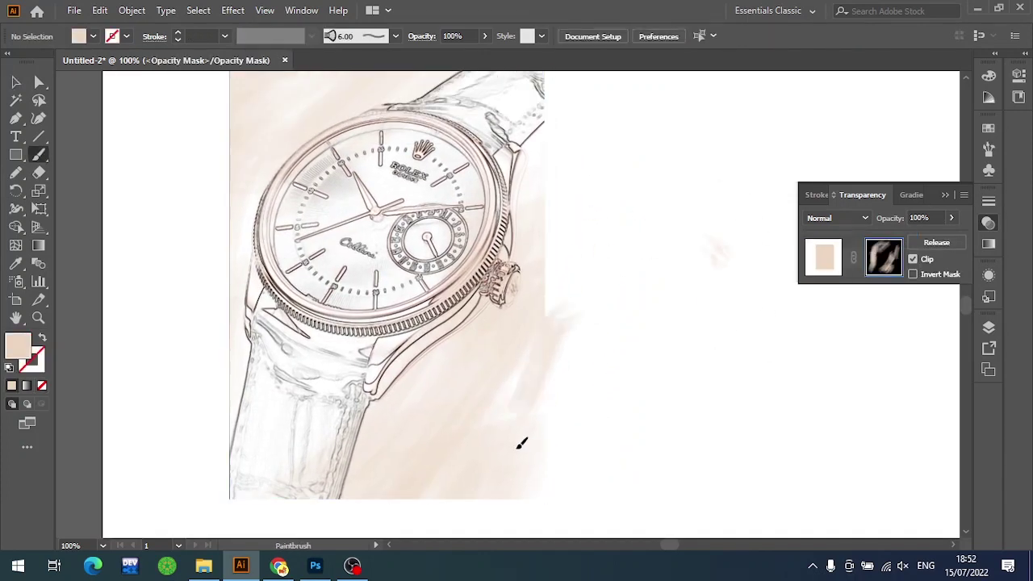
pyautogui.hotkey('shift', 'x')
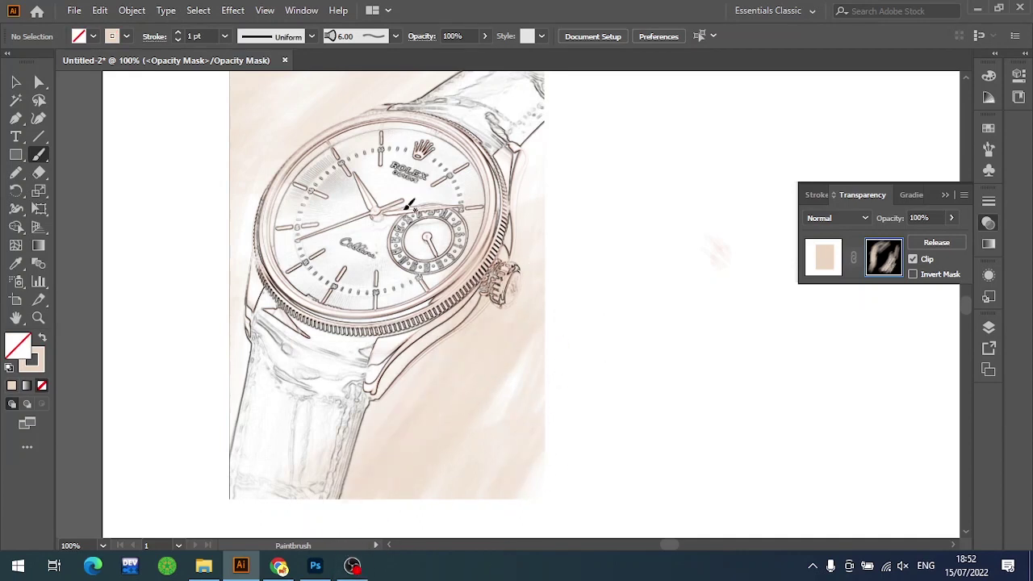
pyautogui.moveTo(605, 200); pyautogui.dragTo(533, 295)
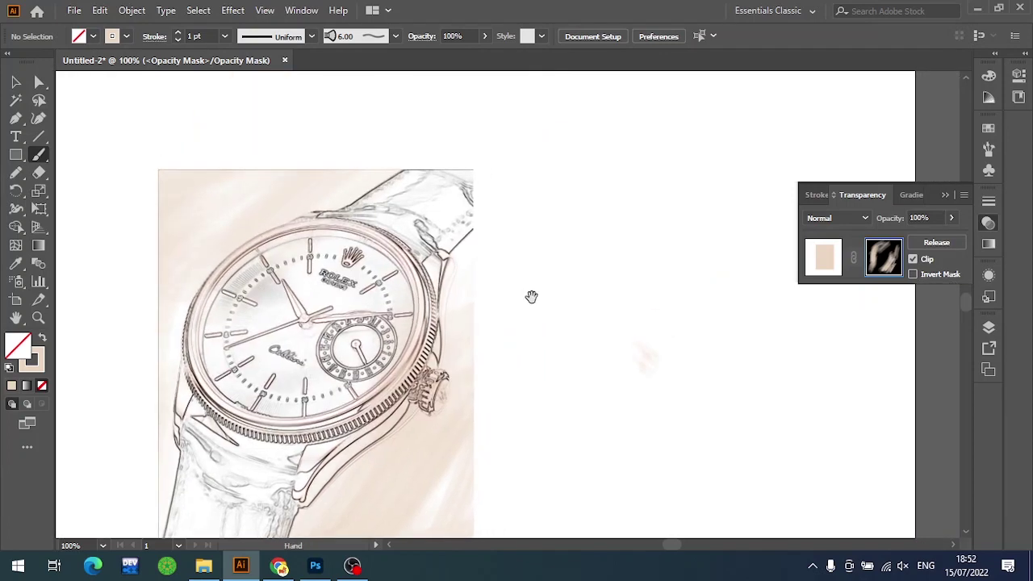
pyautogui.moveTo(489, 366); pyautogui.dragTo(507, 238)
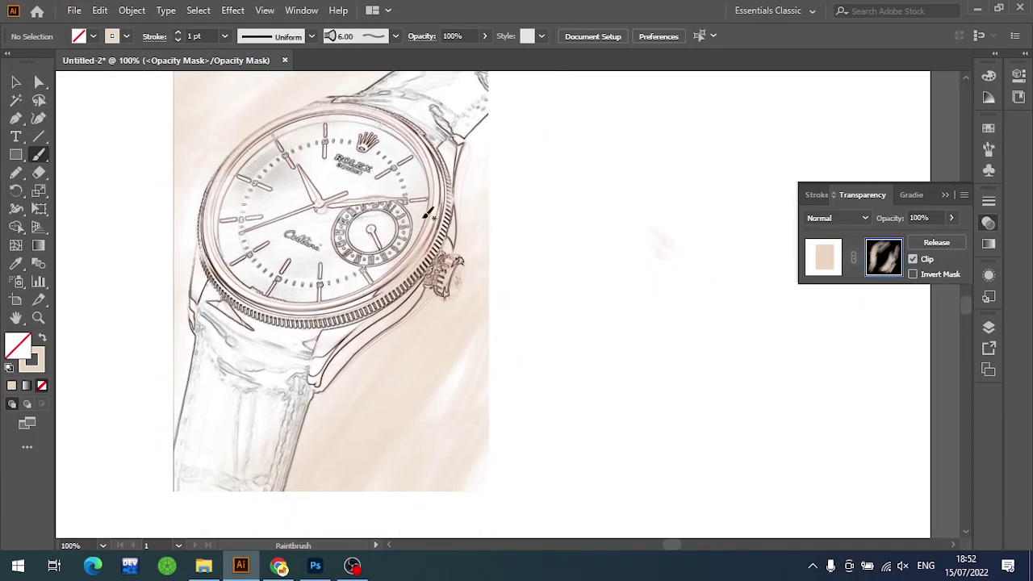
pyautogui.press('v')
pyautogui.scroll(3, 436, 197)
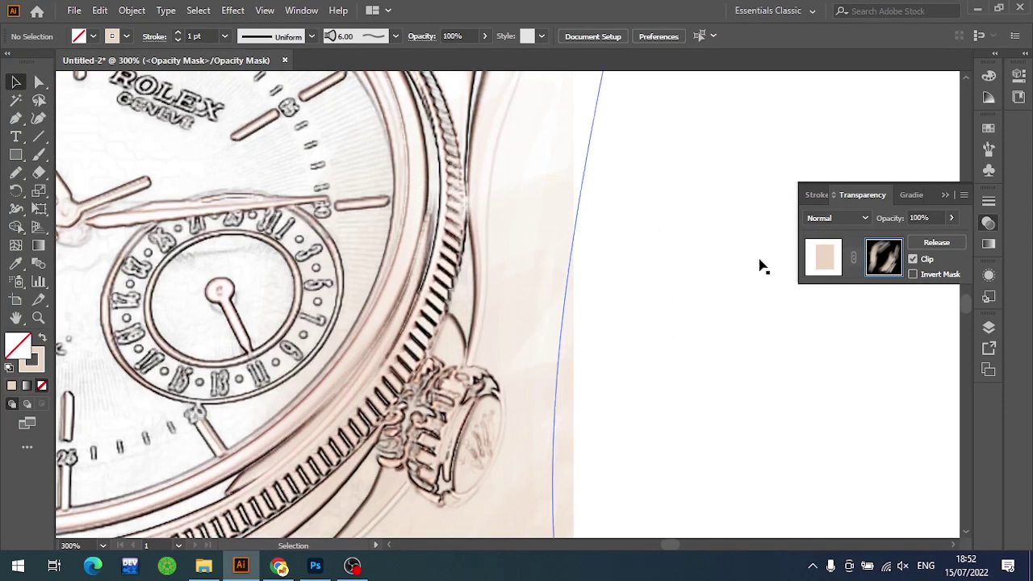
# Leave the rectangle's mask, try shifting the watch's mask image, then undo back to the artwork
pyautogui.click(823, 257)
pyautogui.click(774, 319)
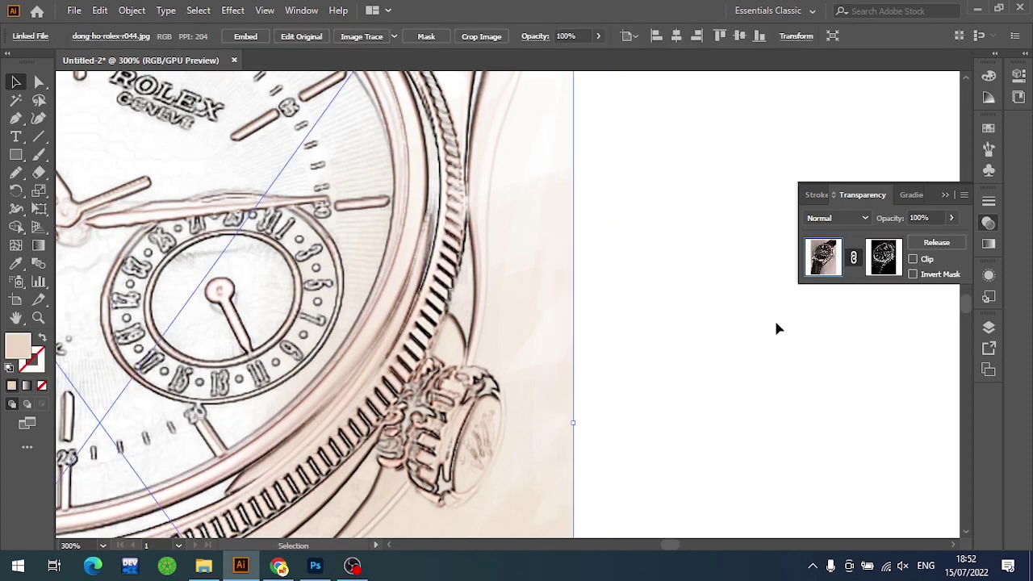
pyautogui.scroll(-2, 783, 328)
pyautogui.click(547, 264)
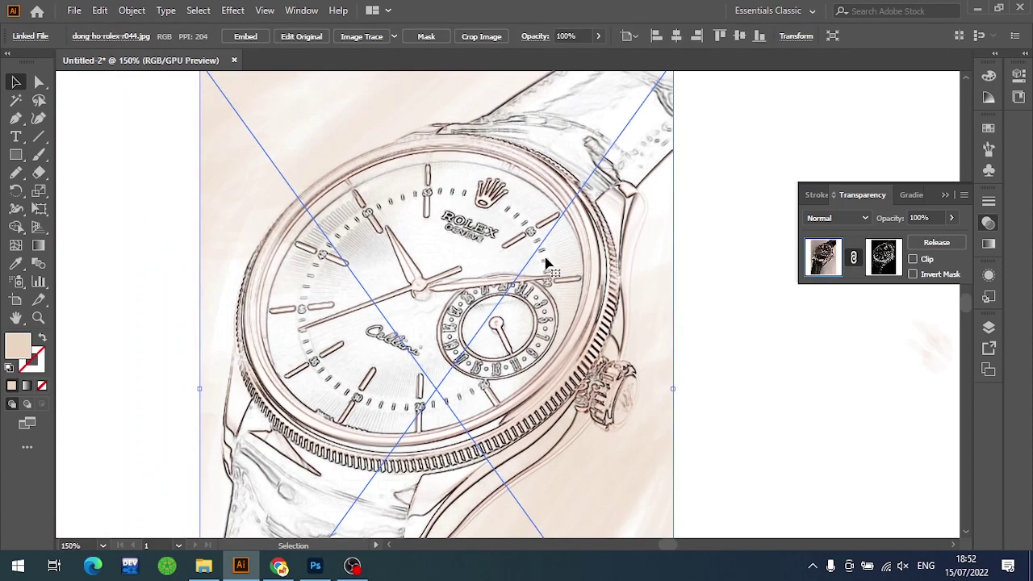
pyautogui.click(888, 266)
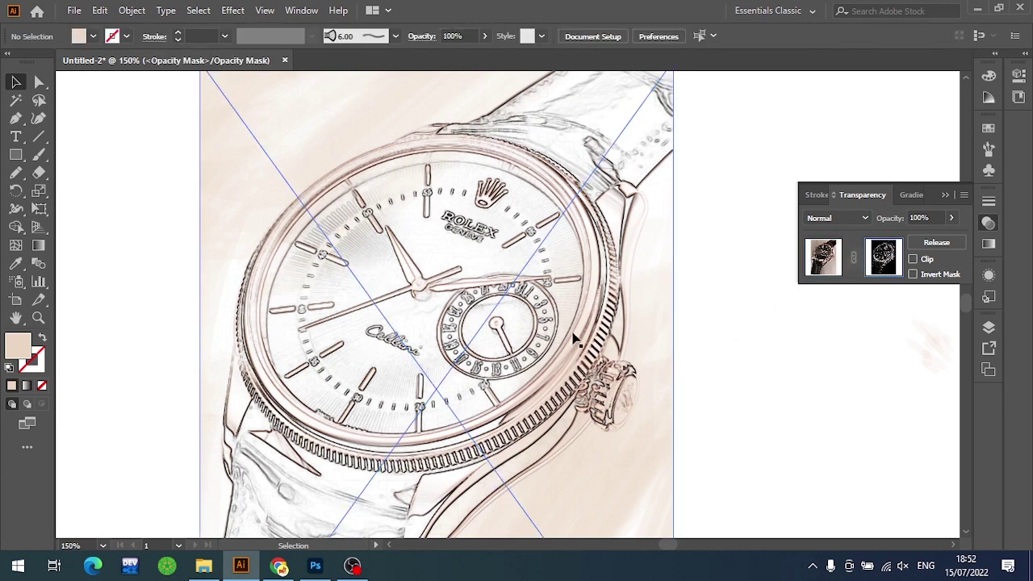
pyautogui.scroll(2, 578, 338)
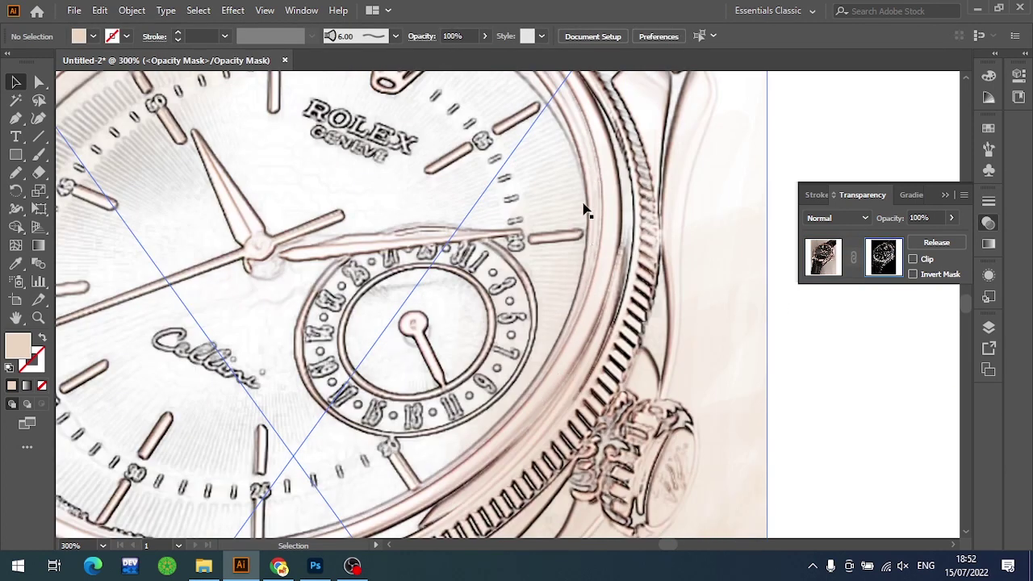
pyautogui.scroll(-2, 552, 314)
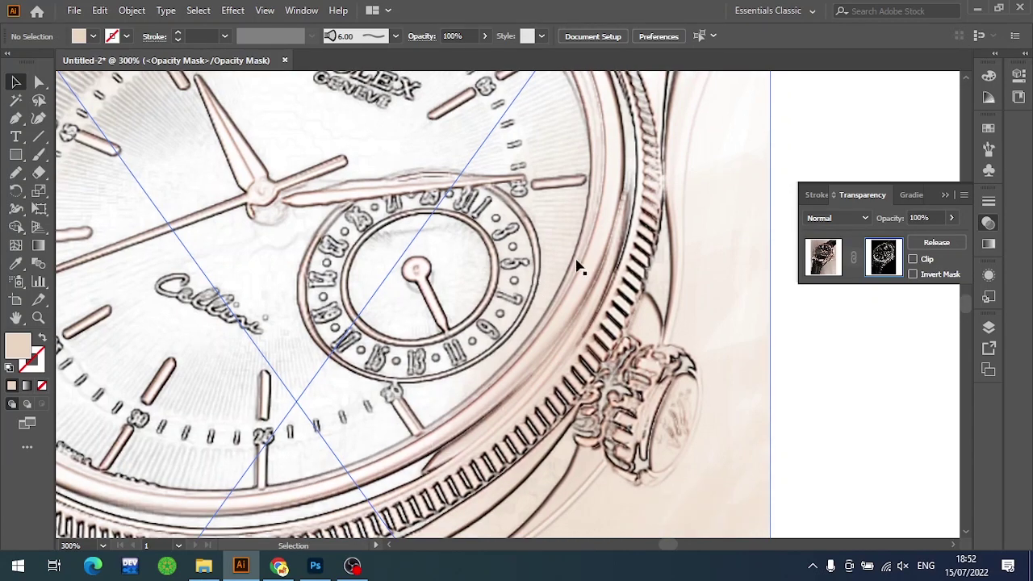
pyautogui.scroll(-2, 578, 267)
pyautogui.scroll(-2, 513, 348)
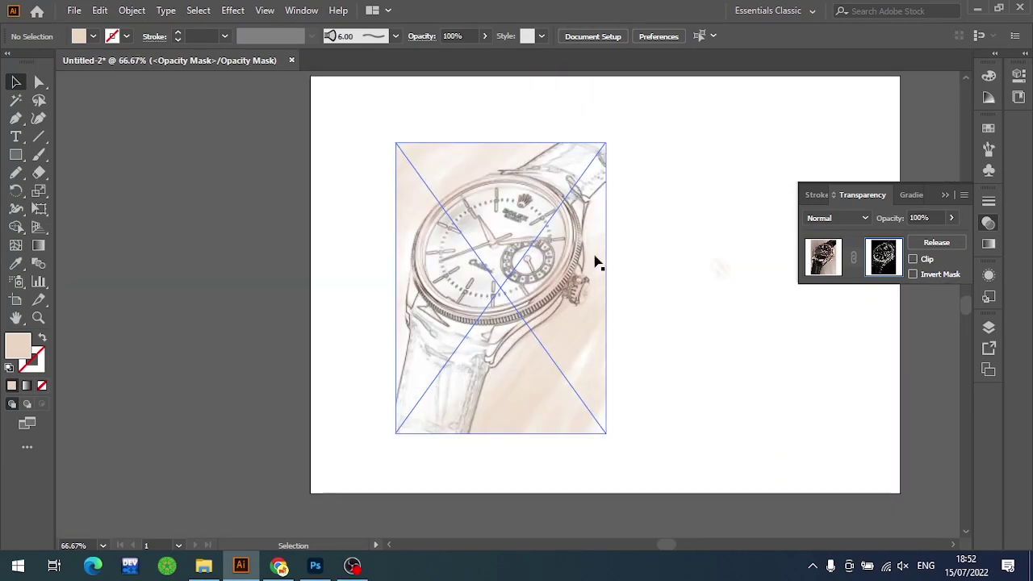
pyautogui.hscroll(1, 595, 261)
pyautogui.moveTo(422, 330); pyautogui.dragTo(357, 277)
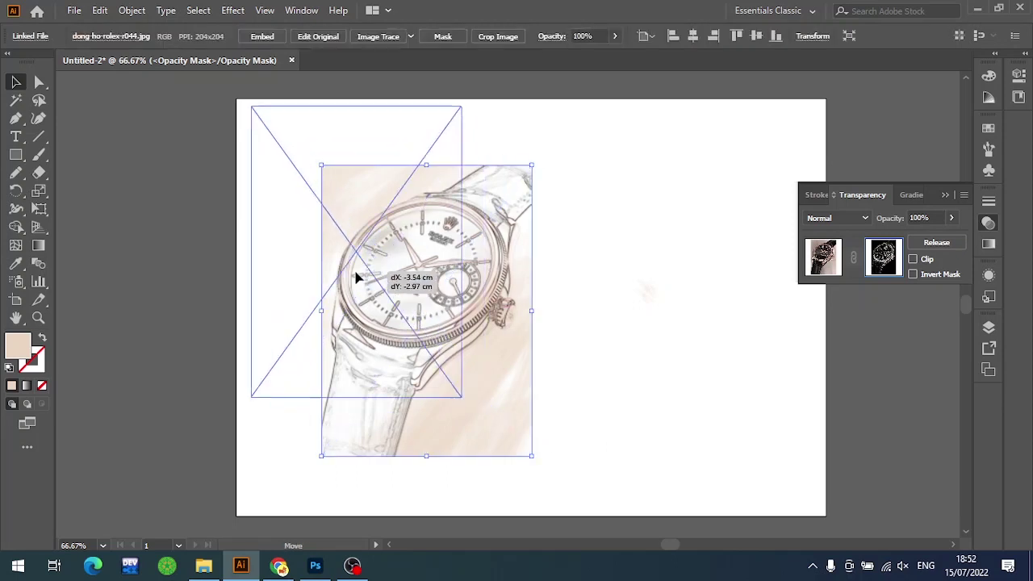
pyautogui.click(642, 281)
pyautogui.hotkey('ctrl', 'z')
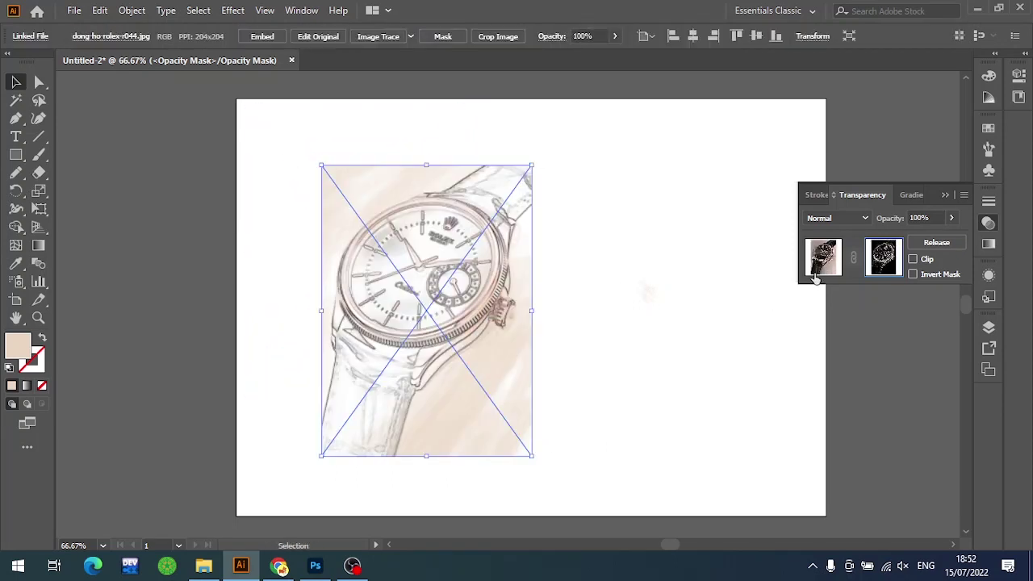
pyautogui.hotkey('ctrl', 'z')
# Move the watch image off the artboard to the upper left
pyautogui.moveTo(433, 325); pyautogui.dragTo(368, 270)
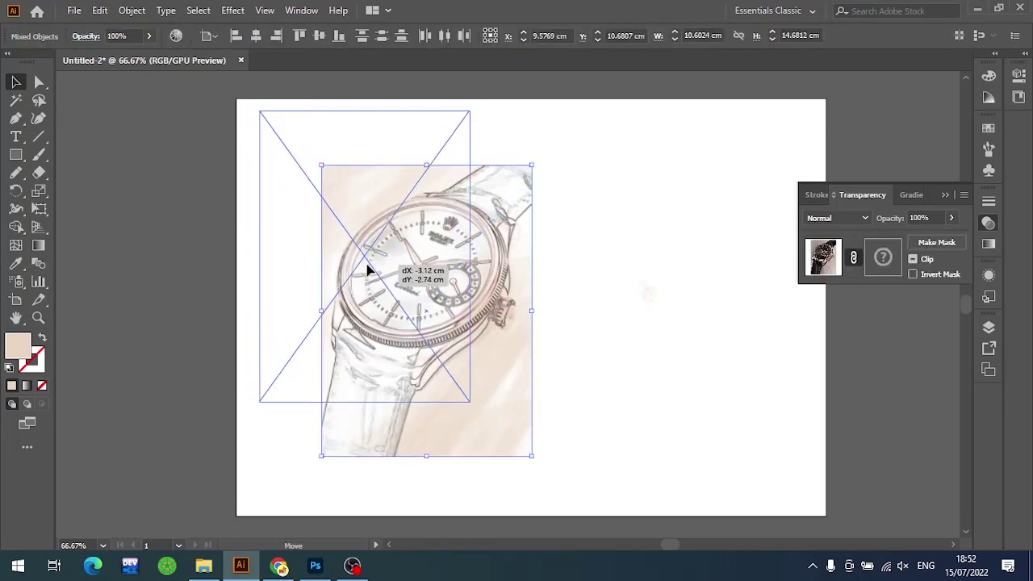
pyautogui.click(557, 319)
pyautogui.scroll(-2, 544, 322)
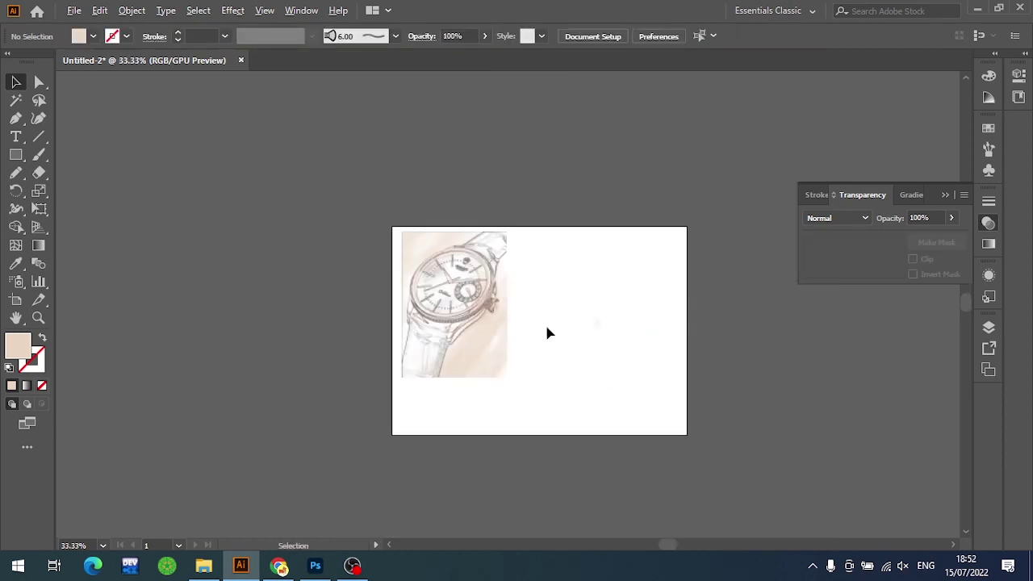
pyautogui.click(474, 363)
pyautogui.moveTo(474, 362); pyautogui.dragTo(309, 221)
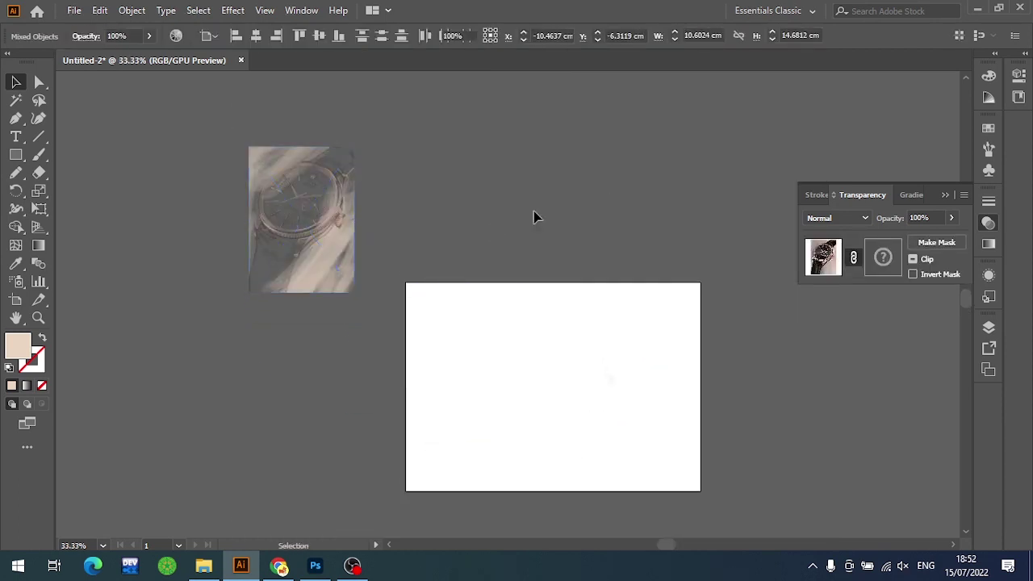
pyautogui.scroll(1, 501, 235)
pyautogui.moveTo(563, 248); pyautogui.dragTo(581, 223)
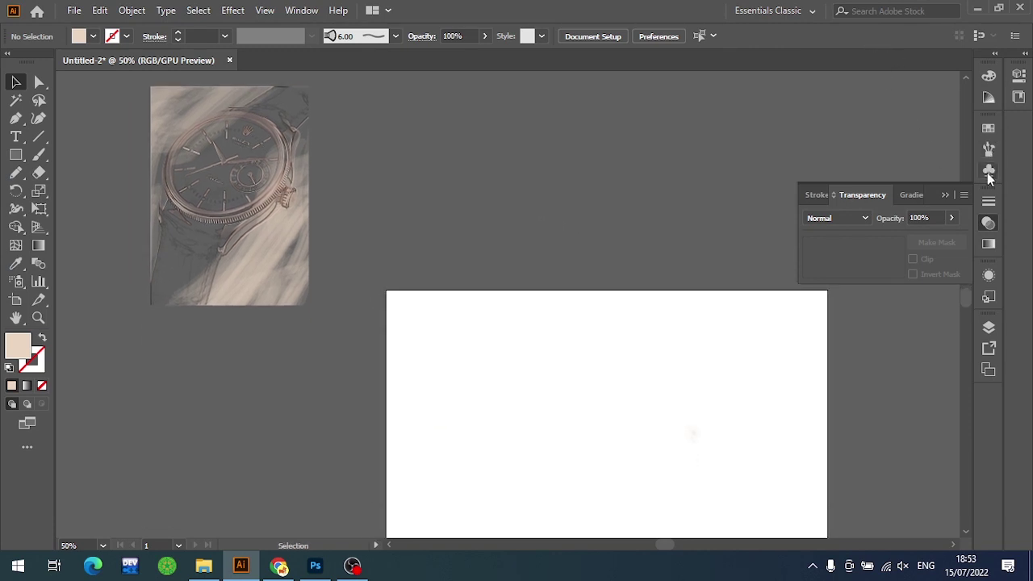
# Start and cancel a new brush, then draw and undo a square above the artboard
pyautogui.click(989, 150)
pyautogui.click(928, 343)
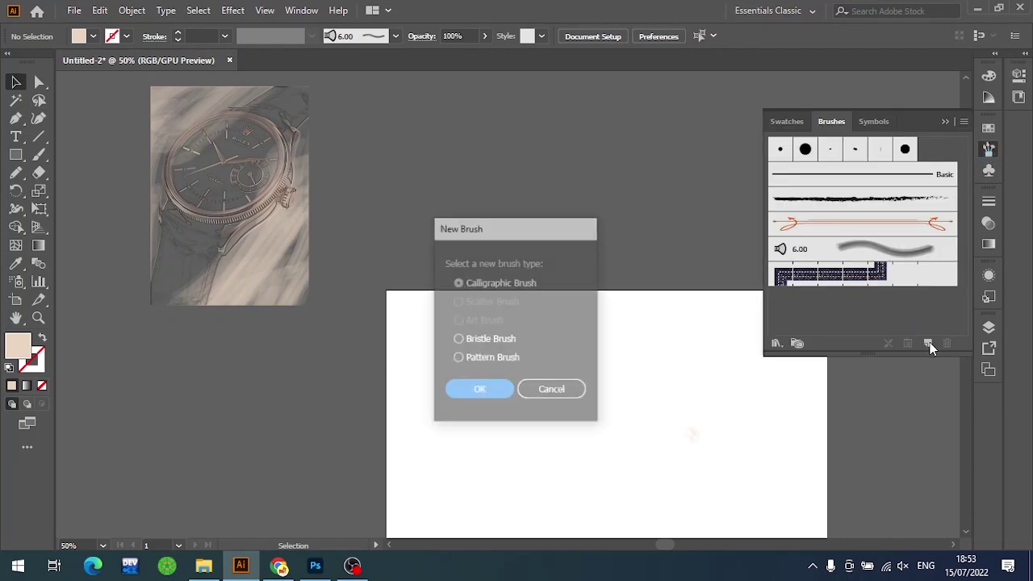
pyautogui.click(551, 389)
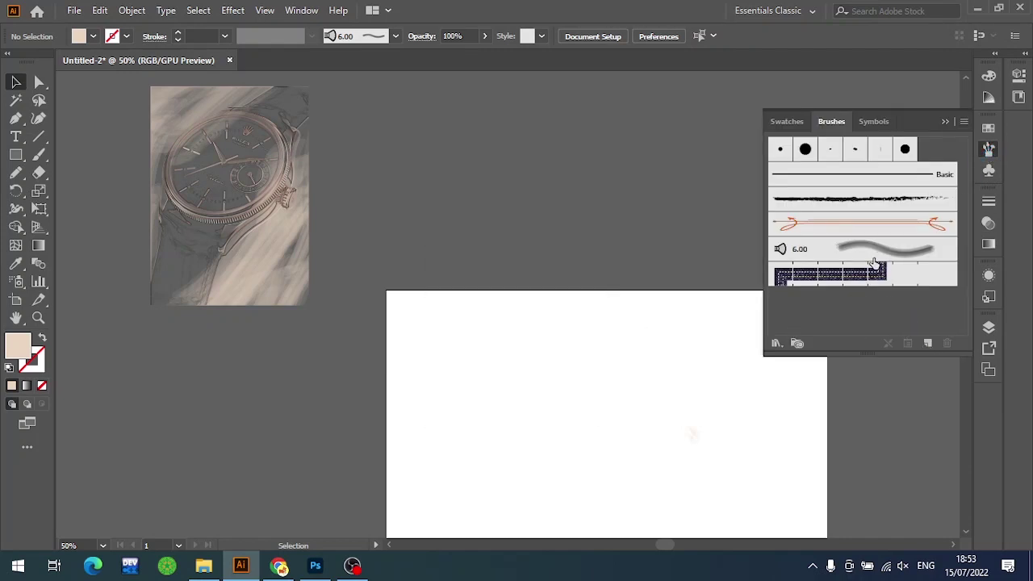
pyautogui.click(16, 155)
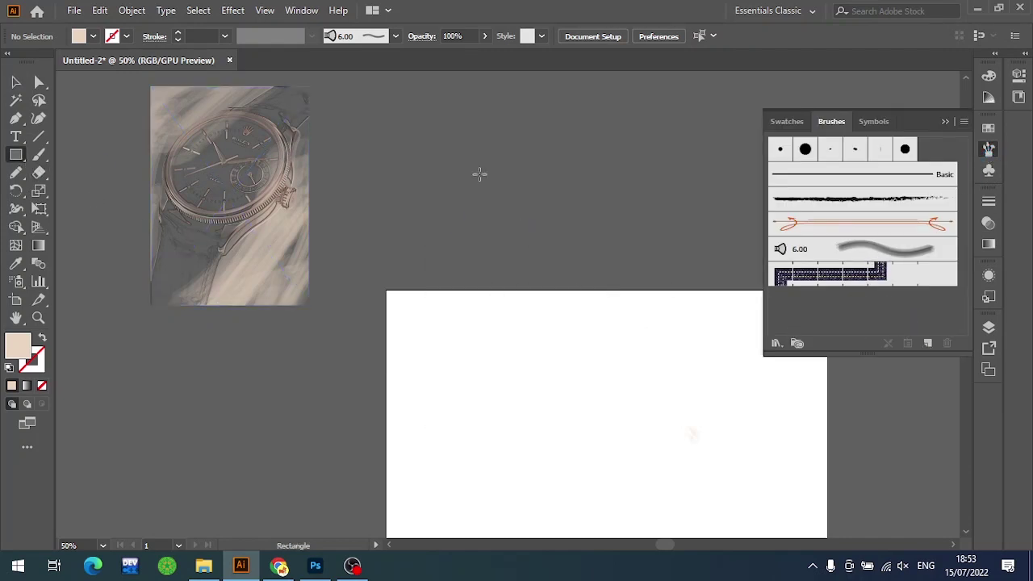
pyautogui.moveTo(479, 174); pyautogui.dragTo(551, 244)
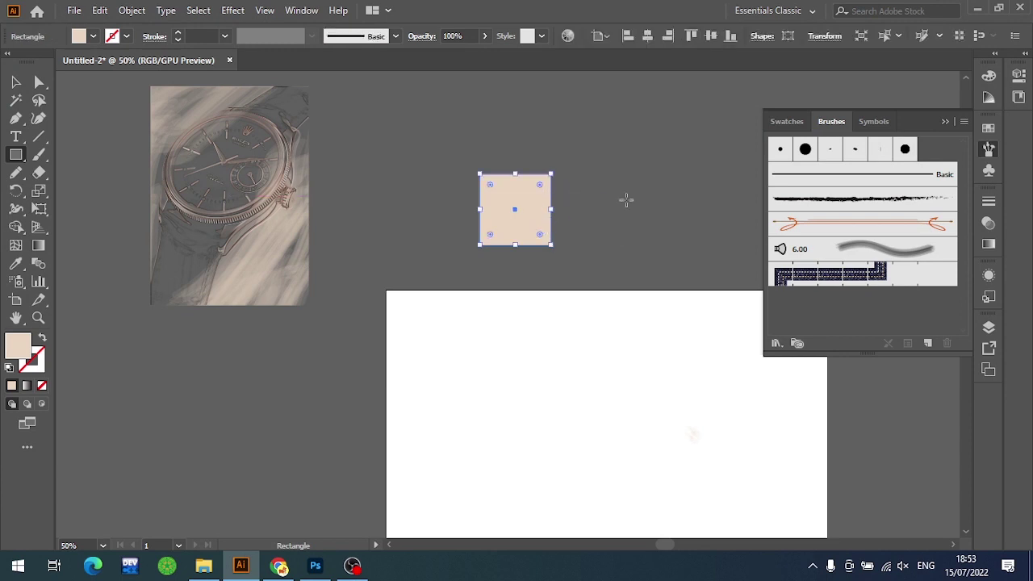
pyautogui.hotkey('ctrl', 'z')
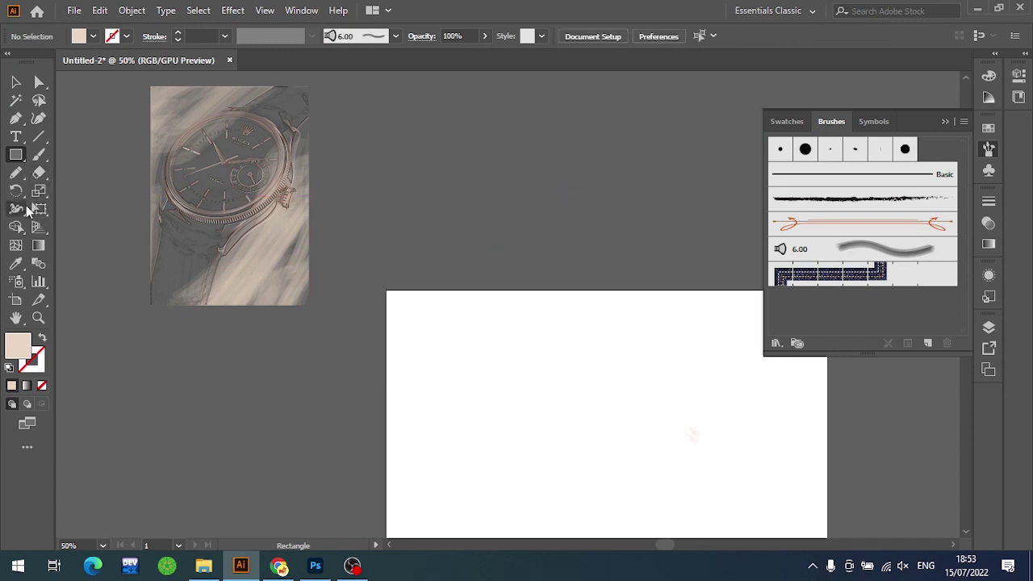
# Draw a small circle above the artboard and fill it white with the Eyedropper
pyautogui.press('l')
pyautogui.moveTo(488, 168); pyautogui.dragTo(530, 209)
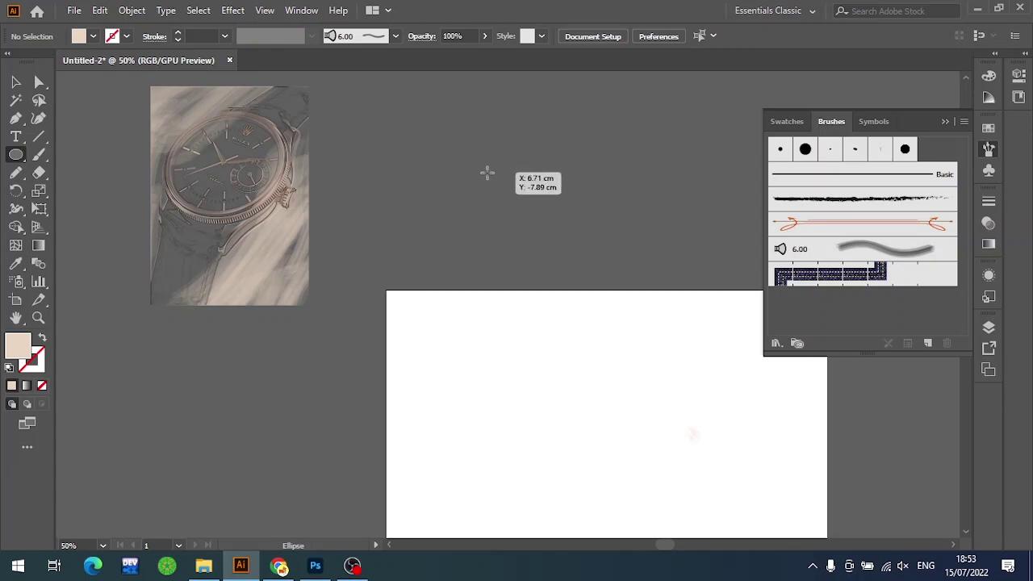
pyautogui.press('v')
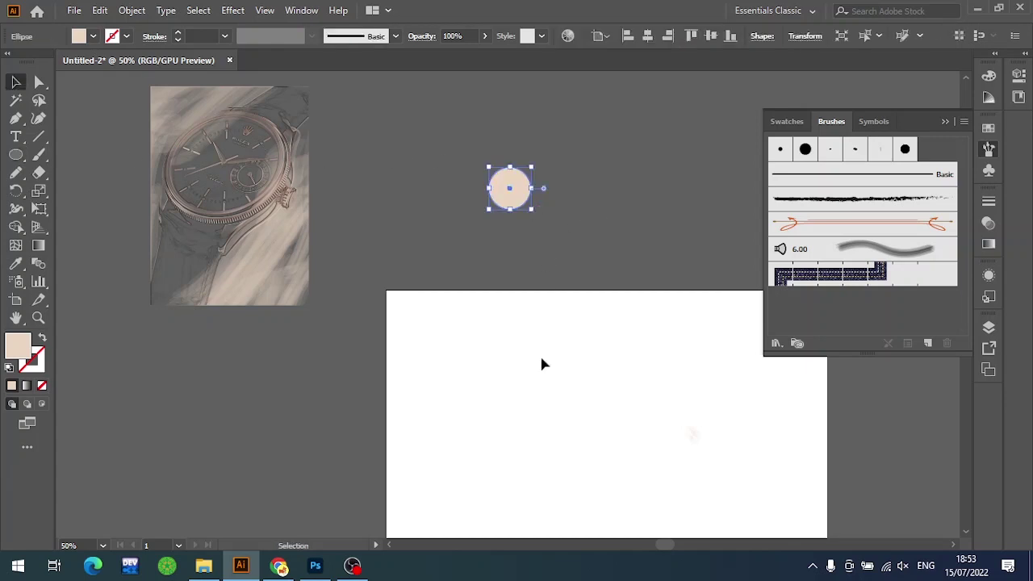
pyautogui.press('i')
pyautogui.click(570, 359)
# Start a new brush from the circle, choose Scatter Brush, then cancel
pyautogui.press('v')
pyautogui.click(927, 343)
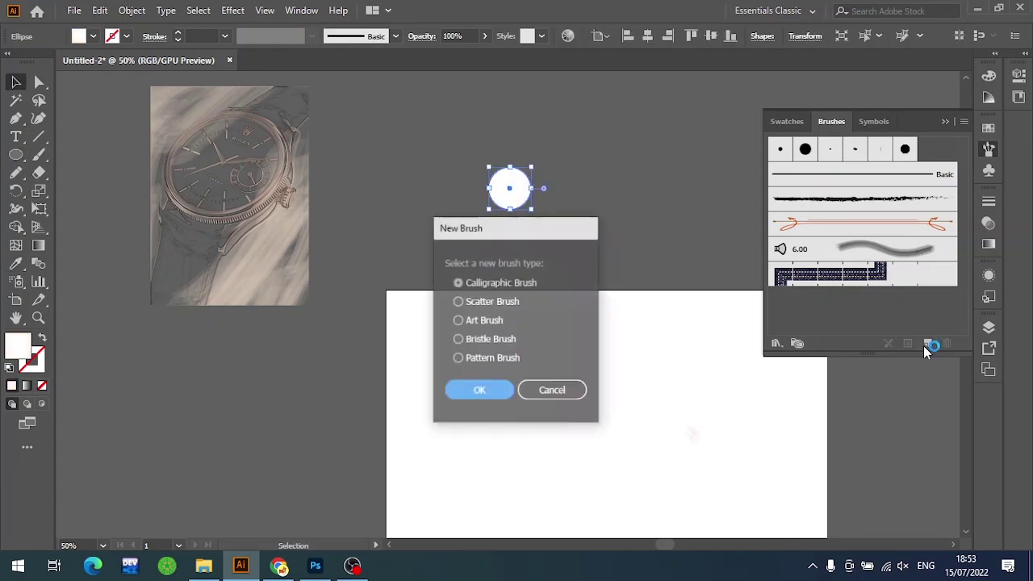
pyautogui.click(516, 304)
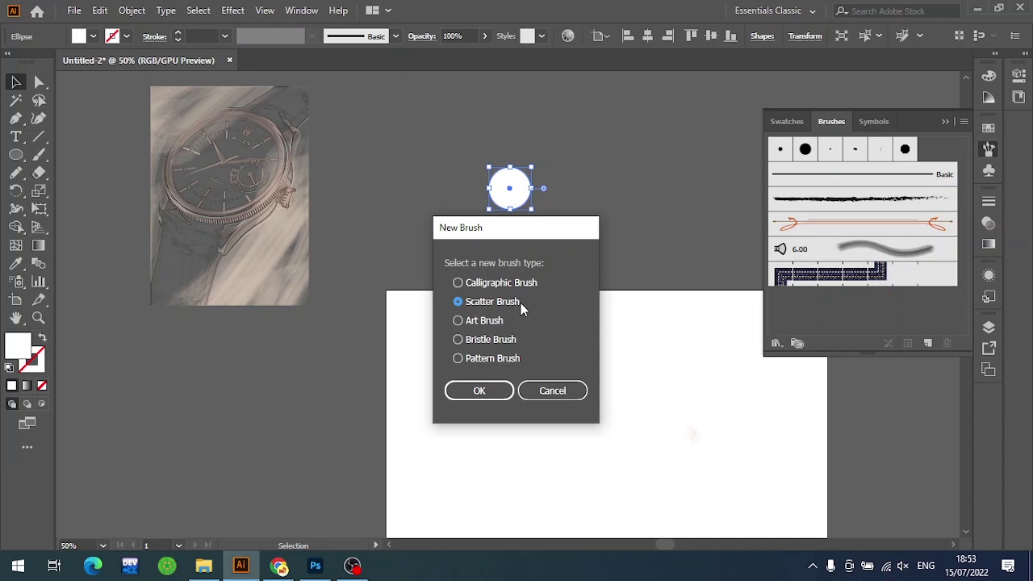
pyautogui.click(556, 393)
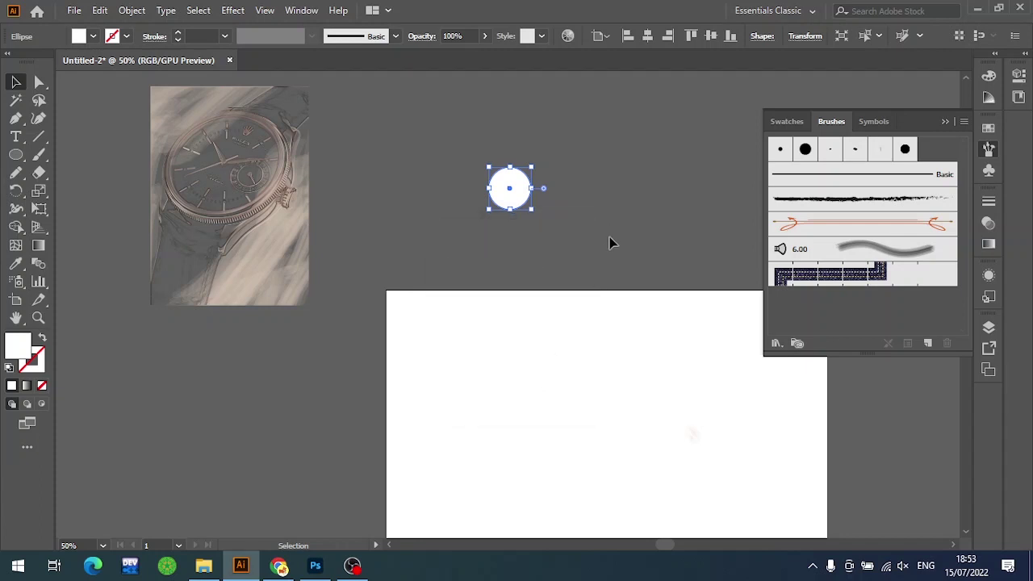
# Nudge the white circle down and right and set its opacity to 60%
pyautogui.click(651, 197)
pyautogui.scroll(3, 546, 184)
pyautogui.scroll(-3, 613, 225)
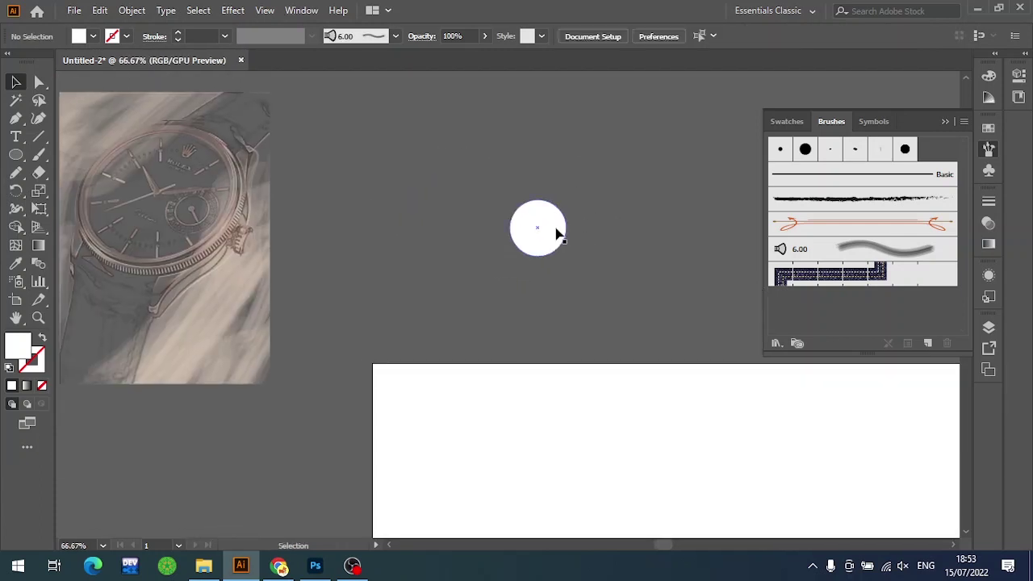
pyautogui.moveTo(556, 234); pyautogui.dragTo(568, 291)
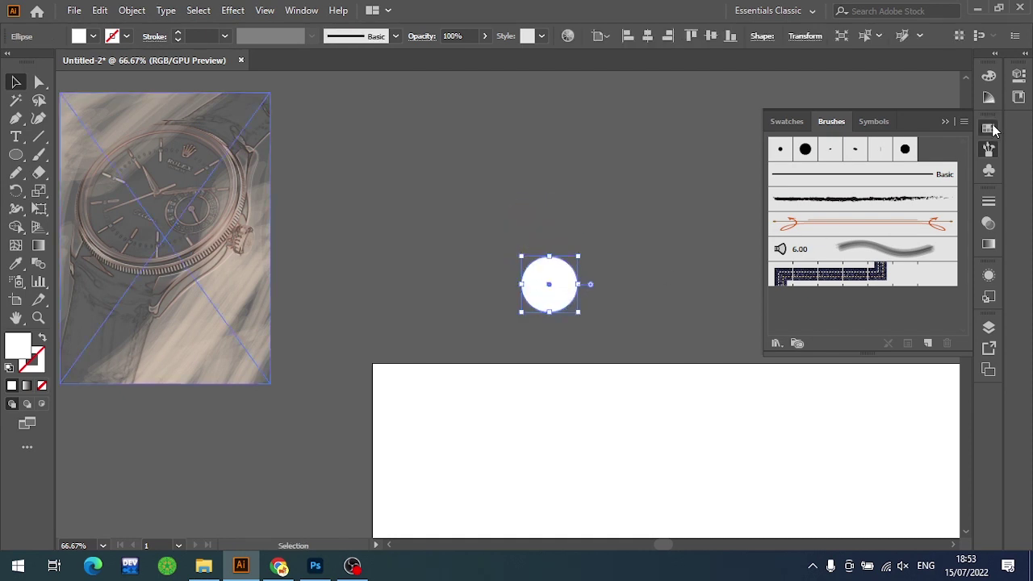
pyautogui.click(990, 128)
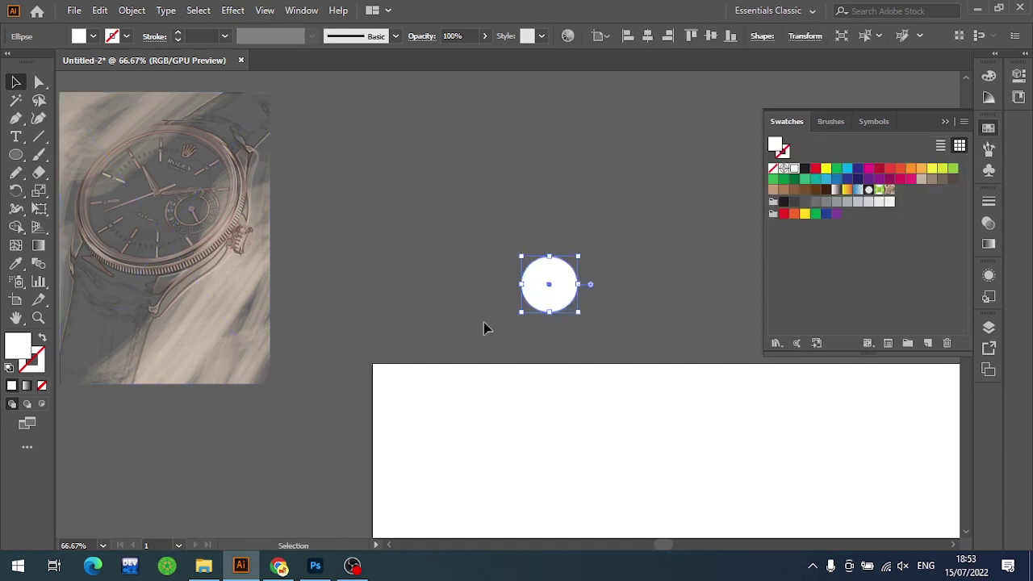
pyautogui.click(647, 235)
pyautogui.scroll(1, 618, 278)
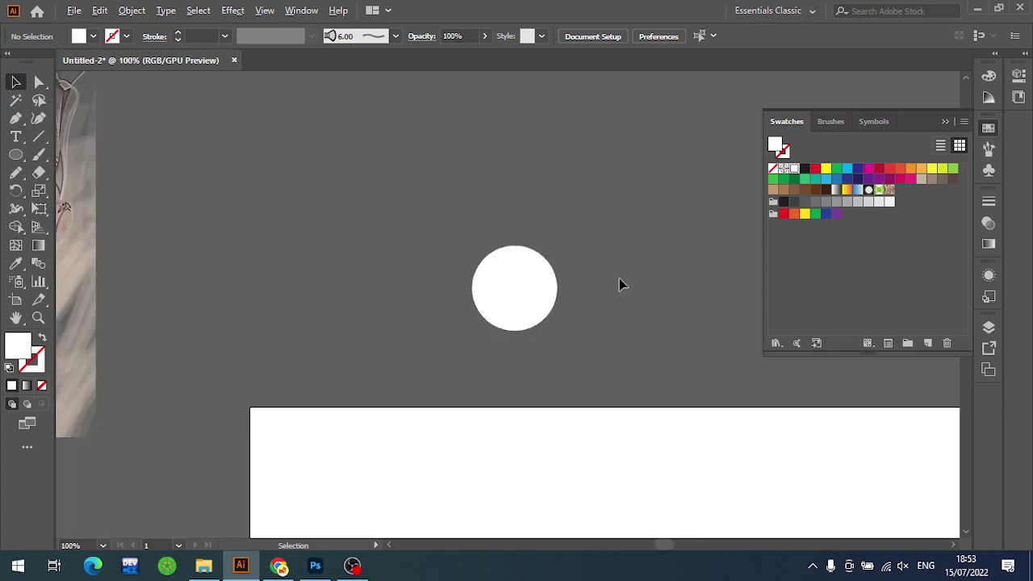
pyautogui.click(534, 282)
pyautogui.click(460, 35)
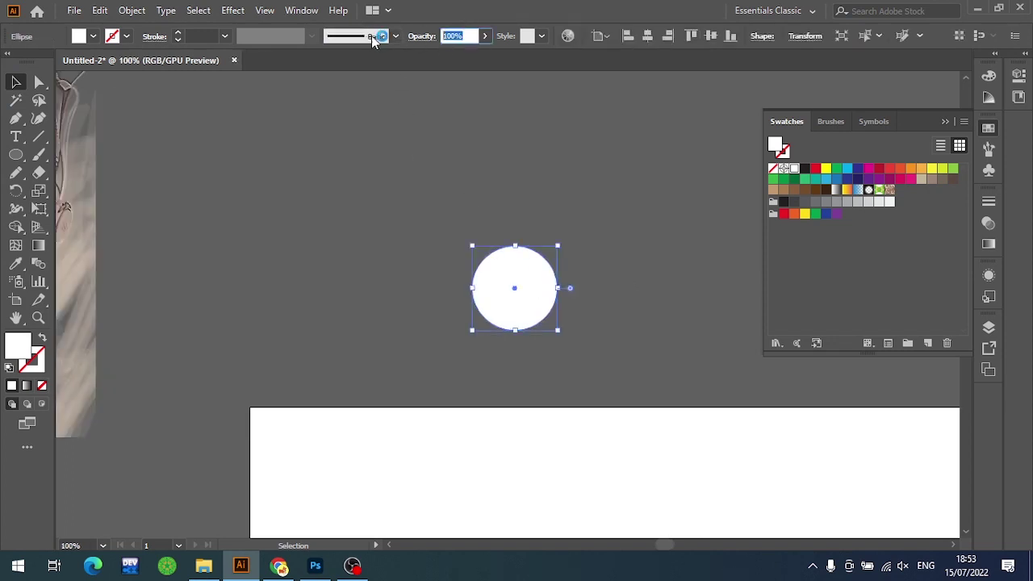
pyautogui.write('60')
pyautogui.press('Return')
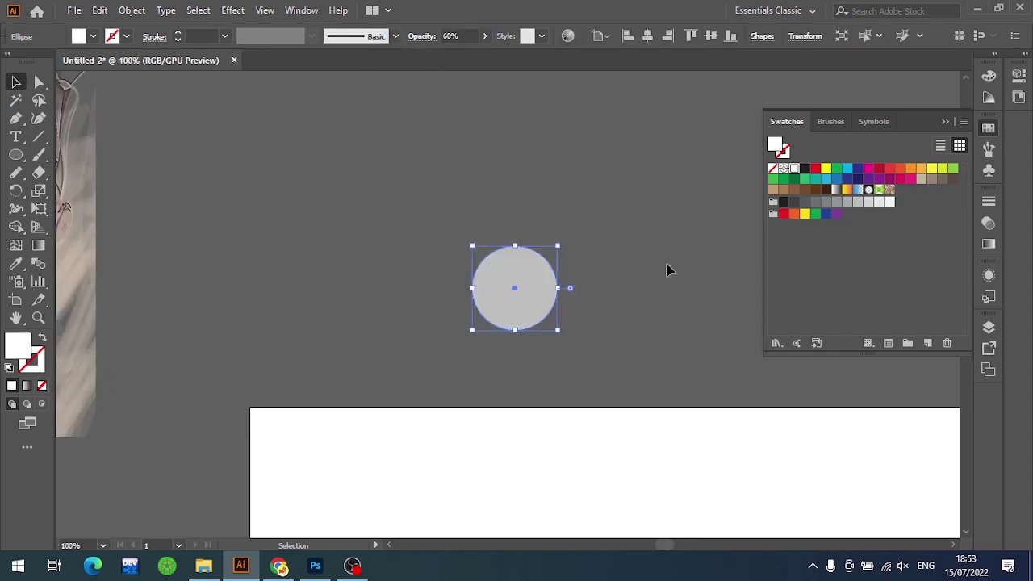
# Swap the circle's fill and stroke and raise its opacity to 91%
pyautogui.click(682, 286)
pyautogui.scroll(2, 616, 274)
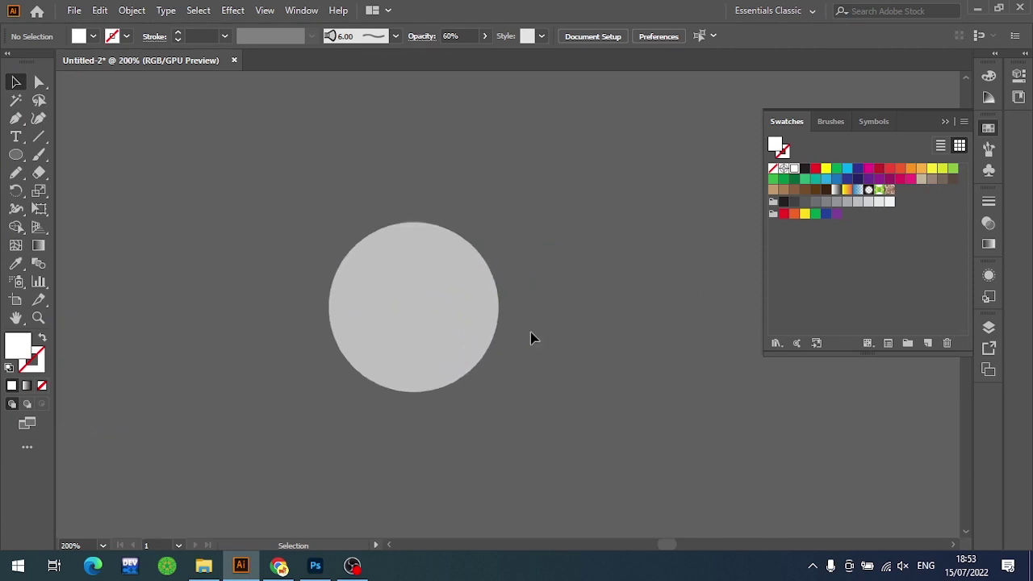
pyautogui.click(400, 330)
pyautogui.press('a')
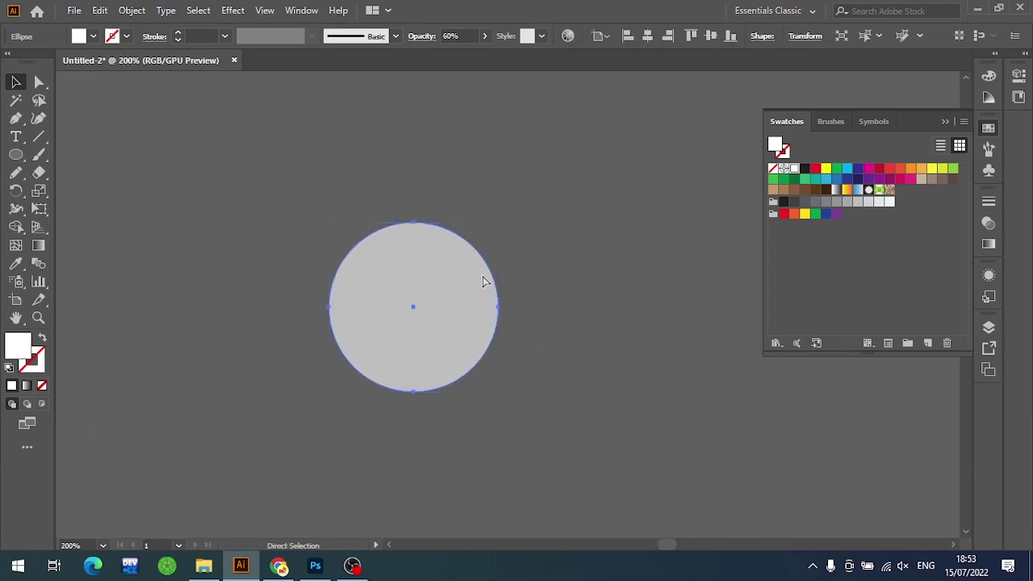
pyautogui.press('v')
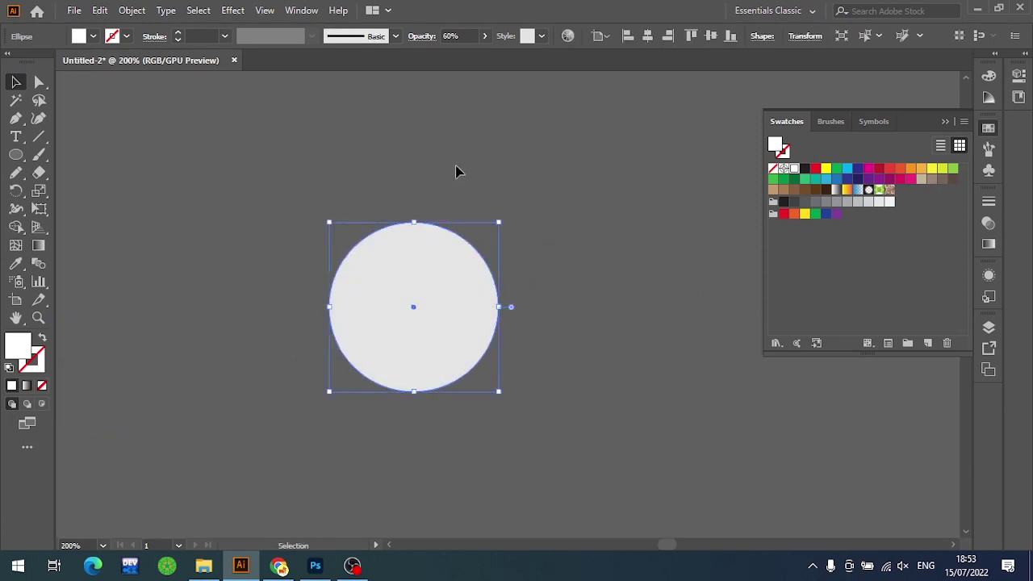
pyautogui.click(42, 338)
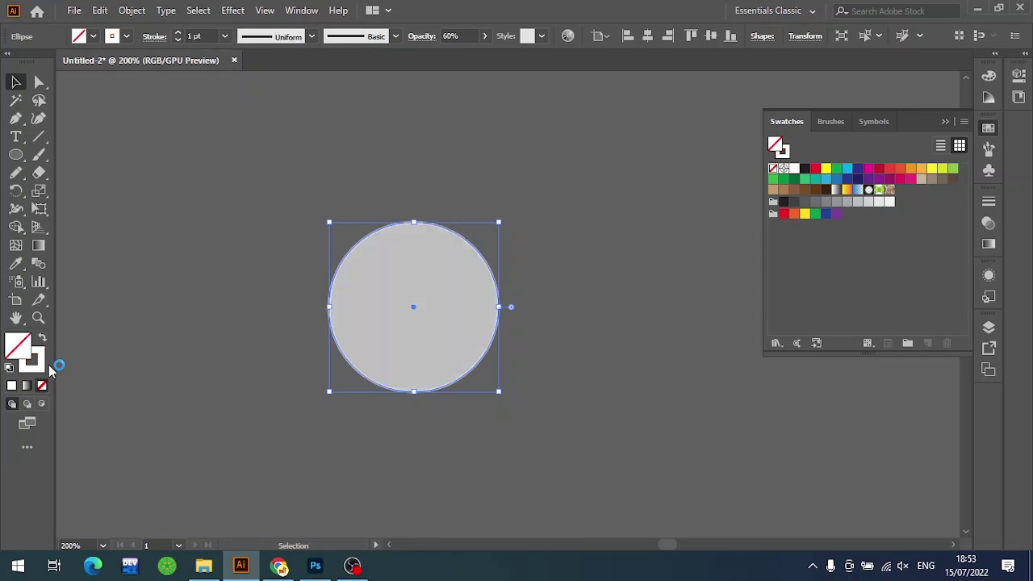
pyautogui.click(484, 36)
pyautogui.moveTo(459, 54); pyautogui.dragTo(477, 54)
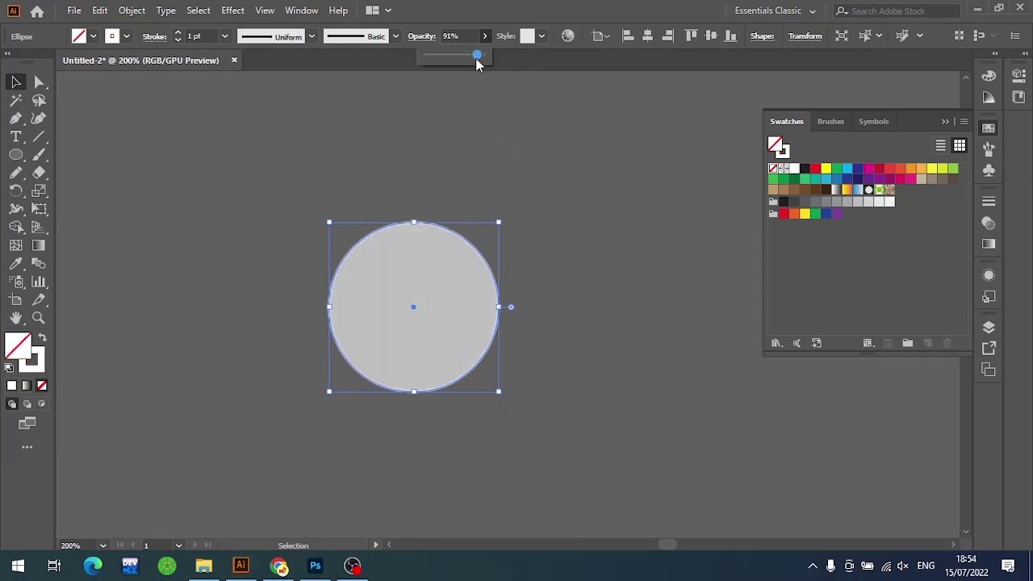
# Select the grey circle and bring up the Brushes panel
pyautogui.click(652, 178)
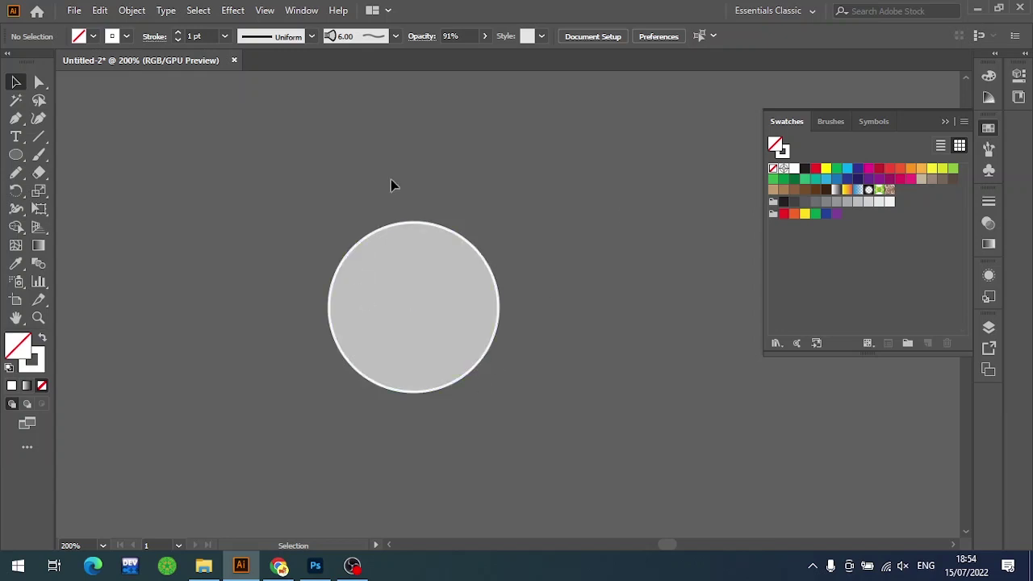
pyautogui.scroll(2, 445, 383)
pyautogui.click(489, 309)
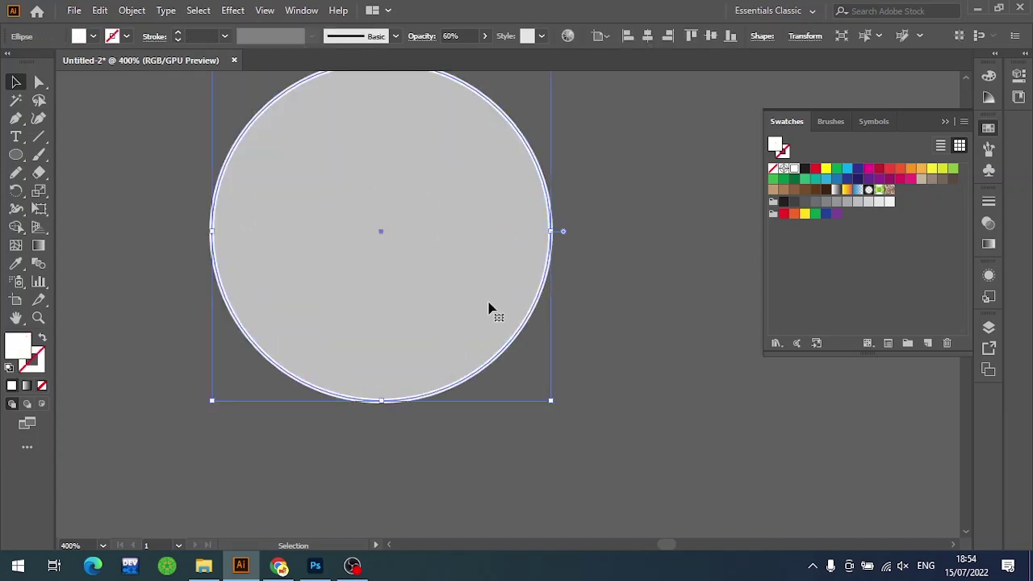
pyautogui.click(606, 303)
pyautogui.scroll(-3, 537, 242)
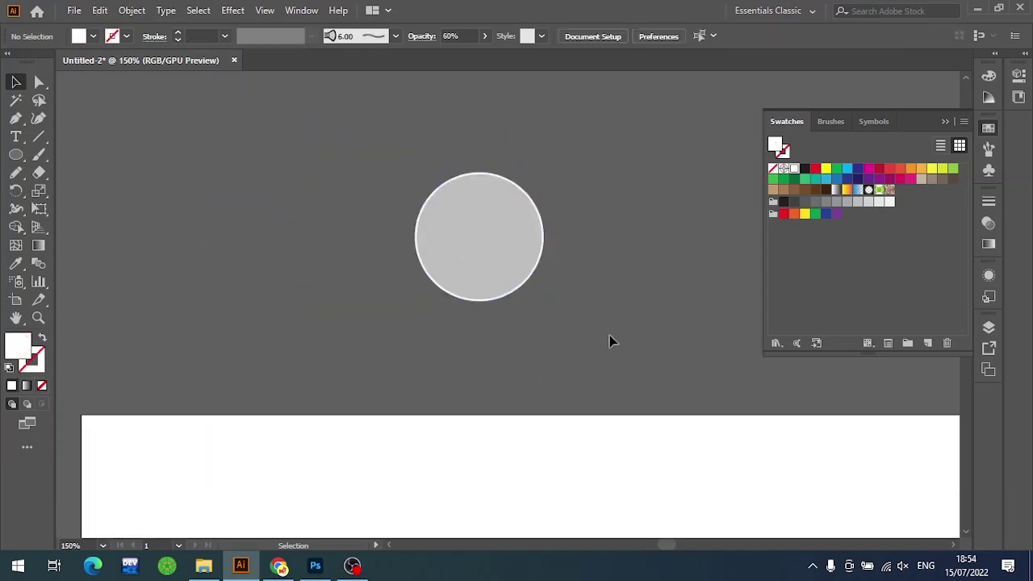
pyautogui.click(459, 193)
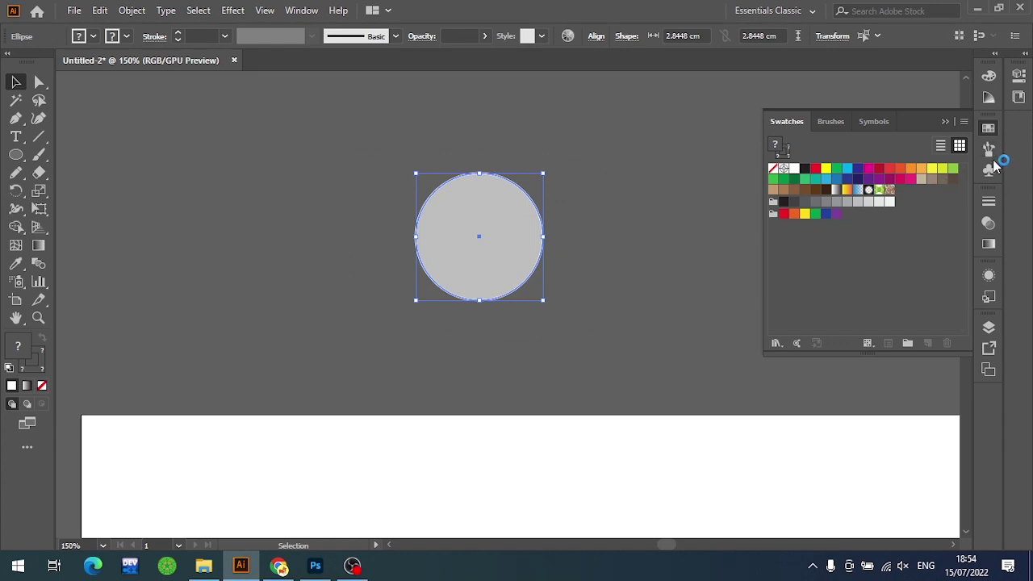
pyautogui.click(988, 148)
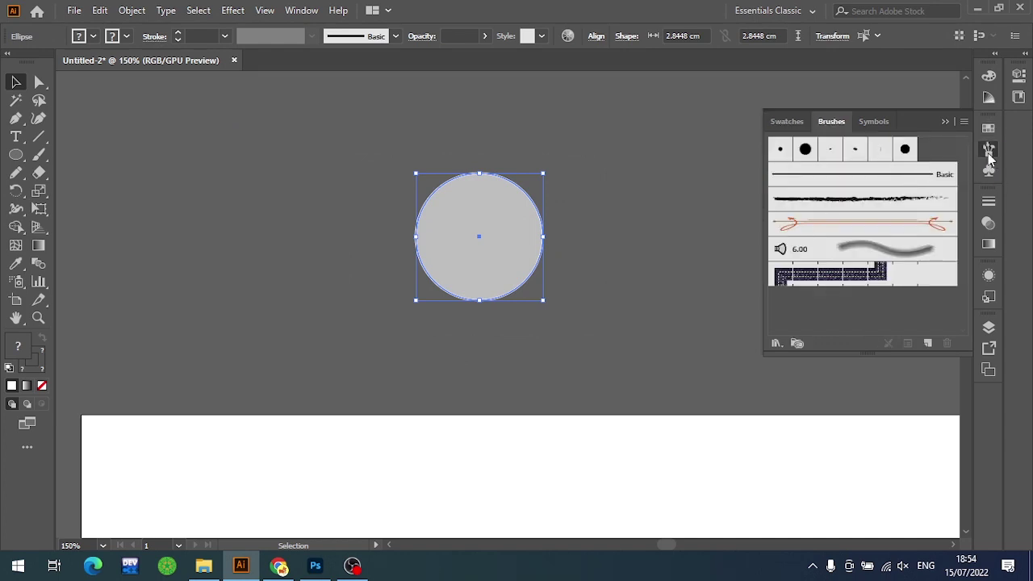
# Make the circle into a Scatter Brush with default settings, then reselect the circle
pyautogui.moveTo(494, 283); pyautogui.dragTo(803, 335)
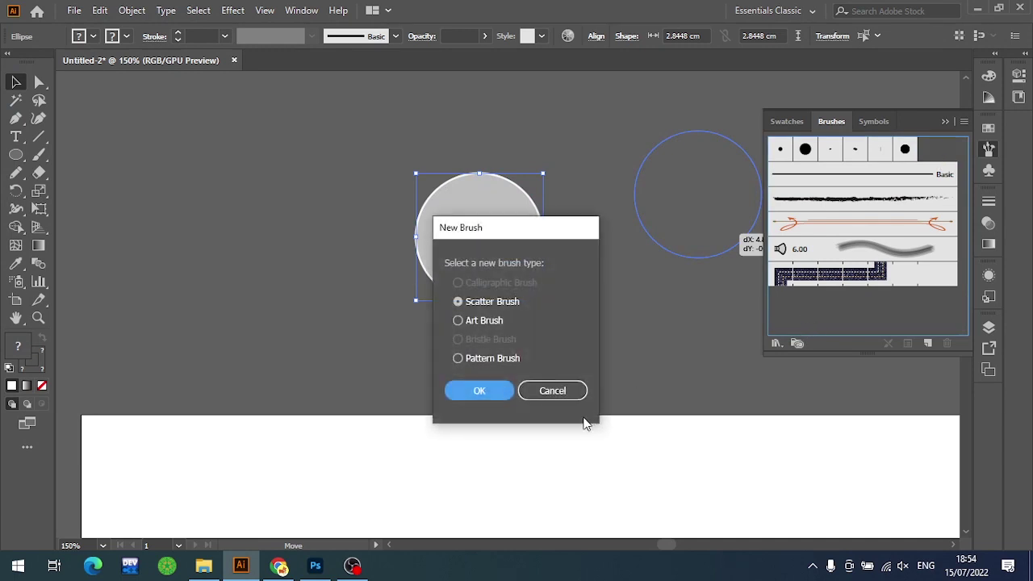
pyautogui.click(552, 391)
pyautogui.click(927, 343)
pyautogui.click(482, 302)
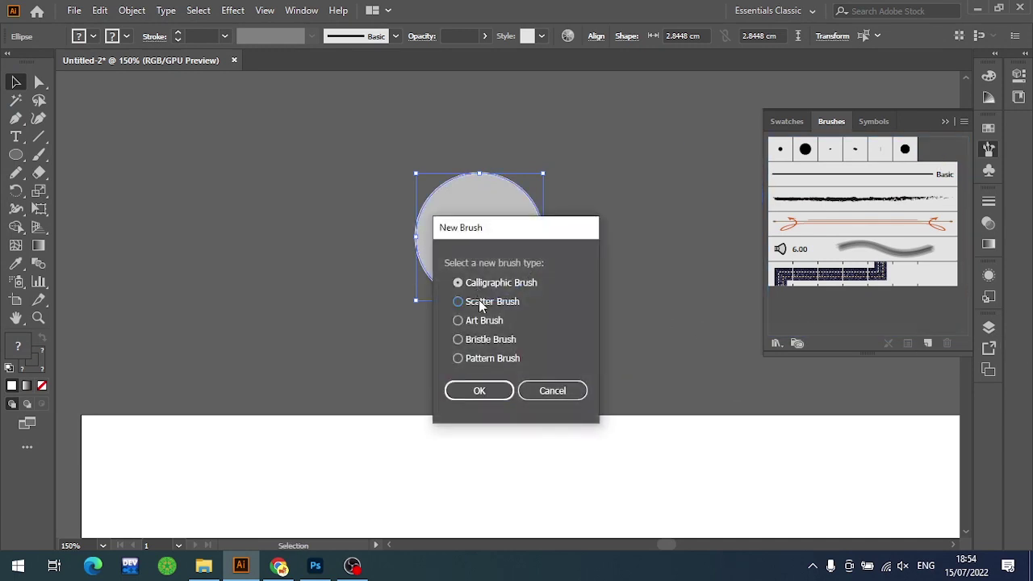
pyautogui.click(477, 391)
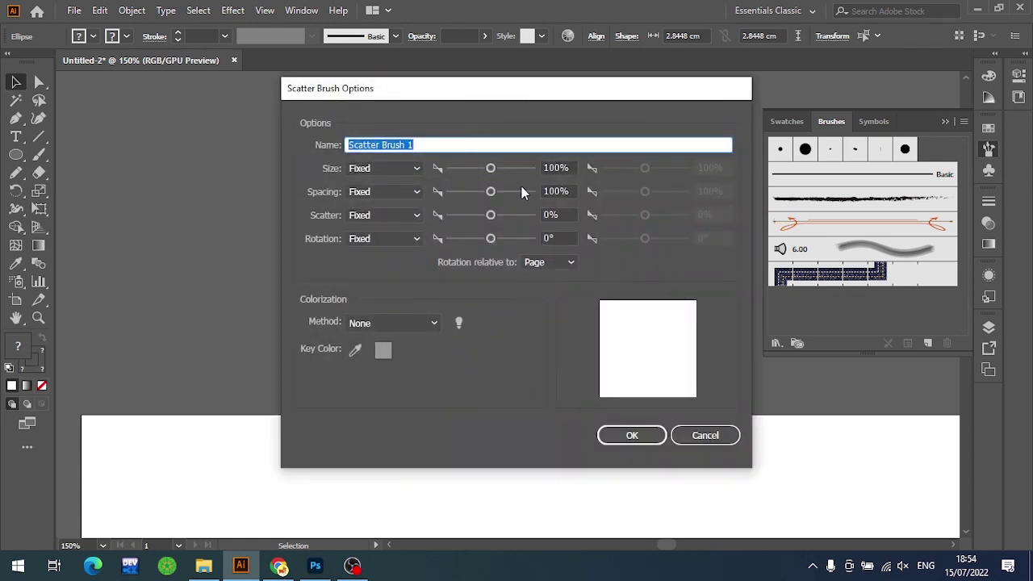
pyautogui.click(636, 435)
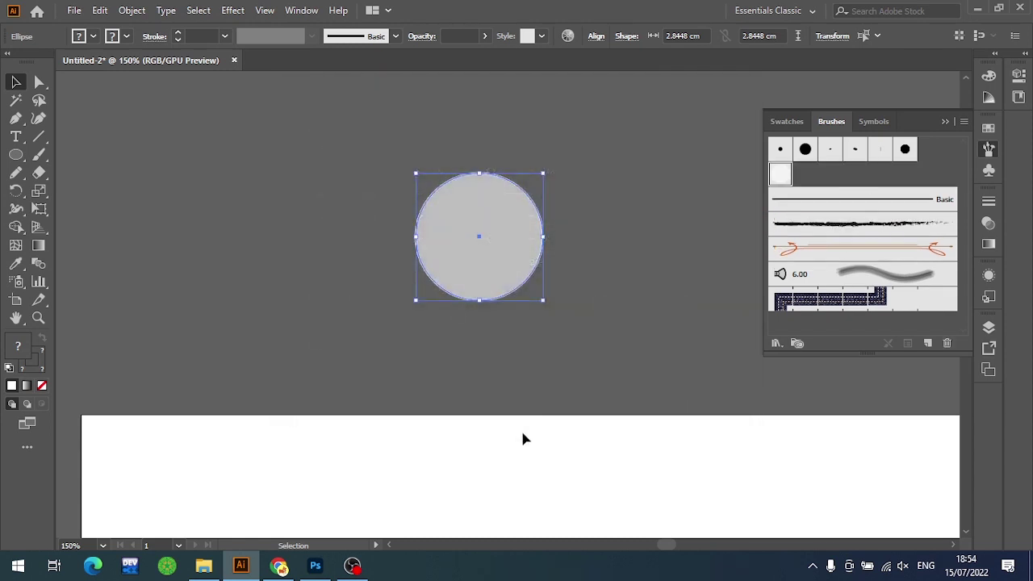
pyautogui.click(607, 347)
pyautogui.moveTo(610, 357); pyautogui.dragTo(388, 175)
# Delete the original circle and zoom out on the artboard
pyautogui.press('Delete')
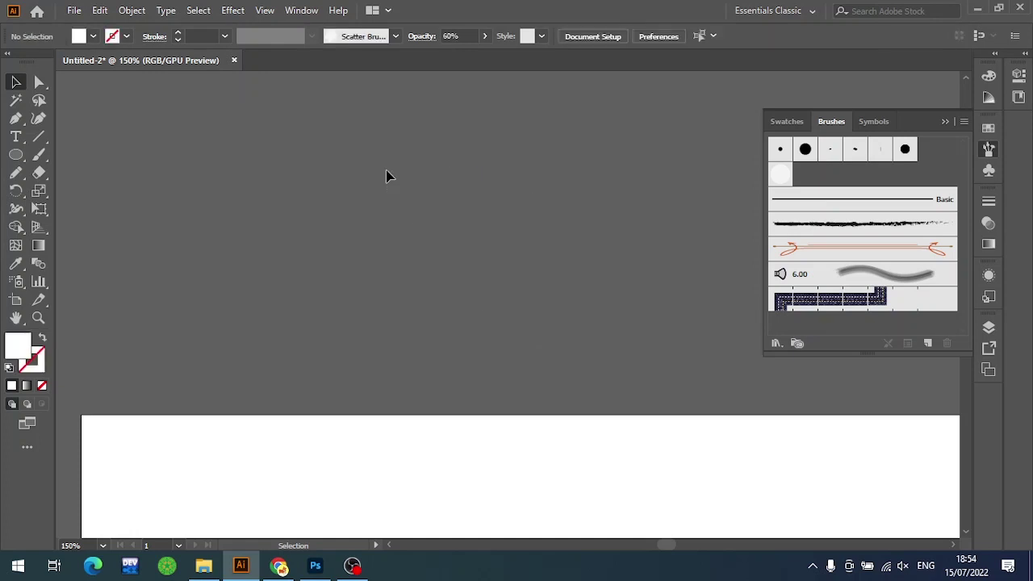
pyautogui.scroll(-2, 385, 175)
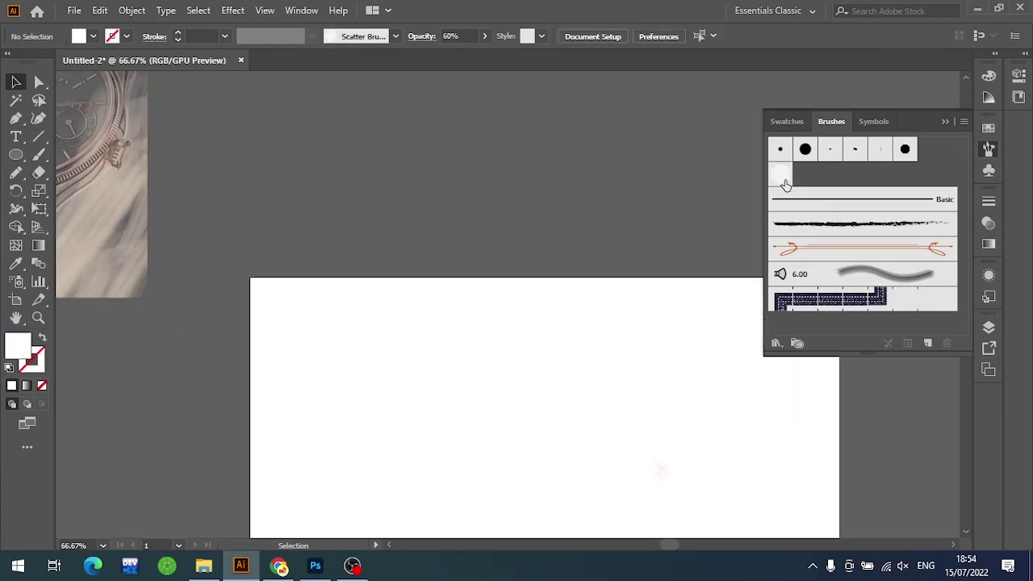
pyautogui.scroll(-2, 592, 140)
pyautogui.scroll(-1, 576, 140)
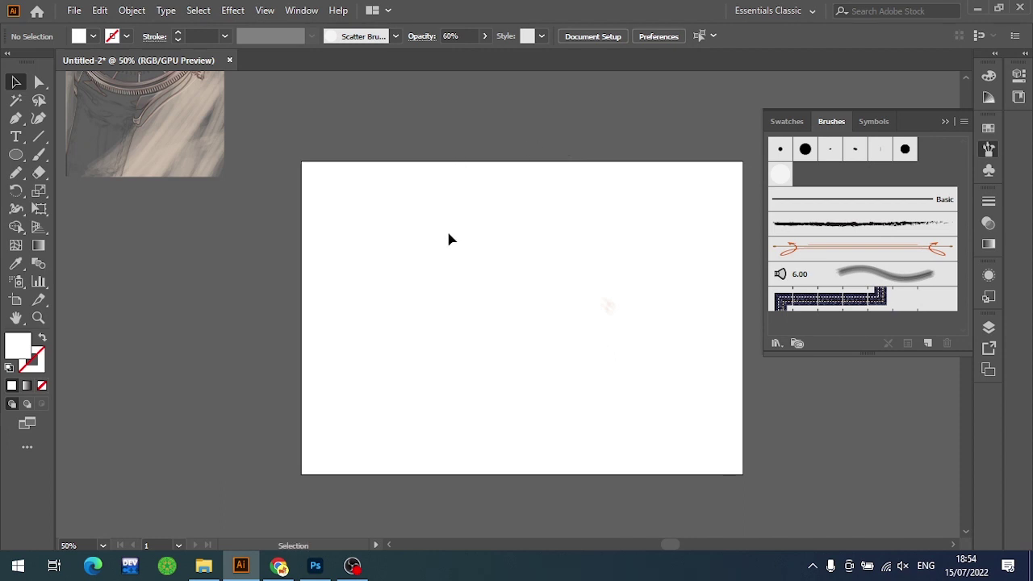
# Draw a rectangle across the artboard's upper left and fill it with a brown swatch
pyautogui.press('m')
pyautogui.moveTo(319, 177); pyautogui.dragTo(630, 328)
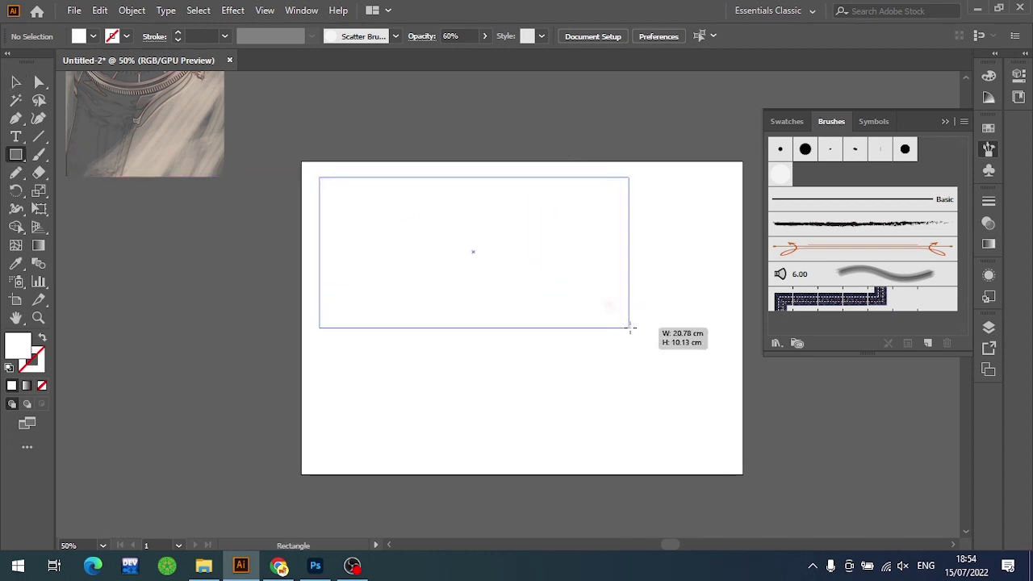
pyautogui.click(989, 128)
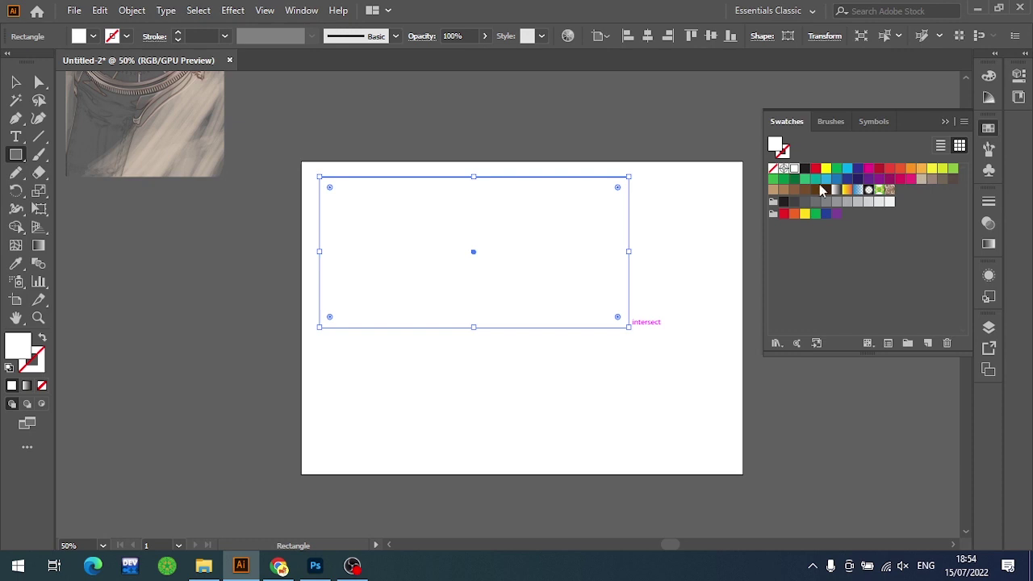
pyautogui.click(794, 190)
pyautogui.press('v')
pyautogui.click(614, 116)
pyautogui.moveTo(613, 115); pyautogui.dragTo(583, 127)
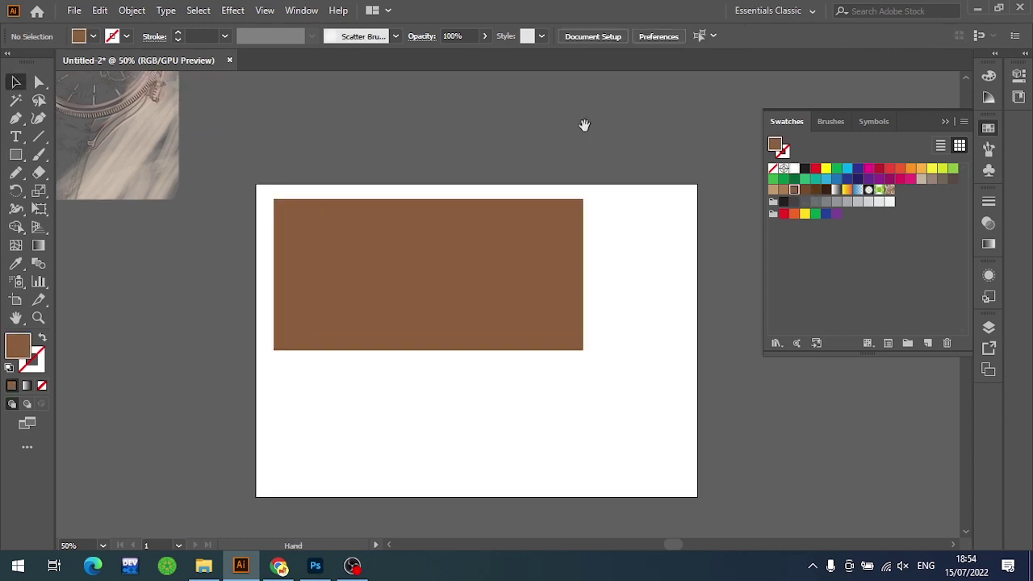
pyautogui.scroll(1, 578, 163)
pyautogui.moveTo(578, 163); pyautogui.dragTo(597, 145)
# Pen a curved three-point line across the brown rectangle with an unfilled white stroke, then select it
pyautogui.press('p')
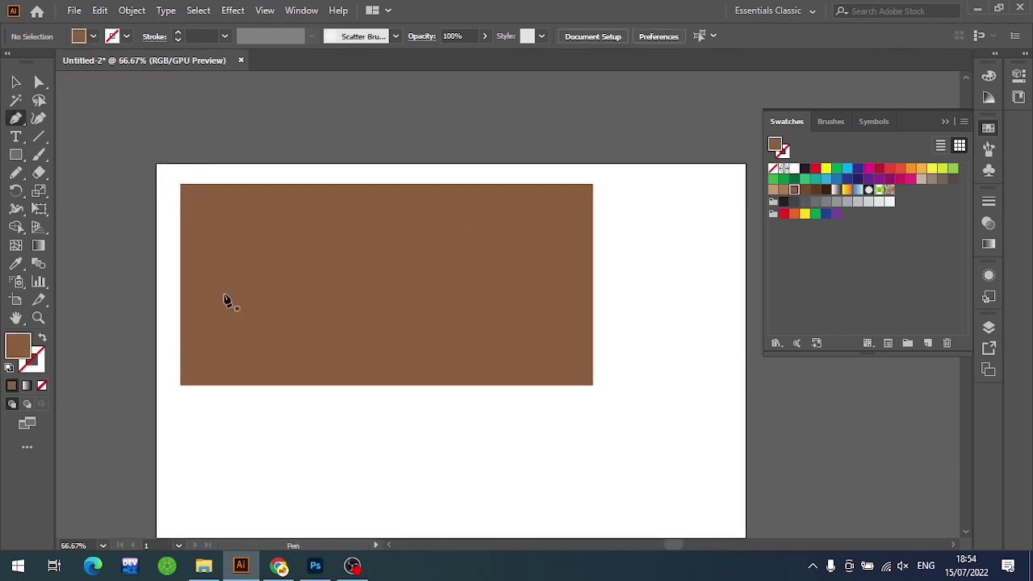
pyautogui.click(182, 329)
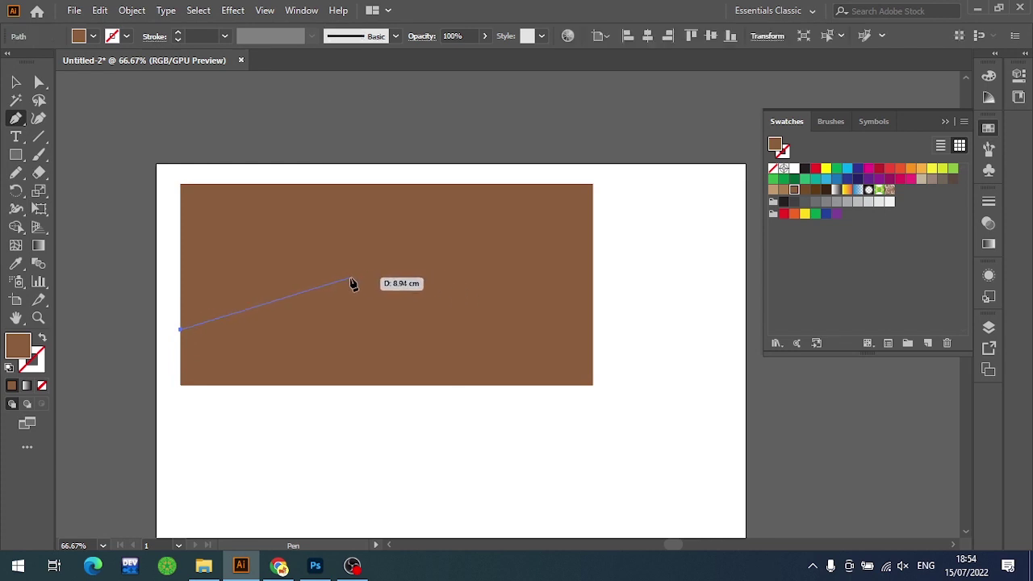
pyautogui.moveTo(333, 287); pyautogui.dragTo(367, 313)
pyautogui.moveTo(507, 251)
pyautogui.mouseDown()
pyautogui.moveTo(539, 227)
pyautogui.moveTo(569, 299)
pyautogui.moveTo(597, 238)
pyautogui.mouseUp()
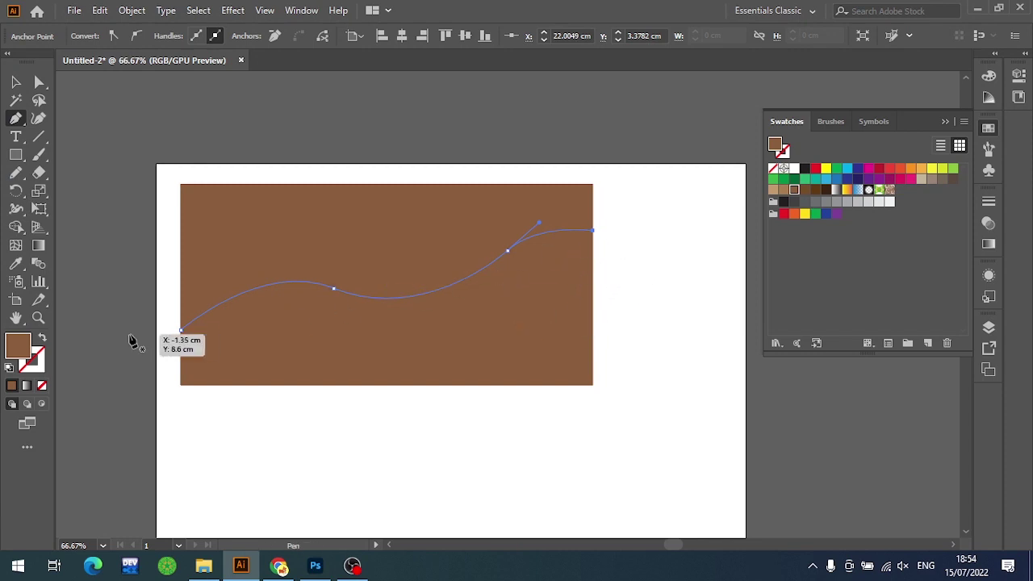
pyautogui.hotkey('shift', 'x')
pyautogui.click(794, 168)
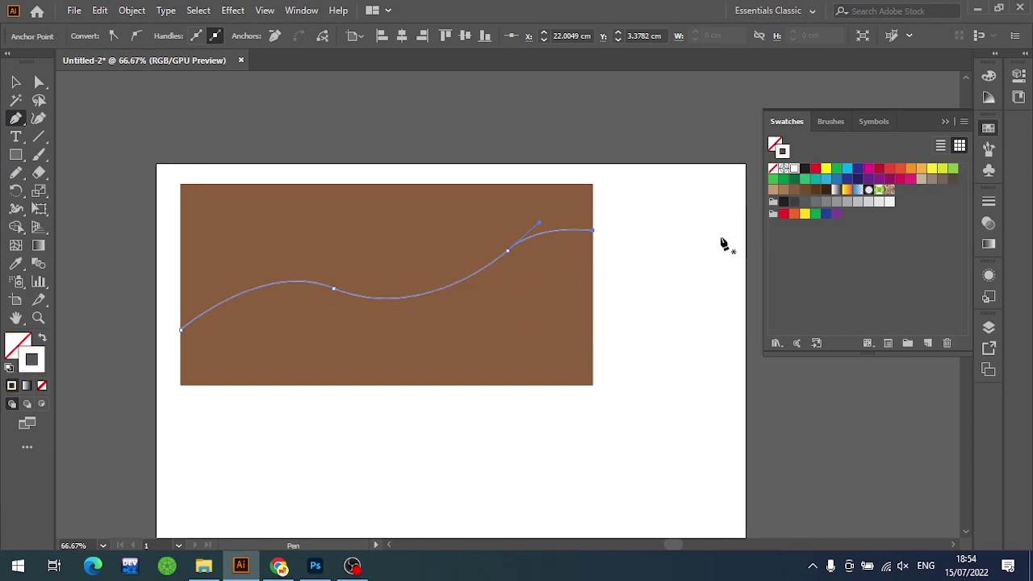
pyautogui.press('v')
pyautogui.click(627, 353)
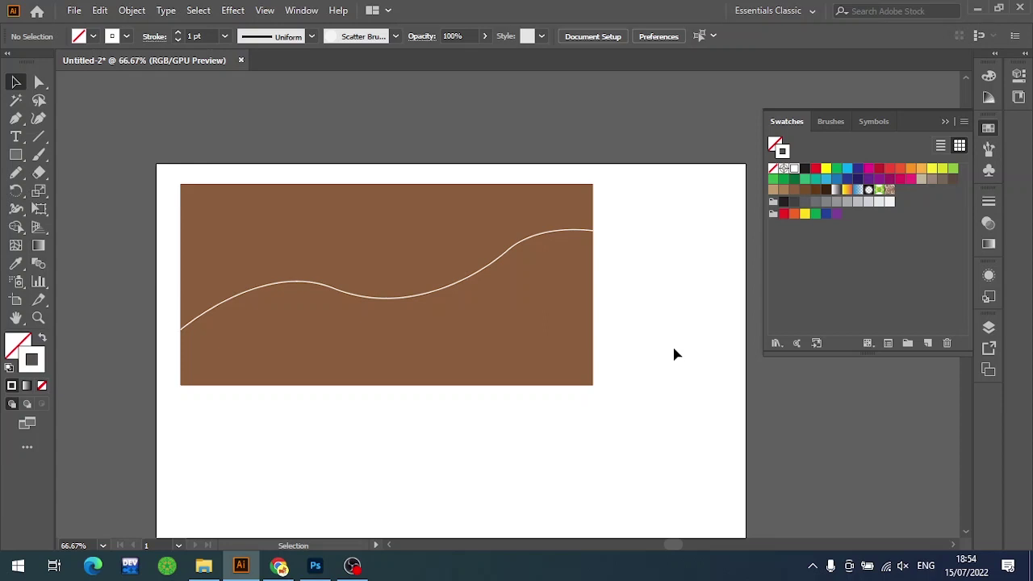
pyautogui.click(467, 283)
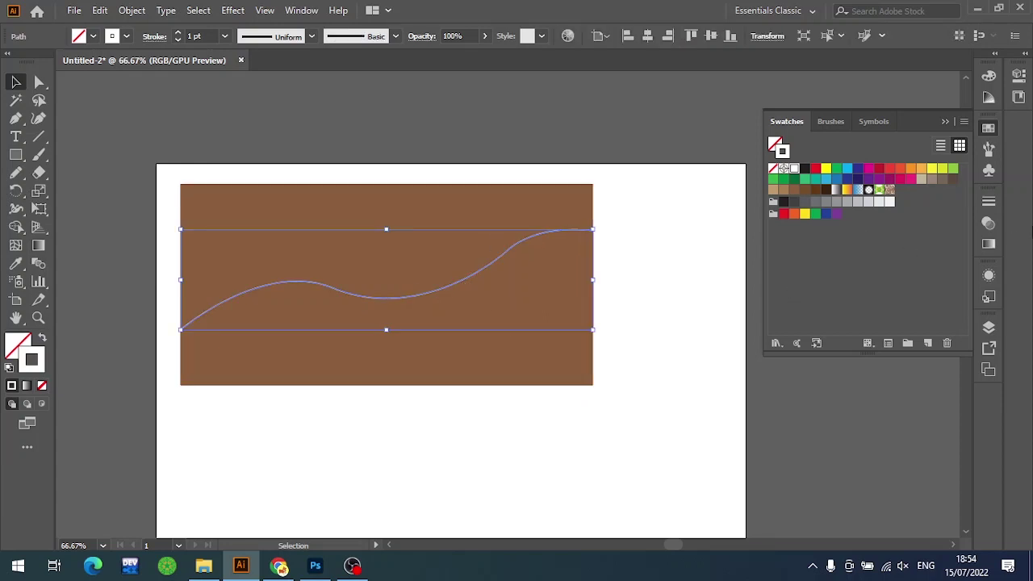
# Apply the circle scatter brush to the wavy line and lower its stroke to 0.5 pt
pyautogui.click(988, 149)
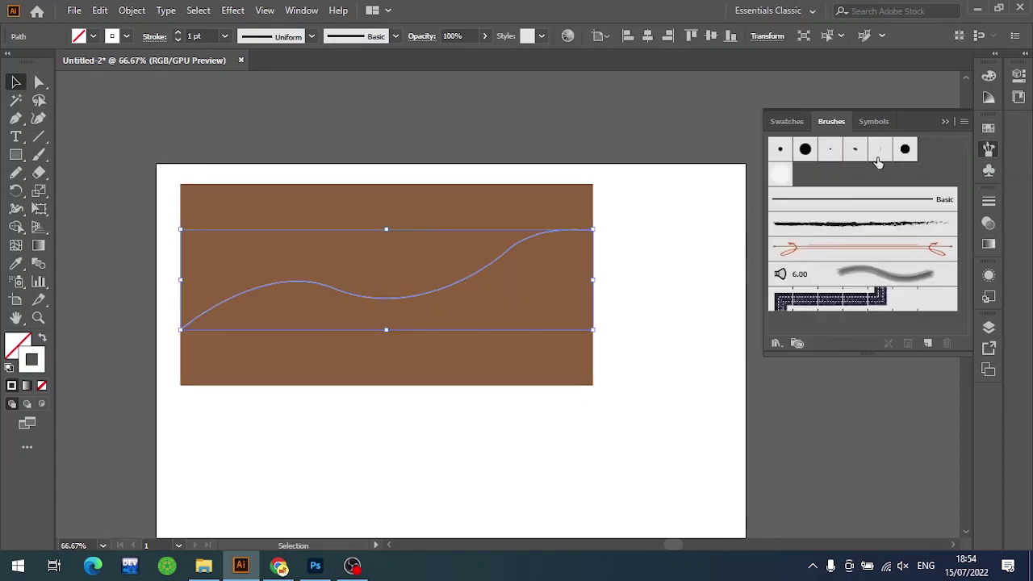
pyautogui.click(781, 175)
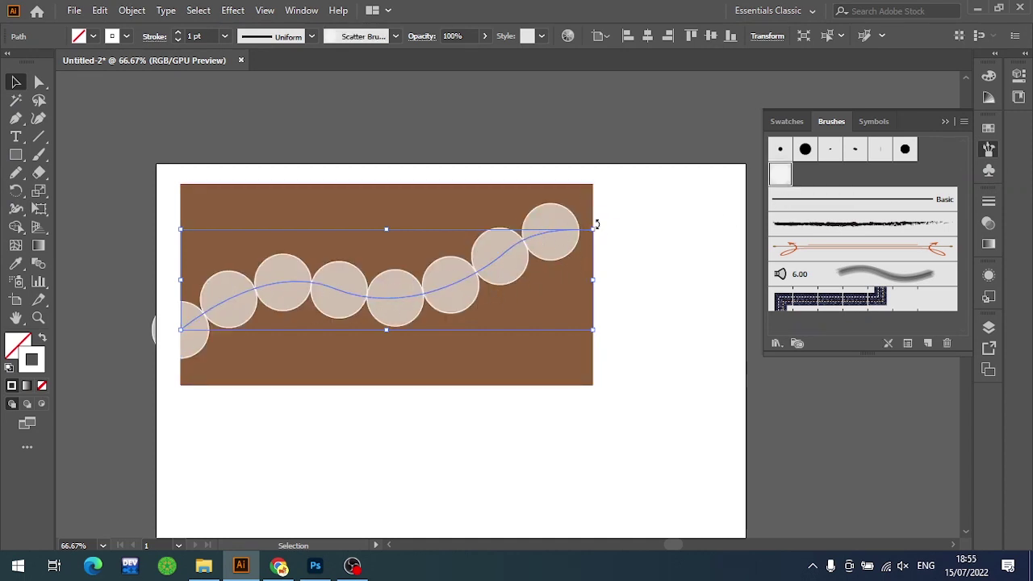
pyautogui.click(178, 40)
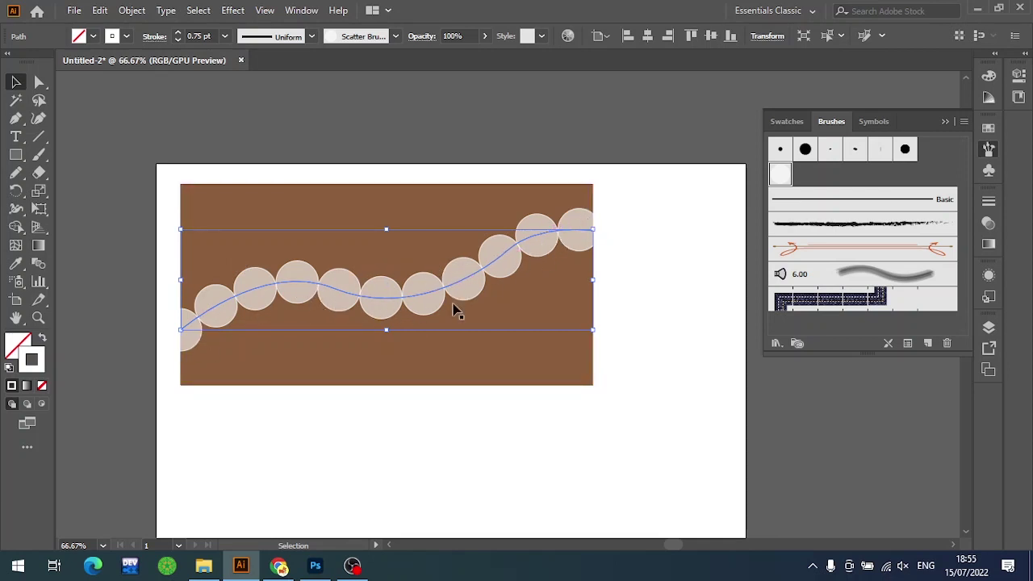
pyautogui.click(178, 40)
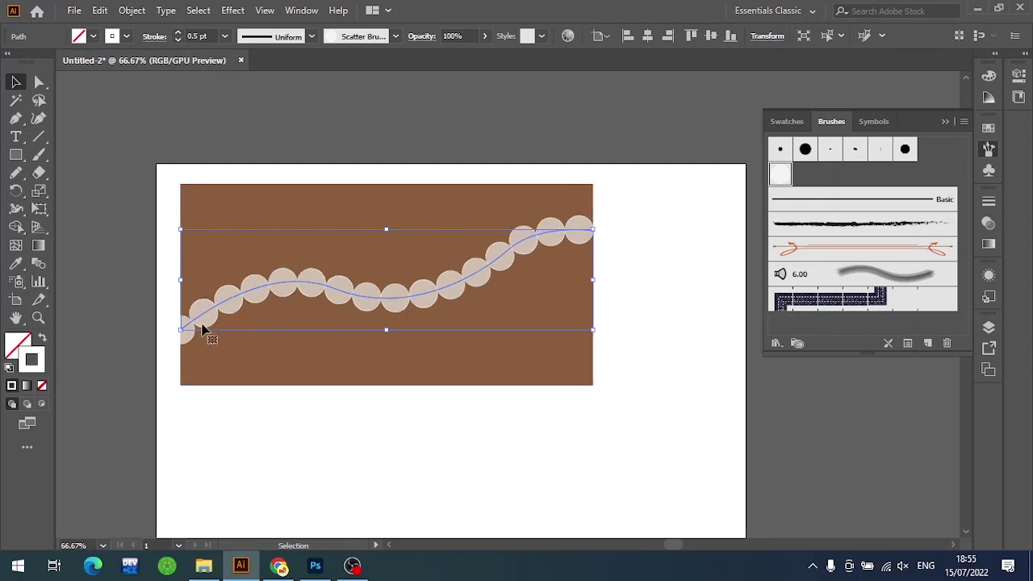
pyautogui.click(637, 249)
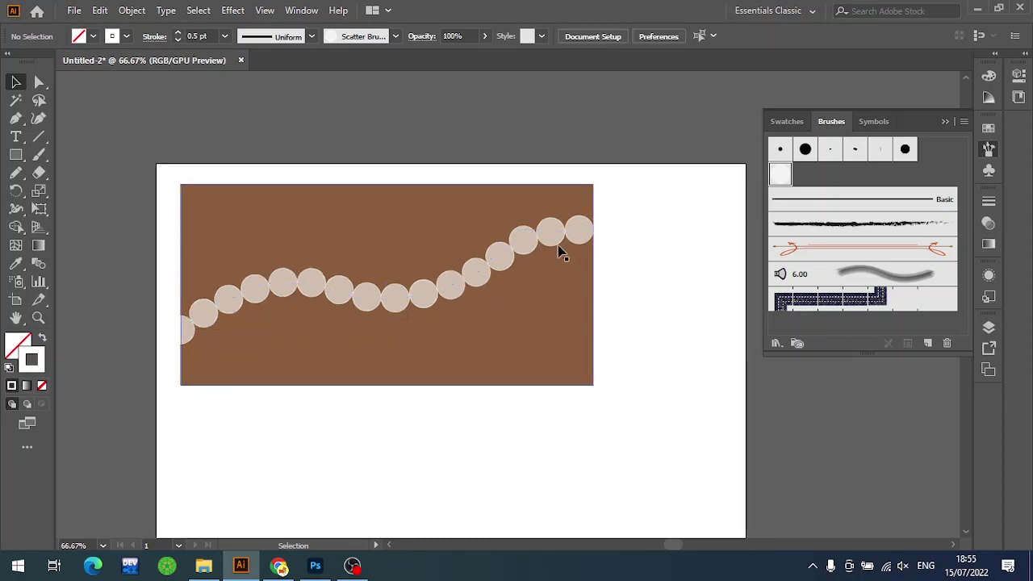
pyautogui.click(555, 235)
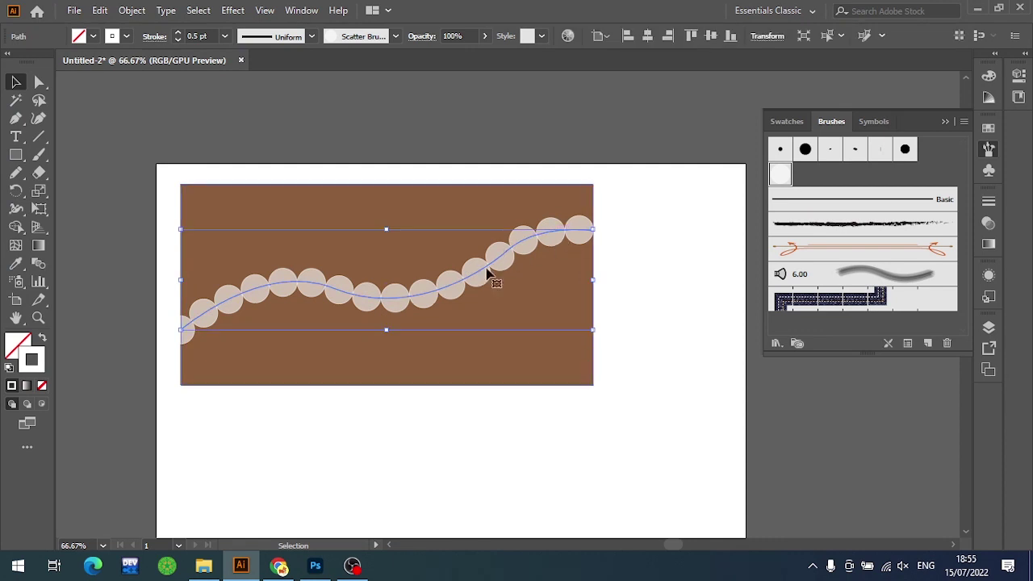
# Open Scatter Brush 1's options, move the dialog beside the artwork, and enable Preview
pyautogui.doubleClick(779, 180)
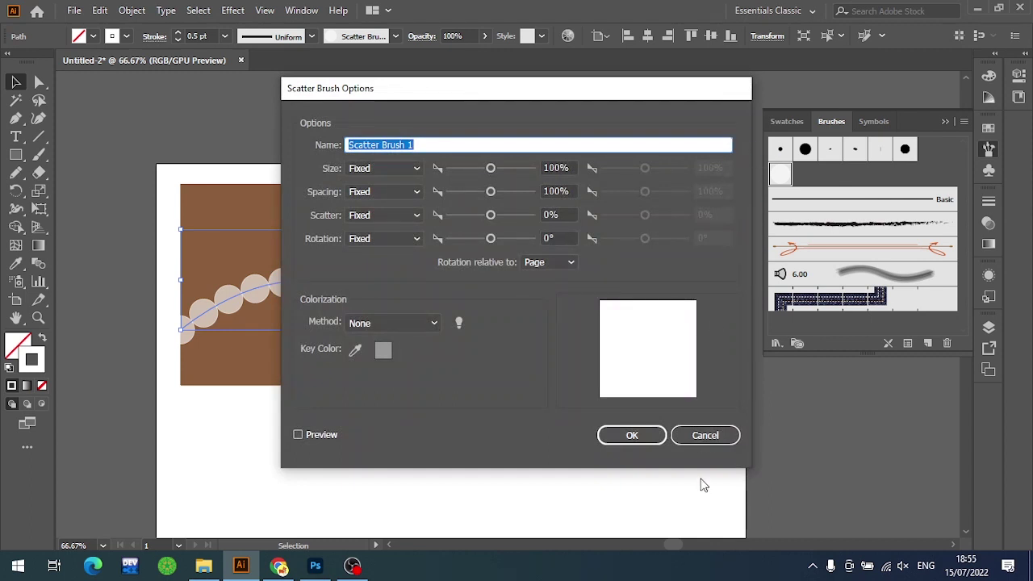
pyautogui.click(705, 434)
pyautogui.moveTo(579, 93); pyautogui.dragTo(819, 88)
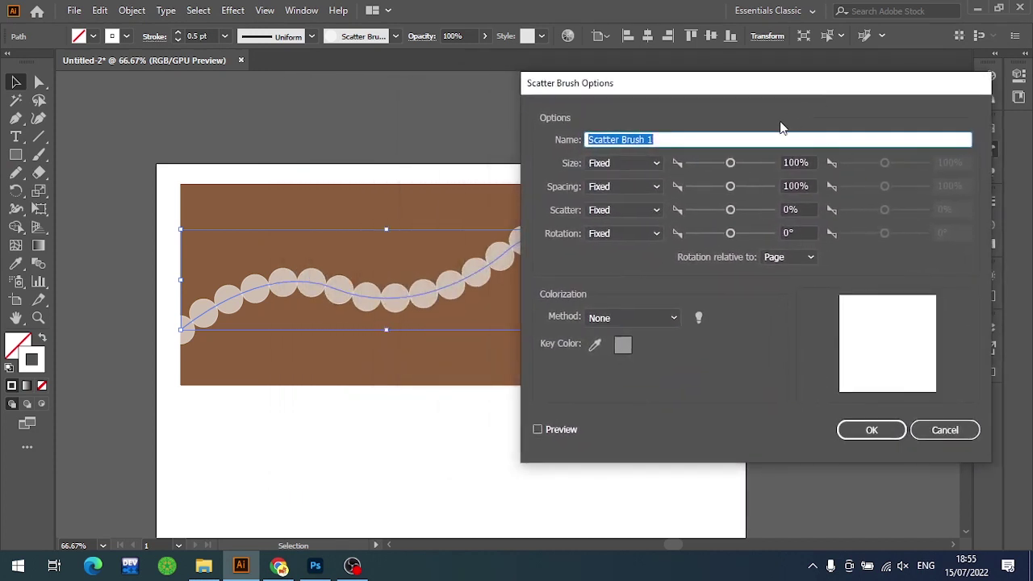
pyautogui.click(558, 430)
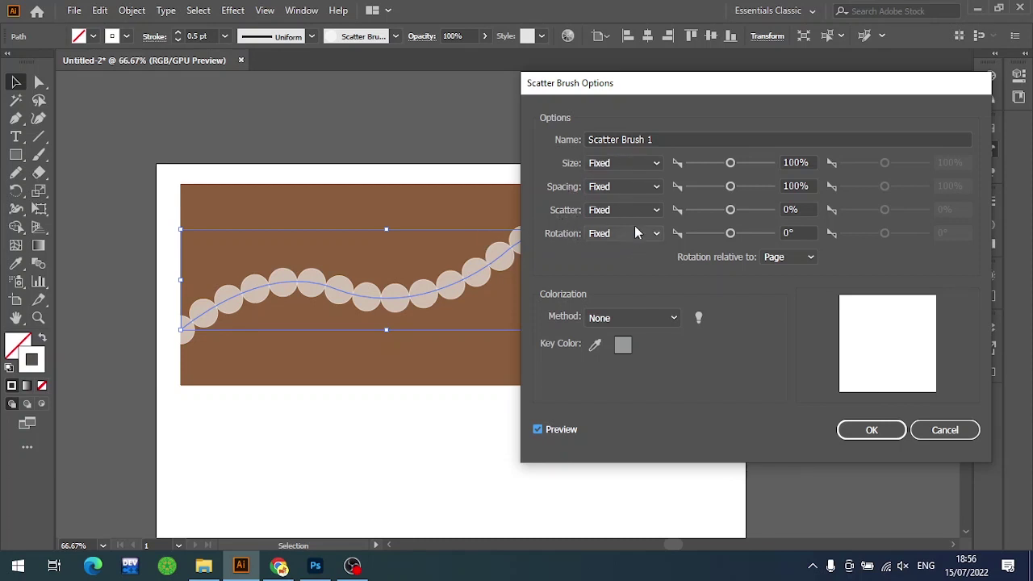
# Try a circle size of 83% and adjust the spacing
pyautogui.moveTo(723, 164); pyautogui.dragTo(738, 163)
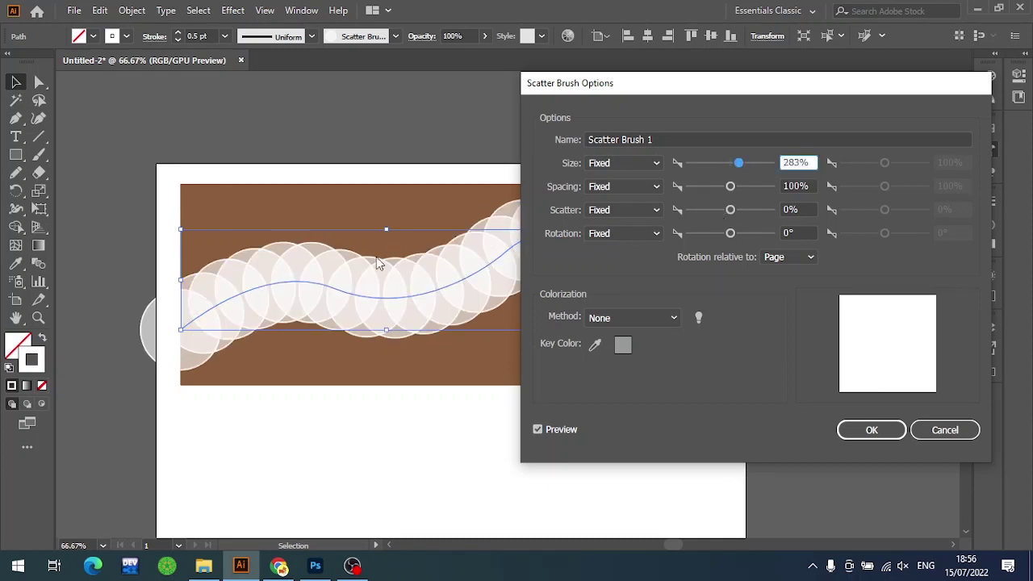
pyautogui.moveTo(738, 163); pyautogui.dragTo(722, 165)
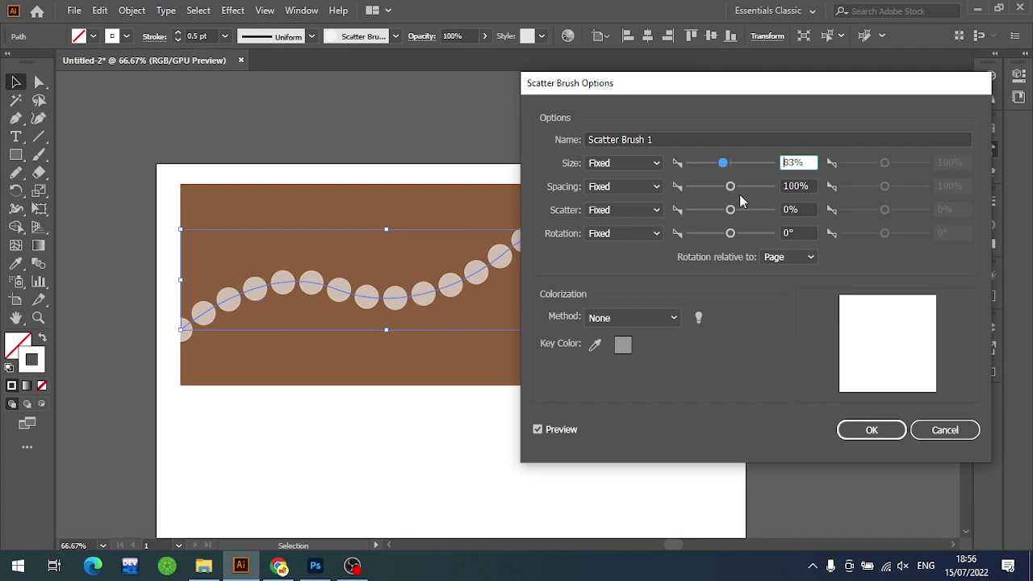
pyautogui.moveTo(730, 186)
pyautogui.mouseDown()
pyautogui.moveTo(709, 188)
pyautogui.moveTo(752, 188)
pyautogui.moveTo(720, 209)
pyautogui.moveTo(735, 212)
pyautogui.mouseUp()
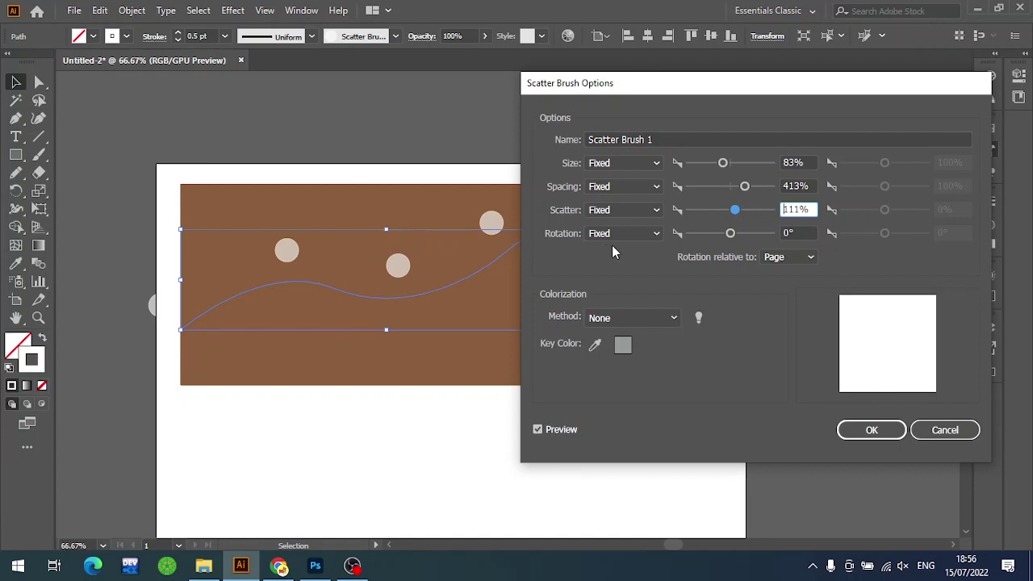
pyautogui.click(730, 233)
# Switch Size to Random and reset the size and spacing values to 100%
pyautogui.click(651, 164)
pyautogui.click(644, 197)
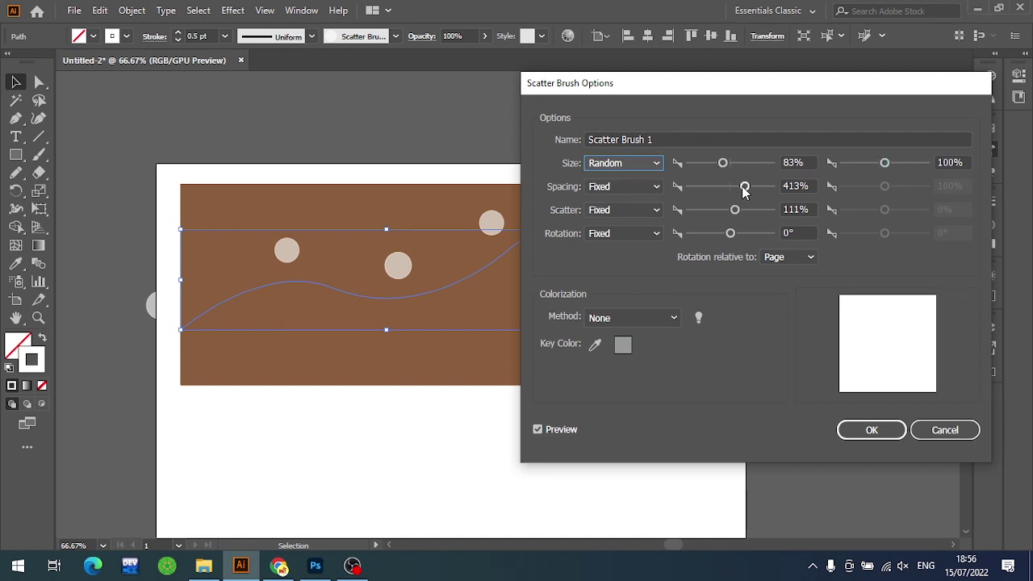
pyautogui.moveTo(743, 187); pyautogui.dragTo(732, 188)
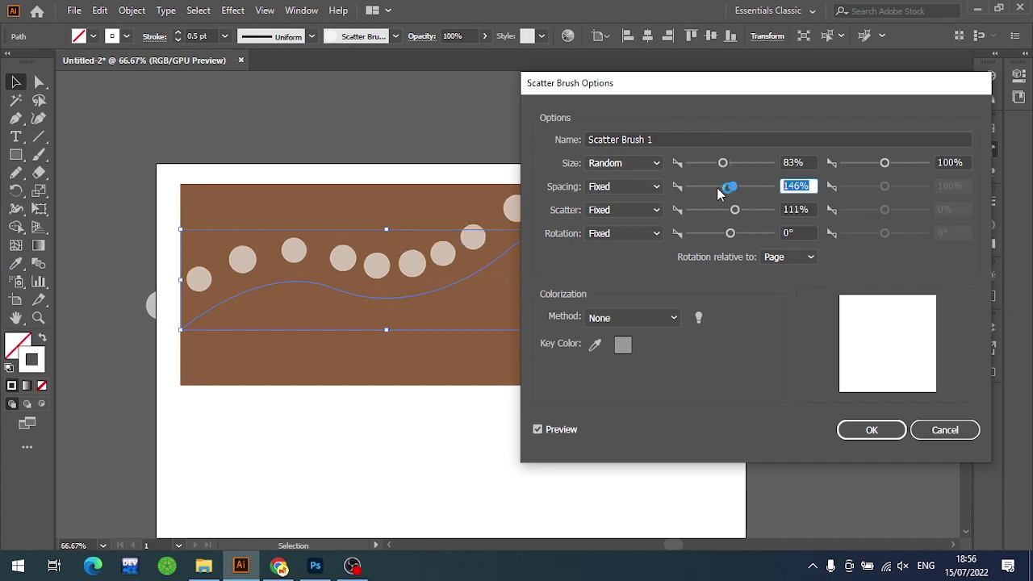
pyautogui.write('100')
pyautogui.doubleClick(810, 162)
pyautogui.write('100')
pyautogui.doubleClick(796, 209)
pyautogui.write('100')
pyautogui.hotkey('shift', 'Tab')
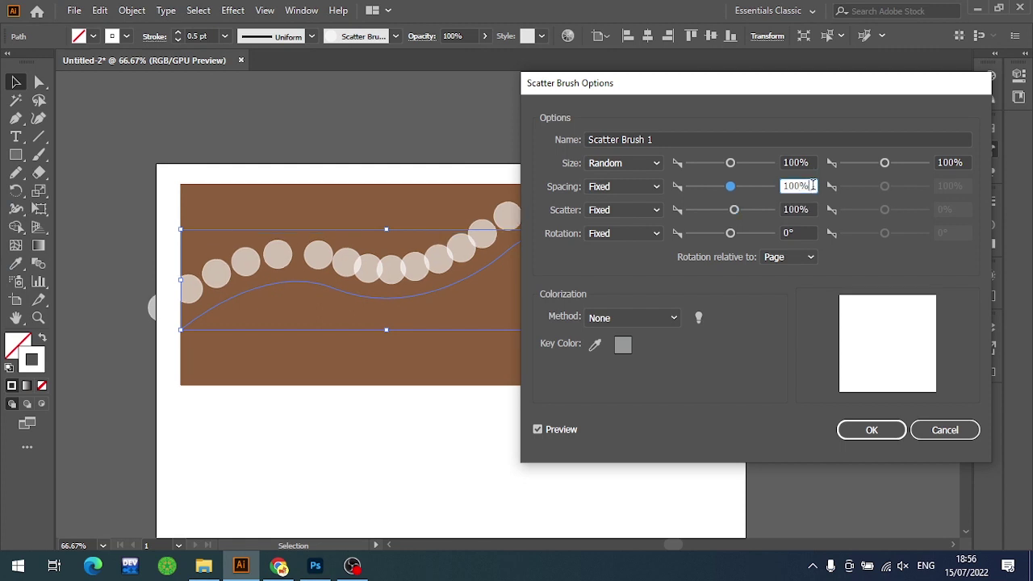
# Set the scatter amount to 0% so the circles sit on the path
pyautogui.click(807, 210)
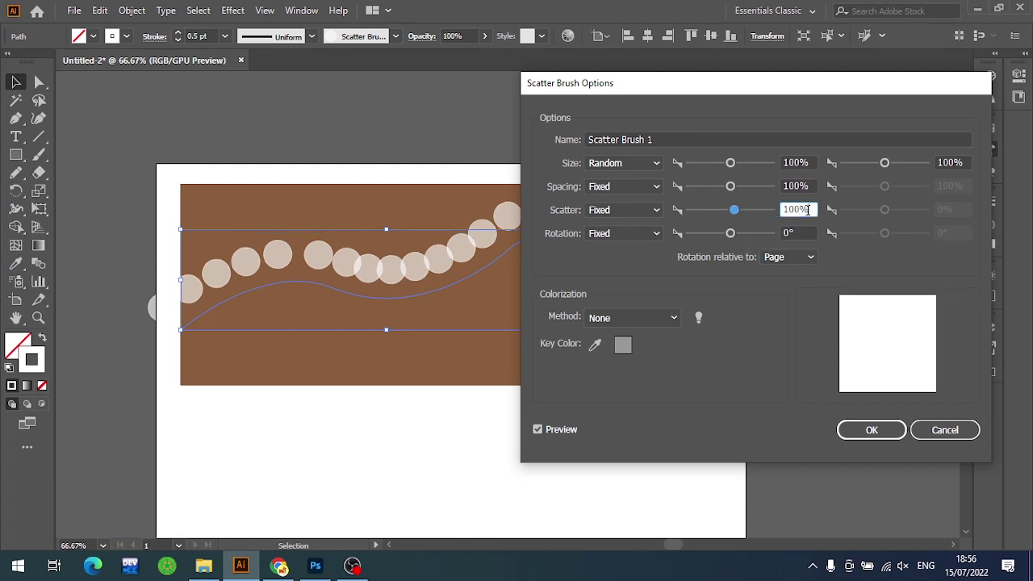
pyautogui.click(807, 186)
pyautogui.click(808, 162)
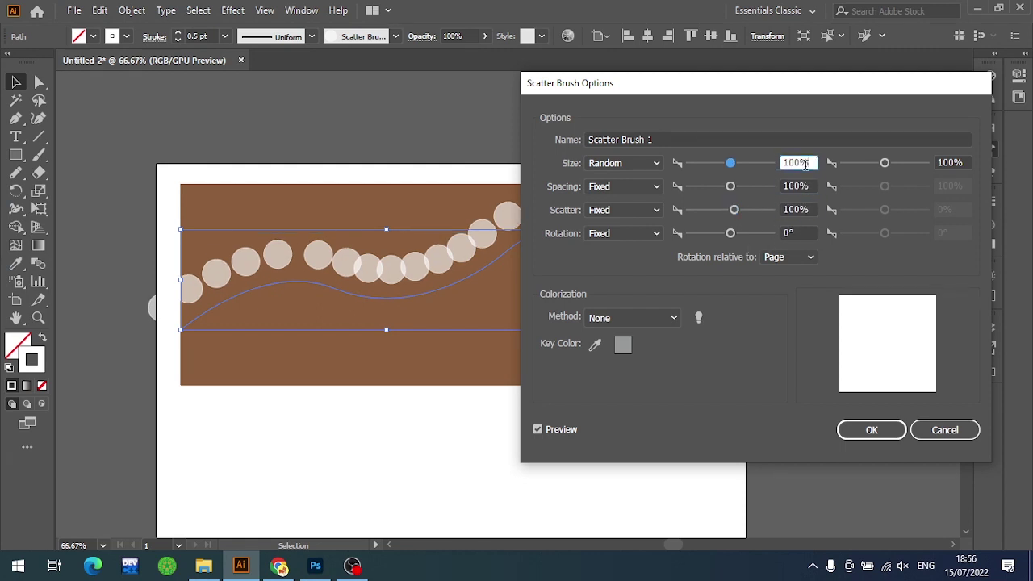
pyautogui.moveTo(749, 218); pyautogui.dragTo(730, 212)
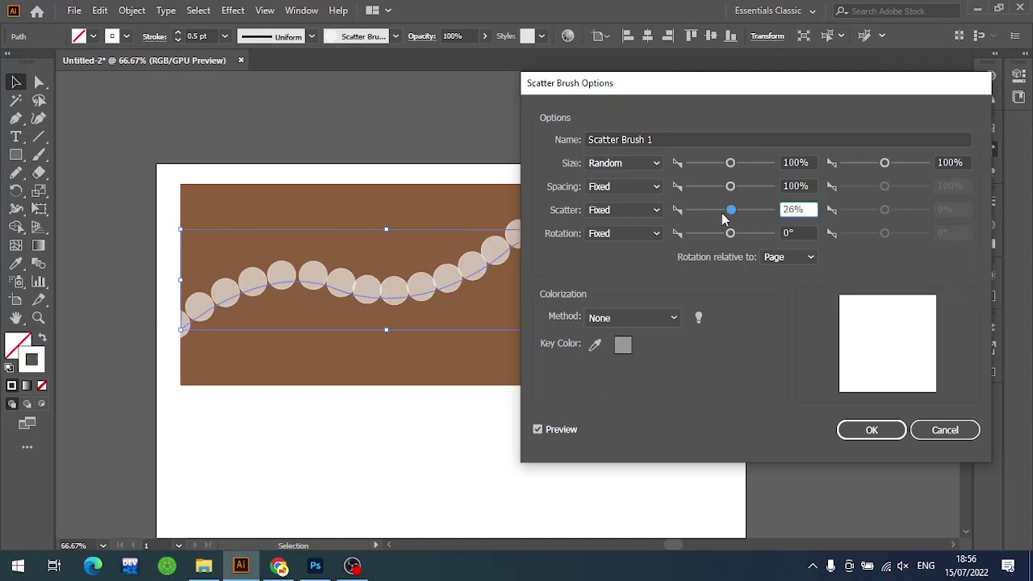
pyautogui.moveTo(724, 218); pyautogui.dragTo(724, 210)
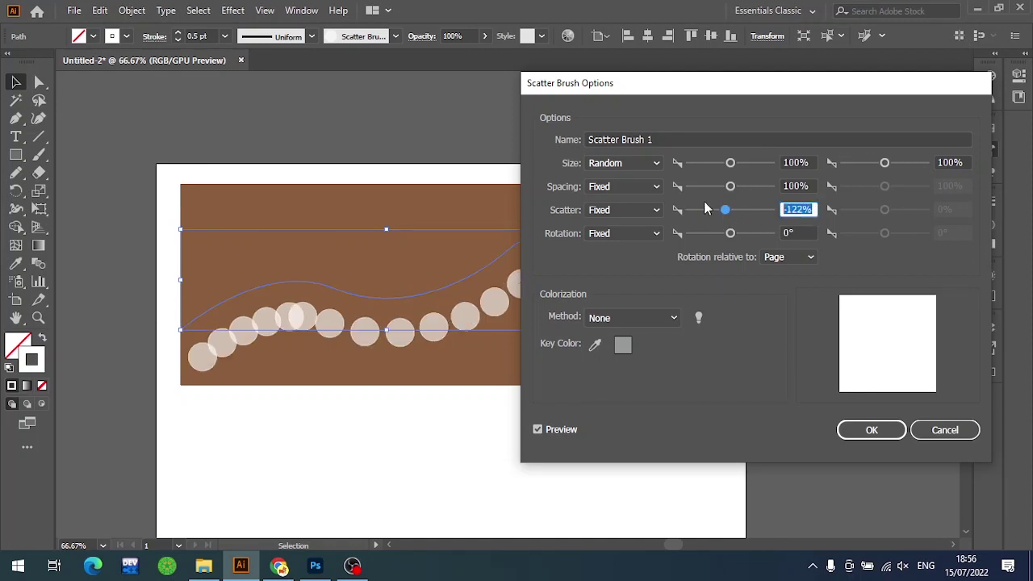
pyautogui.write('0')
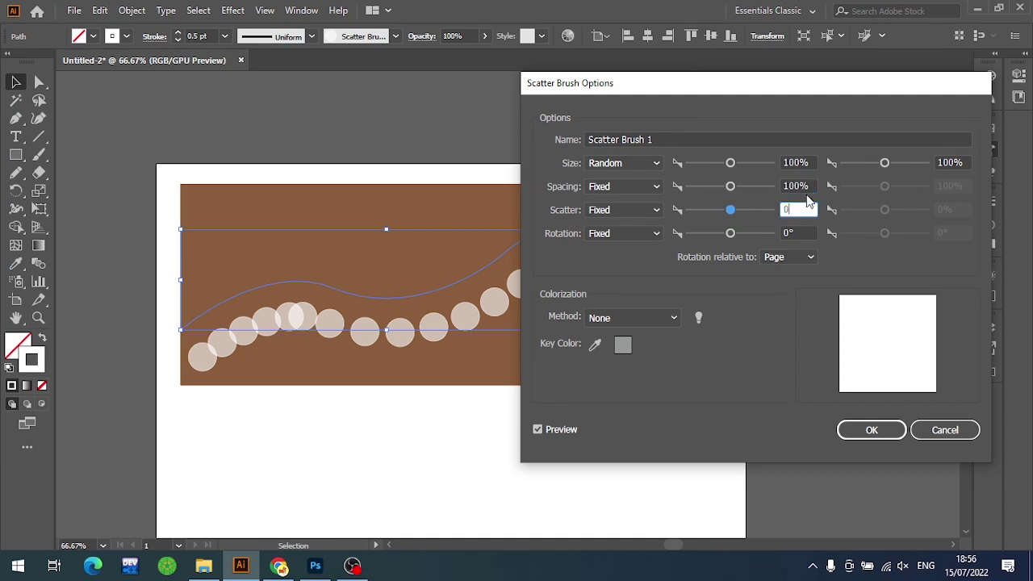
pyautogui.click(807, 185)
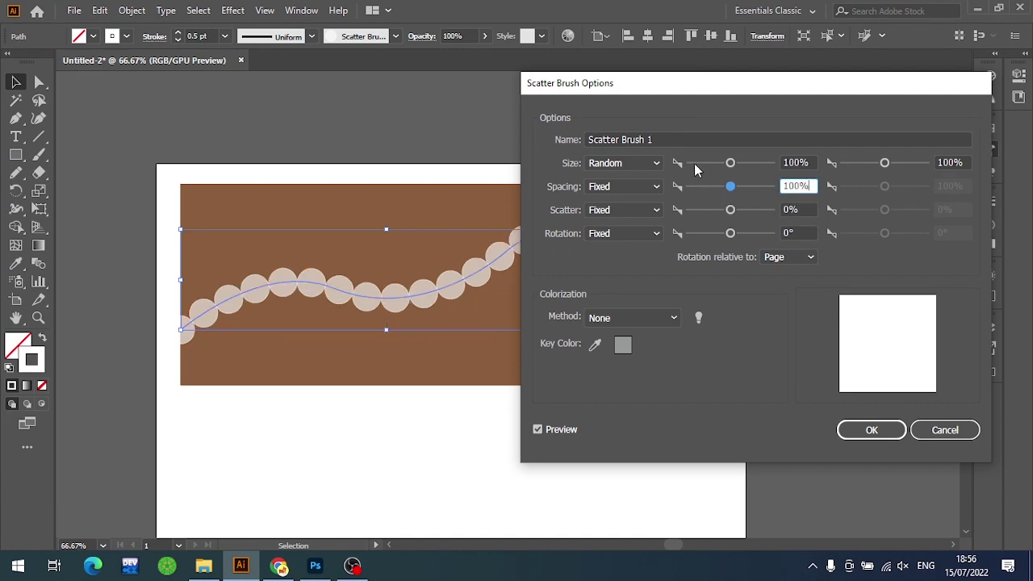
# Make Spacing and Scatter Random and set the size range to 55–267%
pyautogui.click(627, 185)
pyautogui.click(629, 217)
pyautogui.click(627, 210)
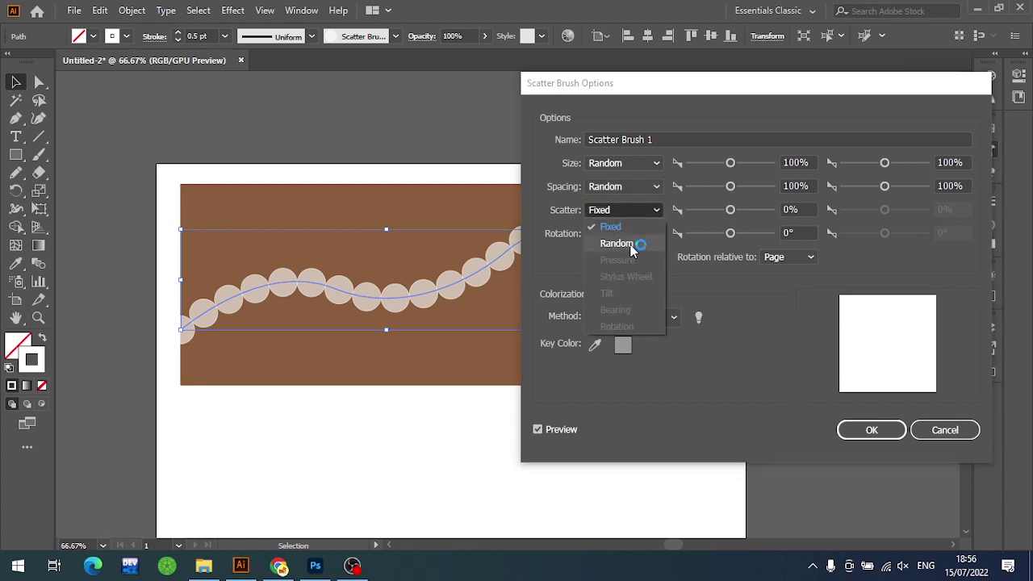
pyautogui.click(632, 242)
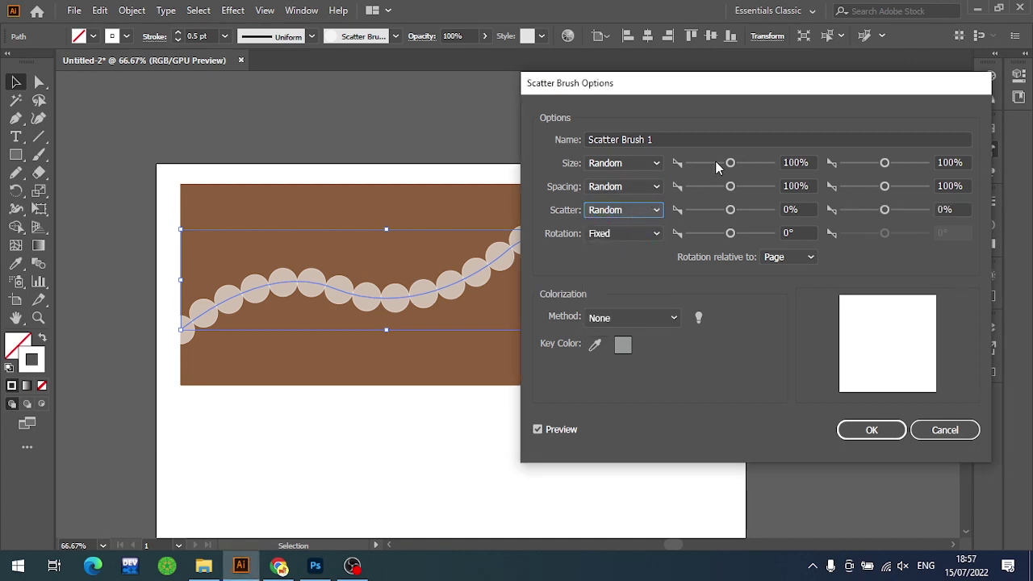
pyautogui.moveTo(731, 164); pyautogui.dragTo(714, 164)
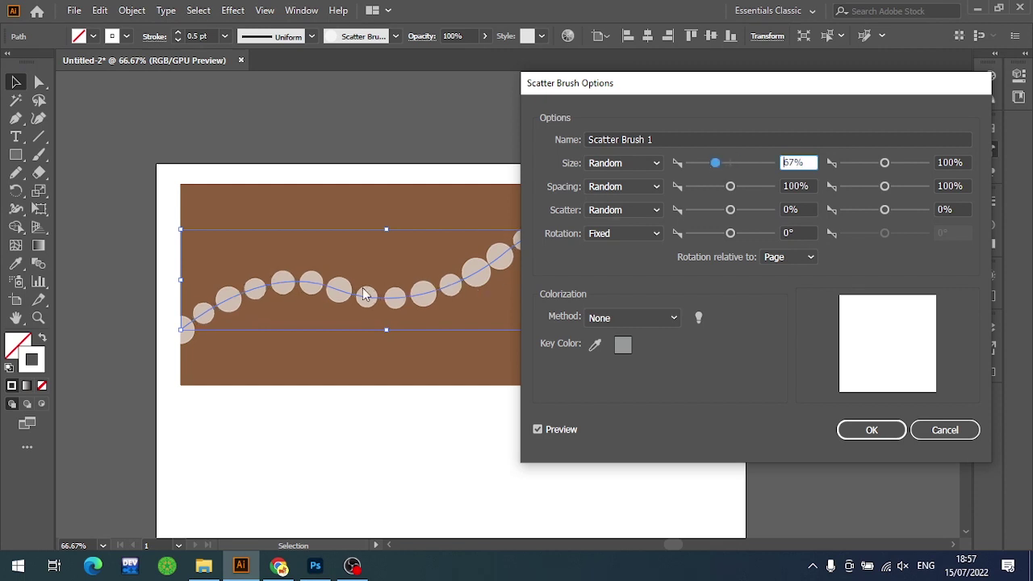
pyautogui.moveTo(885, 164); pyautogui.dragTo(894, 164)
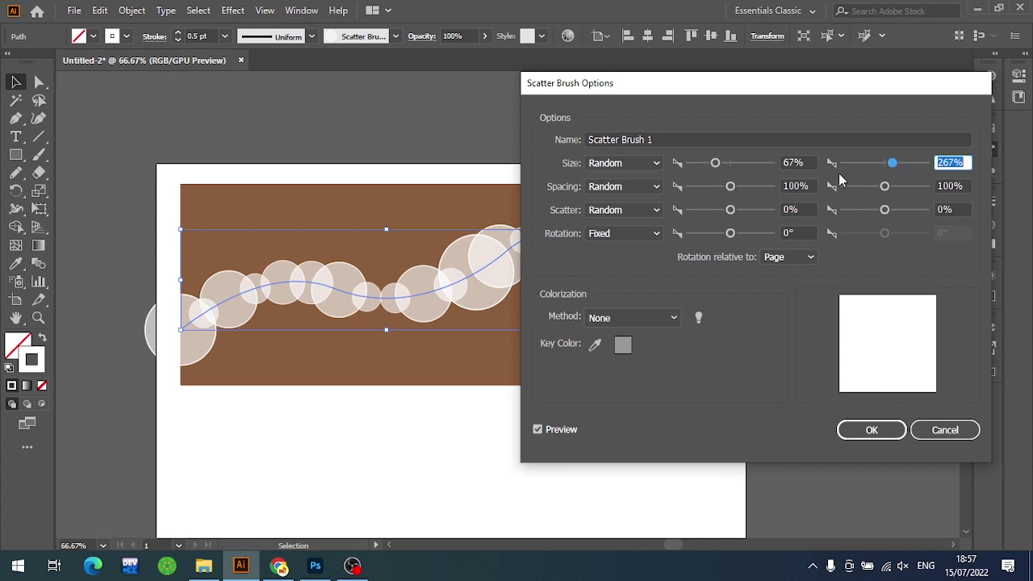
pyautogui.moveTo(717, 165); pyautogui.dragTo(713, 165)
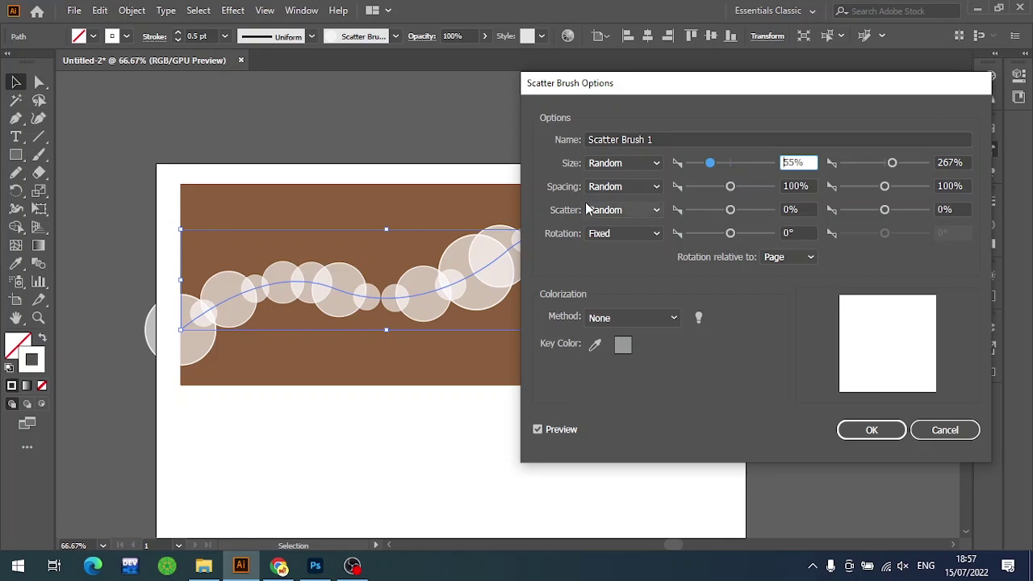
# Set the random spacing range to 69–517%
pyautogui.moveTo(730, 186); pyautogui.dragTo(713, 191)
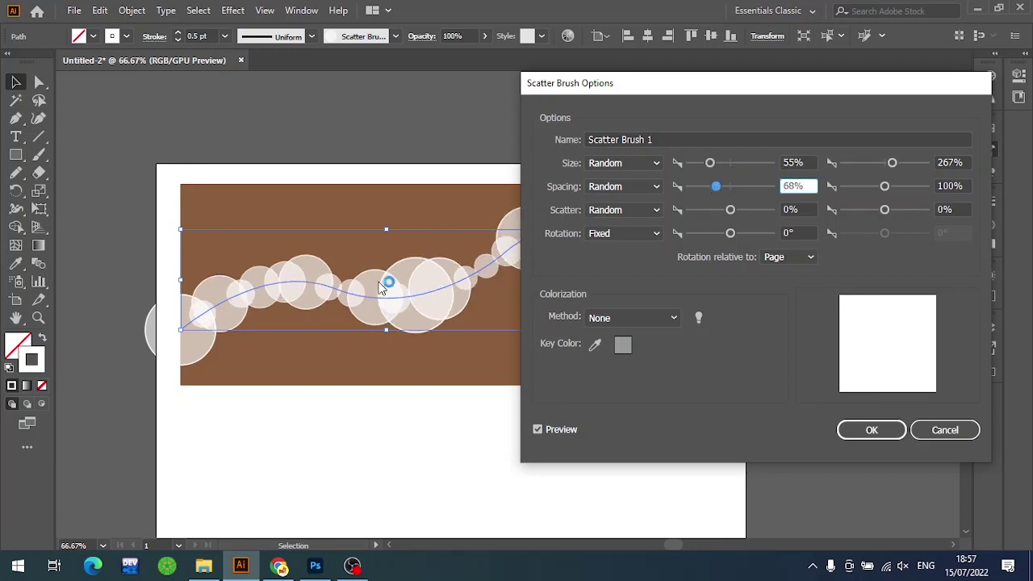
pyautogui.moveTo(884, 186); pyautogui.dragTo(895, 193)
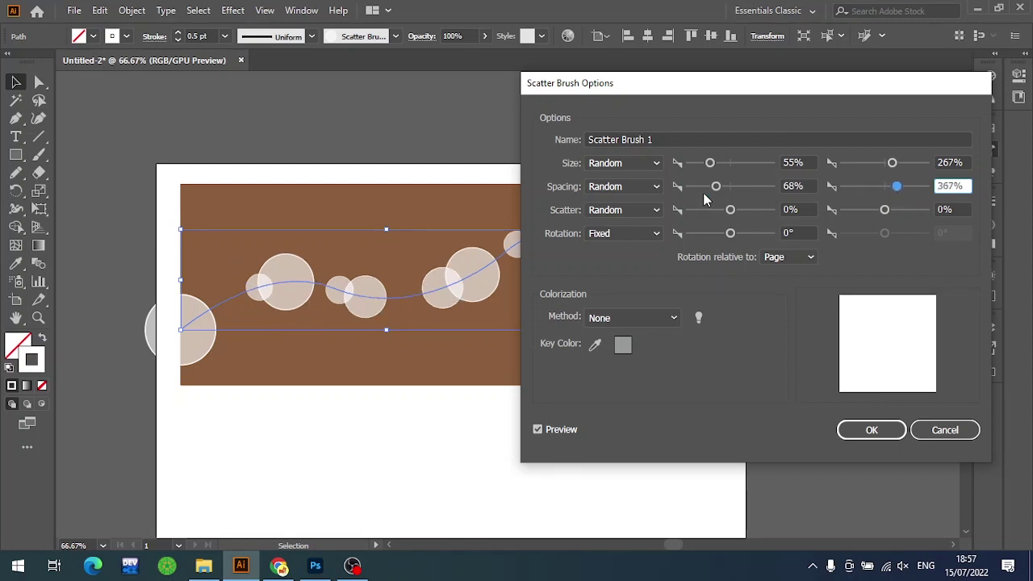
pyautogui.moveTo(715, 187); pyautogui.dragTo(687, 200)
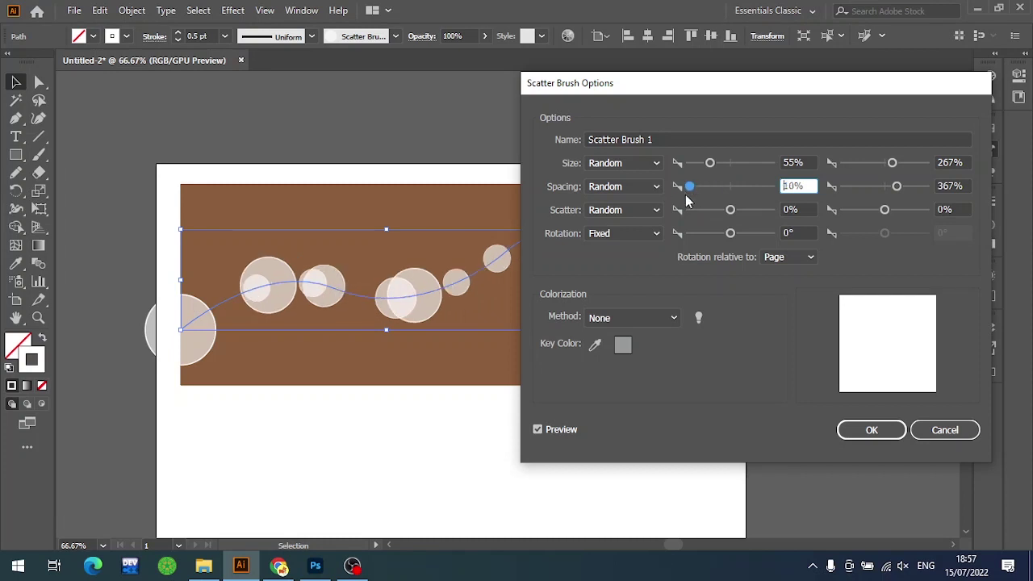
pyautogui.moveTo(896, 186)
pyautogui.mouseDown()
pyautogui.moveTo(913, 186)
pyautogui.moveTo(903, 190)
pyautogui.mouseUp()
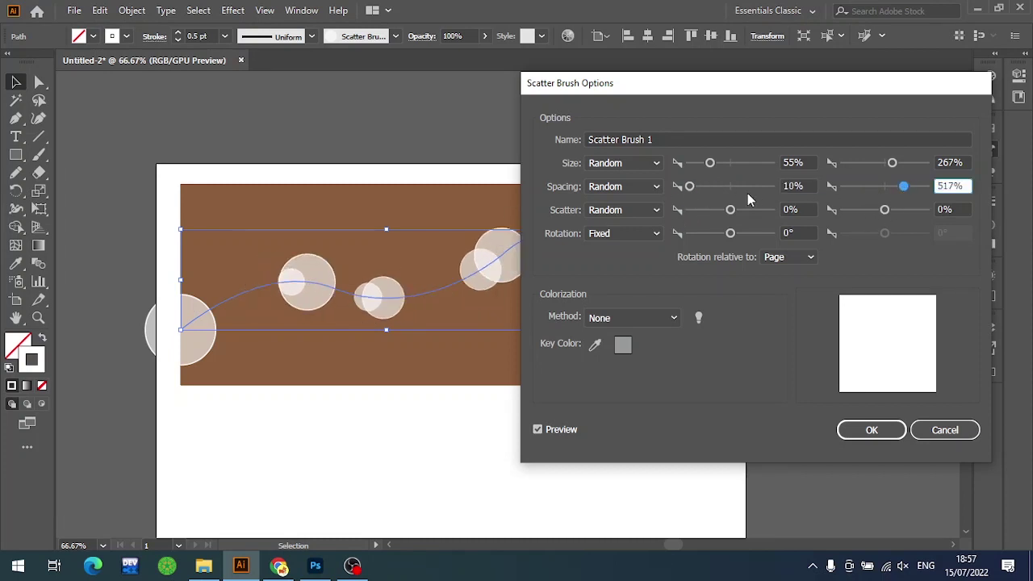
pyautogui.moveTo(702, 190); pyautogui.dragTo(720, 197)
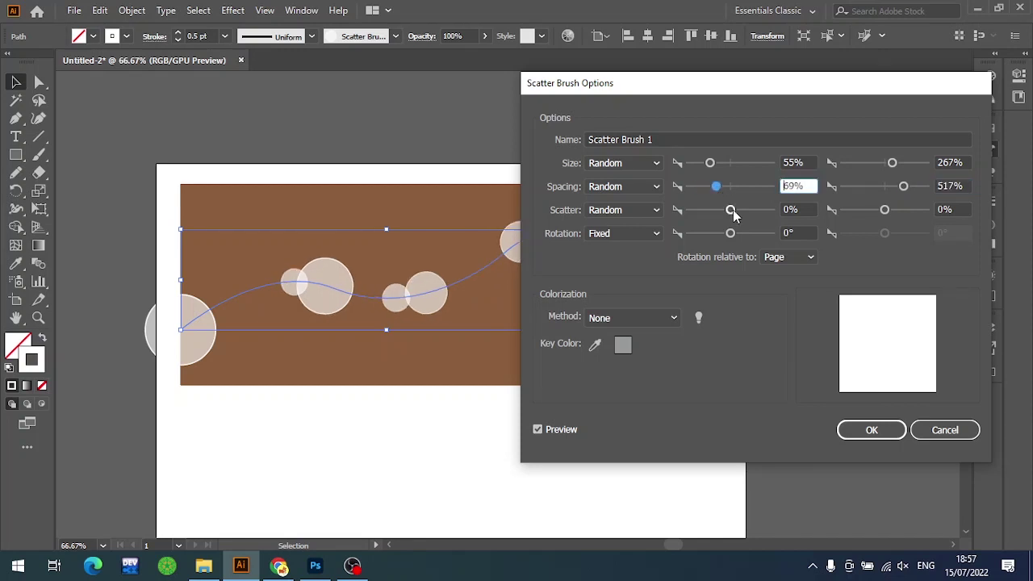
# Set scatter to −185–241%, compare with Preview toggled, and accept the settings
pyautogui.moveTo(728, 211); pyautogui.dragTo(725, 215)
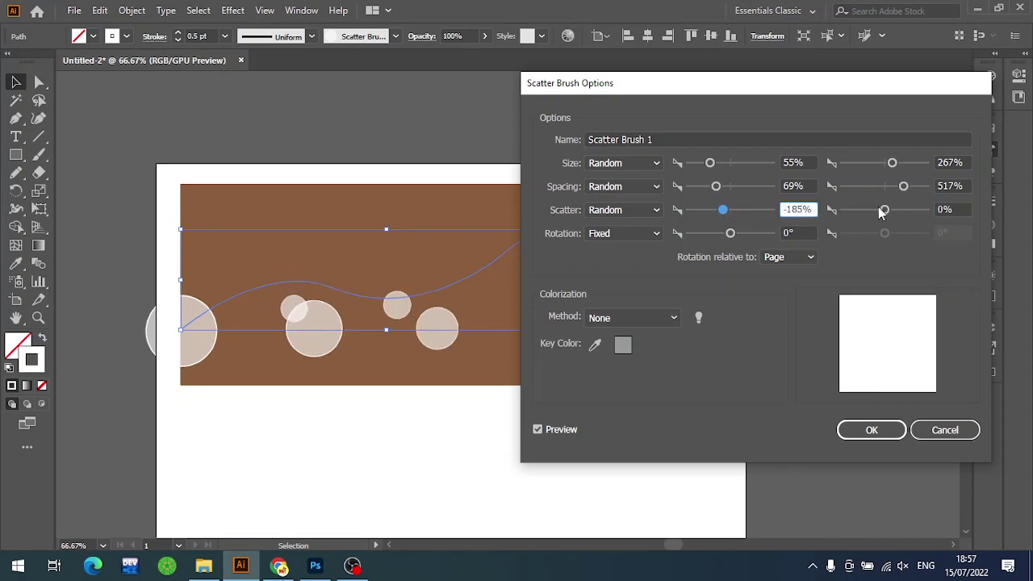
pyautogui.moveTo(881, 212); pyautogui.dragTo(894, 210)
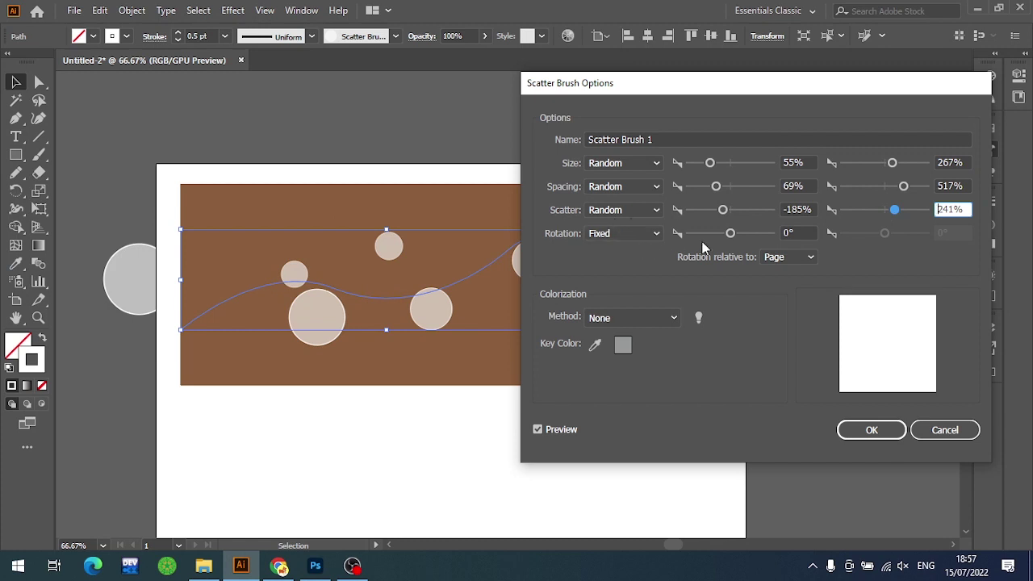
pyautogui.click(557, 429)
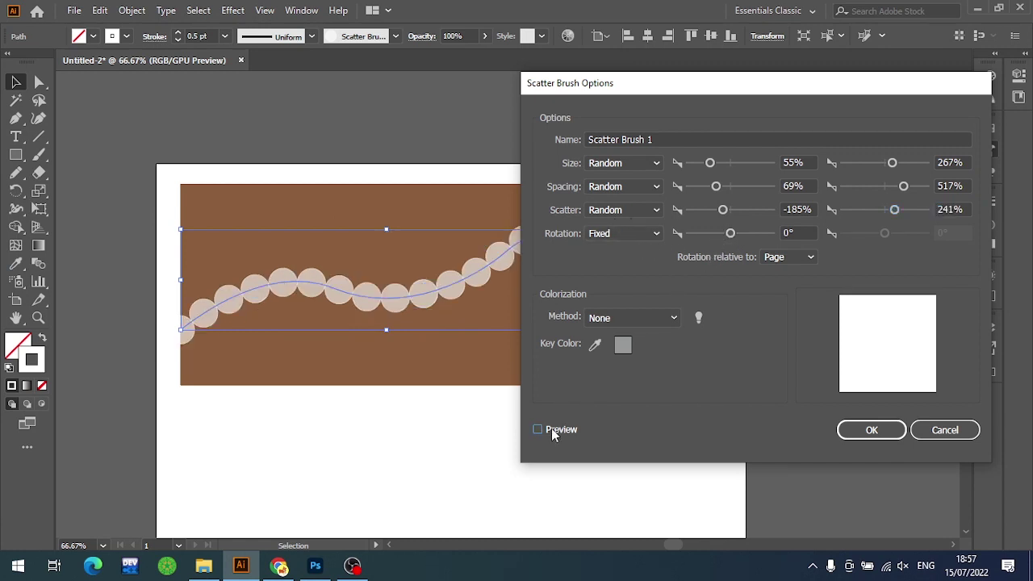
pyautogui.click(555, 429)
pyautogui.click(552, 430)
pyautogui.click(551, 429)
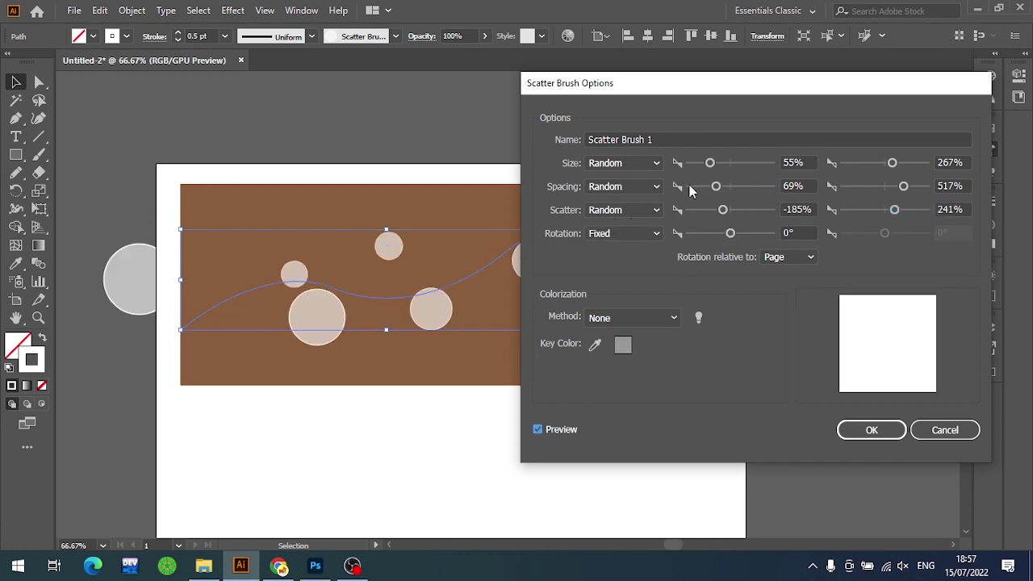
pyautogui.click(889, 433)
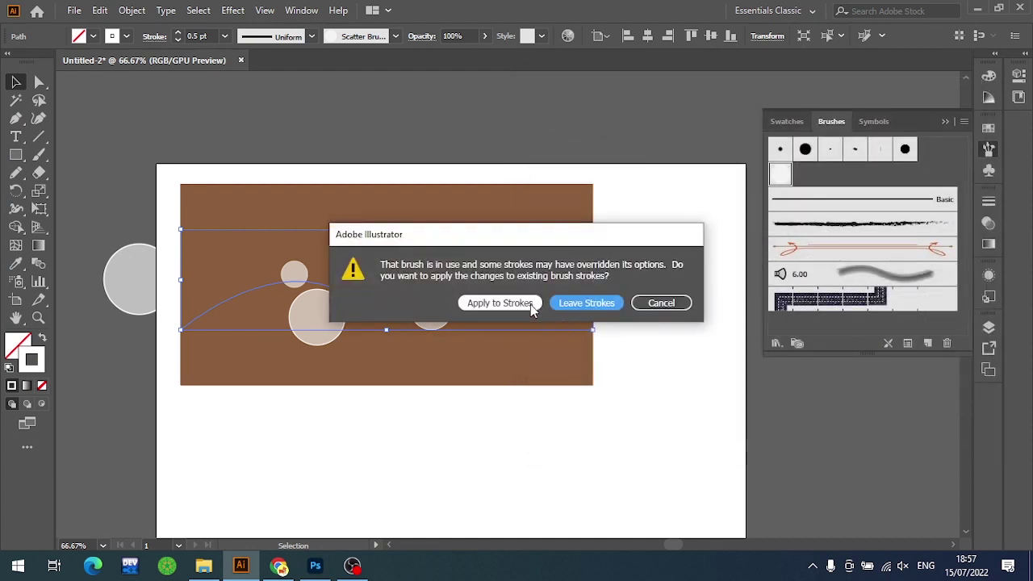
# Apply the new settings to existing strokes and reapply the brush to reshuffle the circles
pyautogui.click(531, 304)
pyautogui.click(688, 272)
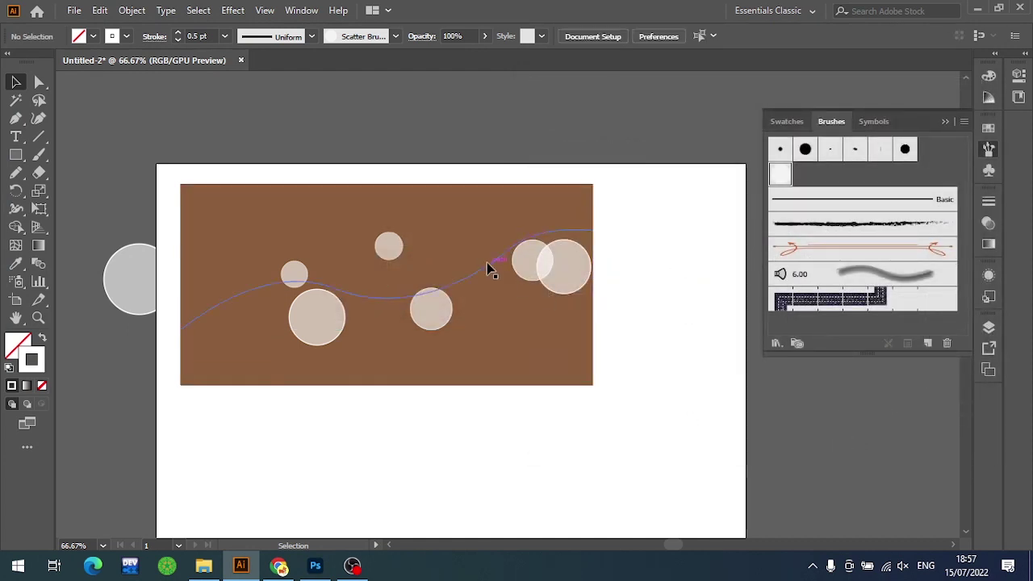
pyautogui.click(488, 268)
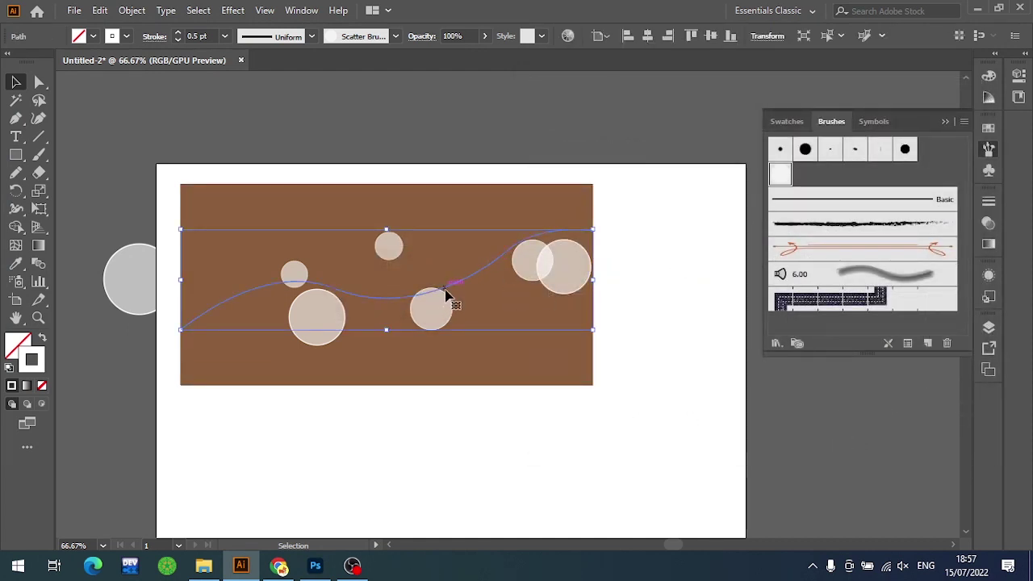
pyautogui.click(780, 176)
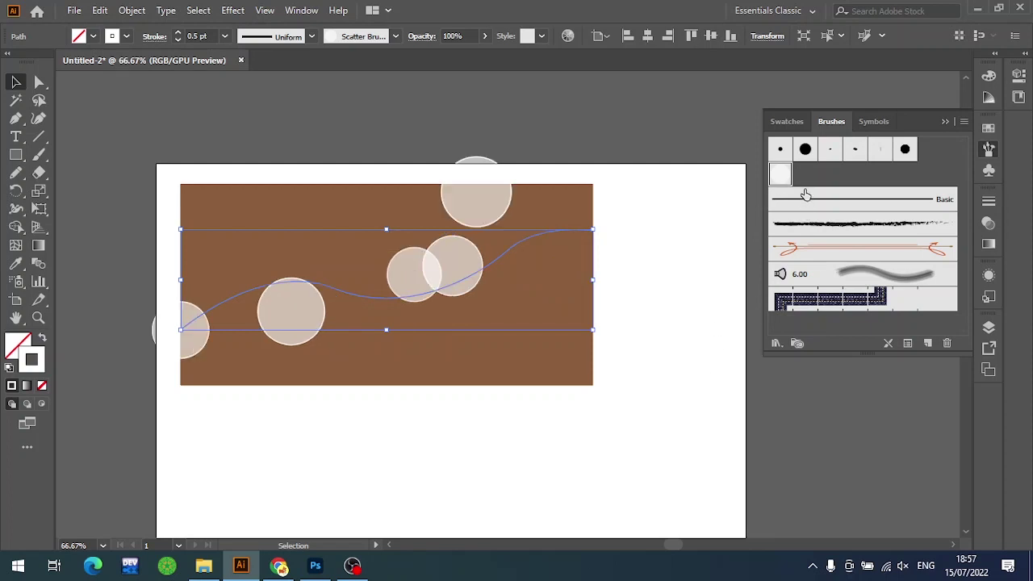
pyautogui.click(782, 177)
pyautogui.click(780, 175)
pyautogui.click(780, 176)
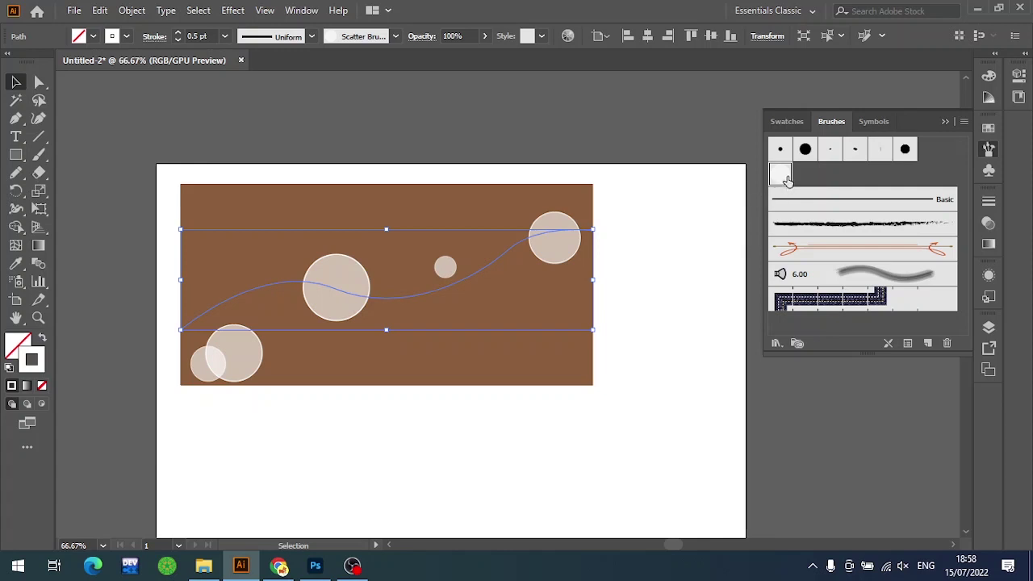
# Narrow the brush ranges to size 59–217% and spacing 86–317%, reducing maximum scatter
pyautogui.doubleClick(780, 175)
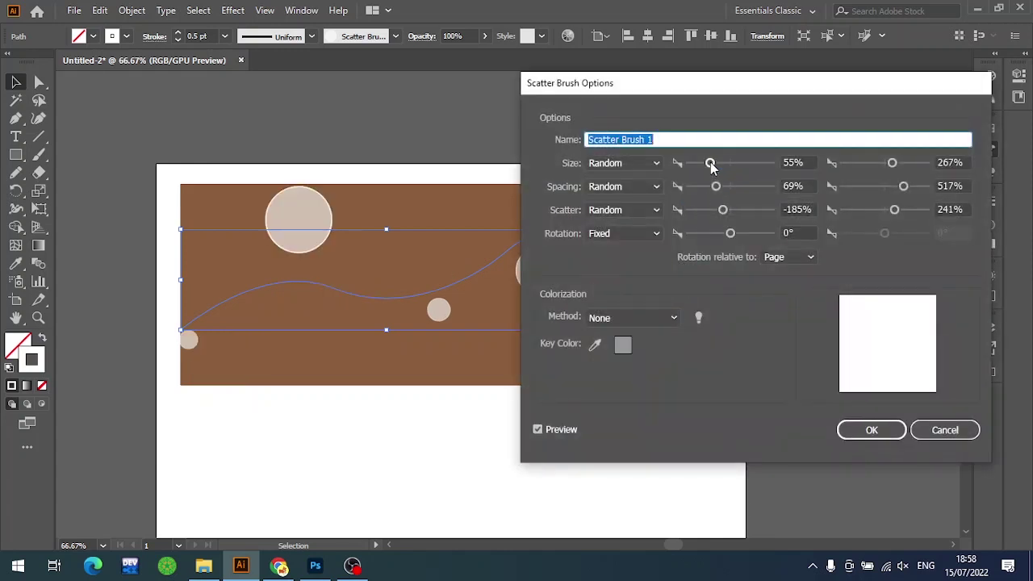
pyautogui.moveTo(710, 165); pyautogui.dragTo(726, 212)
pyautogui.click(724, 210)
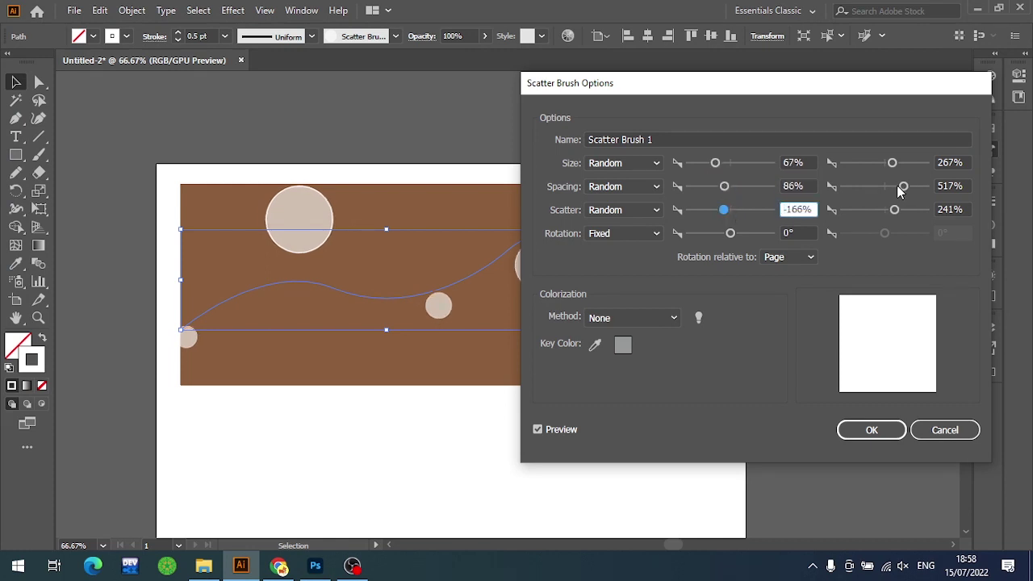
pyautogui.moveTo(902, 186); pyautogui.dragTo(895, 187)
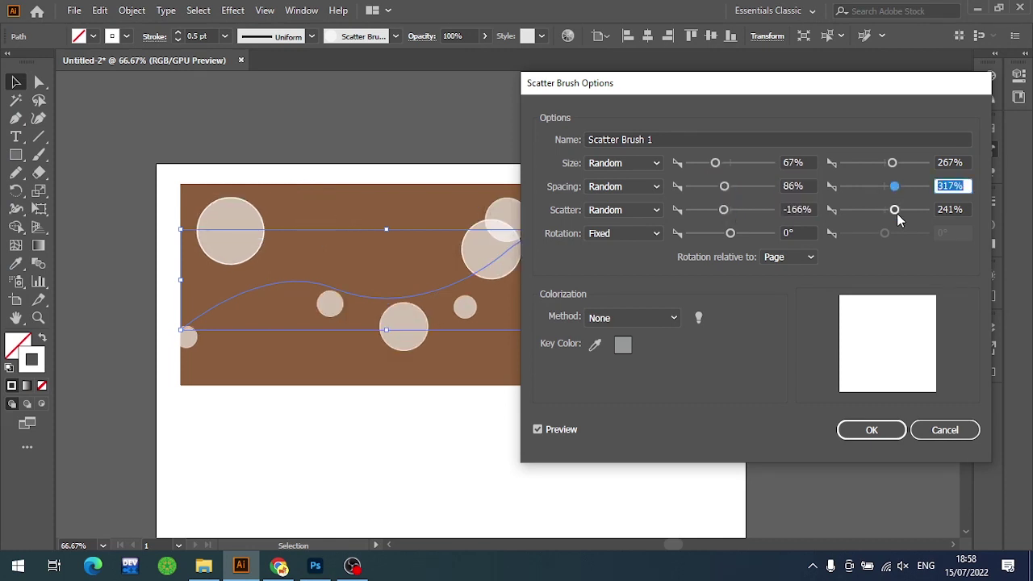
pyautogui.click(895, 210)
pyautogui.moveTo(892, 163); pyautogui.dragTo(892, 210)
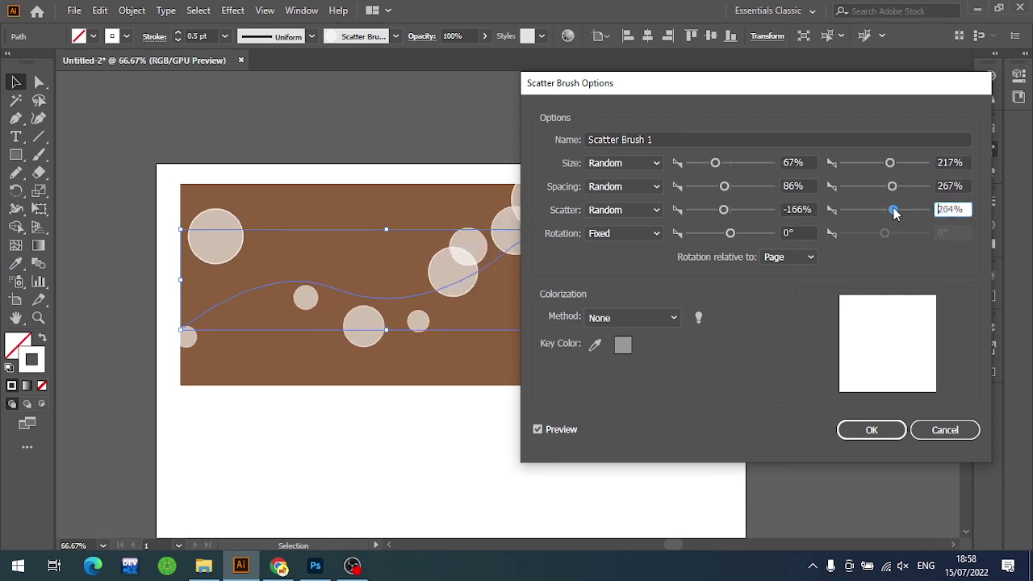
pyautogui.moveTo(715, 163); pyautogui.dragTo(724, 210)
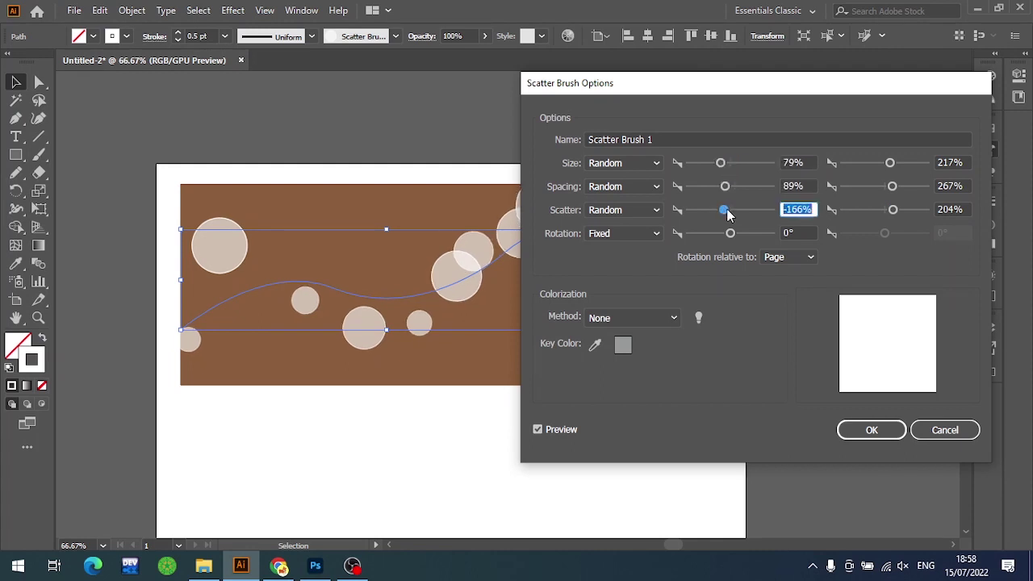
pyautogui.moveTo(727, 163); pyautogui.dragTo(712, 164)
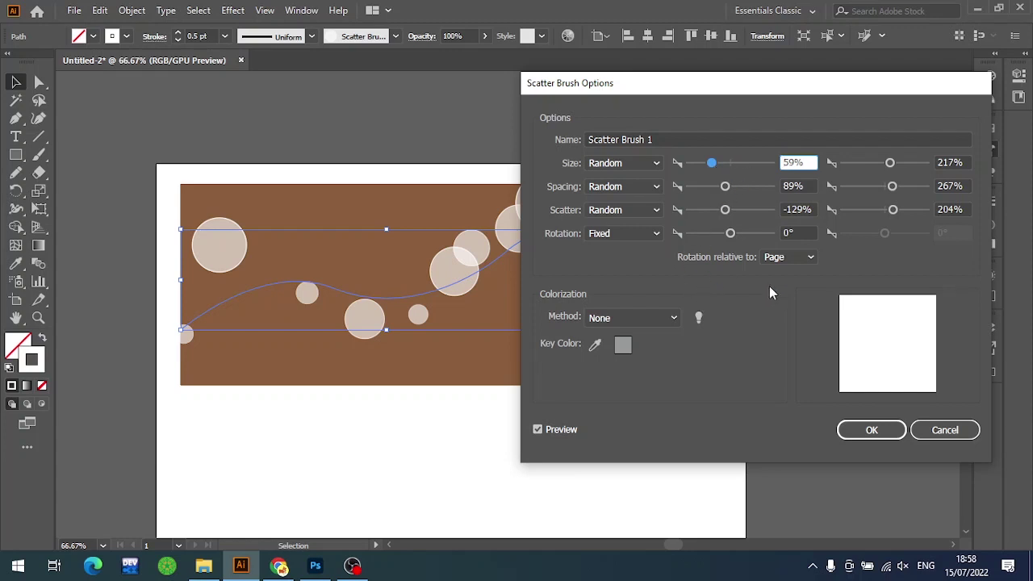
pyautogui.click(851, 428)
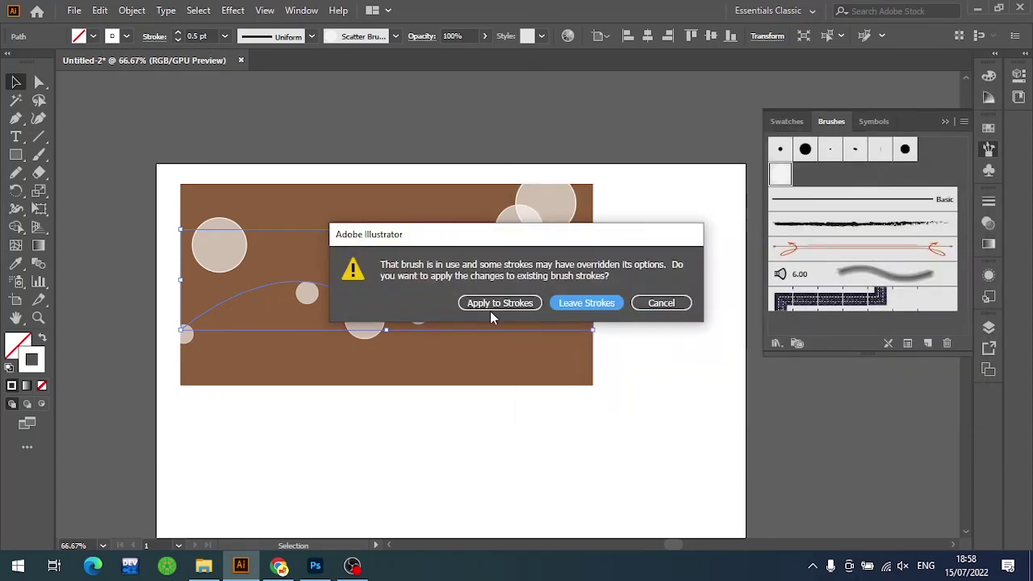
# Apply the changes to strokes, re-randomize the circles, and select the brown rectangle
pyautogui.click(493, 308)
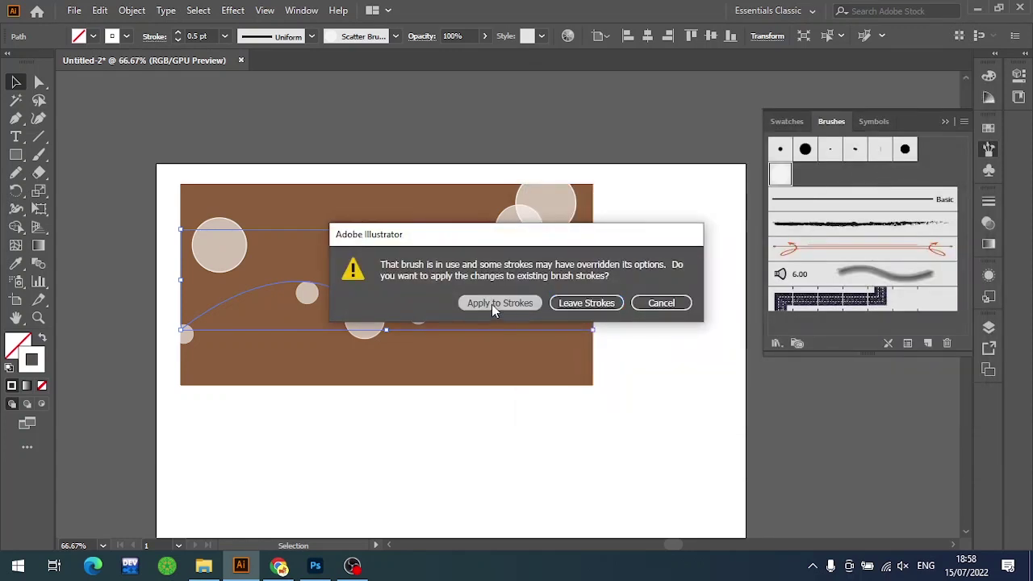
pyautogui.doubleClick(779, 178)
pyautogui.click(944, 428)
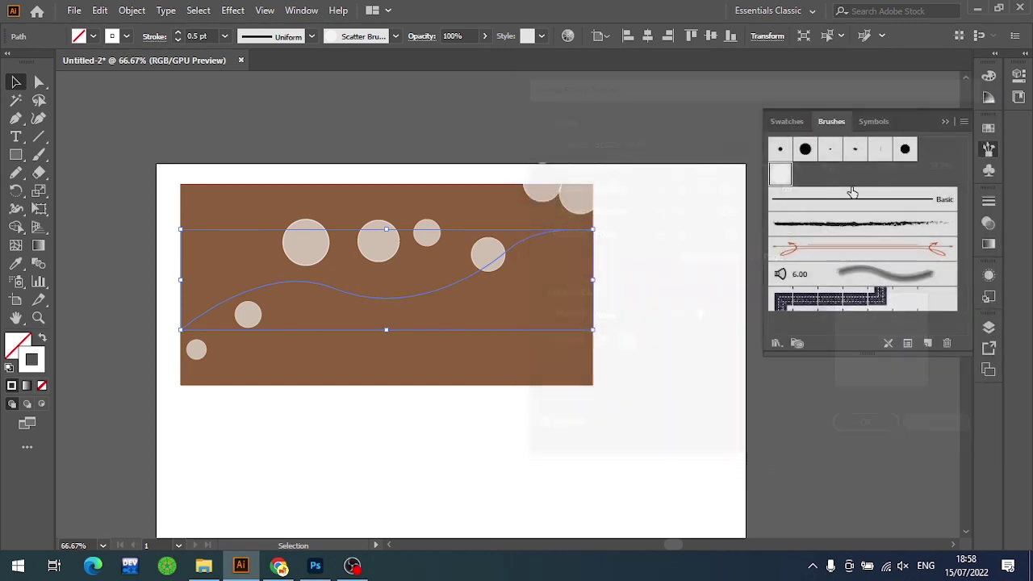
pyautogui.click(779, 174)
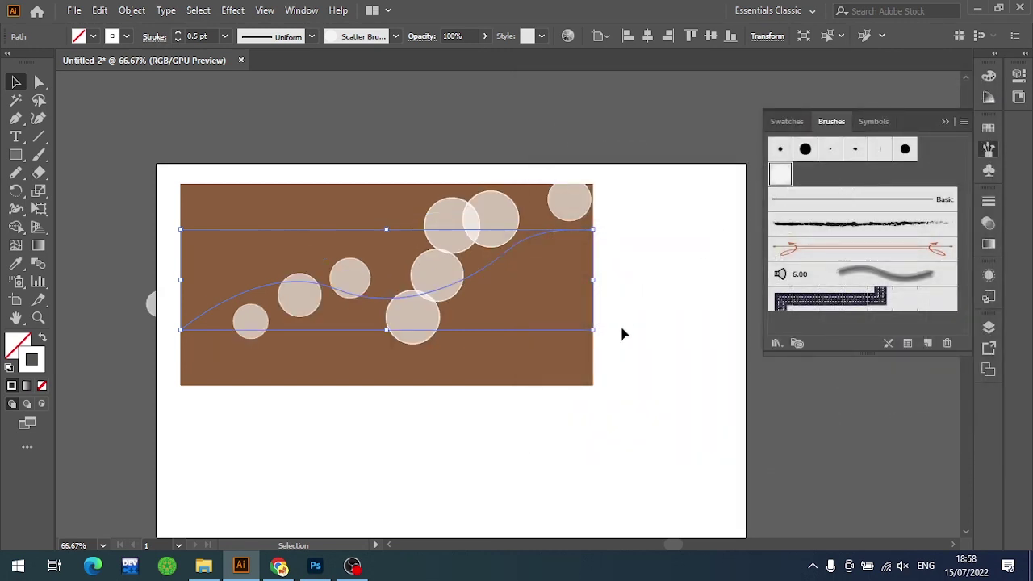
pyautogui.click(783, 174)
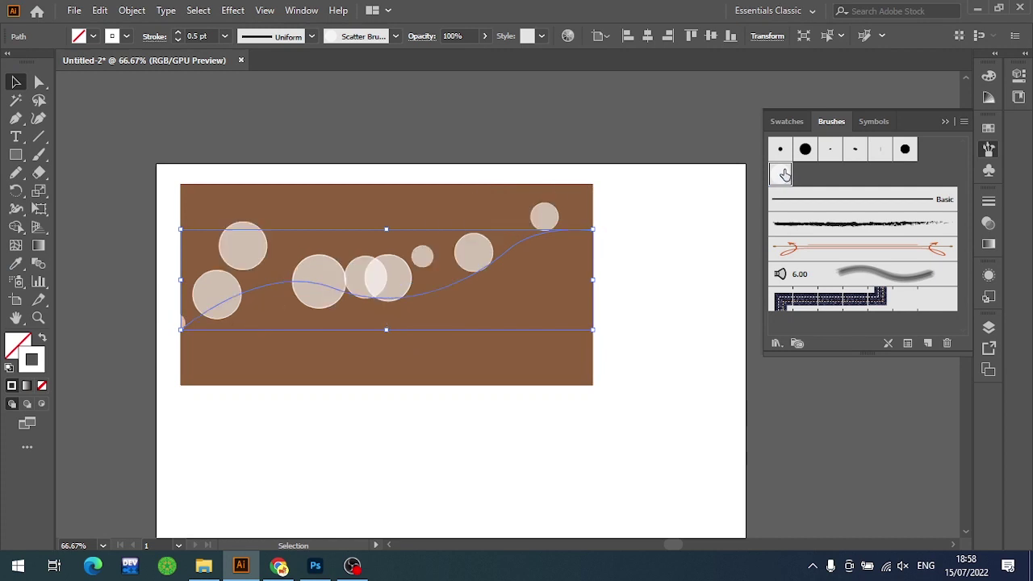
pyautogui.click(666, 269)
pyautogui.click(365, 200)
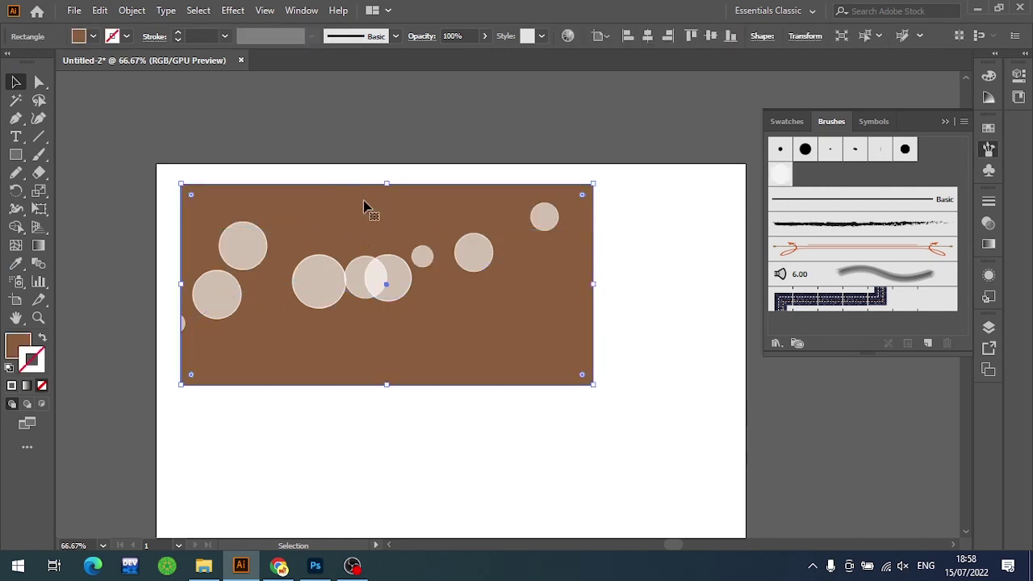
# Fill the rectangle with a multicolour gradient from the Color Combinations library
pyautogui.press('x')
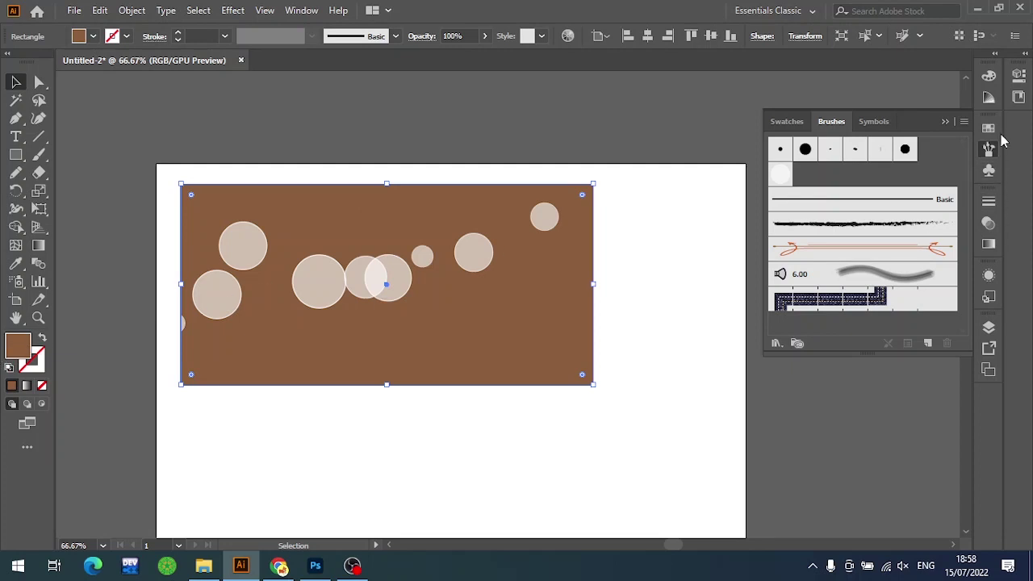
pyautogui.click(989, 127)
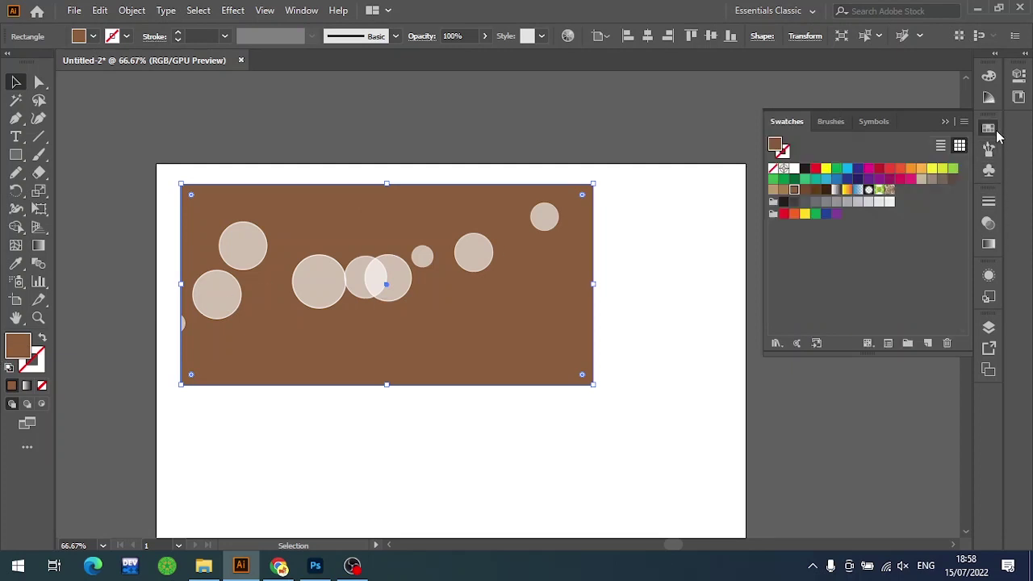
pyautogui.click(775, 343)
pyautogui.moveTo(832, 301)
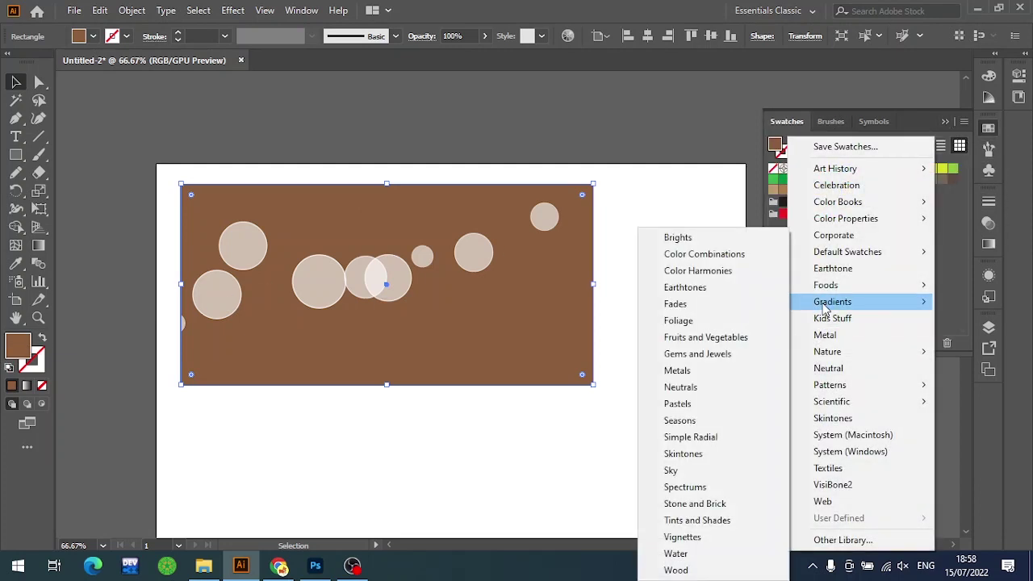
pyautogui.click(726, 254)
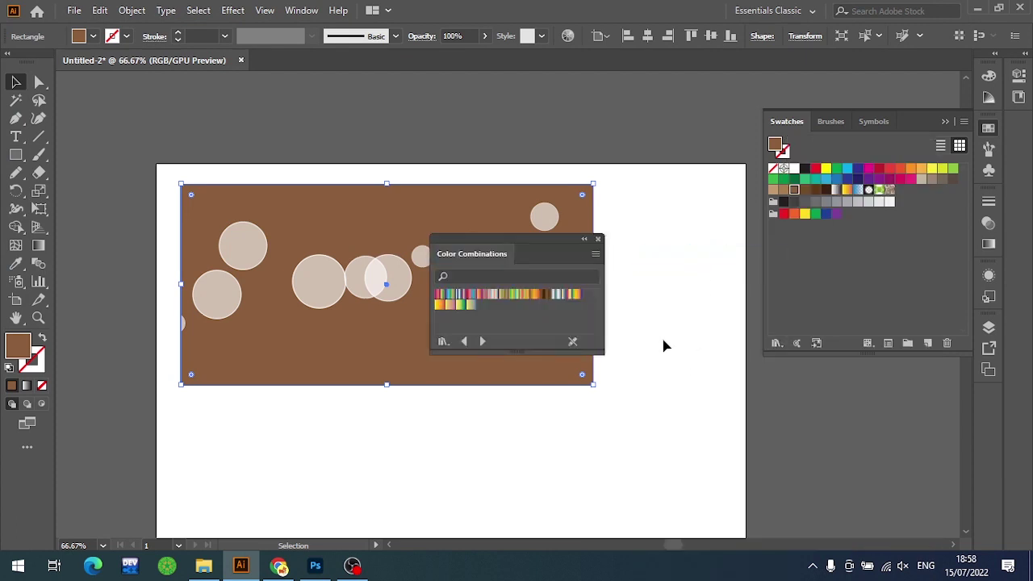
pyautogui.click(450, 293)
pyautogui.moveTo(525, 245)
pyautogui.mouseDown()
pyautogui.moveTo(661, 103)
pyautogui.moveTo(677, 102)
pyautogui.mouseUp()
# Angle the gradient diagonally from top-left to bottom-right with the Gradient tool
pyautogui.press('g')
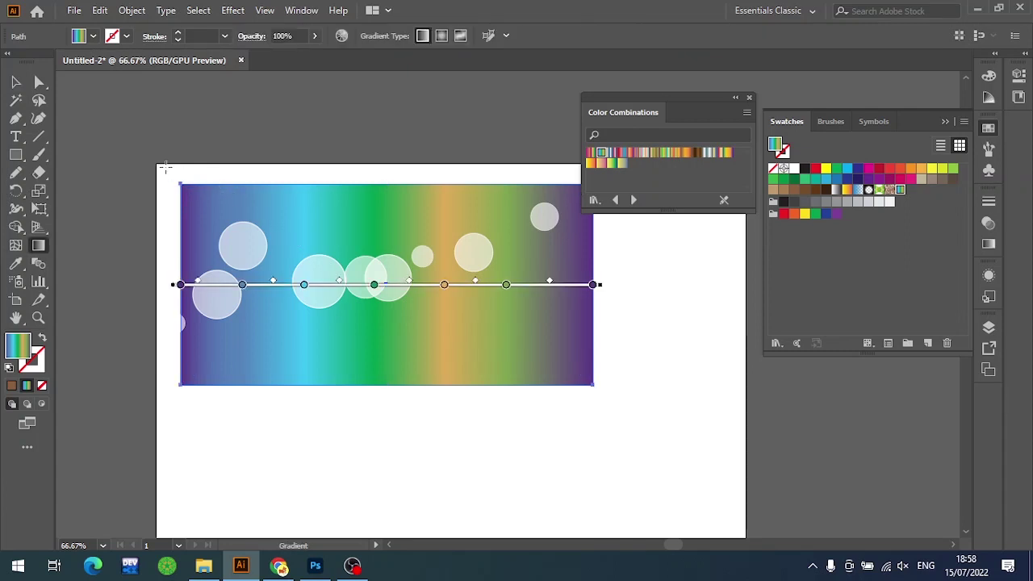
pyautogui.moveTo(160, 176); pyautogui.dragTo(647, 409)
pyautogui.press('v')
pyautogui.click(696, 421)
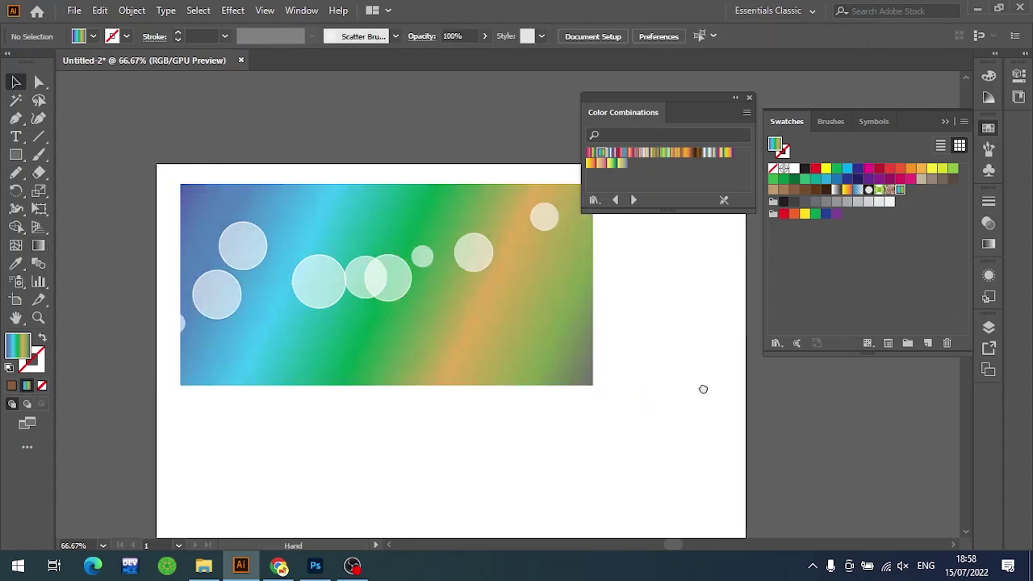
pyautogui.moveTo(726, 382); pyautogui.dragTo(701, 425)
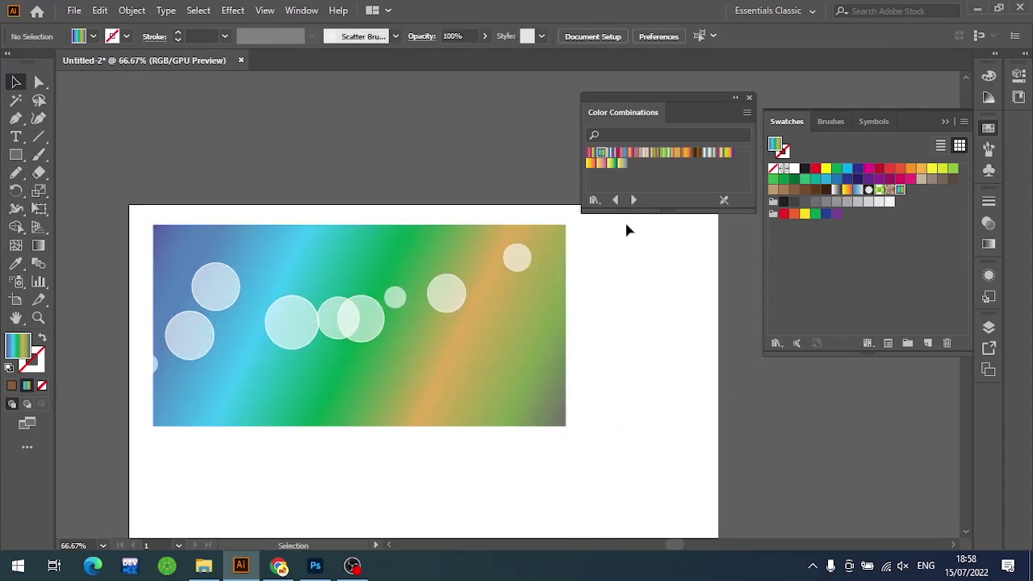
pyautogui.moveTo(721, 108); pyautogui.dragTo(710, 92)
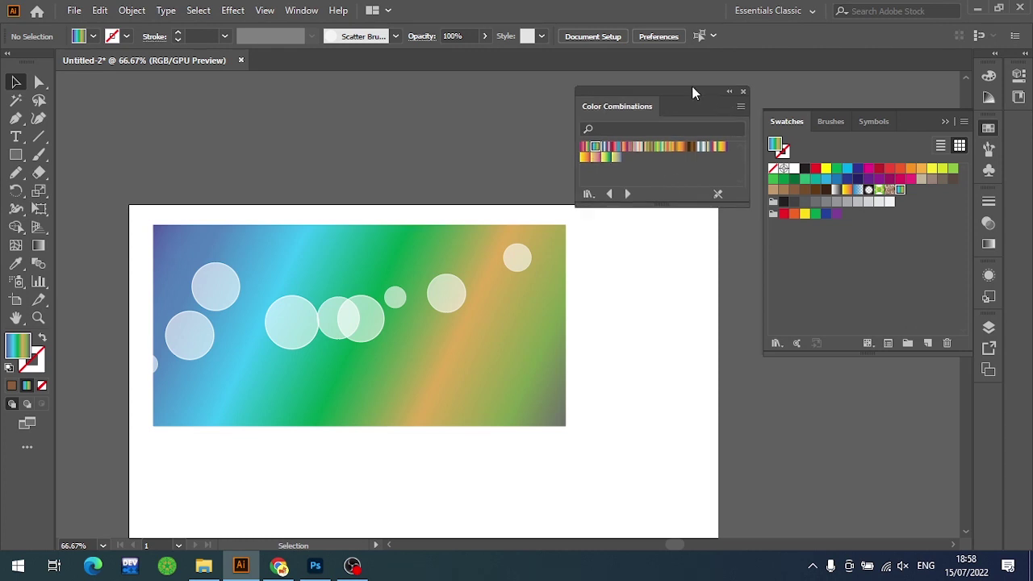
pyautogui.click(445, 295)
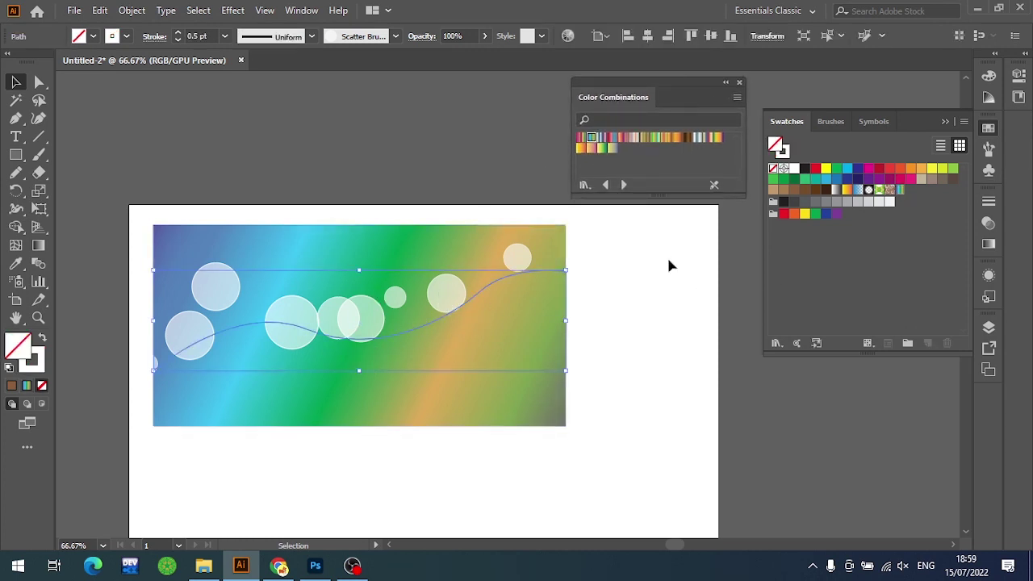
# Set the wavy circle path's blend mode to Overlay in the Transparency panel
pyautogui.click(988, 223)
pyautogui.click(857, 220)
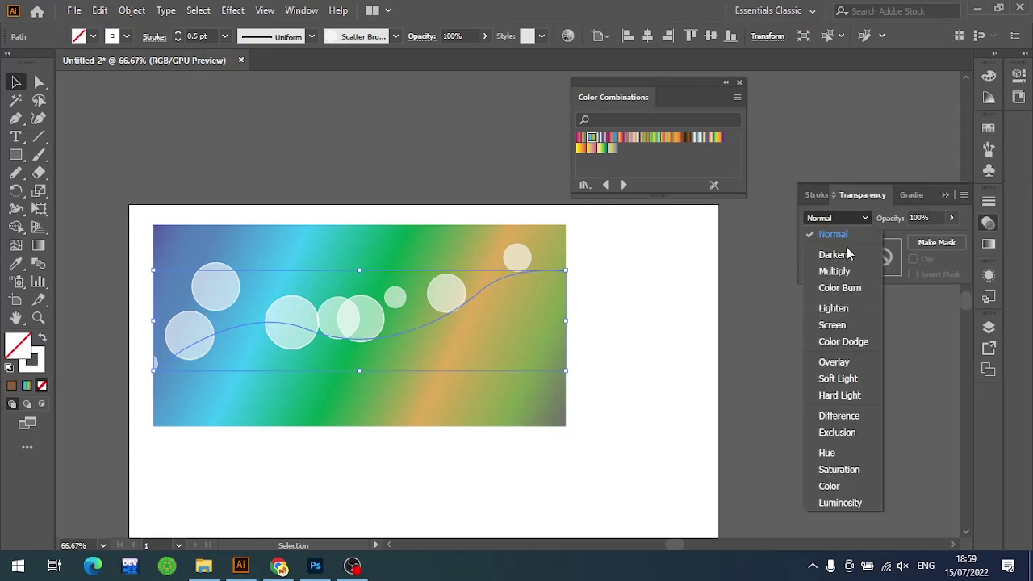
pyautogui.click(833, 362)
pyautogui.click(687, 375)
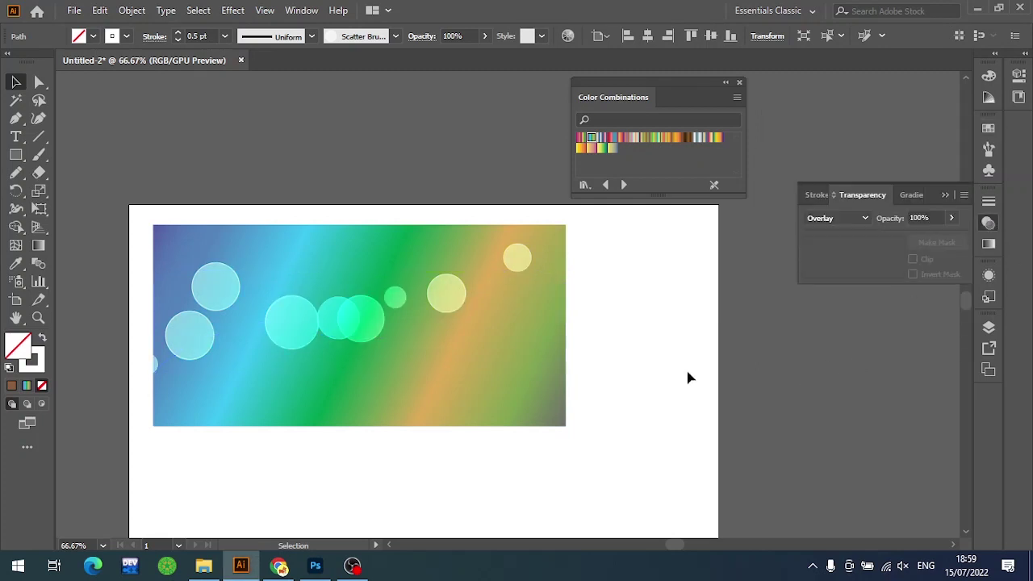
pyautogui.scroll(1, 433, 353)
pyautogui.scroll(1, 334, 306)
pyautogui.click(334, 309)
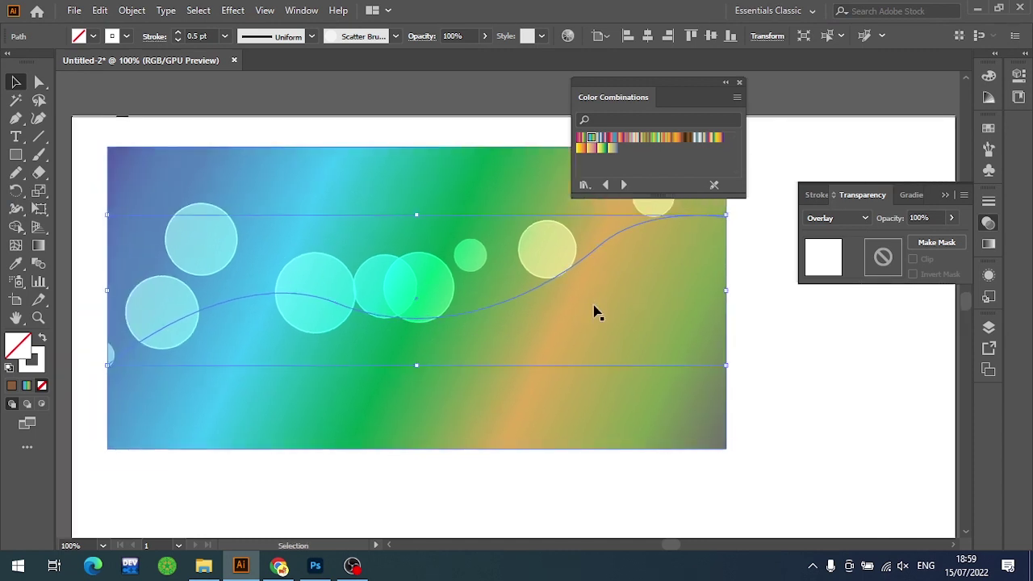
pyautogui.moveTo(645, 292); pyautogui.dragTo(638, 325)
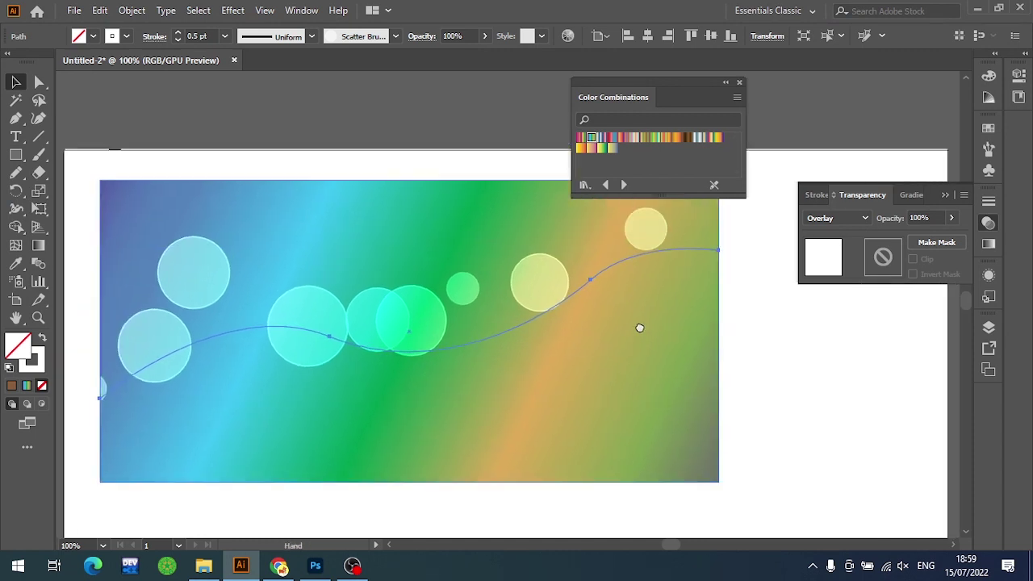
pyautogui.scroll(-1, 630, 276)
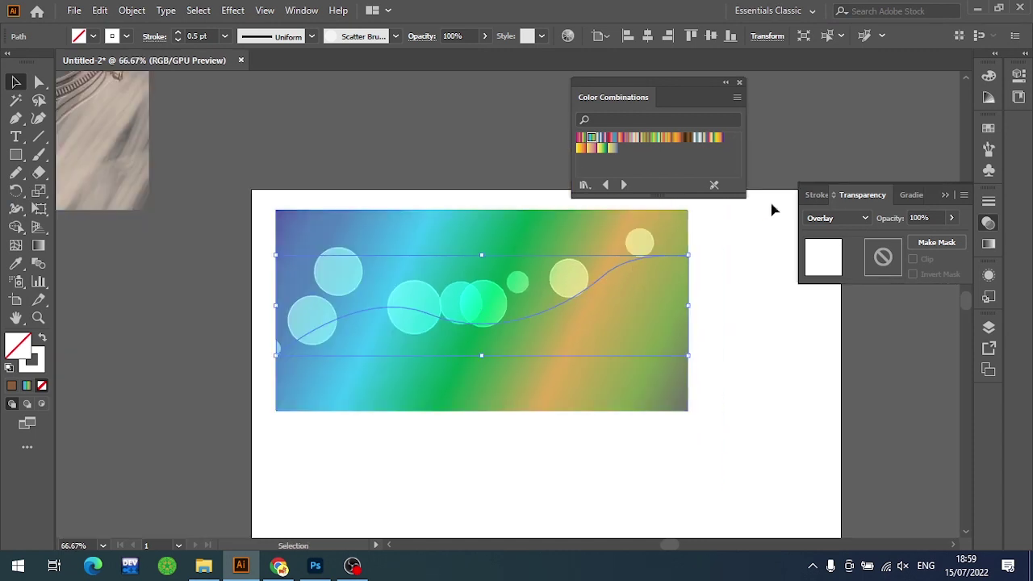
# Reapply Scatter Brush 1 to the path to reshuffle the circles
pyautogui.click(977, 127)
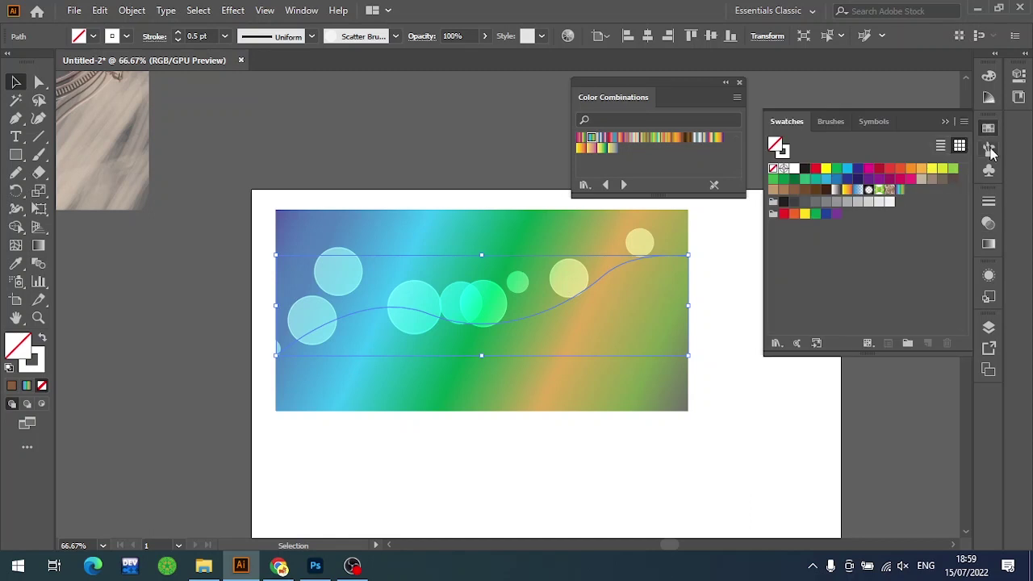
pyautogui.click(988, 170)
pyautogui.click(988, 149)
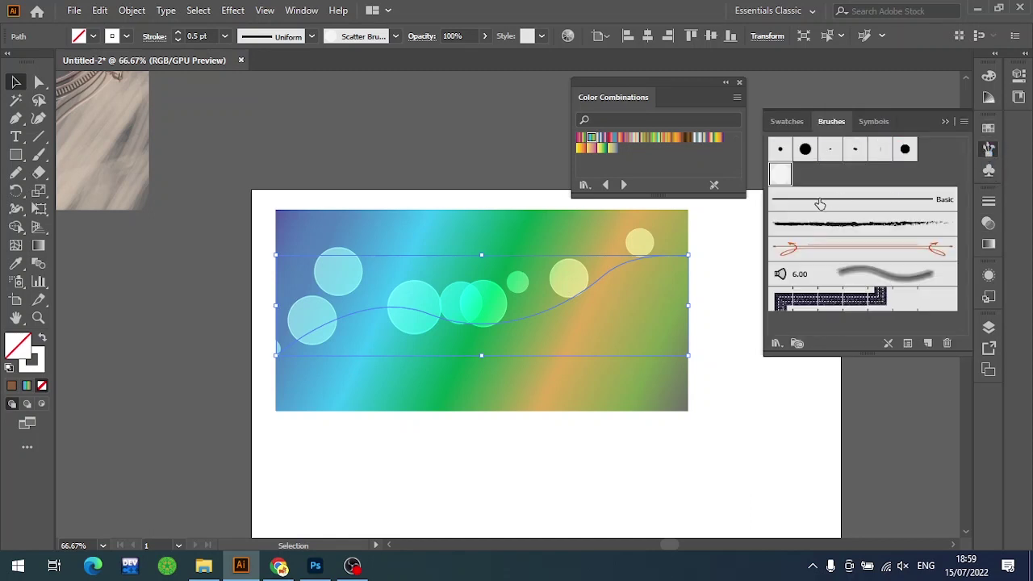
pyautogui.click(779, 176)
pyautogui.click(779, 183)
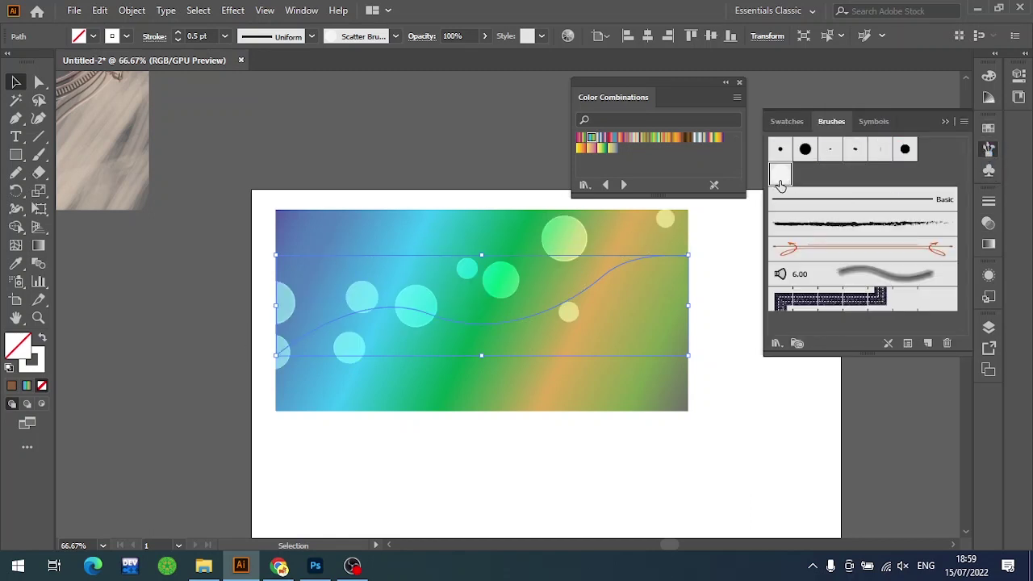
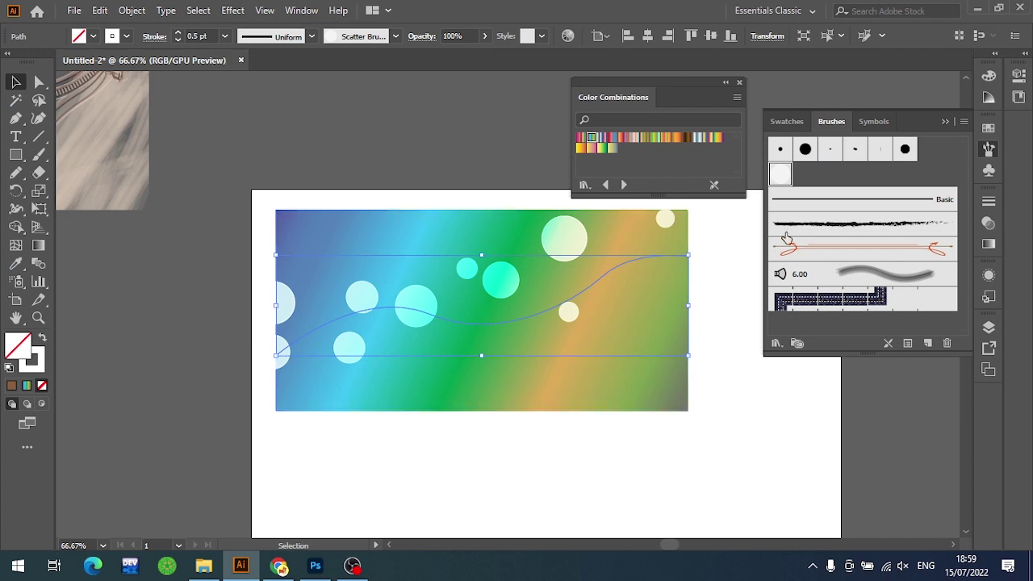
# Reapply Scatter Brush 1 twice to regenerate the bubbles along the wavy path
pyautogui.click(780, 179)
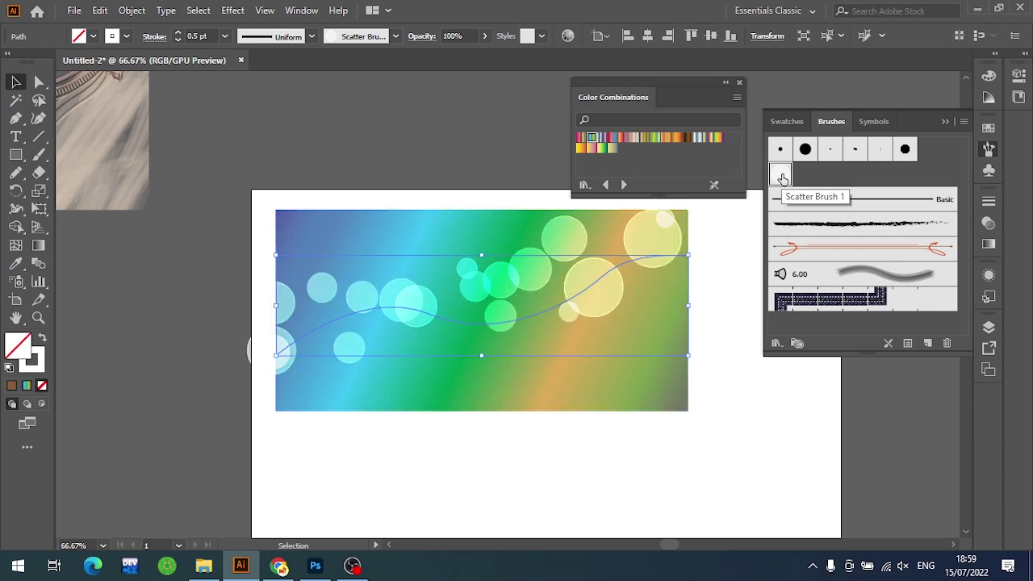
pyautogui.click(780, 180)
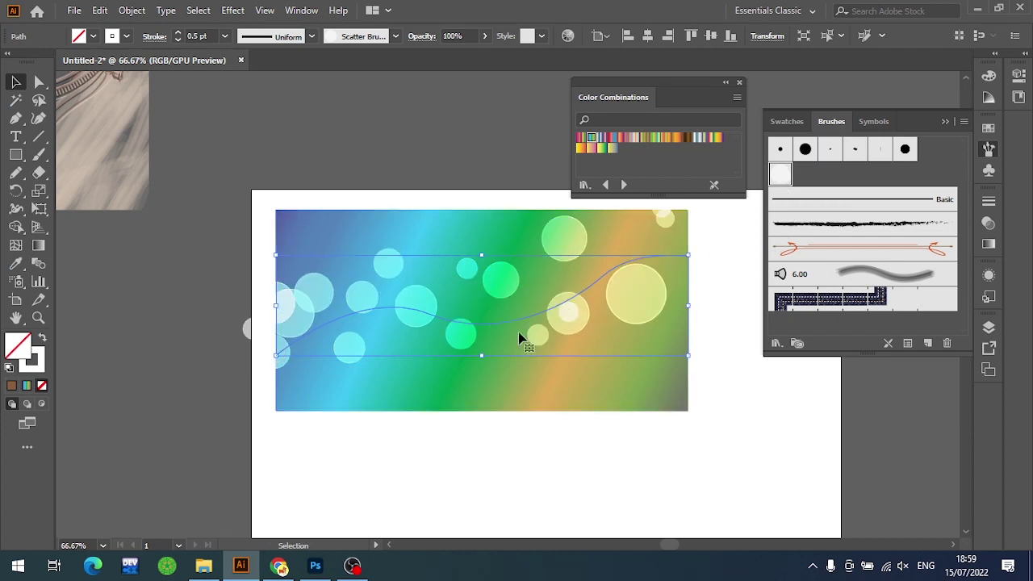
pyautogui.hscroll(5, 648, 371)
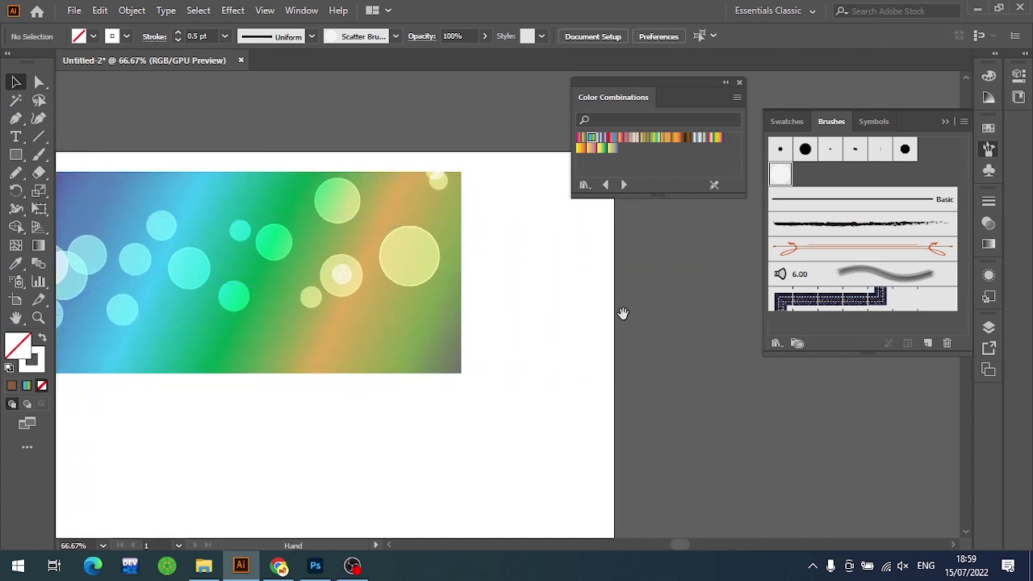
pyautogui.scroll(2, 625, 322)
pyautogui.hscroll(-3, 645, 323)
# Zoom out to 50% and nudge the wavy bubble path slightly to the right
pyautogui.click(323, 251)
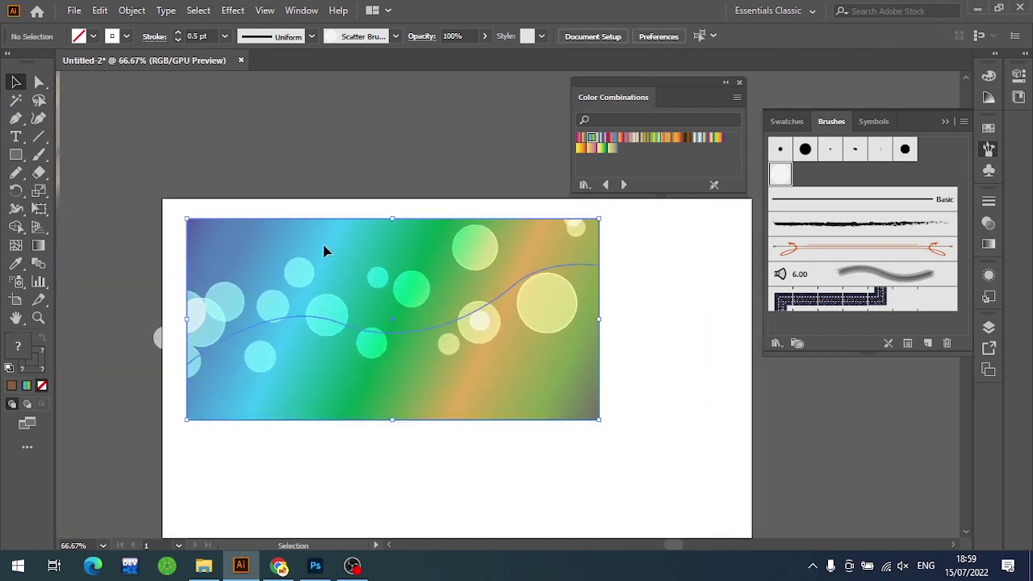
pyautogui.click(674, 402)
pyautogui.hotkey('ctrl', '-')
pyautogui.hscroll(2, 484, 290)
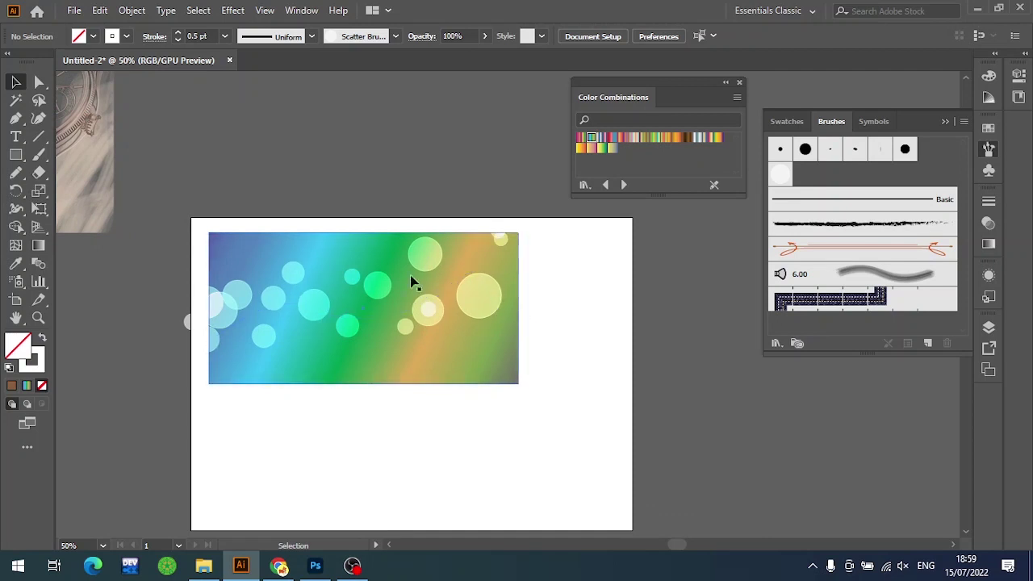
pyautogui.scroll(1, 504, 308)
pyautogui.hscroll(-2, 504, 307)
pyautogui.moveTo(622, 473); pyautogui.dragTo(274, 206)
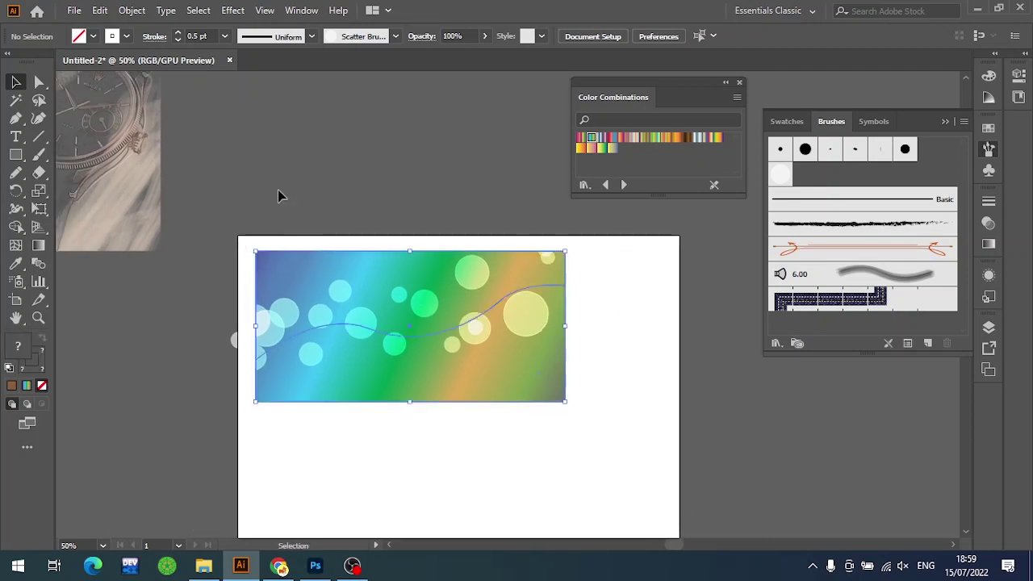
pyautogui.moveTo(421, 299); pyautogui.dragTo(457, 352)
pyautogui.click(629, 357)
pyautogui.scroll(-2, 546, 311)
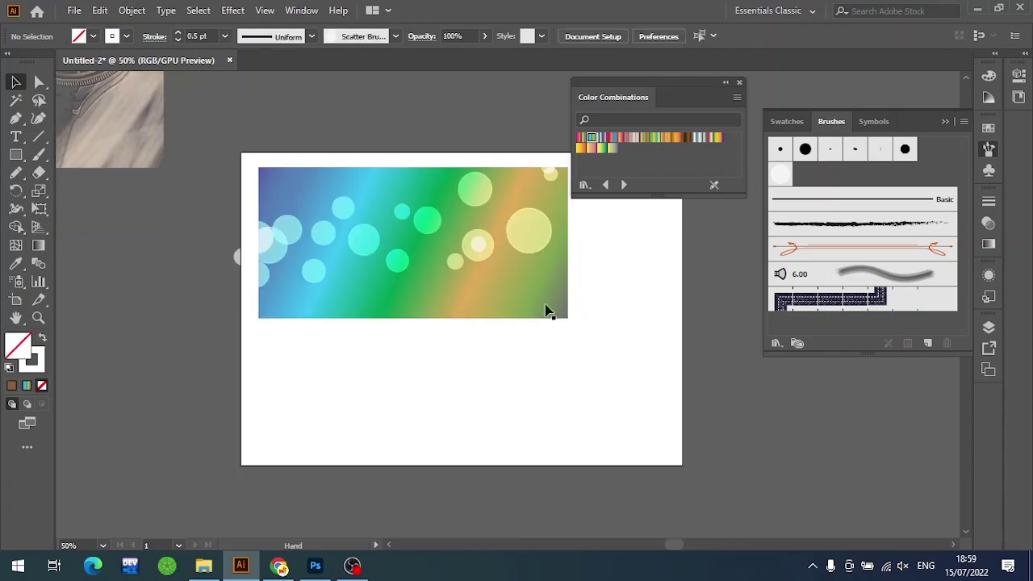
pyautogui.click(500, 241)
# Scale the gradient rectangle and wavy path down together from a corner
pyautogui.scroll(-2, 493, 290)
pyautogui.hscroll(-1, 492, 290)
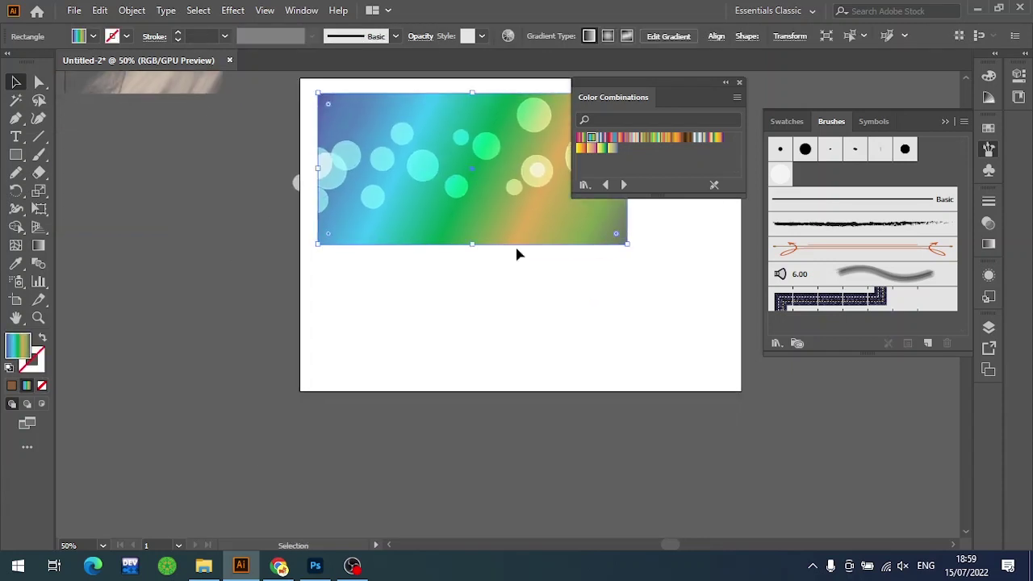
pyautogui.scroll(2, 544, 298)
pyautogui.keyDown('shift'); pyautogui.click(472, 232); pyautogui.keyUp('shift')
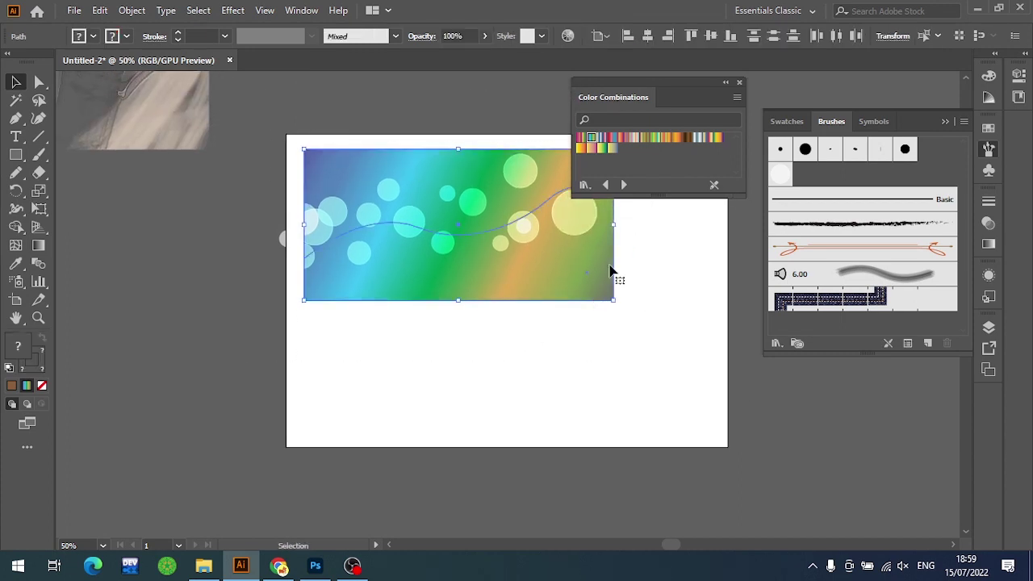
pyautogui.moveTo(619, 303)
pyautogui.mouseDown()
pyautogui.moveTo(576, 270)
pyautogui.moveTo(528, 259)
pyautogui.mouseUp()
pyautogui.click(605, 289)
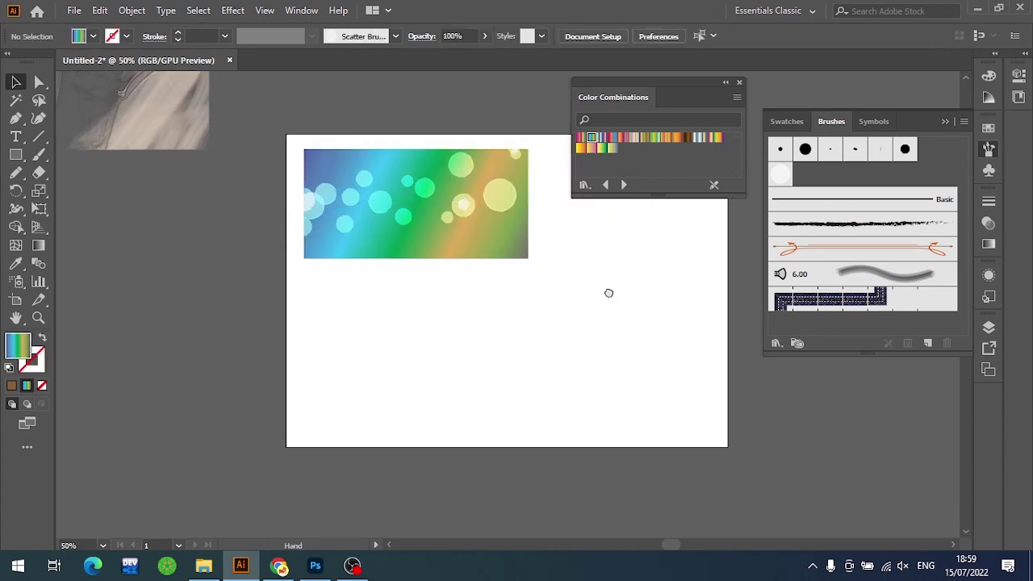
# Draw a second gradient rectangle below and Alt-drag a copy of the wavy path into it
pyautogui.press('m')
pyautogui.moveTo(305, 272); pyautogui.dragTo(530, 384)
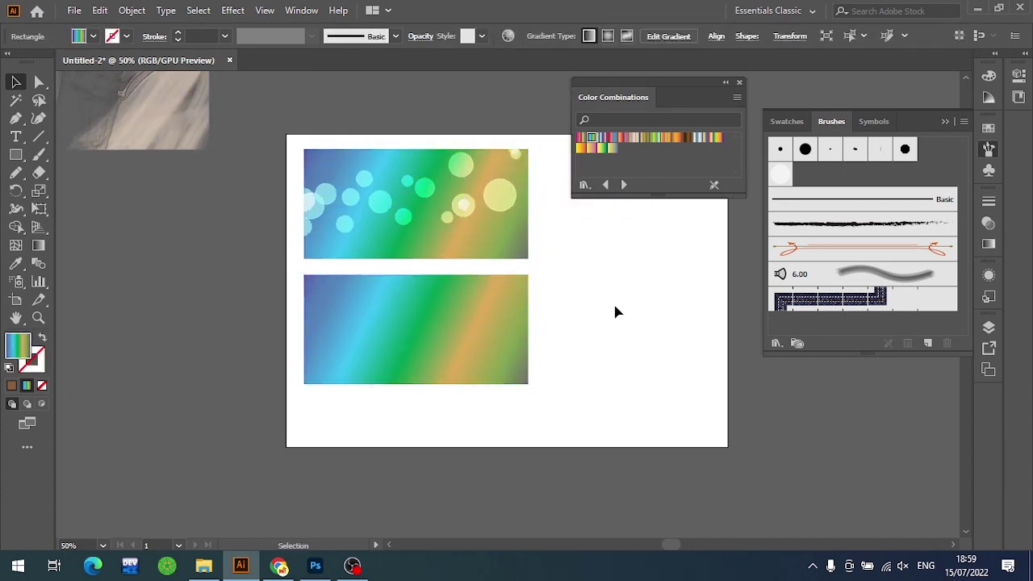
pyautogui.scroll(1, 616, 309)
pyautogui.click(443, 360)
pyautogui.scroll(1, 500, 331)
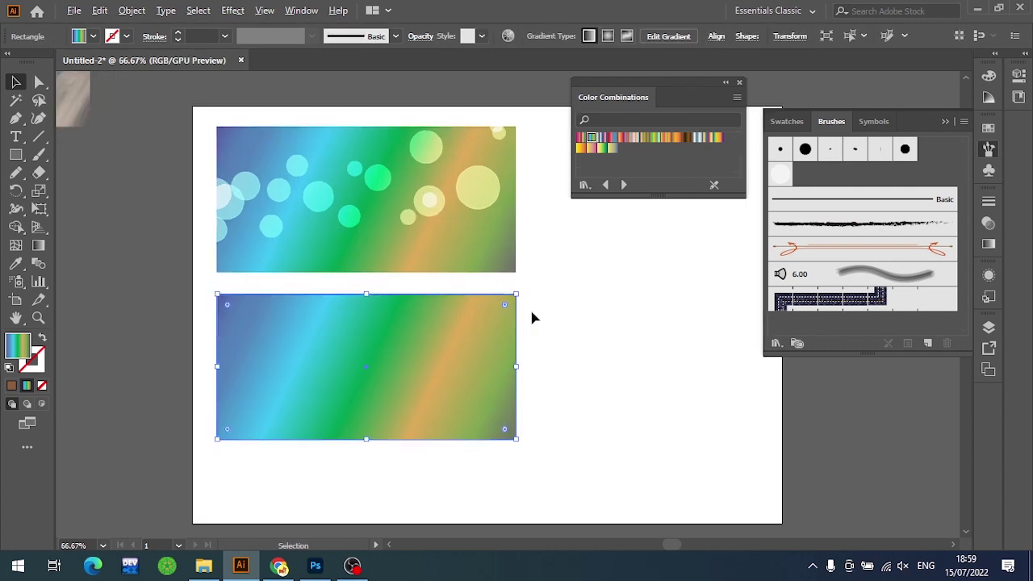
pyautogui.moveTo(468, 198); pyautogui.dragTo(476, 364)
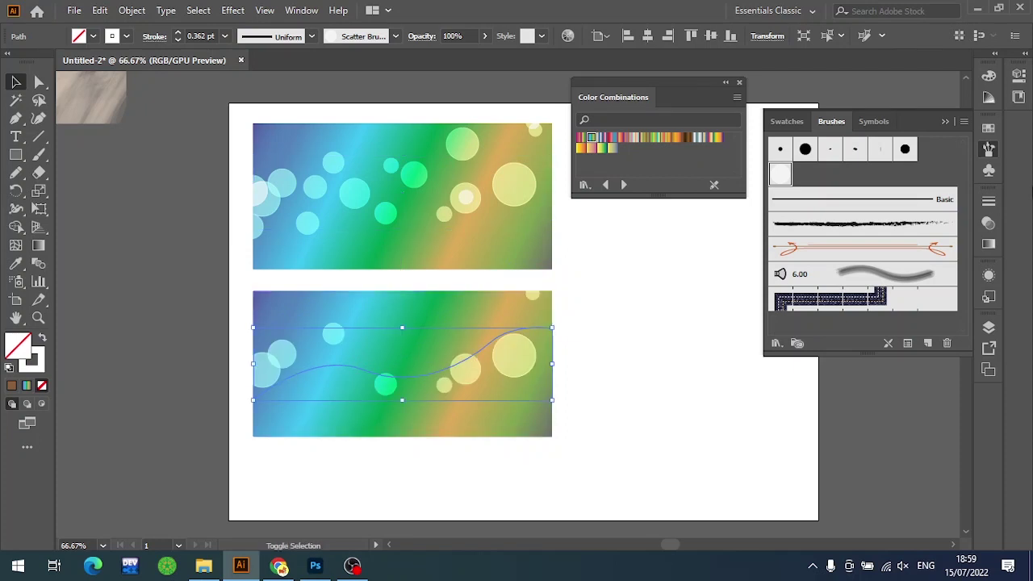
pyautogui.click(988, 223)
pyautogui.click(836, 218)
pyautogui.click(830, 362)
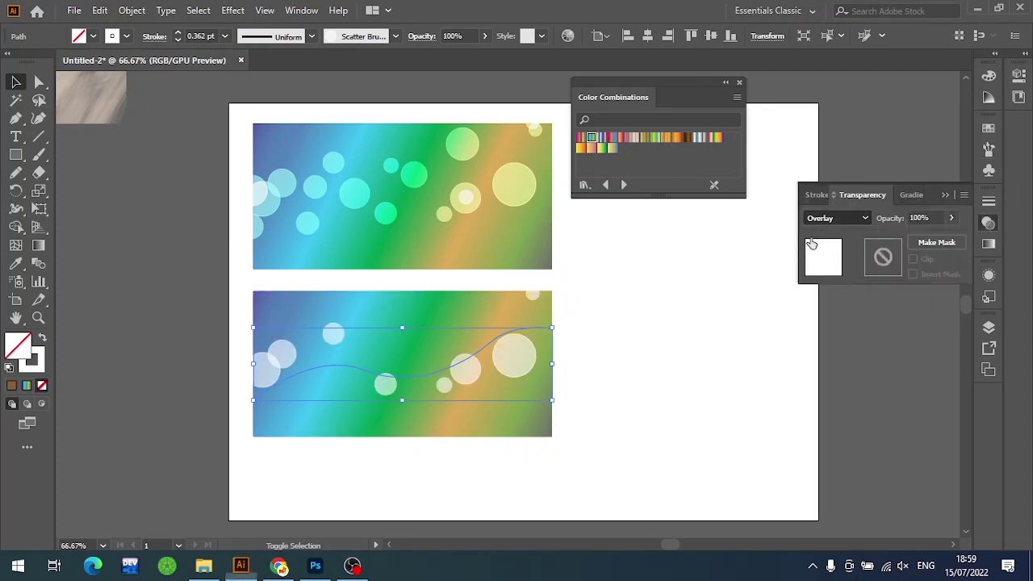
pyautogui.click(698, 354)
pyautogui.scroll(1, 569, 434)
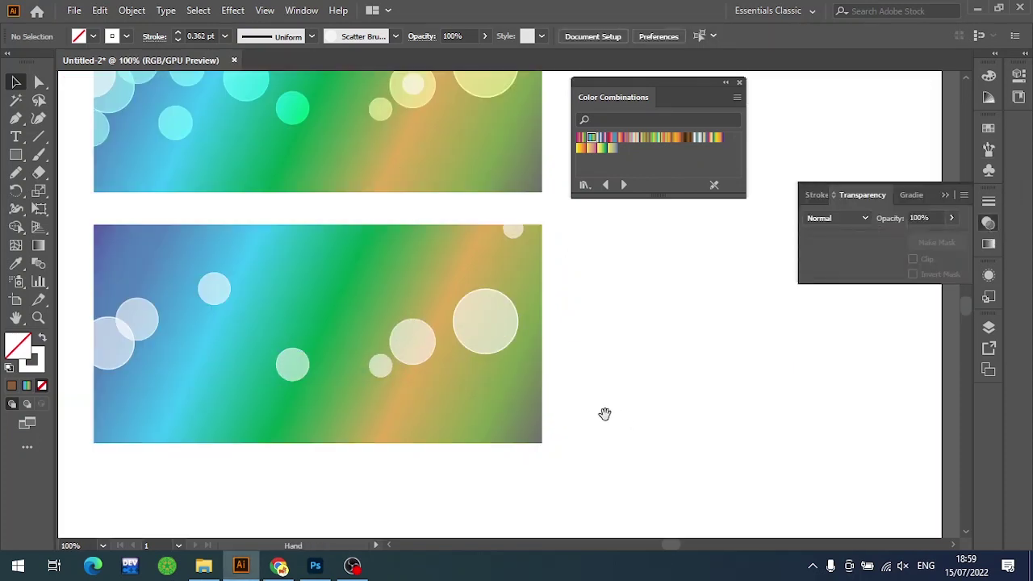
pyautogui.scroll(-1, 553, 404)
pyautogui.click(511, 301)
pyautogui.click(484, 297)
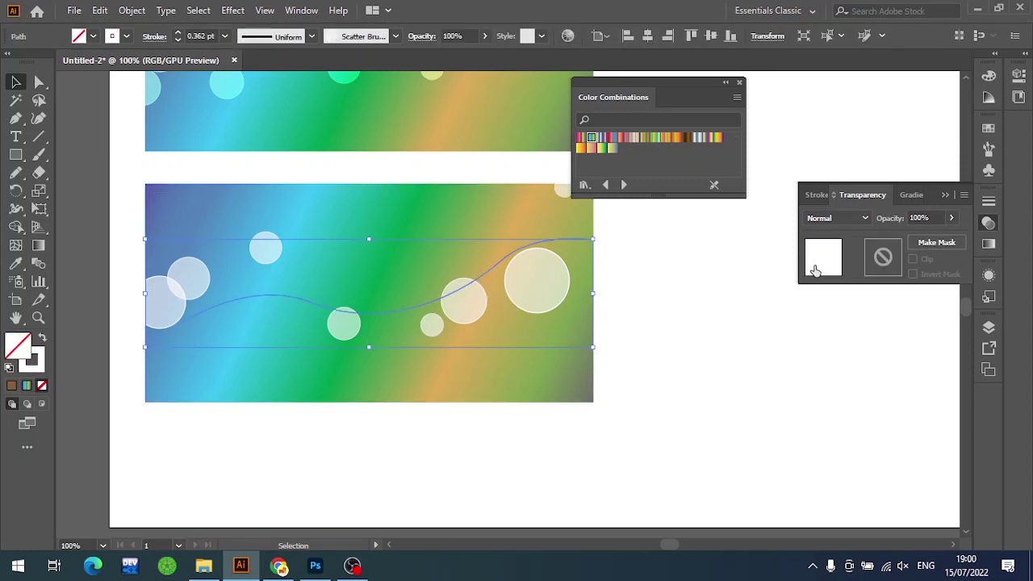
pyautogui.click(486, 196)
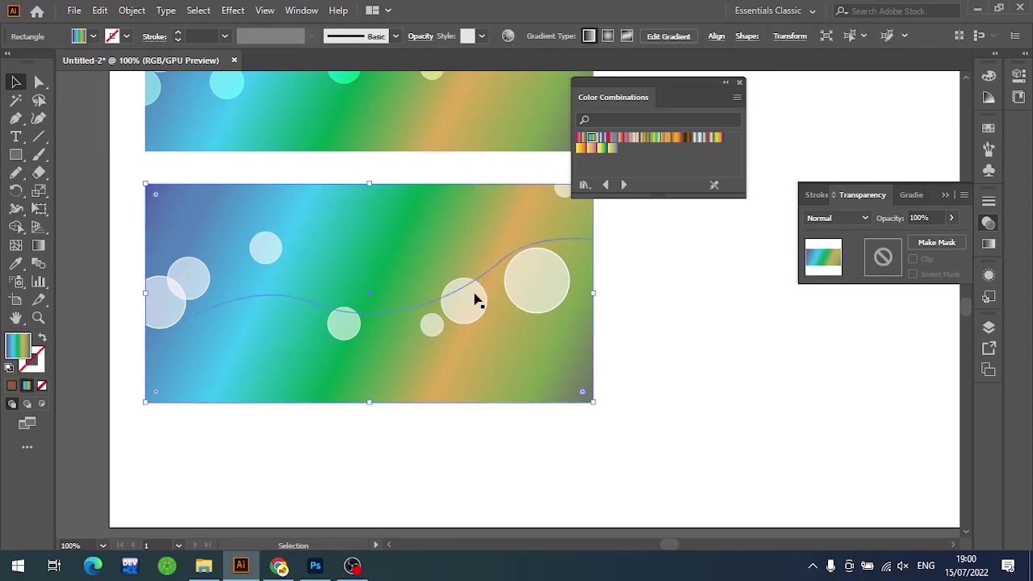
pyautogui.moveTo(475, 295); pyautogui.dragTo(683, 364)
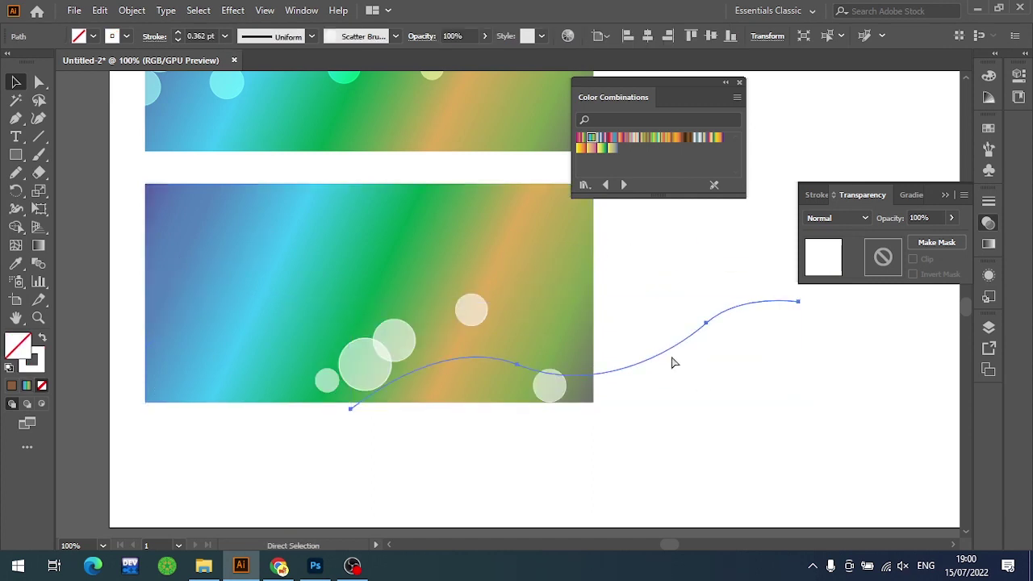
pyautogui.hotkey('ctrl', 'z')
pyautogui.hotkey('ctrl', 'z')
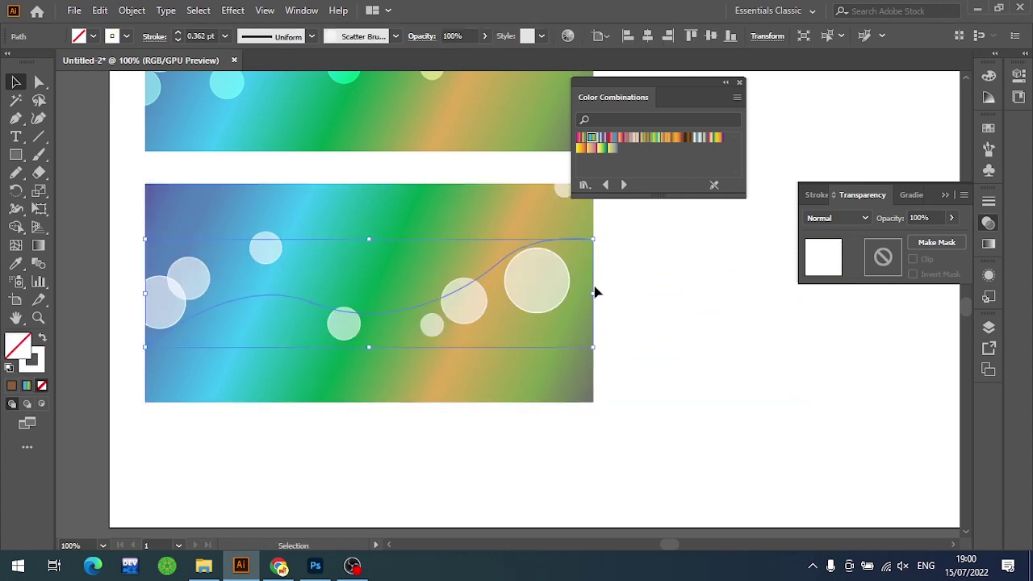
pyautogui.click(401, 211)
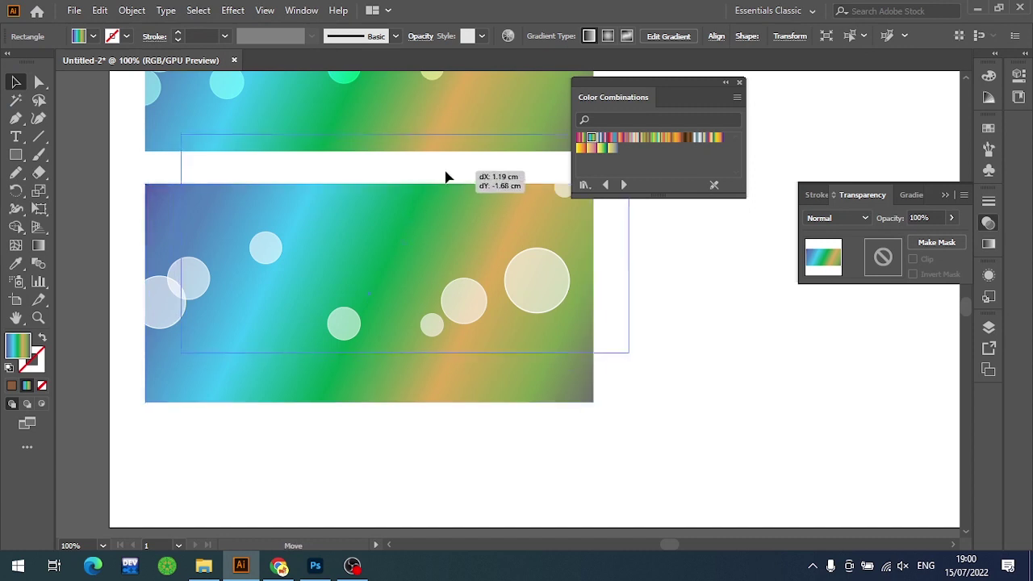
pyautogui.moveTo(404, 220); pyautogui.dragTo(461, 247)
pyautogui.press('a')
pyautogui.hotkey('ctrl', 'z')
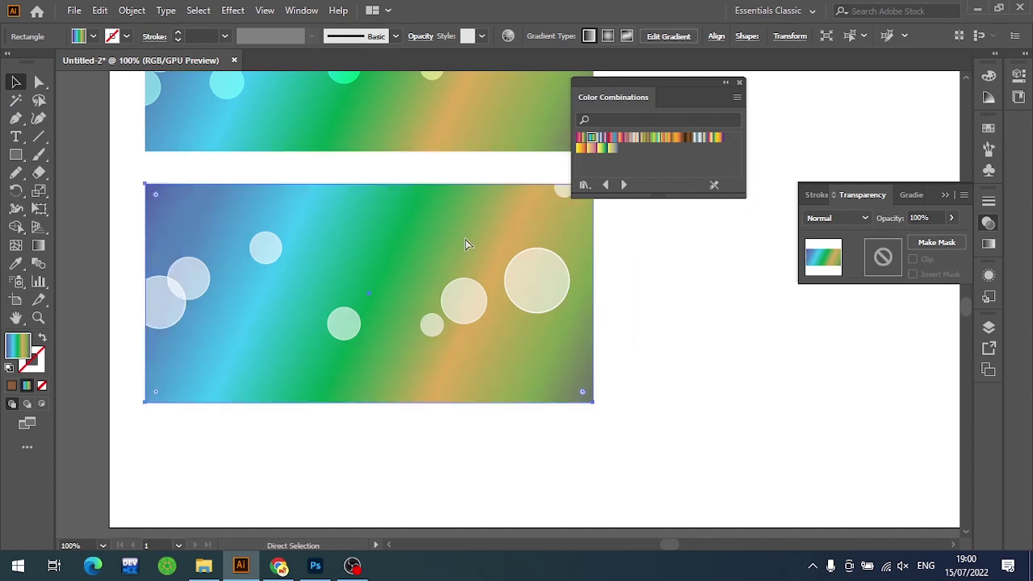
pyautogui.press('Delete')
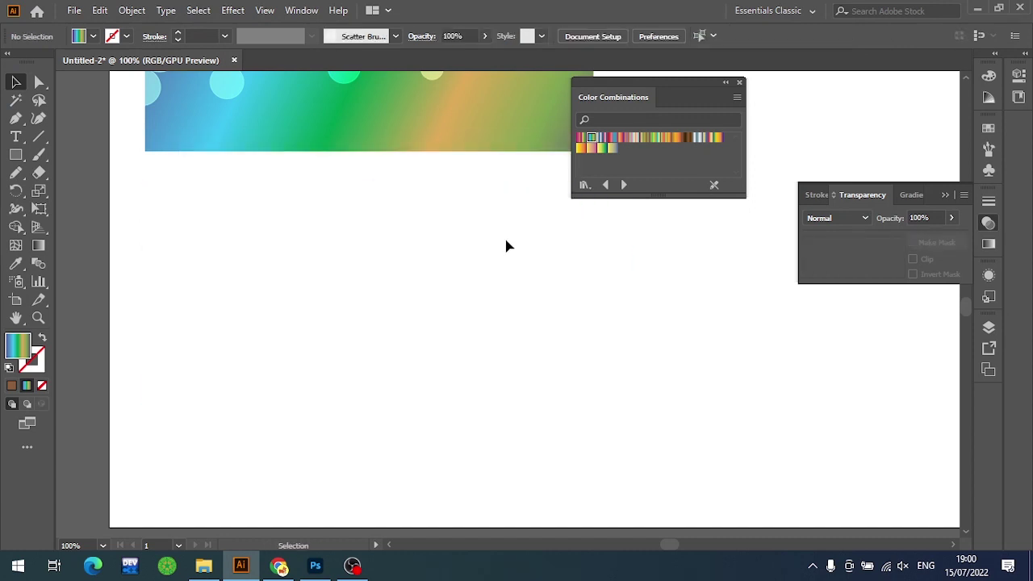
pyautogui.scroll(-1, 505, 245)
pyautogui.scroll(-2, 505, 245)
pyautogui.hotkey('ctrl', 'z')
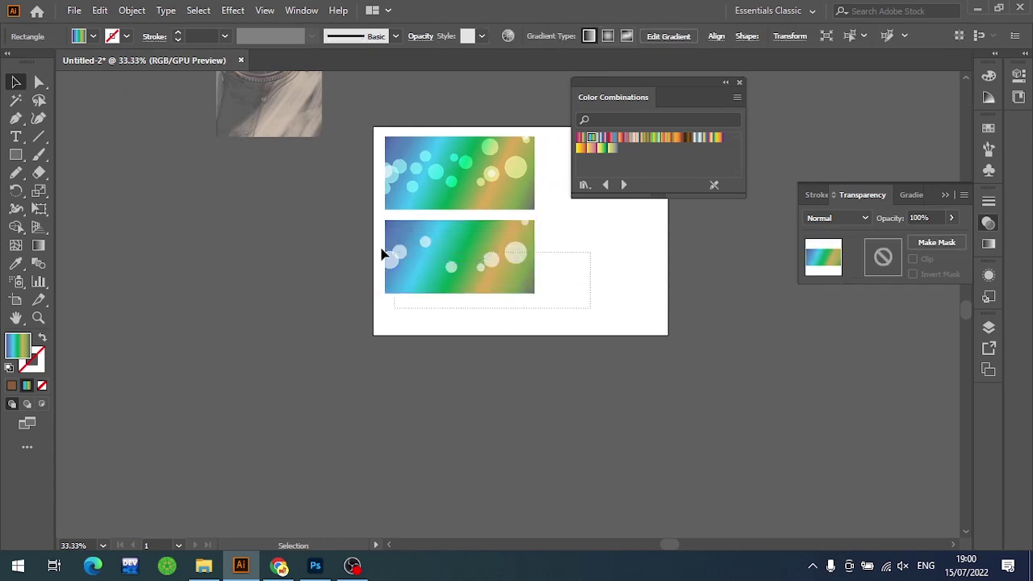
# Move the lower rectangle aside and delete the extra gradient rectangle, leaving only the circles
pyautogui.moveTo(479, 260); pyautogui.dragTo(285, 261)
pyautogui.click(272, 323)
pyautogui.scroll(2, 275, 304)
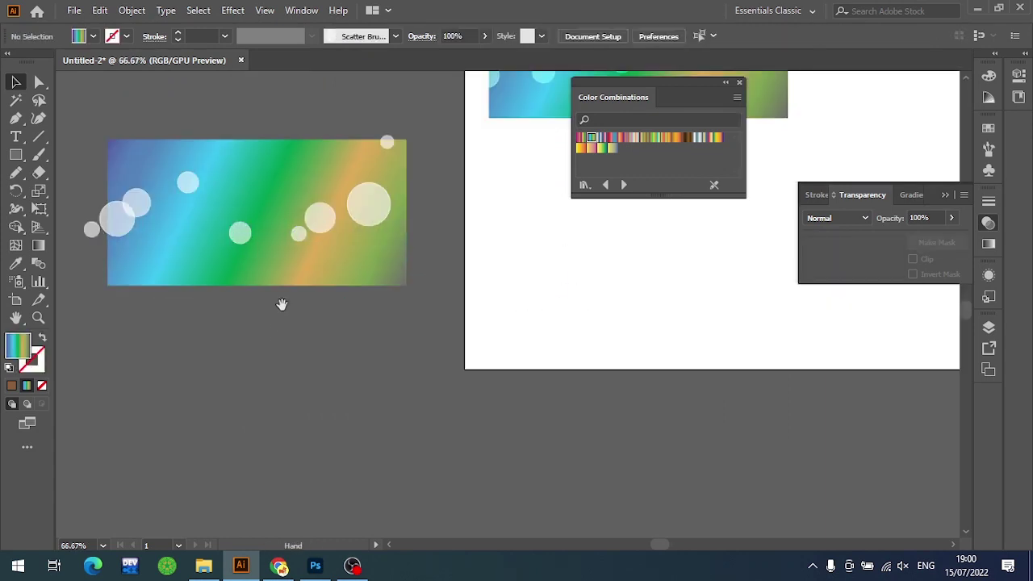
pyautogui.moveTo(282, 305); pyautogui.dragTo(493, 348)
pyautogui.click(477, 301)
pyautogui.press('Delete')
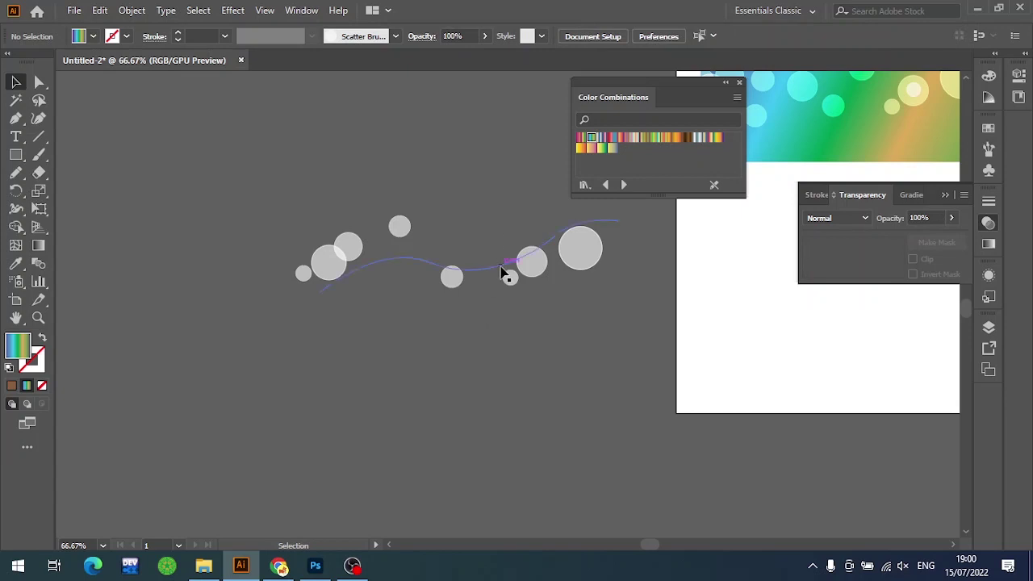
# Try an opacity mask on the bubble path with the rectangle pasted in, then undo it
pyautogui.click(501, 272)
pyautogui.click(882, 257)
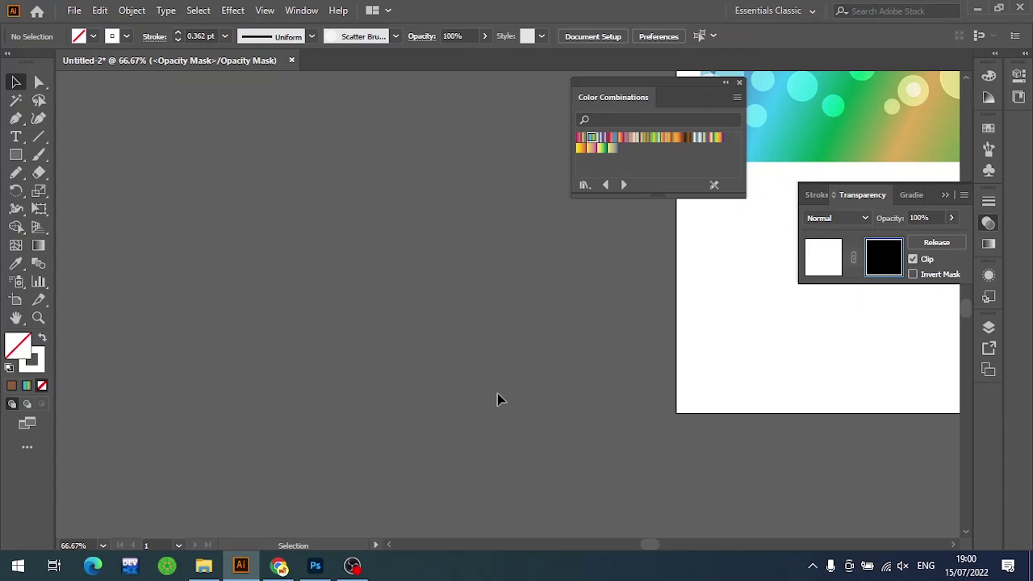
pyautogui.hotkey('ctrl', 'f')
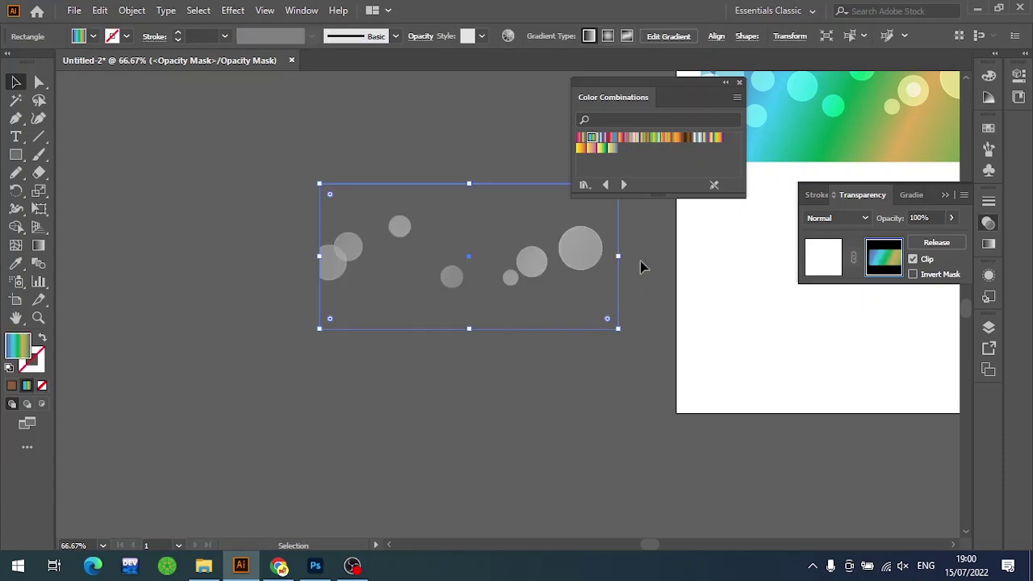
pyautogui.hotkey('ctrl', 'z')
pyautogui.hotkey('ctrl', 'z')
pyautogui.hotkey('ctrl', 'z')
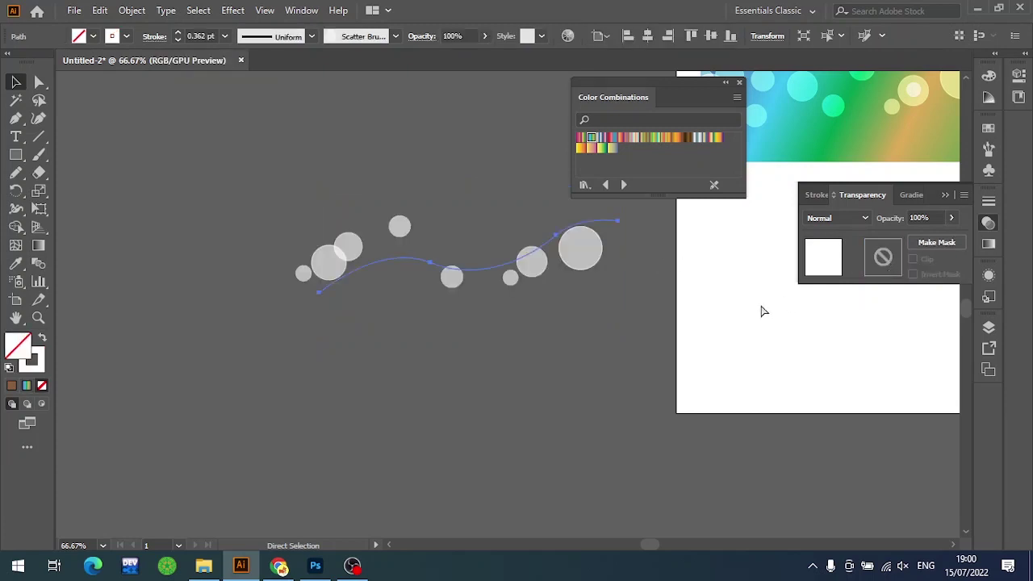
pyautogui.hotkey('ctrl', 'z')
# Cut the wavy bubble path and give the gradient rectangle a new opacity mask
pyautogui.click(494, 383)
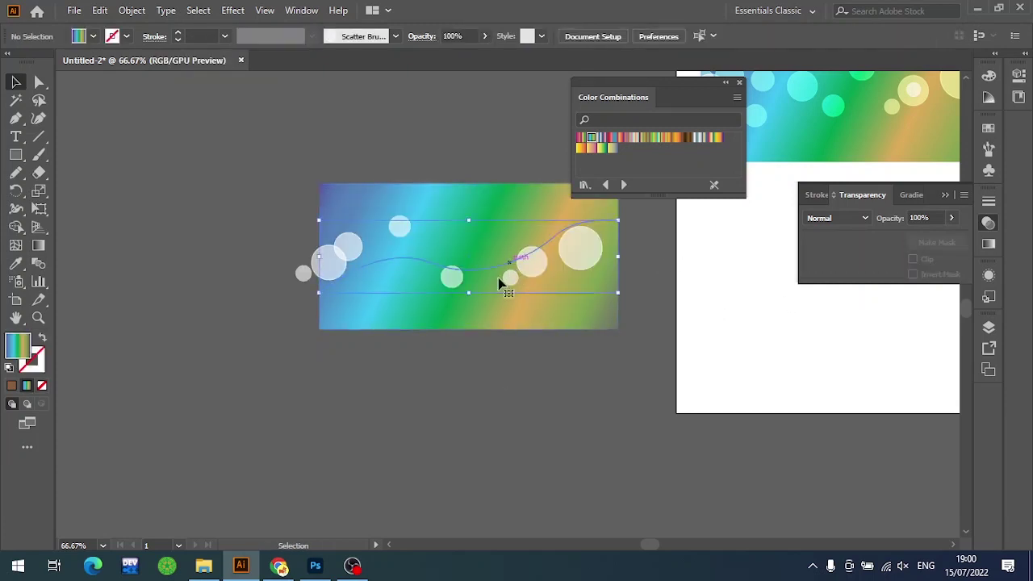
pyautogui.click(498, 276)
pyautogui.press('Delete')
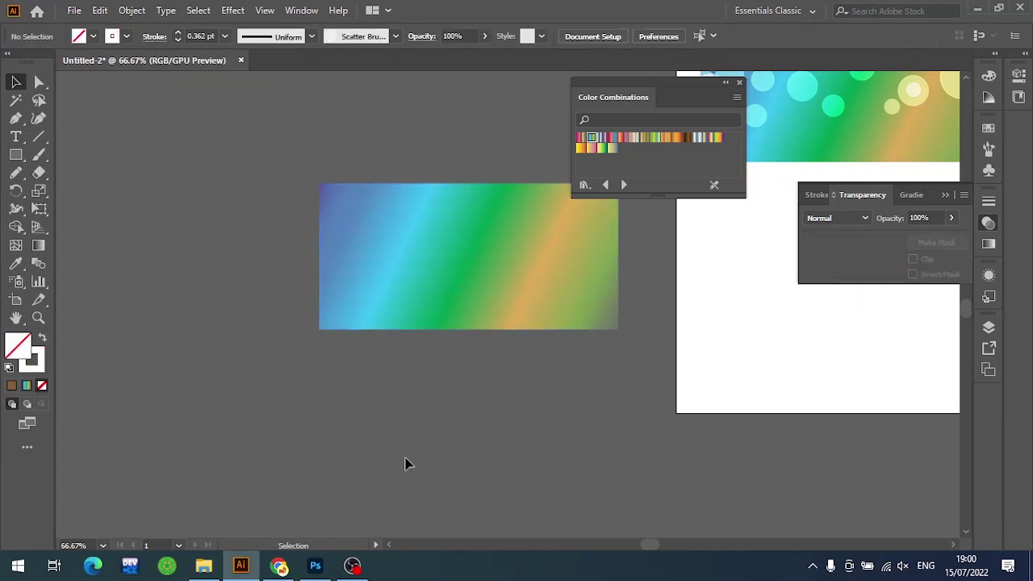
pyautogui.hotkey('ctrl', 'z')
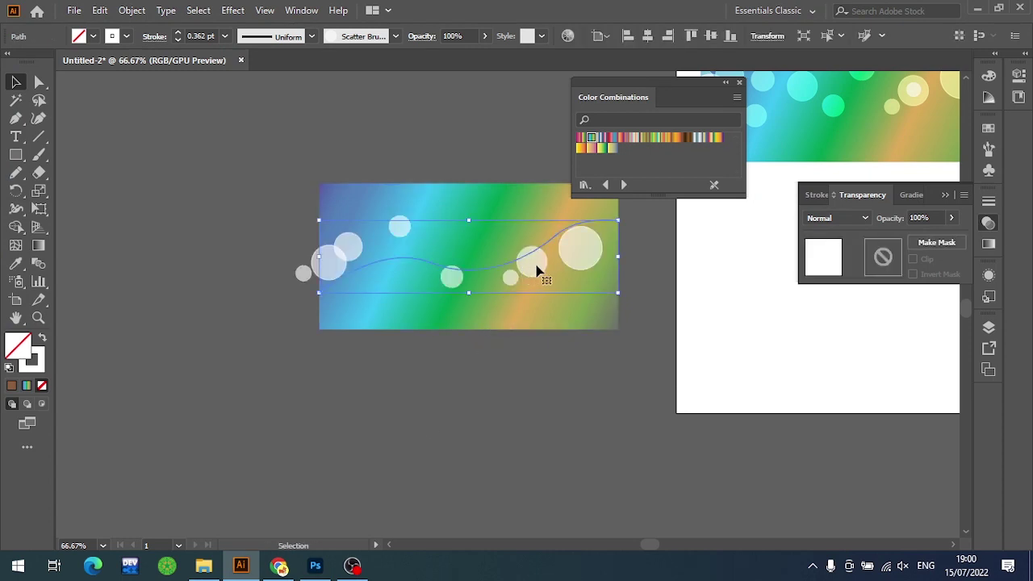
pyautogui.scroll(2, 532, 265)
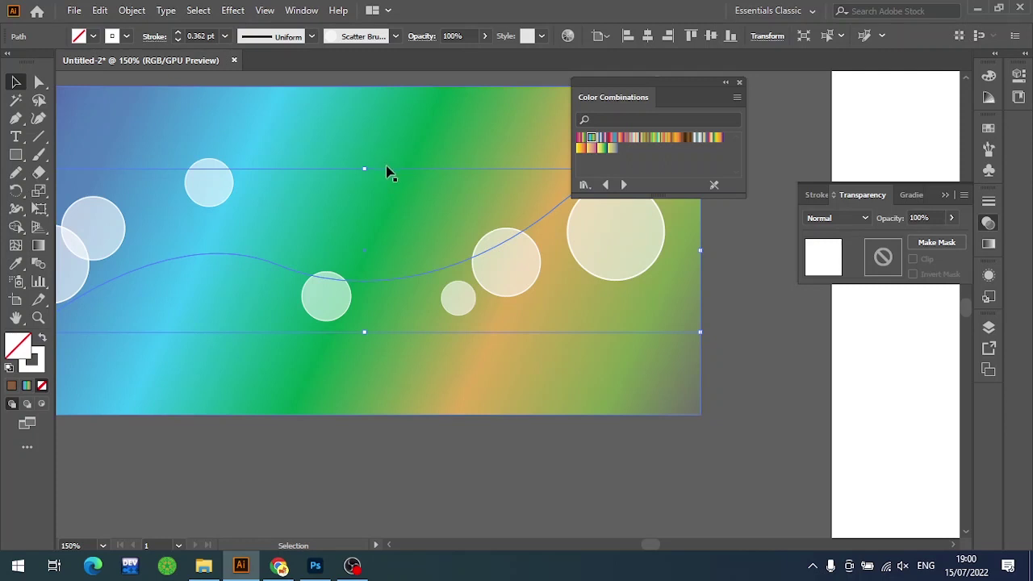
pyautogui.press('Delete')
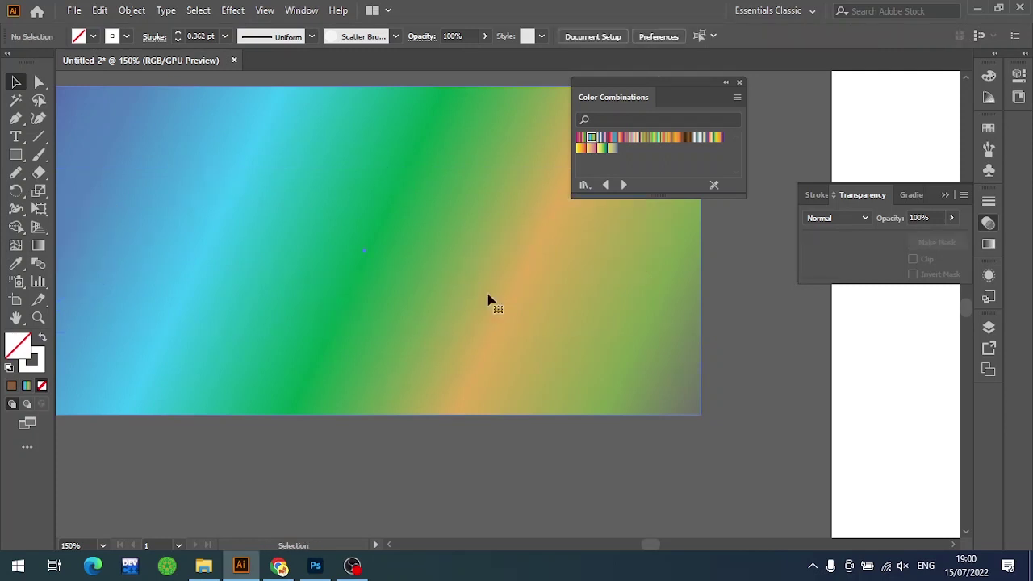
pyautogui.click(488, 300)
pyautogui.click(880, 257)
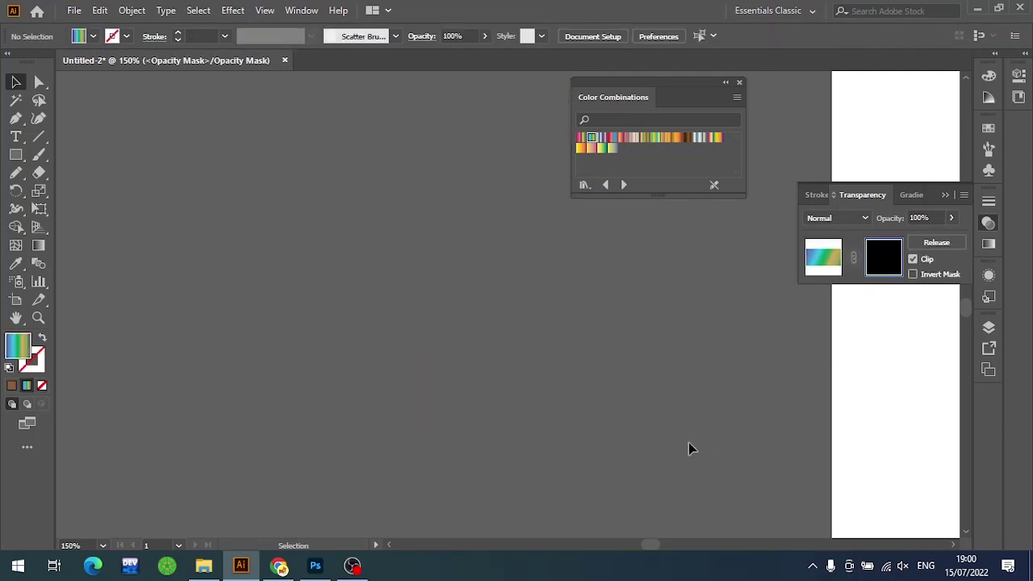
# Paste the bubble path into the rectangle's opacity mask, then return to the artwork and reselect it
pyautogui.hotkey('ctrl', 'f')
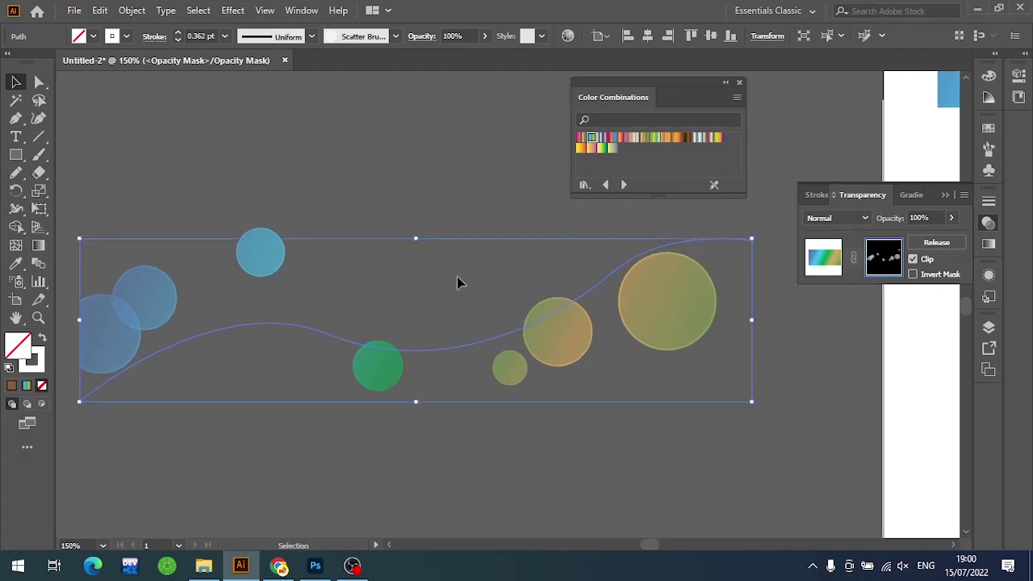
pyautogui.click(816, 256)
pyautogui.scroll(-2, 811, 322)
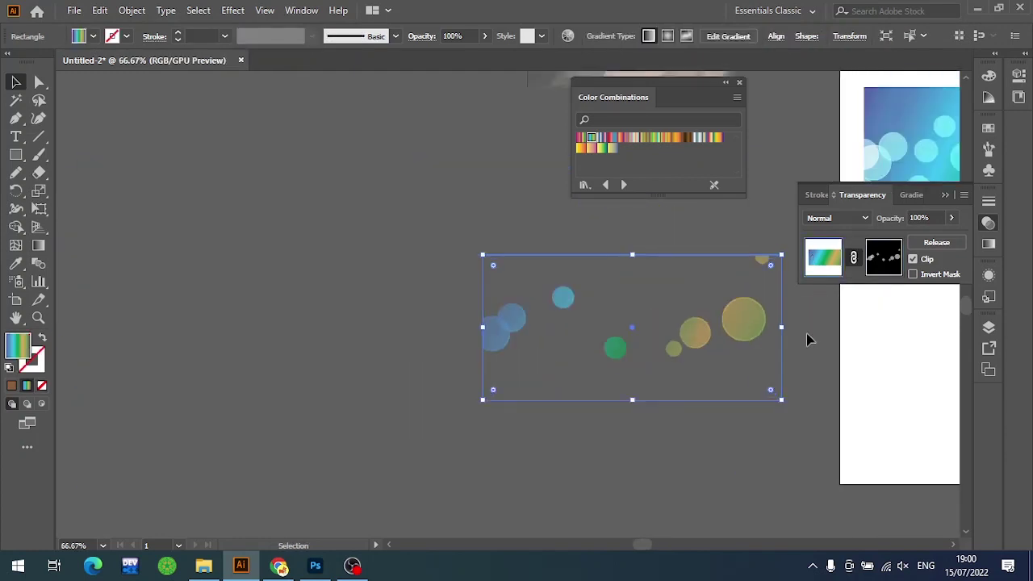
pyautogui.moveTo(806, 333); pyautogui.dragTo(532, 317)
pyautogui.click(431, 295)
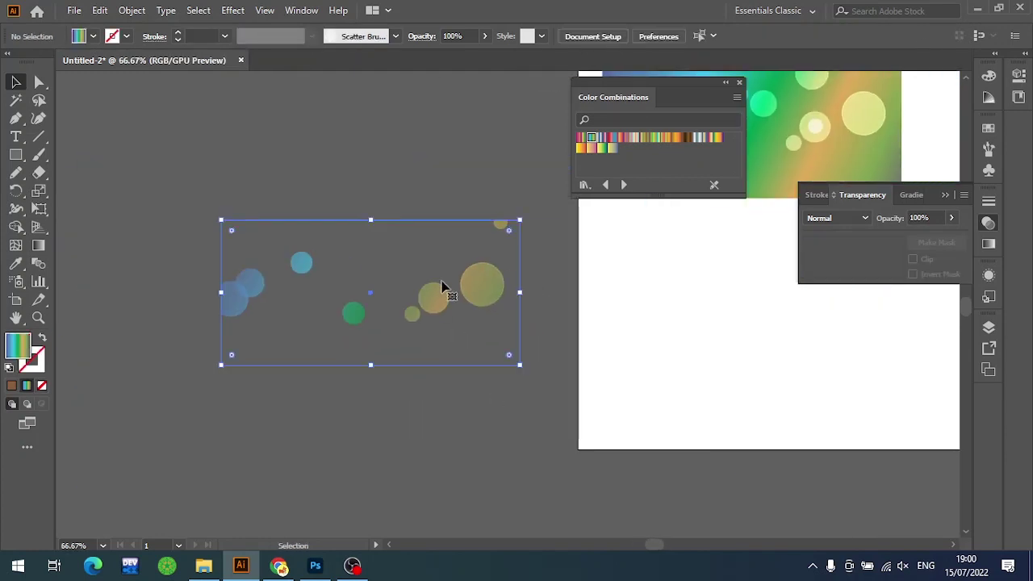
pyautogui.click(989, 129)
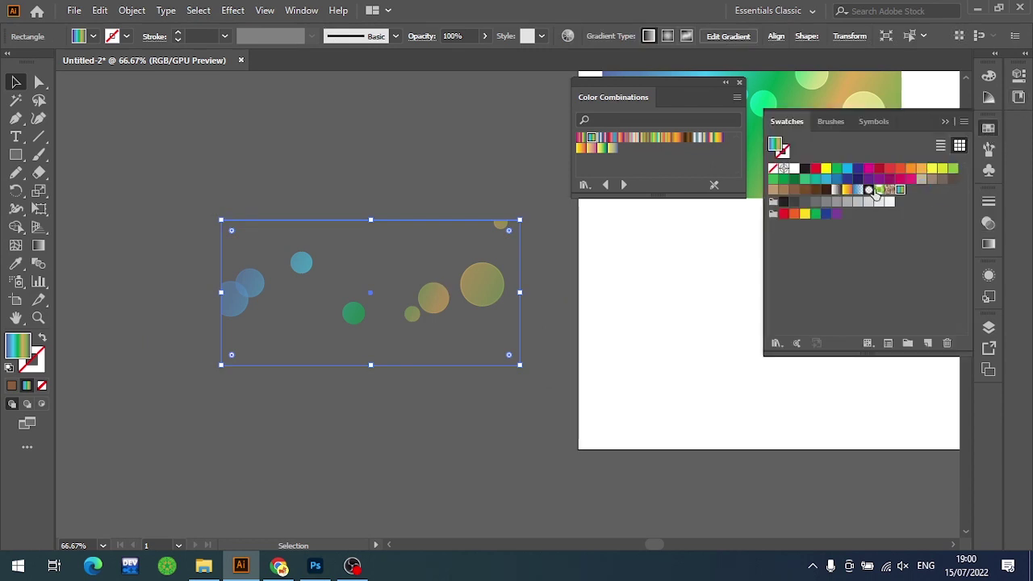
# Fill the masked circles with the yellow-orange gradient, reverse it, and move them onto the artboard
pyautogui.click(847, 191)
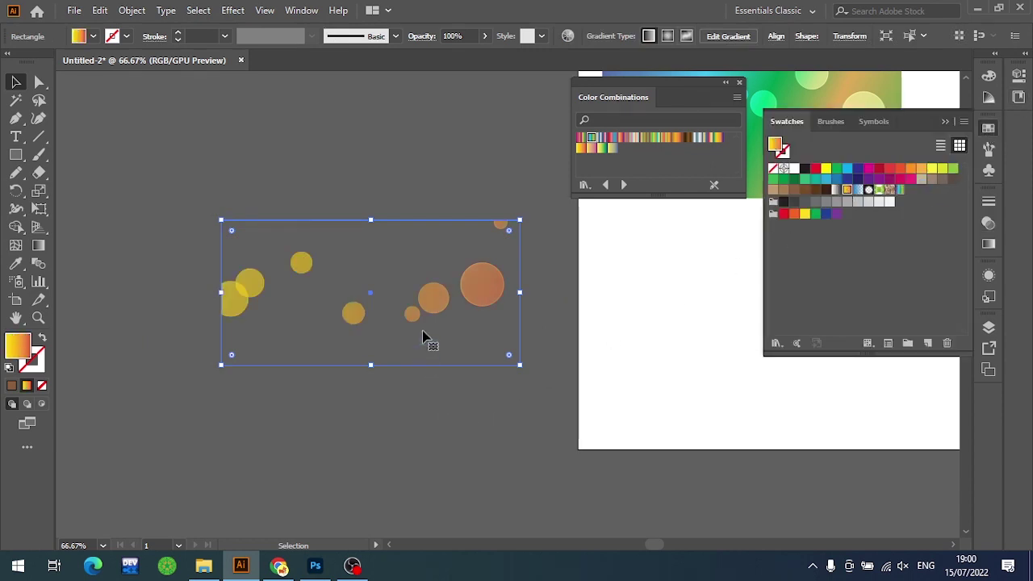
pyautogui.press('g')
pyautogui.moveTo(494, 185); pyautogui.dragTo(217, 414)
pyautogui.press('v')
pyautogui.click(404, 435)
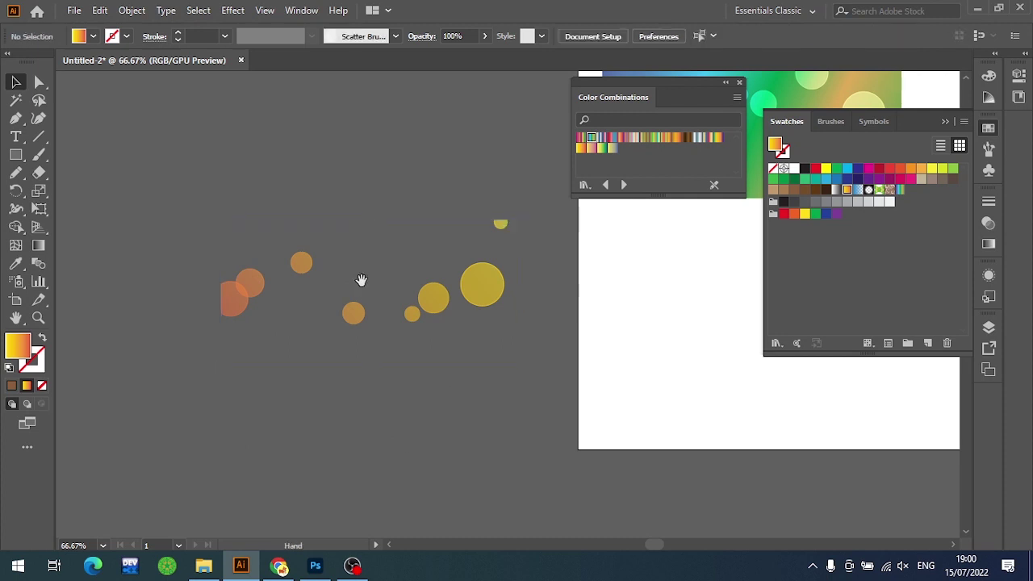
pyautogui.moveTo(427, 270)
pyautogui.mouseDown()
pyautogui.moveTo(676, 363)
pyautogui.moveTo(495, 300)
pyautogui.moveTo(552, 257)
pyautogui.mouseUp()
# Line the circles up under the top banner and select the wavy path inside its opacity mask
pyautogui.moveTo(627, 234); pyautogui.dragTo(540, 301)
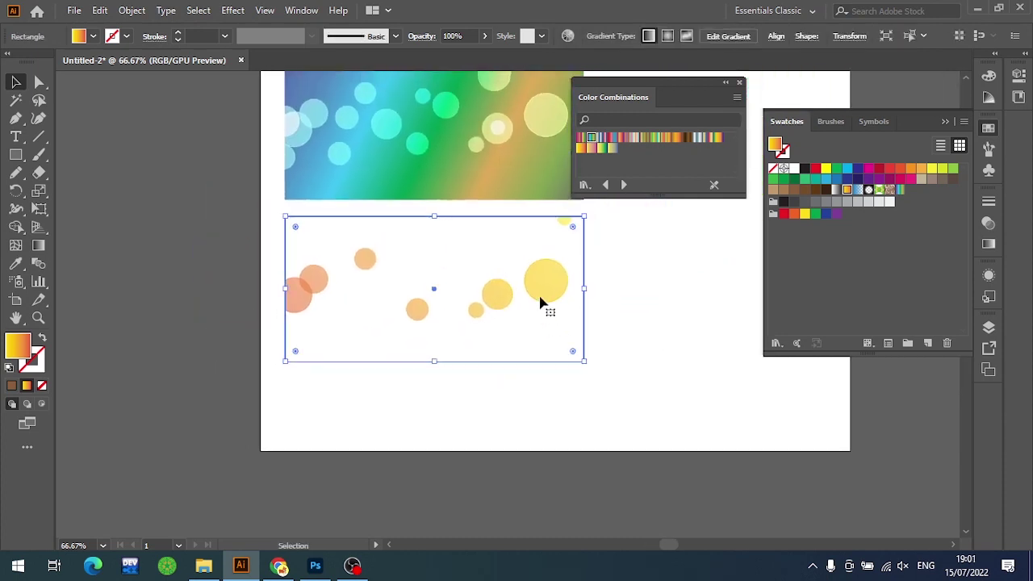
pyautogui.doubleClick(539, 300)
pyautogui.doubleClick(694, 341)
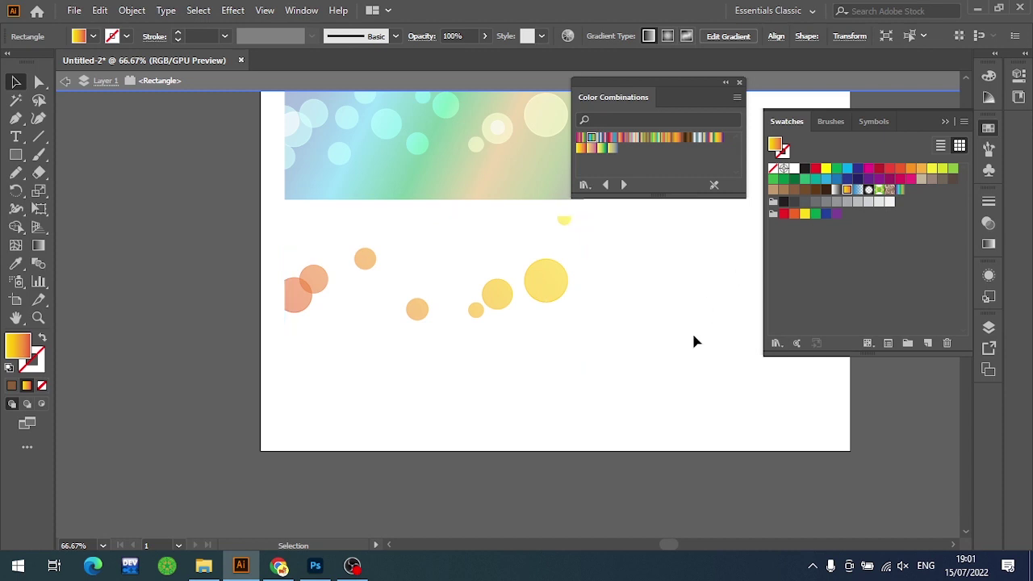
pyautogui.click(553, 291)
pyautogui.click(976, 230)
pyautogui.click(987, 224)
pyautogui.click(883, 256)
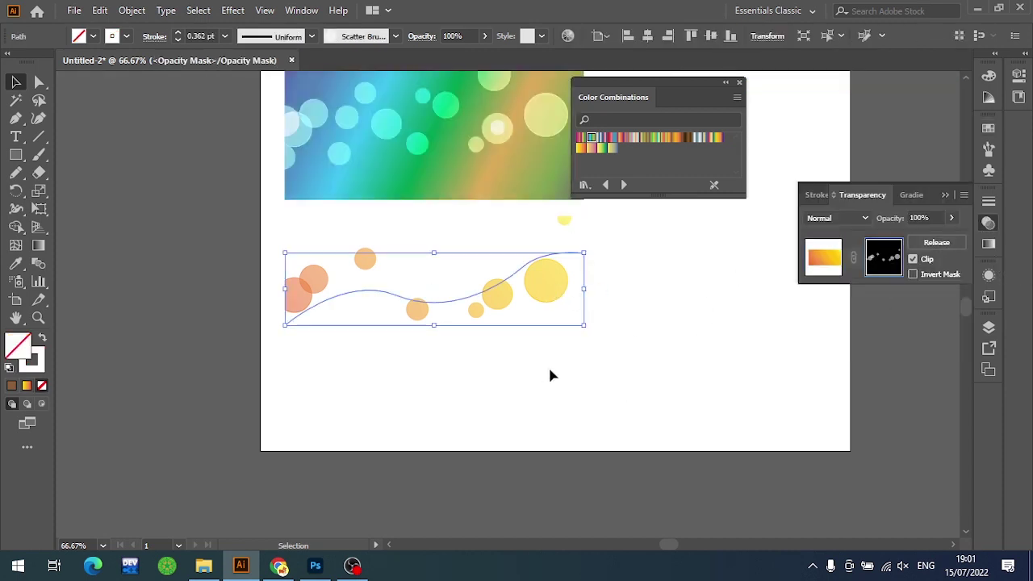
pyautogui.hotkey('ctrl', 'shift', 'a')
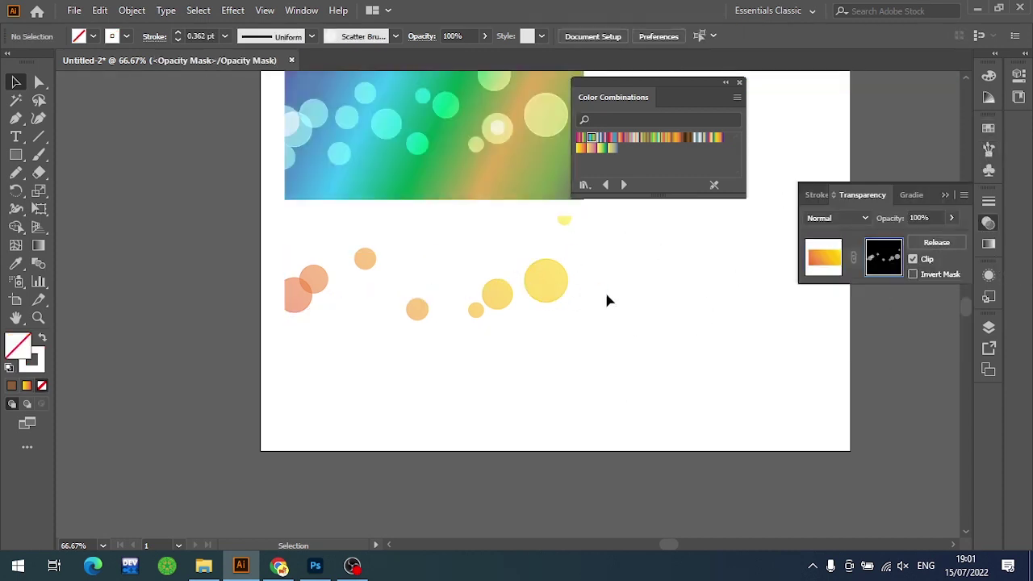
pyautogui.click(358, 292)
# Reapply Scatter Brush 1 four times to reshuffle the orange-yellow circles
pyautogui.click(988, 150)
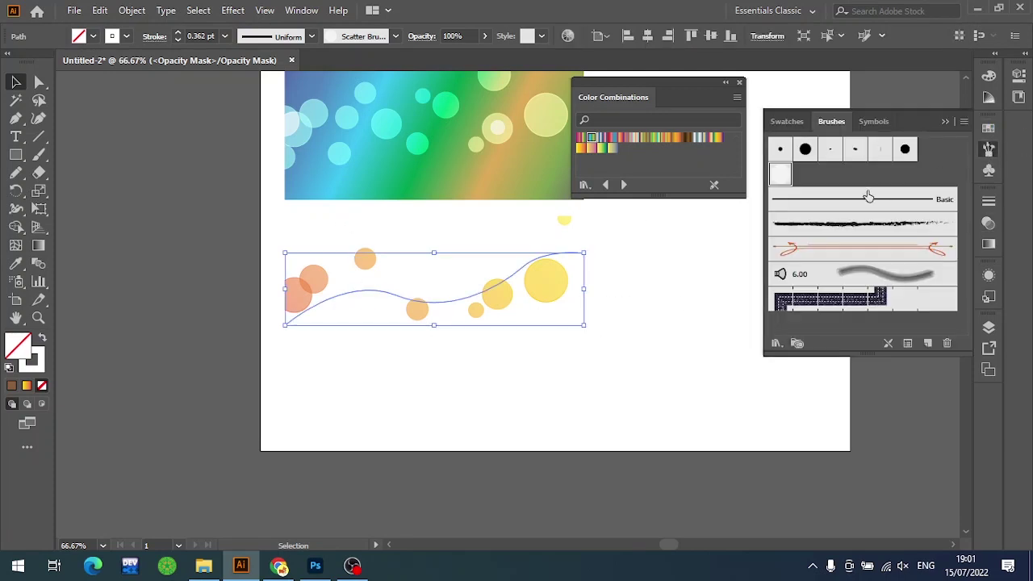
pyautogui.click(782, 176)
pyautogui.click(782, 176)
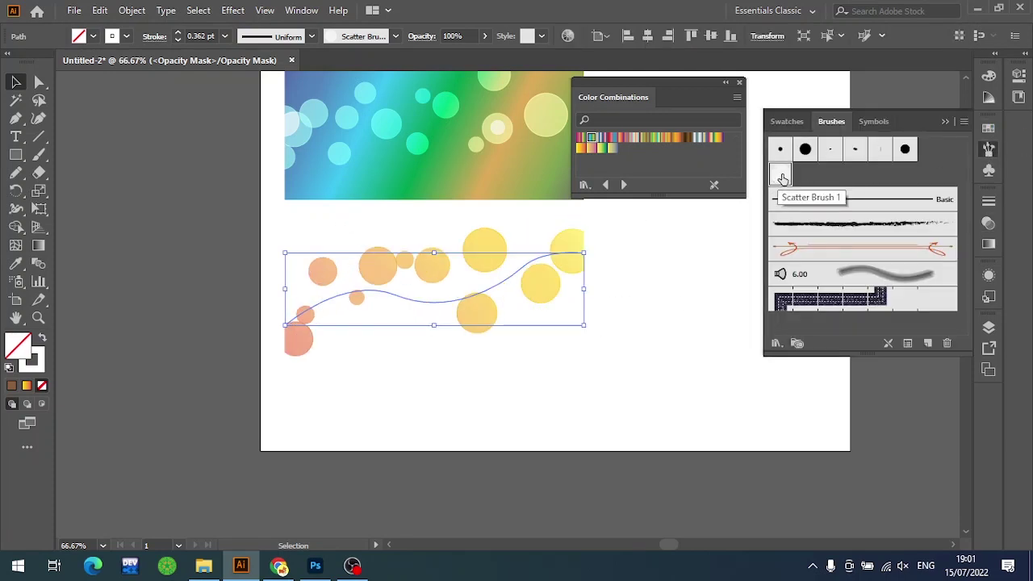
pyautogui.click(782, 176)
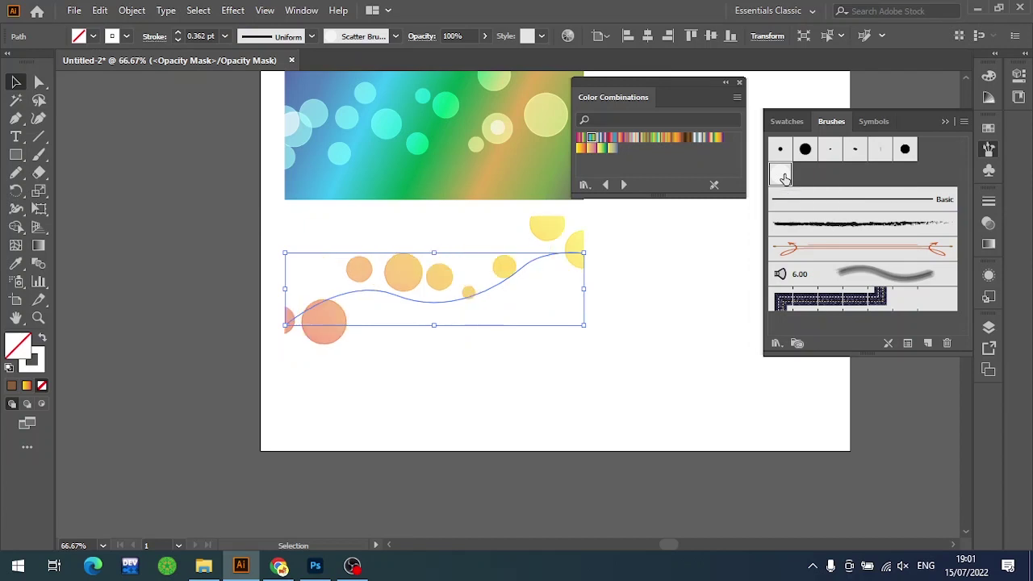
pyautogui.click(774, 177)
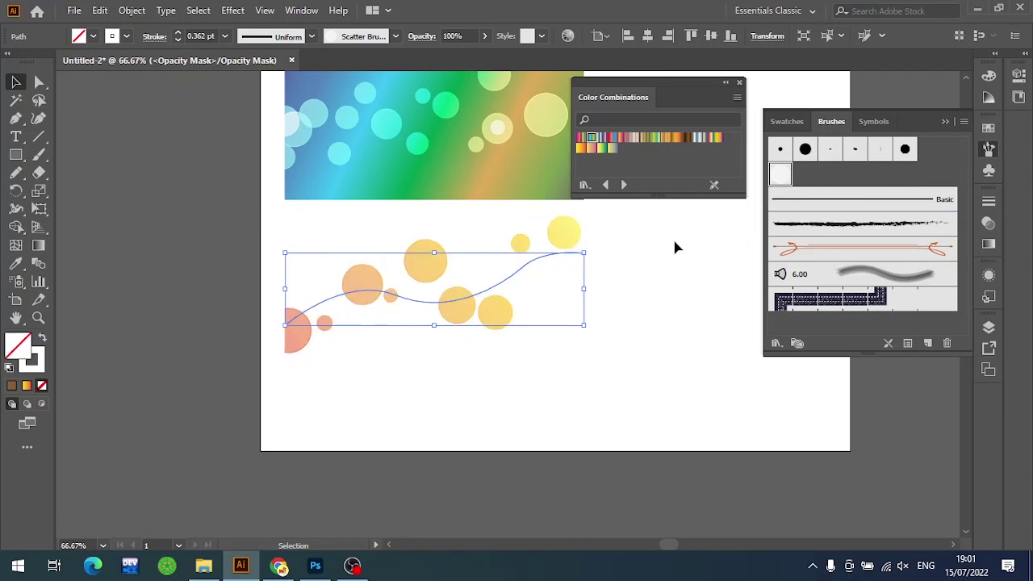
pyautogui.click(946, 122)
pyautogui.click(988, 222)
# Exit opacity mask editing and scale both banners down together
pyautogui.click(824, 270)
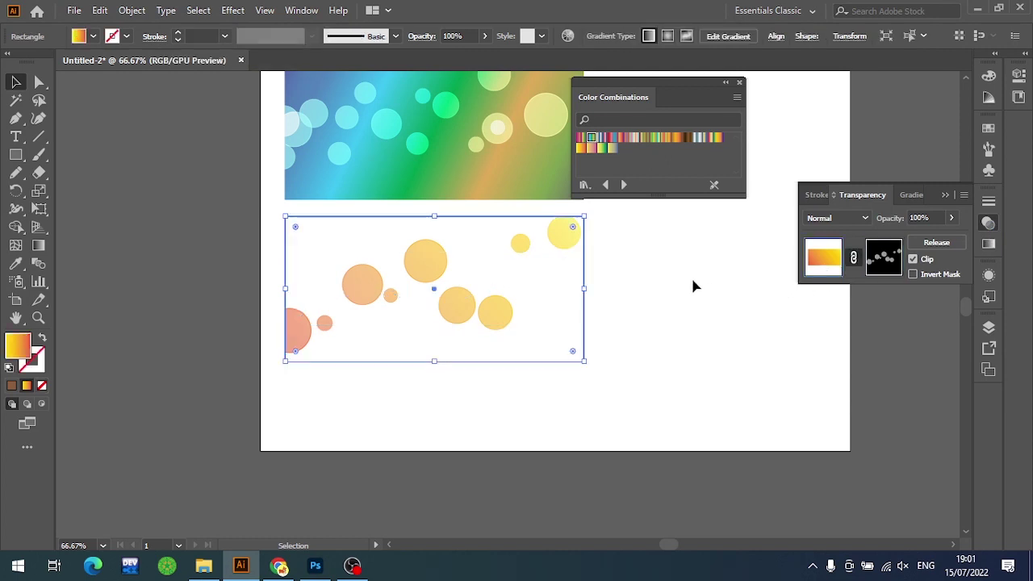
pyautogui.click(694, 266)
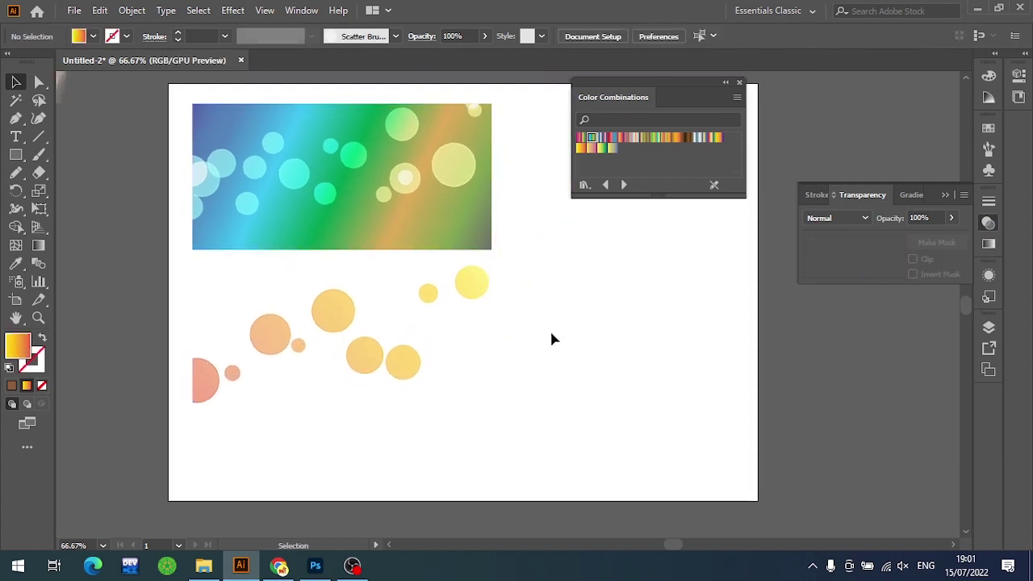
pyautogui.click(474, 316)
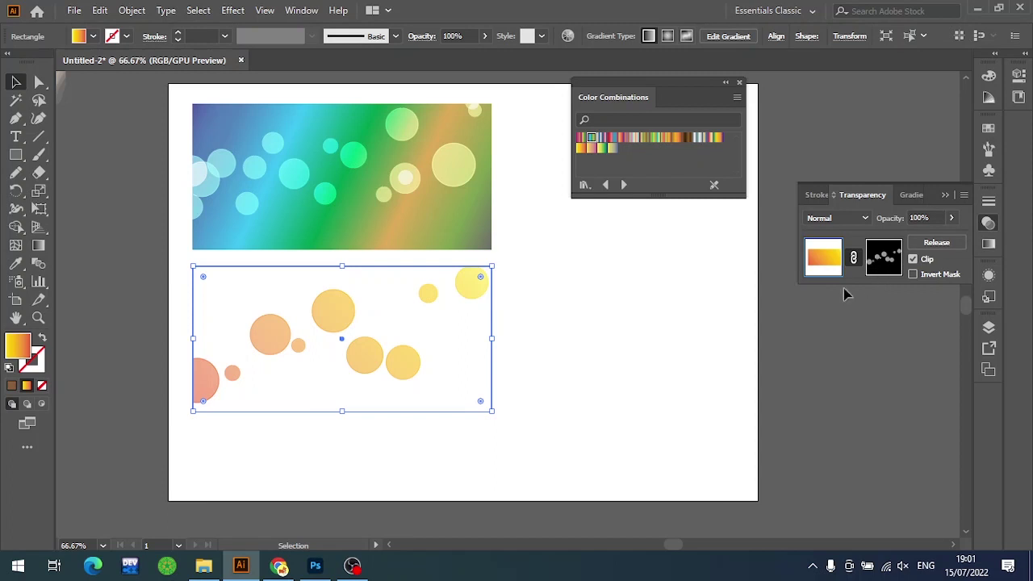
pyautogui.moveTo(637, 301)
pyautogui.mouseDown()
pyautogui.moveTo(666, 318)
pyautogui.moveTo(623, 401)
pyautogui.mouseUp()
pyautogui.click(626, 324)
pyautogui.scroll(-1, 624, 314)
pyautogui.moveTo(257, 171)
pyautogui.mouseDown()
pyautogui.moveTo(576, 410)
pyautogui.moveTo(546, 422)
pyautogui.moveTo(482, 360)
pyautogui.mouseUp()
pyautogui.click(607, 320)
# Alt-drag a copy of the plain gradient rectangle to the right of the first banner
pyautogui.moveTo(564, 283); pyautogui.dragTo(520, 306)
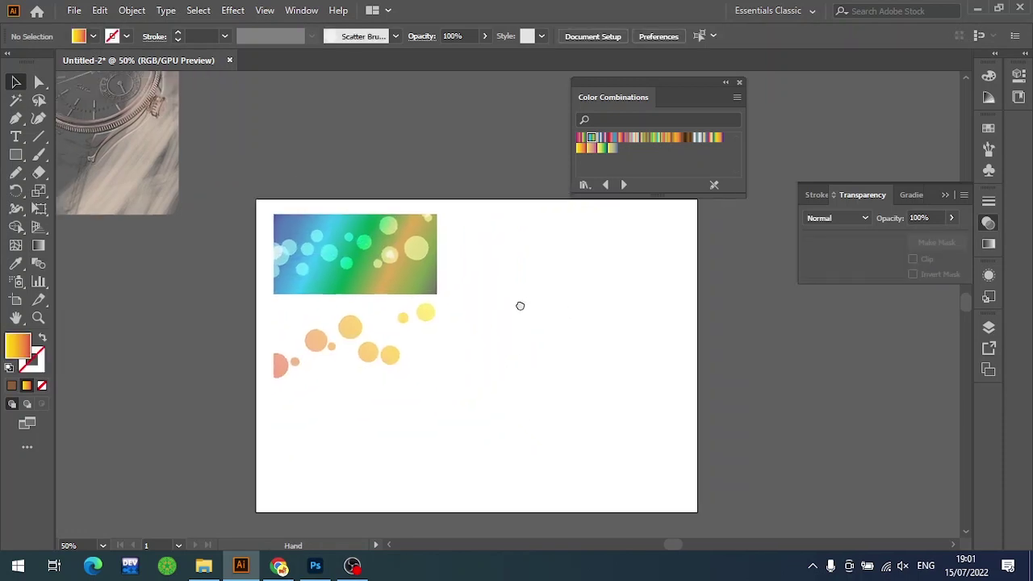
pyautogui.scroll(1, 524, 295)
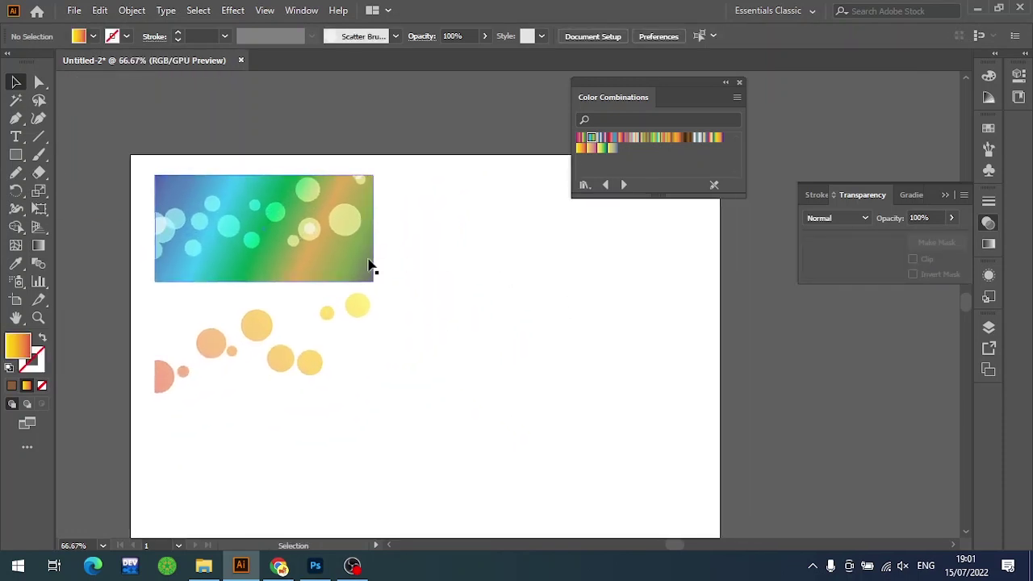
pyautogui.moveTo(352, 262); pyautogui.dragTo(587, 282)
# Place the c700x420 portrait photo onto the copied gradient rectangle
pyautogui.click(739, 83)
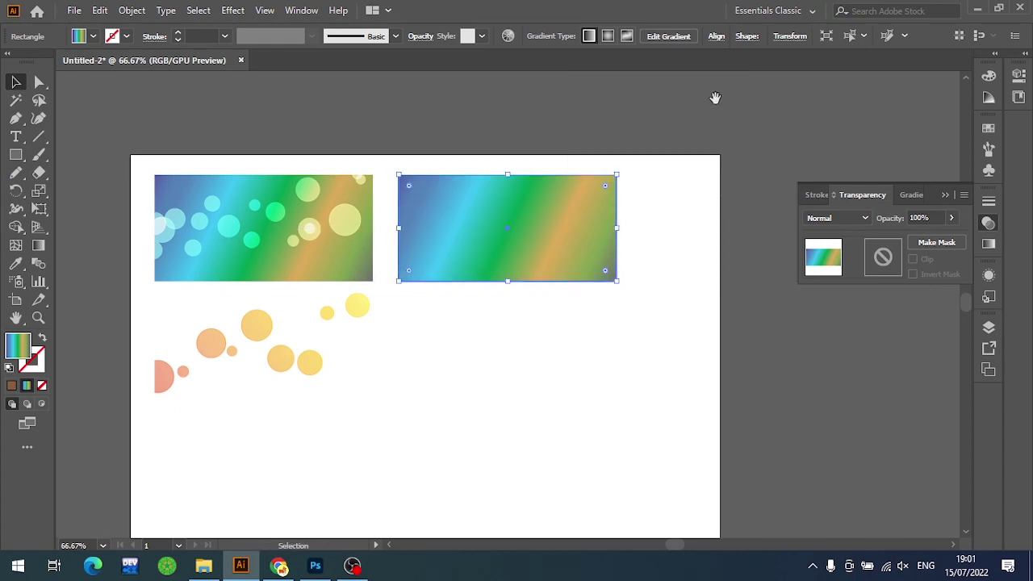
pyautogui.scroll(1, 539, 284)
pyautogui.click(722, 133)
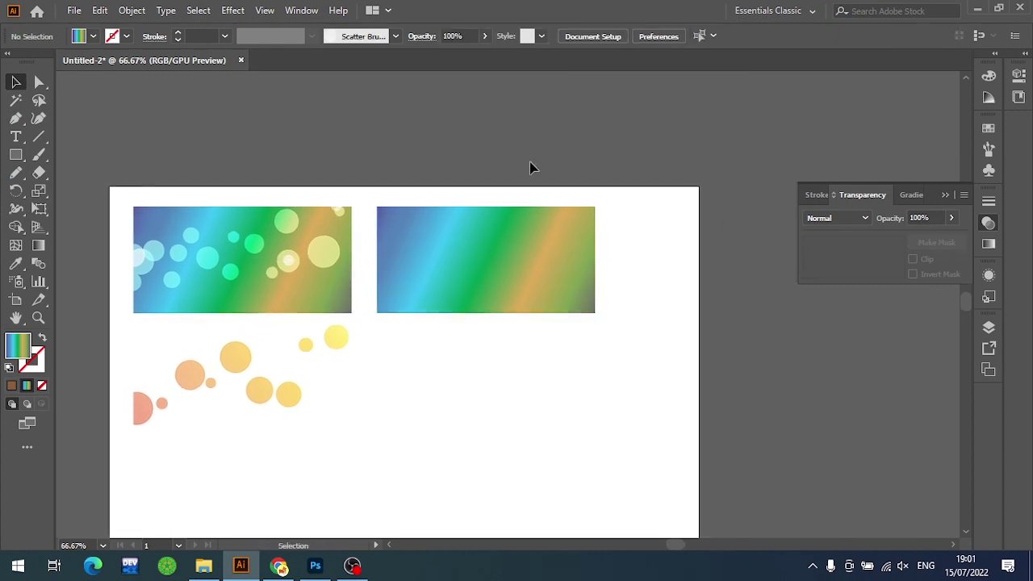
pyautogui.click(74, 10)
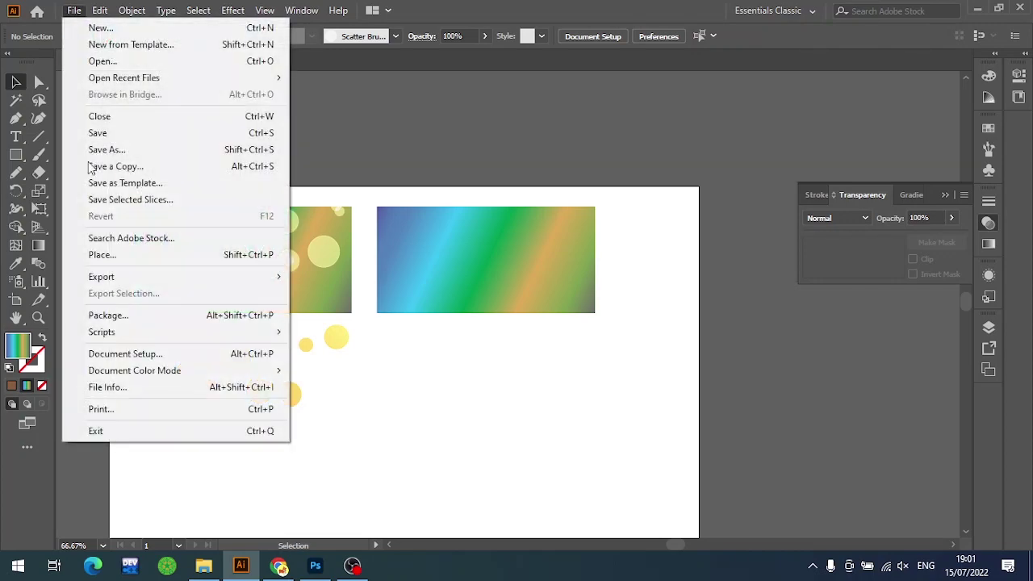
pyautogui.click(112, 314)
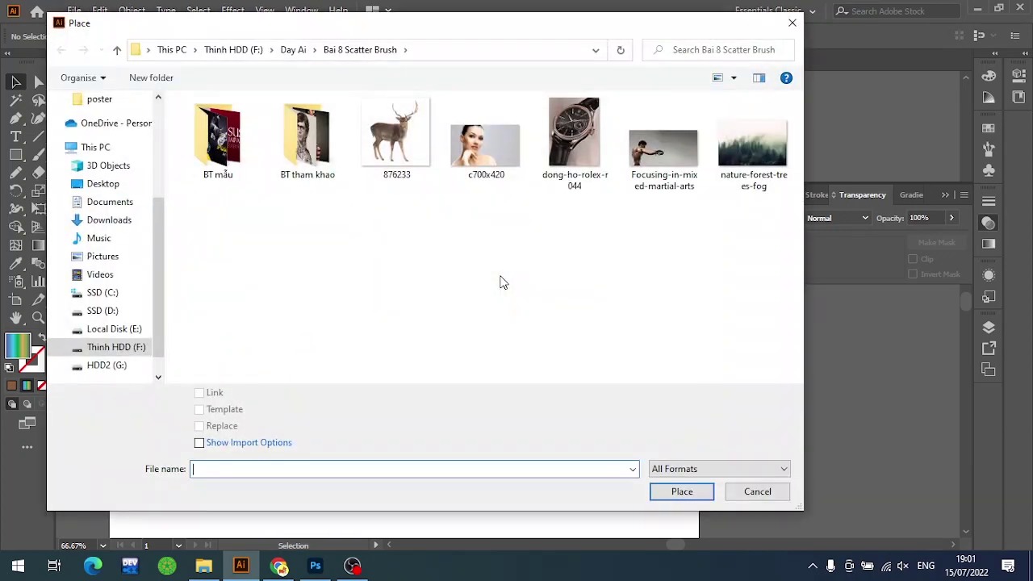
pyautogui.click(485, 142)
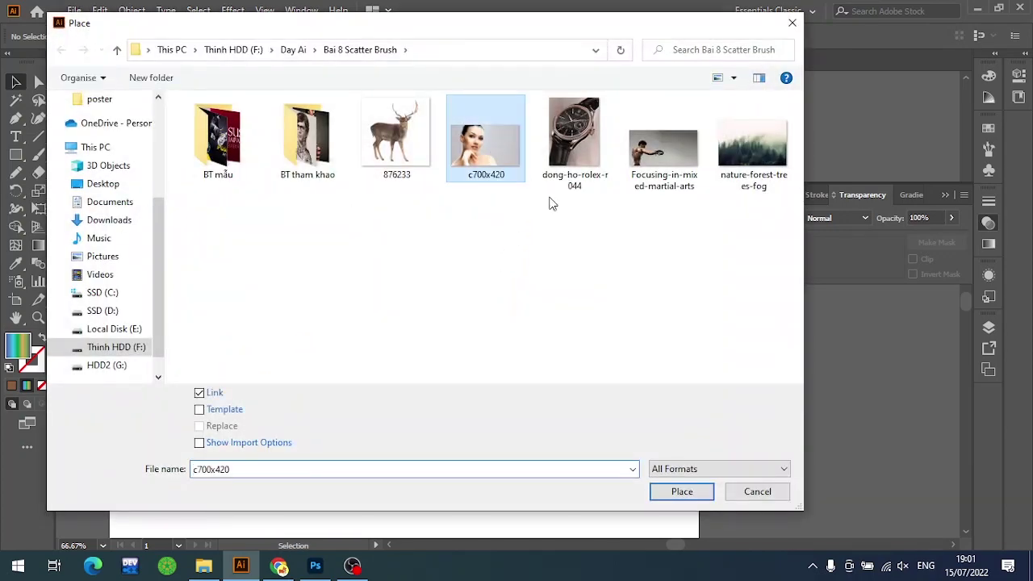
pyautogui.click(684, 489)
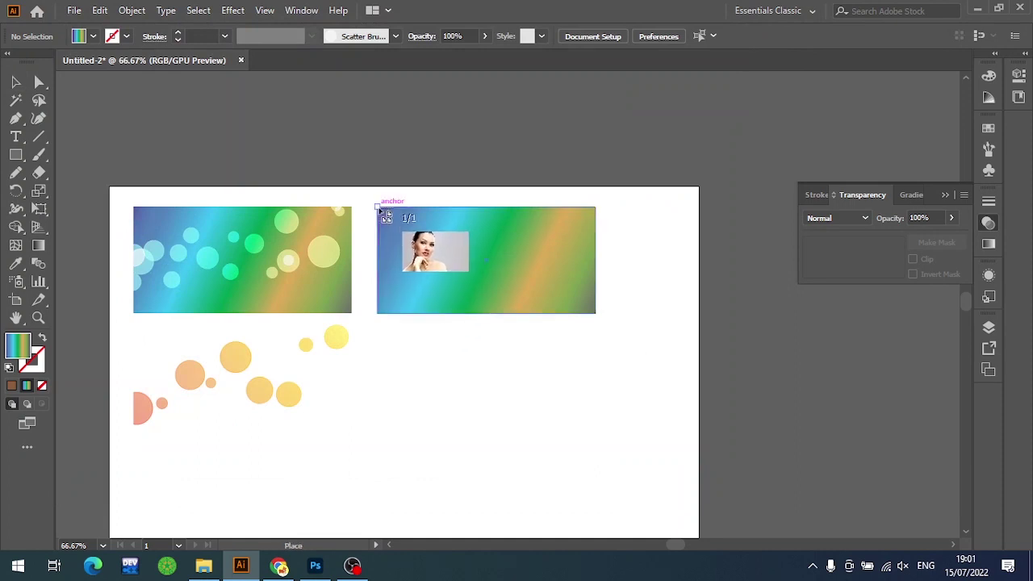
pyautogui.click(565, 320)
# Select the placed portrait and zoom in to bring it fully into view
pyautogui.click(668, 328)
pyautogui.scroll(2, 647, 305)
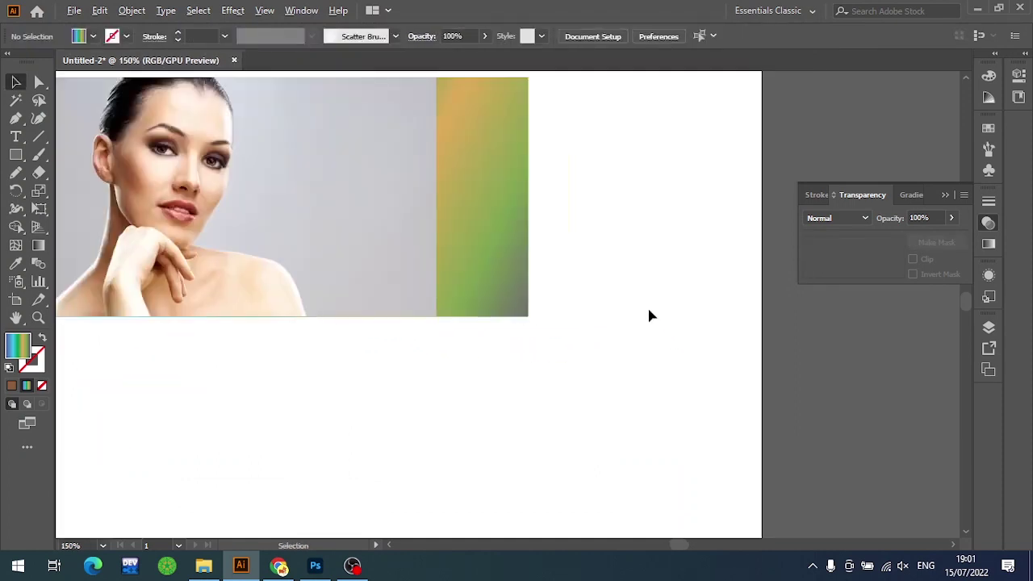
pyautogui.scroll(2, 650, 315)
pyautogui.hscroll(-3, 649, 315)
pyautogui.click(484, 339)
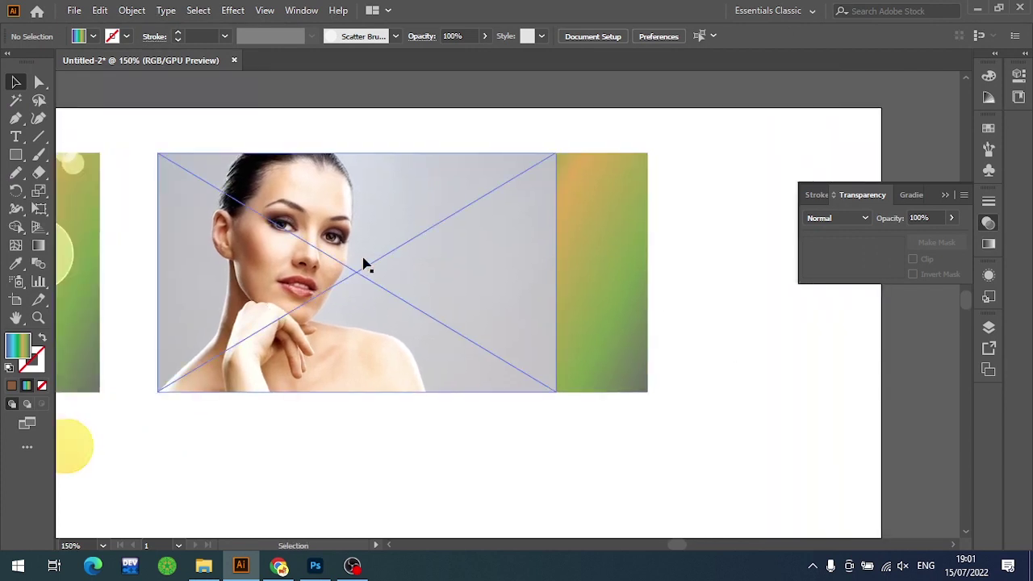
pyautogui.moveTo(363, 264); pyautogui.dragTo(463, 277)
pyautogui.scroll(1, 409, 283)
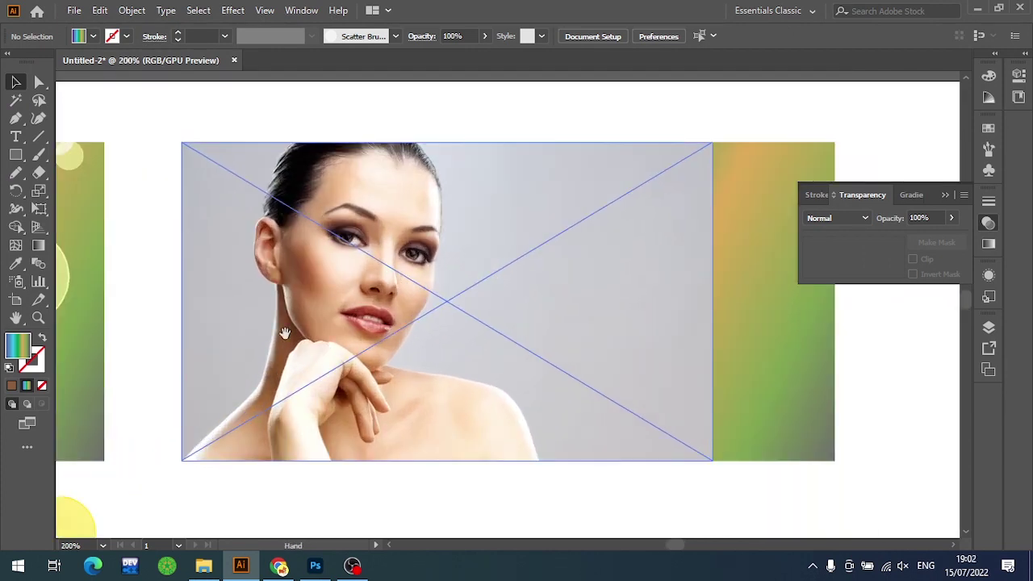
pyautogui.moveTo(284, 333); pyautogui.dragTo(413, 247)
# Start an unfilled Pen outline at the photo's lower-left corner, tracing the shoulder and neck up to the ear
pyautogui.press('p')
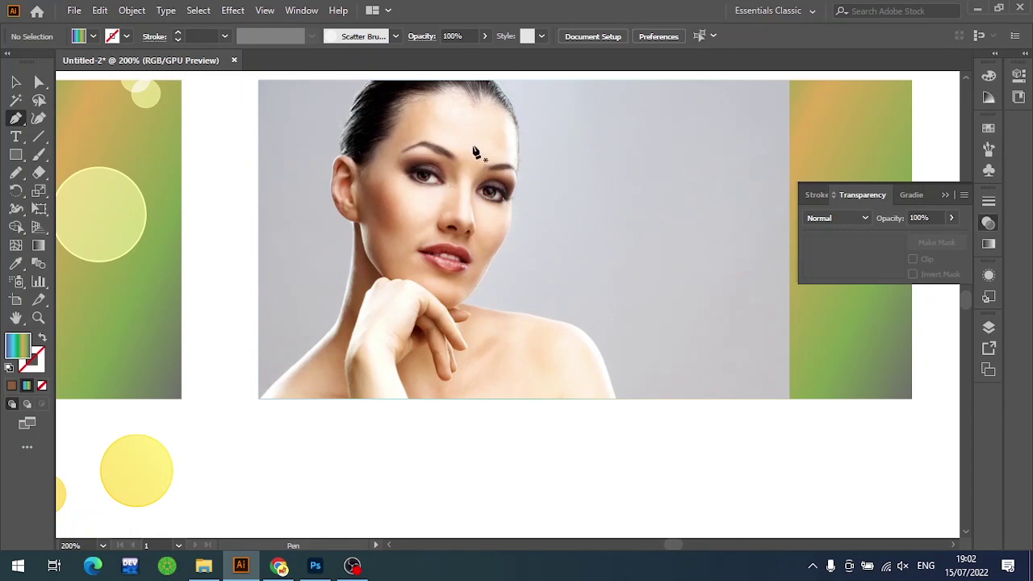
pyautogui.scroll(1, 313, 361)
pyautogui.scroll(1, 254, 409)
pyautogui.scroll(1, 178, 380)
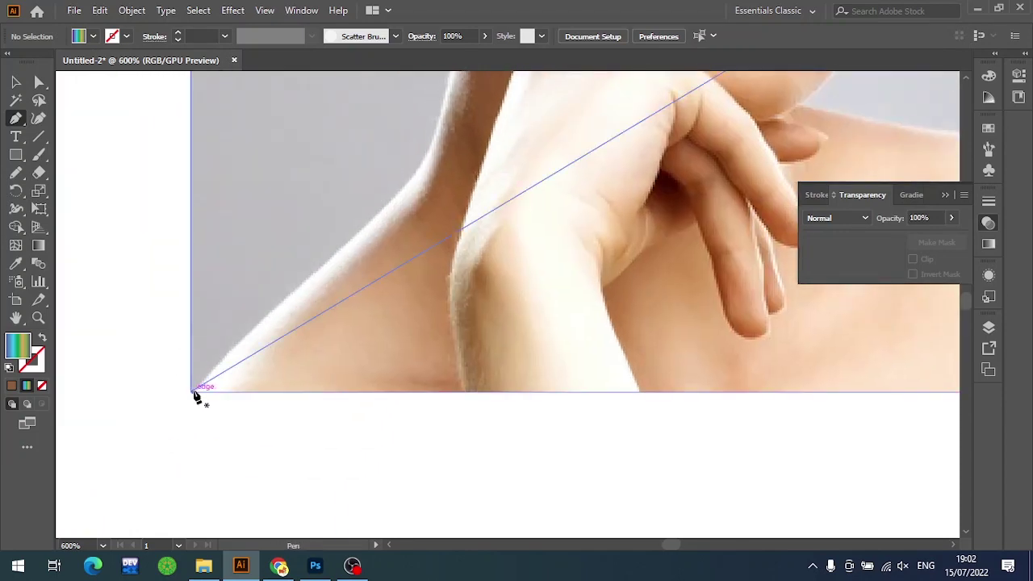
pyautogui.click(192, 393)
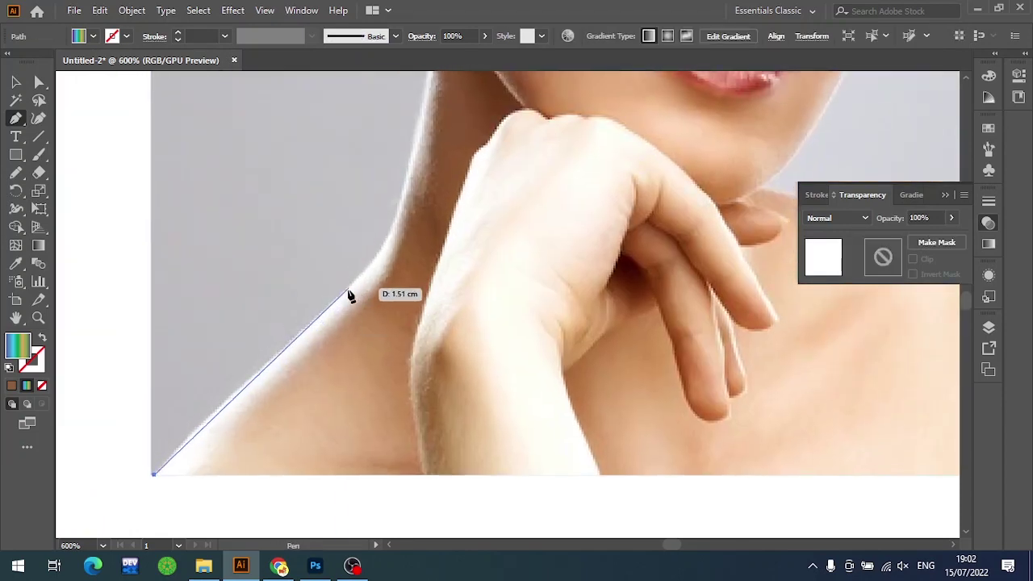
pyautogui.moveTo(265, 364); pyautogui.dragTo(291, 353)
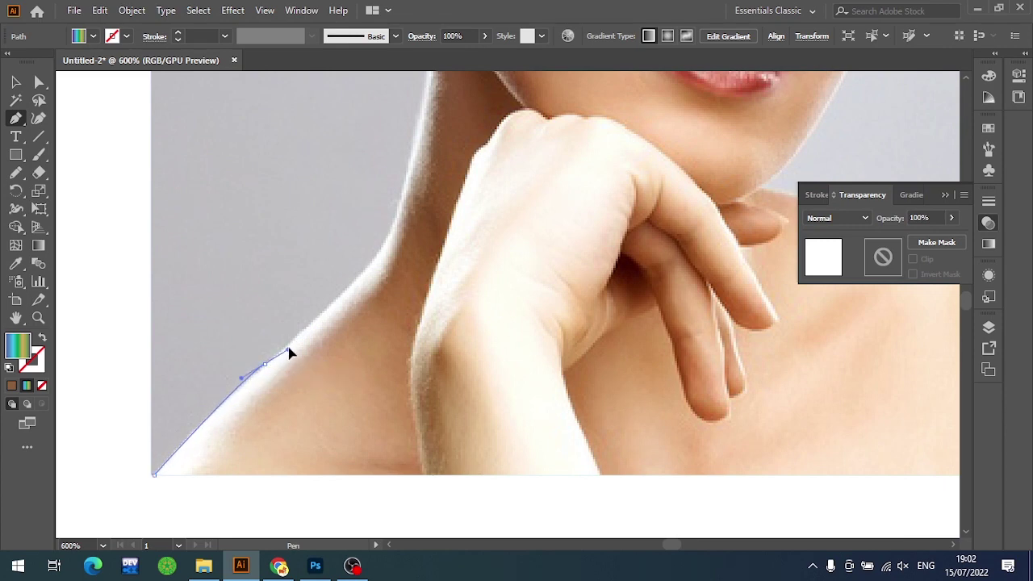
pyautogui.click(265, 363)
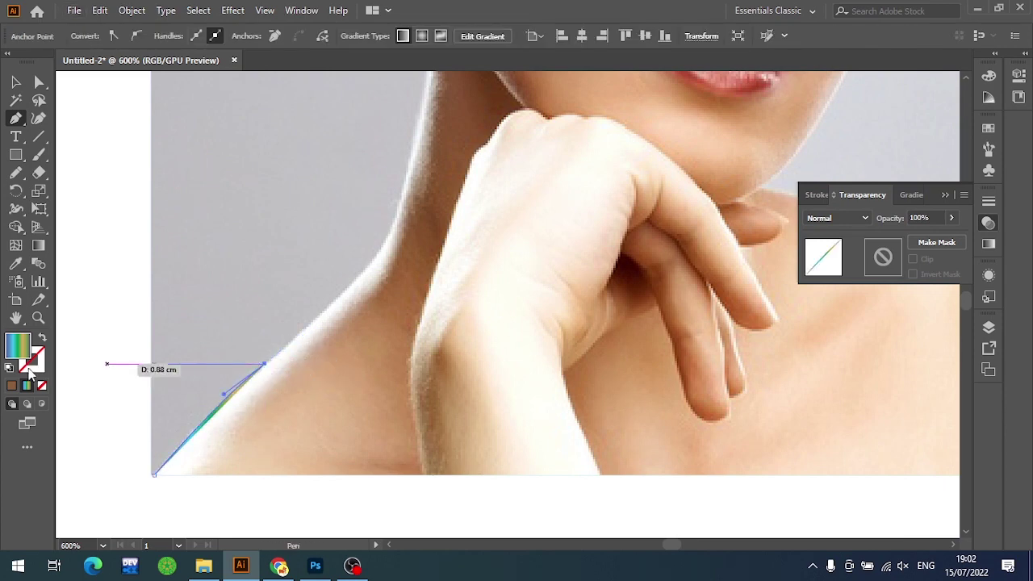
pyautogui.click(43, 385)
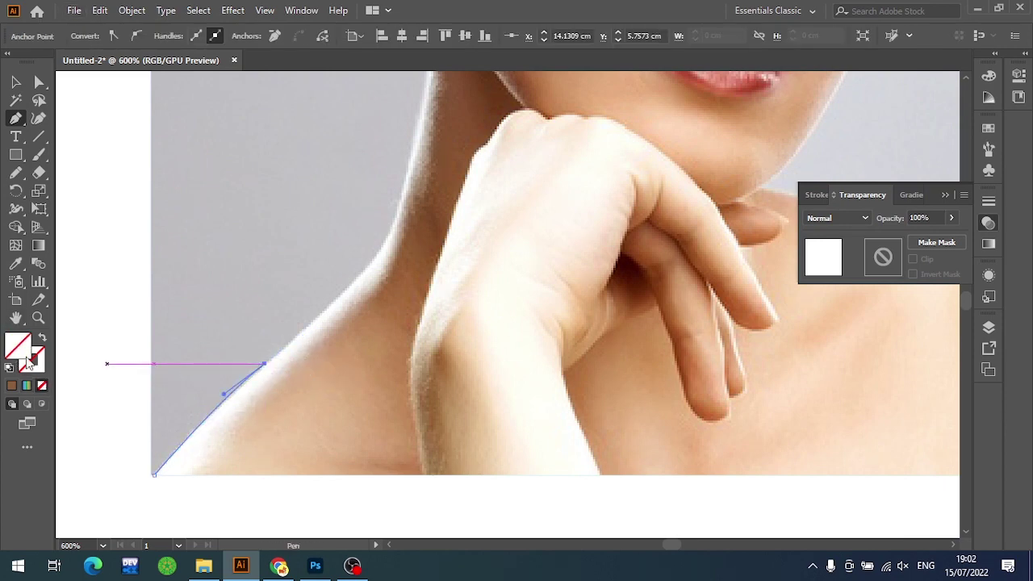
pyautogui.click(367, 267)
pyautogui.moveTo(449, 211); pyautogui.dragTo(416, 340)
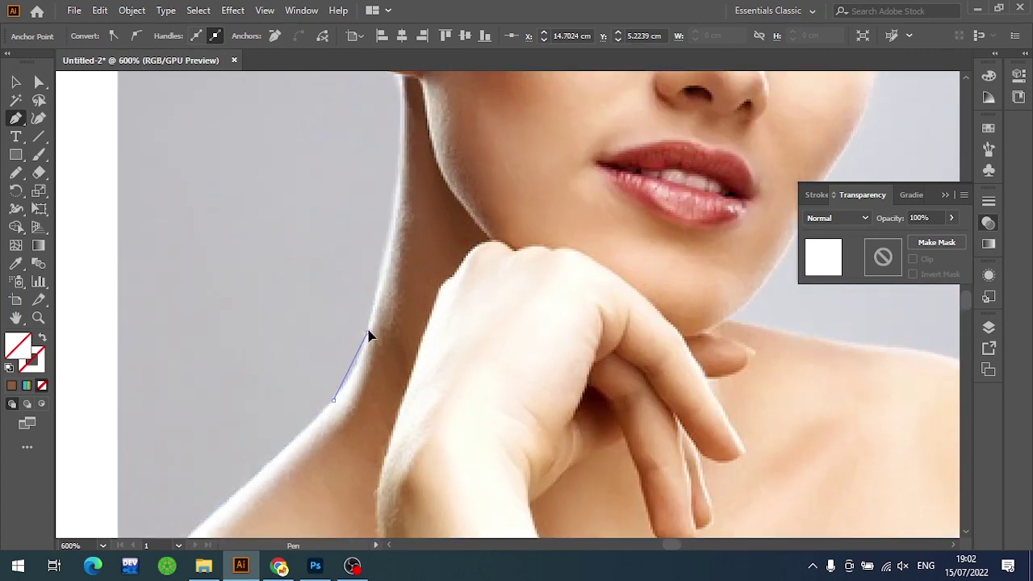
pyautogui.click(379, 294)
pyautogui.moveTo(387, 93)
pyautogui.mouseDown()
pyautogui.moveTo(355, 266)
pyautogui.moveTo(355, 177)
pyautogui.mouseUp()
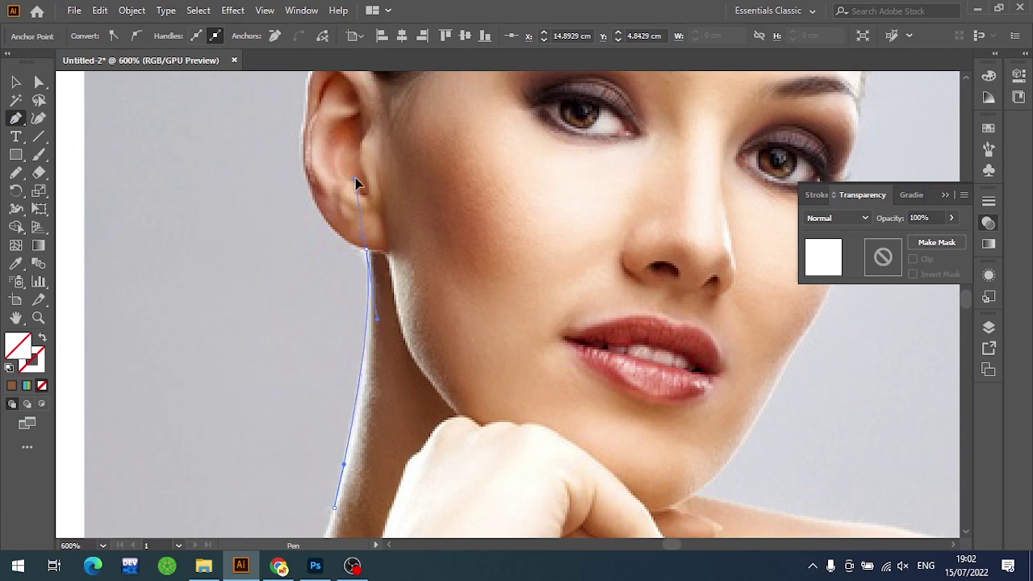
pyautogui.click(366, 253)
# Continue the outline around the ear rim and along the hairline over the top of the head
pyautogui.scroll(4, 375, 306)
pyautogui.keyDown('alt'); pyautogui.scroll(2, 358, 362); pyautogui.keyUp('alt')
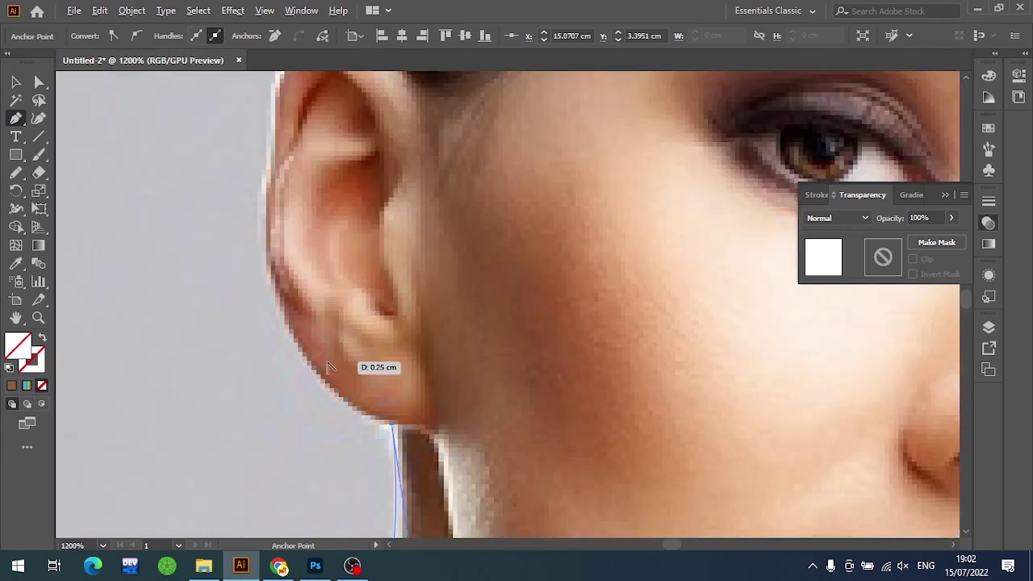
pyautogui.moveTo(296, 334); pyautogui.dragTo(281, 275)
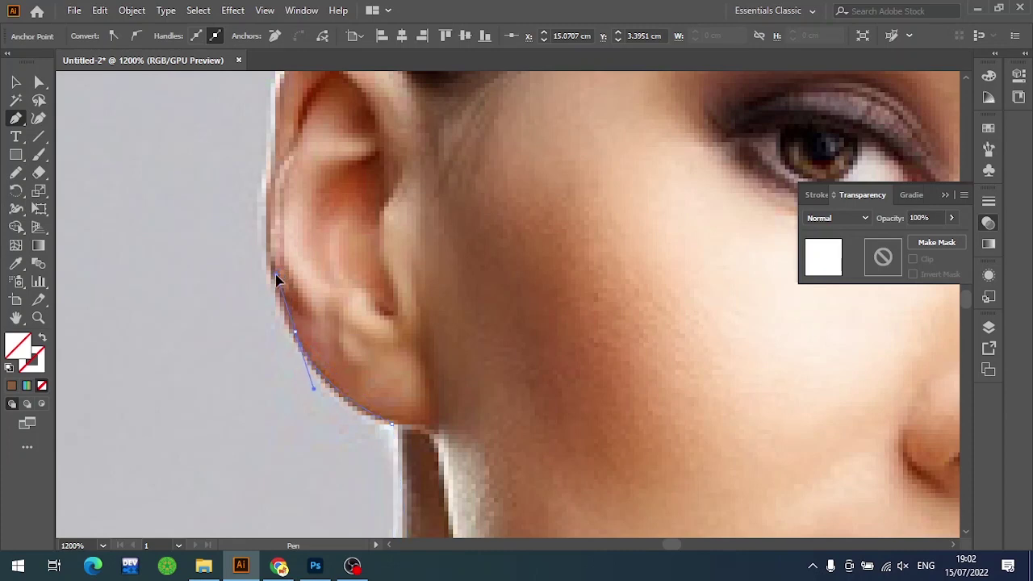
pyautogui.scroll(2, 307, 334)
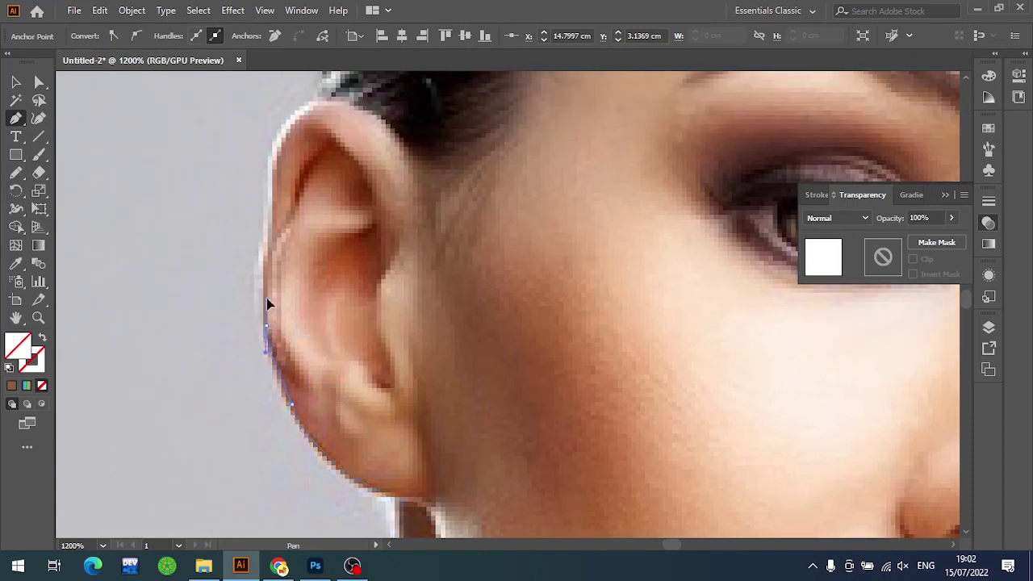
pyautogui.moveTo(266, 230)
pyautogui.mouseDown()
pyautogui.moveTo(280, 193)
pyautogui.moveTo(280, 260)
pyautogui.mouseUp()
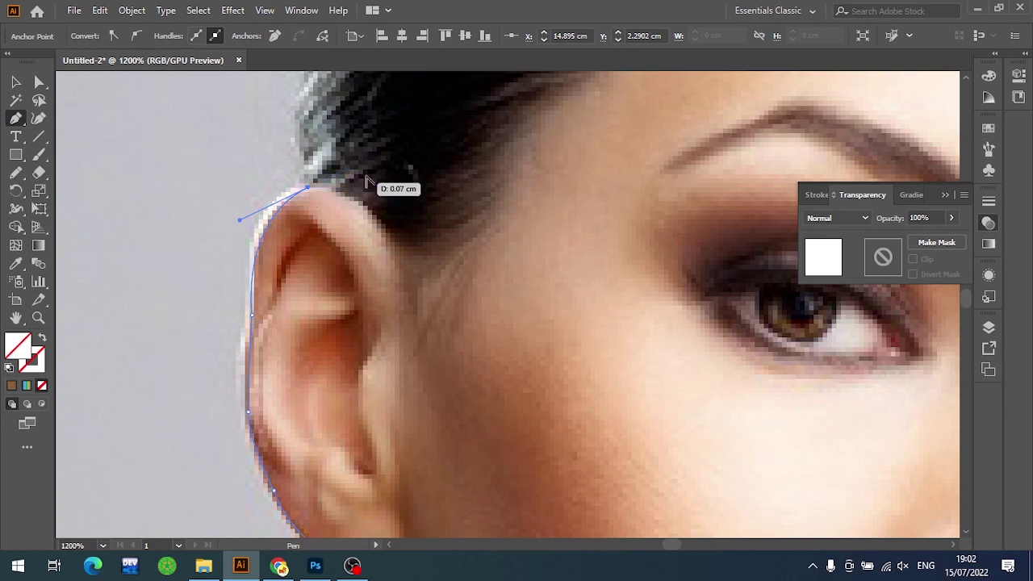
pyautogui.hotkey('ctrl', '-')
pyautogui.hotkey('ctrl', '-')
pyautogui.hotkey('ctrl', '-')
pyautogui.hotkey('ctrl', '+')
pyautogui.hotkey('ctrl', '+')
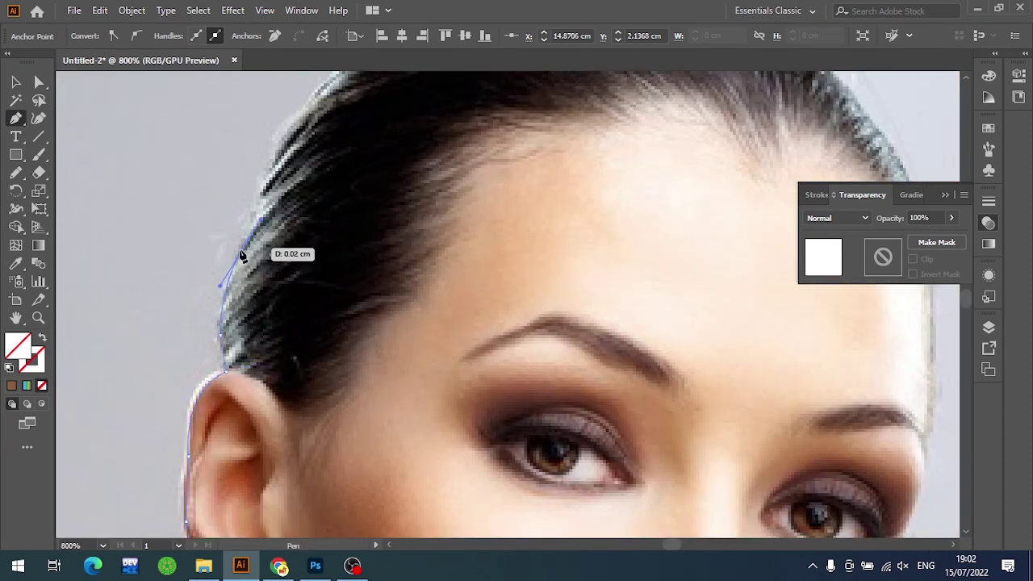
pyautogui.click(260, 197)
pyautogui.moveTo(306, 161); pyautogui.dragTo(257, 249)
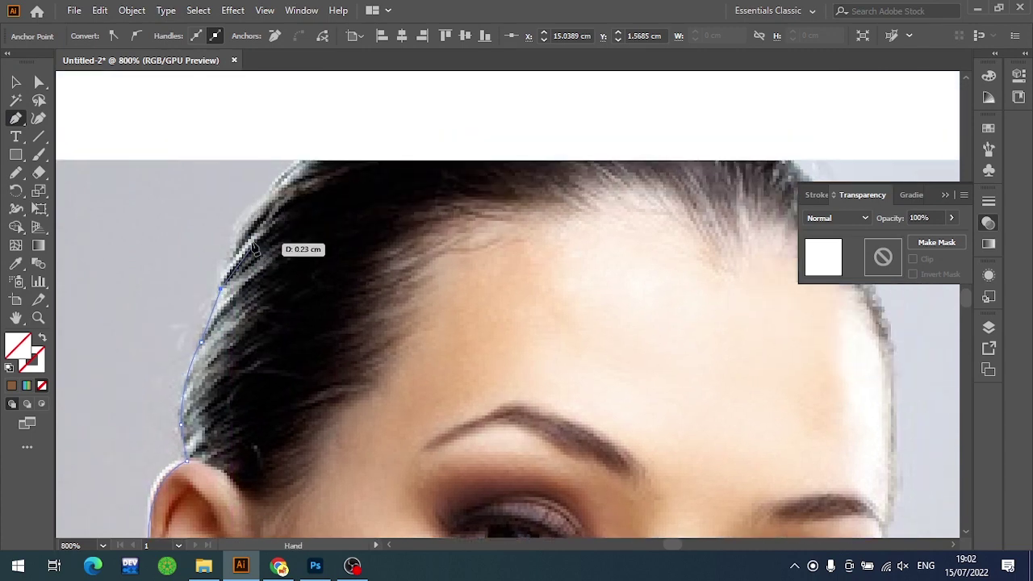
pyautogui.moveTo(244, 212); pyautogui.dragTo(264, 194)
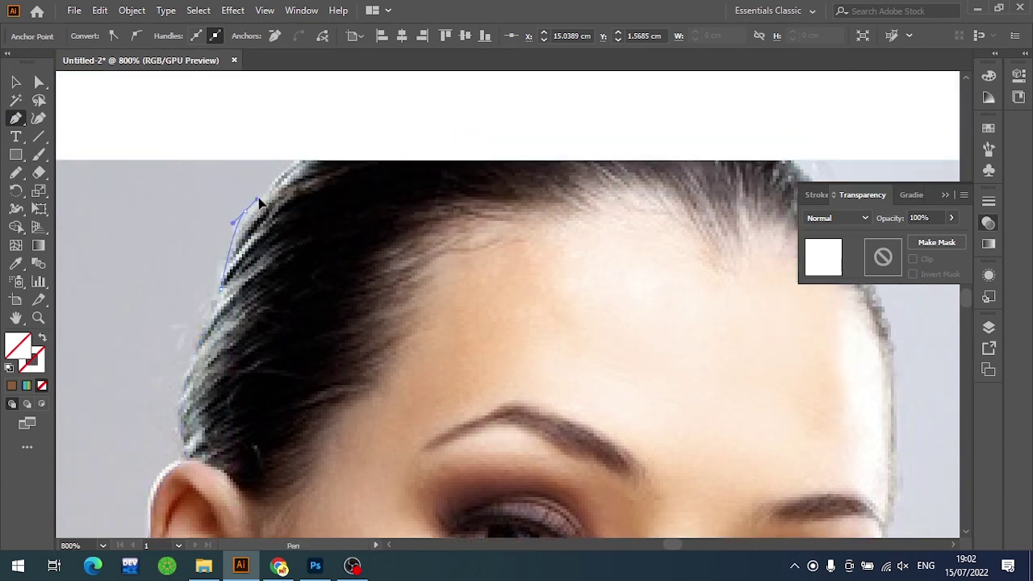
pyautogui.click(314, 159)
pyautogui.moveTo(329, 155); pyautogui.dragTo(288, 183)
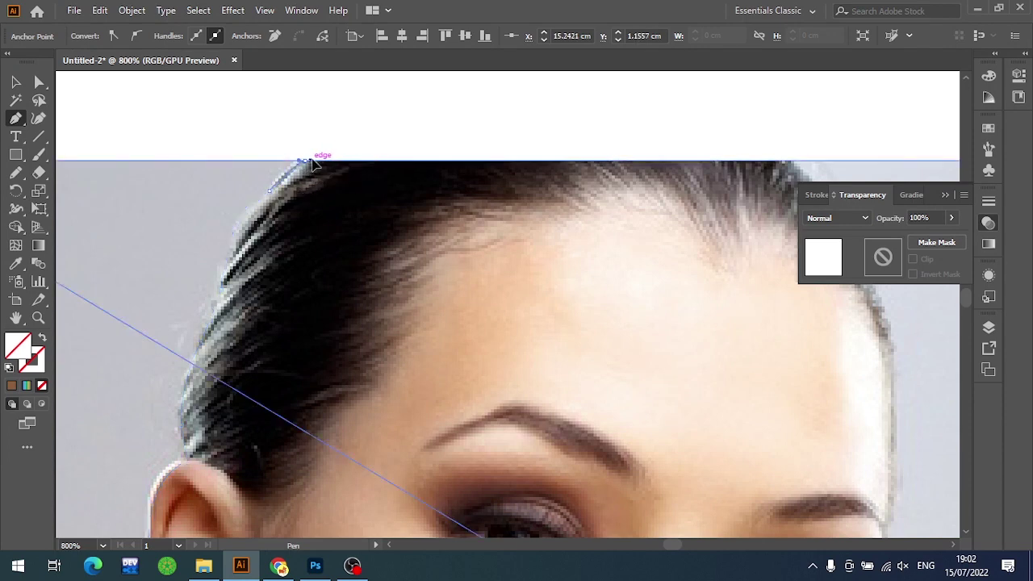
pyautogui.moveTo(288, 182); pyautogui.dragTo(309, 164)
# Carry the outline down the right hairline to a corner point beside the eye
pyautogui.hscroll(5, 309, 163)
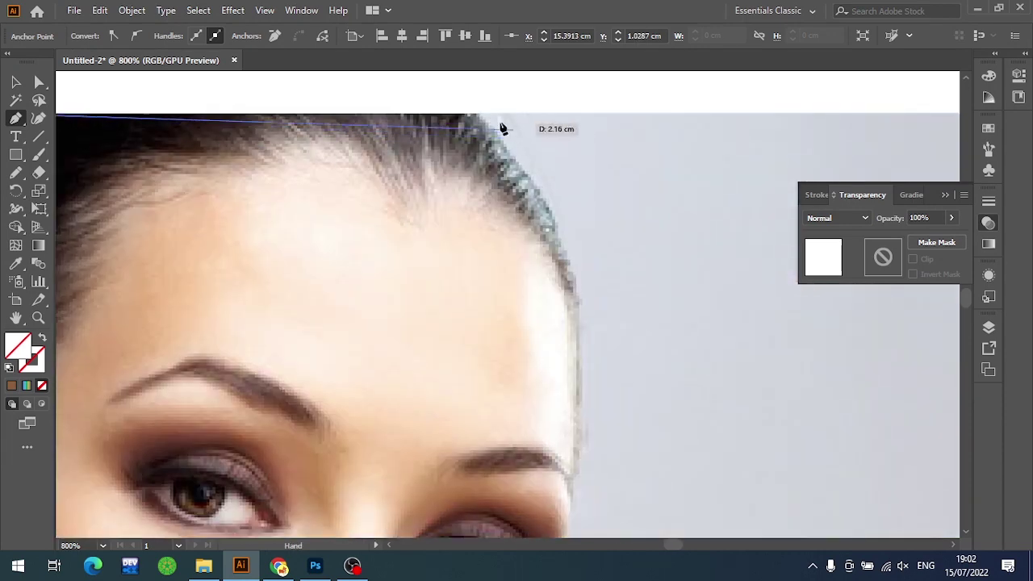
pyautogui.moveTo(480, 119)
pyautogui.mouseDown()
pyautogui.moveTo(565, 224)
pyautogui.moveTo(588, 339)
pyautogui.moveTo(577, 370)
pyautogui.moveTo(552, 309)
pyautogui.moveTo(521, 353)
pyautogui.mouseUp()
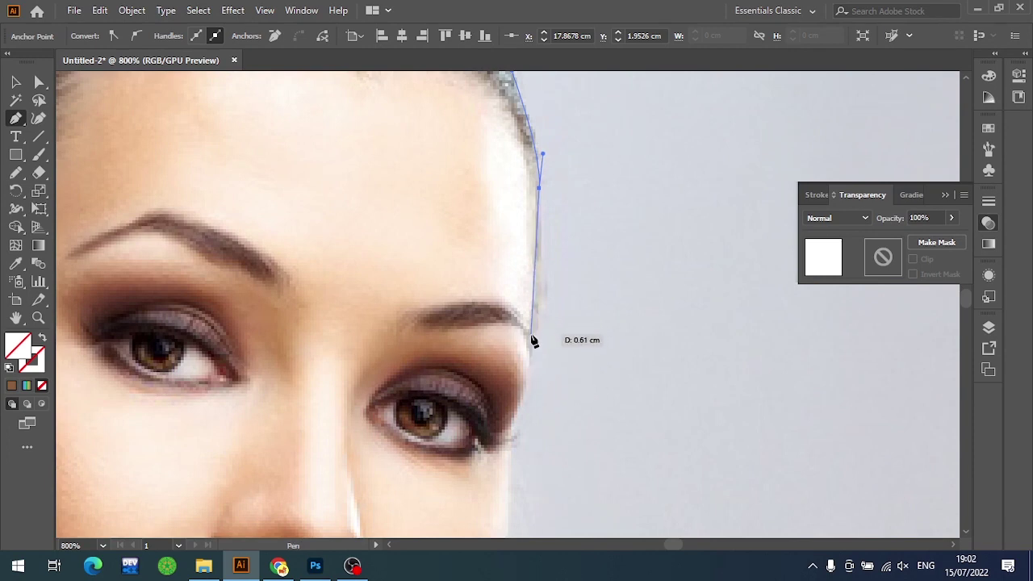
pyautogui.moveTo(513, 393)
pyautogui.mouseDown()
pyautogui.moveTo(544, 376)
pyautogui.moveTo(521, 299)
pyautogui.mouseUp()
pyautogui.scroll(-3, 494, 302)
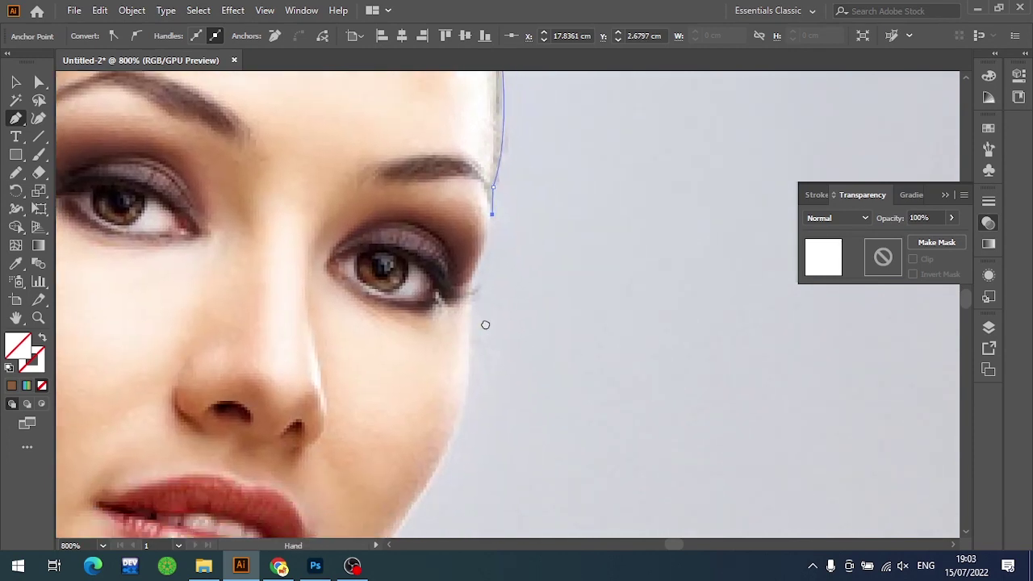
pyautogui.keyDown('alt'); pyautogui.scroll(2, 483, 298); pyautogui.keyUp('alt')
pyautogui.press('Escape')
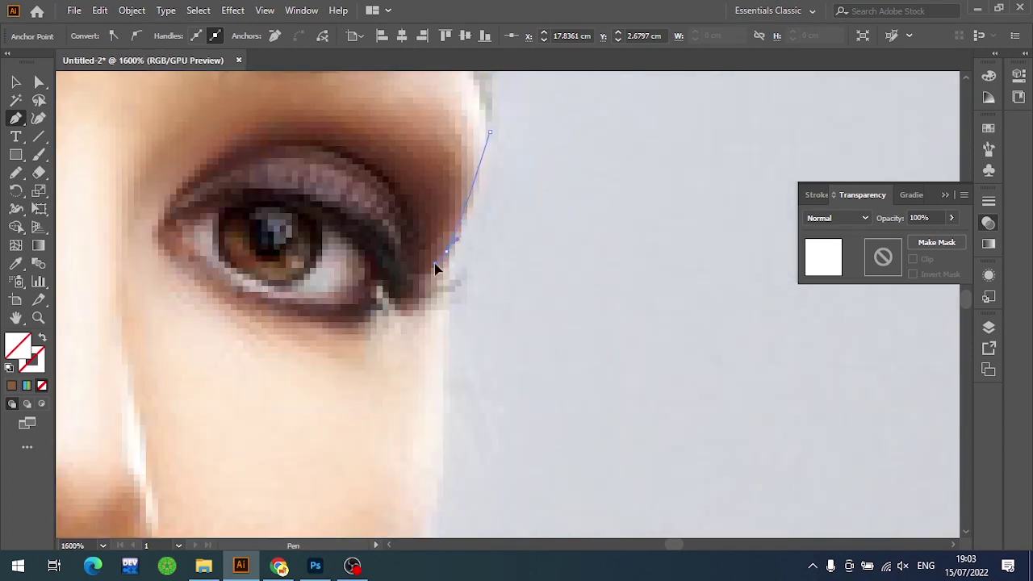
pyautogui.click(449, 253)
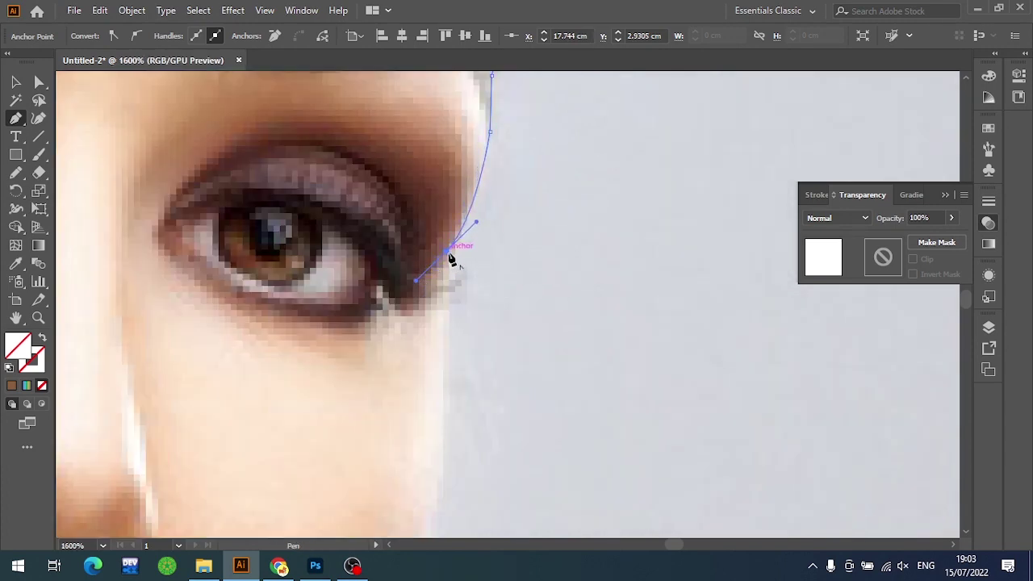
# Trace down the cheek and along the jawline, curving under the chin to the neck
pyautogui.keyDown('alt'); pyautogui.scroll(-3, 476, 355); pyautogui.keyUp('alt')
pyautogui.keyDown('alt'); pyautogui.scroll(2, 488, 332); pyautogui.keyUp('alt')
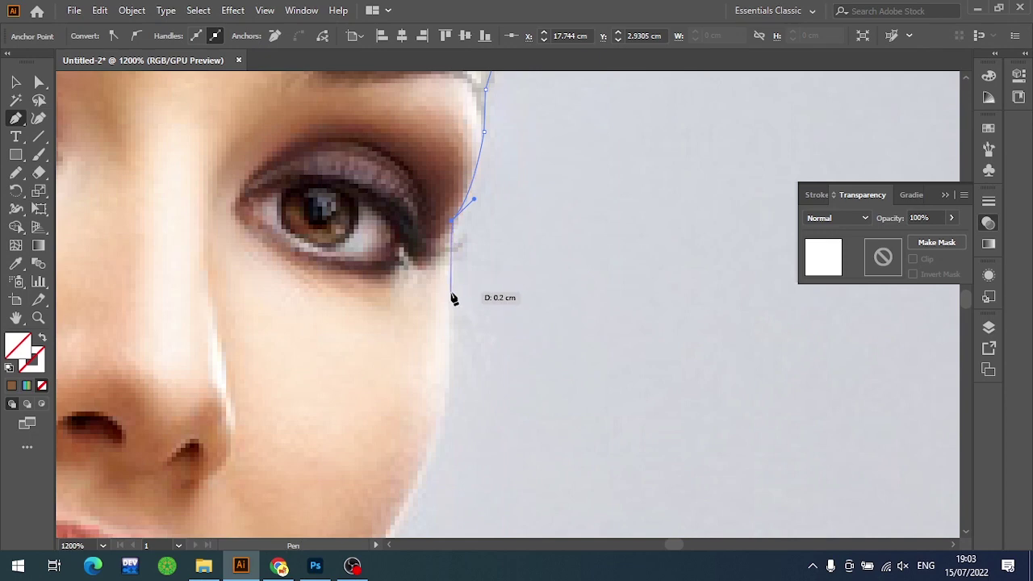
pyautogui.moveTo(450, 292); pyautogui.dragTo(451, 307)
pyautogui.moveTo(453, 396); pyautogui.dragTo(512, 325)
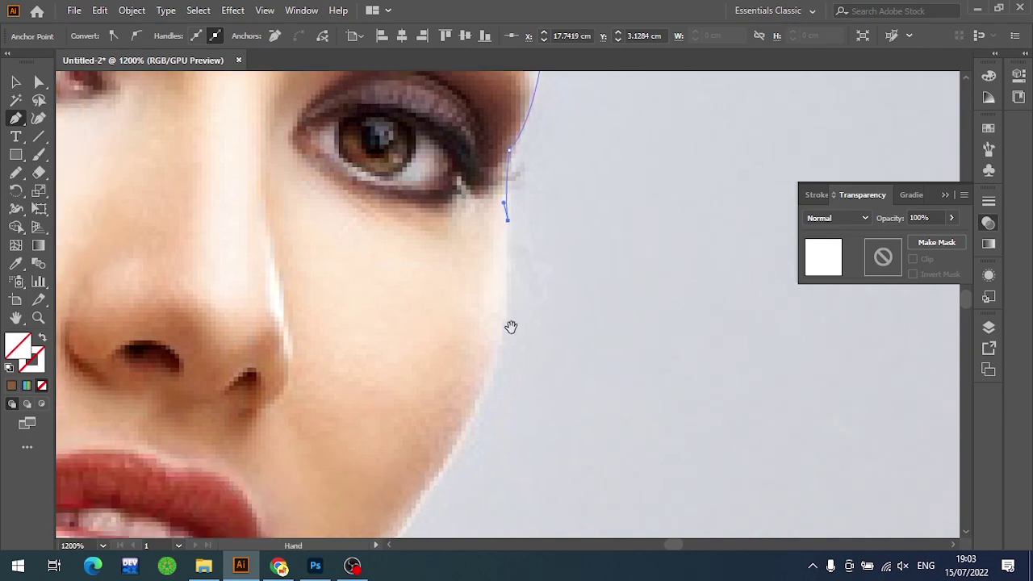
pyautogui.moveTo(482, 399); pyautogui.dragTo(452, 447)
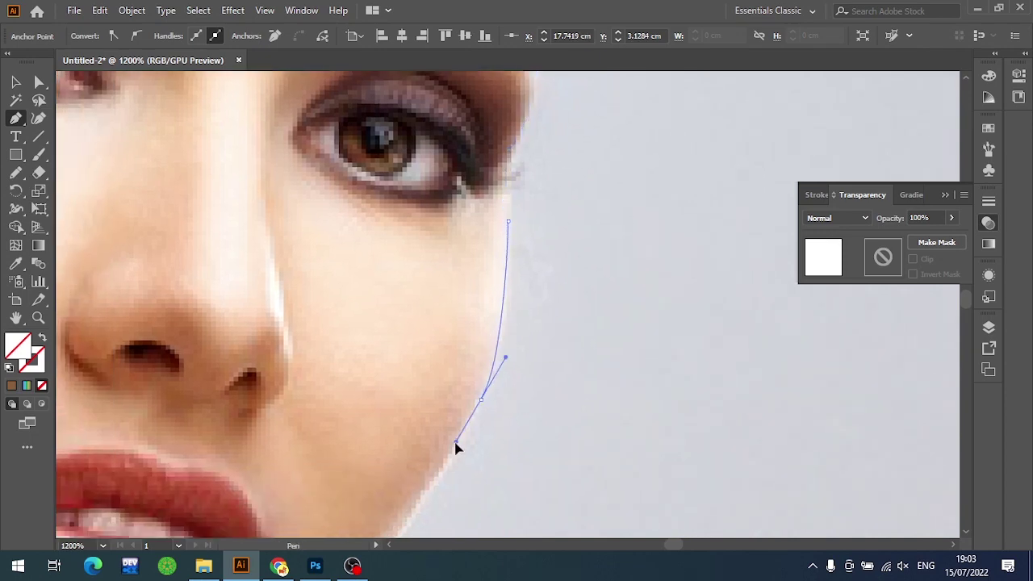
pyautogui.moveTo(511, 470); pyautogui.dragTo(653, 207)
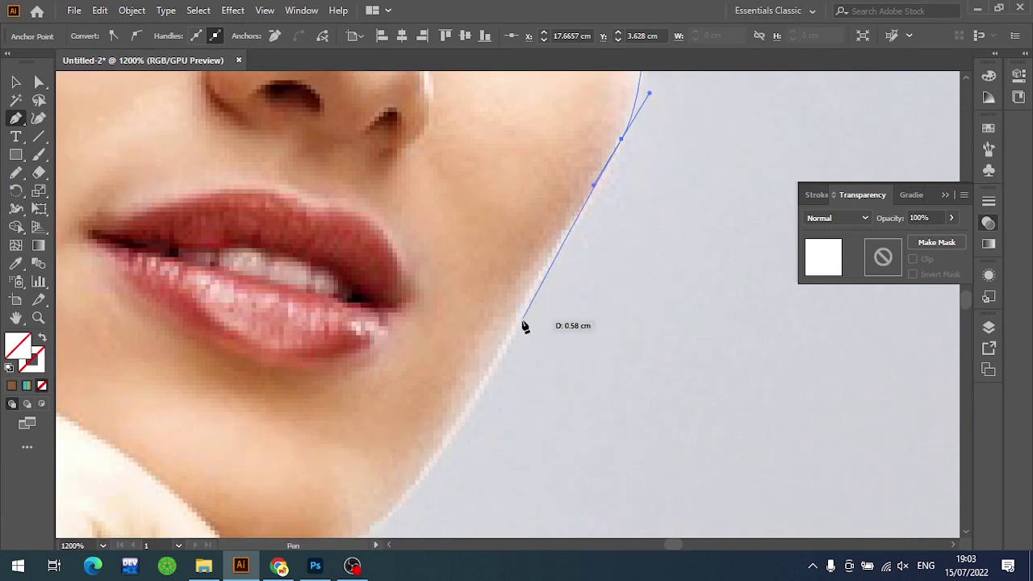
pyautogui.press('Escape')
pyautogui.moveTo(444, 483); pyautogui.dragTo(615, 223)
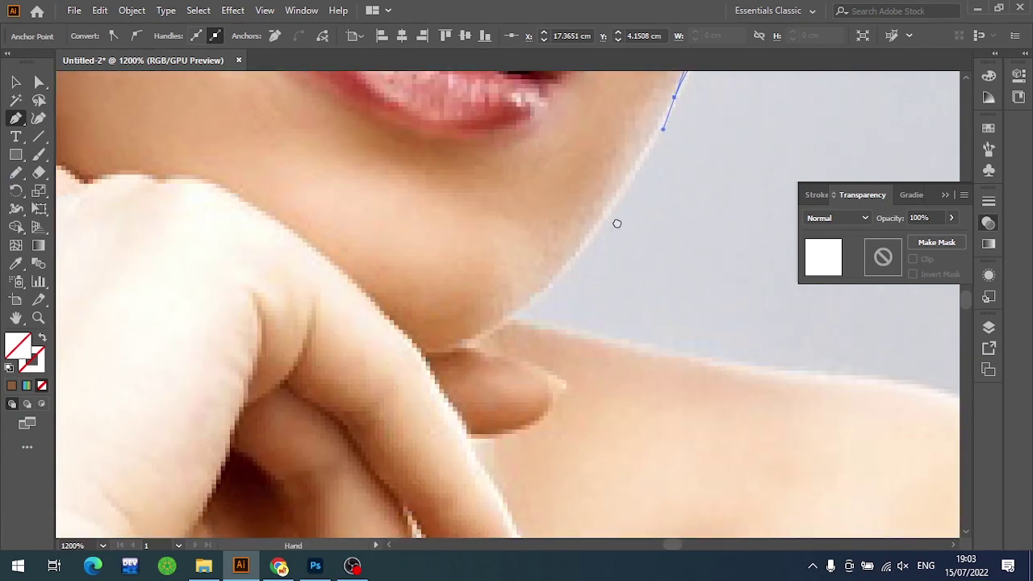
pyautogui.moveTo(510, 313)
pyautogui.mouseDown()
pyautogui.moveTo(495, 335)
pyautogui.moveTo(445, 357)
pyautogui.mouseUp()
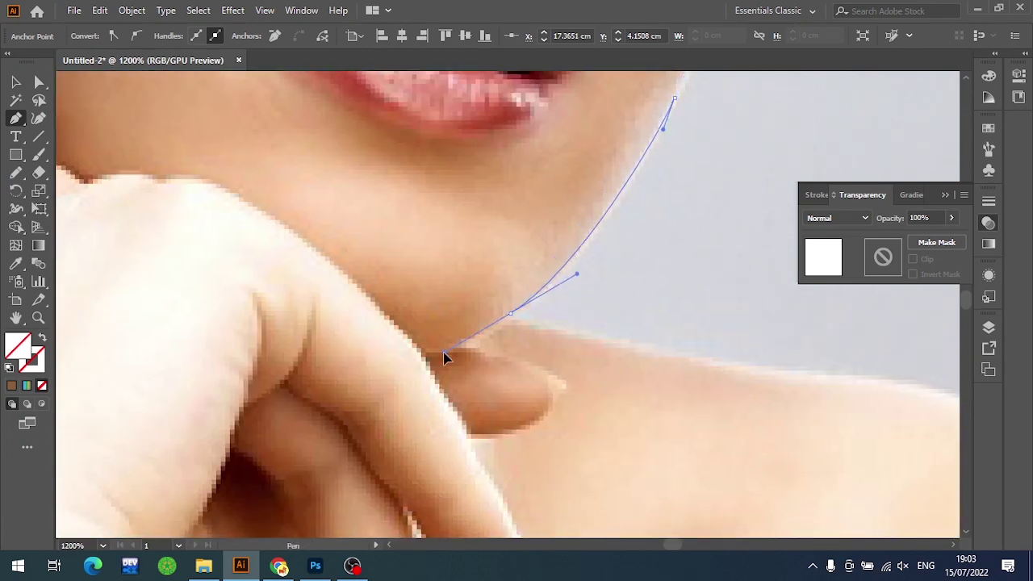
pyautogui.click(509, 313)
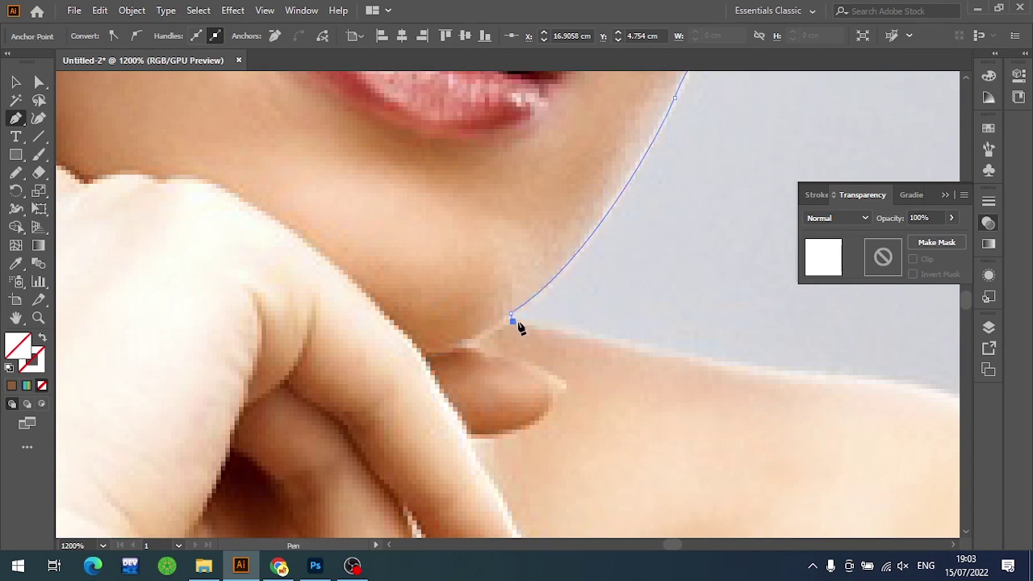
# Add points where the neck meets the shoulder and along the top of the shoulder
pyautogui.keyDown('alt'); pyautogui.scroll(-1, 660, 354); pyautogui.keyUp('alt')
pyautogui.moveTo(739, 345); pyautogui.dragTo(457, 289)
pyautogui.click(415, 301)
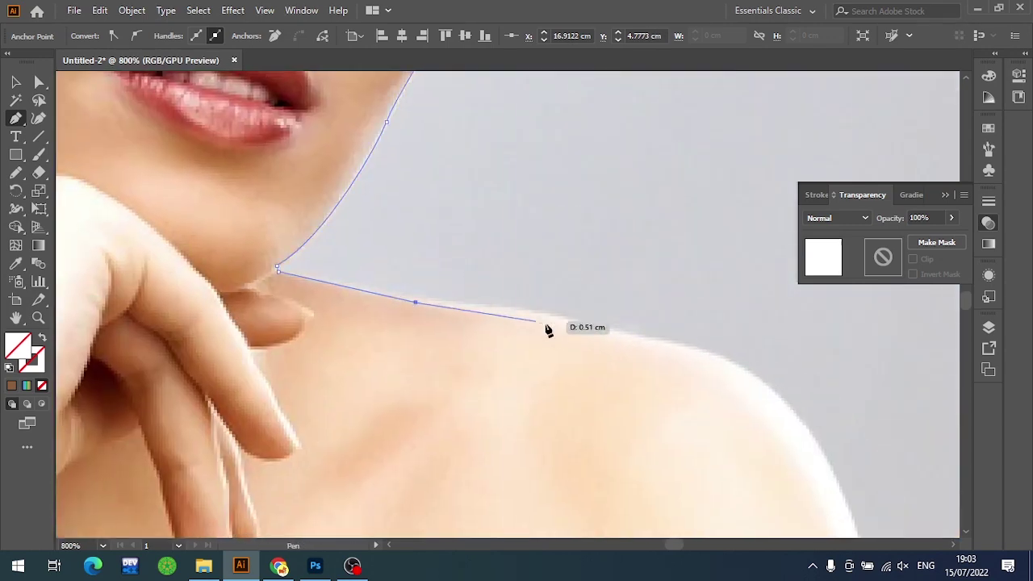
pyautogui.click(472, 310)
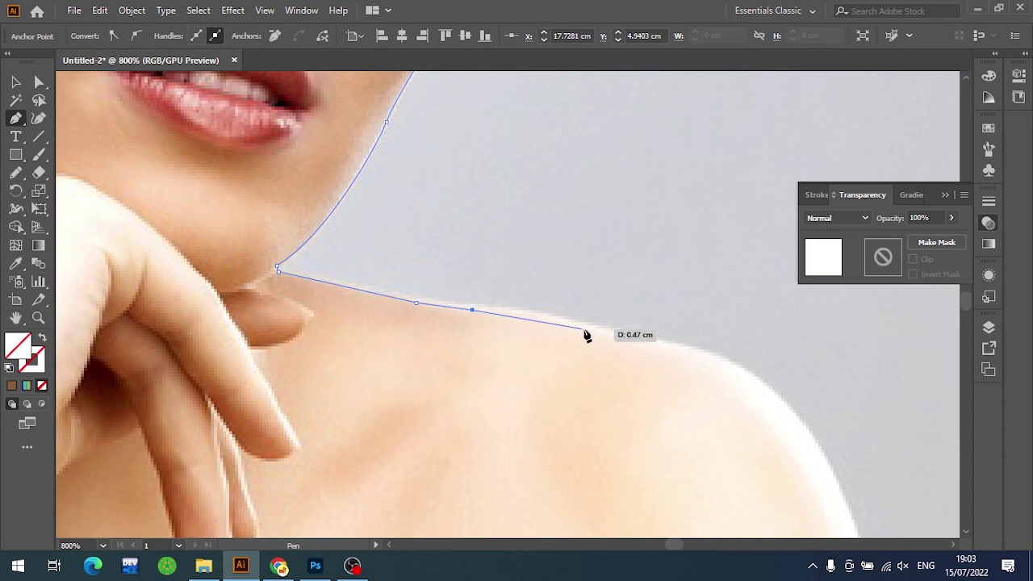
pyautogui.moveTo(583, 329); pyautogui.dragTo(607, 340)
pyautogui.moveTo(779, 357); pyautogui.dragTo(617, 271)
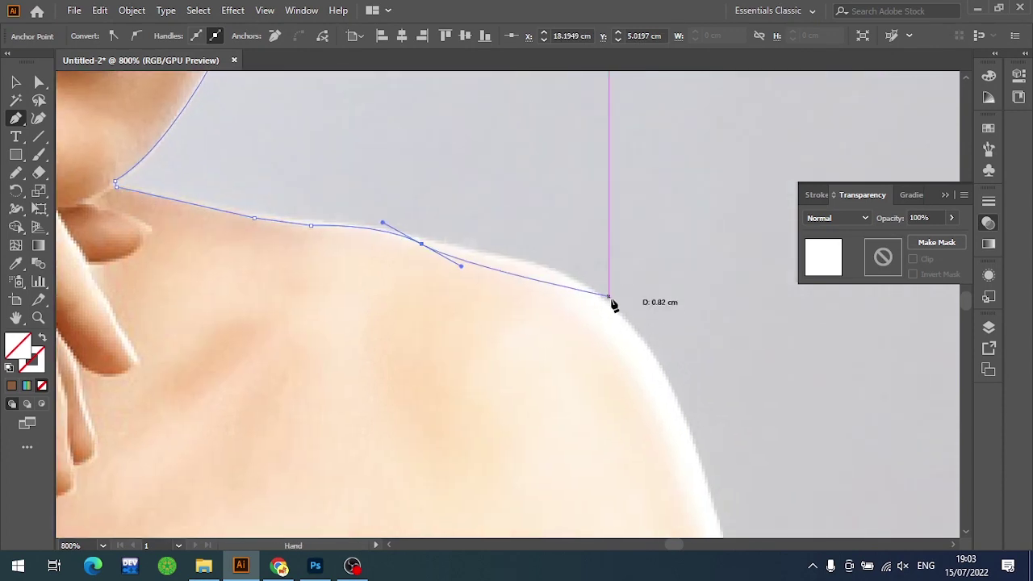
pyautogui.click(421, 243)
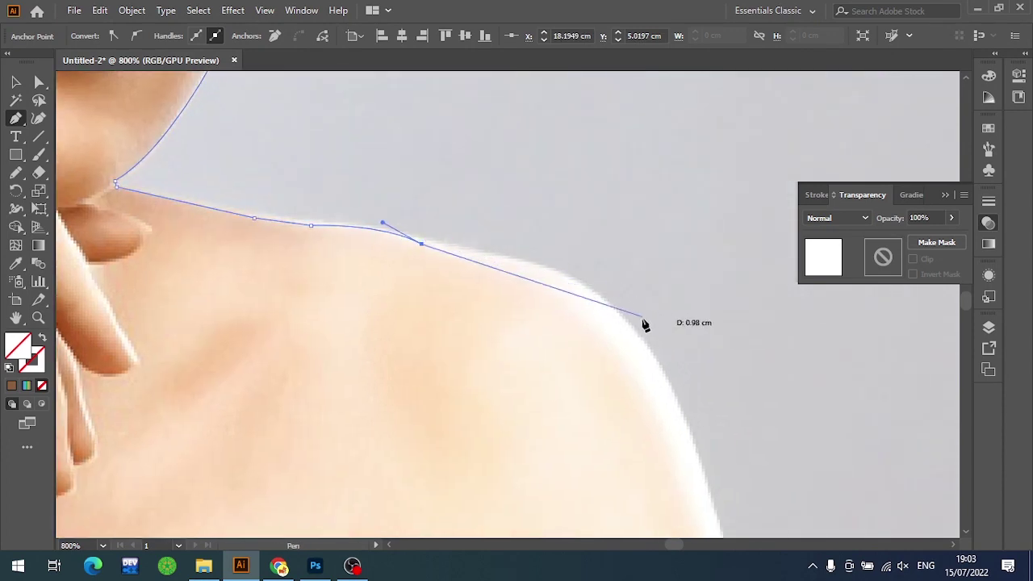
# Round the outer shoulder, extend below the photo, and close the path at its start point
pyautogui.moveTo(633, 330); pyautogui.dragTo(692, 409)
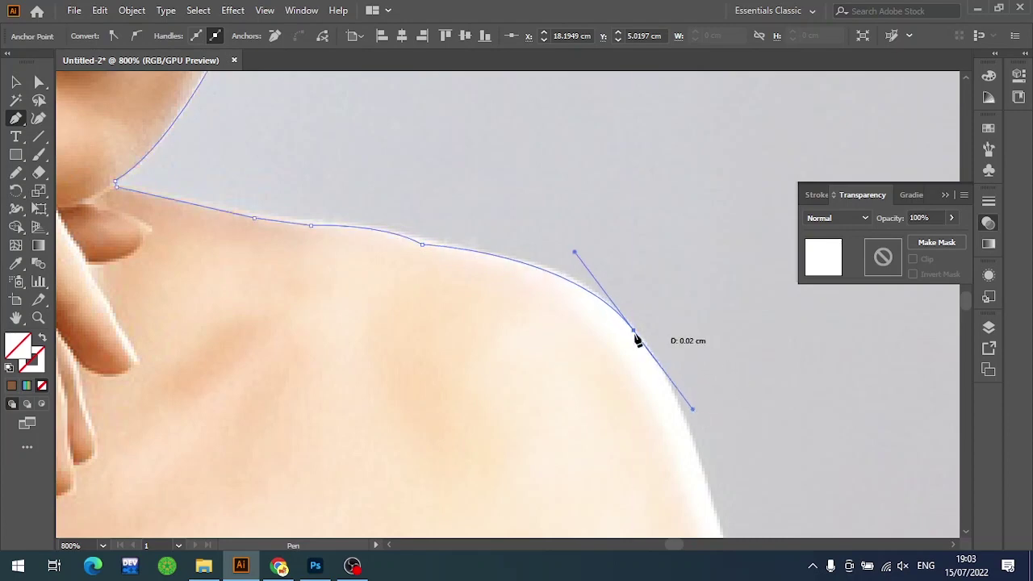
pyautogui.scroll(-1, 746, 355)
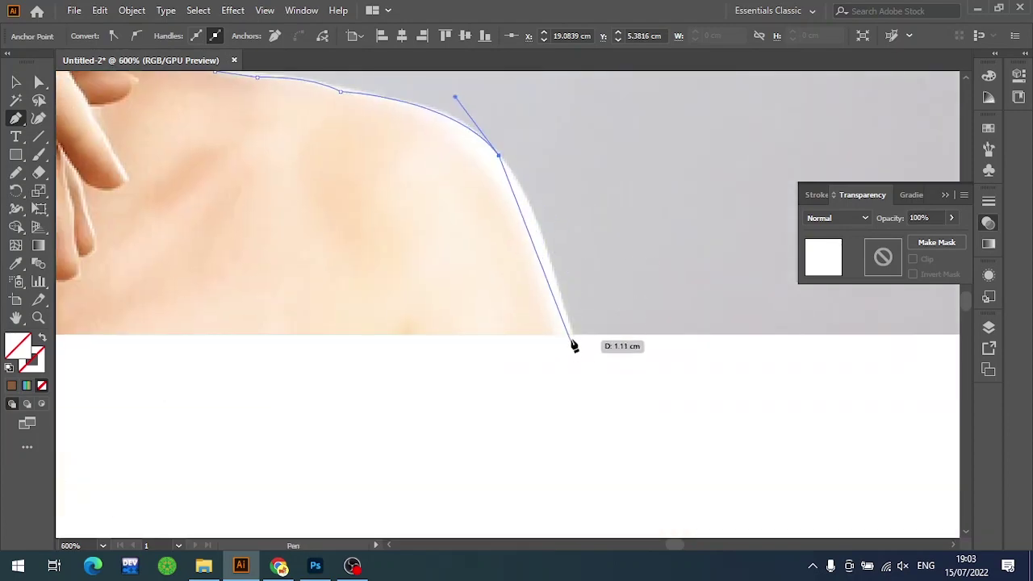
pyautogui.moveTo(572, 331); pyautogui.dragTo(574, 340)
pyautogui.click(590, 418)
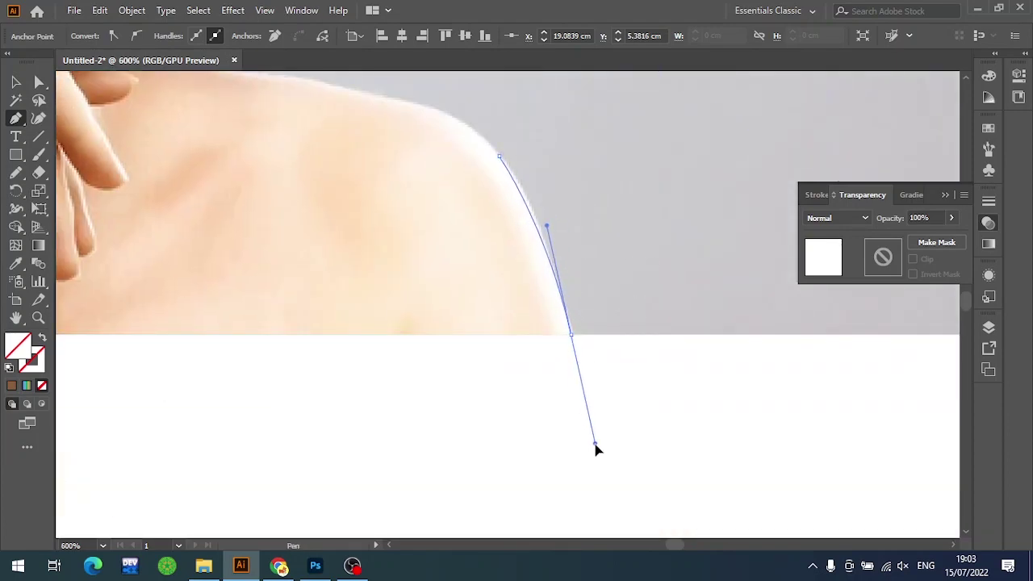
pyautogui.keyDown('alt'); pyautogui.scroll(-1, 572, 336); pyautogui.keyUp('alt')
pyautogui.keyDown('alt'); pyautogui.scroll(-1, 475, 353); pyautogui.keyUp('alt')
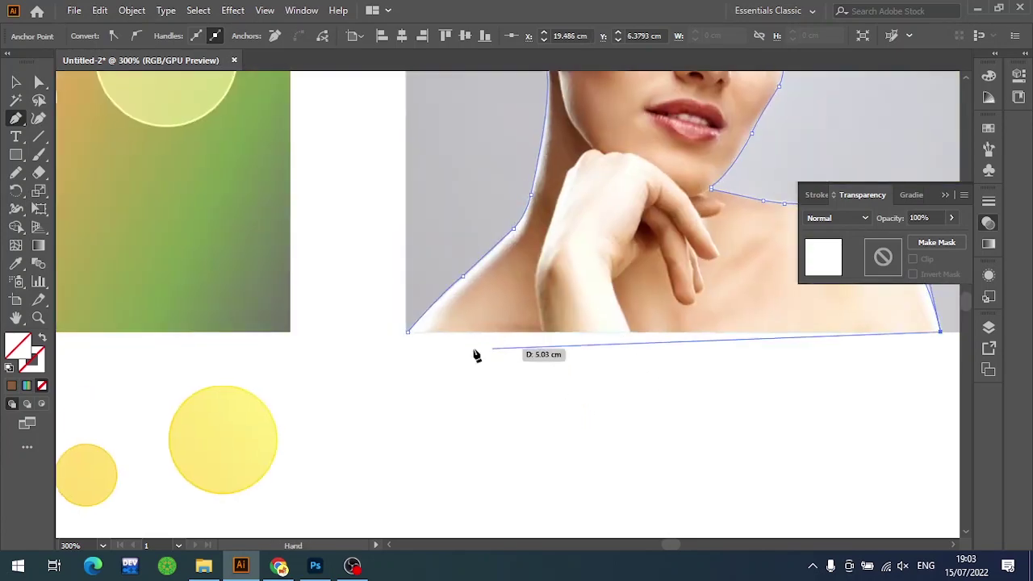
pyautogui.click(417, 336)
pyautogui.keyDown('alt'); pyautogui.scroll(-4, 417, 337); pyautogui.keyUp('alt')
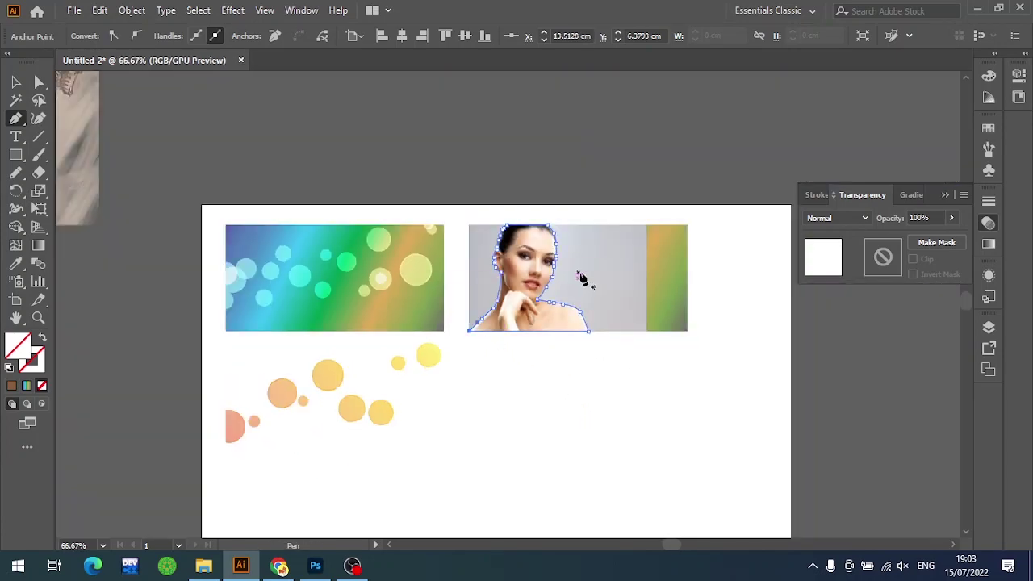
pyautogui.keyDown('alt'); pyautogui.scroll(2, 581, 340); pyautogui.keyUp('alt')
# Fill the traced outline with cyan and clip the photo to it with Ctrl+7
pyautogui.click(992, 130)
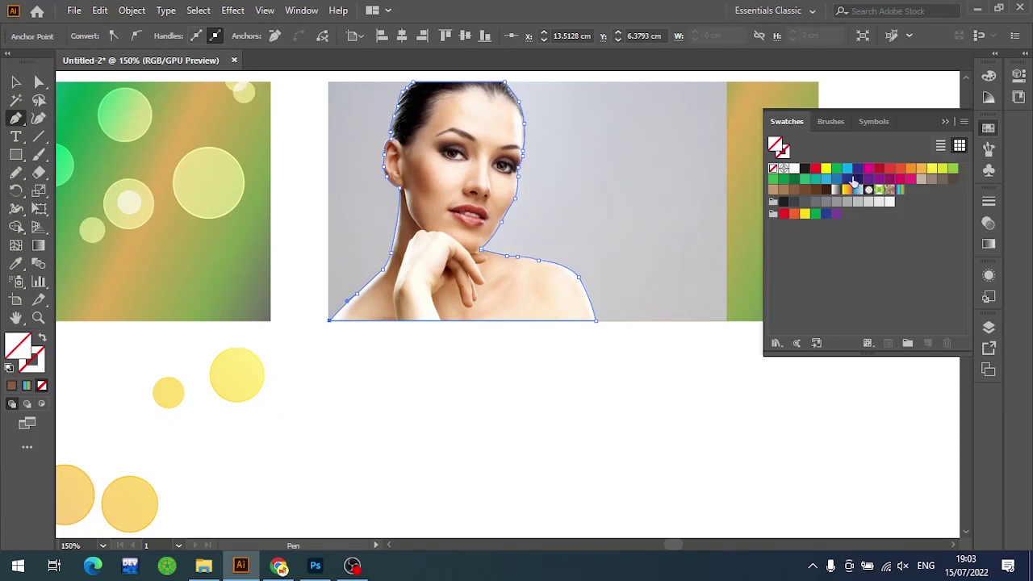
pyautogui.click(845, 168)
pyautogui.scroll(2, 599, 424)
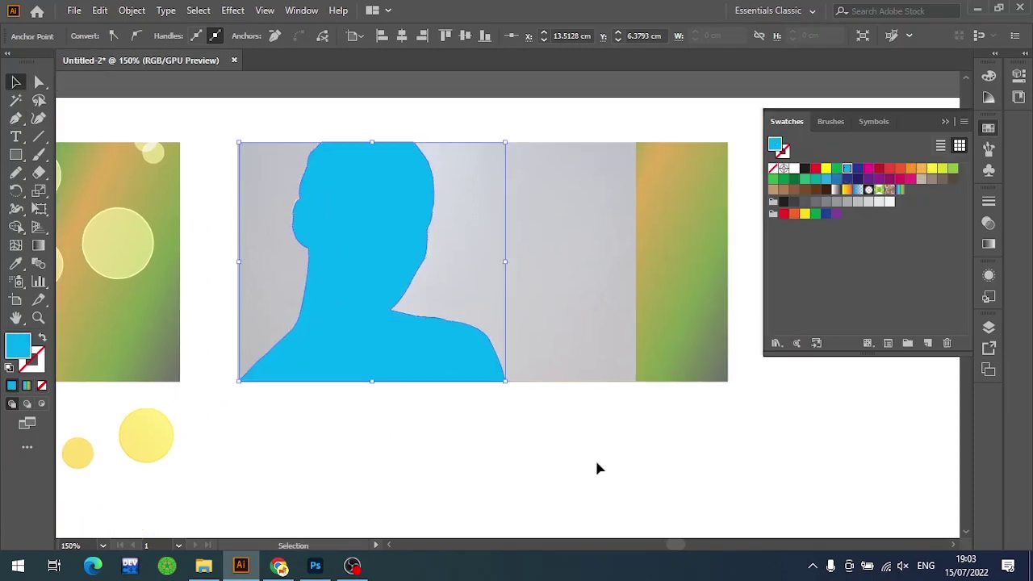
pyautogui.press('v')
pyautogui.click(594, 468)
pyautogui.click(382, 207)
pyautogui.keyDown('shift'); pyautogui.click(412, 306); pyautogui.keyUp('shift')
pyautogui.hotkey('ctrl', '7')
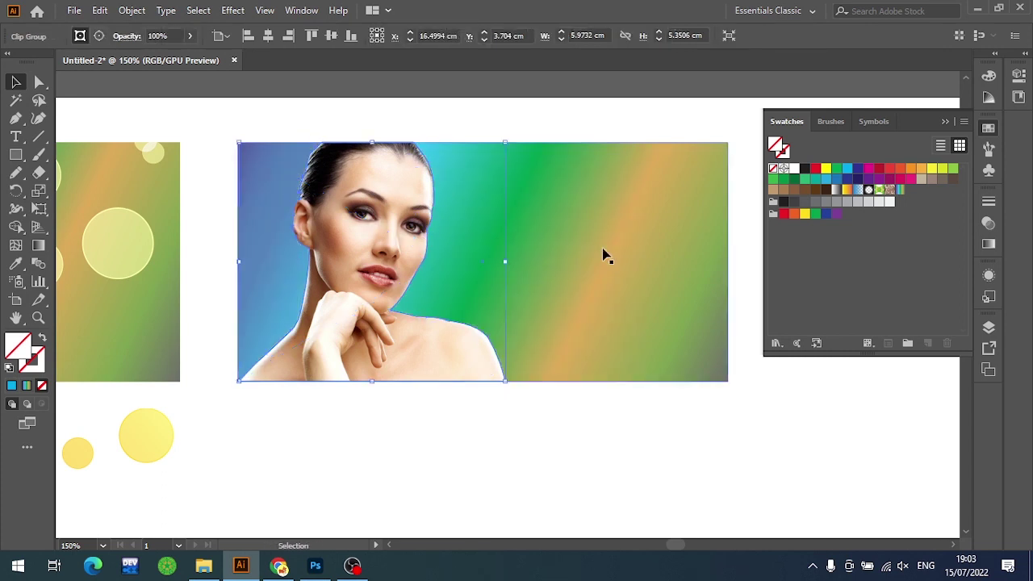
pyautogui.click(275, 104)
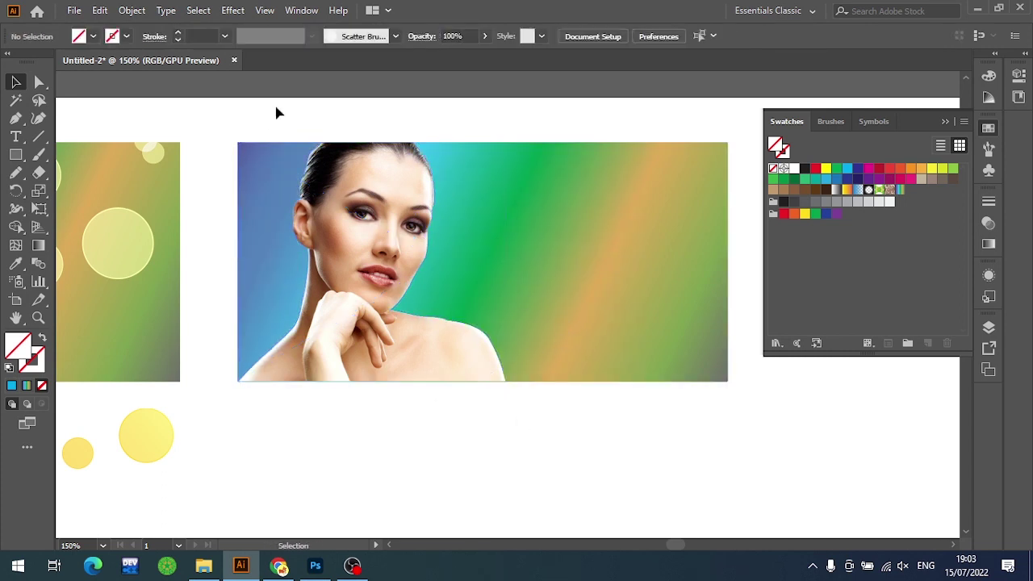
# Make the background rectangle a brown sampled from the photo, widen it, and send it to back
pyautogui.scroll(2, 476, 191)
pyautogui.scroll(-1, 471, 186)
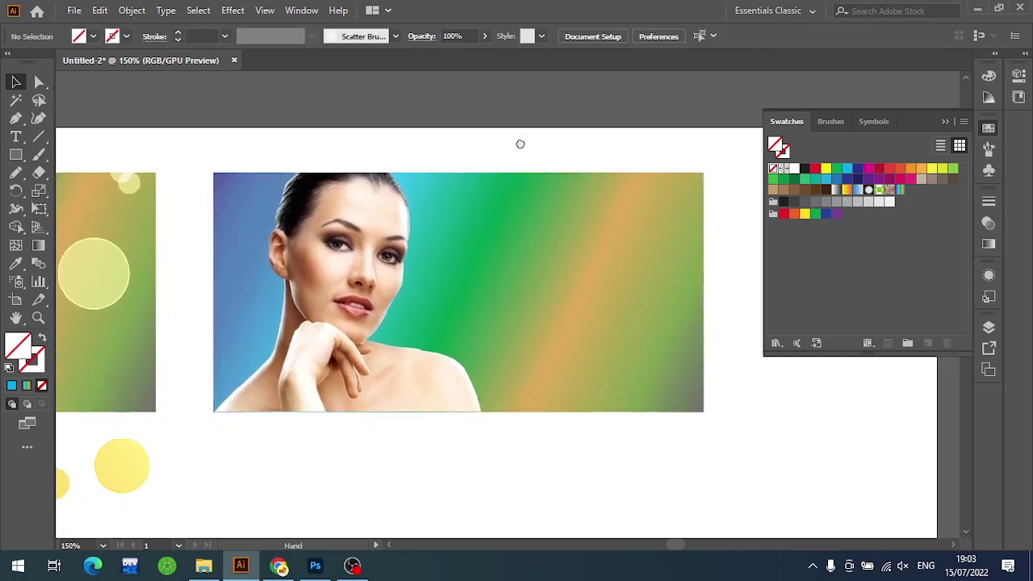
pyautogui.click(576, 330)
pyautogui.press('i')
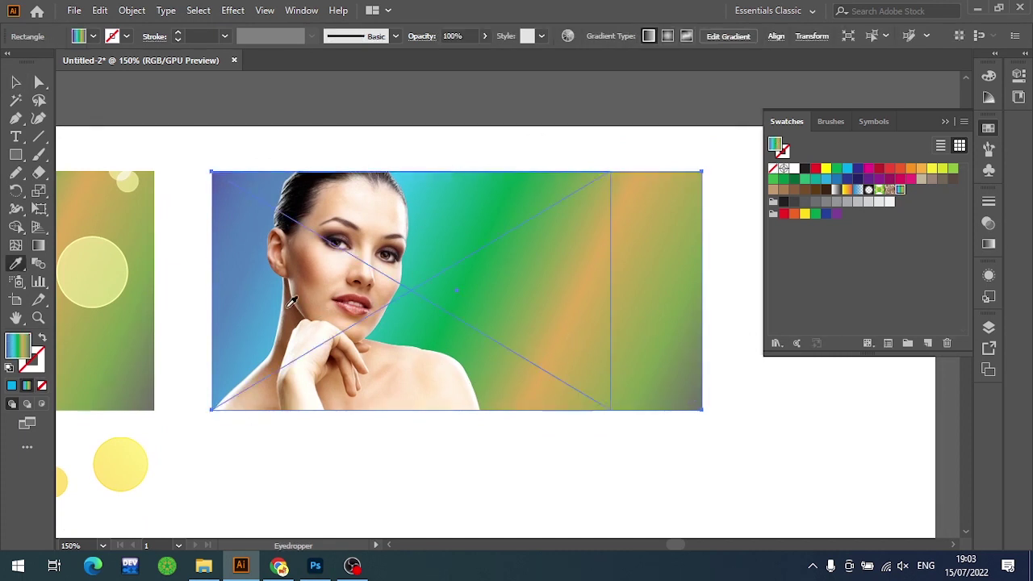
pyautogui.click(294, 300)
pyautogui.press('v')
pyautogui.click(597, 121)
pyautogui.moveTo(597, 121)
pyautogui.mouseDown()
pyautogui.moveTo(578, 143)
pyautogui.moveTo(543, 141)
pyautogui.mouseUp()
pyautogui.click(629, 298)
pyautogui.moveTo(634, 279); pyautogui.dragTo(684, 280)
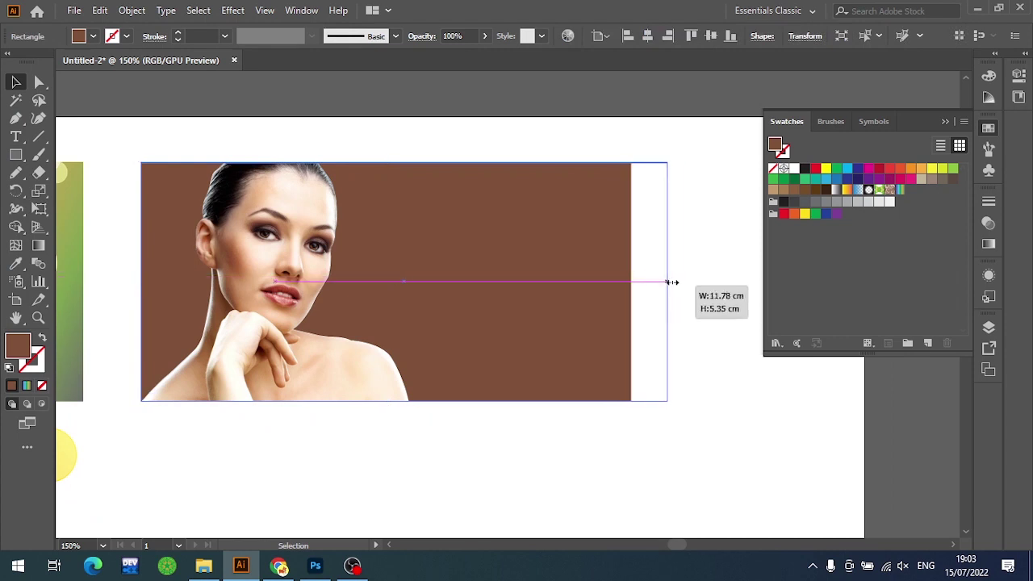
pyautogui.hotkey('ctrl', 'shift', '[')
# Duplicate the clipped portrait and stretch the copy wider to 8.44 cm
pyautogui.moveTo(256, 242); pyautogui.dragTo(327, 236)
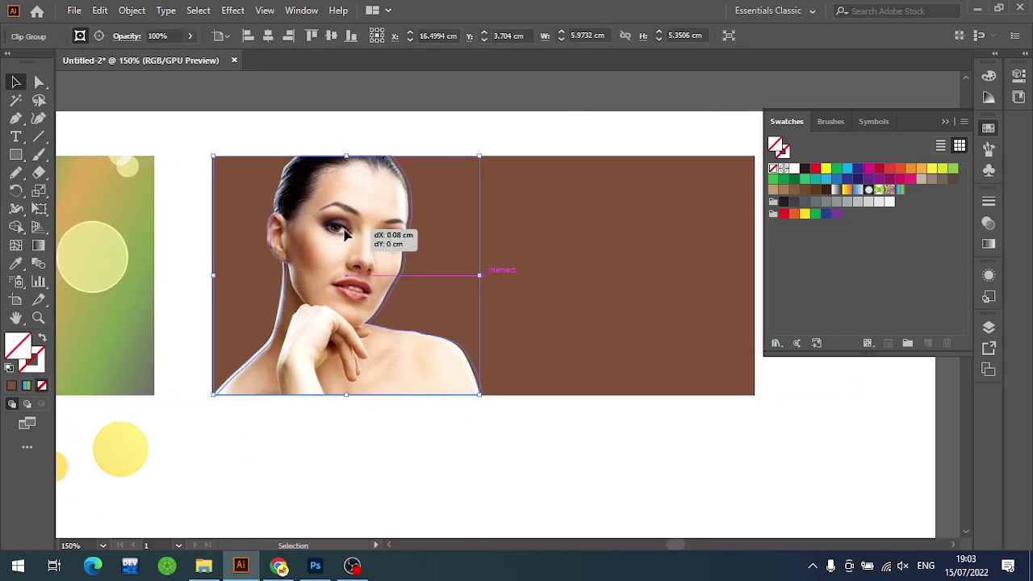
pyautogui.moveTo(379, 242); pyautogui.dragTo(568, 214)
pyautogui.hotkey('ctrl', 'z')
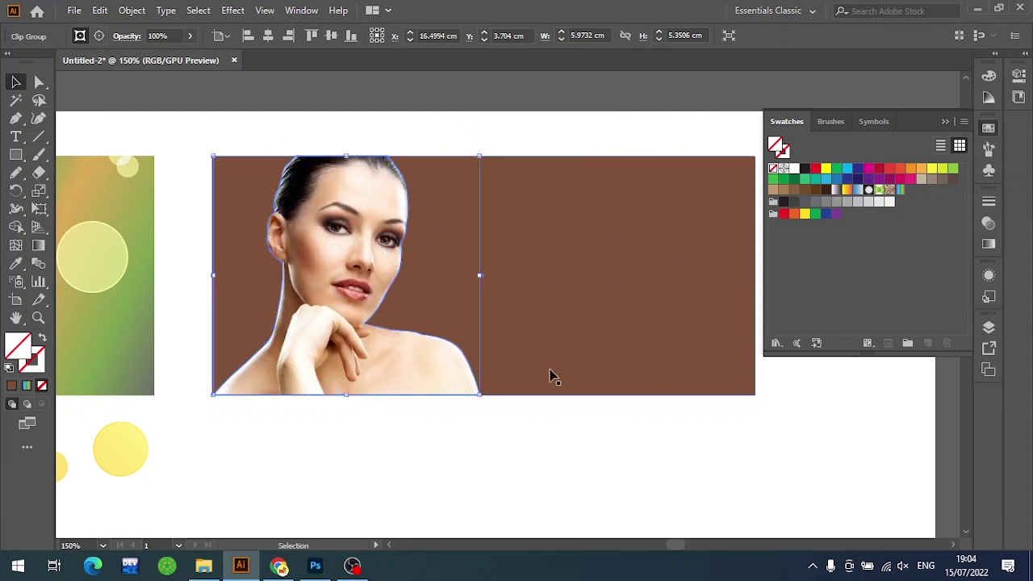
pyautogui.press('a')
pyautogui.press('v')
pyautogui.moveTo(482, 276); pyautogui.dragTo(652, 232)
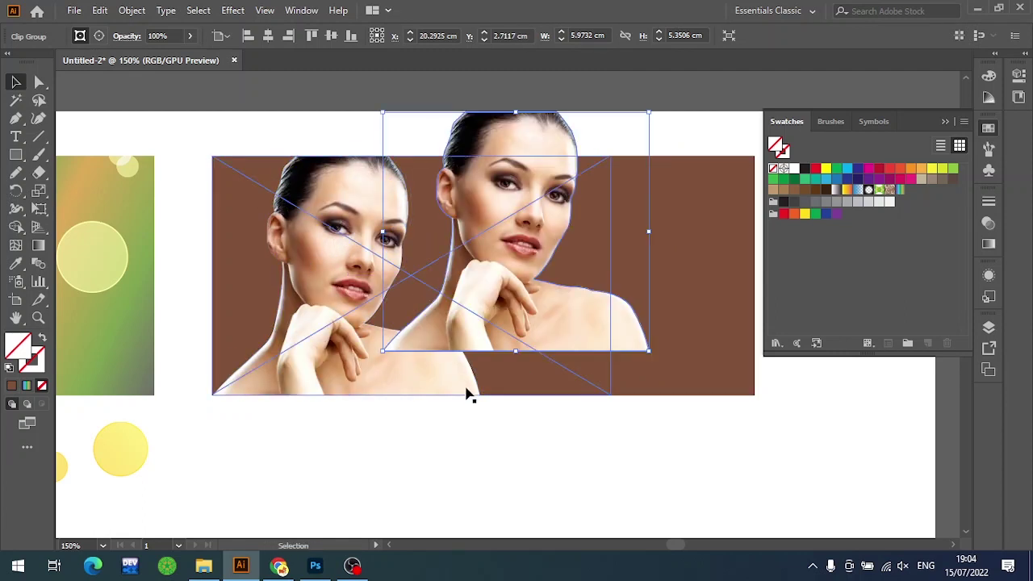
pyautogui.hotkey('ctrl', 'z')
pyautogui.moveTo(480, 275); pyautogui.dragTo(589, 274)
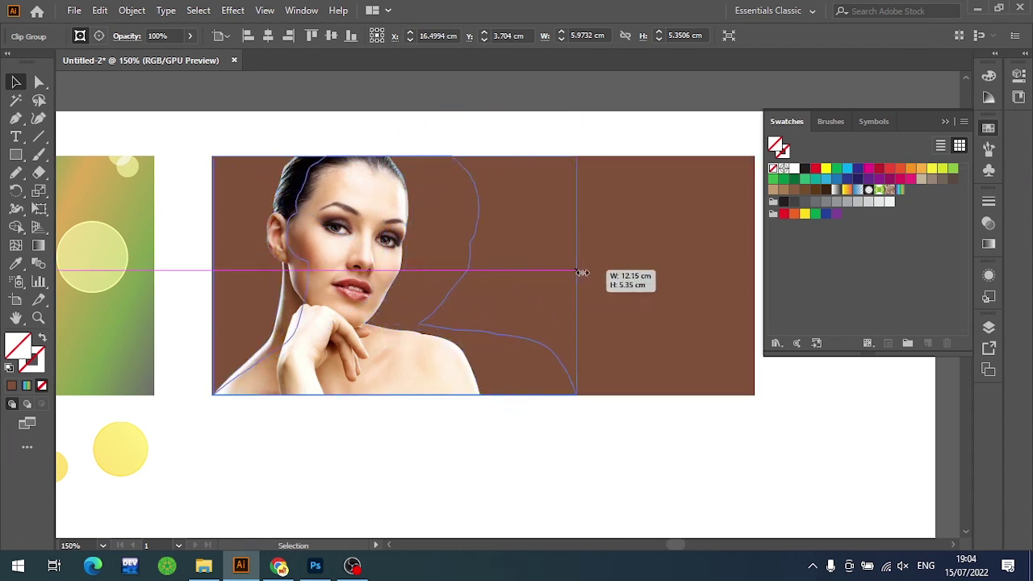
pyautogui.click(562, 471)
# Add an empty clipping opacity mask to the stretched copy in the Transparency panel so it disappears
pyautogui.click(433, 260)
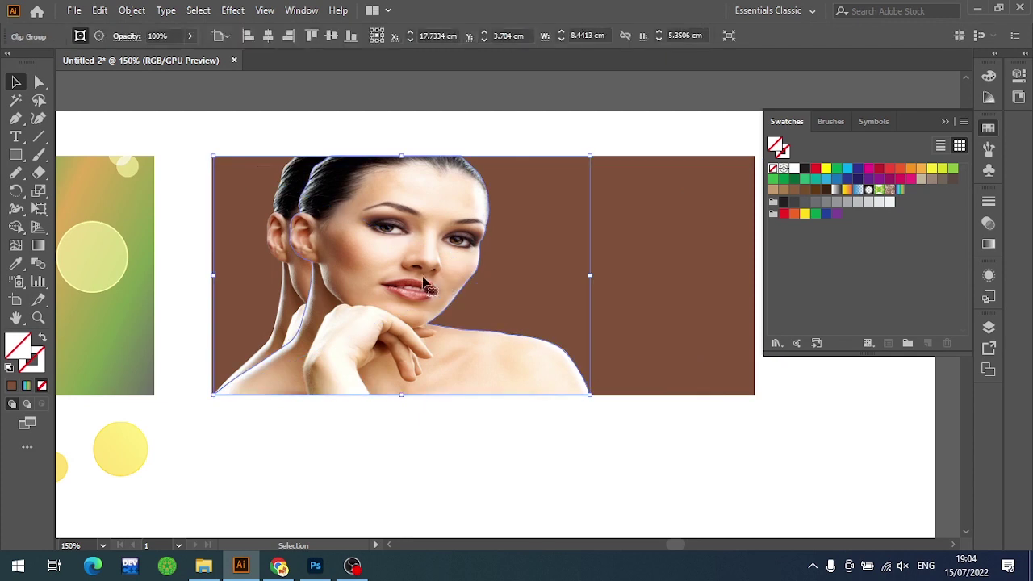
pyautogui.click(988, 225)
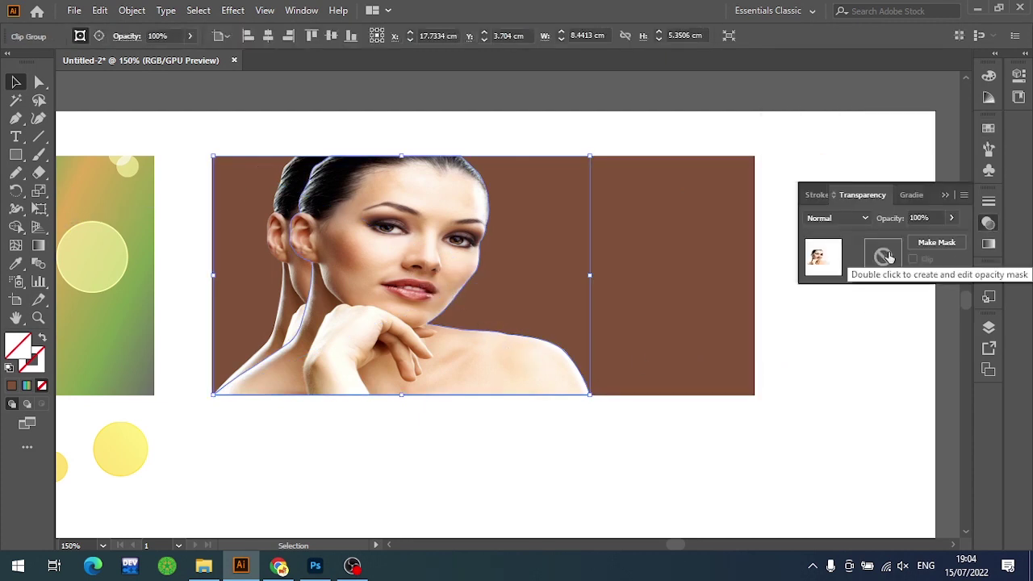
pyautogui.doubleClick(885, 257)
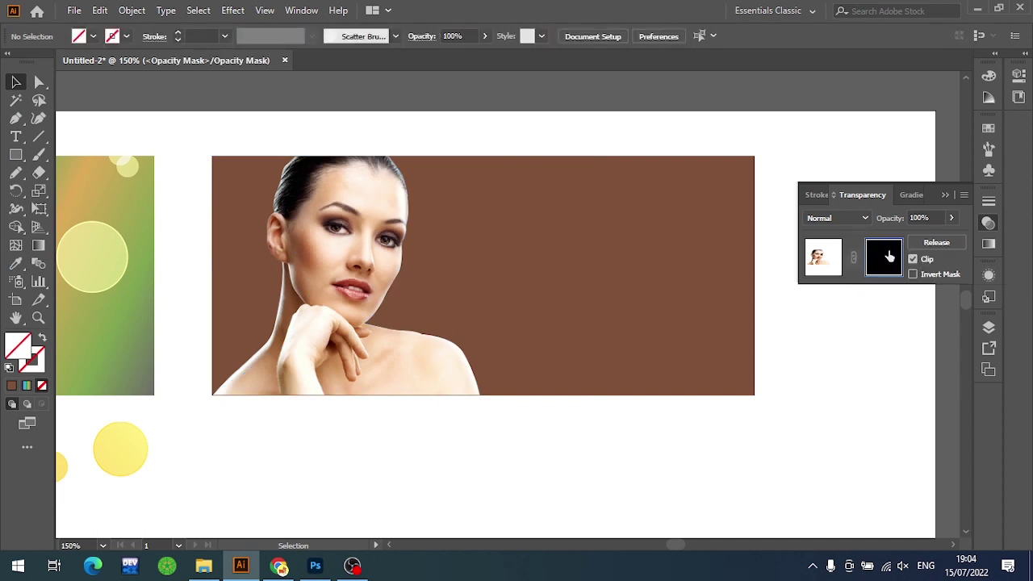
pyautogui.click(823, 256)
pyautogui.click(553, 382)
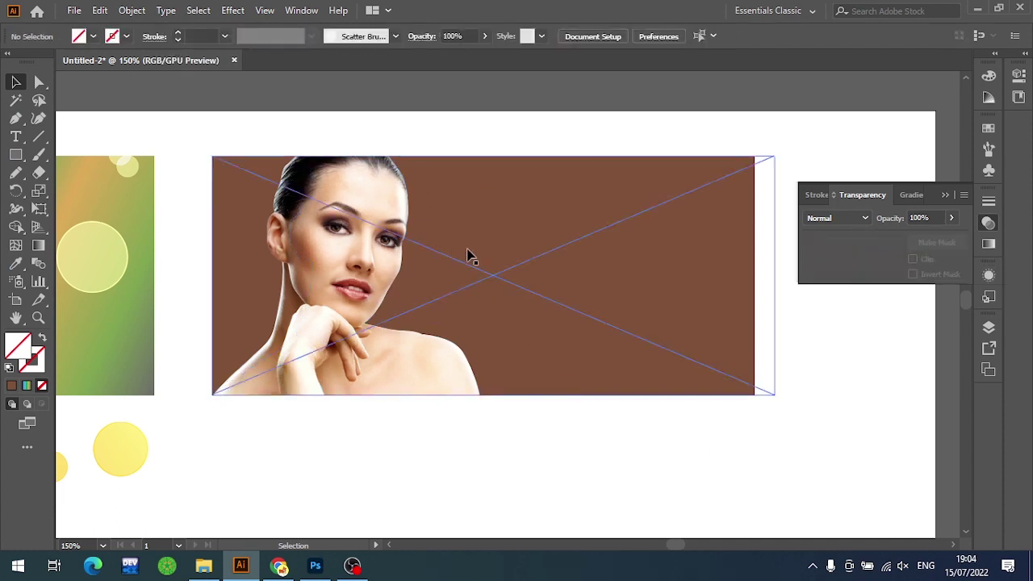
pyautogui.click(484, 262)
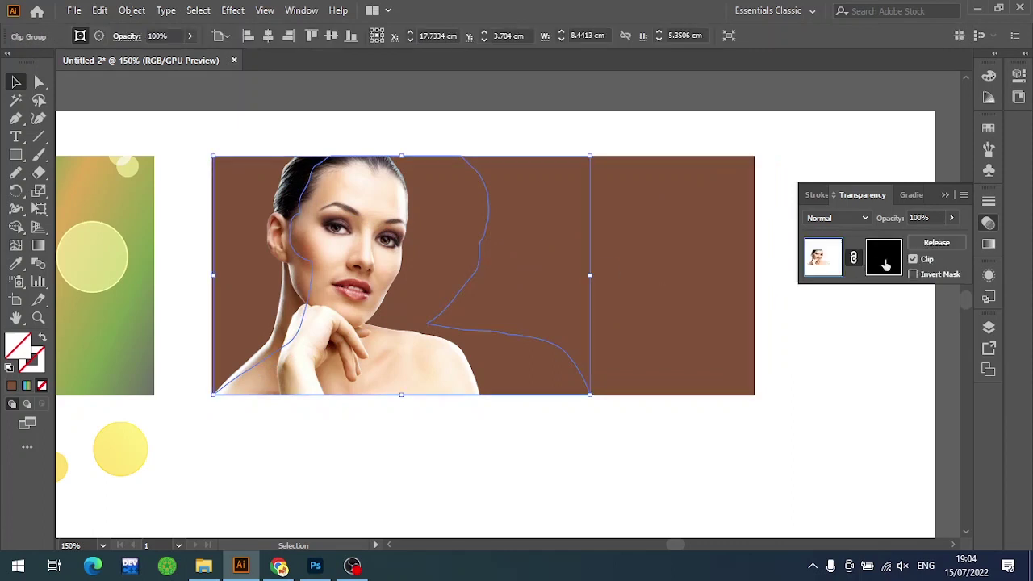
pyautogui.moveTo(449, 476)
pyautogui.mouseDown()
pyautogui.moveTo(475, 325)
pyautogui.moveTo(484, 329)
pyautogui.mouseUp()
pyautogui.click(783, 312)
# Draw a small square below the banner and fill it white
pyautogui.press('m')
pyautogui.moveTo(411, 312); pyautogui.dragTo(426, 326)
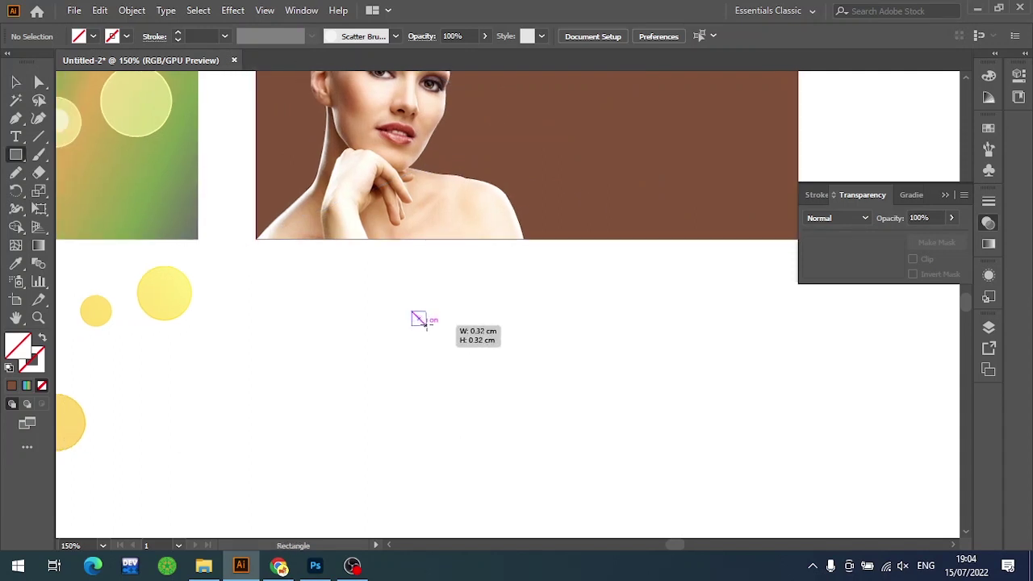
pyautogui.scroll(3, 491, 376)
pyautogui.moveTo(537, 266); pyautogui.dragTo(598, 310)
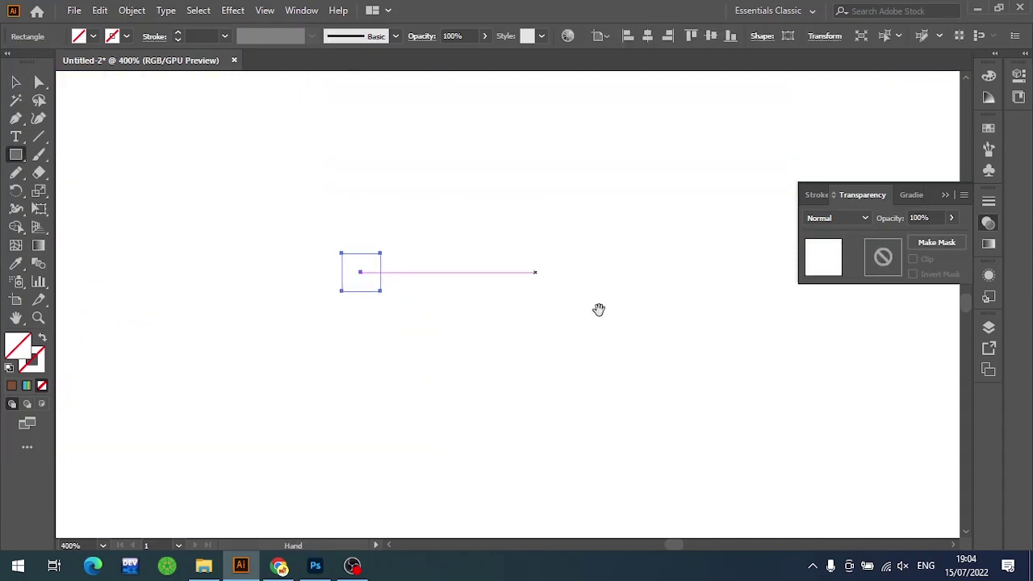
pyautogui.click(988, 127)
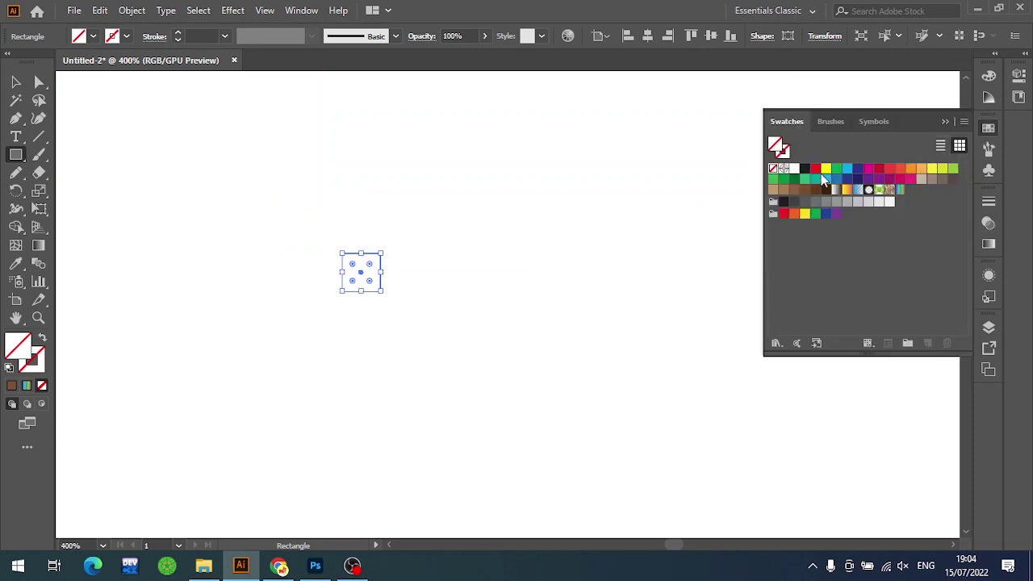
pyautogui.click(794, 168)
pyautogui.scroll(-2, 582, 239)
pyautogui.press('v')
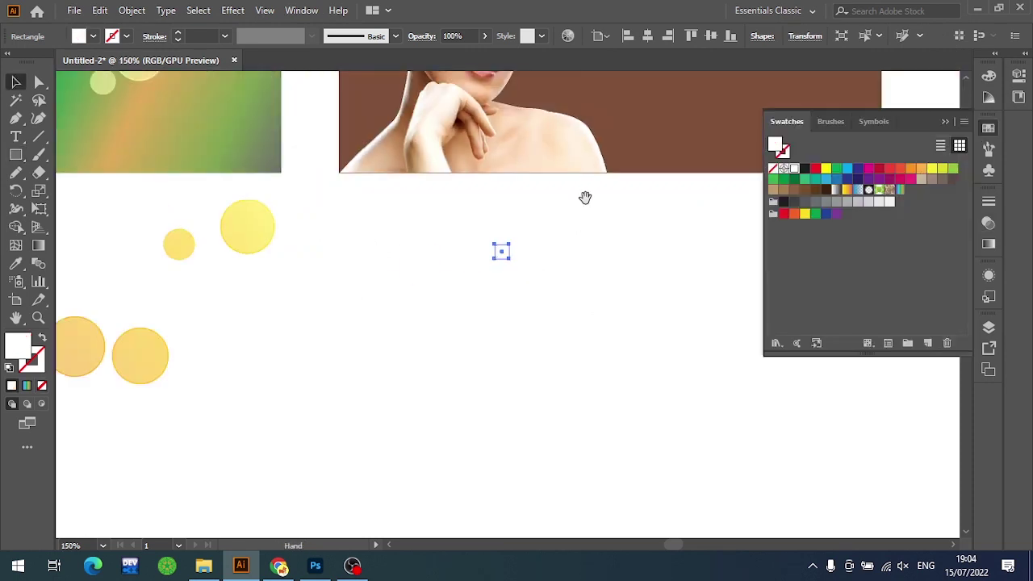
pyautogui.hotkey('ctrl', '-')
pyautogui.moveTo(586, 198)
pyautogui.mouseDown()
pyautogui.moveTo(583, 442)
pyautogui.moveTo(586, 409)
pyautogui.mouseUp()
pyautogui.click(587, 410)
pyautogui.scroll(5, 602, 333)
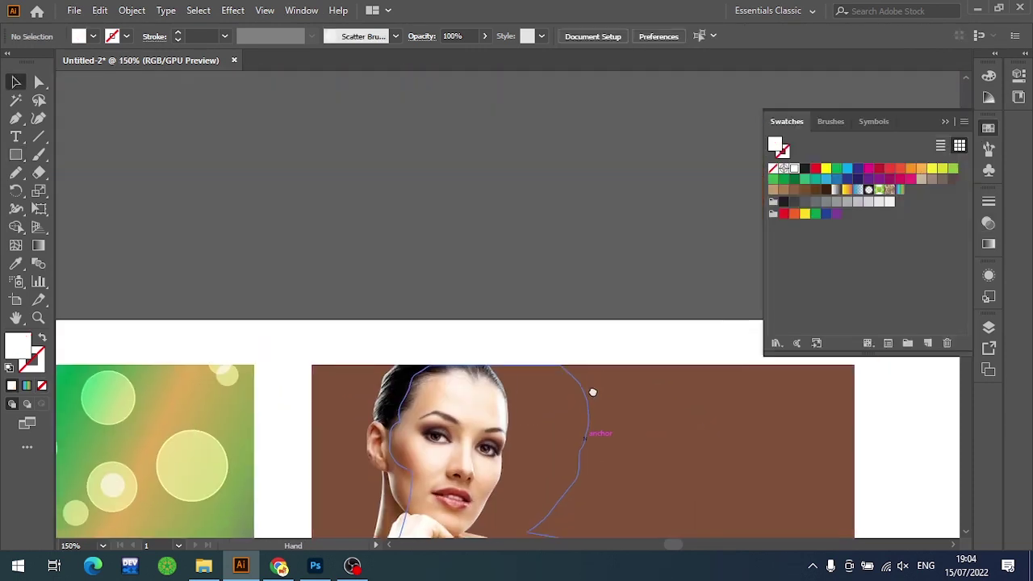
pyautogui.hotkey('ctrl', '+')
pyautogui.hotkey('ctrl', '+')
# Draw another square on the pasteboard and duplicate it as a copy at 70% opacity
pyautogui.press('m')
pyautogui.moveTo(415, 252); pyautogui.dragTo(447, 282)
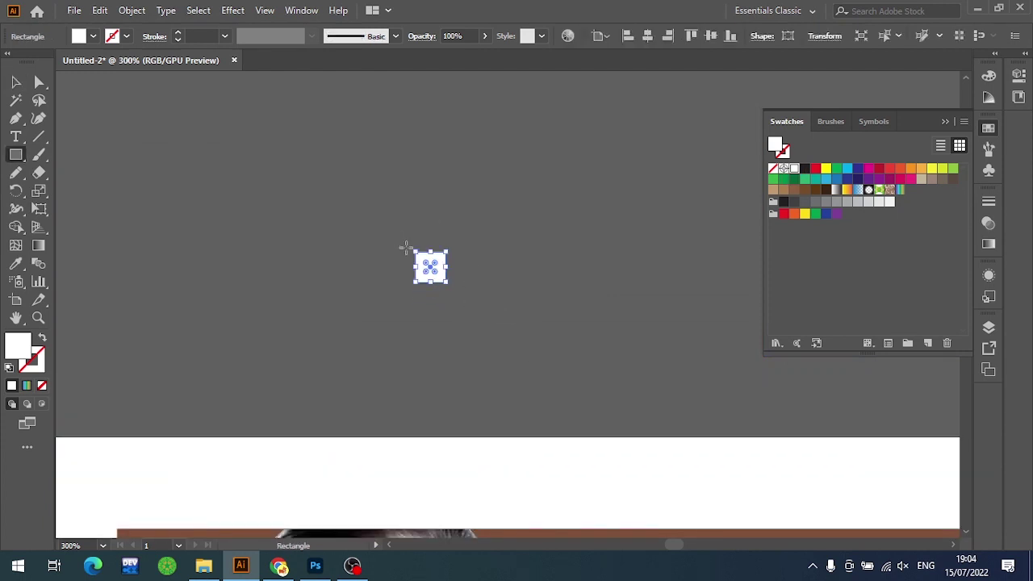
pyautogui.press('v')
pyautogui.click(491, 279)
pyautogui.scroll(3, 476, 282)
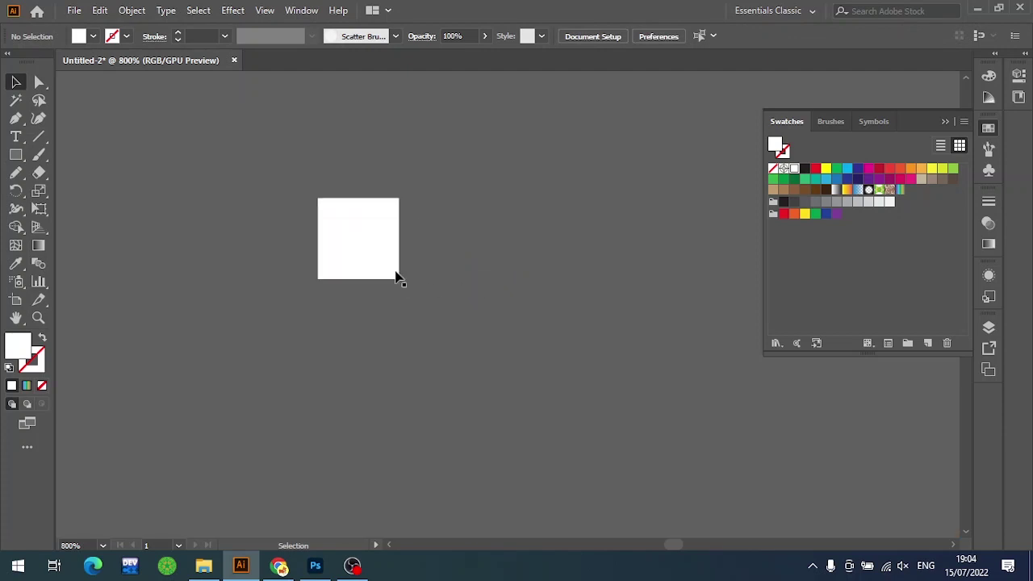
pyautogui.moveTo(369, 257)
pyautogui.mouseDown()
pyautogui.moveTo(496, 200)
pyautogui.moveTo(516, 206)
pyautogui.mouseUp()
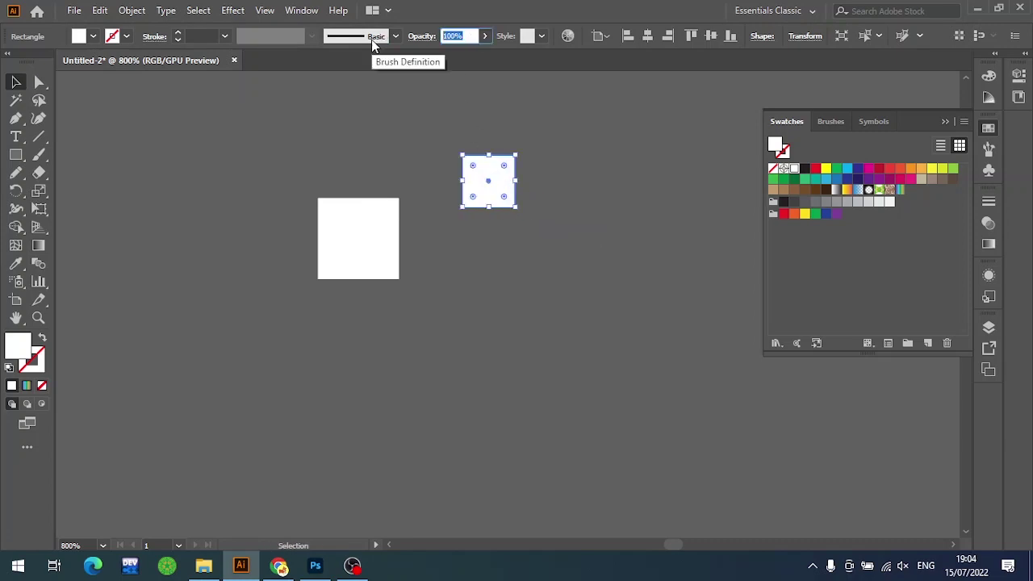
pyautogui.write('70')
pyautogui.press('Return')
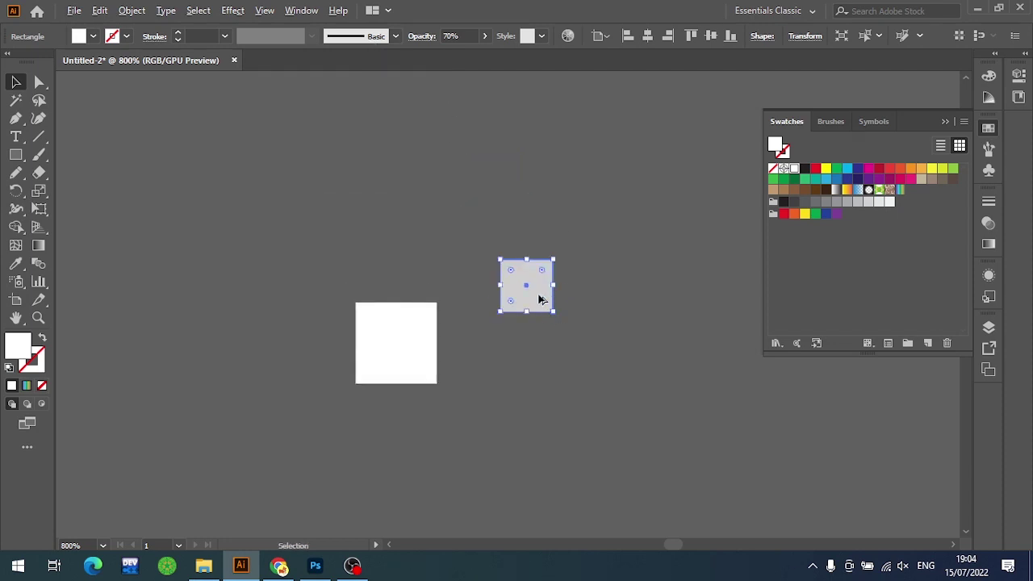
# Duplicate a smallest square at 40% opacity, reposition the 70% square, and select all three
pyautogui.moveTo(539, 290)
pyautogui.mouseDown()
pyautogui.moveTo(450, 213)
pyautogui.moveTo(456, 191)
pyautogui.mouseUp()
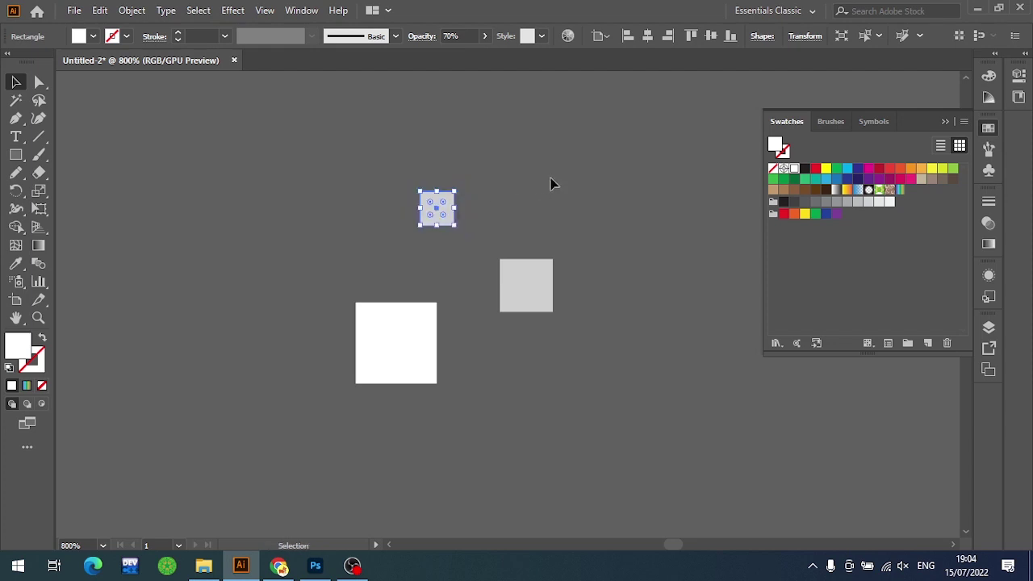
pyautogui.click(450, 35)
pyautogui.write('40')
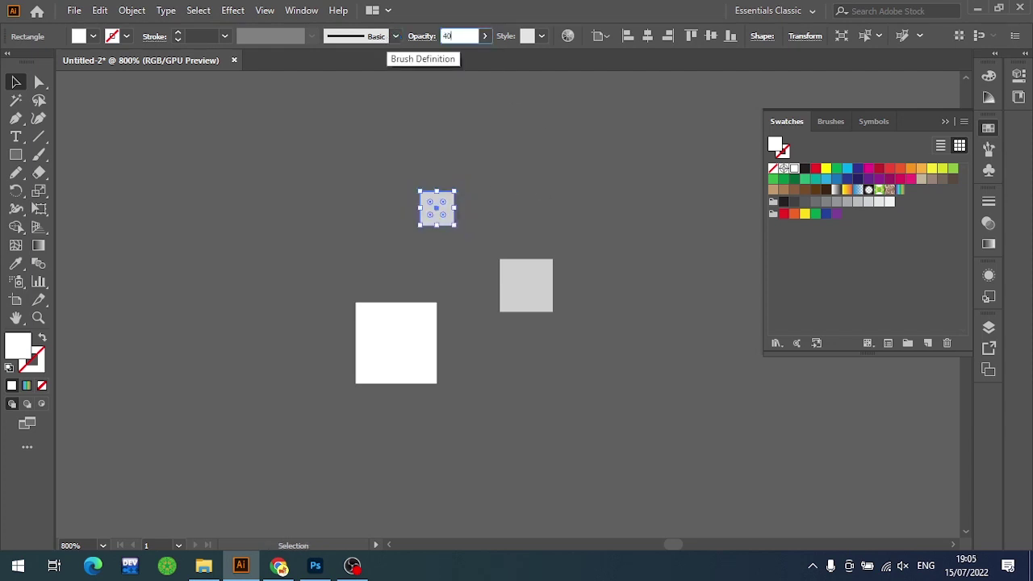
pyautogui.press('Return')
pyautogui.click(638, 226)
pyautogui.scroll(1, 588, 266)
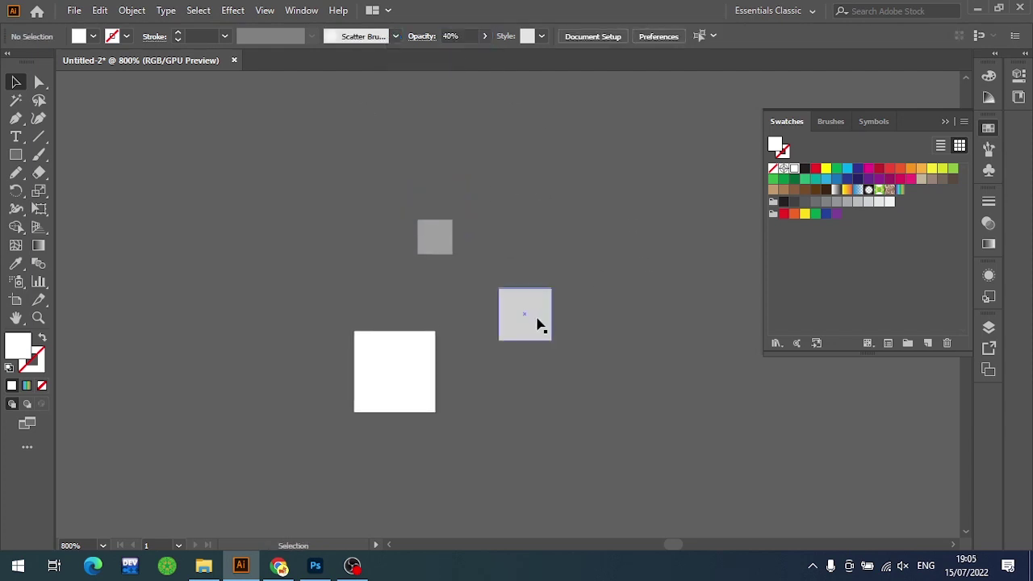
pyautogui.moveTo(537, 325); pyautogui.dragTo(509, 336)
pyautogui.click(685, 263)
pyautogui.scroll(-1, 685, 262)
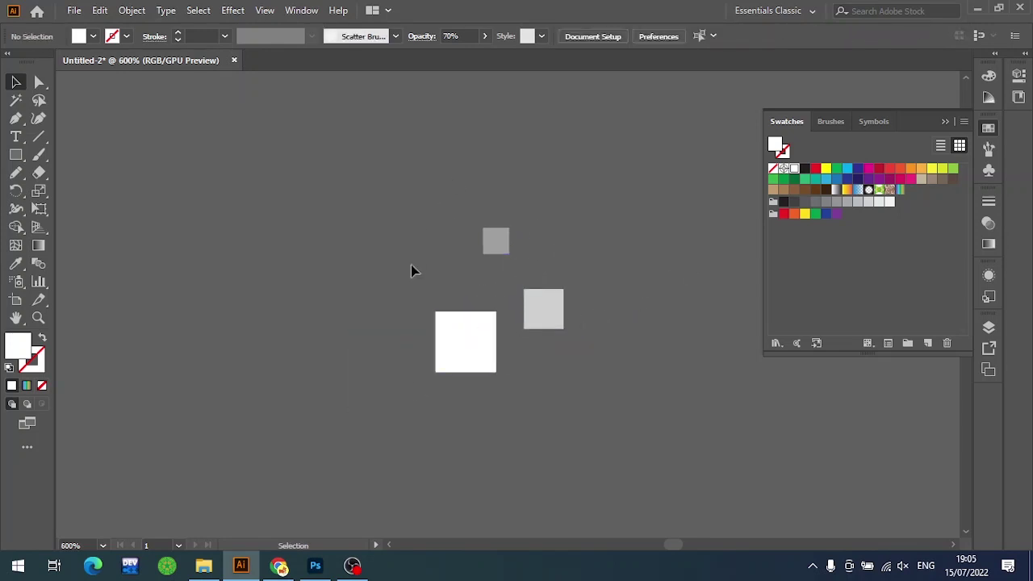
pyautogui.press('space')
pyautogui.scroll(-3, 584, 251)
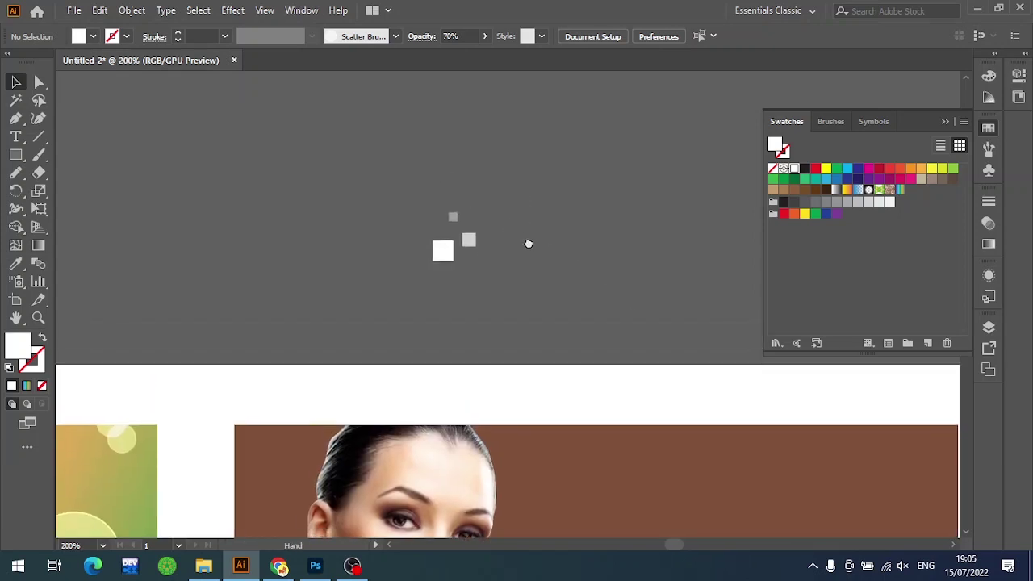
pyautogui.moveTo(529, 243); pyautogui.dragTo(526, 252)
pyautogui.moveTo(517, 296); pyautogui.dragTo(295, 121)
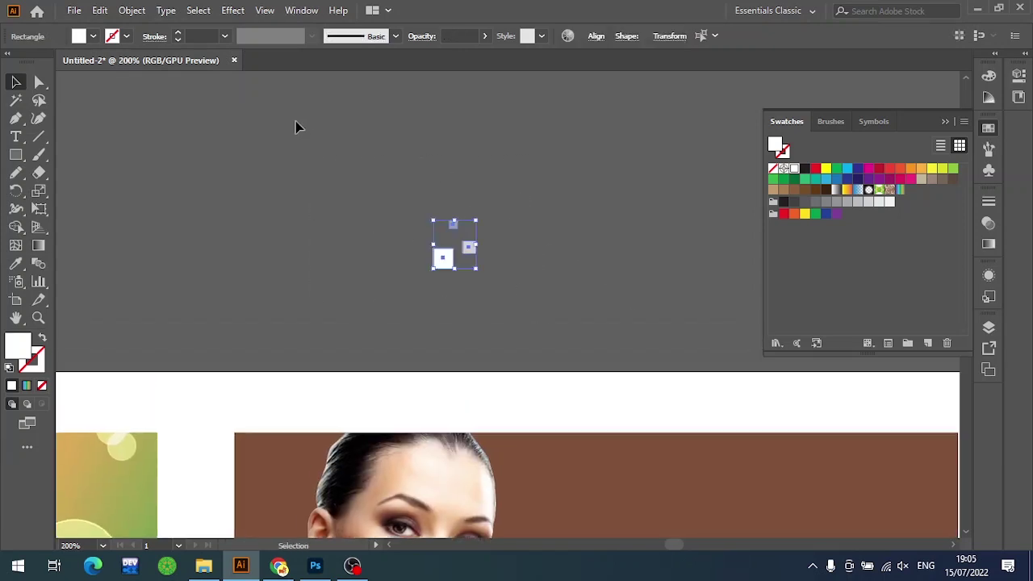
# Fill the three squares with pure black (#000000)
pyautogui.click(804, 169)
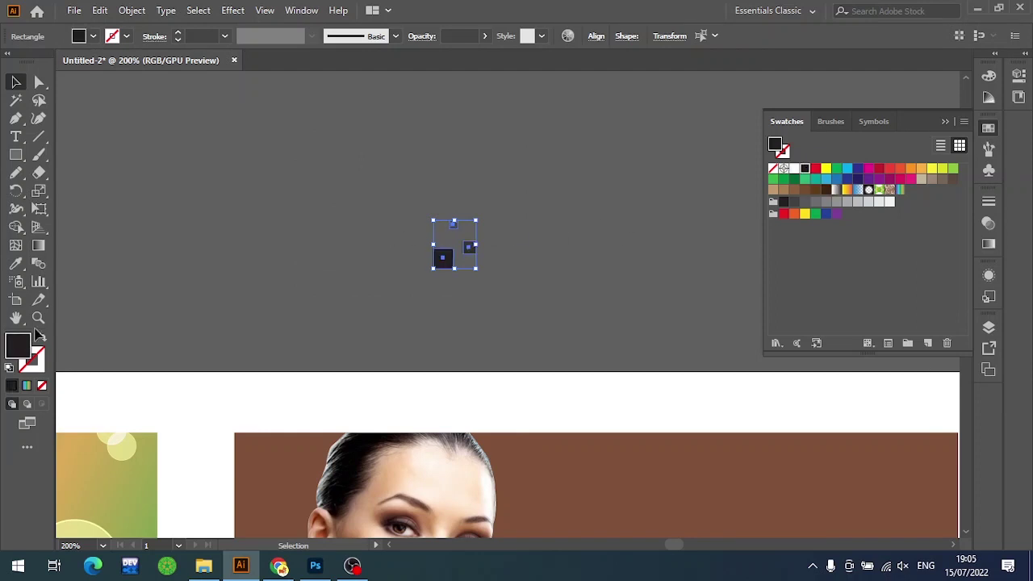
pyautogui.doubleClick(16, 345)
pyautogui.moveTo(663, 407)
pyautogui.mouseDown()
pyautogui.moveTo(779, 406)
pyautogui.moveTo(795, 415)
pyautogui.mouseUp()
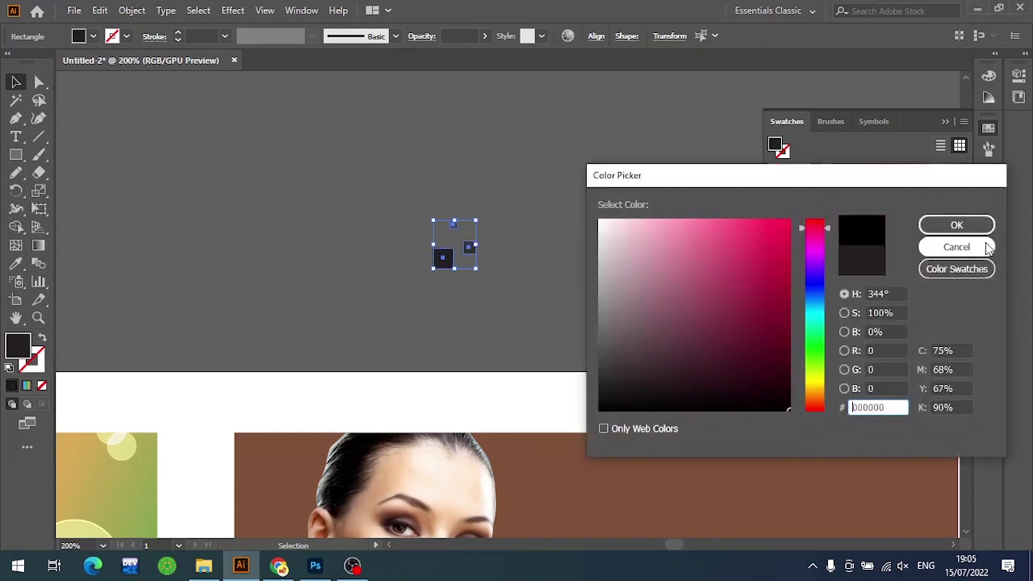
pyautogui.click(952, 227)
# Start a new Scatter Brush from the three black squares
pyautogui.click(988, 149)
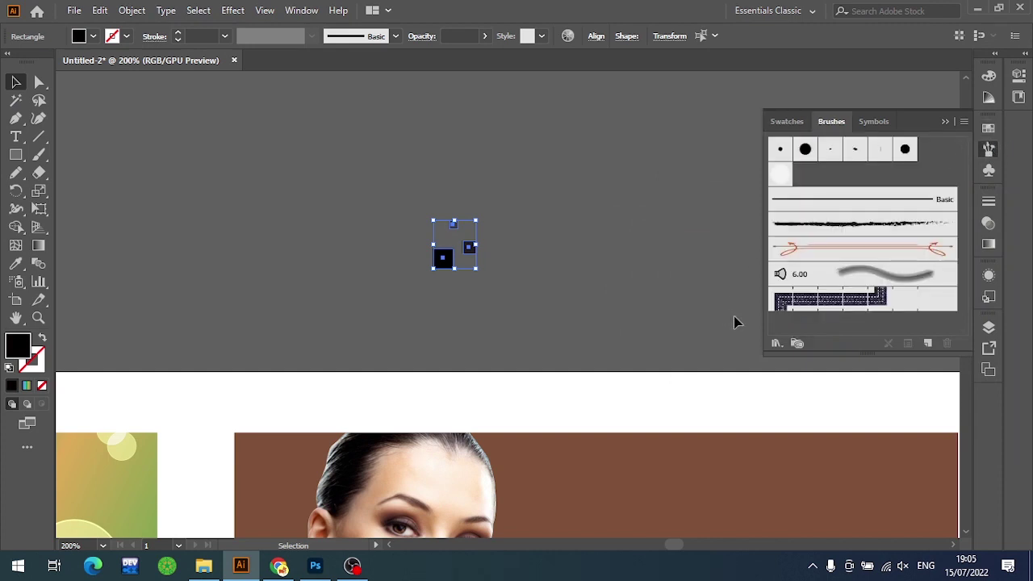
pyautogui.click(927, 344)
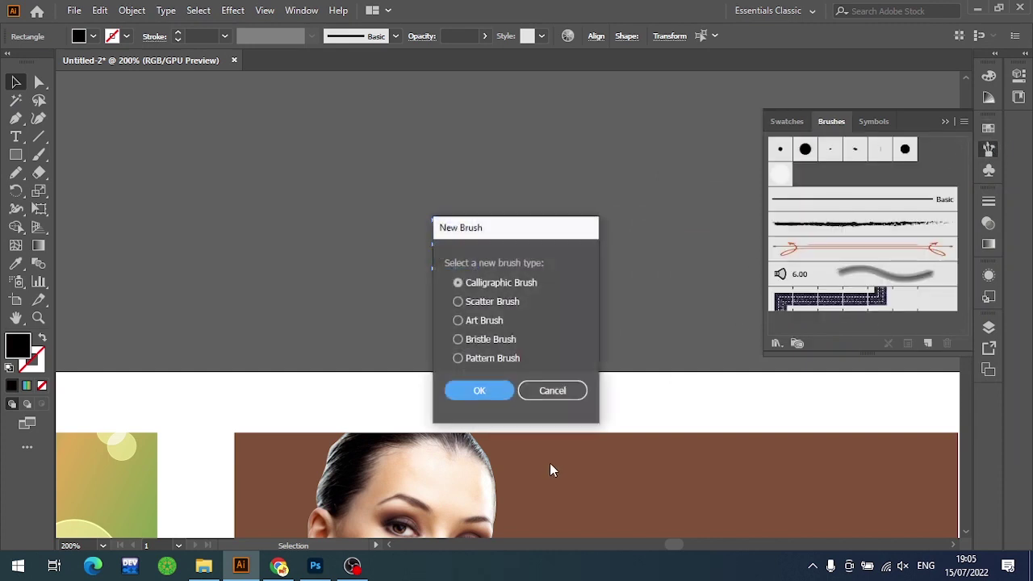
pyautogui.click(493, 303)
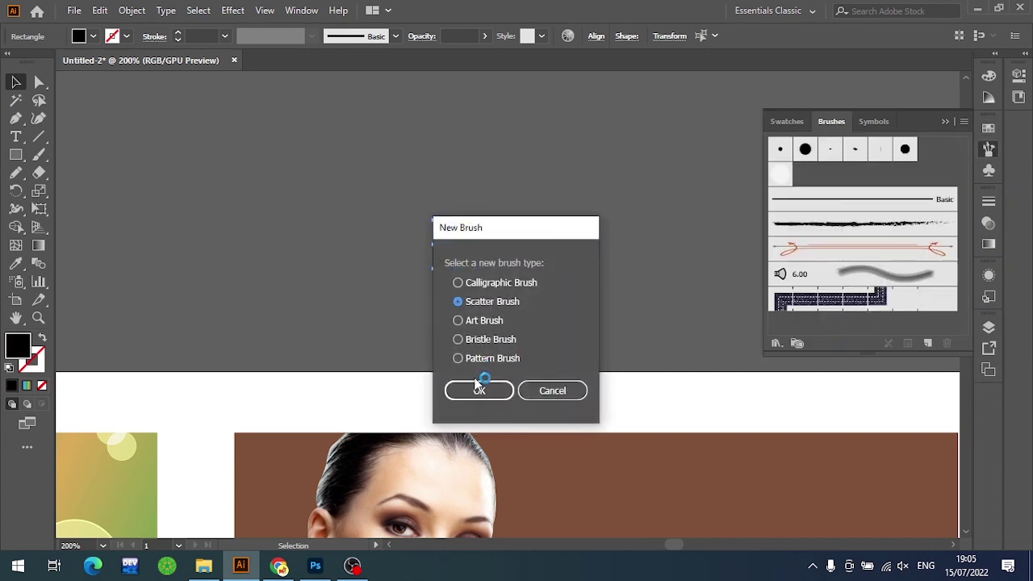
pyautogui.click(478, 390)
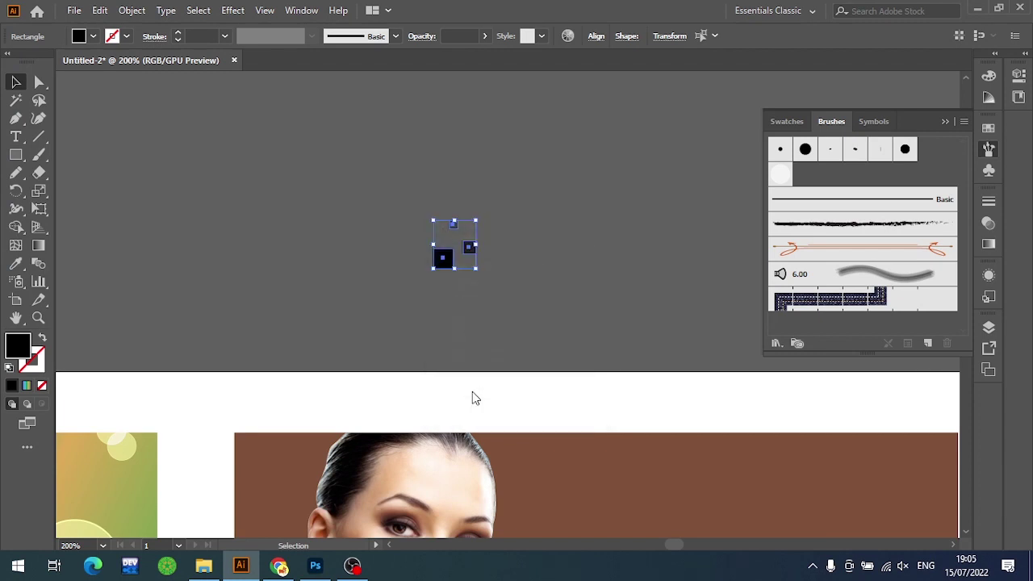
# Set the brush's size, spacing, scatter and rotation to Random and save it as Scatter Brush 2
pyautogui.click(627, 166)
pyautogui.click(616, 196)
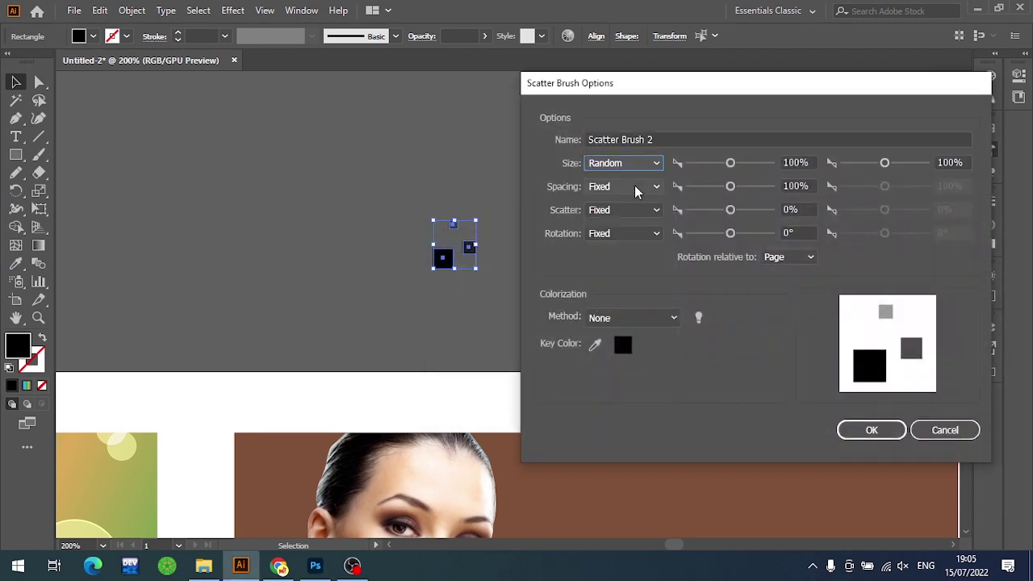
pyautogui.click(634, 186)
pyautogui.click(629, 218)
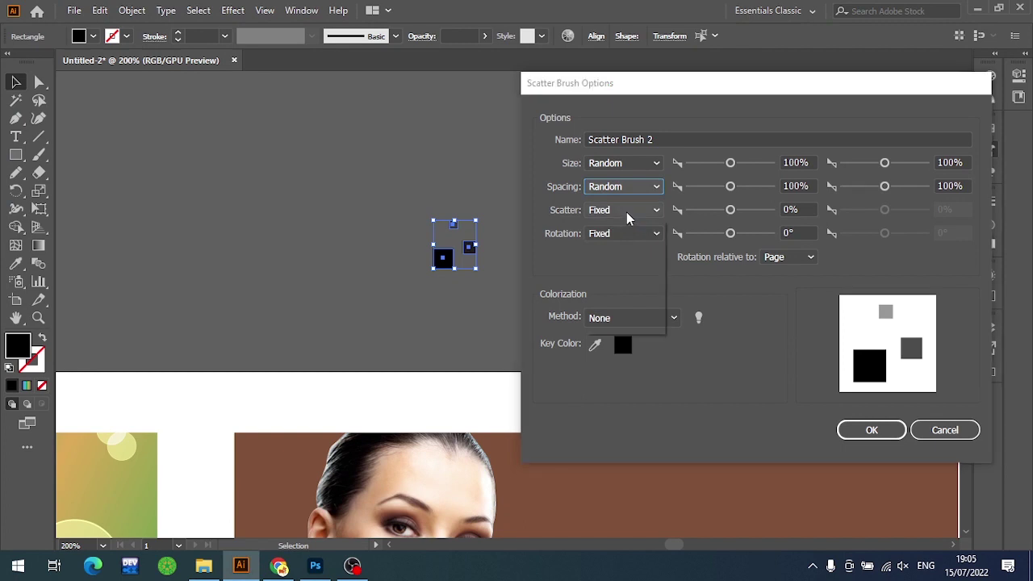
pyautogui.click(626, 211)
pyautogui.click(631, 240)
pyautogui.click(631, 272)
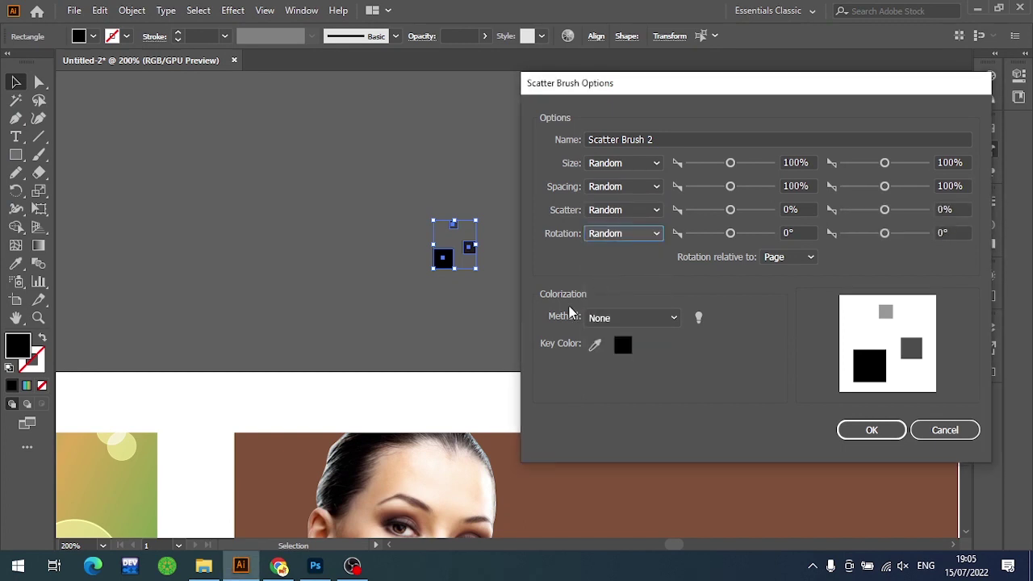
pyautogui.click(869, 430)
pyautogui.click(562, 216)
# Draw a wavy three-anchor Pen path above the squares
pyautogui.press('p')
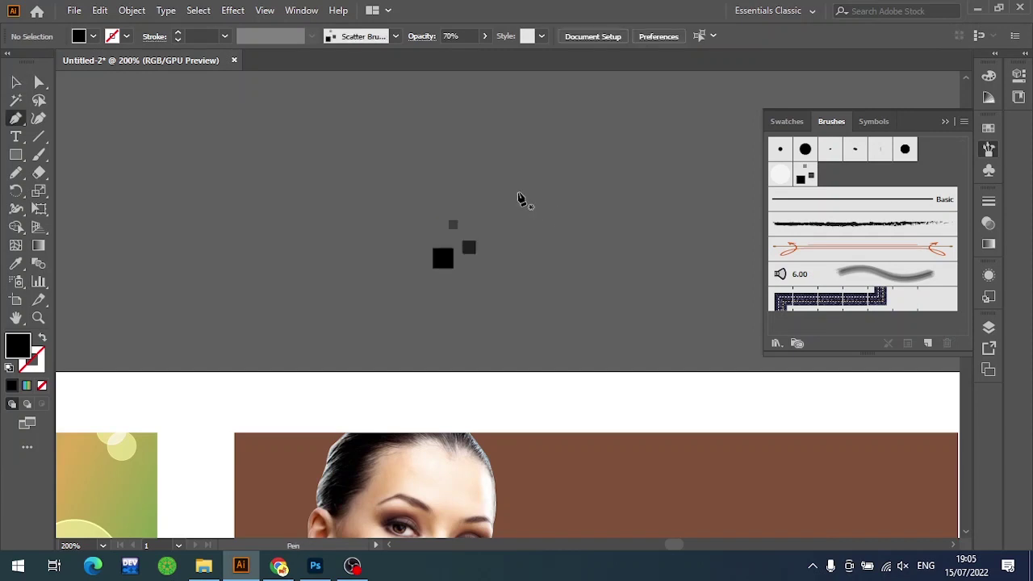
pyautogui.click(334, 169)
pyautogui.moveTo(500, 166); pyautogui.dragTo(580, 206)
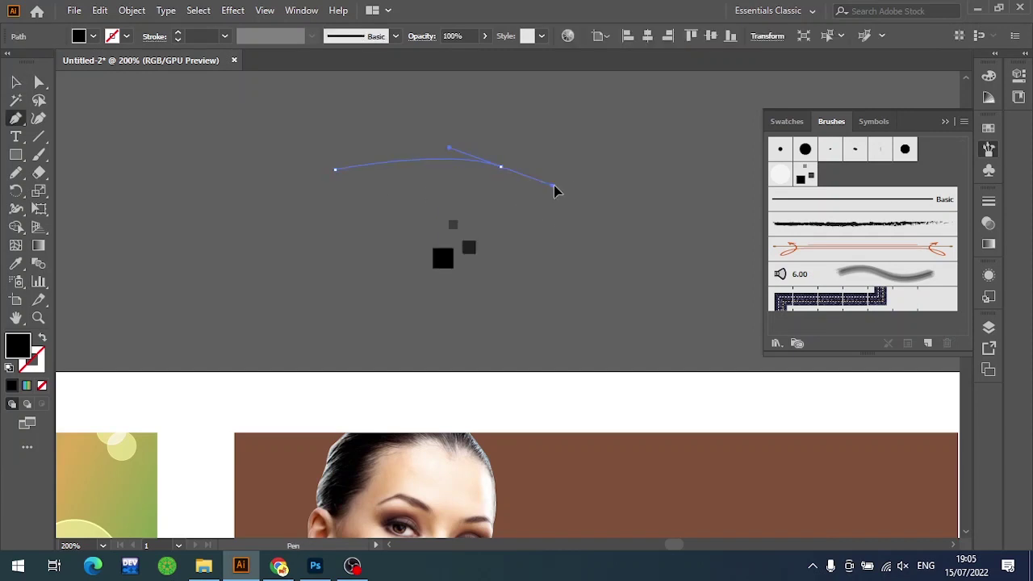
pyautogui.click(686, 145)
pyautogui.click(15, 81)
# Make the path stroke-only and apply Scatter Brush 2 to it
pyautogui.hotkey('shift', 'x')
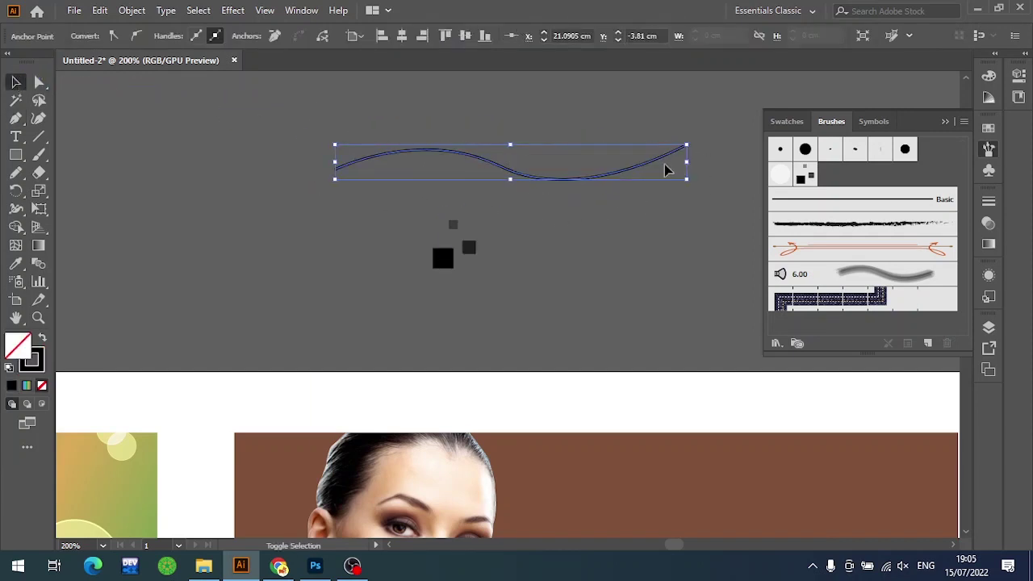
pyautogui.click(807, 176)
pyautogui.scroll(2, 621, 322)
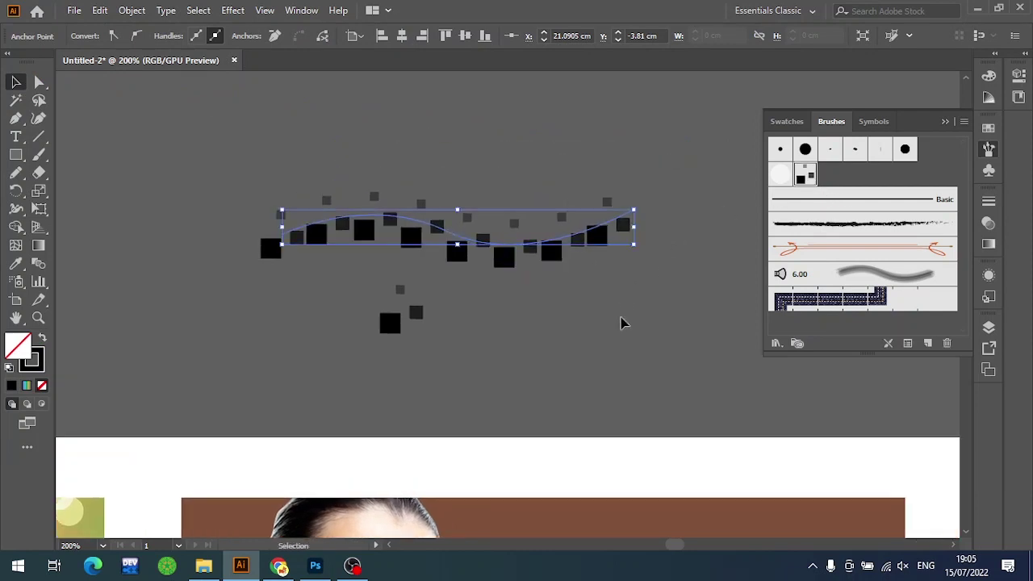
pyautogui.click(638, 322)
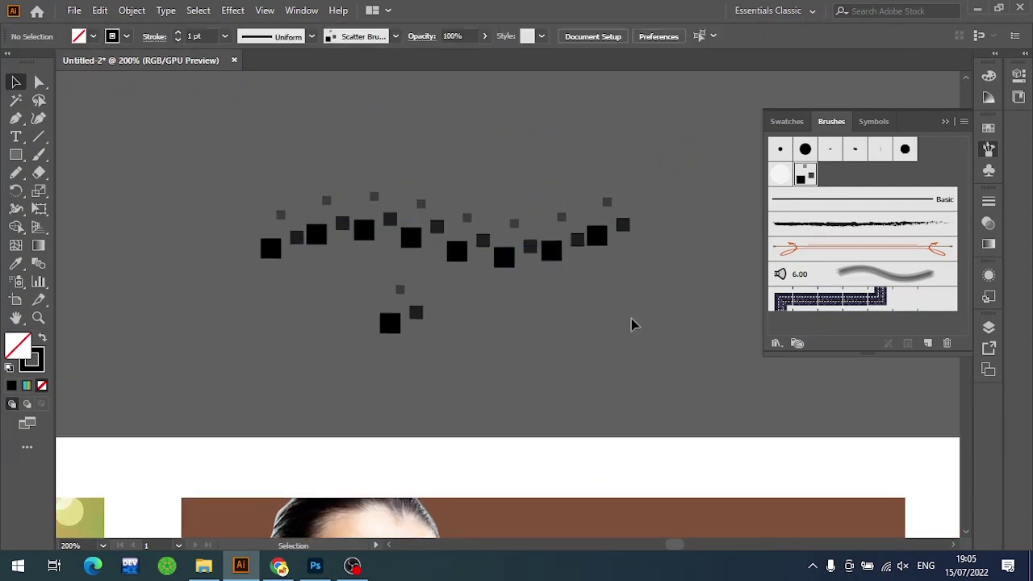
pyautogui.click(525, 242)
# Set Scatter Brush 2's random size range to about 59–267%
pyautogui.doubleClick(804, 175)
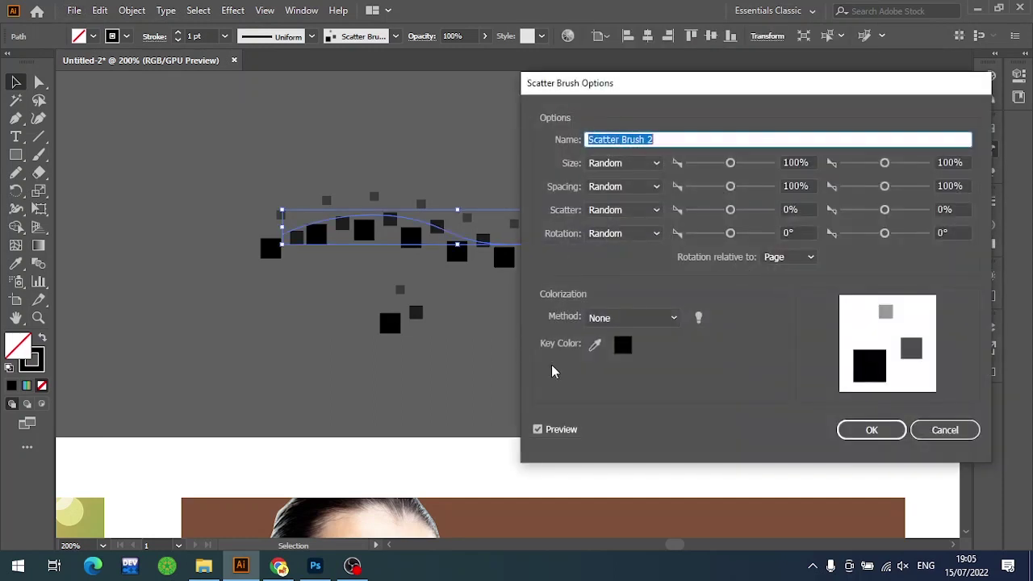
pyautogui.moveTo(730, 163); pyautogui.dragTo(722, 164)
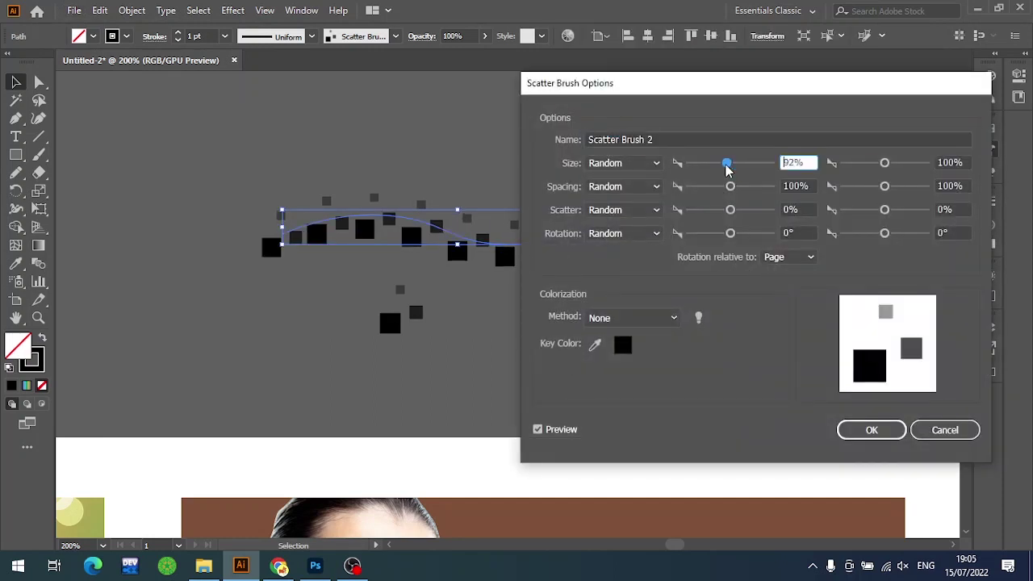
pyautogui.moveTo(887, 165); pyautogui.dragTo(896, 164)
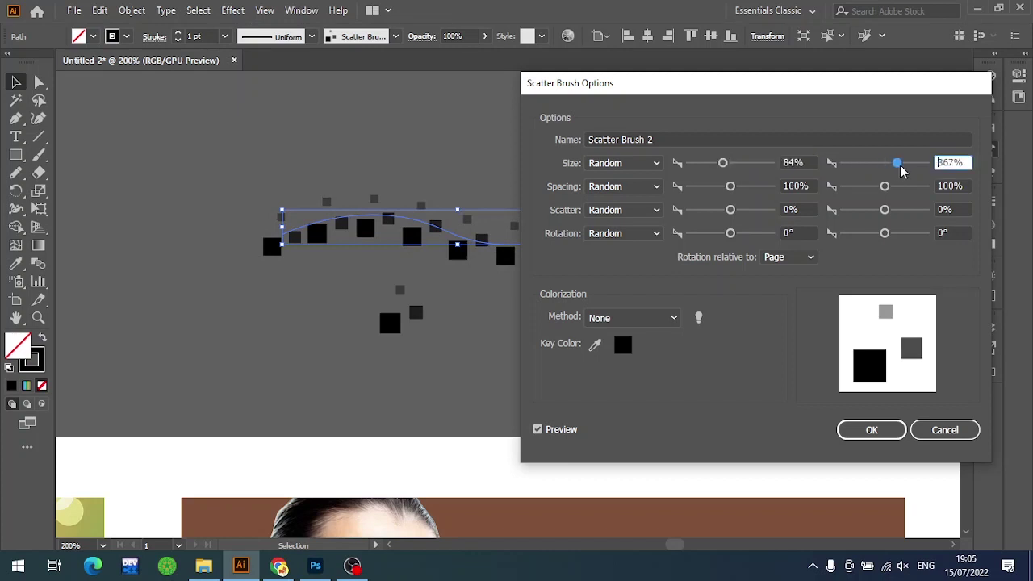
pyautogui.moveTo(723, 164); pyautogui.dragTo(697, 163)
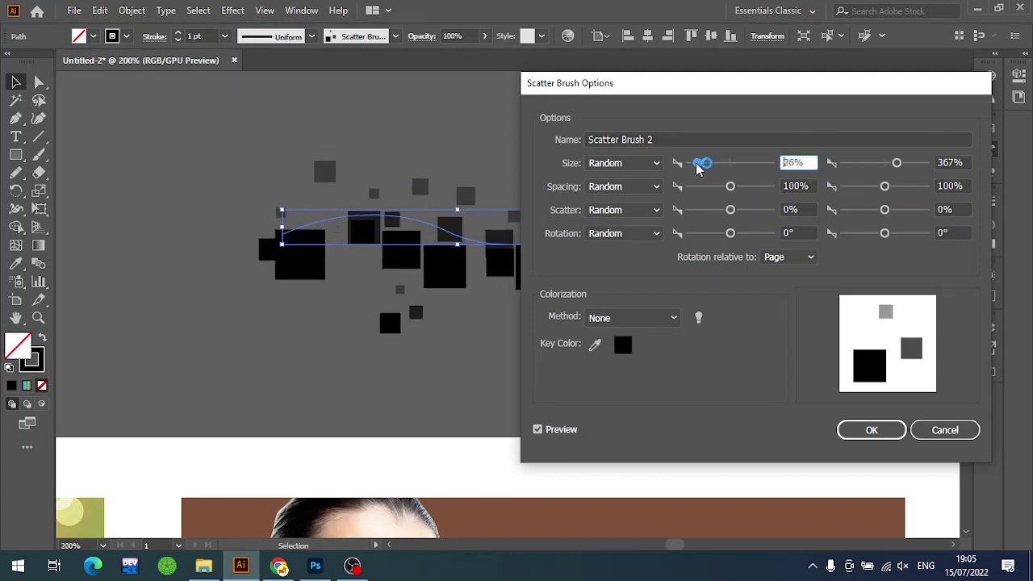
pyautogui.moveTo(896, 168); pyautogui.dragTo(893, 166)
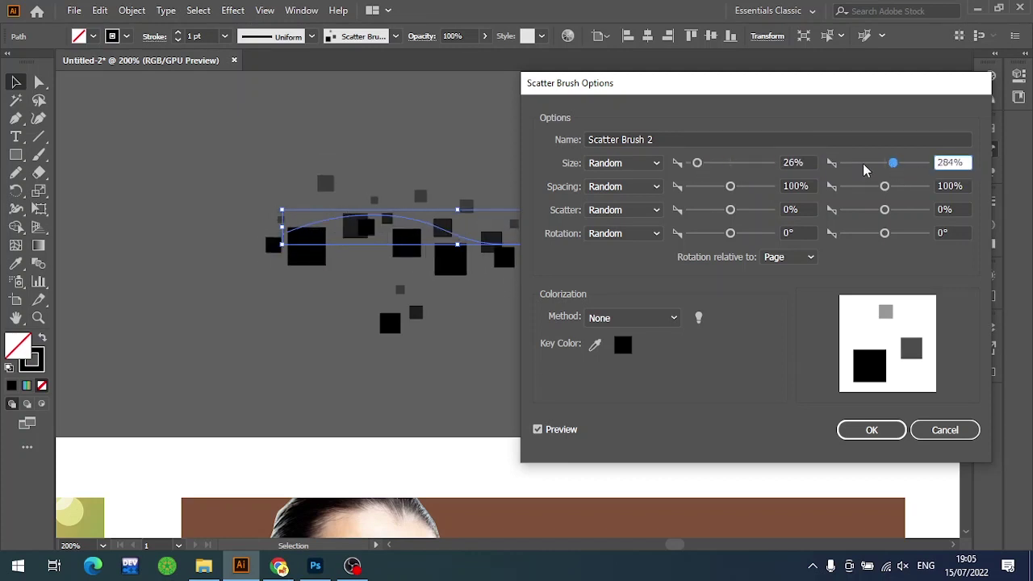
pyautogui.moveTo(698, 164); pyautogui.dragTo(720, 171)
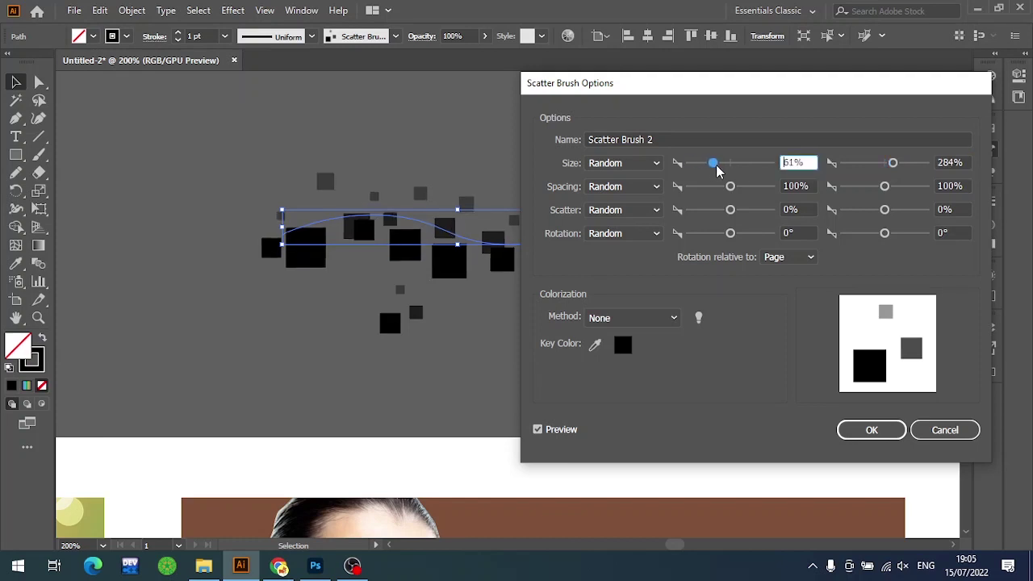
pyautogui.moveTo(893, 164)
pyautogui.mouseDown()
pyautogui.moveTo(908, 168)
pyautogui.moveTo(892, 167)
pyautogui.mouseUp()
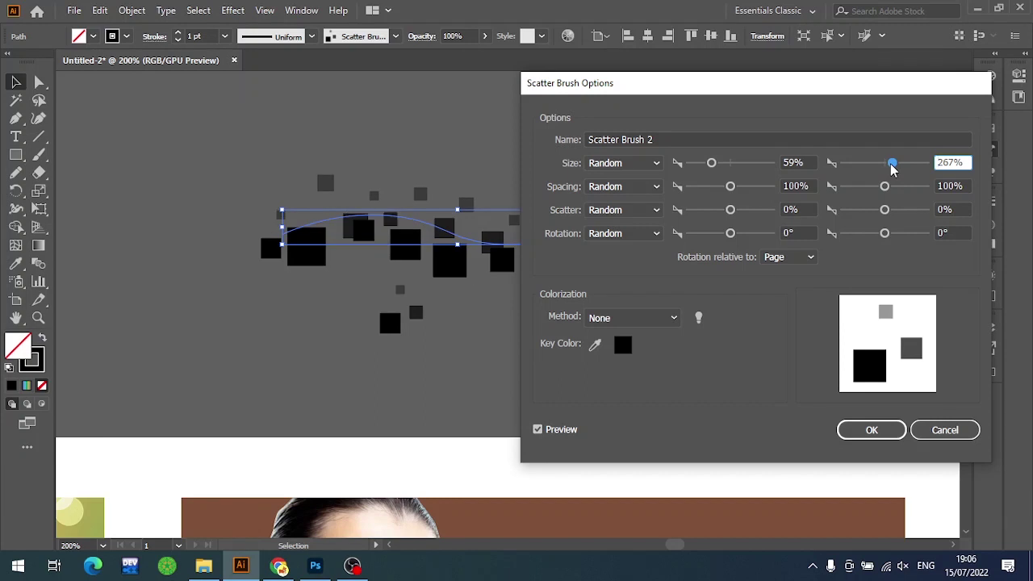
# Set random spacing to 70–300% and scatter to -130–74%
pyautogui.moveTo(730, 186); pyautogui.dragTo(716, 187)
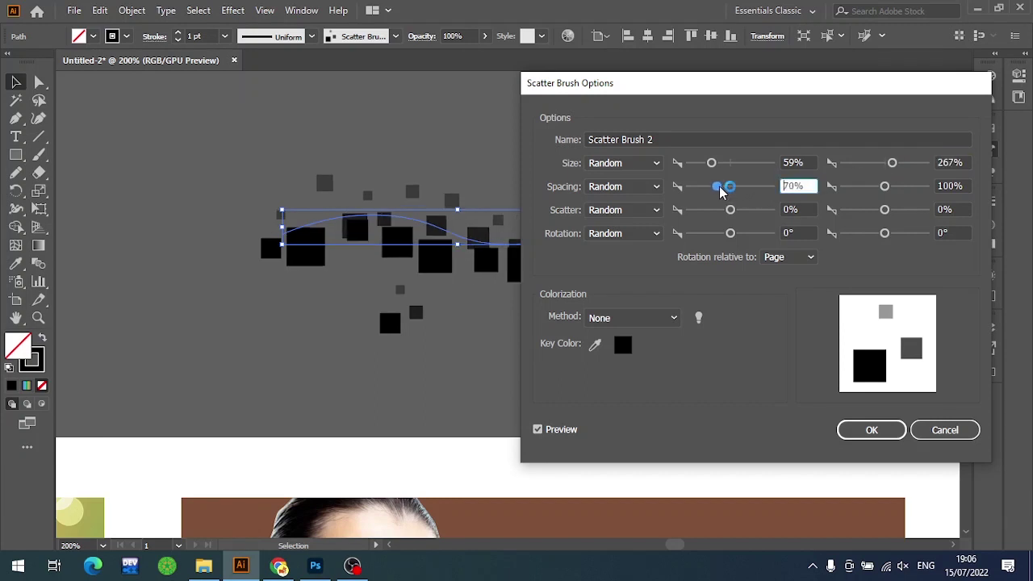
pyautogui.moveTo(901, 191); pyautogui.dragTo(894, 192)
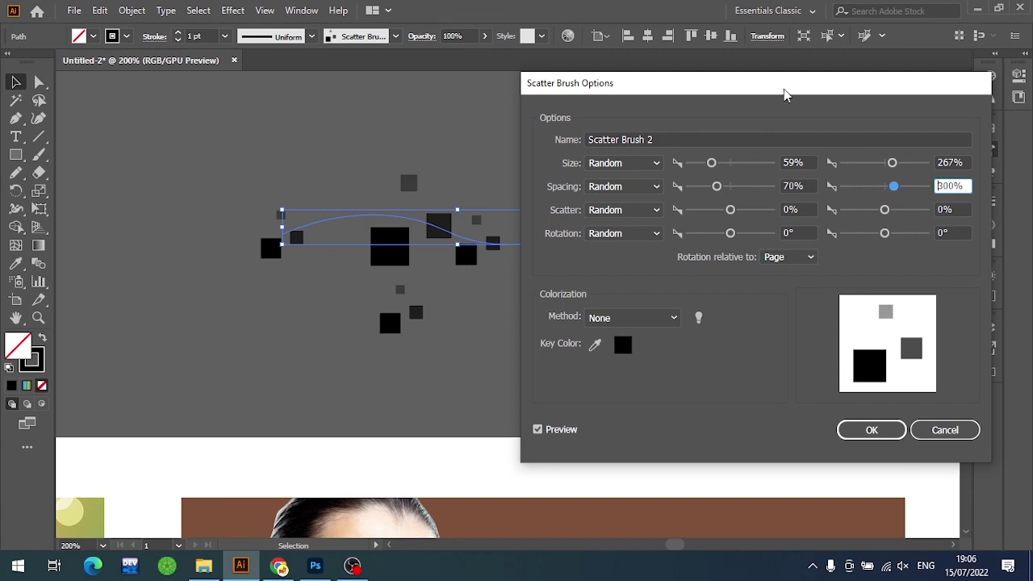
pyautogui.moveTo(783, 85); pyautogui.dragTo(777, 69)
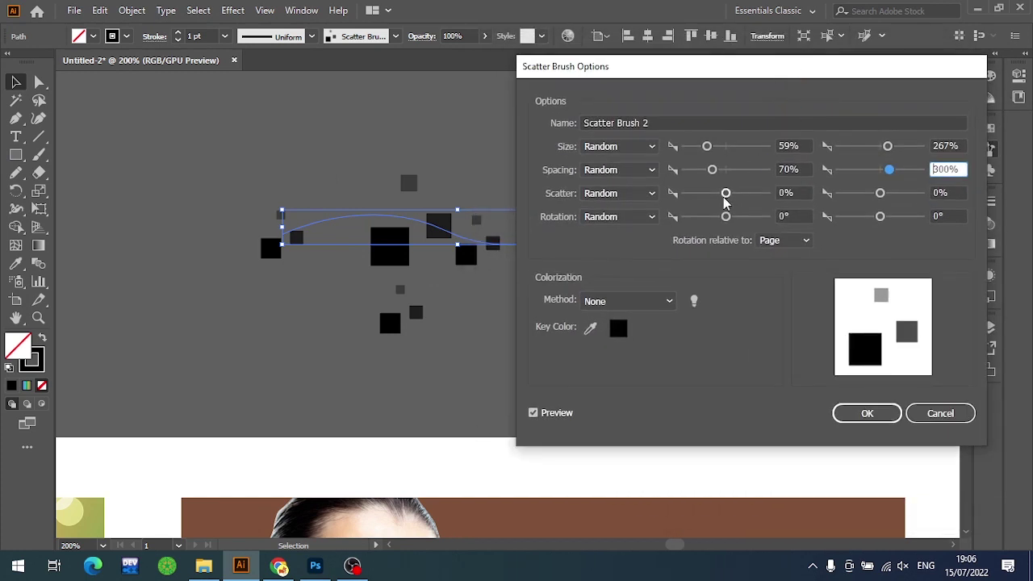
pyautogui.moveTo(725, 195); pyautogui.dragTo(720, 194)
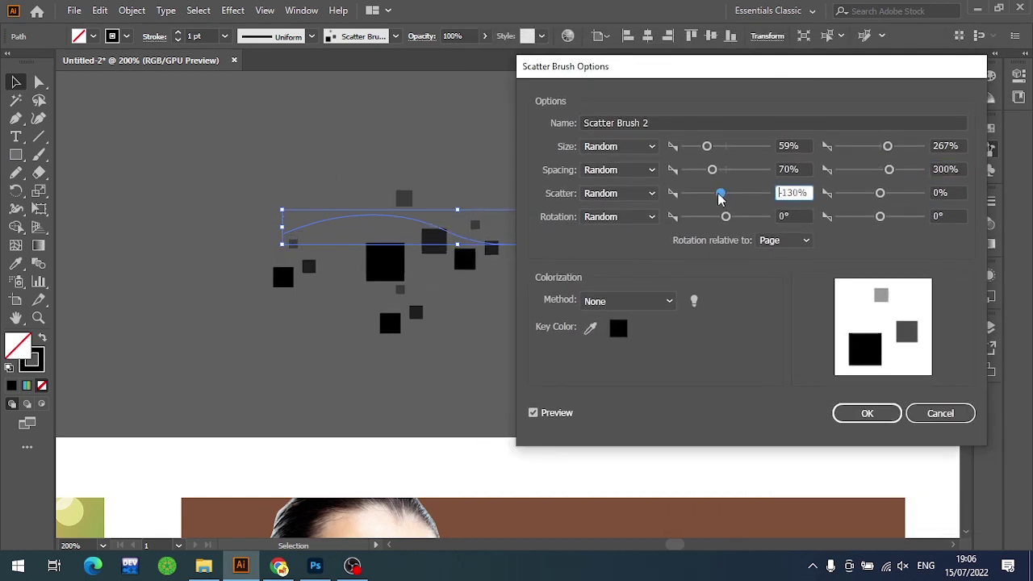
pyautogui.moveTo(880, 194); pyautogui.dragTo(884, 200)
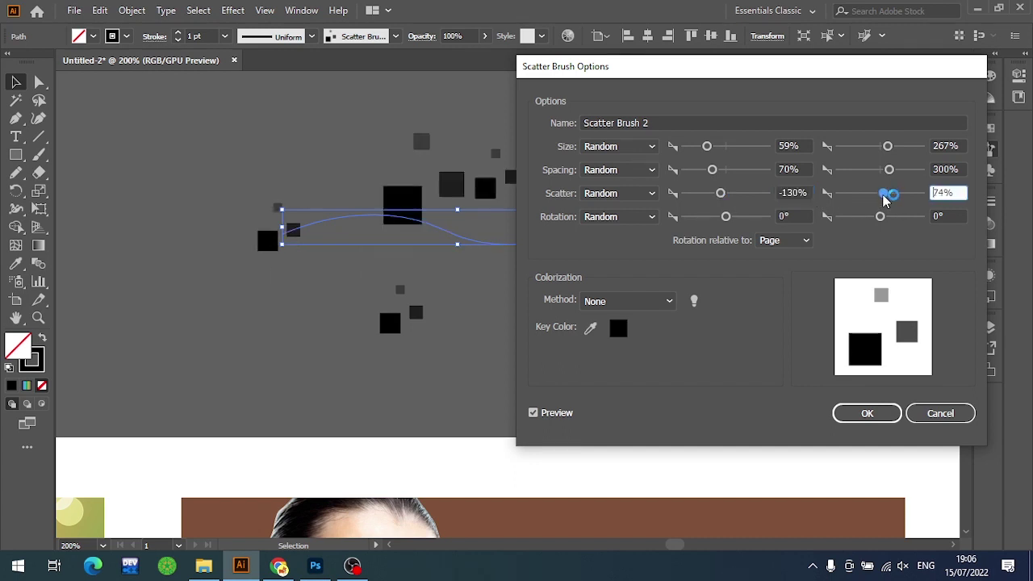
# Set random rotation to -54° to 56°, confirm, and apply to existing strokes
pyautogui.moveTo(725, 216); pyautogui.dragTo(716, 218)
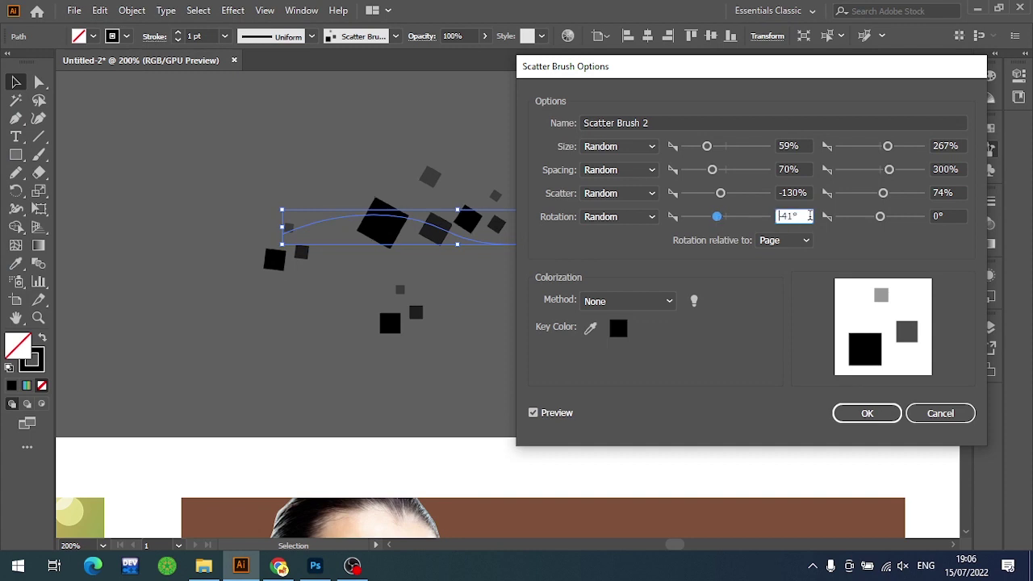
pyautogui.moveTo(880, 216)
pyautogui.mouseDown()
pyautogui.moveTo(895, 223)
pyautogui.moveTo(882, 223)
pyautogui.mouseUp()
pyautogui.moveTo(716, 219); pyautogui.dragTo(713, 218)
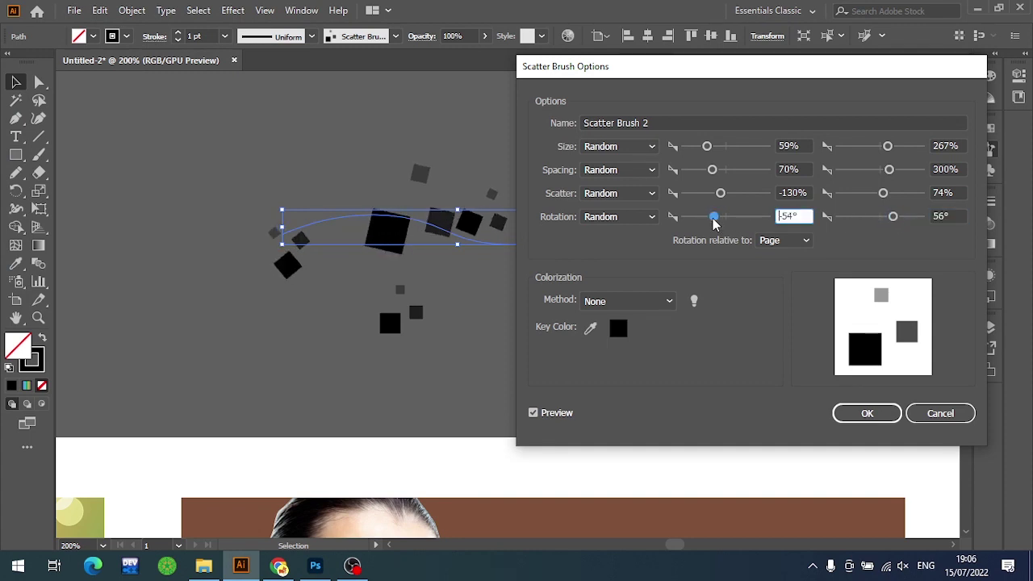
pyautogui.click(871, 413)
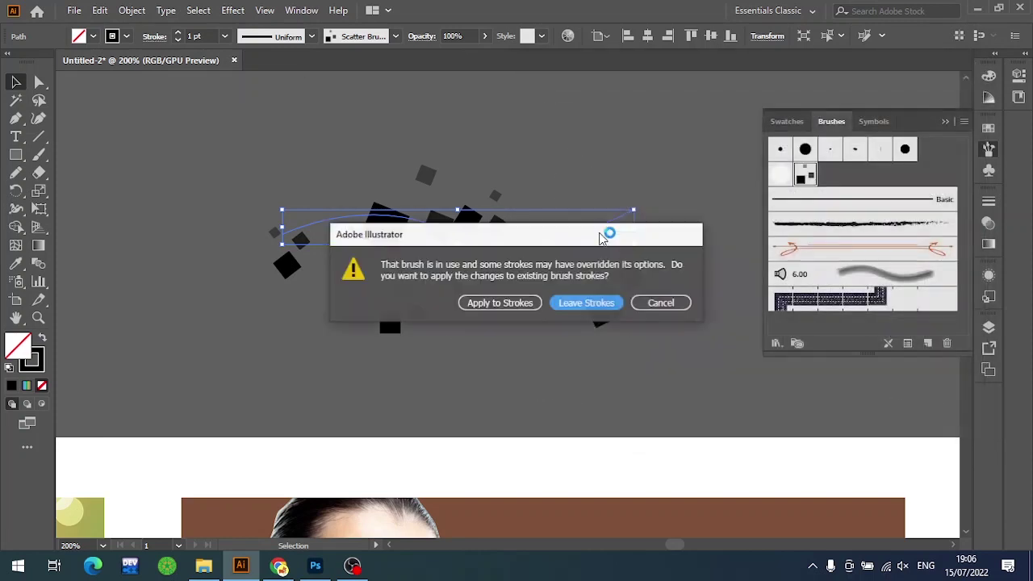
pyautogui.click(526, 301)
pyautogui.click(669, 353)
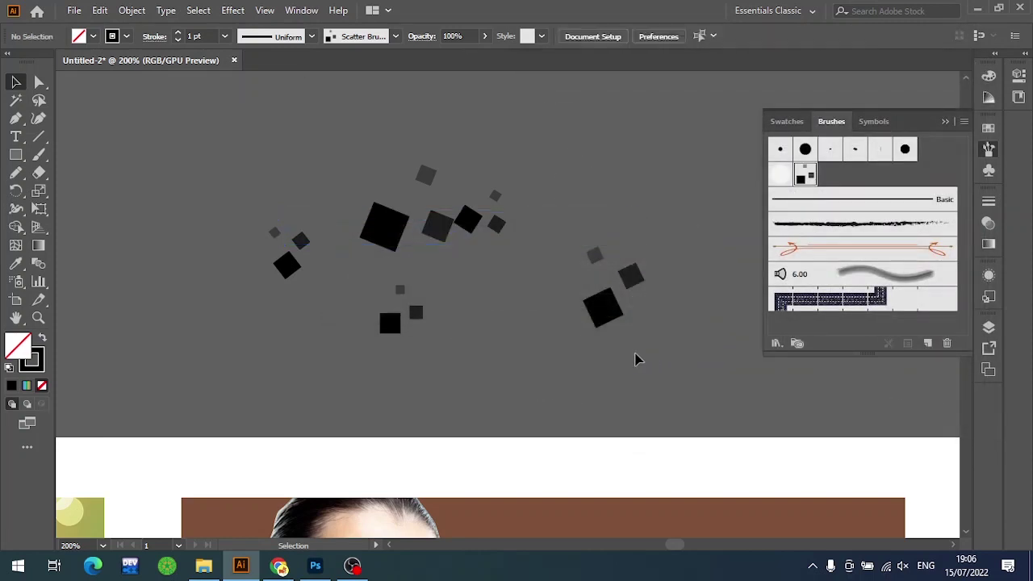
pyautogui.hscroll(-3, 696, 351)
pyautogui.scroll(-2, 558, 267)
pyautogui.click(577, 251)
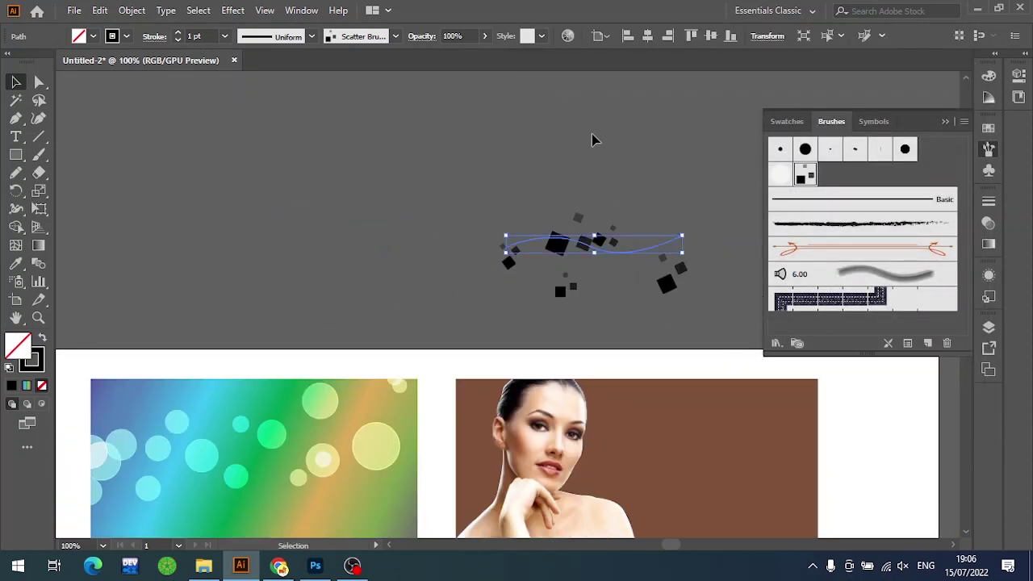
pyautogui.click(520, 182)
pyautogui.click(557, 253)
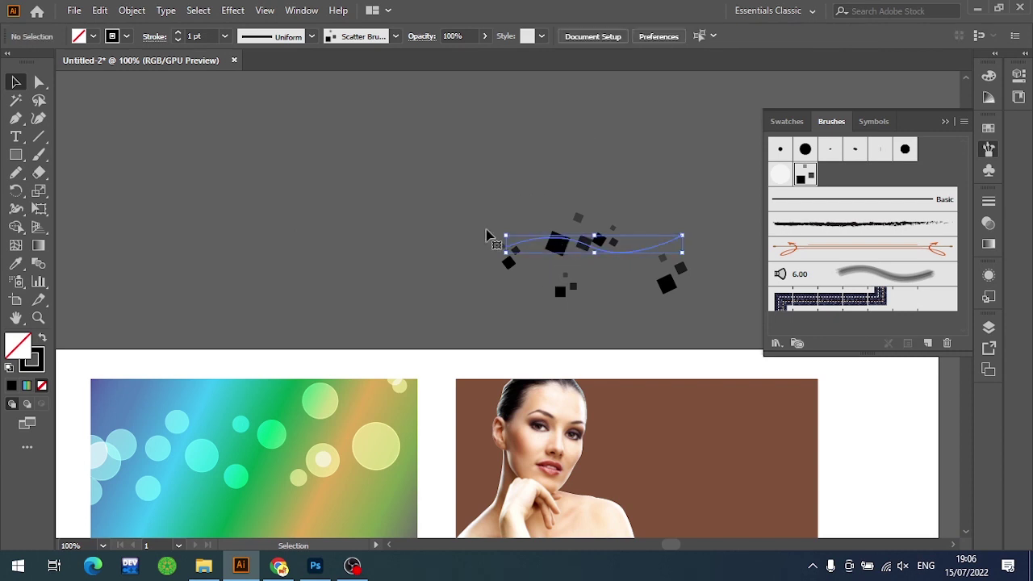
pyautogui.press('b')
pyautogui.moveTo(325, 199); pyautogui.dragTo(410, 198)
pyautogui.moveTo(597, 133)
pyautogui.mouseDown()
pyautogui.moveTo(454, 137)
pyautogui.moveTo(330, 180)
pyautogui.moveTo(368, 131)
pyautogui.moveTo(428, 121)
pyautogui.mouseUp()
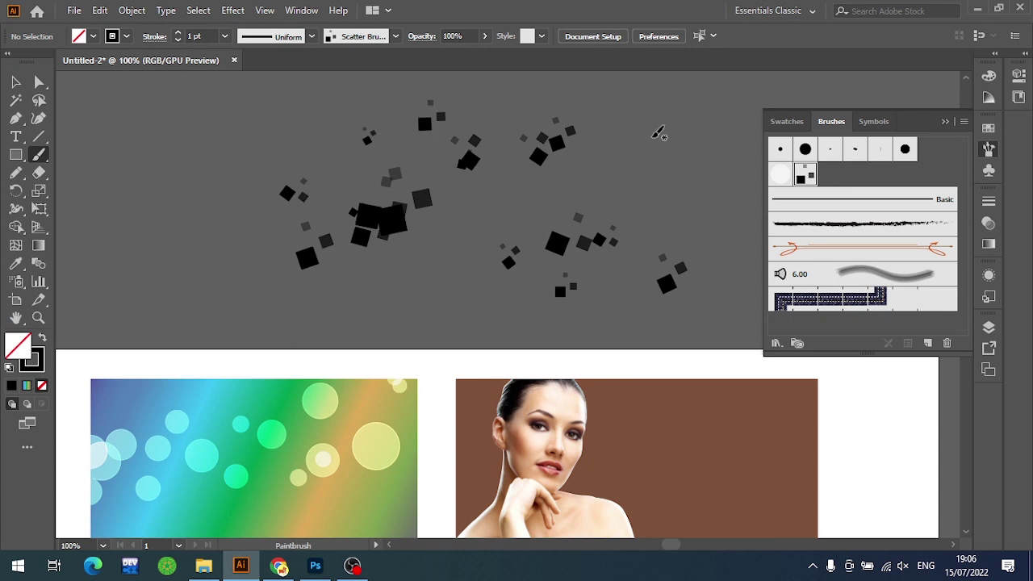
pyautogui.press('v')
pyautogui.click(385, 169)
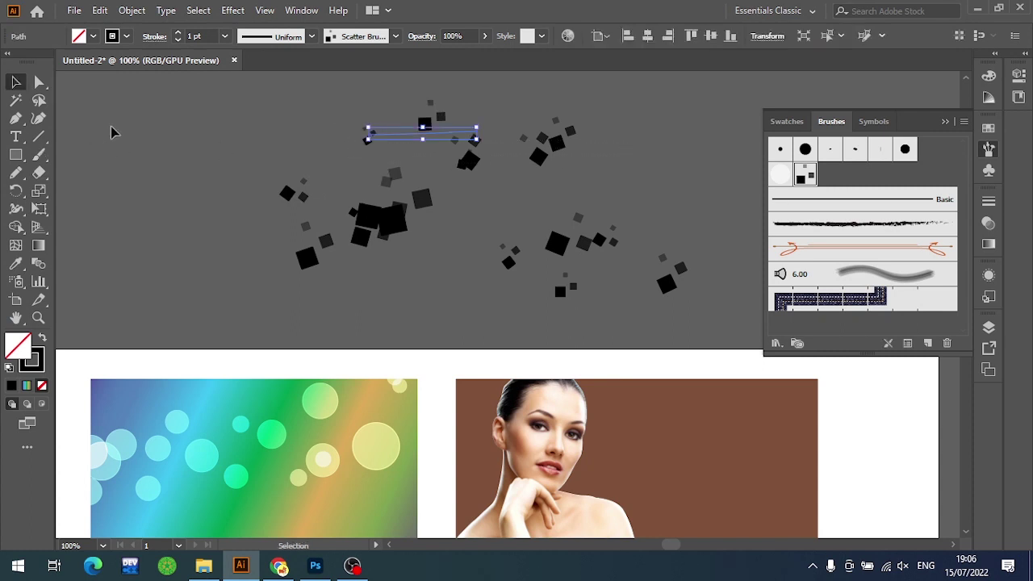
pyautogui.moveTo(207, 134); pyautogui.dragTo(396, 285)
pyautogui.scroll(4, 609, 216)
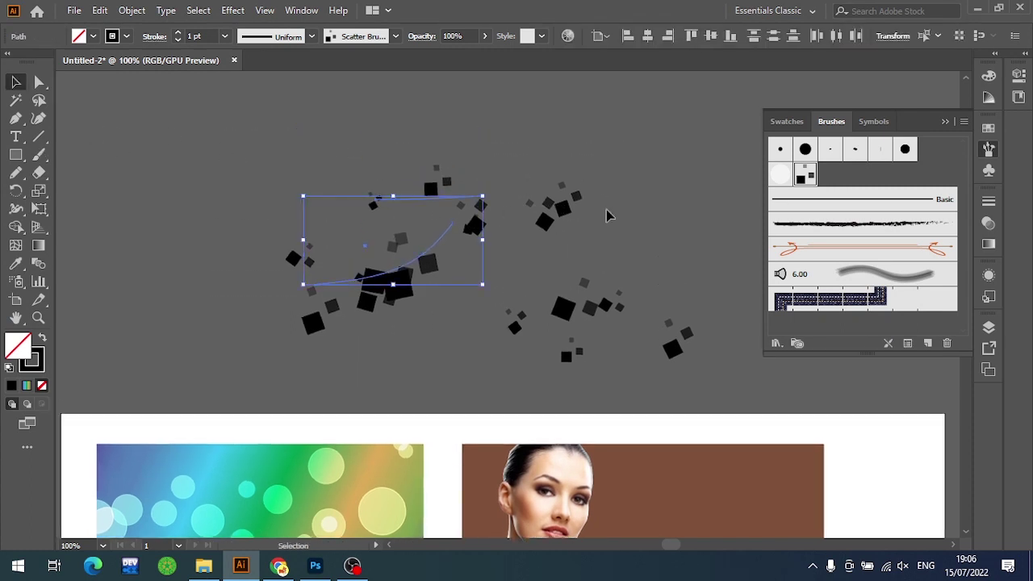
pyautogui.press('Delete')
pyautogui.moveTo(629, 233); pyautogui.dragTo(350, 134)
pyautogui.press('Delete')
pyautogui.moveTo(544, 211)
pyautogui.mouseDown()
pyautogui.moveTo(460, 124)
pyautogui.moveTo(321, 48)
pyautogui.mouseUp()
# Select the woman photo group and enter its opacity mask via the Transparency panel
pyautogui.click(411, 384)
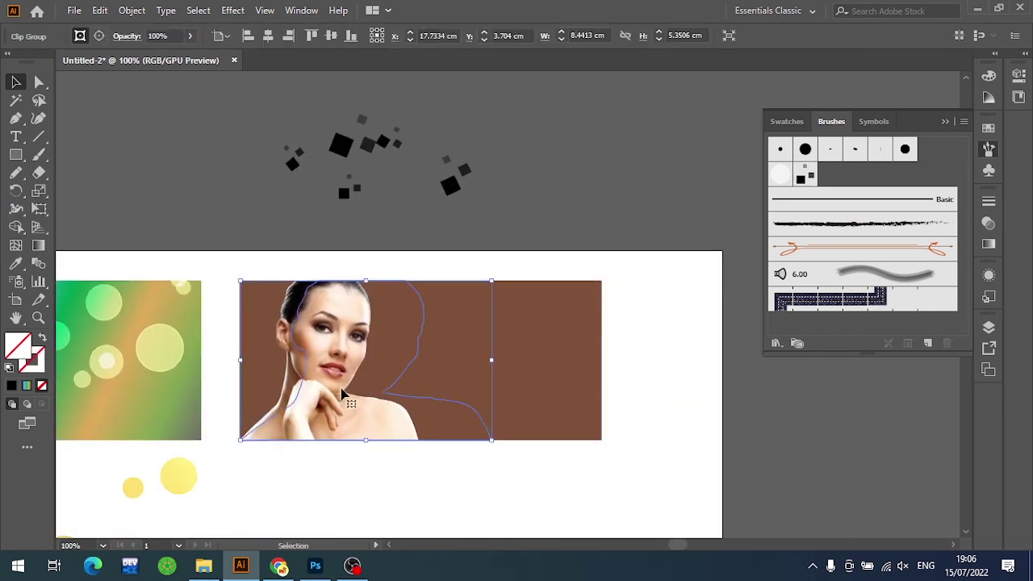
pyautogui.click(996, 230)
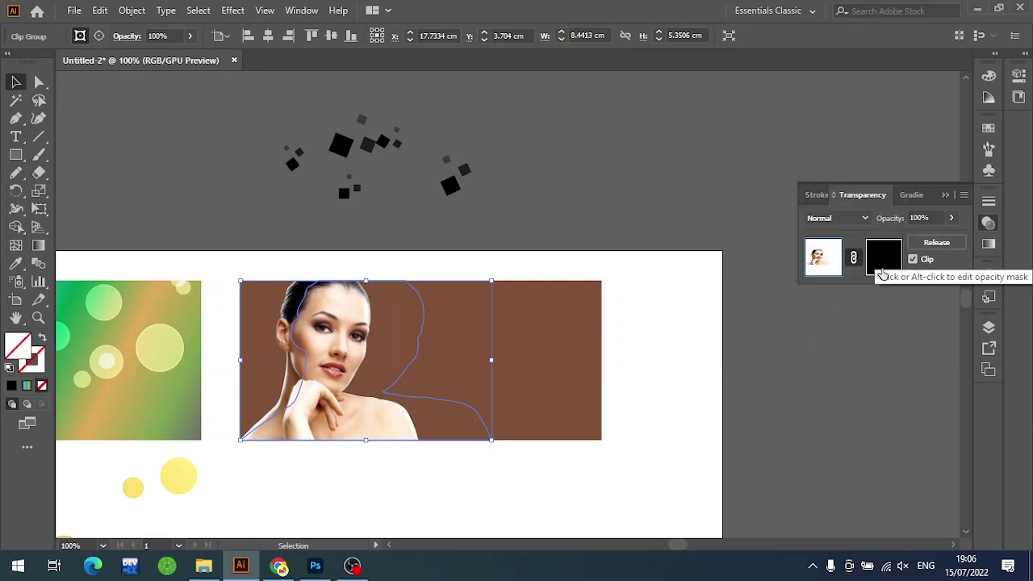
pyautogui.click(881, 264)
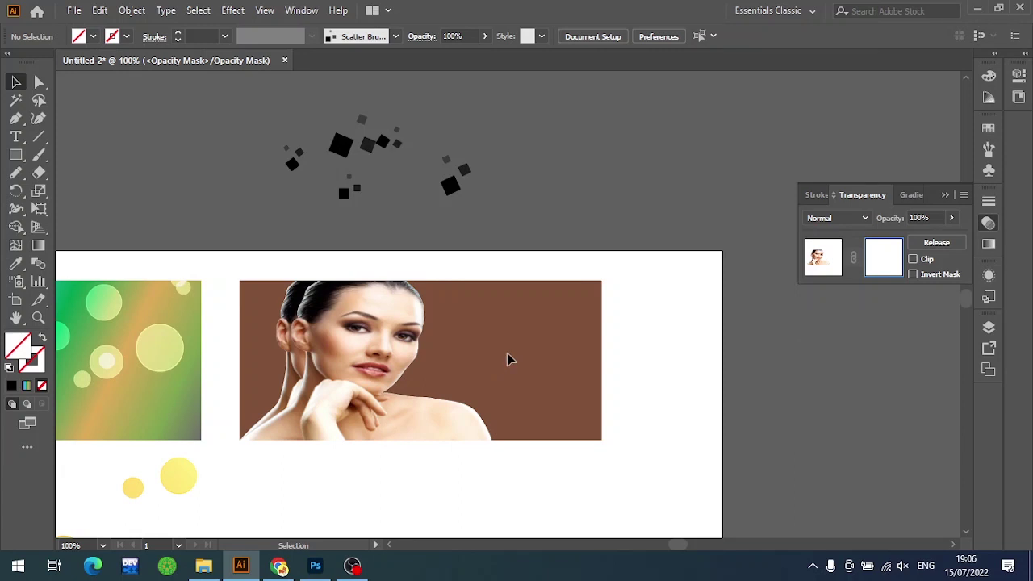
# Center the photo and paint a first Paintbrush mask stroke over cheek and chin
pyautogui.scroll(1, 489, 385)
pyautogui.moveTo(495, 386); pyautogui.dragTo(532, 334)
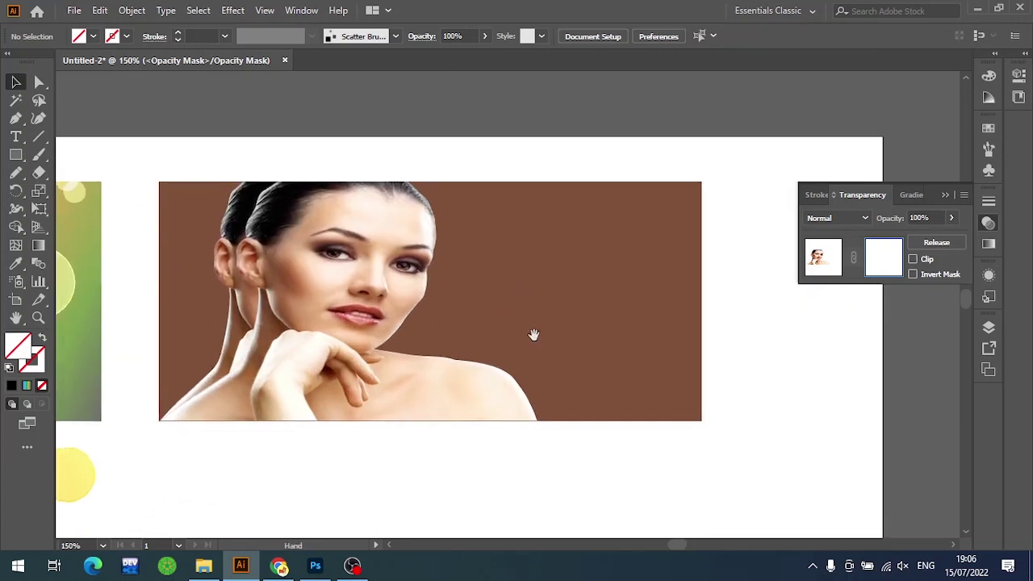
pyautogui.press('b')
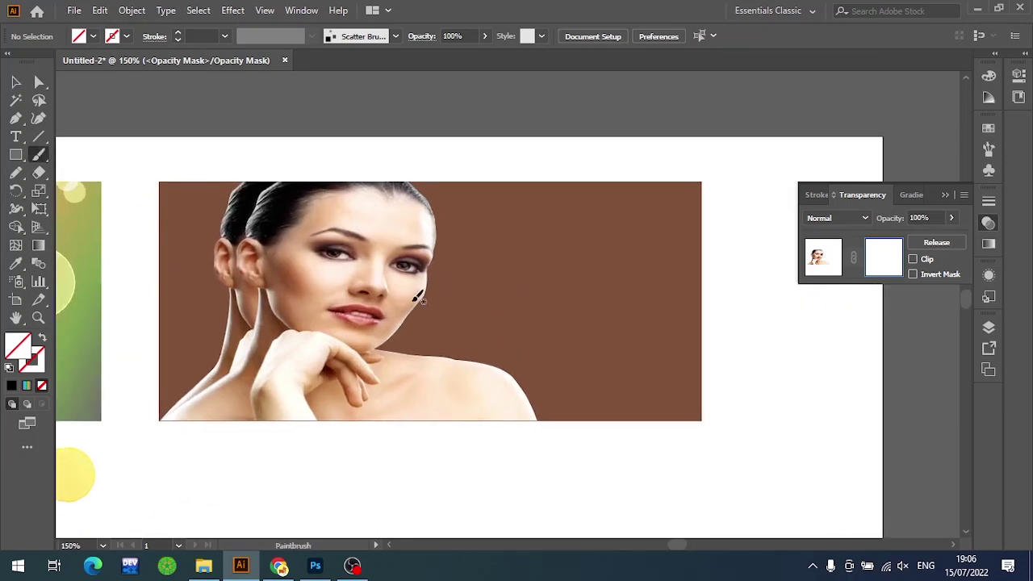
pyautogui.moveTo(415, 301); pyautogui.dragTo(385, 353)
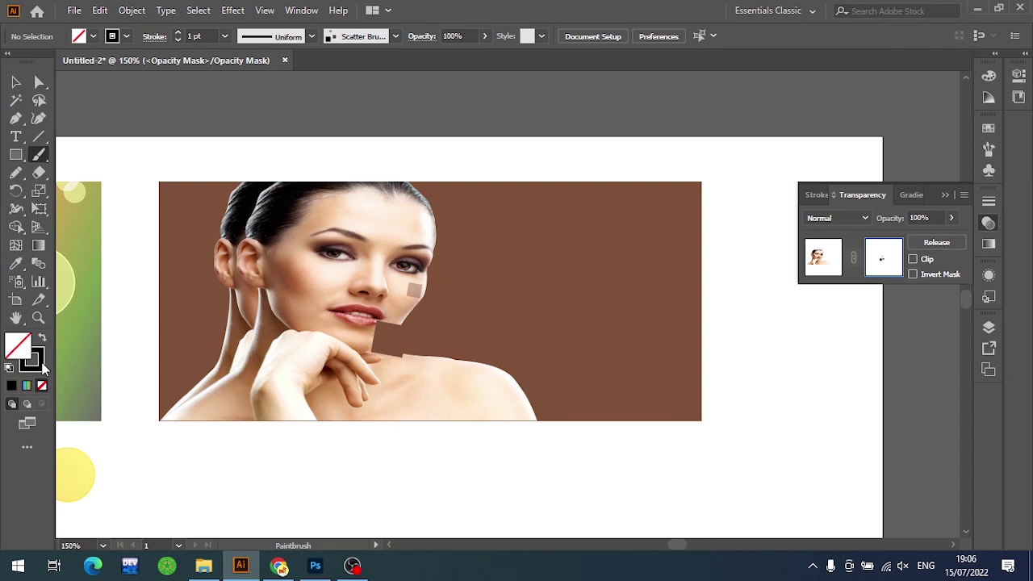
pyautogui.click(988, 128)
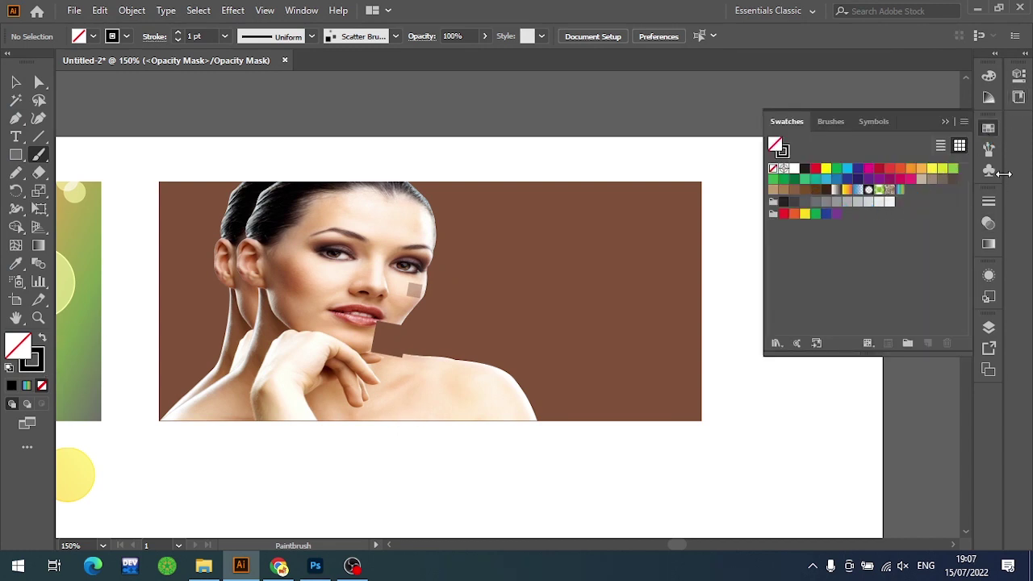
pyautogui.click(988, 148)
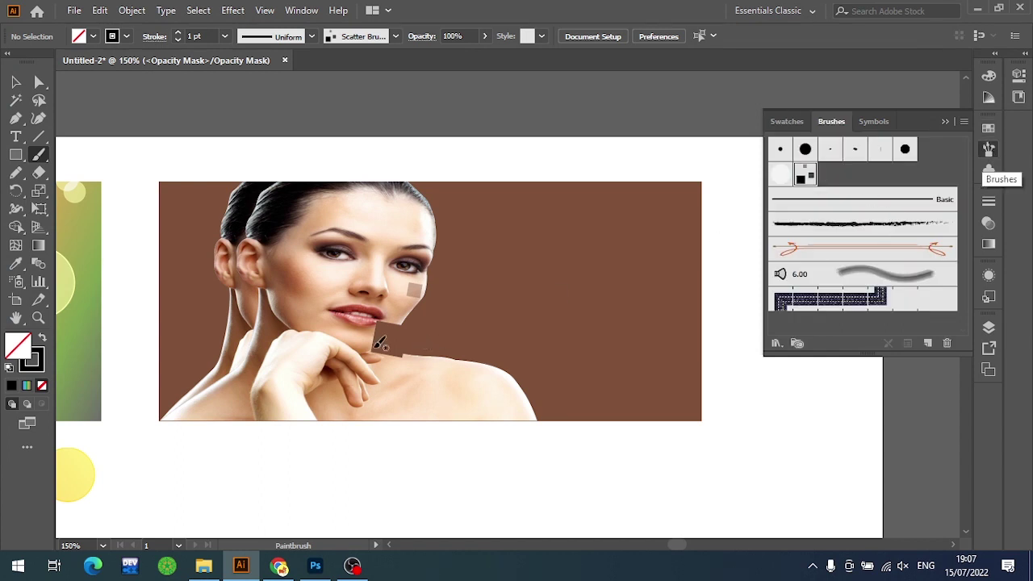
# Paint scattered squares over the shoulder, jaw, forehead and cheek
pyautogui.moveTo(381, 343)
pyautogui.mouseDown()
pyautogui.moveTo(456, 354)
pyautogui.moveTo(445, 357)
pyautogui.moveTo(501, 343)
pyautogui.moveTo(539, 373)
pyautogui.moveTo(504, 335)
pyautogui.mouseUp()
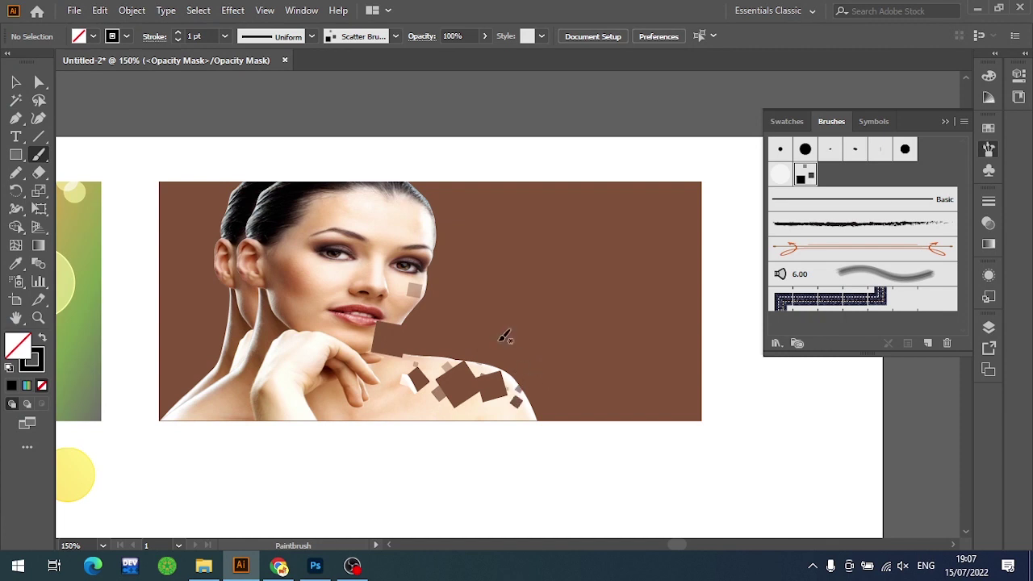
pyautogui.moveTo(555, 409); pyautogui.dragTo(565, 433)
pyautogui.moveTo(485, 363); pyautogui.dragTo(478, 444)
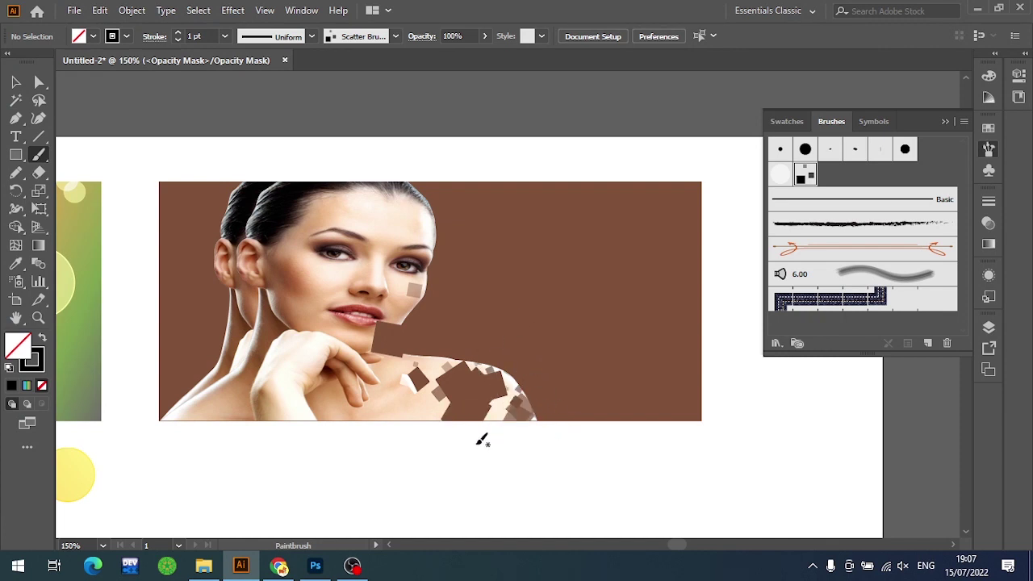
pyautogui.moveTo(458, 368)
pyautogui.mouseDown()
pyautogui.moveTo(442, 266)
pyautogui.moveTo(450, 228)
pyautogui.moveTo(420, 218)
pyautogui.moveTo(395, 270)
pyautogui.mouseUp()
pyautogui.moveTo(404, 210)
pyautogui.mouseDown()
pyautogui.moveTo(479, 261)
pyautogui.moveTo(409, 306)
pyautogui.mouseUp()
pyautogui.moveTo(471, 262); pyautogui.dragTo(452, 238)
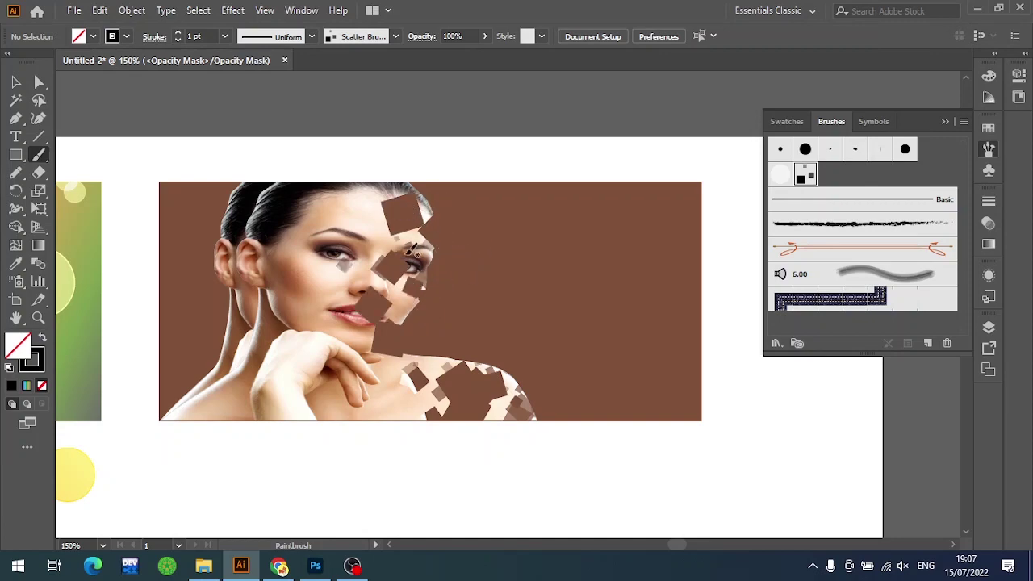
# Add more squares near the right eye, mouth, forehead and shoulder
pyautogui.moveTo(398, 215)
pyautogui.mouseDown()
pyautogui.moveTo(438, 266)
pyautogui.moveTo(387, 333)
pyautogui.mouseUp()
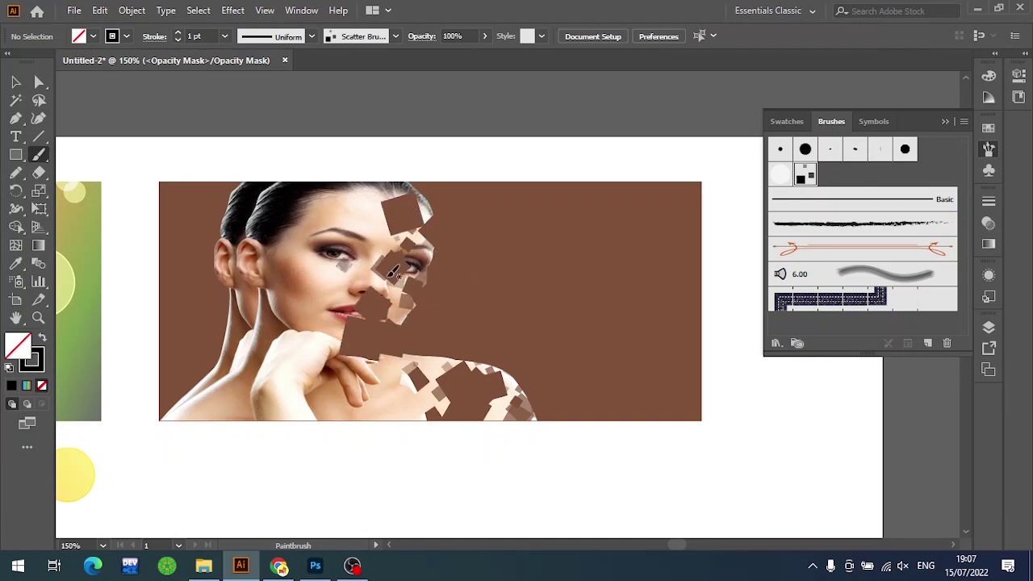
pyautogui.moveTo(395, 266)
pyautogui.mouseDown()
pyautogui.moveTo(398, 230)
pyautogui.moveTo(392, 311)
pyautogui.moveTo(410, 212)
pyautogui.moveTo(429, 273)
pyautogui.mouseUp()
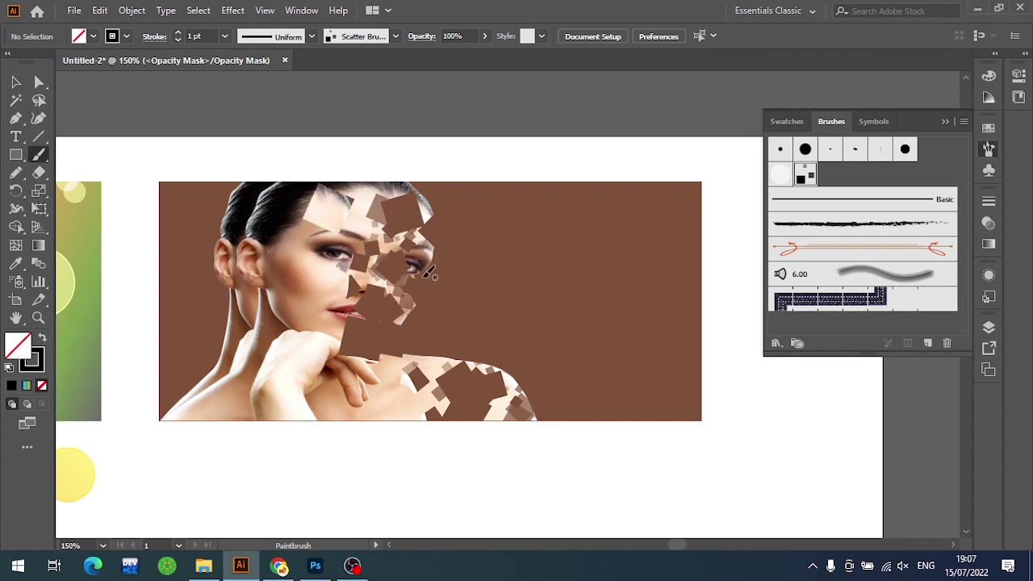
pyautogui.moveTo(410, 313)
pyautogui.mouseDown()
pyautogui.moveTo(408, 205)
pyautogui.moveTo(388, 185)
pyautogui.mouseUp()
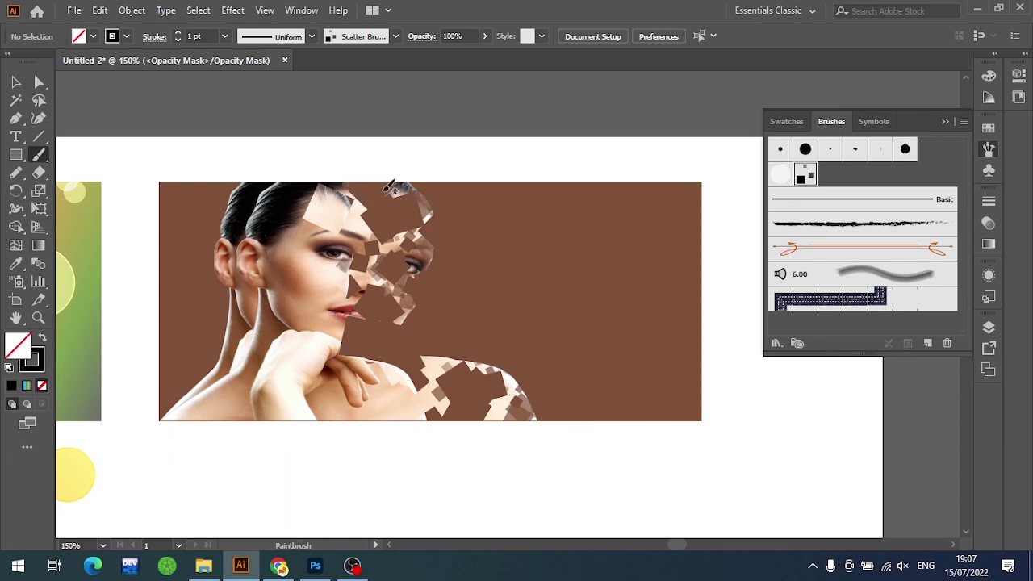
pyautogui.moveTo(412, 282); pyautogui.dragTo(402, 300)
pyautogui.moveTo(481, 367)
pyautogui.mouseDown()
pyautogui.moveTo(440, 379)
pyautogui.moveTo(434, 407)
pyautogui.mouseUp()
pyautogui.moveTo(516, 371)
pyautogui.mouseDown()
pyautogui.moveTo(531, 395)
pyautogui.moveTo(492, 403)
pyautogui.mouseUp()
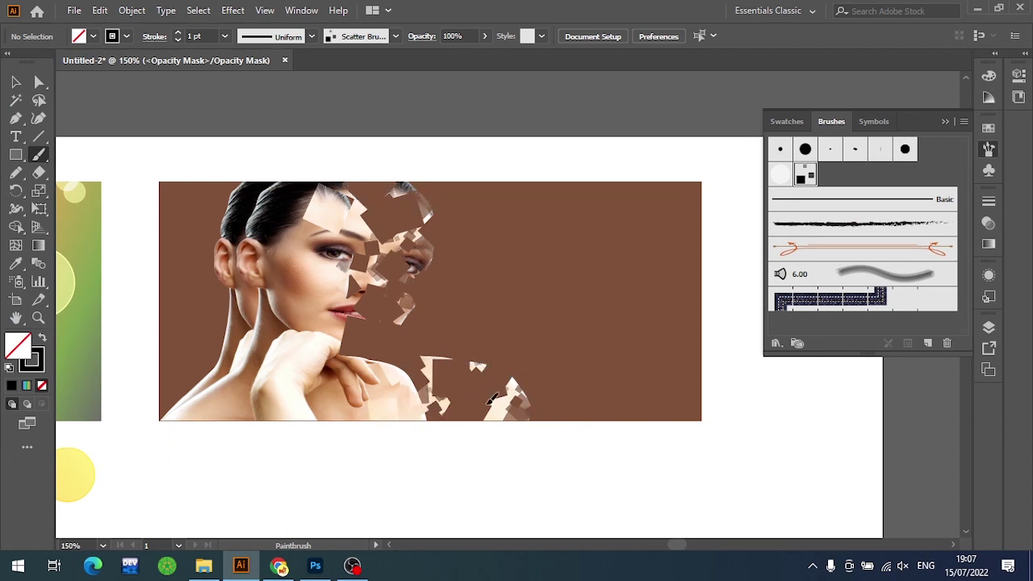
pyautogui.moveTo(411, 346)
pyautogui.mouseDown()
pyautogui.moveTo(401, 300)
pyautogui.moveTo(416, 250)
pyautogui.moveTo(452, 214)
pyautogui.moveTo(488, 214)
pyautogui.mouseUp()
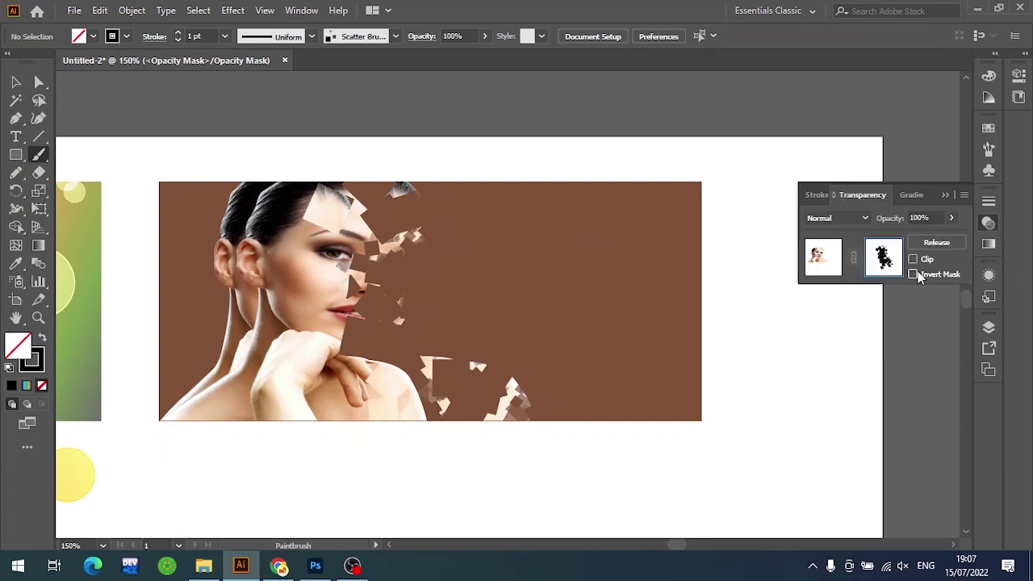
# Enable Invert Mask and Clip in the Transparency panel, then select a painted fragment
pyautogui.click(913, 274)
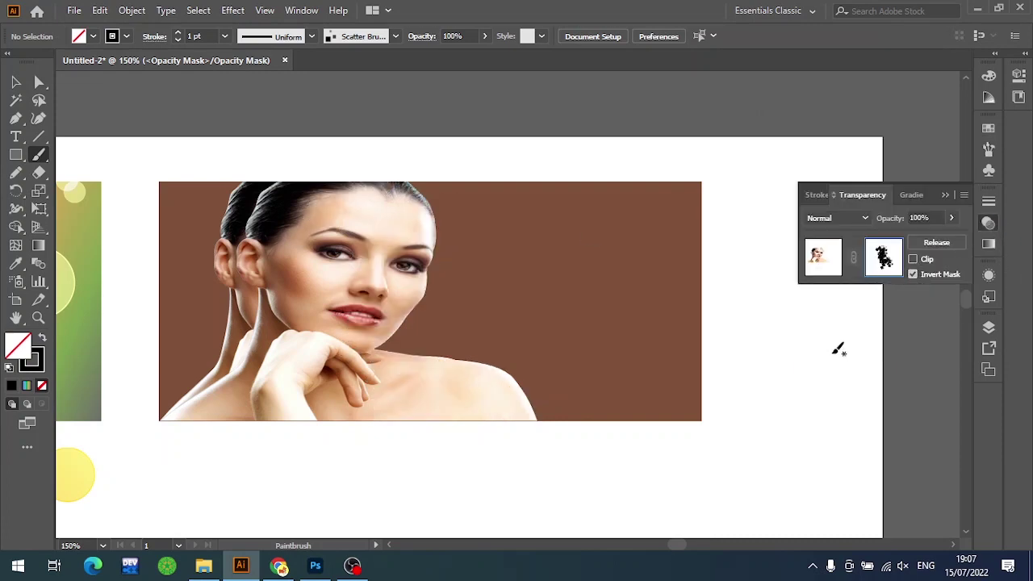
pyautogui.click(913, 259)
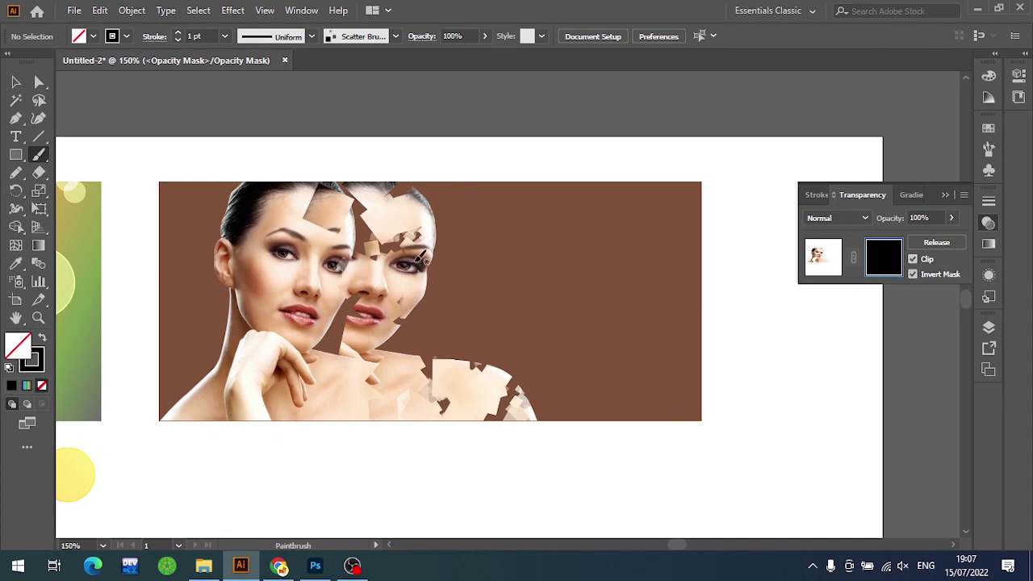
pyautogui.press('v')
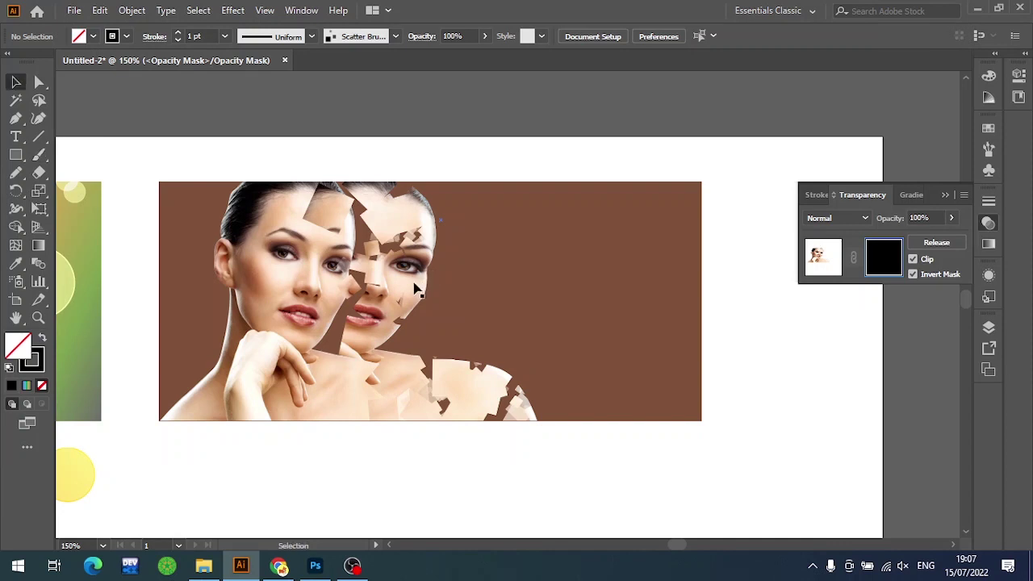
pyautogui.click(406, 279)
# Marquee-select and delete the earlier painted fragment strokes
pyautogui.click(423, 307)
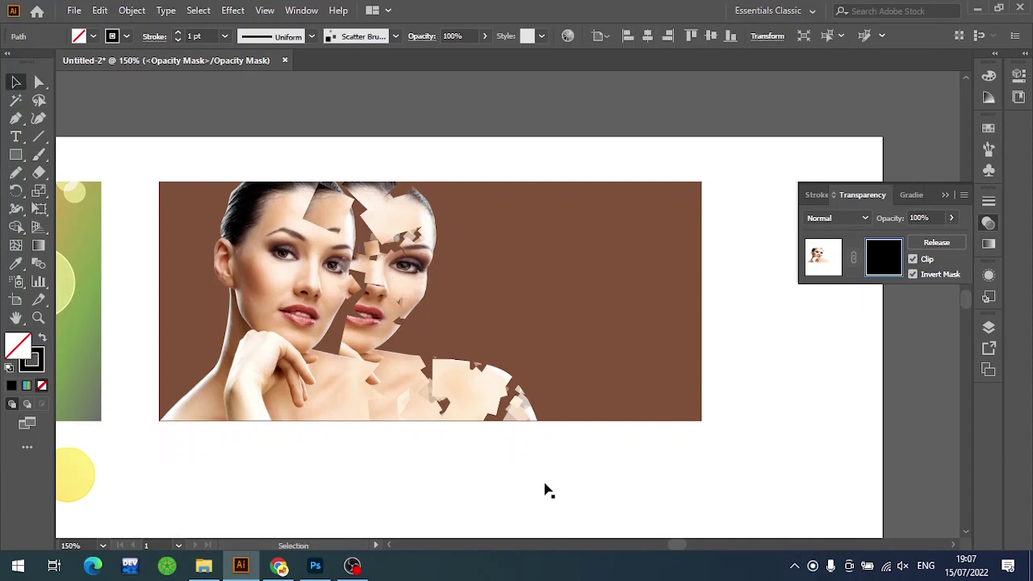
pyautogui.moveTo(435, 326)
pyautogui.mouseDown()
pyautogui.moveTo(317, 152)
pyautogui.moveTo(315, 97)
pyautogui.mouseUp()
pyautogui.hotkey('ctrl', 'z')
pyautogui.moveTo(641, 521); pyautogui.dragTo(346, 164)
pyautogui.press('Delete')
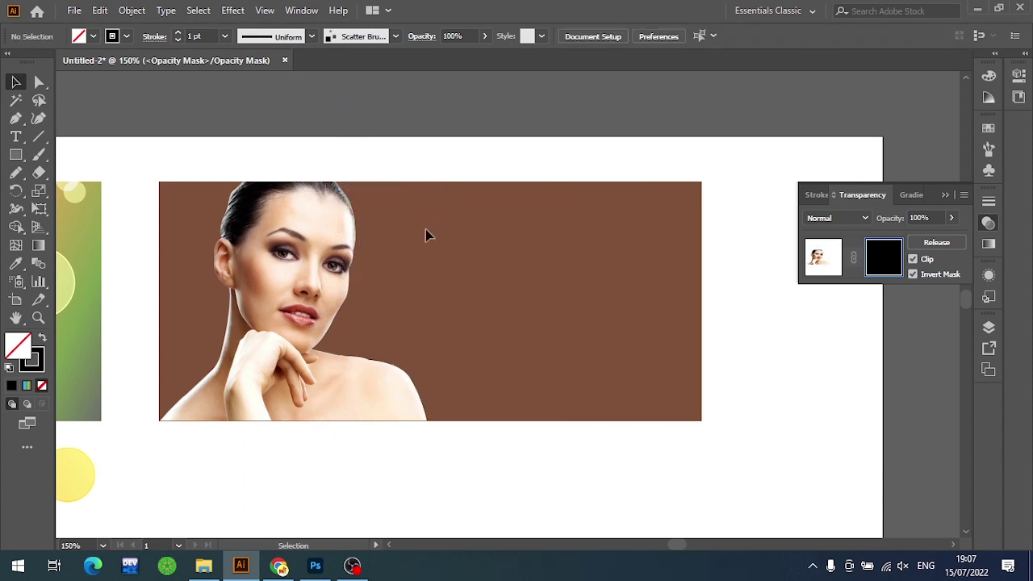
# Set the brush stroke to 0.5 pt and paint small squares beside cheek and shoulder
pyautogui.press('b')
pyautogui.click(423, 301)
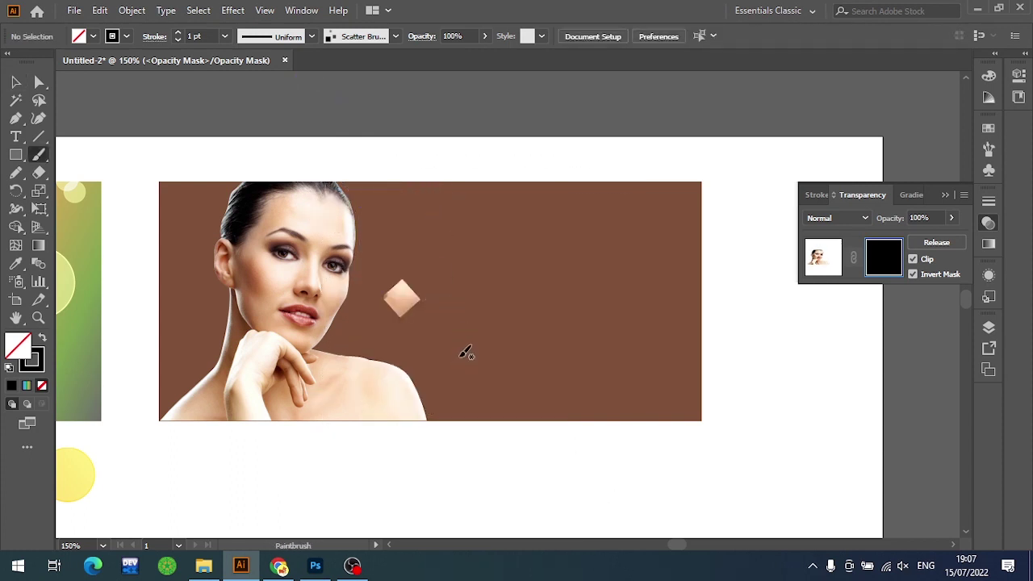
pyautogui.hotkey('ctrl', 'z')
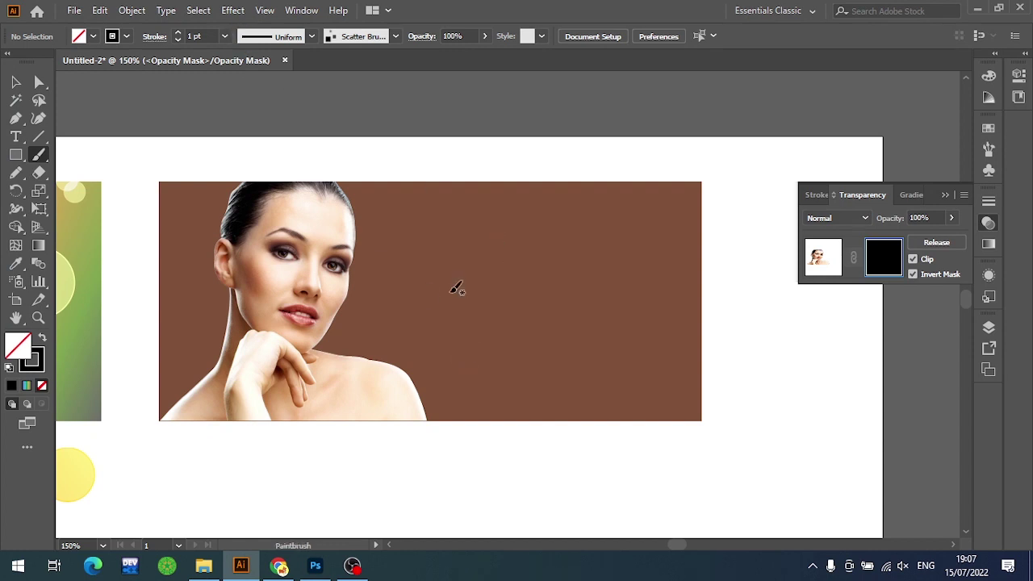
pyautogui.click(224, 36)
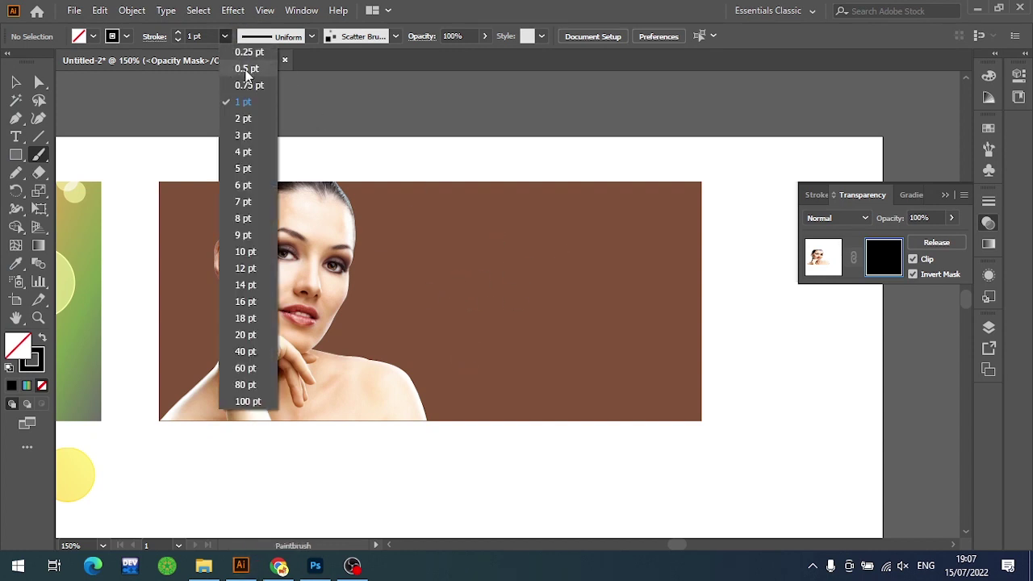
pyautogui.click(248, 68)
pyautogui.moveTo(420, 287); pyautogui.dragTo(414, 342)
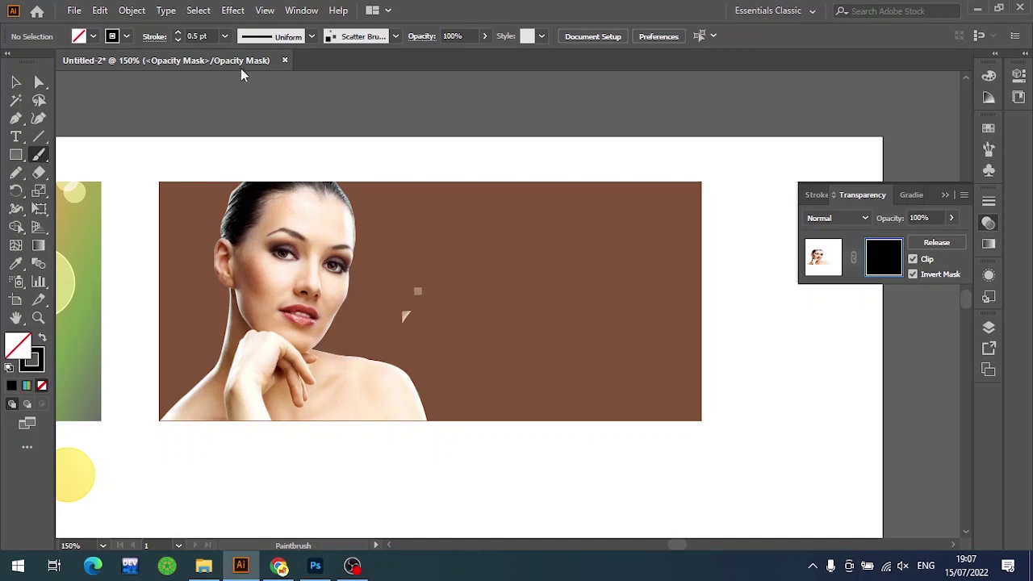
pyautogui.moveTo(399, 282); pyautogui.dragTo(395, 365)
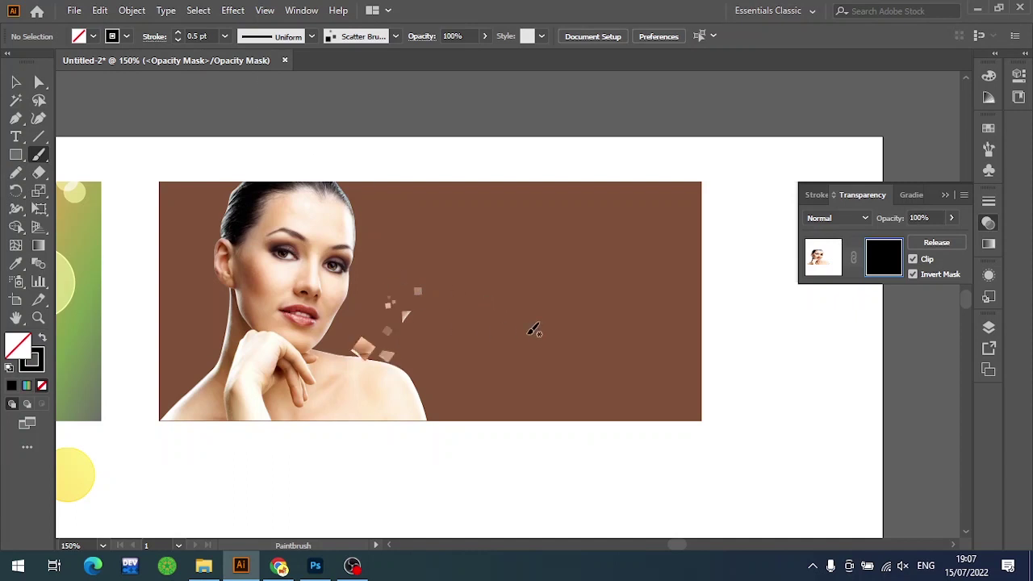
# Add more fine skin squares near the cheek, mouth, lips and temple
pyautogui.scroll(2, 401, 345)
pyautogui.moveTo(438, 224); pyautogui.dragTo(426, 188)
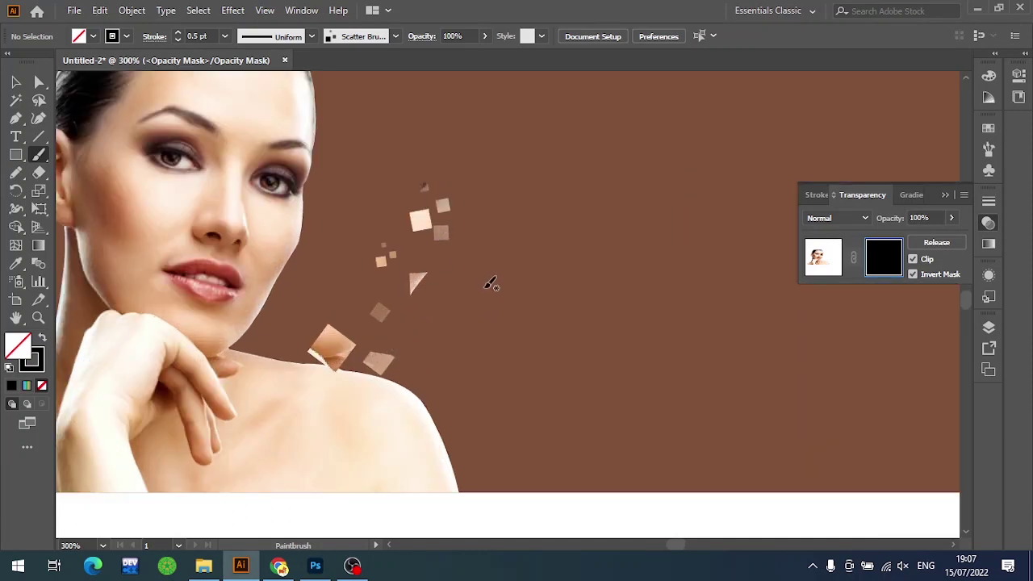
pyautogui.click(225, 36)
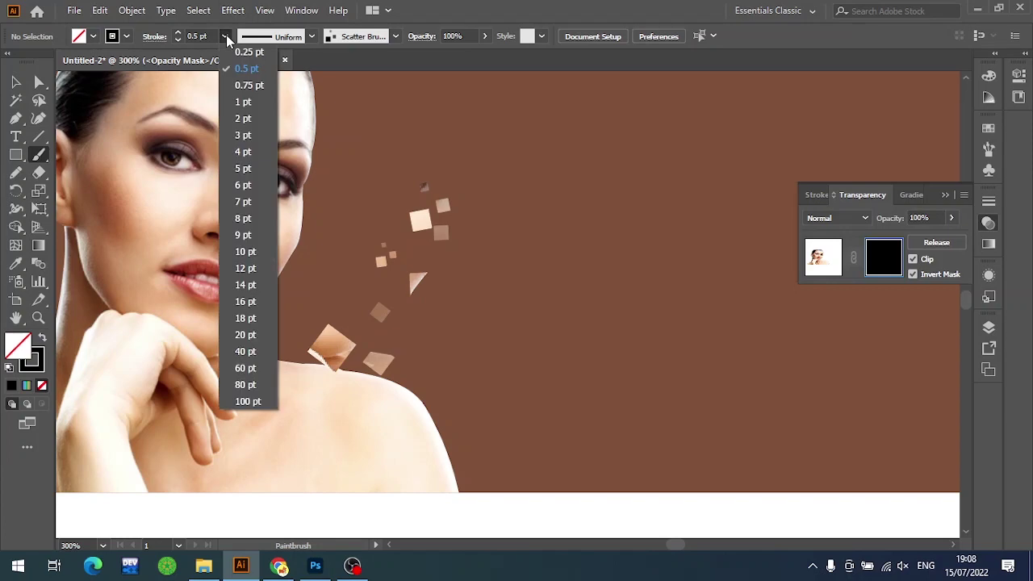
pyautogui.click(350, 19)
pyautogui.moveTo(315, 294); pyautogui.dragTo(374, 321)
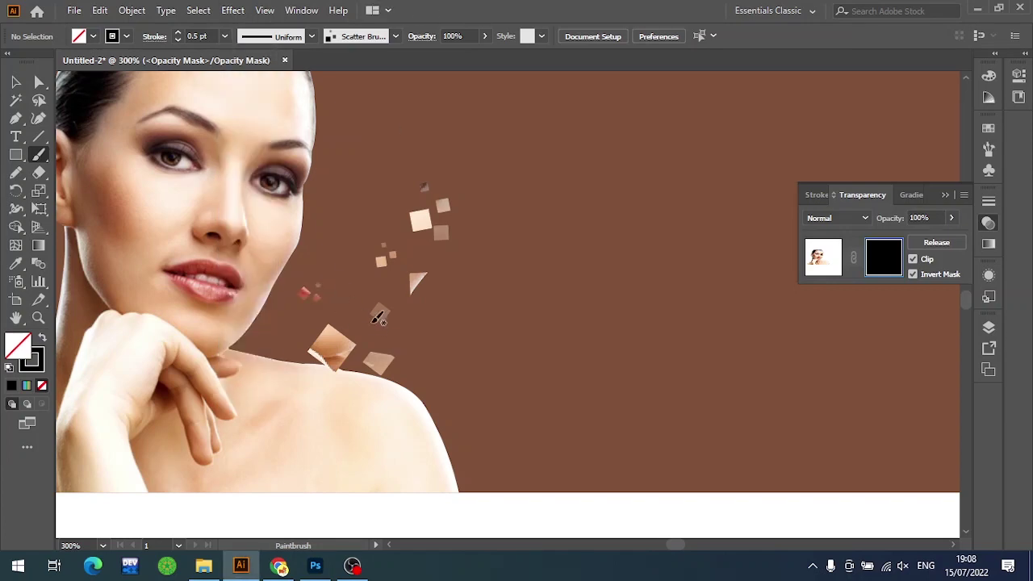
pyautogui.moveTo(295, 315); pyautogui.dragTo(319, 263)
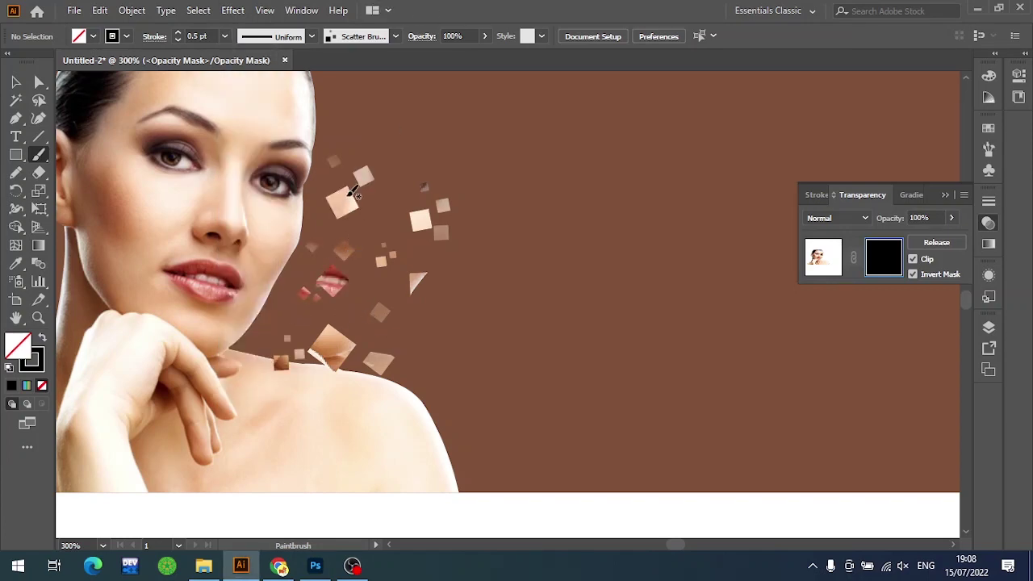
pyautogui.moveTo(318, 250); pyautogui.dragTo(286, 290)
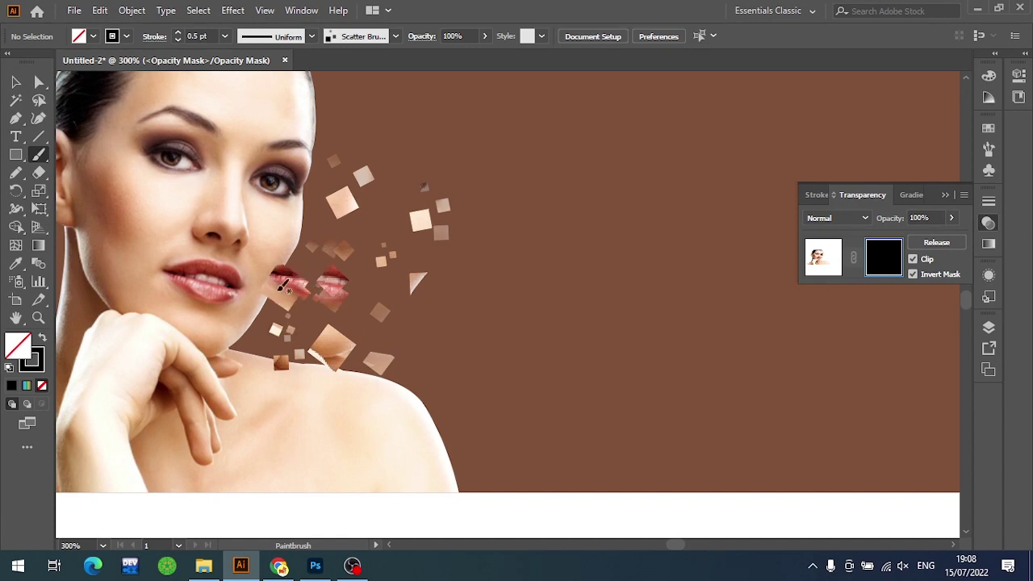
pyautogui.moveTo(292, 333); pyautogui.dragTo(339, 302)
pyautogui.scroll(3, 392, 201)
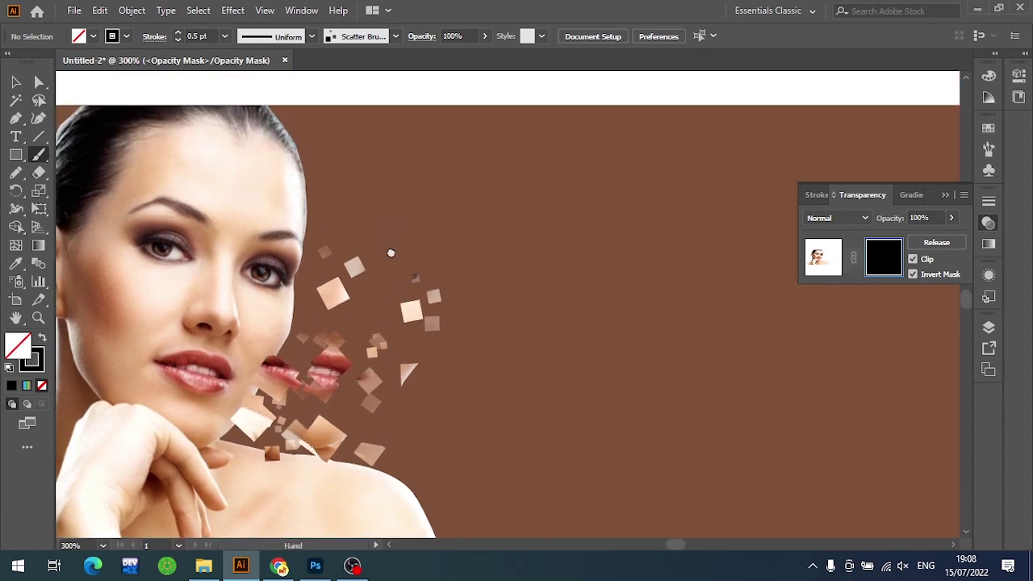
pyautogui.moveTo(366, 168); pyautogui.dragTo(373, 262)
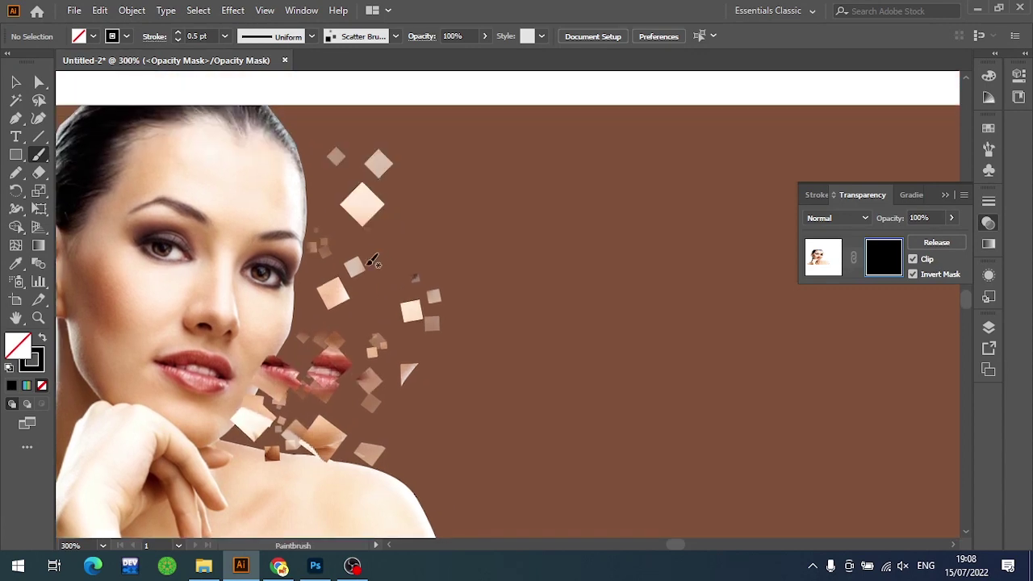
pyautogui.hotkey('ctrl', 'z')
# Select and delete the stray lip fragments near the mouth
pyautogui.press('v')
pyautogui.click(320, 386)
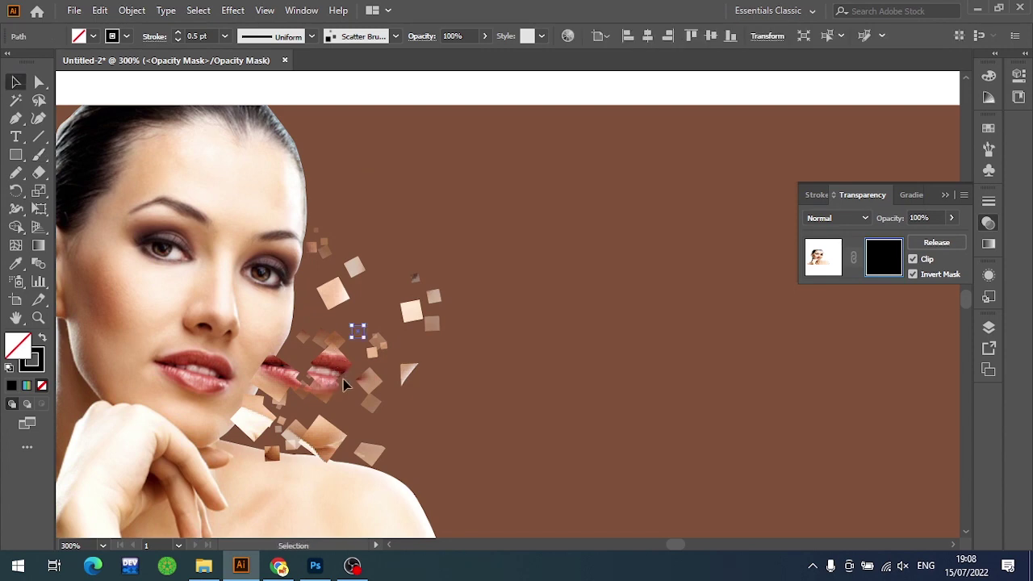
pyautogui.click(301, 390)
pyautogui.press('Delete')
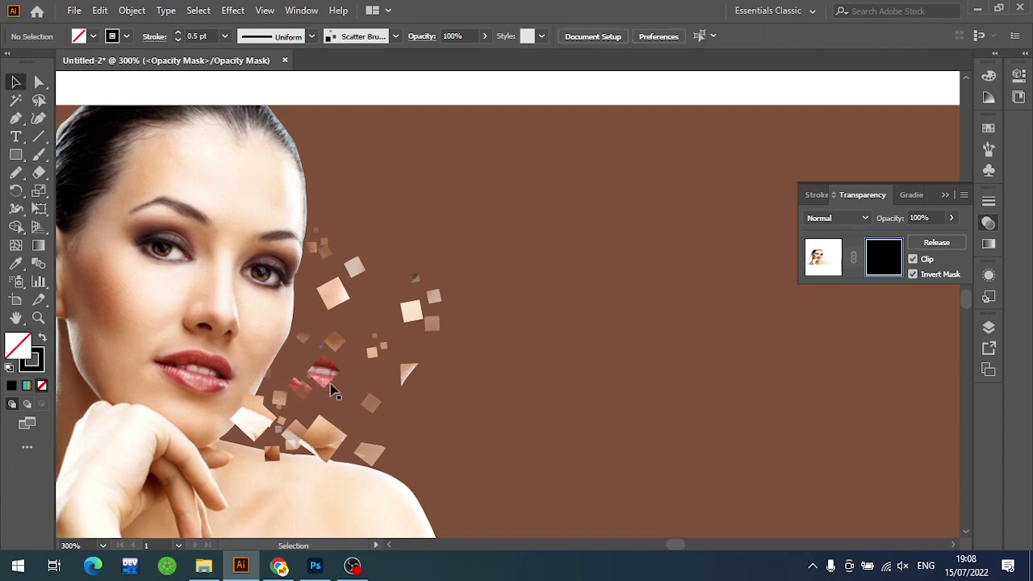
pyautogui.click(332, 381)
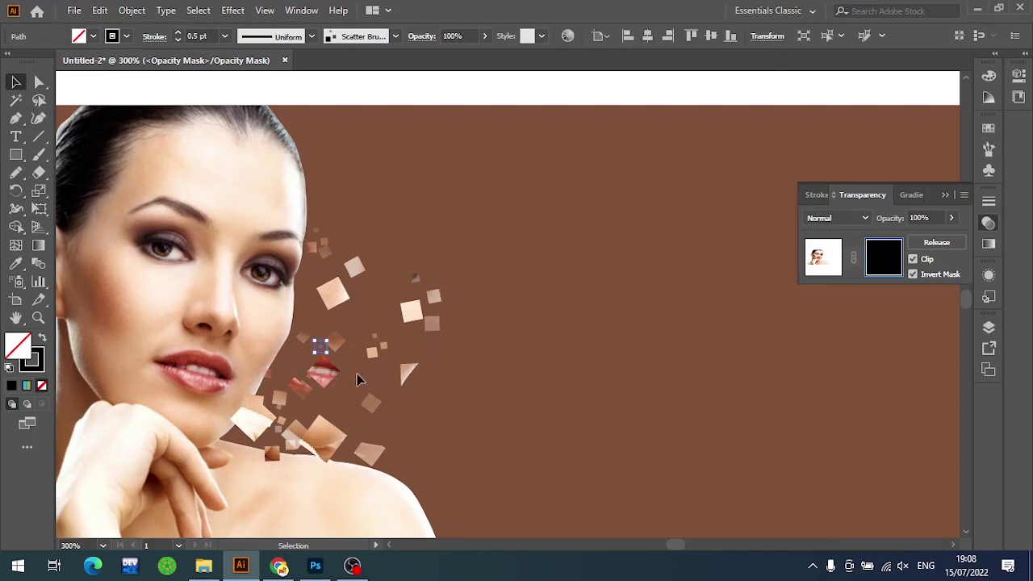
pyautogui.press('Delete')
# Scatter more squares down the right side of the face
pyautogui.keyDown('alt'); pyautogui.scroll(-1, 318, 373); pyautogui.keyUp('alt')
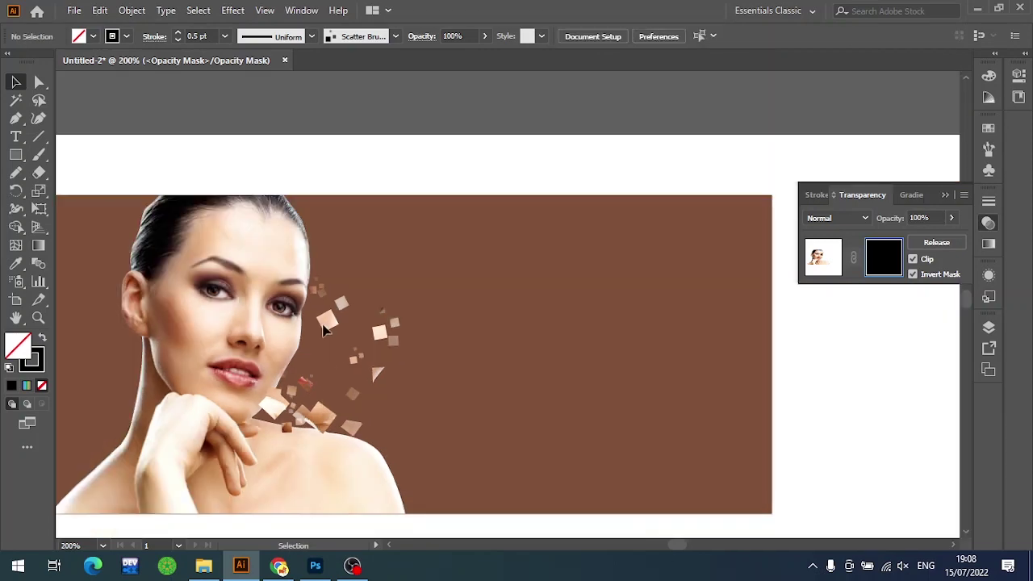
pyautogui.press('b')
pyautogui.moveTo(392, 239)
pyautogui.mouseDown()
pyautogui.moveTo(347, 246)
pyautogui.moveTo(398, 234)
pyautogui.moveTo(387, 213)
pyautogui.moveTo(326, 202)
pyautogui.mouseUp()
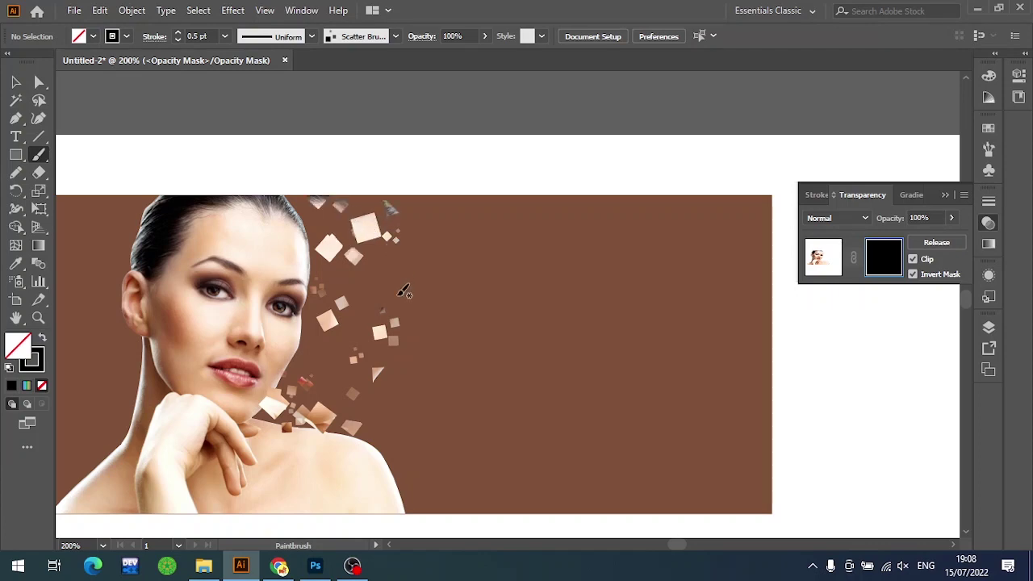
pyautogui.moveTo(394, 300)
pyautogui.mouseDown()
pyautogui.moveTo(371, 278)
pyautogui.moveTo(357, 321)
pyautogui.mouseUp()
pyautogui.moveTo(373, 359)
pyautogui.mouseDown()
pyautogui.moveTo(354, 389)
pyautogui.moveTo(368, 418)
pyautogui.moveTo(355, 432)
pyautogui.mouseUp()
# Set the stroke to 1 pt and paint squares around the shoulder, chin and mouth
pyautogui.click(224, 35)
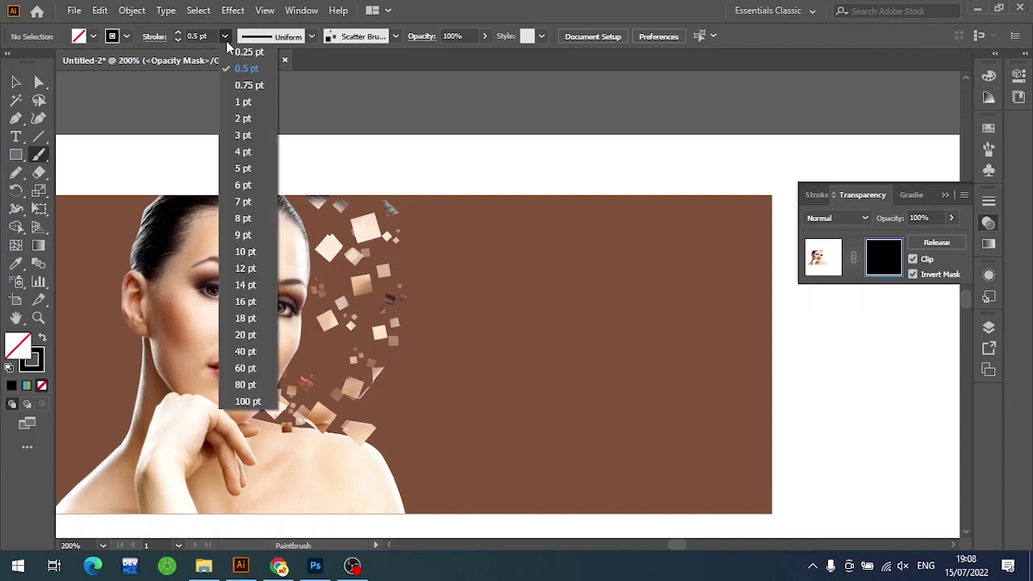
pyautogui.click(242, 98)
pyautogui.moveTo(345, 348); pyautogui.dragTo(363, 379)
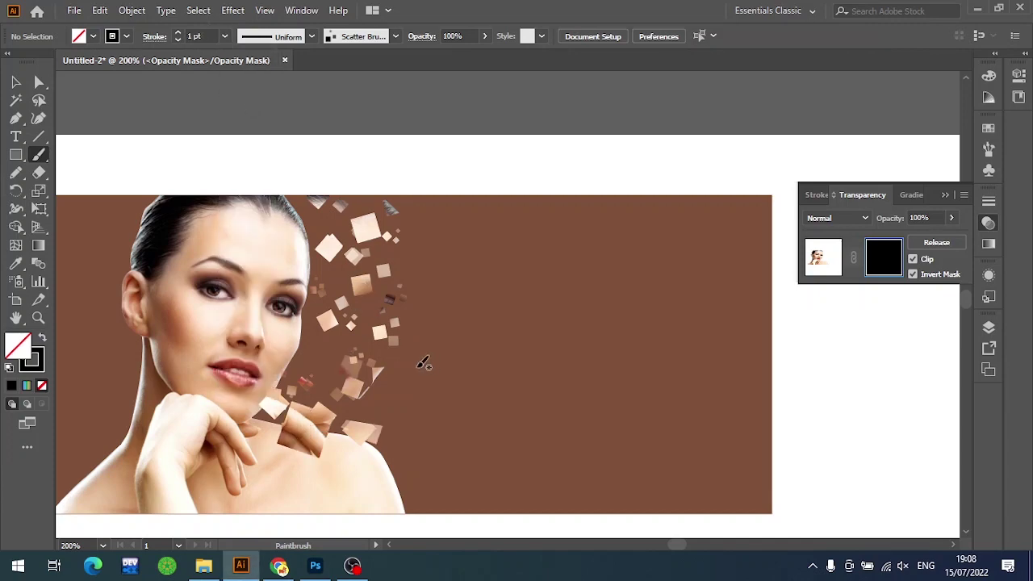
pyautogui.moveTo(403, 447)
pyautogui.mouseDown()
pyautogui.moveTo(420, 448)
pyautogui.moveTo(349, 380)
pyautogui.moveTo(330, 344)
pyautogui.mouseUp()
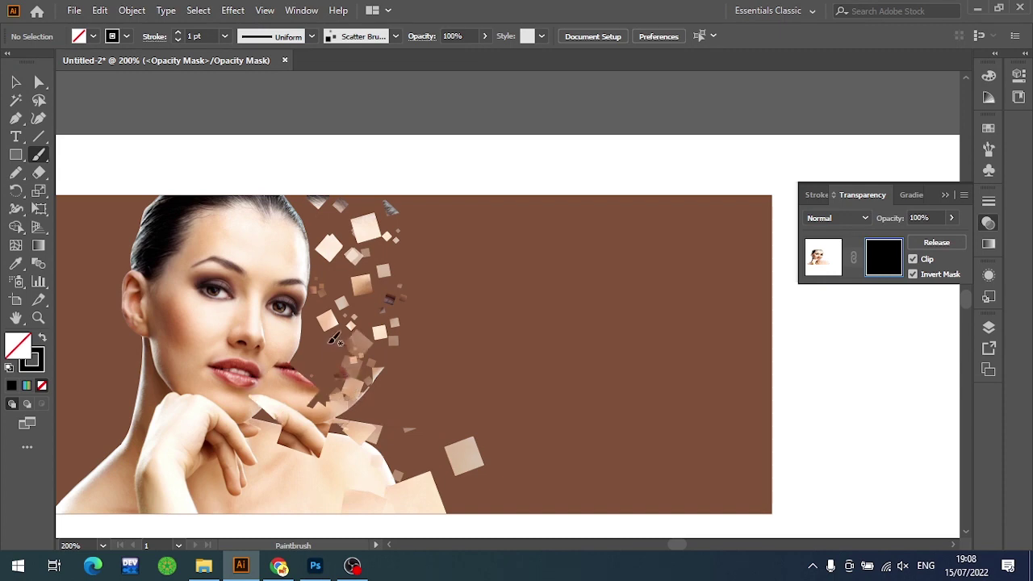
pyautogui.moveTo(342, 304)
pyautogui.mouseDown()
pyautogui.moveTo(318, 364)
pyautogui.moveTo(363, 397)
pyautogui.mouseUp()
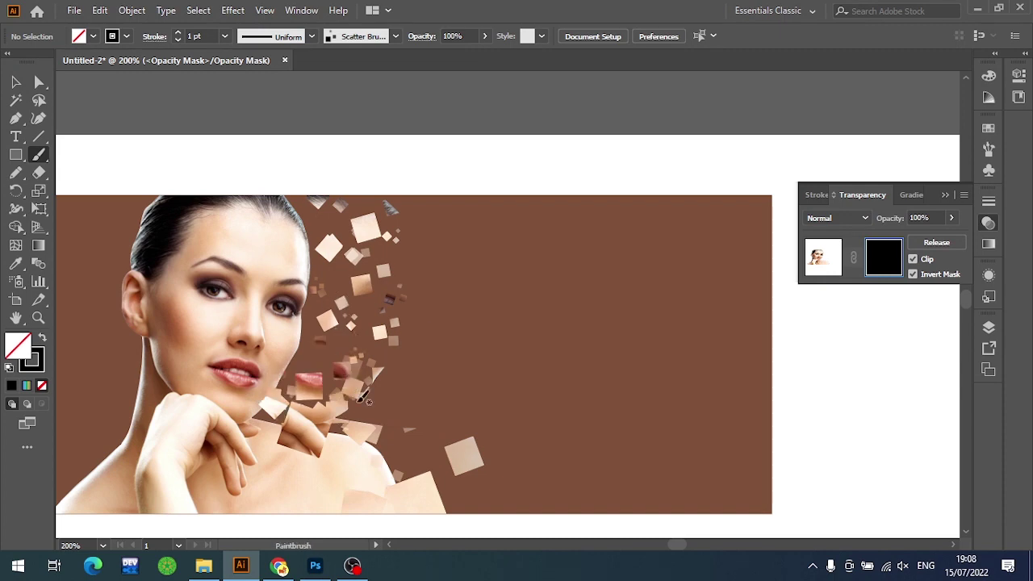
pyautogui.moveTo(407, 355)
pyautogui.mouseDown()
pyautogui.moveTo(342, 371)
pyautogui.moveTo(347, 307)
pyautogui.mouseUp()
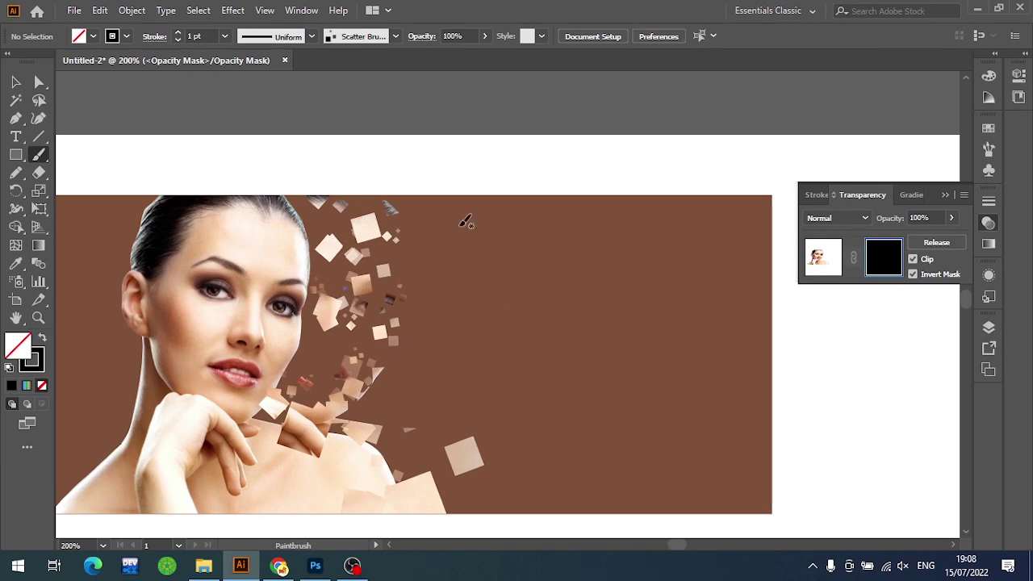
# Set the brush stroke weight back to 0.5 pt
pyautogui.click(225, 35)
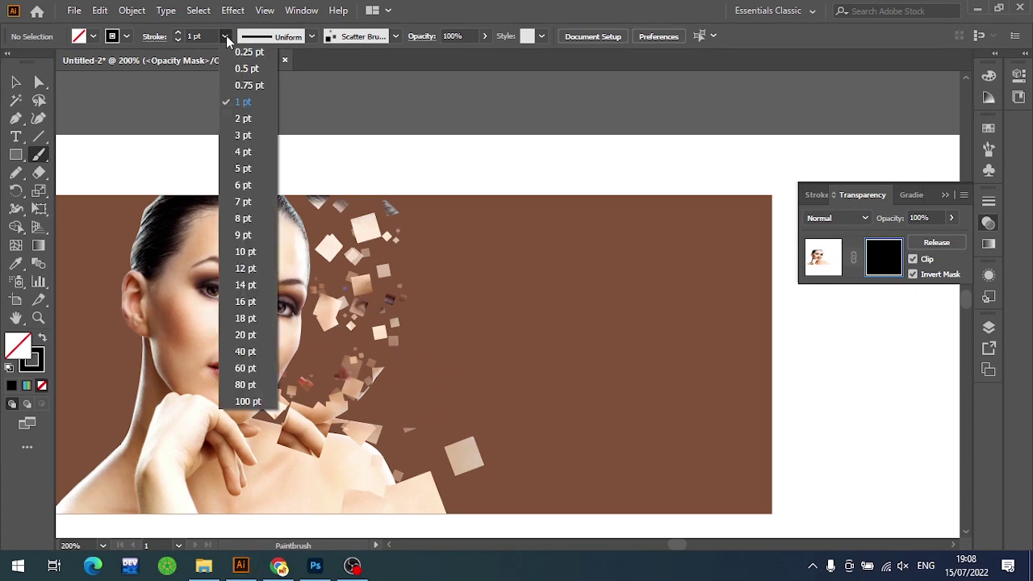
pyautogui.click(242, 51)
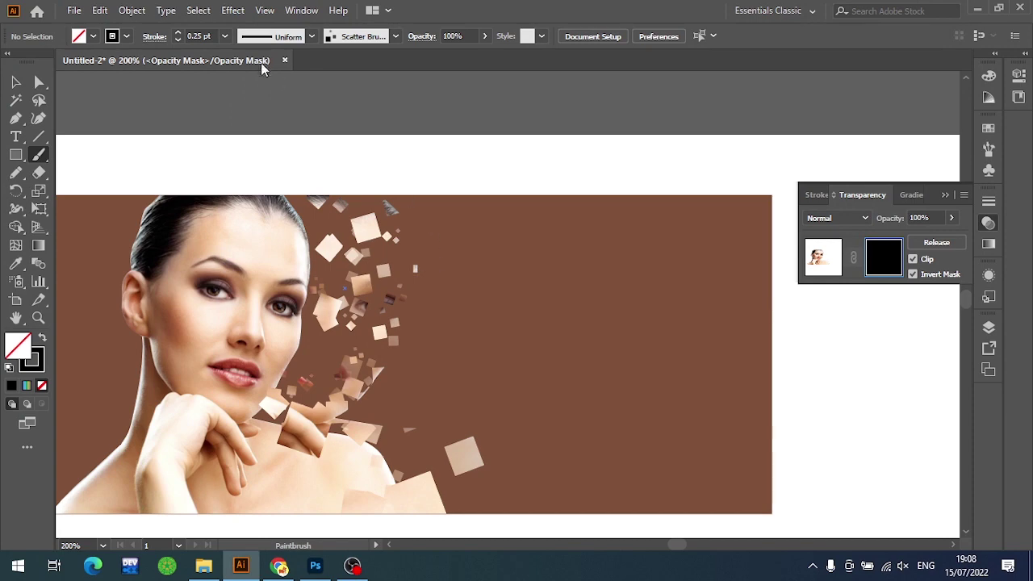
pyautogui.click(224, 36)
pyautogui.click(246, 79)
# Stretch the clipped portrait to about 10.79 cm wide, nudge it left, and resume mask painting
pyautogui.click(823, 259)
pyautogui.press('v')
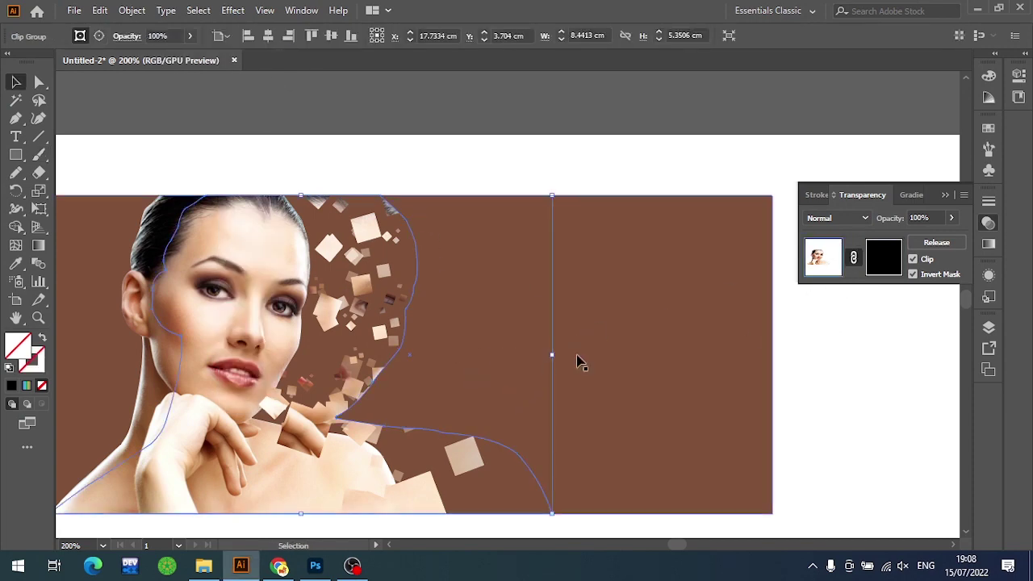
pyautogui.moveTo(549, 355); pyautogui.dragTo(691, 355)
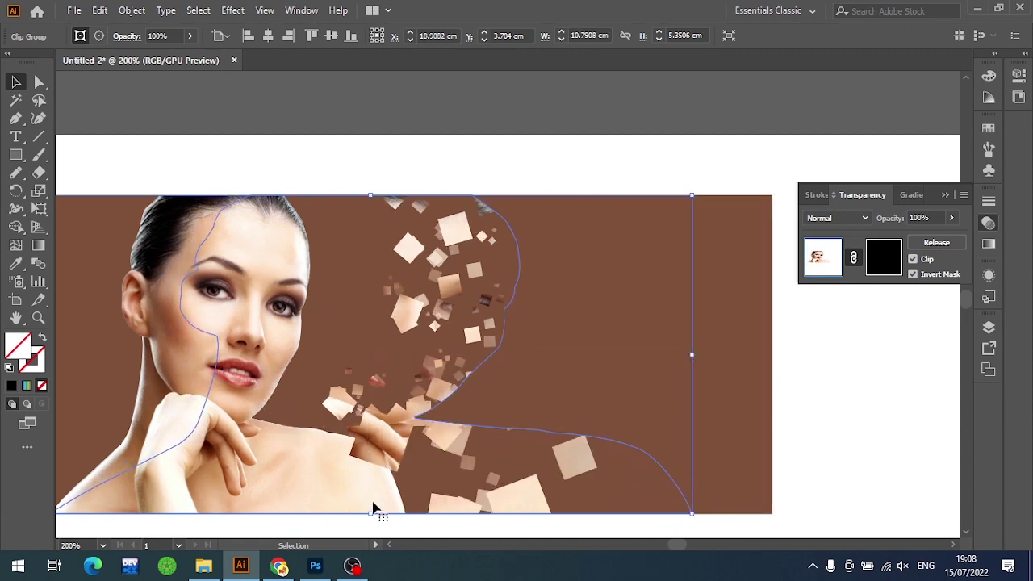
pyautogui.moveTo(284, 385); pyautogui.dragTo(249, 386)
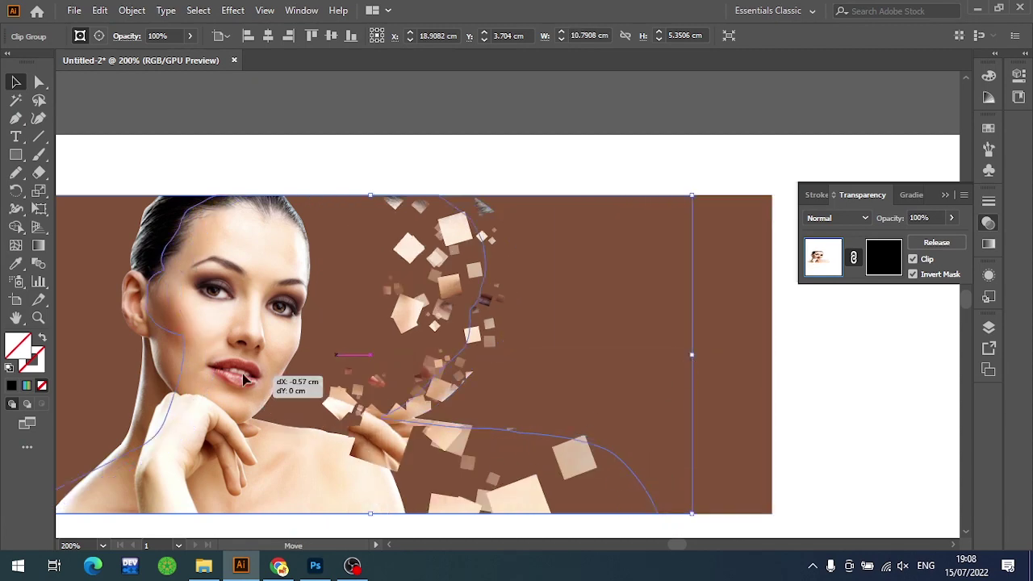
pyautogui.click(883, 258)
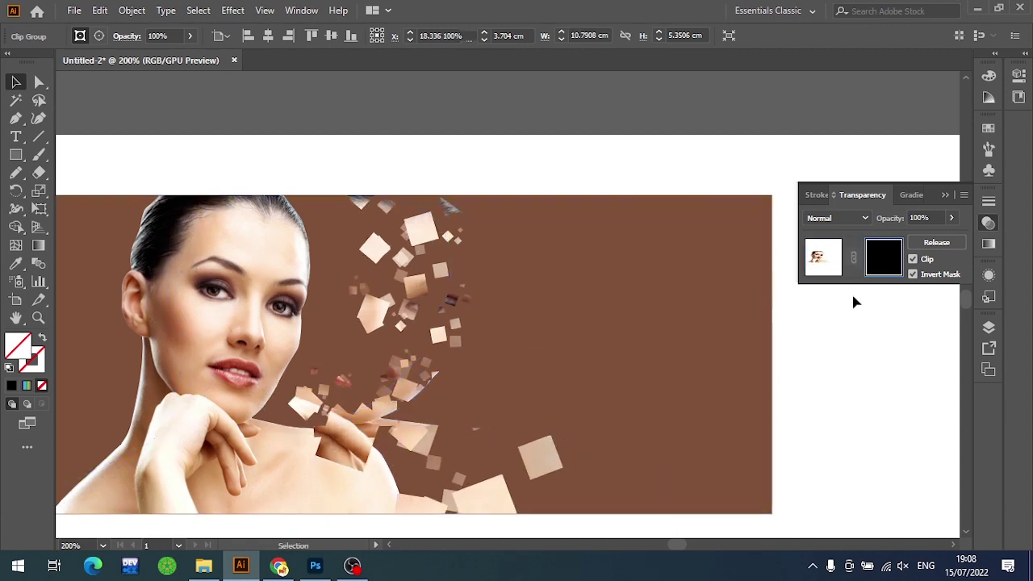
pyautogui.press('b')
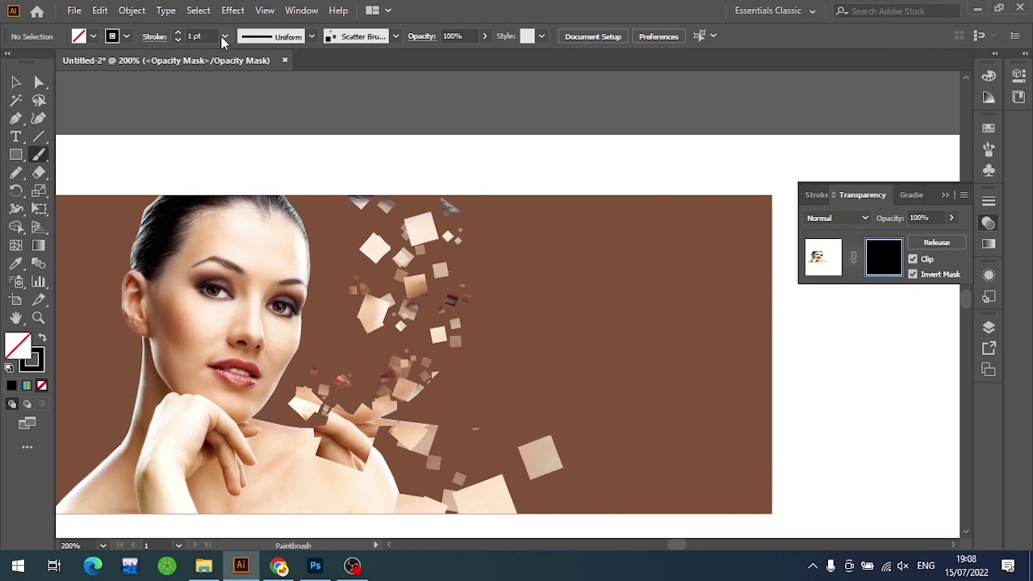
# Paint 1 pt scatter squares right of the face and shoulder, then 0.25 pt fragments below the mouth
pyautogui.click(225, 36)
pyautogui.click(242, 102)
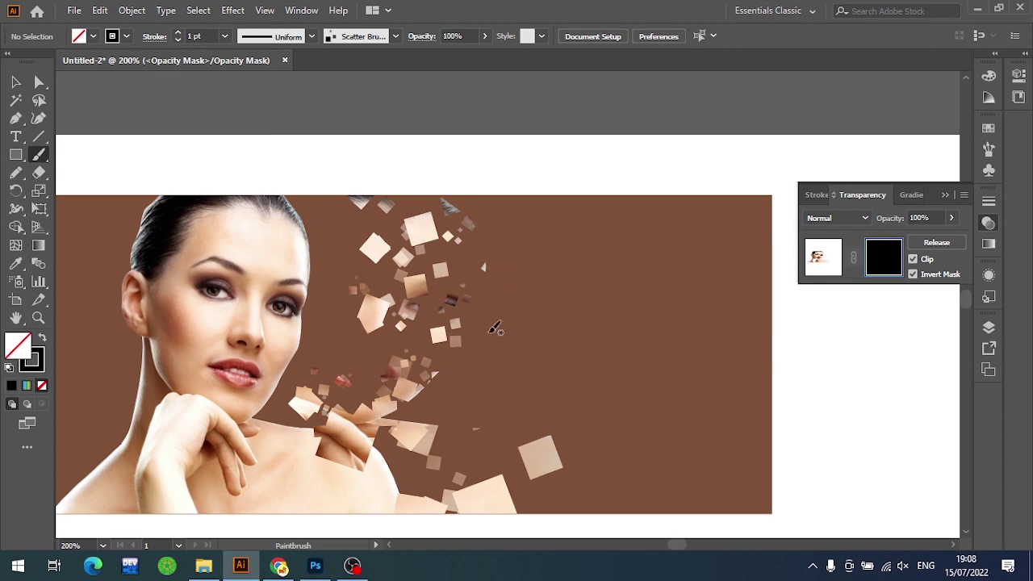
pyautogui.moveTo(495, 327); pyautogui.dragTo(438, 369)
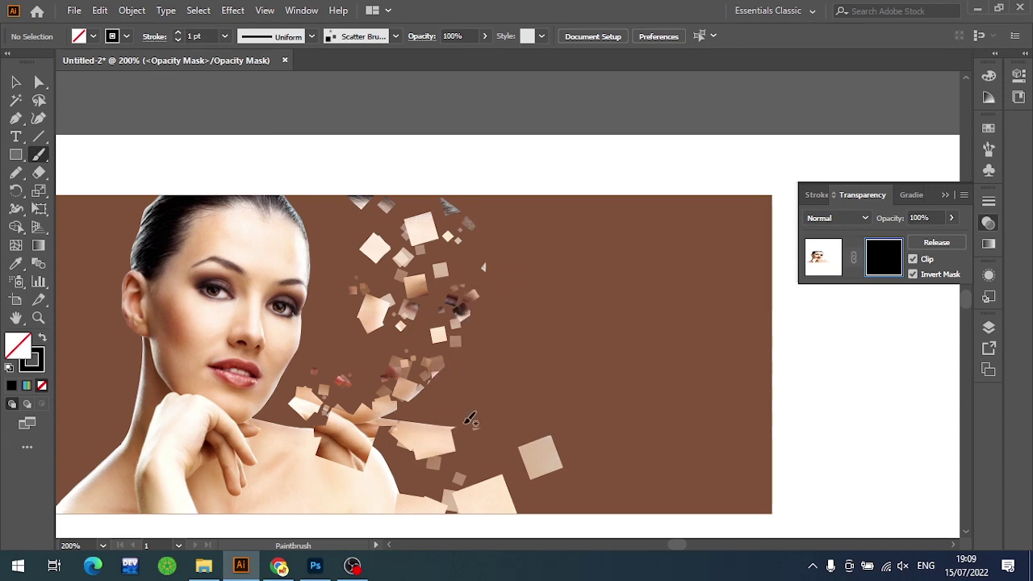
pyautogui.moveTo(468, 418)
pyautogui.mouseDown()
pyautogui.moveTo(468, 439)
pyautogui.moveTo(439, 325)
pyautogui.mouseUp()
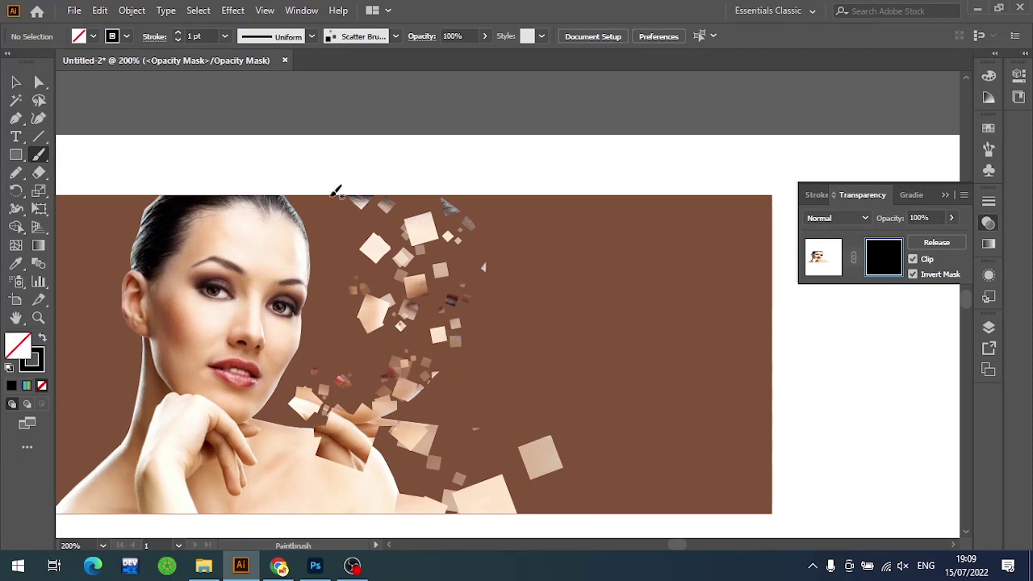
pyautogui.click(224, 35)
pyautogui.click(242, 49)
pyautogui.moveTo(379, 380)
pyautogui.mouseDown()
pyautogui.moveTo(375, 327)
pyautogui.moveTo(352, 346)
pyautogui.mouseUp()
# Marquee-select a cluster of painted fragments and shift it to the left
pyautogui.press('v')
pyautogui.moveTo(346, 147)
pyautogui.mouseDown()
pyautogui.moveTo(530, 553)
pyautogui.moveTo(475, 374)
pyautogui.mouseUp()
pyautogui.moveTo(443, 295); pyautogui.dragTo(389, 294)
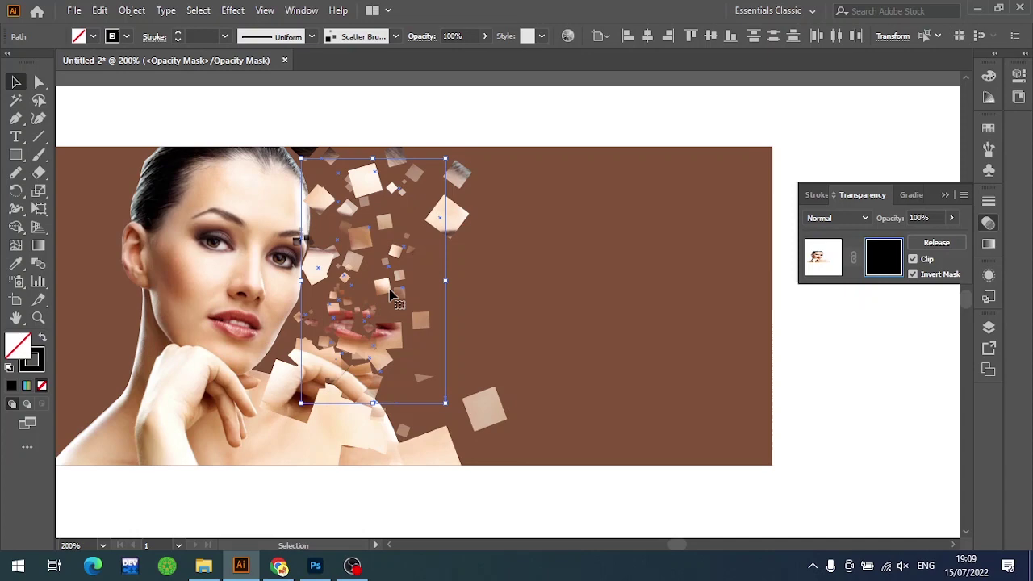
pyautogui.click(503, 537)
pyautogui.moveTo(526, 339); pyautogui.dragTo(551, 396)
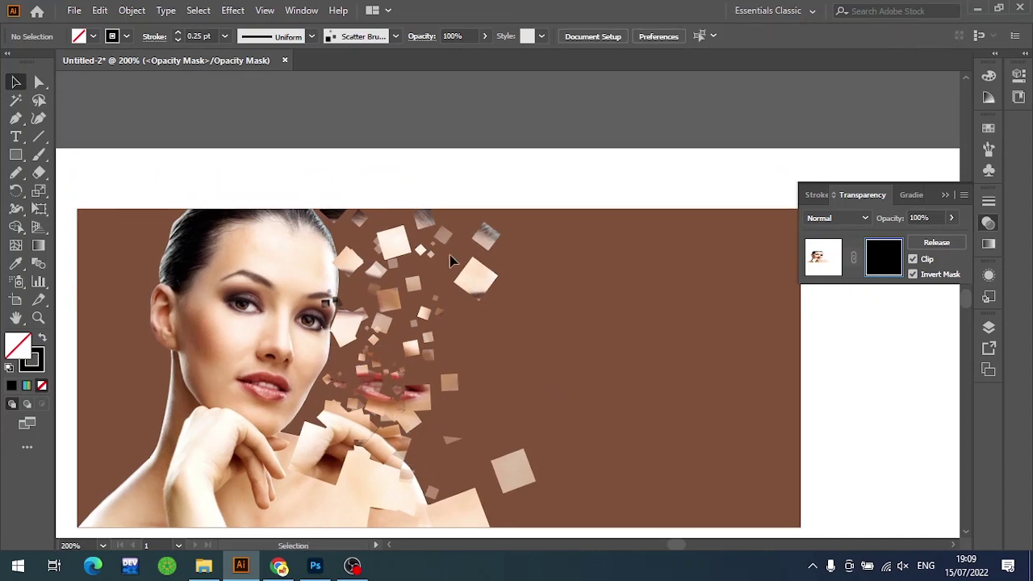
# Paint more squares right of the lips and give one fragment a 0.25 pt stroke
pyautogui.press('b')
pyautogui.moveTo(493, 341); pyautogui.dragTo(494, 386)
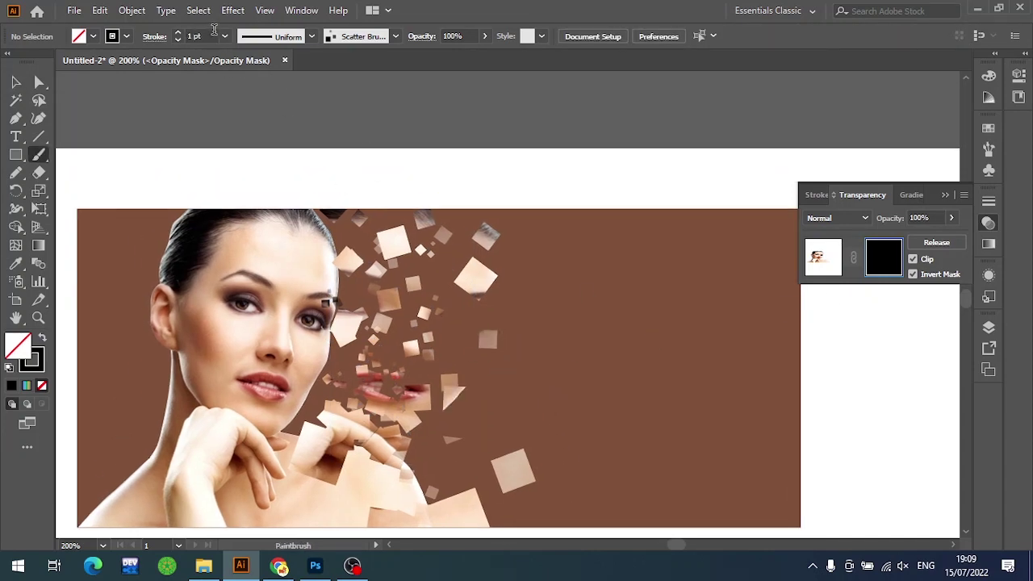
pyautogui.press('v')
pyautogui.click(488, 338)
pyautogui.click(224, 36)
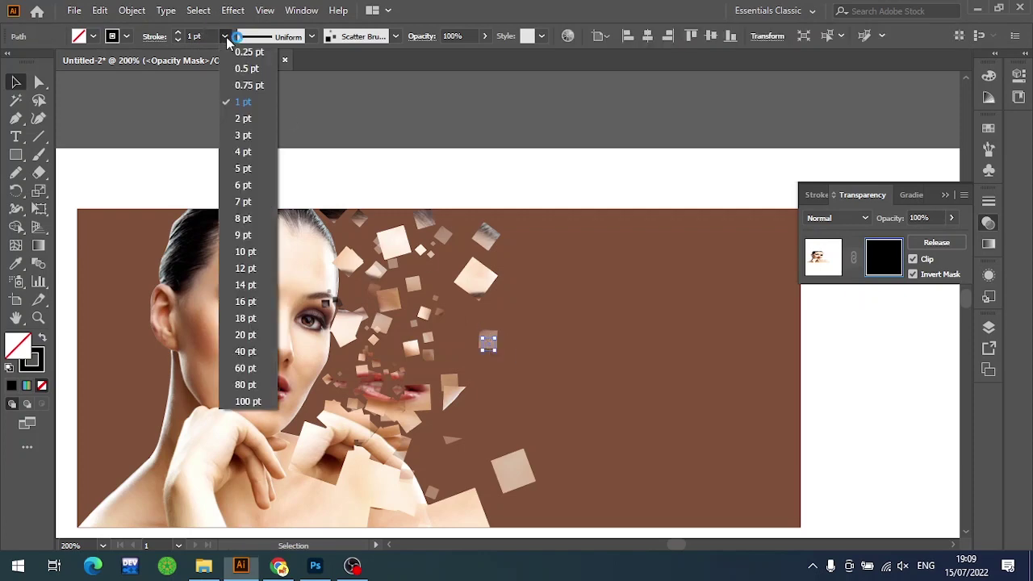
pyautogui.click(242, 55)
# Paint small squares right of the cheek, down toward the shoulder, and at the upper right
pyautogui.press('b')
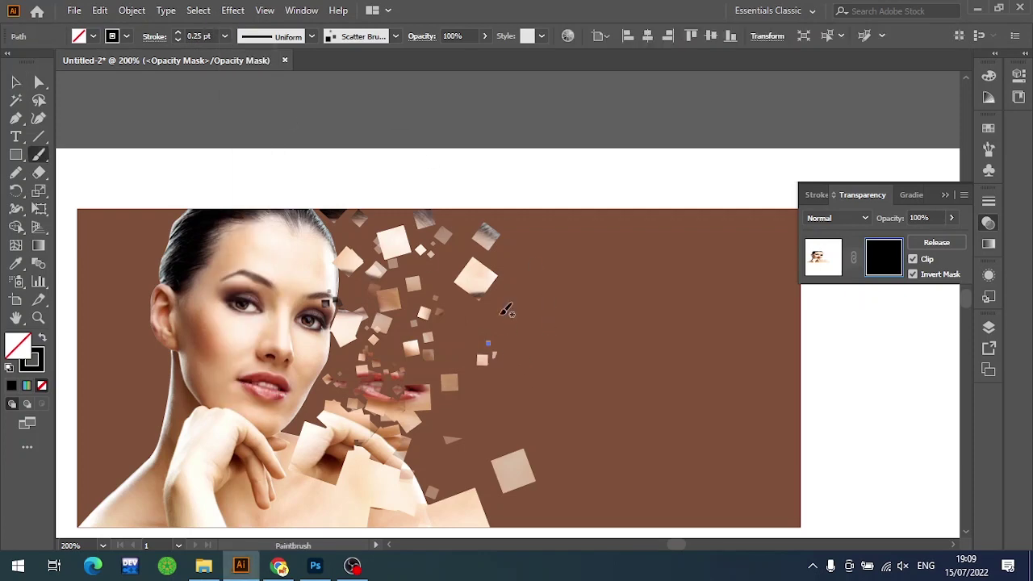
pyautogui.moveTo(507, 308); pyautogui.dragTo(467, 345)
pyautogui.moveTo(476, 406); pyautogui.dragTo(435, 480)
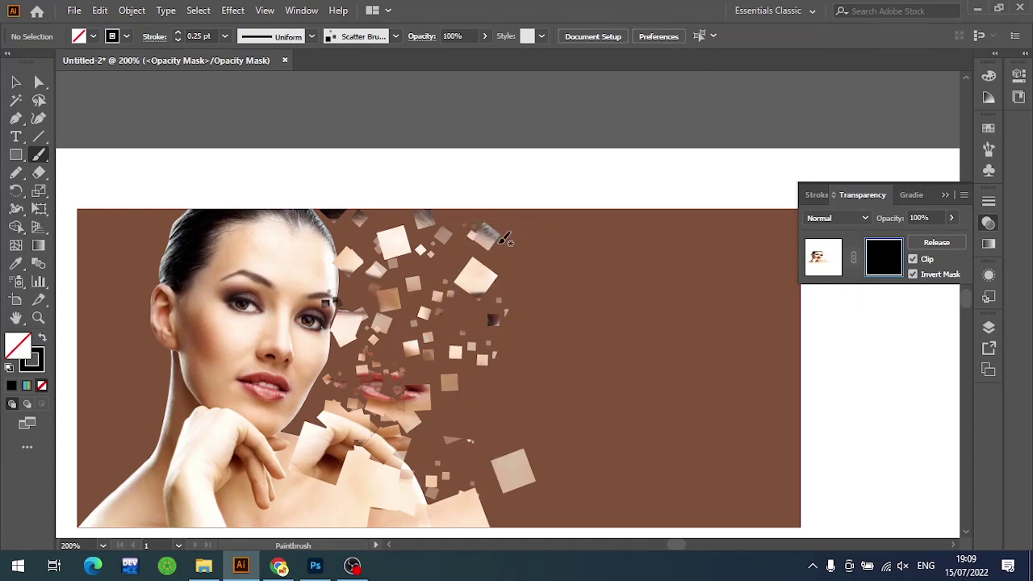
pyautogui.moveTo(504, 237); pyautogui.dragTo(459, 256)
# Delete three stray scatter strokes above the cheek
pyautogui.press('v')
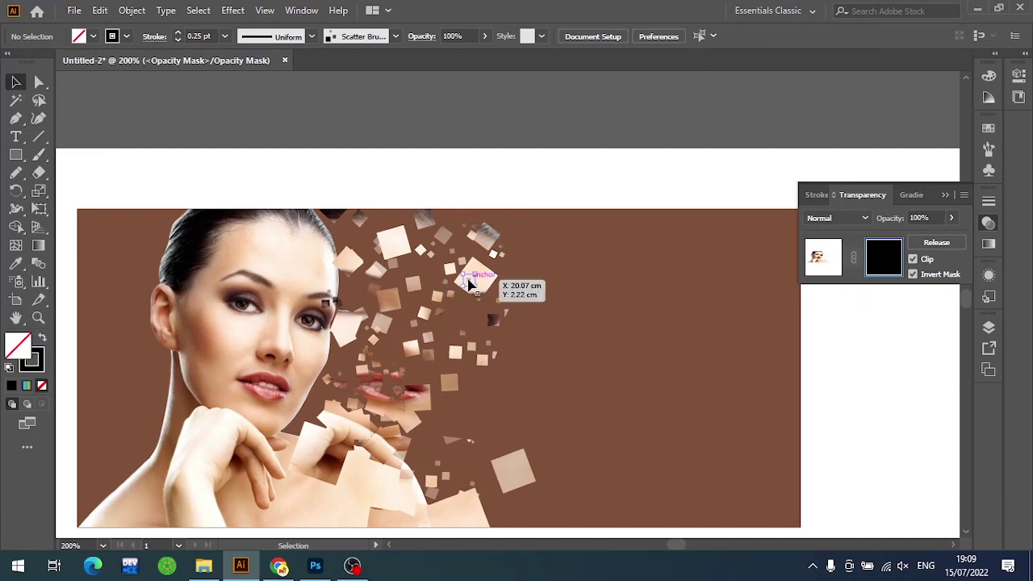
pyautogui.click(468, 280)
pyautogui.press('Delete')
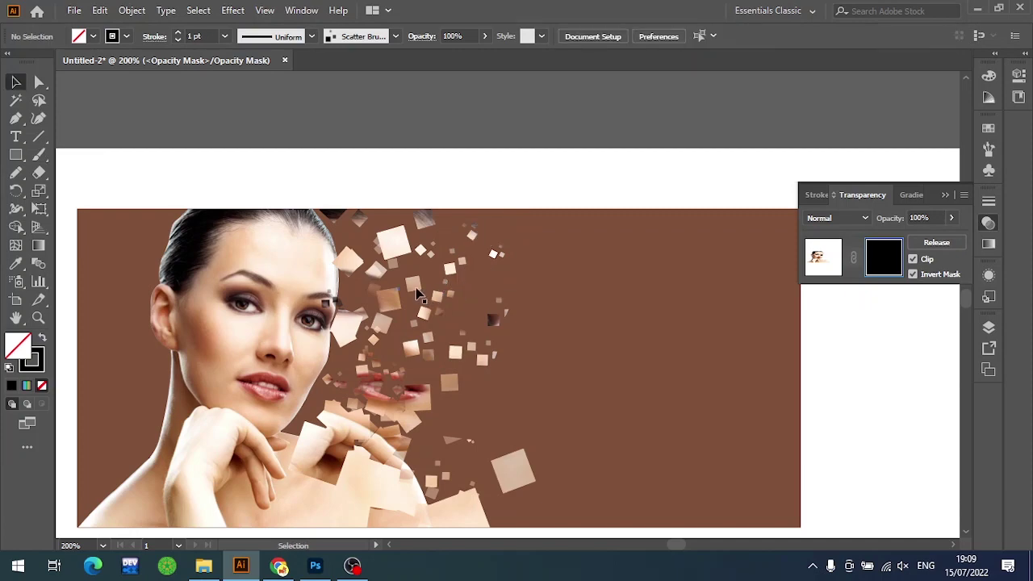
pyautogui.click(419, 294)
pyautogui.press('Delete')
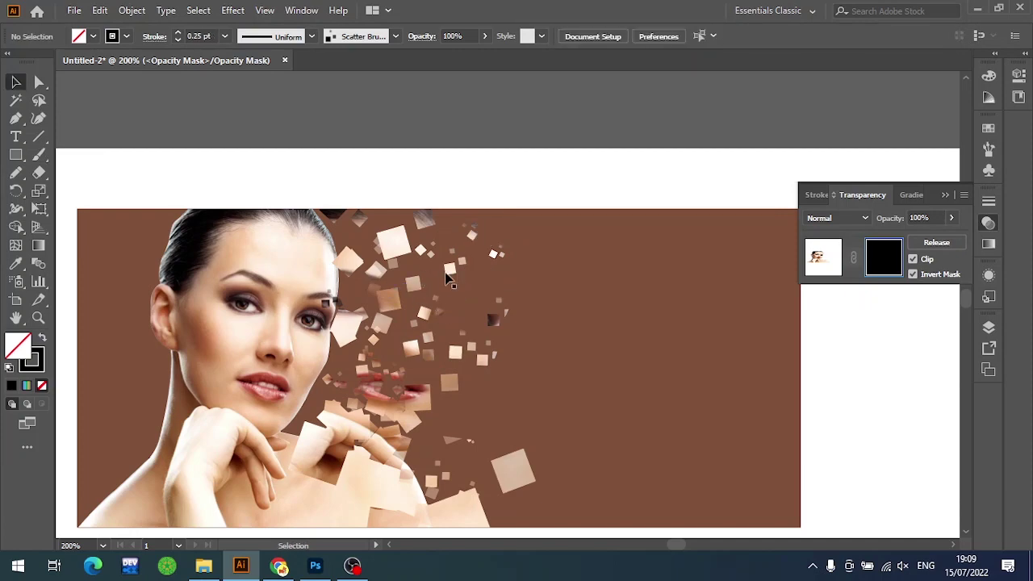
pyautogui.click(409, 285)
pyautogui.press('Delete')
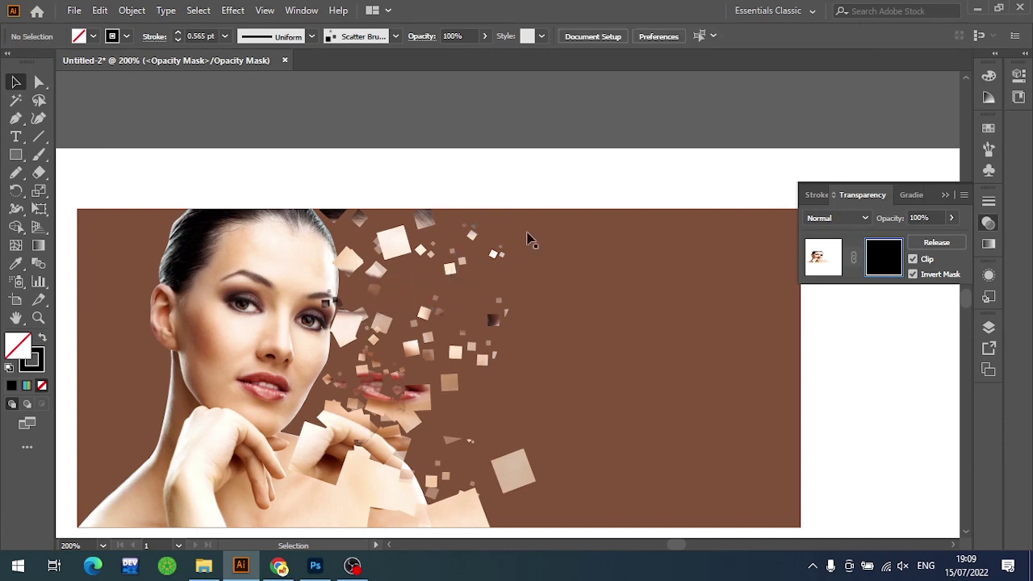
# Delete the stray opacity-mask squares around the lips
pyautogui.click(407, 410)
pyautogui.press('Delete')
pyautogui.click(409, 410)
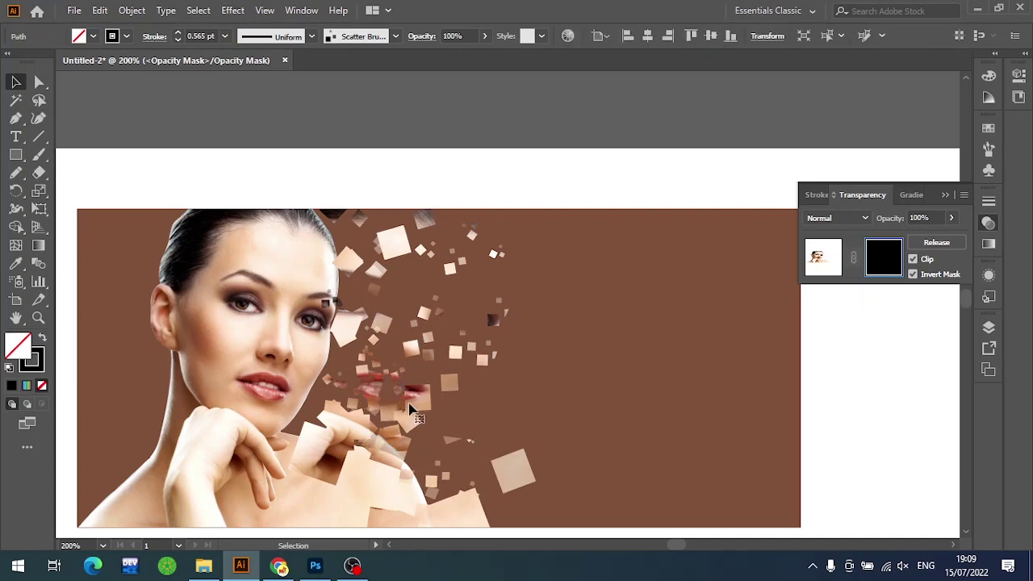
pyautogui.press('Delete')
pyautogui.click(416, 402)
pyautogui.press('Delete')
pyautogui.click(418, 400)
pyautogui.press('Delete')
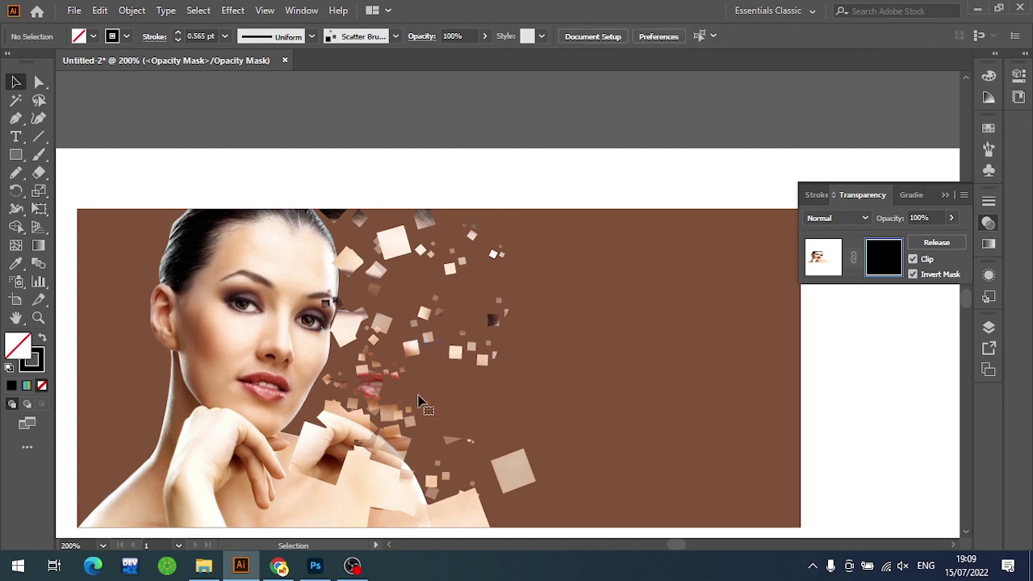
# Delete the stray mask squares over and around the hand, then deselect
pyautogui.click(375, 388)
pyautogui.press('Delete')
pyautogui.click(379, 384)
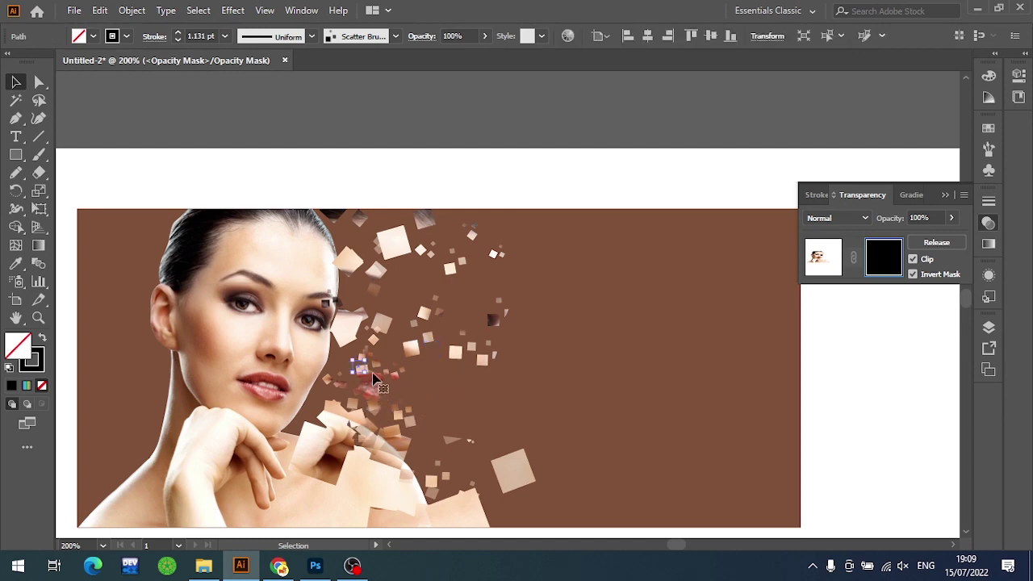
pyautogui.press('Delete')
pyautogui.click(350, 408)
pyautogui.press('Delete')
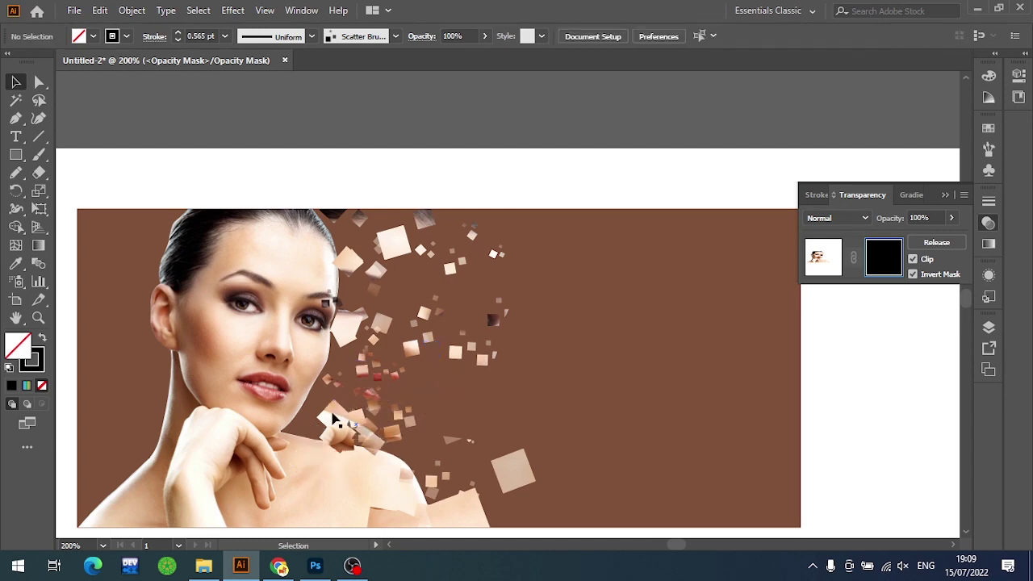
pyautogui.click(346, 422)
pyautogui.press('Delete')
pyautogui.click(373, 395)
pyautogui.press('Delete')
pyautogui.click(381, 401)
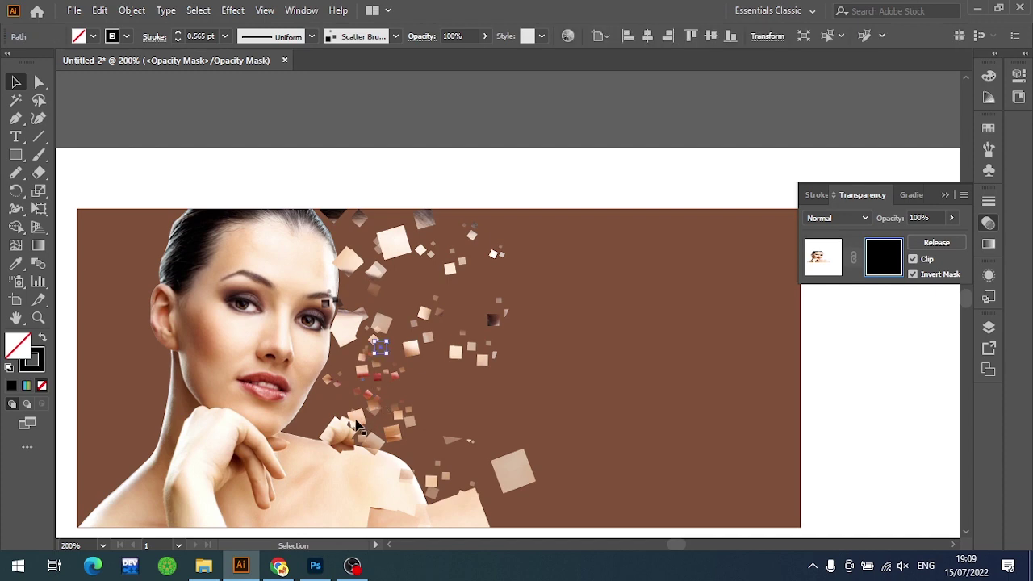
pyautogui.click(340, 442)
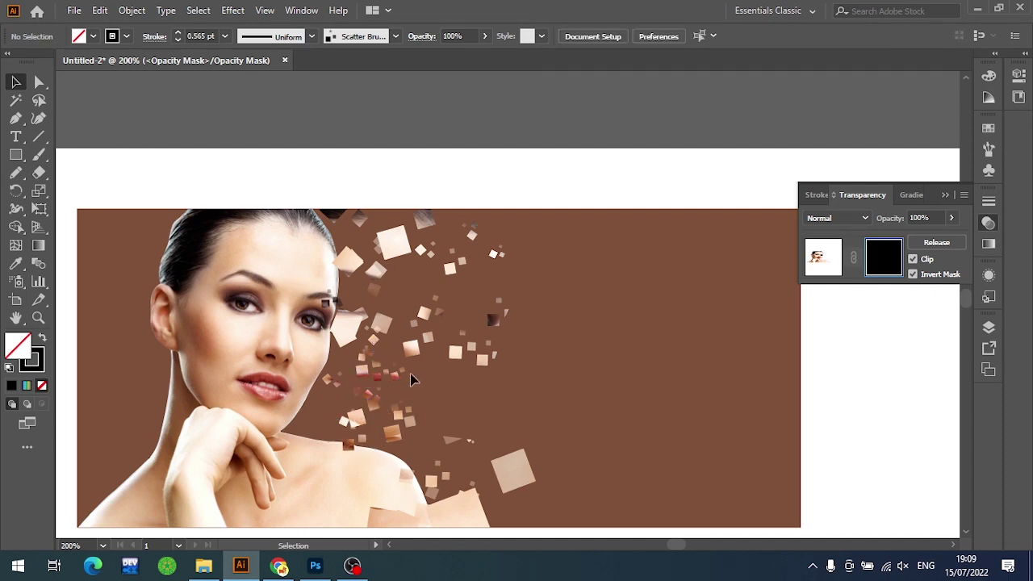
# Paint extra scatter-brush squares at 0.25 pt near the shoulder, chin and mid-dispersal
pyautogui.press('b')
pyautogui.moveTo(428, 413); pyautogui.dragTo(431, 454)
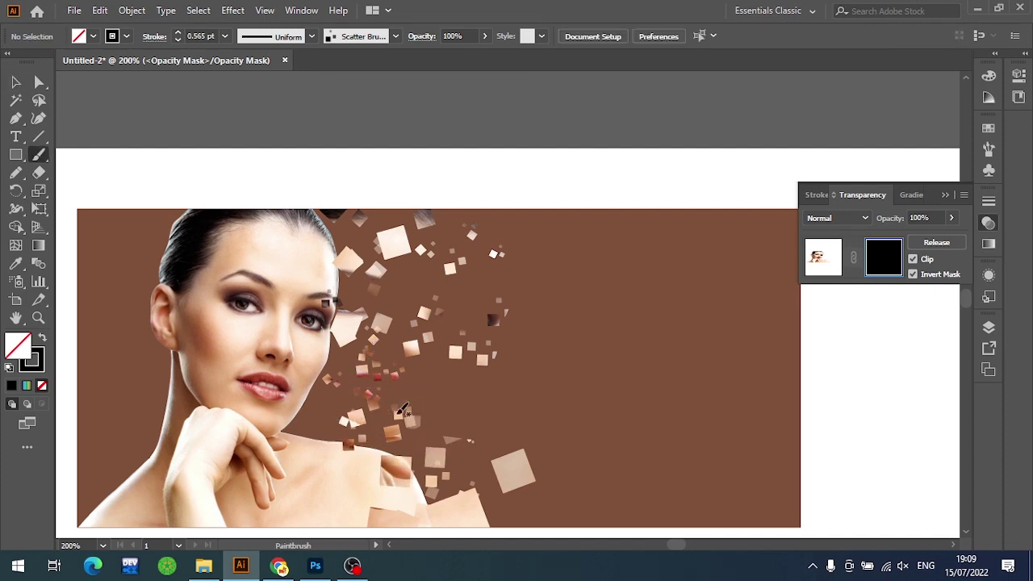
pyautogui.click(224, 35)
pyautogui.click(242, 44)
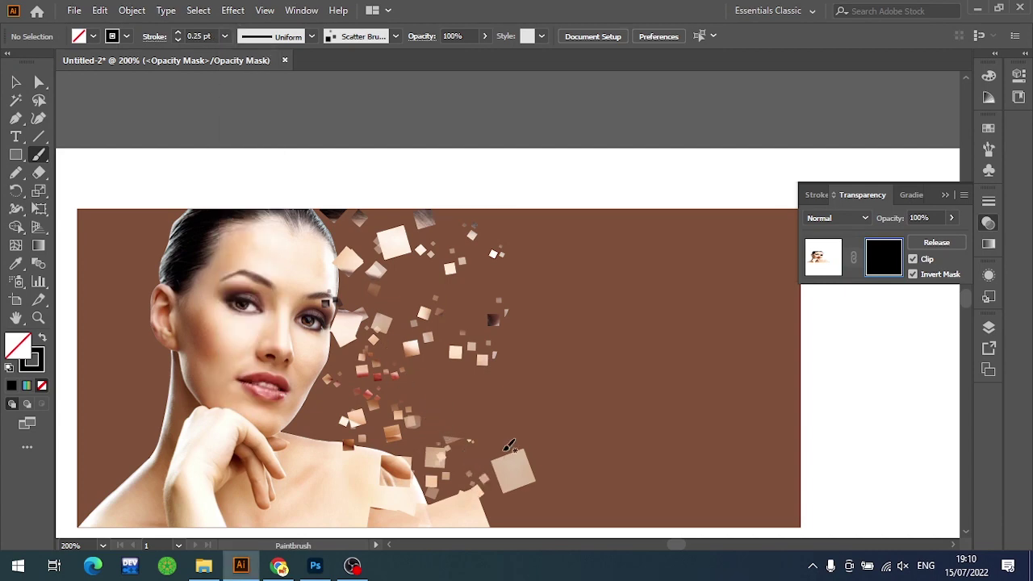
pyautogui.moveTo(508, 446)
pyautogui.mouseDown()
pyautogui.moveTo(463, 428)
pyautogui.moveTo(371, 428)
pyautogui.mouseUp()
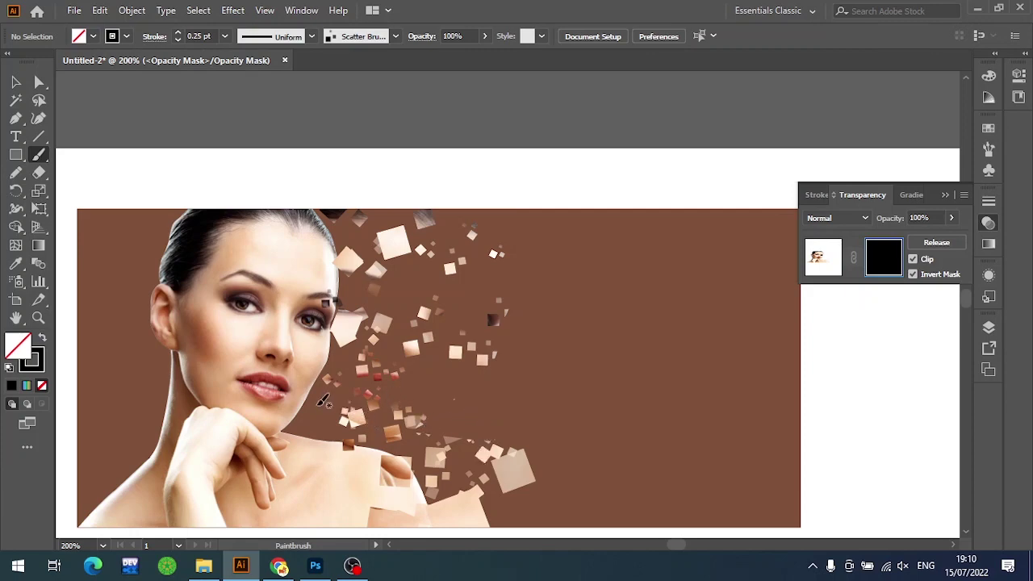
pyautogui.moveTo(323, 401)
pyautogui.mouseDown()
pyautogui.moveTo(411, 369)
pyautogui.moveTo(529, 241)
pyautogui.mouseUp()
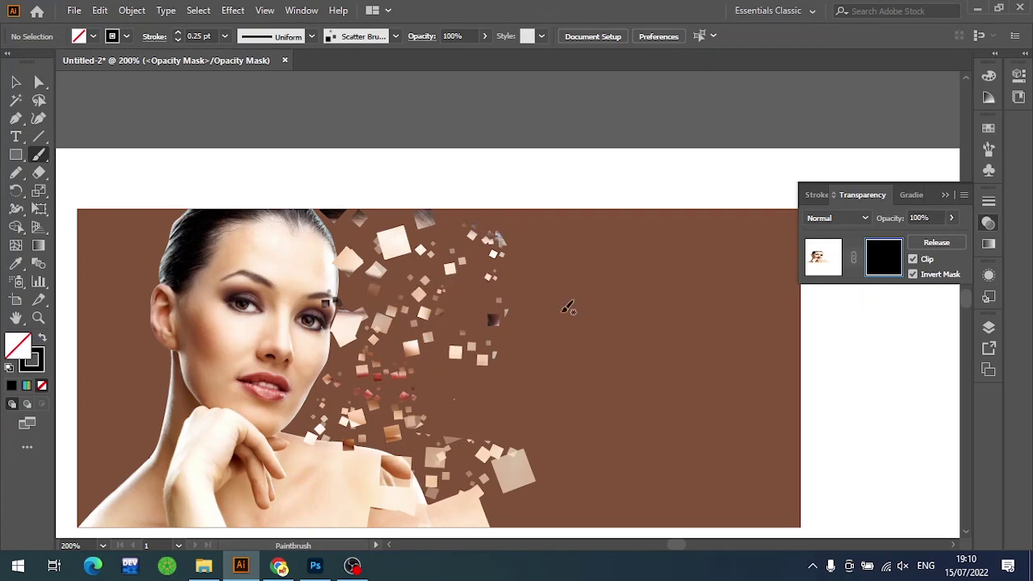
pyautogui.press('v')
pyautogui.scroll(-3, 493, 319)
# Leave opacity-mask editing and zoom out to 150% to show the whole banner
pyautogui.scroll(3, 513, 281)
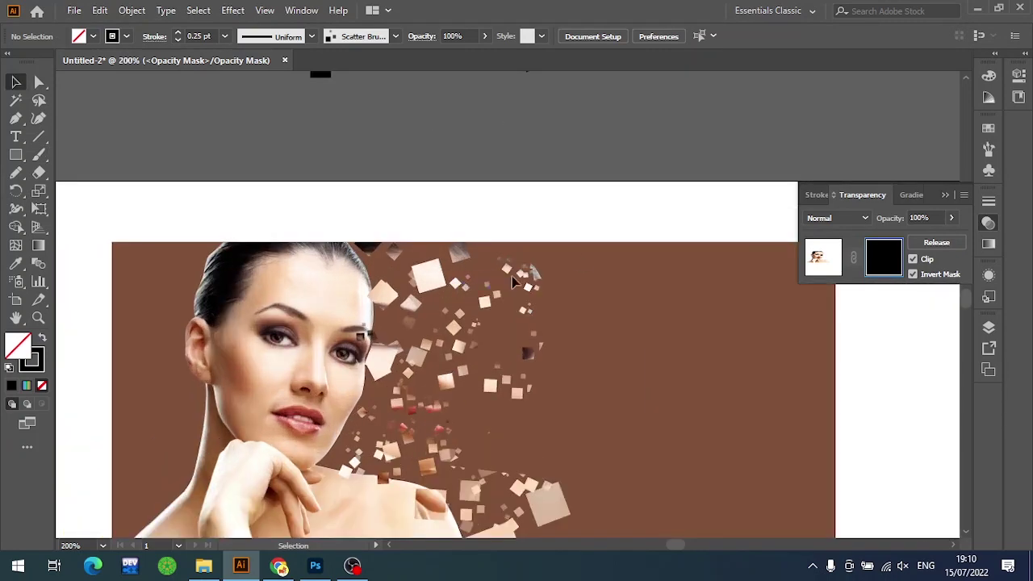
pyautogui.click(821, 258)
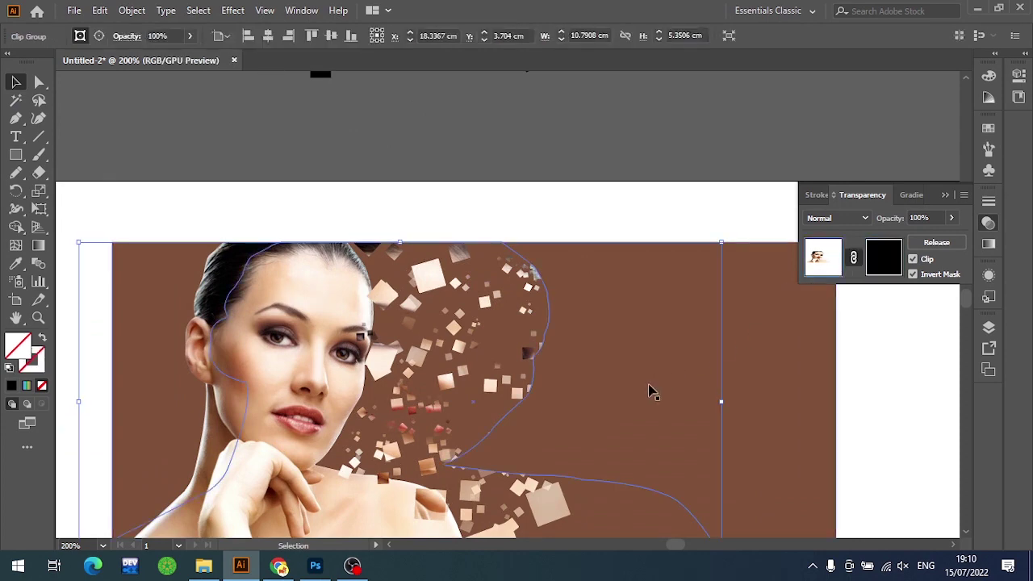
pyautogui.click(634, 152)
pyautogui.hotkey('ctrl', '-')
pyautogui.moveTo(635, 150); pyautogui.dragTo(586, 139)
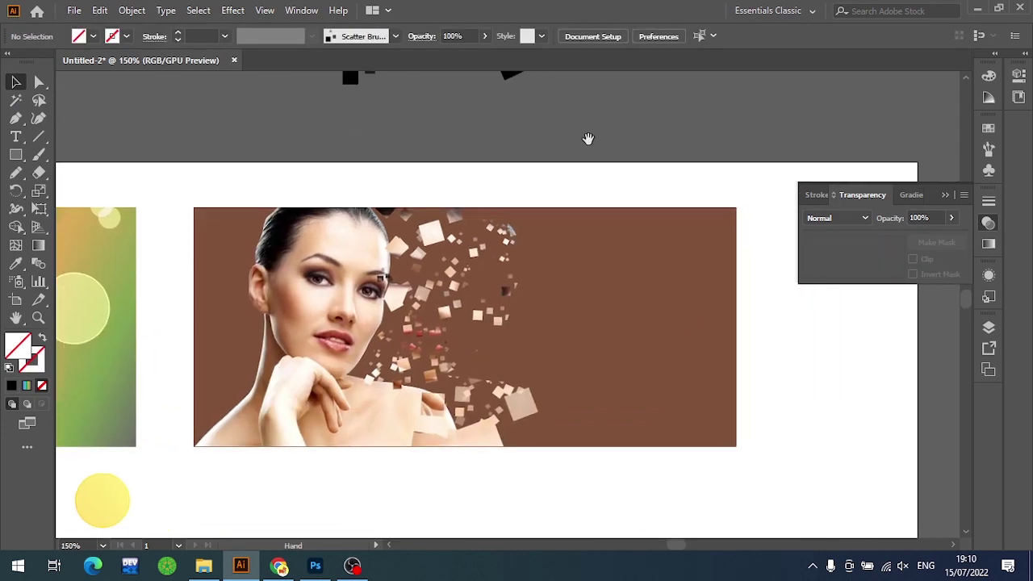
# Draw a rectangle over the dispersing area and fill it with the photo's sampled skin tone
pyautogui.click(17, 154)
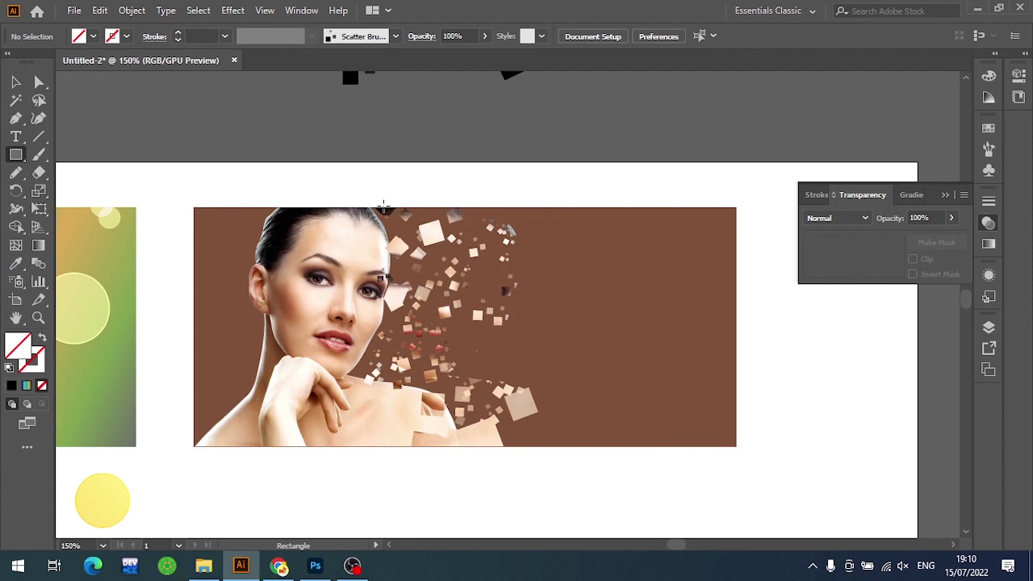
pyautogui.moveTo(384, 208); pyautogui.dragTo(553, 458)
pyautogui.press('i')
pyautogui.click(370, 436)
# Give the skin-toned rectangle an inverted opacity mask
pyautogui.press('v')
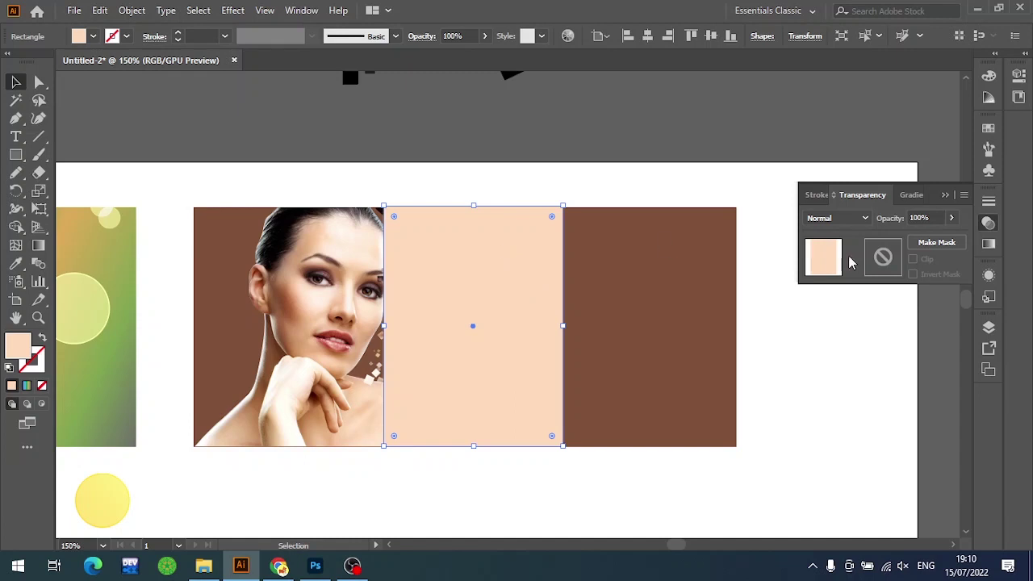
pyautogui.click(882, 258)
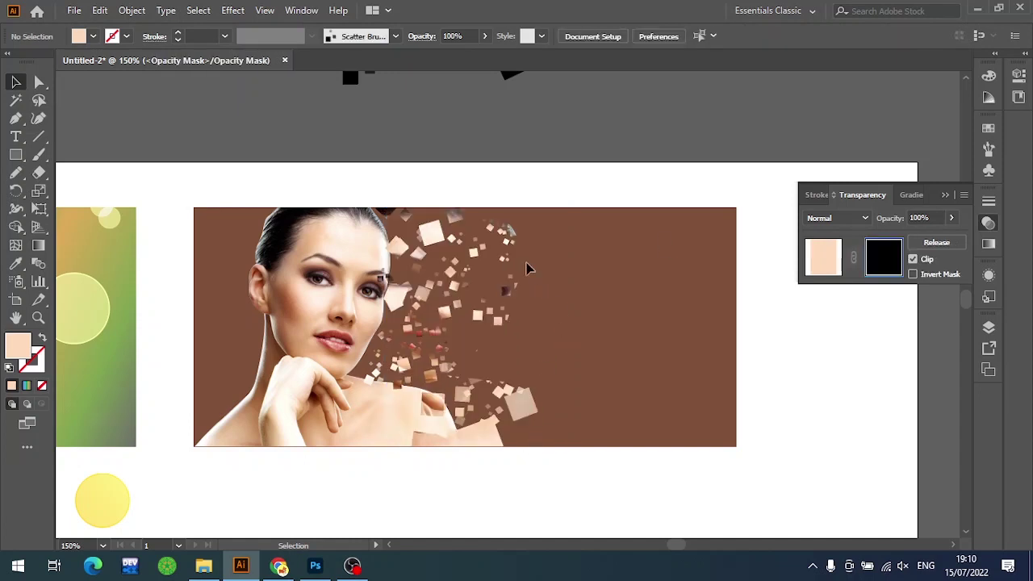
pyautogui.click(922, 275)
# Paint scattered squares near the top of the dispersal, trailing down-left
pyautogui.press('b')
pyautogui.moveTo(547, 255); pyautogui.dragTo(526, 287)
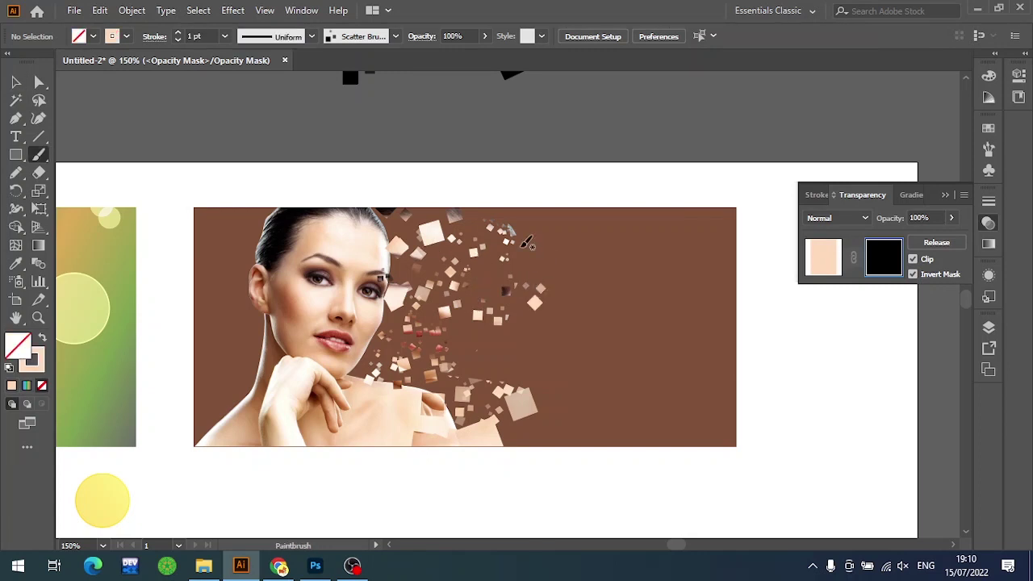
pyautogui.moveTo(526, 242); pyautogui.dragTo(494, 311)
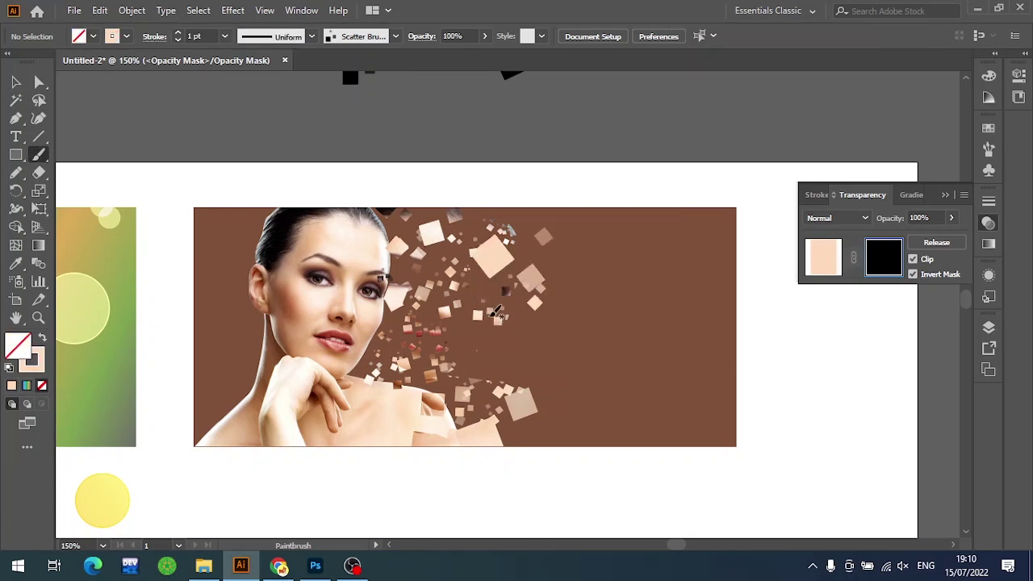
pyautogui.press('v')
# Try moving the peach rectangle and resizing a mask stroke to 0.25 pt, undoing both
pyautogui.click(815, 262)
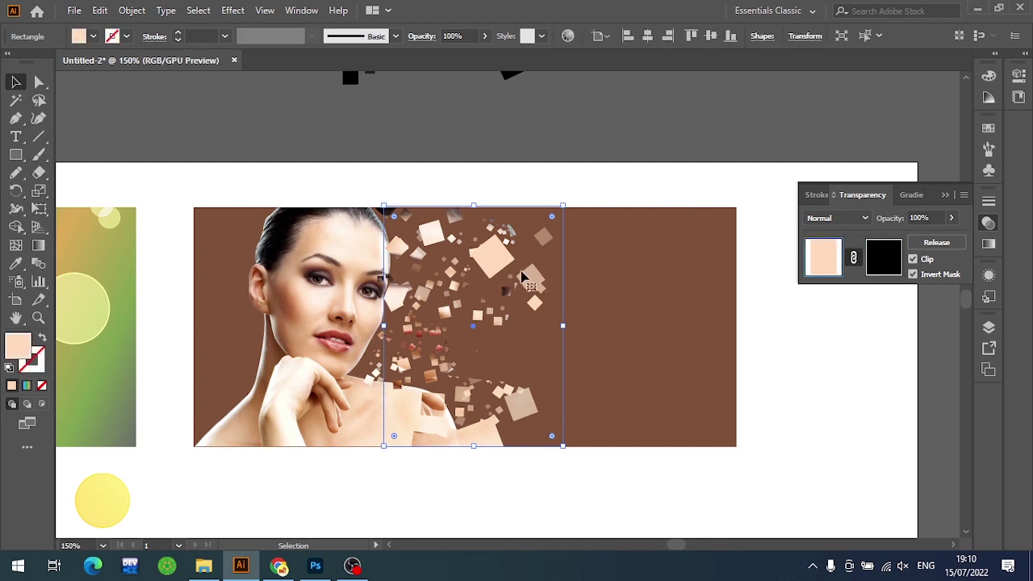
pyautogui.moveTo(526, 277); pyautogui.dragTo(670, 175)
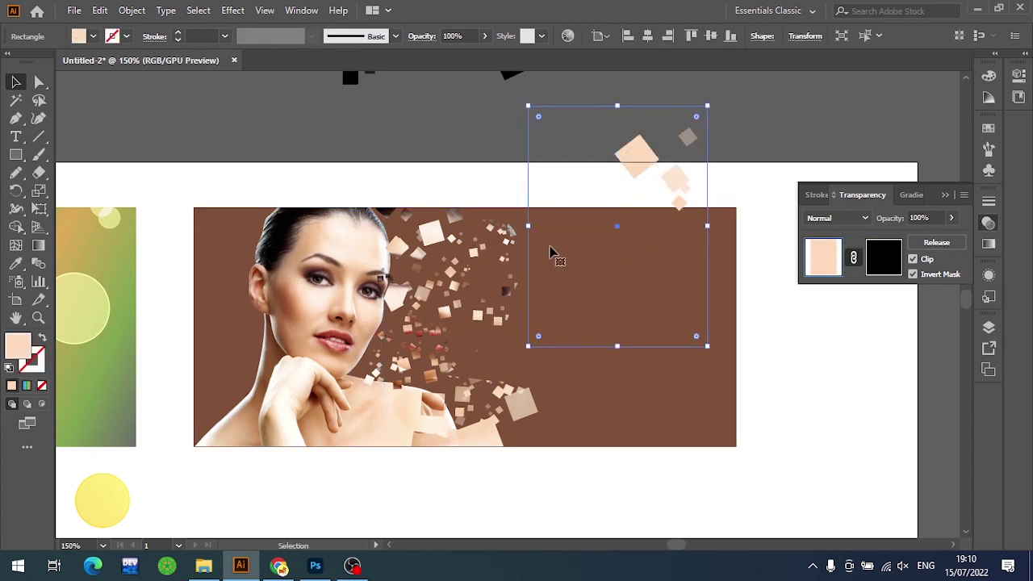
pyautogui.hotkey('ctrl', 'z')
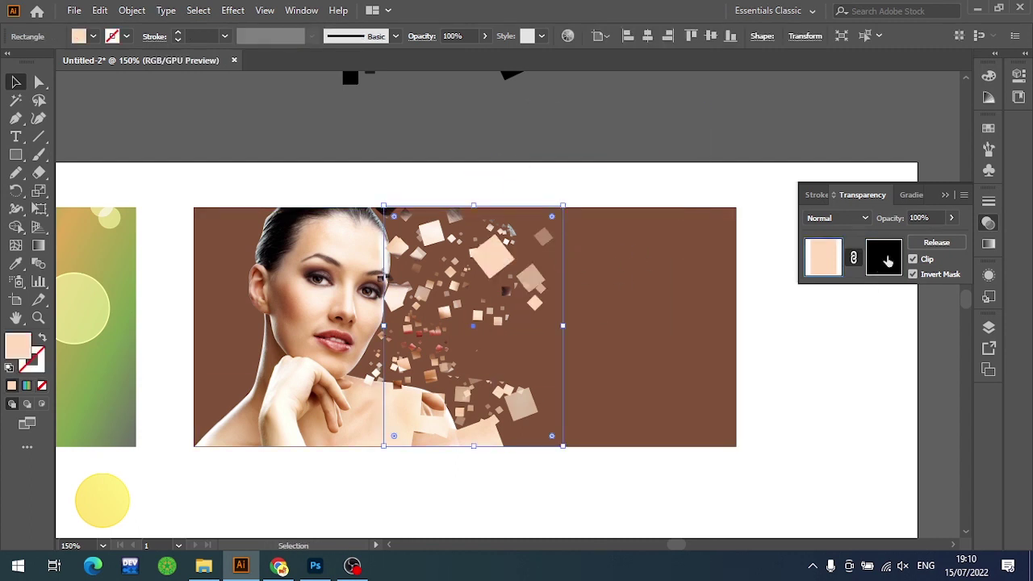
pyautogui.click(887, 260)
pyautogui.click(499, 262)
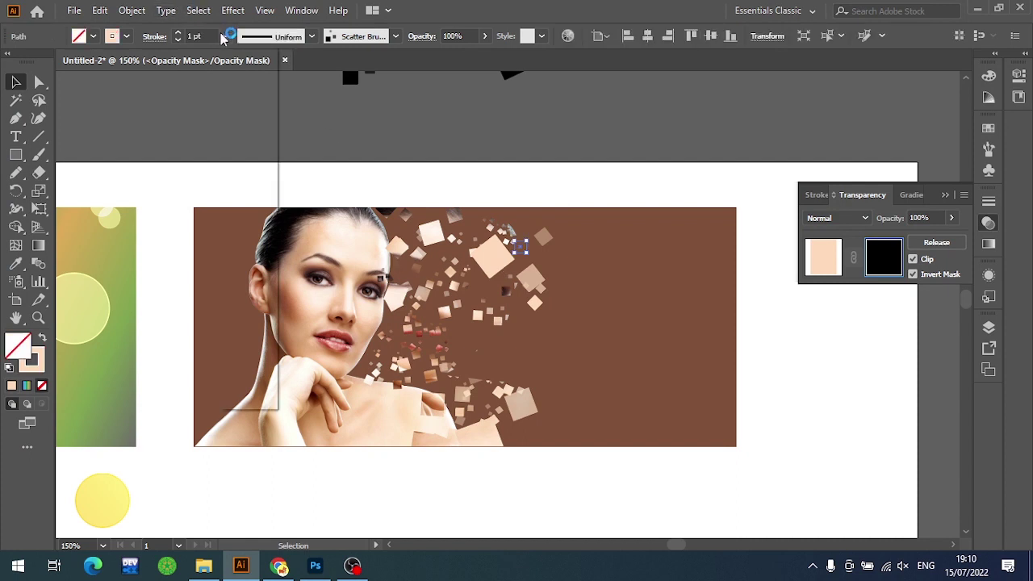
pyautogui.click(223, 38)
pyautogui.click(242, 83)
pyautogui.hotkey('ctrl', 'z')
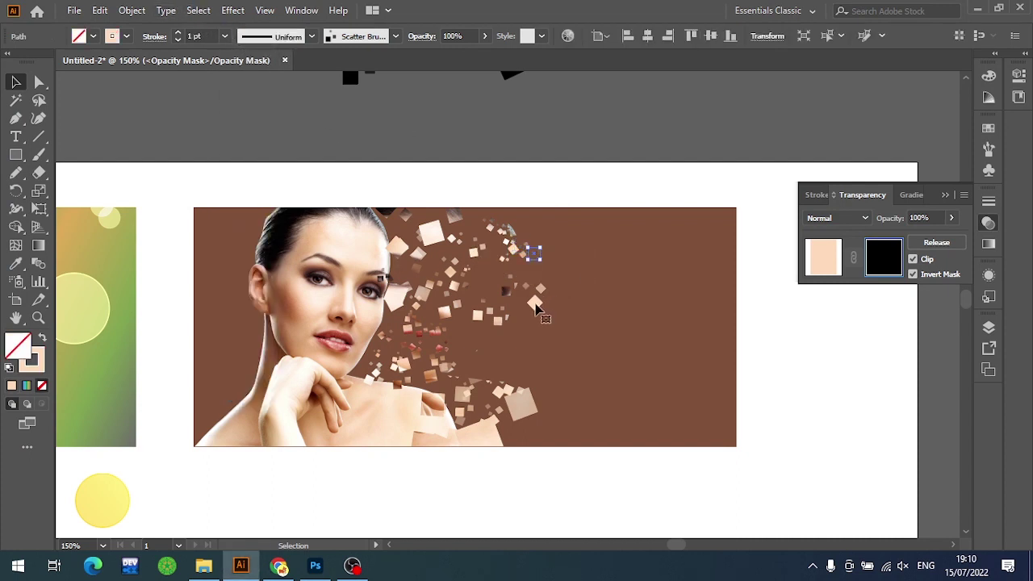
# Set the scatter brush stroke weight to 0.25 pt after a test stroke at the top right
pyautogui.press('b')
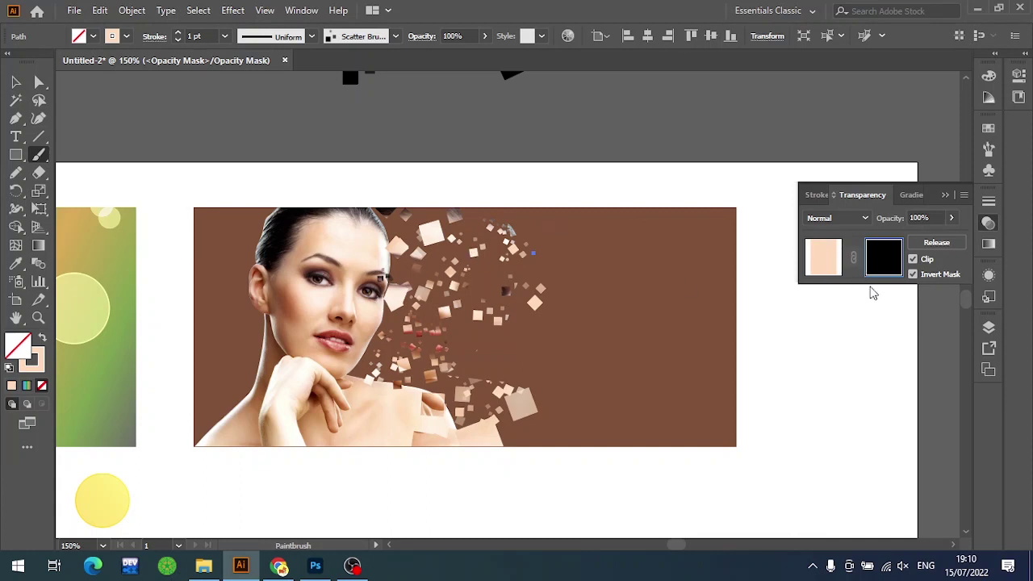
pyautogui.moveTo(558, 227); pyautogui.dragTo(534, 261)
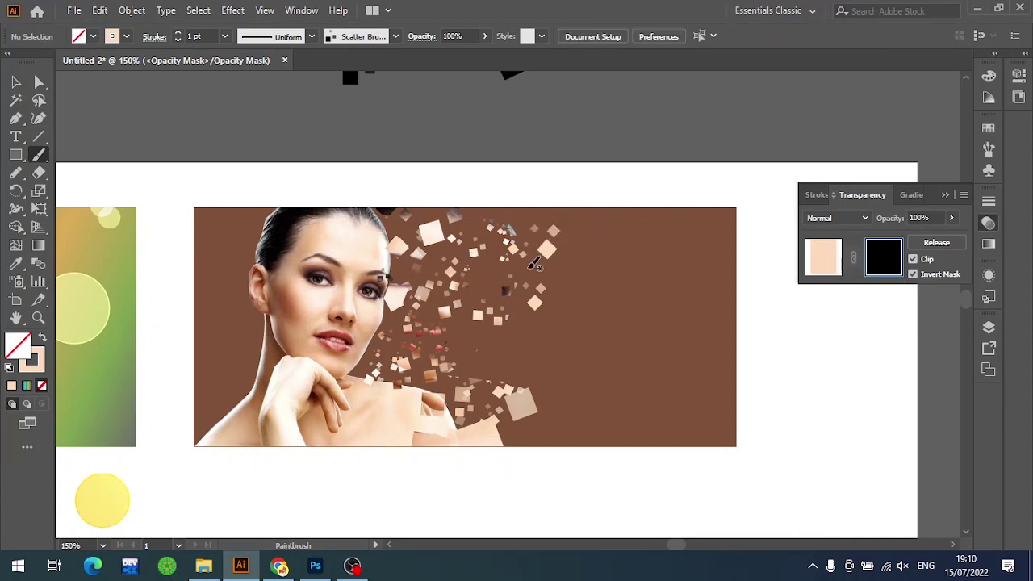
pyautogui.press('v')
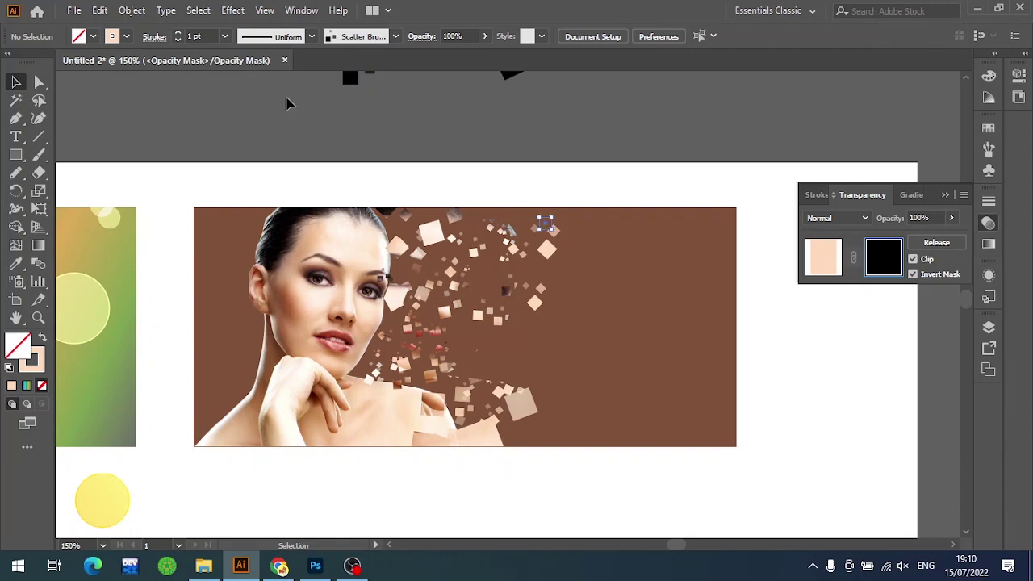
pyautogui.hotkey('ctrl', 'z')
pyautogui.click(224, 35)
pyautogui.click(242, 49)
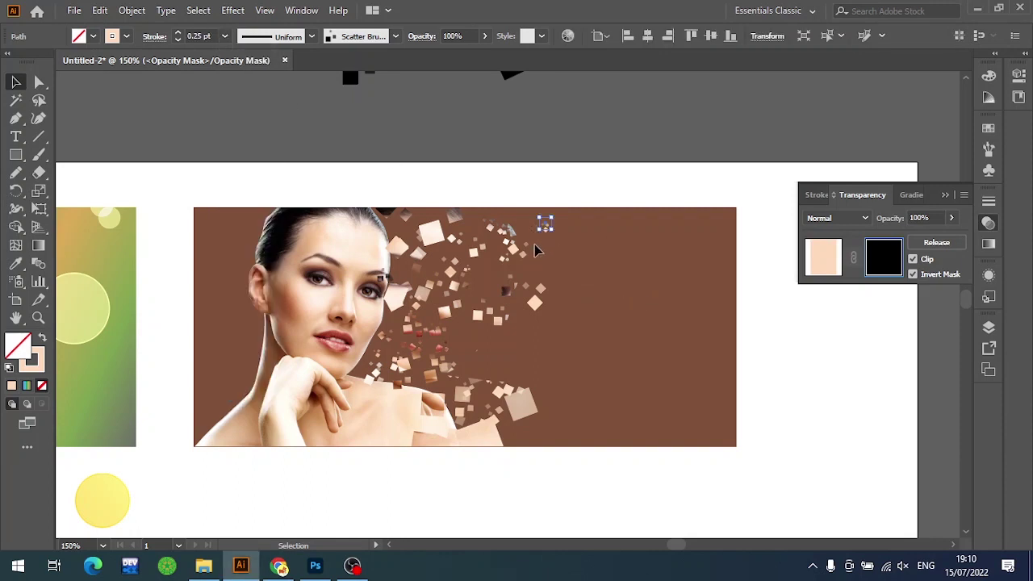
# Paint small squares at the upper right, middle, lower brown area and toward the shoulder
pyautogui.press('b')
pyautogui.moveTo(538, 223); pyautogui.dragTo(564, 260)
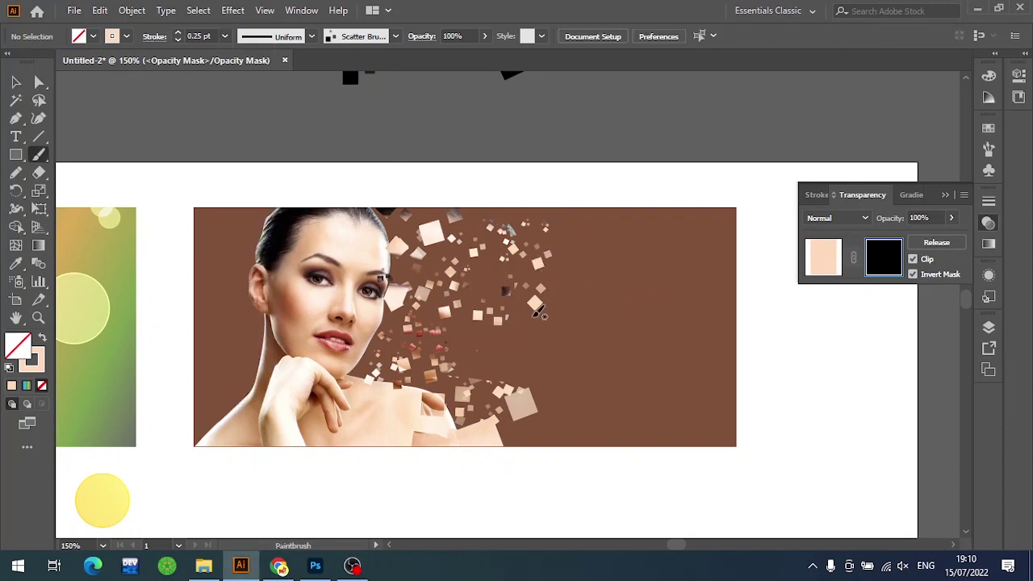
pyautogui.moveTo(535, 312)
pyautogui.mouseDown()
pyautogui.moveTo(466, 364)
pyautogui.moveTo(569, 439)
pyautogui.mouseUp()
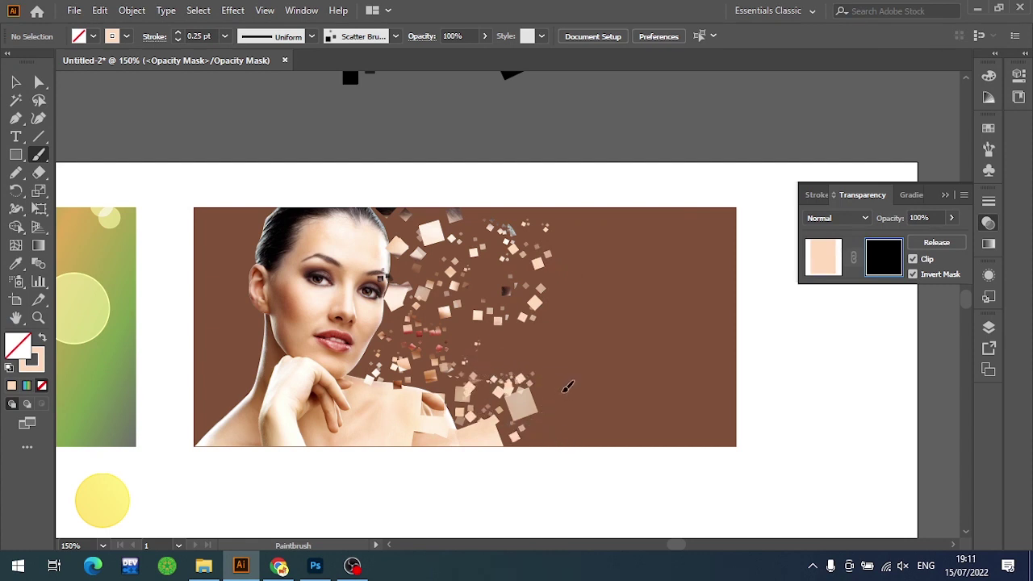
pyautogui.moveTo(565, 384); pyautogui.dragTo(591, 428)
pyautogui.moveTo(542, 301); pyautogui.dragTo(554, 293)
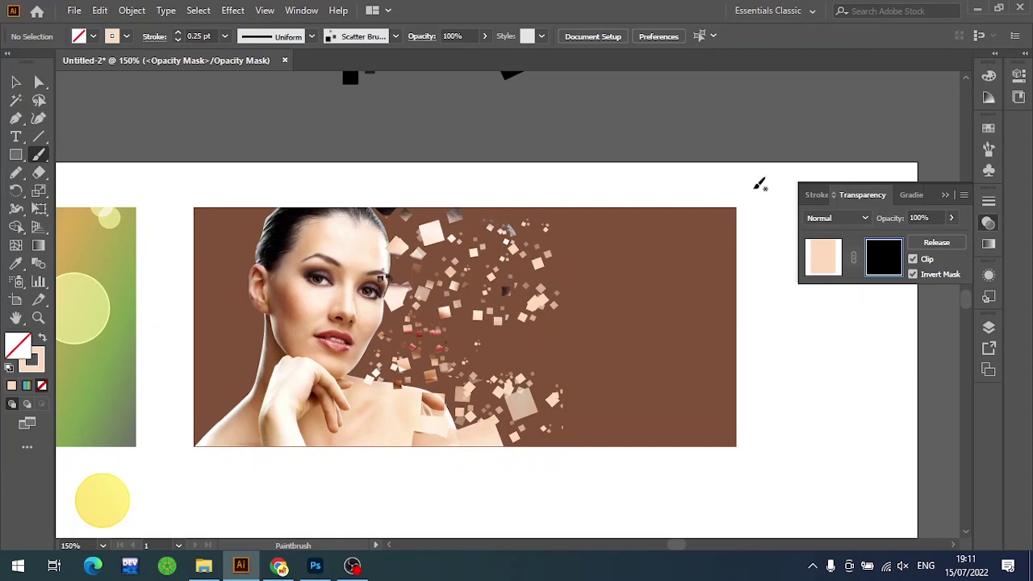
pyautogui.keyDown('alt'); pyautogui.scroll(1, 655, 328); pyautogui.keyUp('alt')
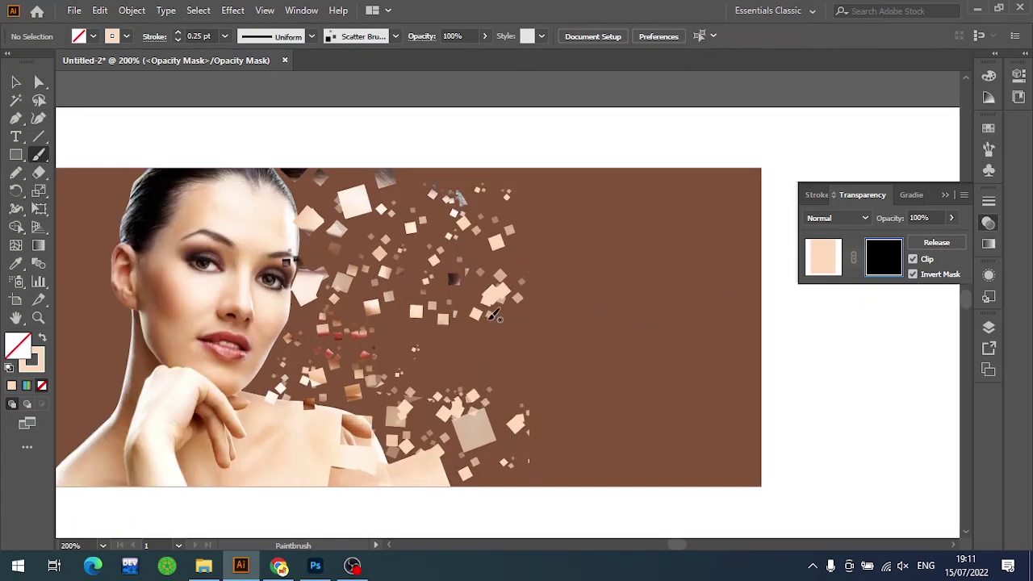
pyautogui.moveTo(461, 355); pyautogui.dragTo(509, 376)
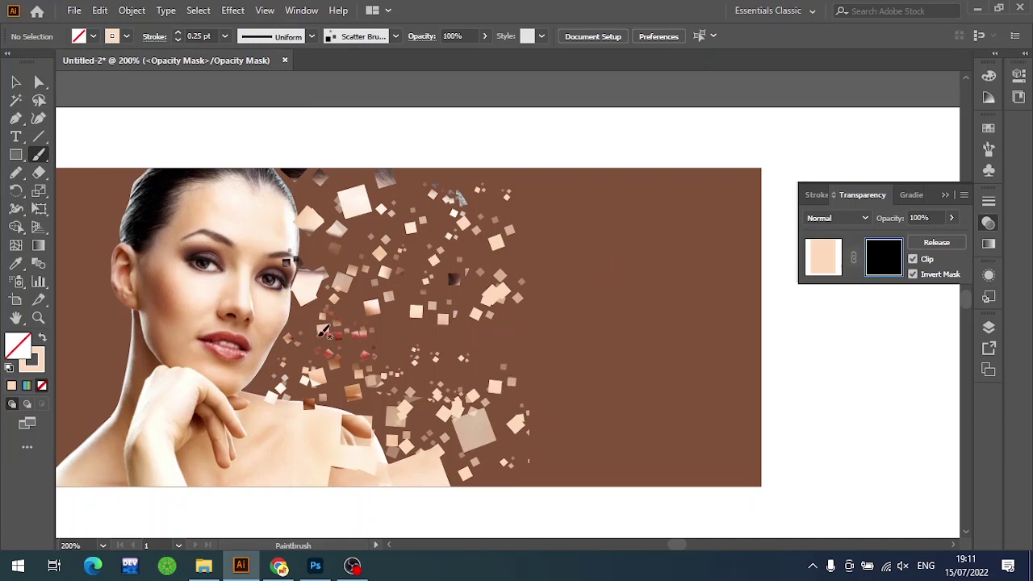
pyautogui.keyDown('alt'); pyautogui.scroll(2, 303, 281); pyautogui.keyUp('alt')
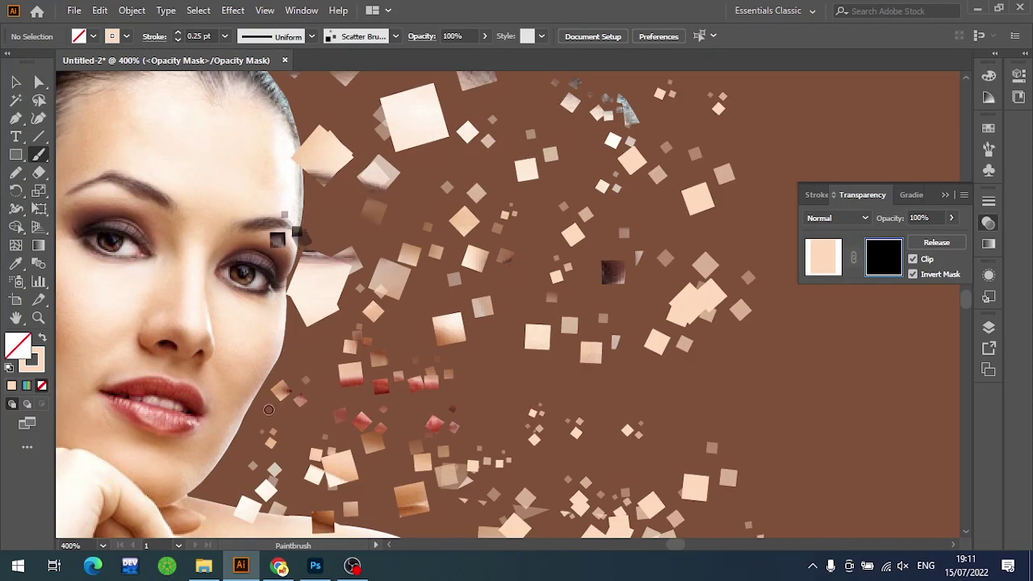
# Exit mask editing and move the scatter rectangle up off the portrait
pyautogui.keyDown('alt'); pyautogui.scroll(-2, 284, 392); pyautogui.keyUp('alt')
pyautogui.click(828, 265)
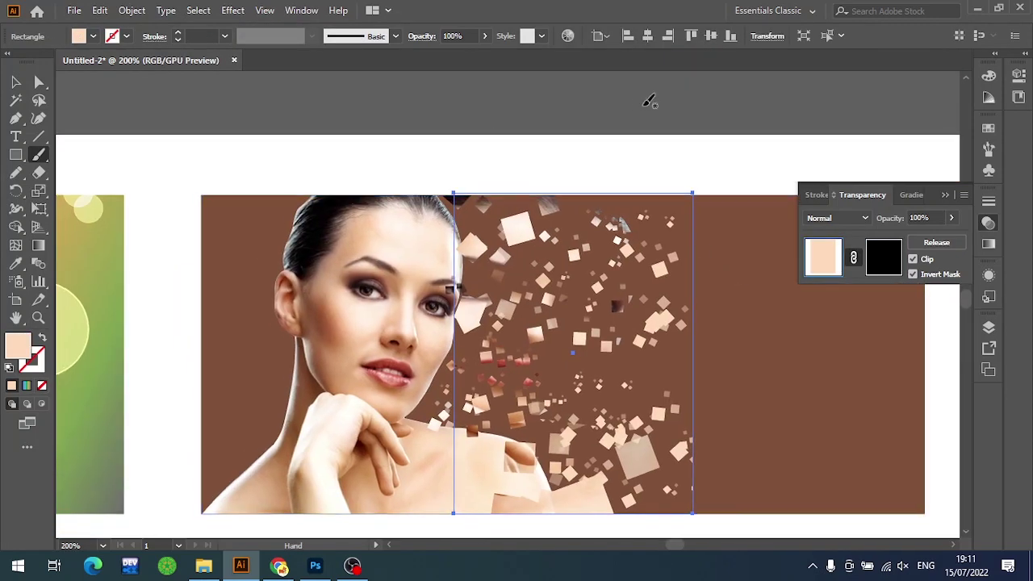
pyautogui.press('v')
pyautogui.click(631, 118)
pyautogui.moveTo(591, 302)
pyautogui.mouseDown()
pyautogui.moveTo(715, 146)
pyautogui.moveTo(605, 308)
pyautogui.mouseUp()
pyautogui.keyDown('alt'); pyautogui.scroll(-3, 715, 152); pyautogui.keyUp('alt')
pyautogui.click(676, 370)
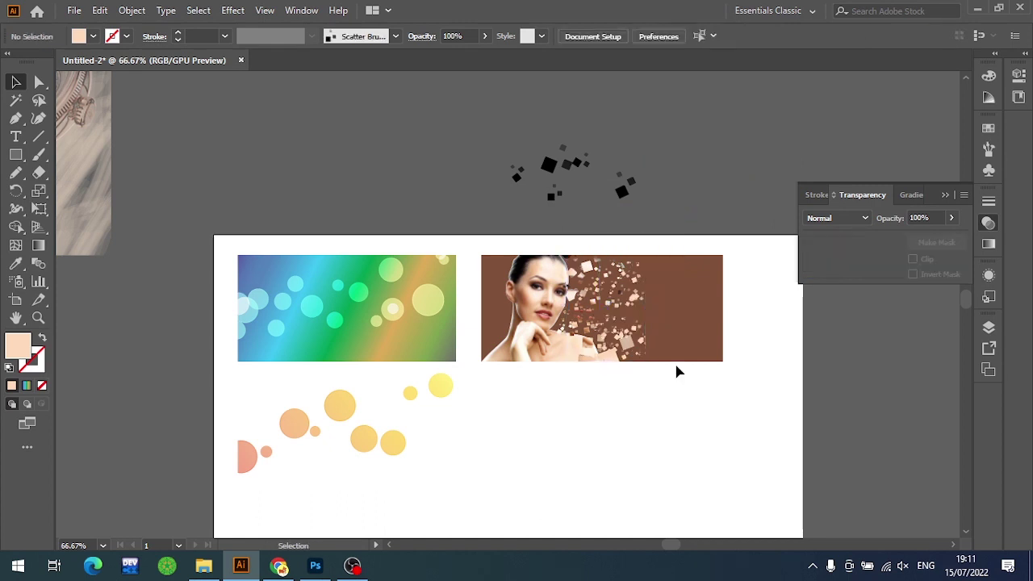
pyautogui.keyDown('alt'); pyautogui.scroll(2, 676, 370); pyautogui.keyUp('alt')
# Select the cut-out woman clip group plus the full portrait and make an opacity mask
pyautogui.click(343, 221)
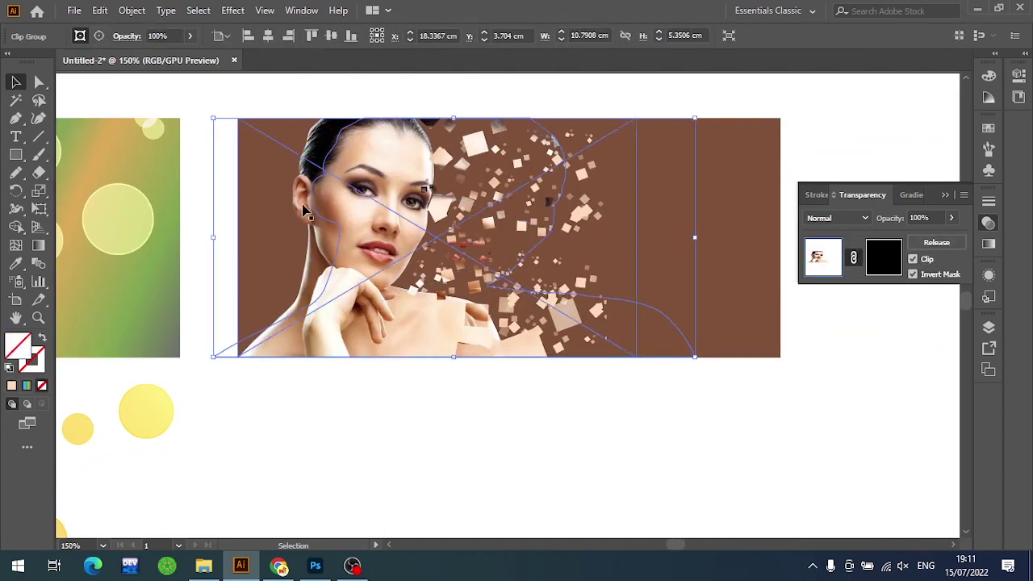
pyautogui.doubleClick(311, 215)
pyautogui.press('Escape')
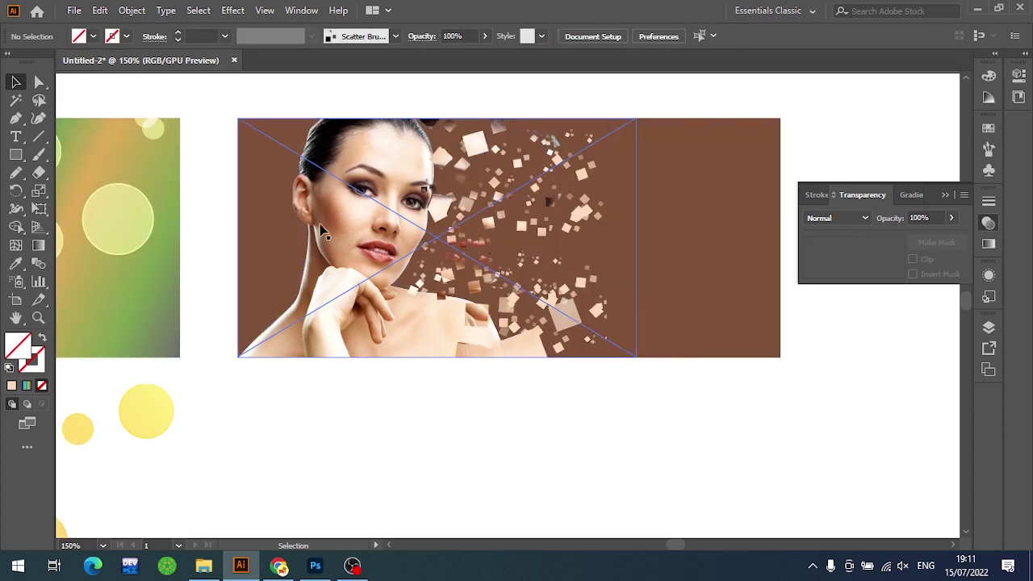
pyautogui.moveTo(327, 230); pyautogui.dragTo(492, 435)
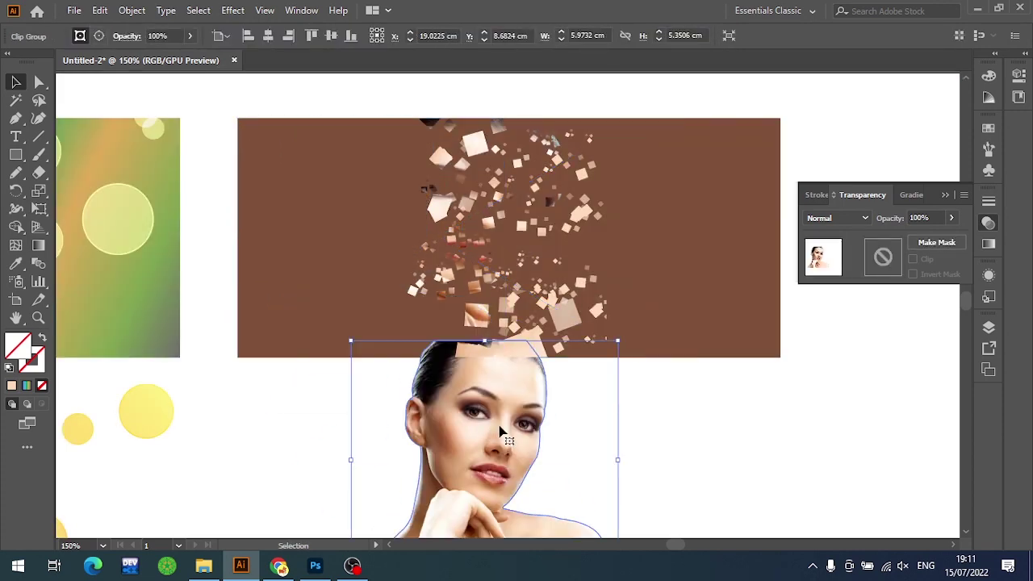
pyautogui.hotkey('ctrl', 'z')
pyautogui.keyDown('shift'); pyautogui.click(424, 152); pyautogui.keyUp('shift')
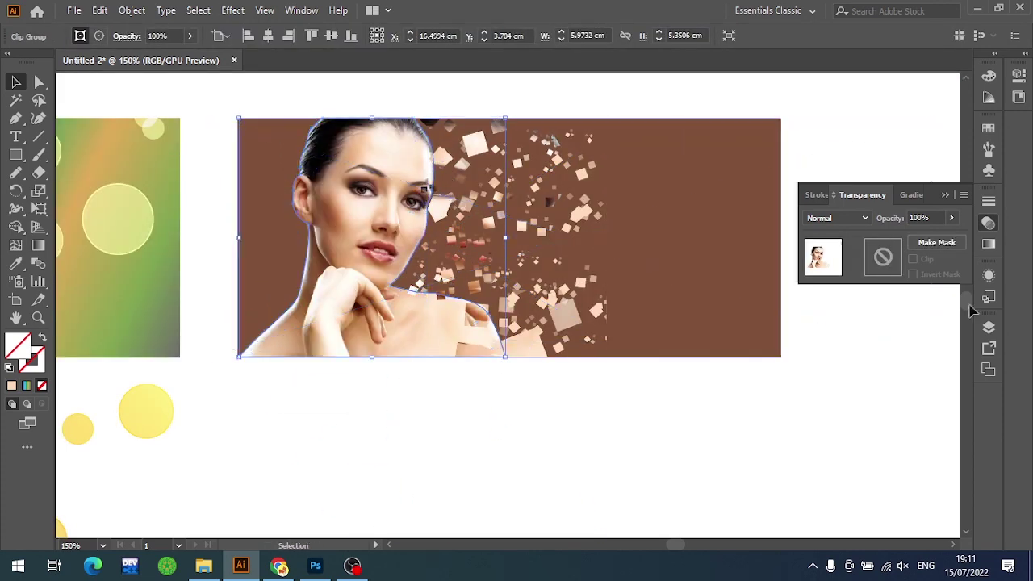
pyautogui.click(936, 242)
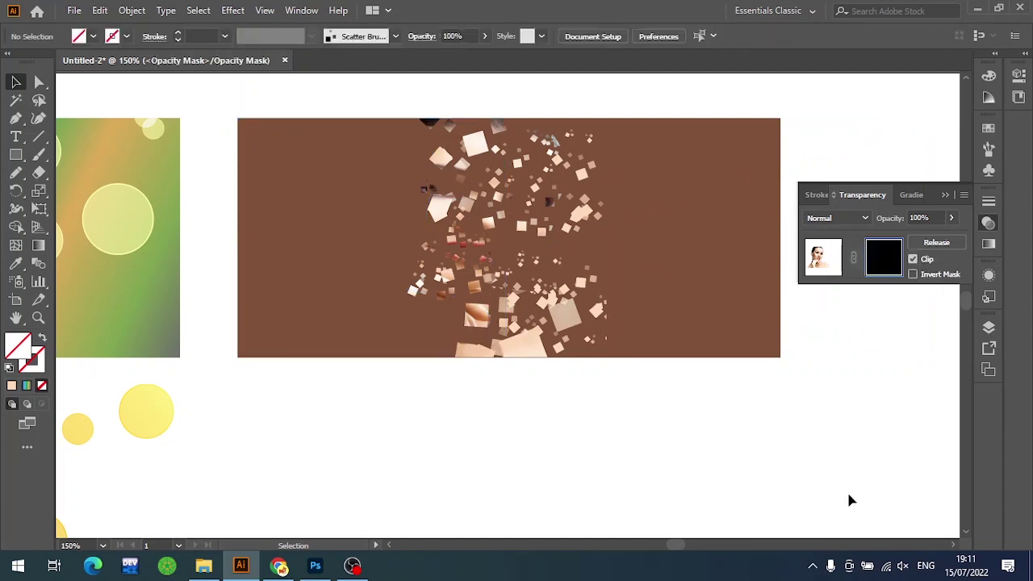
# Turn off mask clipping so the woman shows, then paint test squares near the cheek
pyautogui.click(913, 258)
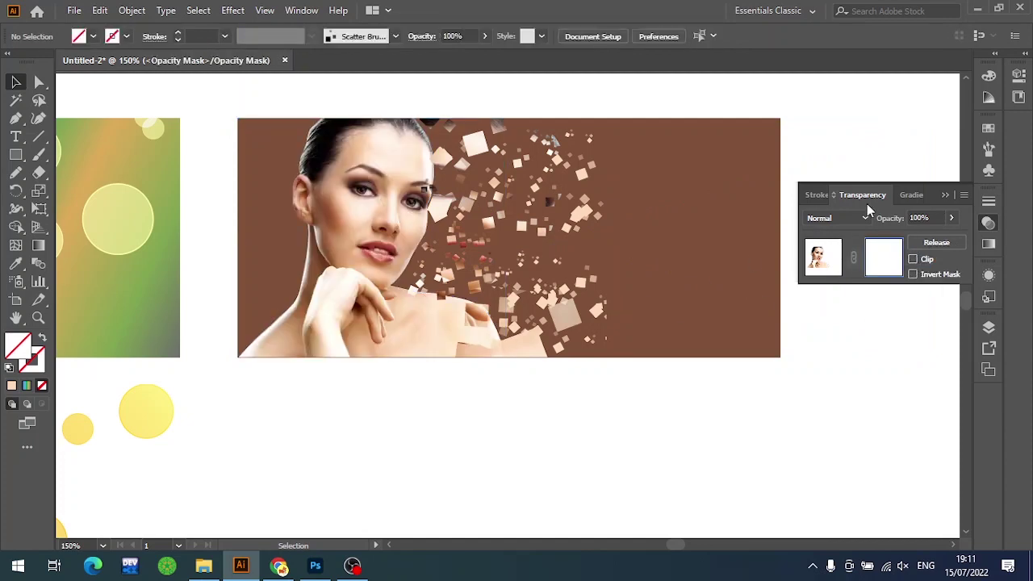
pyautogui.scroll(1, 540, 188)
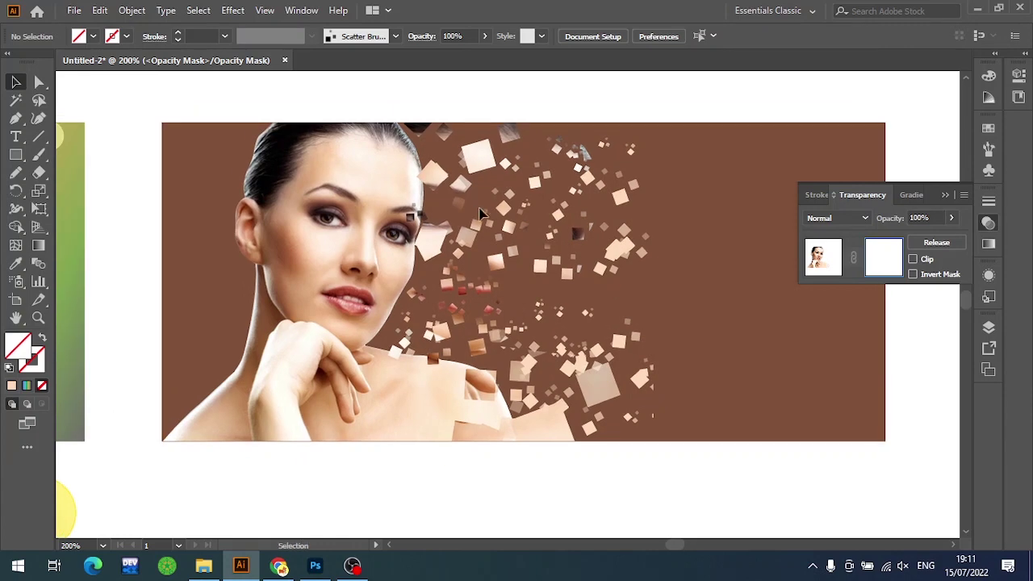
pyautogui.press('b')
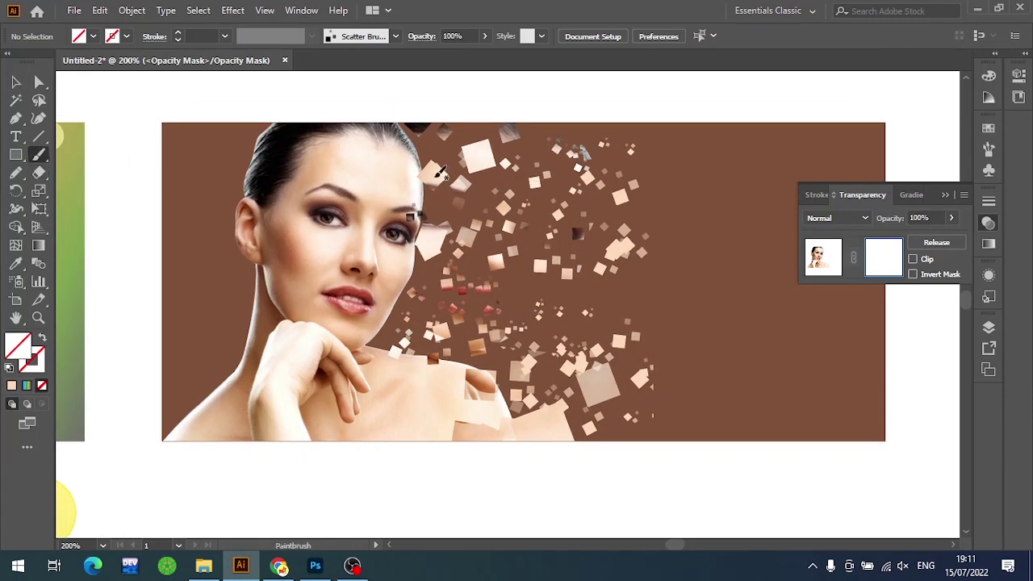
pyautogui.moveTo(419, 171); pyautogui.dragTo(413, 248)
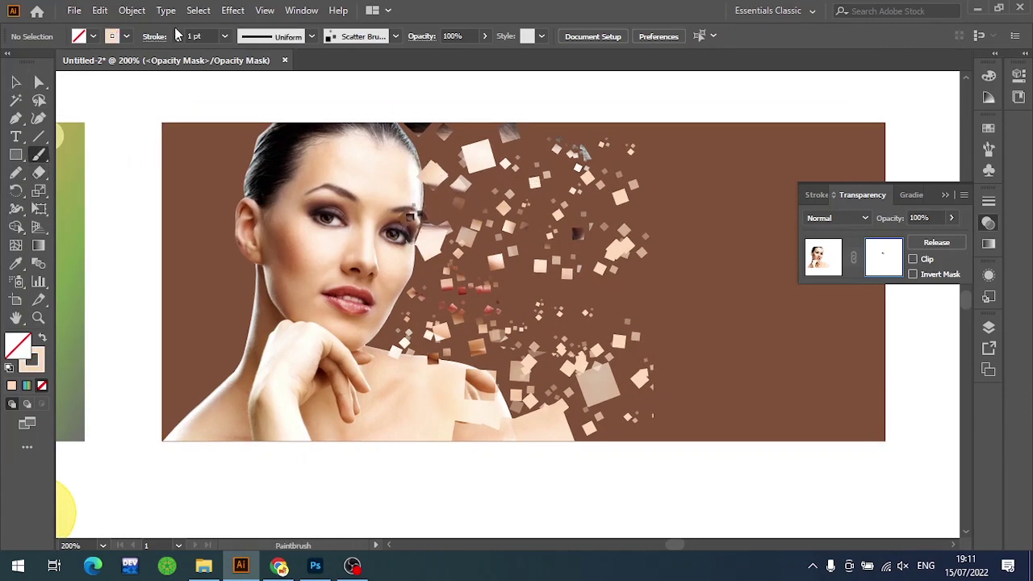
pyautogui.scroll(2, 409, 275)
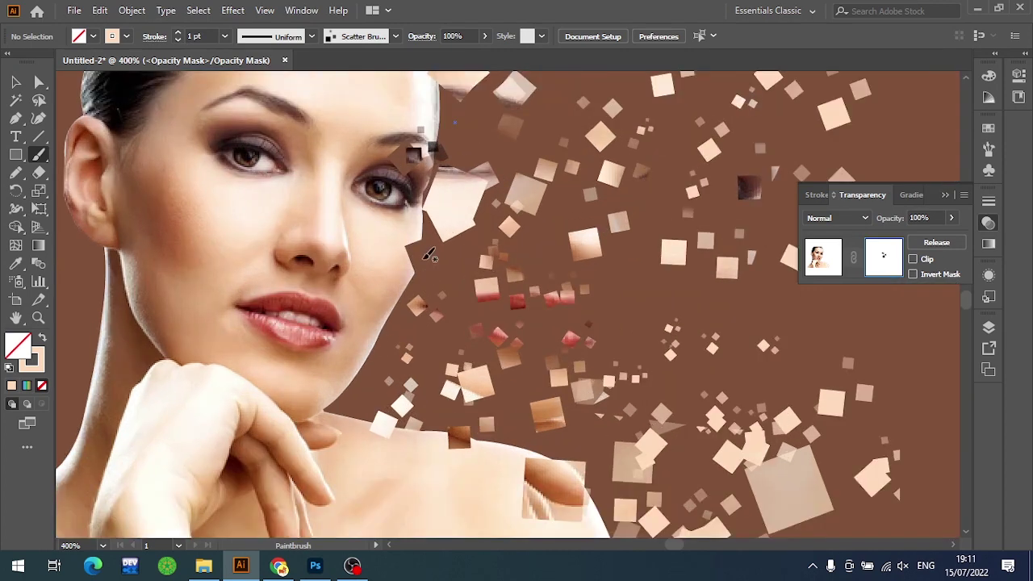
pyautogui.moveTo(416, 277); pyautogui.dragTo(404, 288)
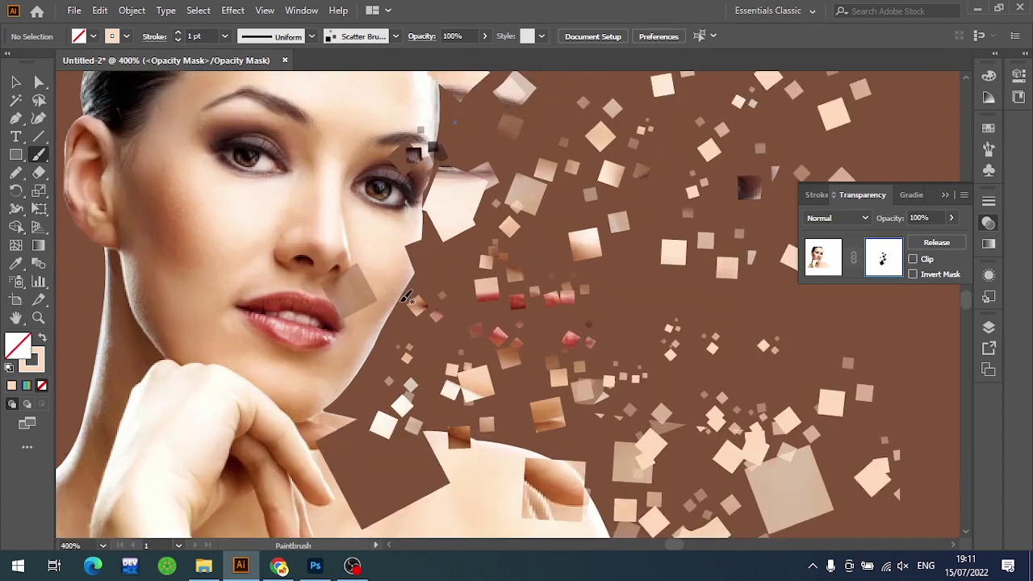
pyautogui.hotkey('ctrl', 'z')
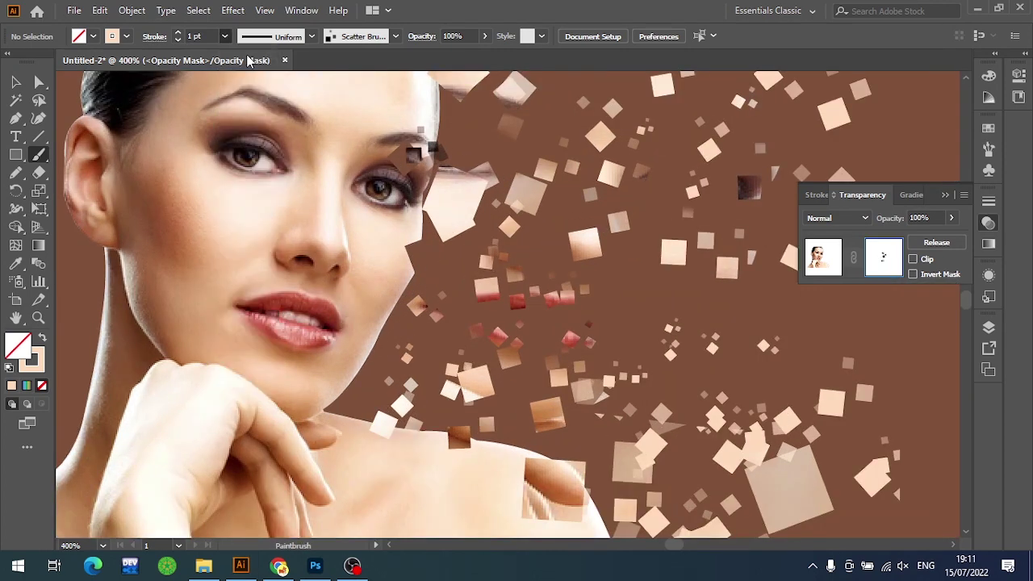
# Try a 0.5 pt brush beside the lips and chin, undoing the strokes
pyautogui.click(225, 37)
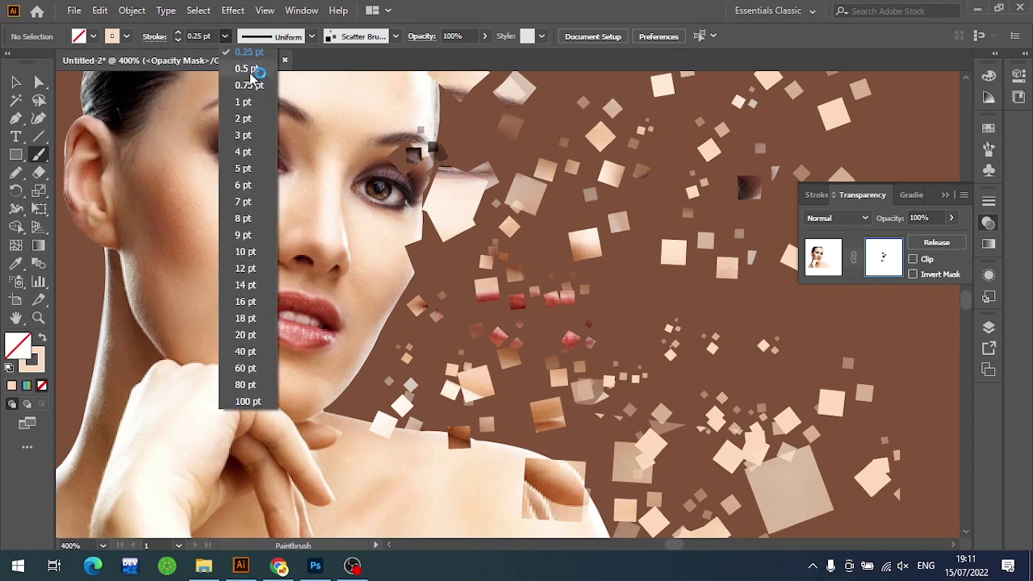
pyautogui.click(246, 68)
pyautogui.moveTo(403, 316); pyautogui.dragTo(382, 337)
pyautogui.hotkey('ctrl', 'z')
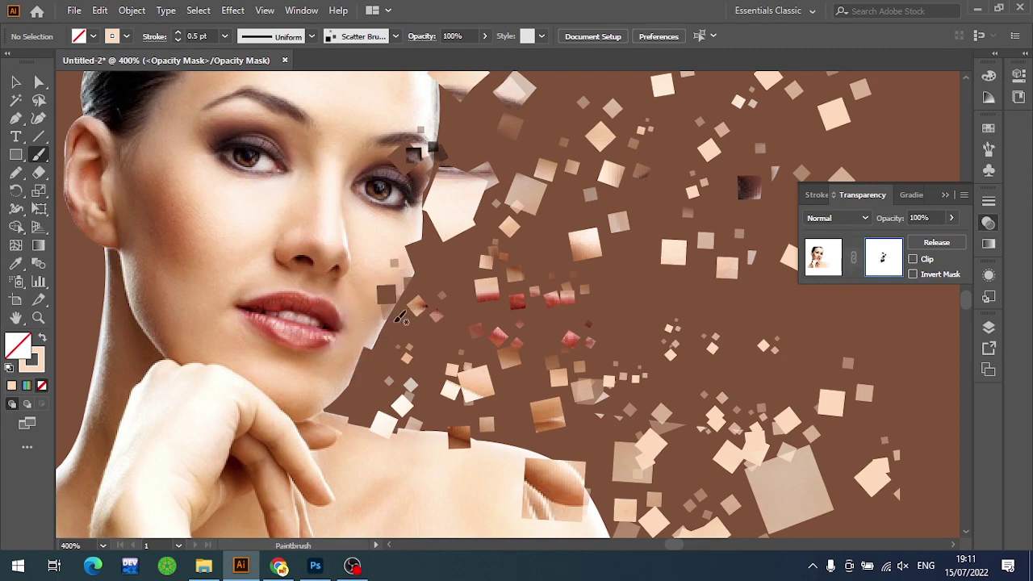
pyautogui.moveTo(382, 344); pyautogui.dragTo(393, 326)
pyautogui.hotkey('ctrl', 'z')
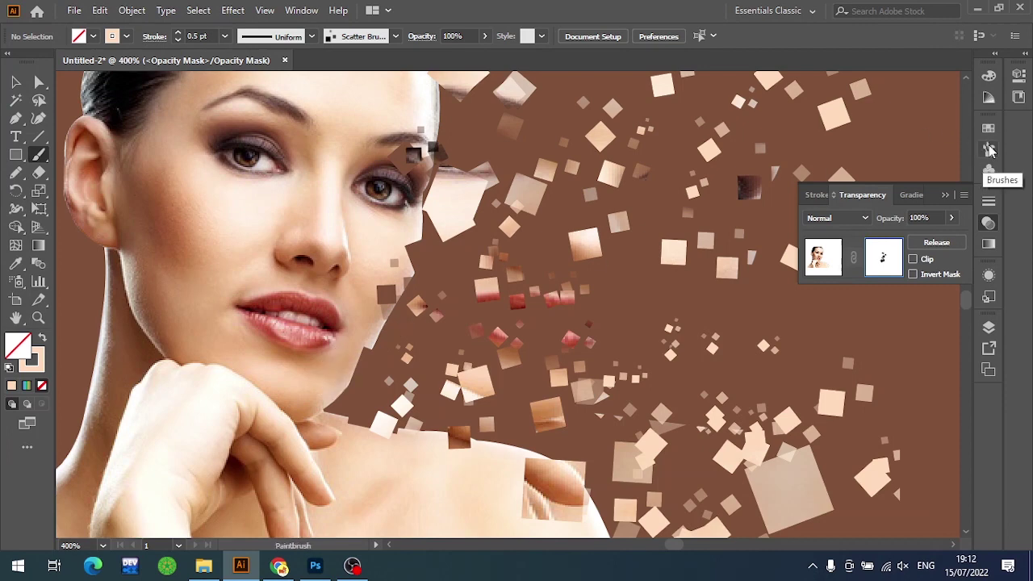
# At 0.25 pt, paint squares along the face, cheek and jaw edges
pyautogui.click(225, 36)
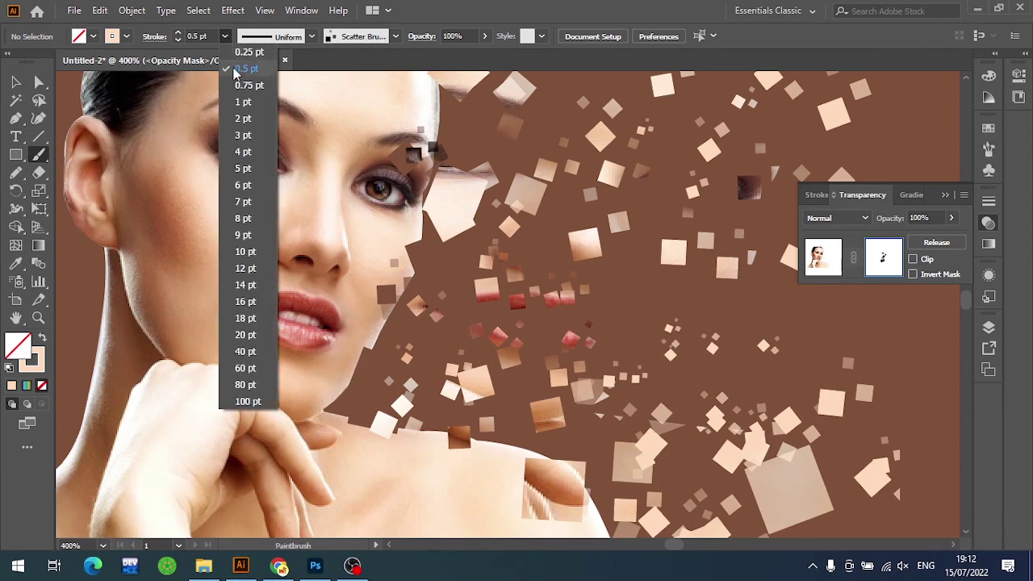
pyautogui.click(240, 71)
pyautogui.moveTo(386, 324); pyautogui.dragTo(376, 342)
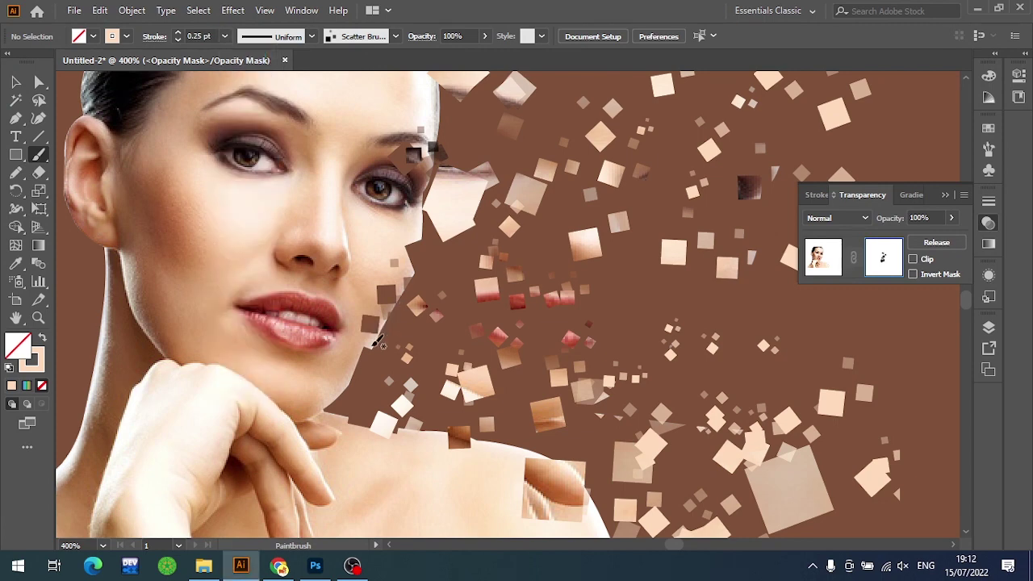
pyautogui.moveTo(421, 271)
pyautogui.mouseDown()
pyautogui.moveTo(409, 276)
pyautogui.moveTo(408, 234)
pyautogui.mouseUp()
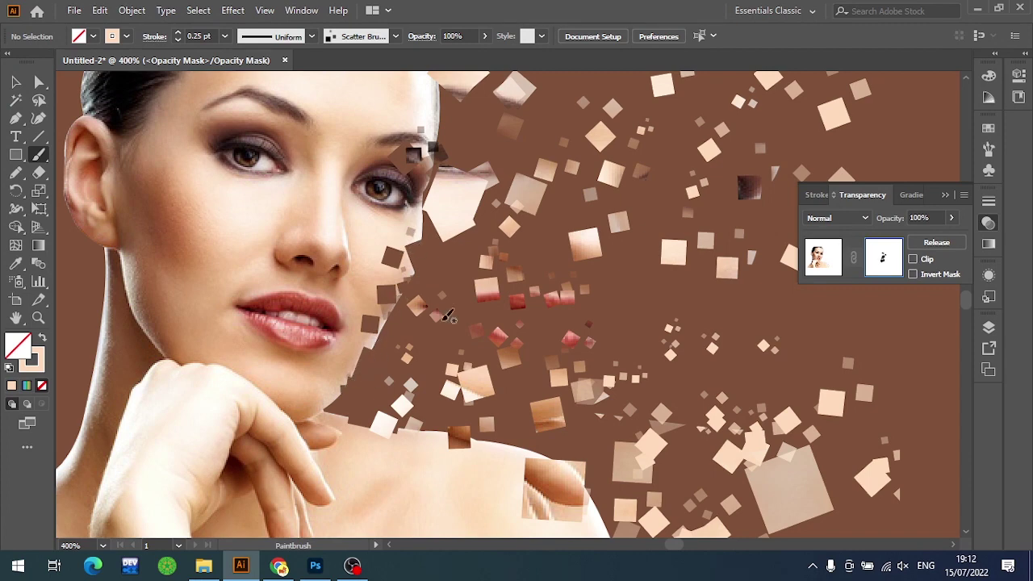
pyautogui.moveTo(360, 364)
pyautogui.mouseDown()
pyautogui.moveTo(382, 367)
pyautogui.moveTo(426, 258)
pyautogui.moveTo(388, 323)
pyautogui.mouseUp()
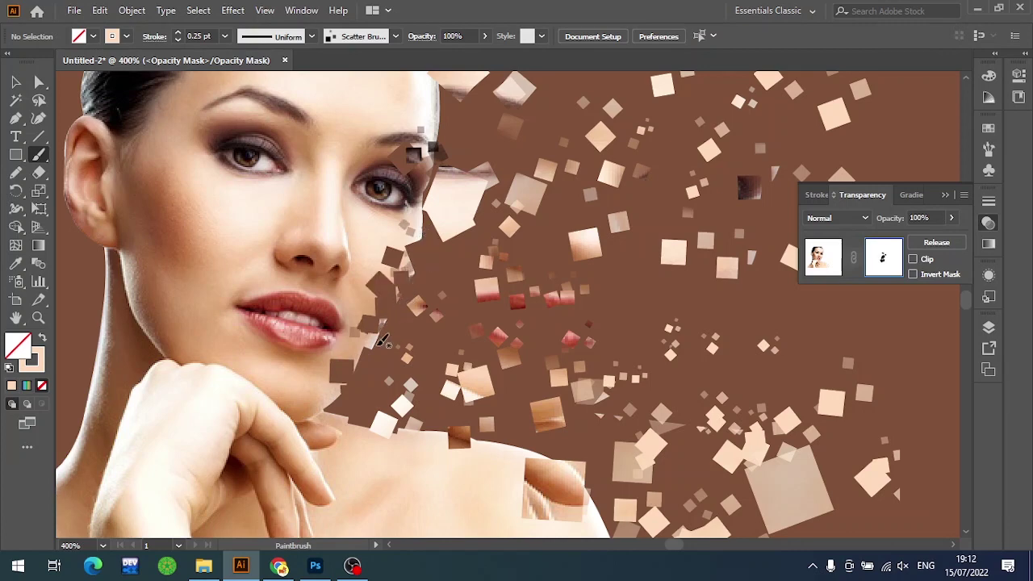
pyautogui.moveTo(408, 266)
pyautogui.mouseDown()
pyautogui.moveTo(440, 212)
pyautogui.moveTo(437, 187)
pyautogui.mouseUp()
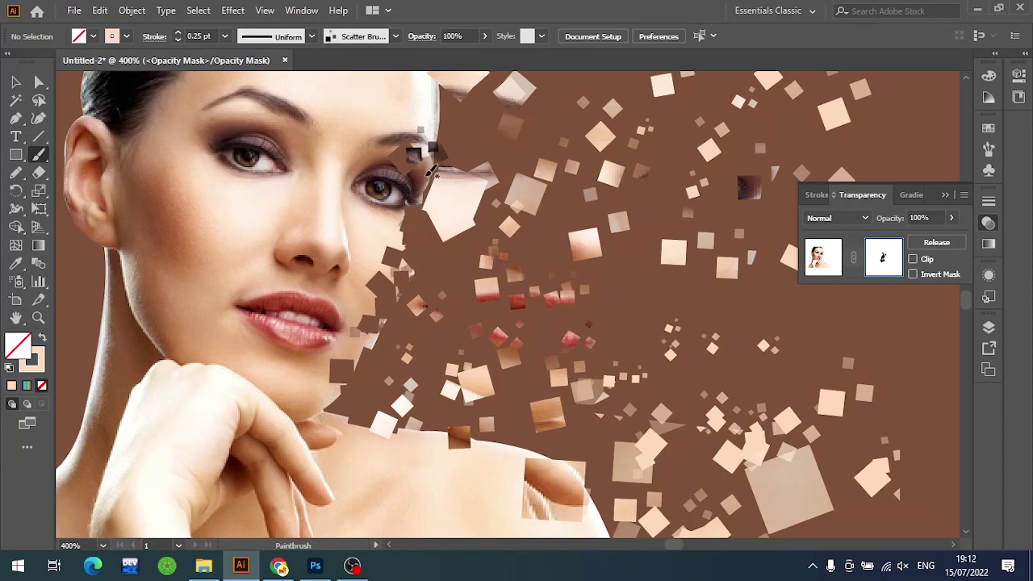
# Paint squares along the edge near the eye, the hairline and the hair edge
pyautogui.scroll(2, 439, 174)
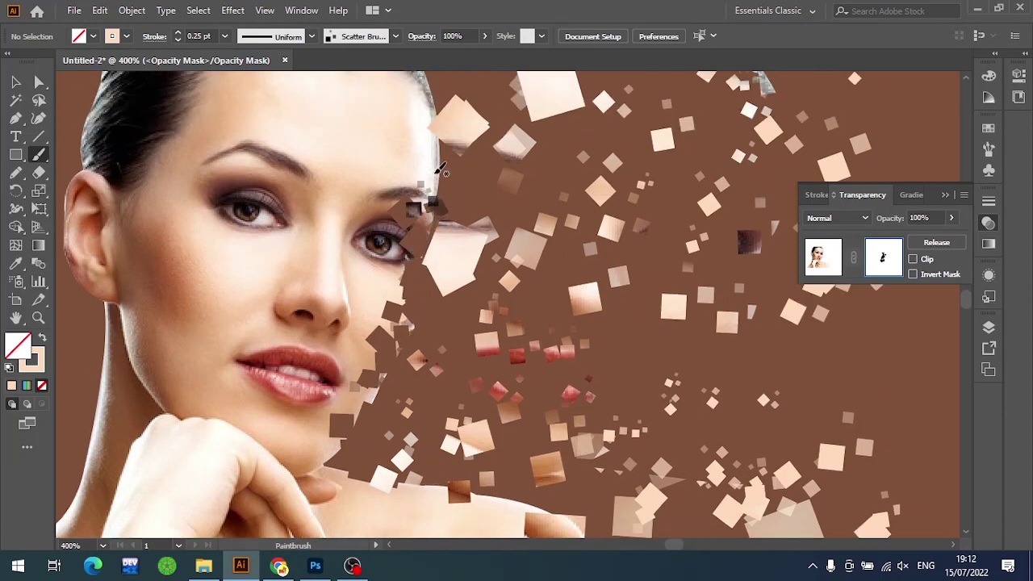
pyautogui.moveTo(441, 165); pyautogui.dragTo(442, 125)
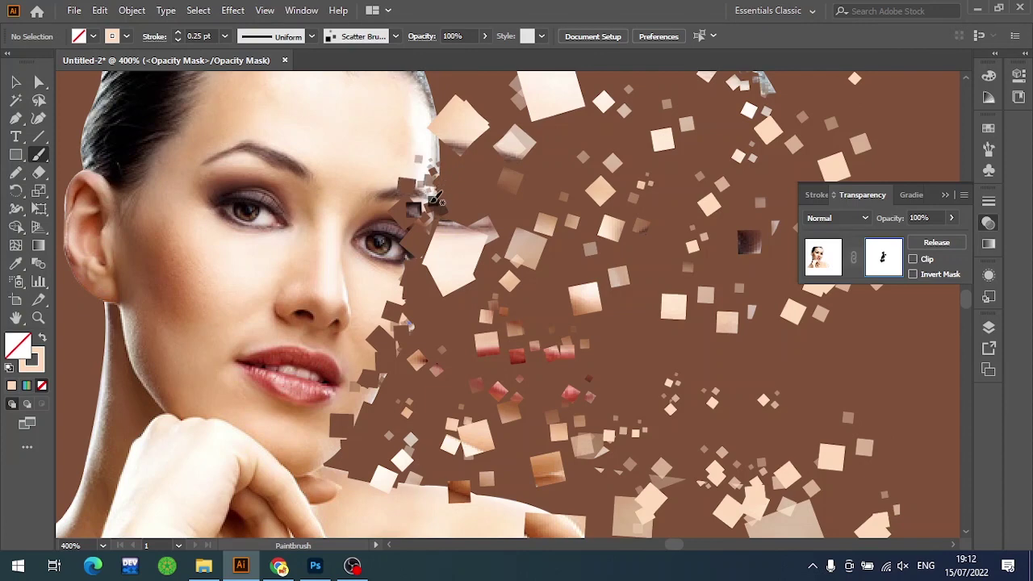
pyautogui.scroll(1, 440, 139)
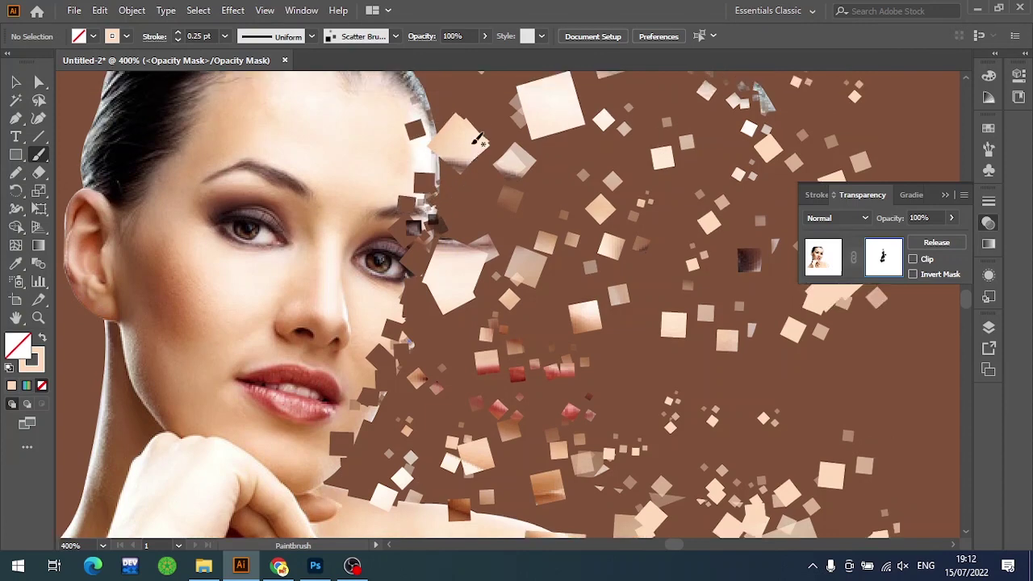
pyautogui.scroll(1, 442, 141)
pyautogui.scroll(2, 452, 147)
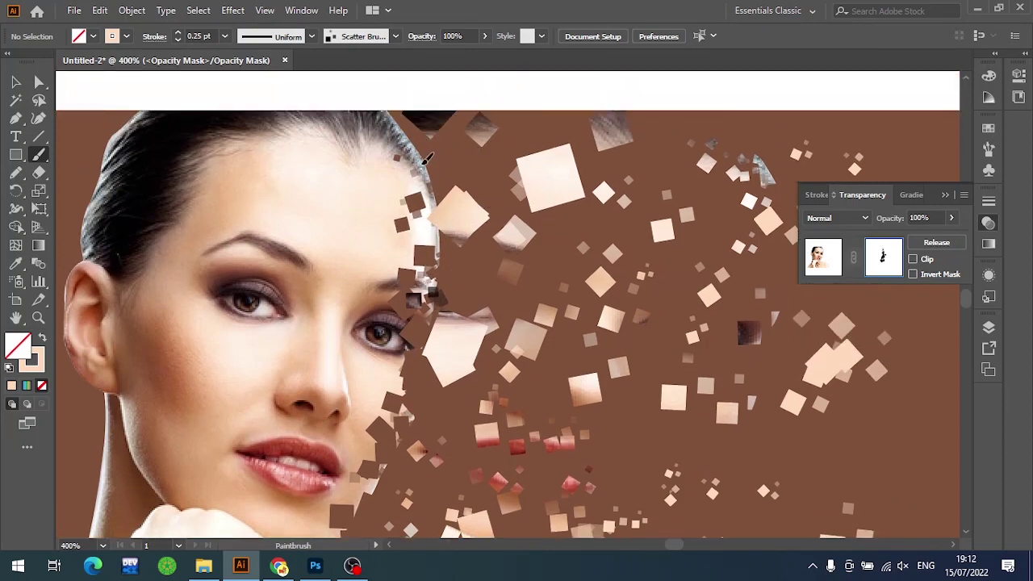
pyautogui.moveTo(426, 157); pyautogui.dragTo(442, 182)
pyautogui.moveTo(419, 137); pyautogui.dragTo(407, 118)
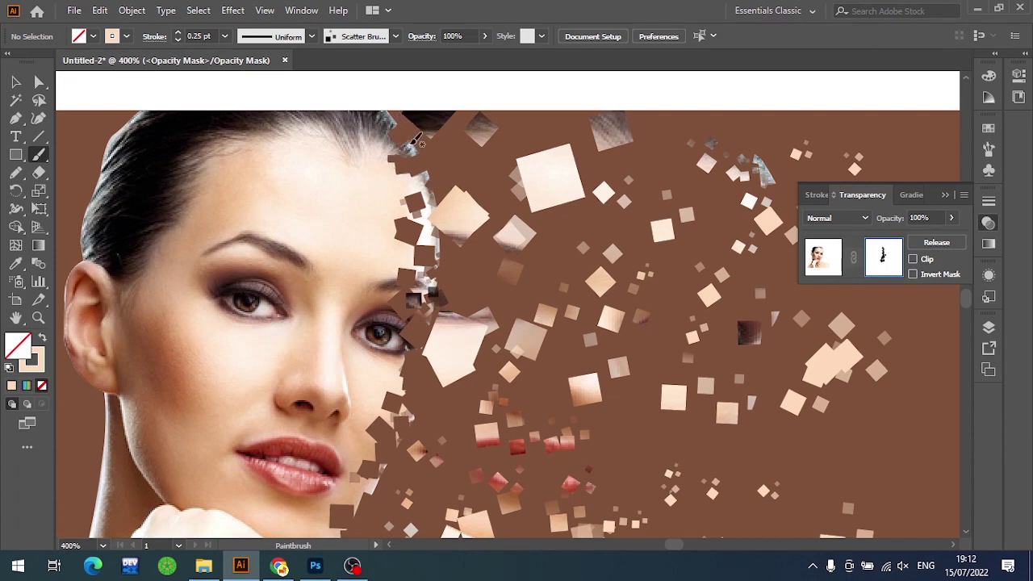
pyautogui.moveTo(414, 134); pyautogui.dragTo(386, 106)
# Move a stray brush stroke up above the hair and hide more of the face with squares
pyautogui.press('v')
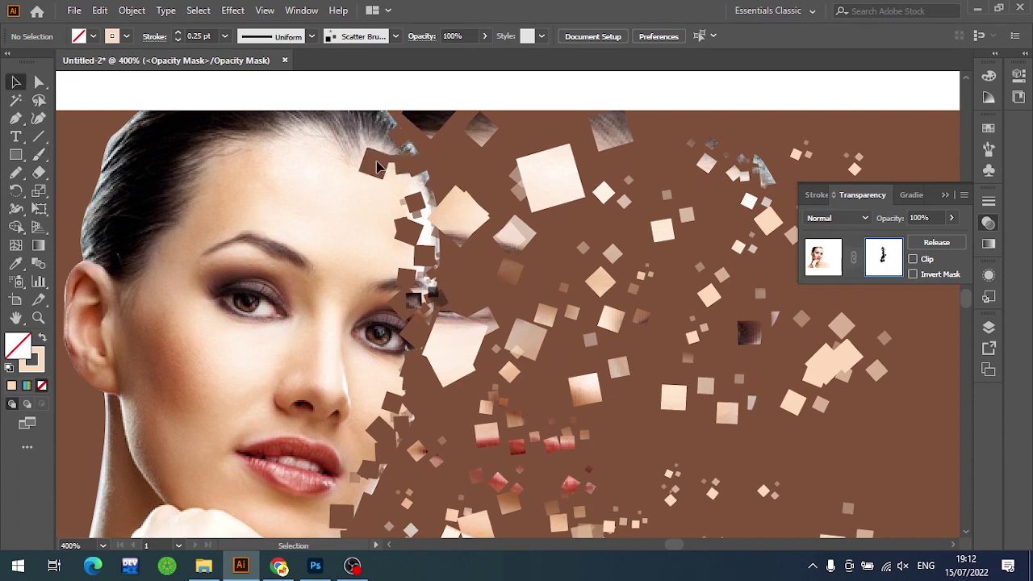
pyautogui.moveTo(400, 145); pyautogui.dragTo(397, 142)
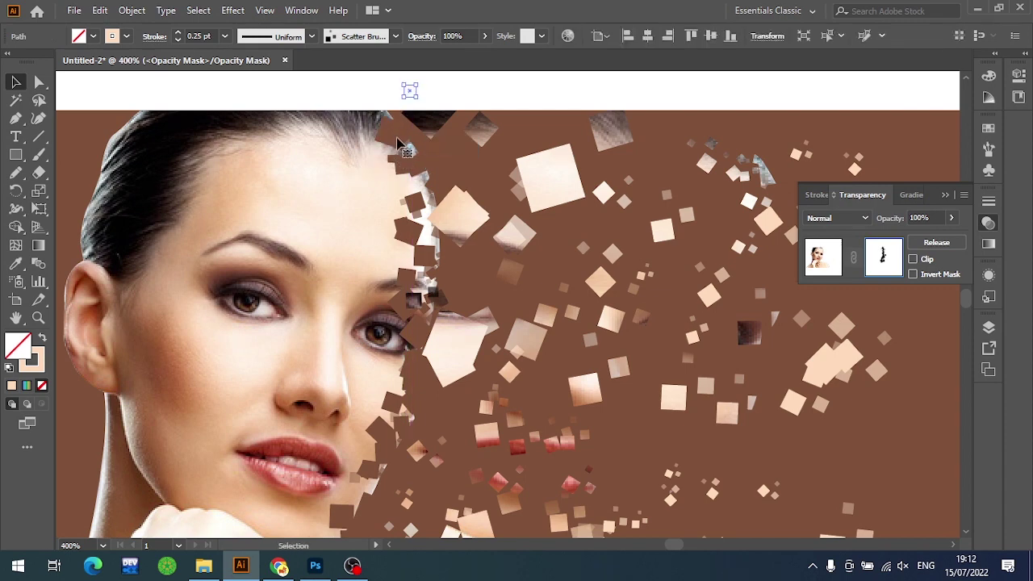
pyautogui.moveTo(397, 142); pyautogui.dragTo(391, 114)
pyautogui.press('b')
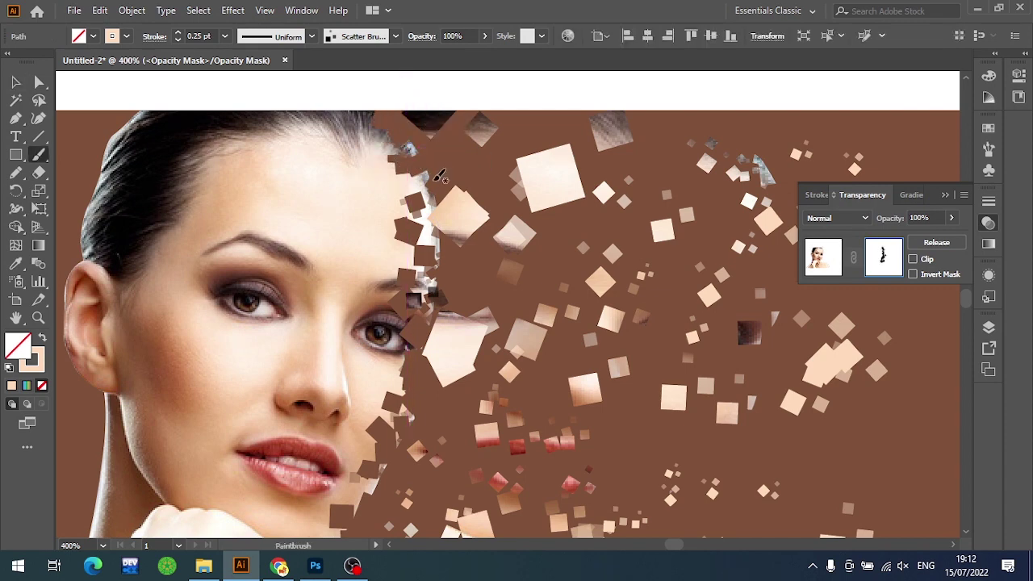
pyautogui.hotkey('ctrl', 'shift', 'a')
pyautogui.moveTo(443, 216)
pyautogui.mouseDown()
pyautogui.moveTo(428, 246)
pyautogui.moveTo(432, 174)
pyautogui.moveTo(399, 145)
pyautogui.moveTo(448, 194)
pyautogui.mouseUp()
# Paint more scattered squares across the lower area below the face
pyautogui.scroll(-3, 420, 408)
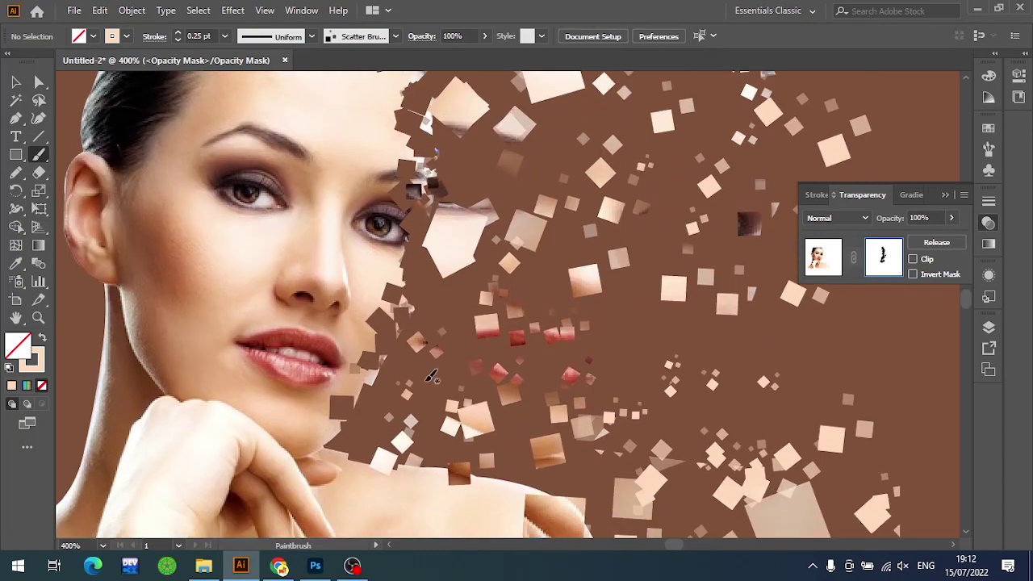
pyautogui.moveTo(403, 458); pyautogui.dragTo(420, 508)
pyautogui.scroll(-1, 419, 484)
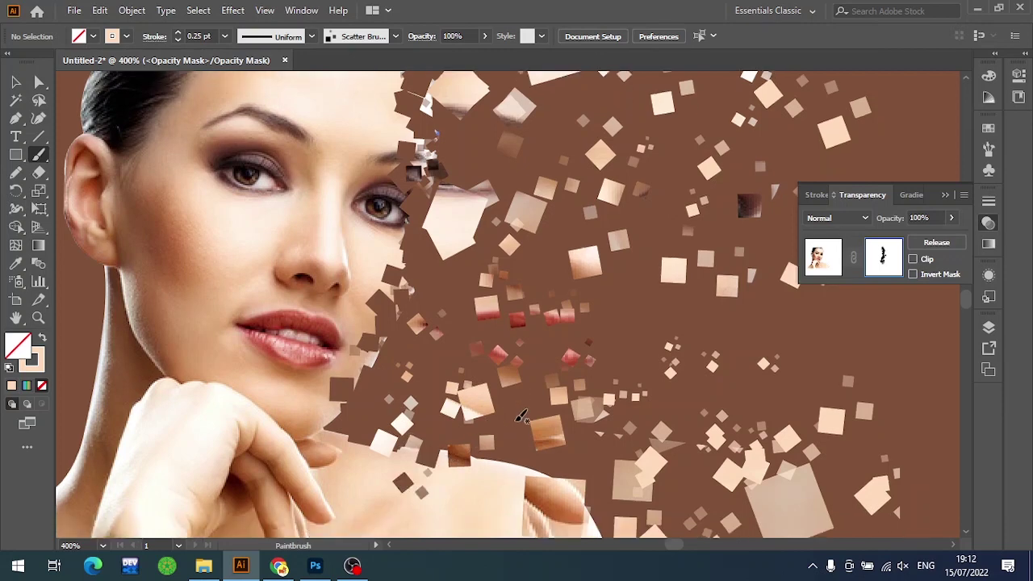
pyautogui.scroll(-1, 420, 484)
pyautogui.moveTo(423, 431)
pyautogui.mouseDown()
pyautogui.moveTo(396, 398)
pyautogui.moveTo(548, 433)
pyautogui.moveTo(500, 406)
pyautogui.moveTo(594, 420)
pyautogui.moveTo(581, 500)
pyautogui.mouseUp()
pyautogui.scroll(-1, 580, 500)
pyautogui.moveTo(584, 438)
pyautogui.mouseDown()
pyautogui.moveTo(603, 414)
pyautogui.moveTo(597, 421)
pyautogui.moveTo(621, 440)
pyautogui.moveTo(593, 452)
pyautogui.moveTo(561, 432)
pyautogui.mouseUp()
# Disperse the shoulder and its lower edge into additional squares
pyautogui.moveTo(561, 365)
pyautogui.mouseDown()
pyautogui.moveTo(524, 348)
pyautogui.moveTo(535, 350)
pyautogui.moveTo(463, 343)
pyautogui.moveTo(562, 364)
pyautogui.mouseUp()
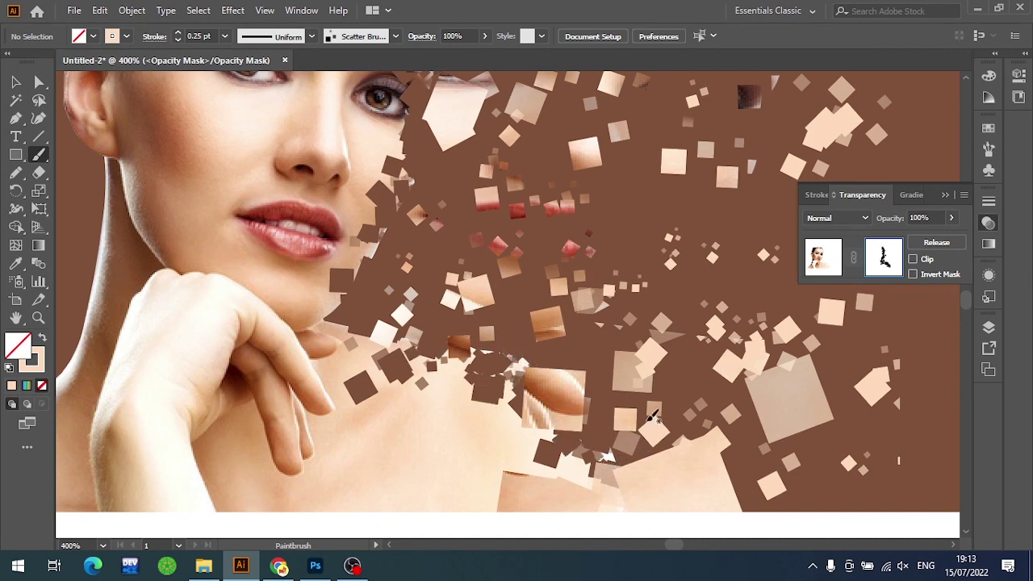
pyautogui.scroll(-3, 604, 449)
pyautogui.moveTo(605, 386); pyautogui.dragTo(616, 420)
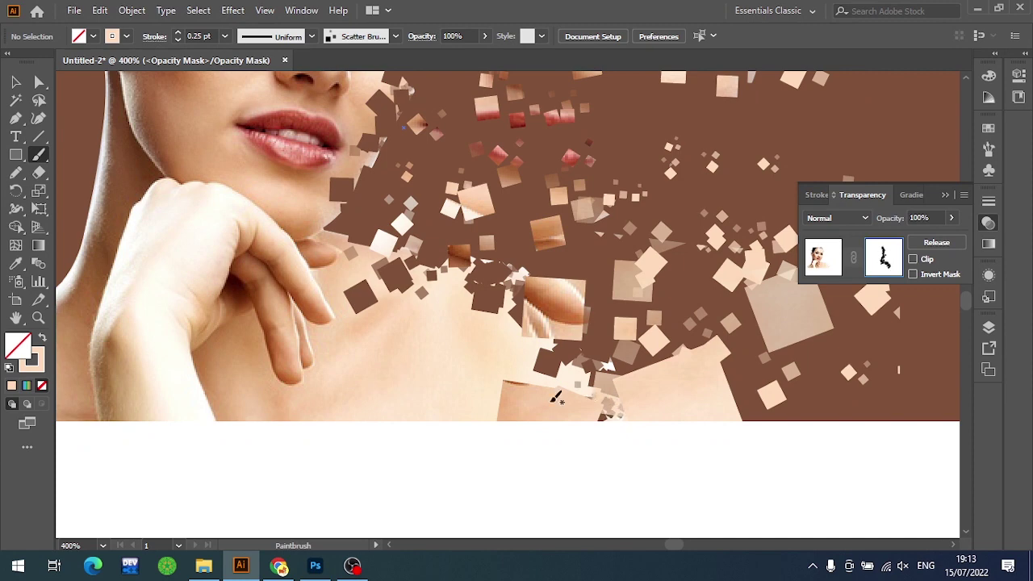
pyautogui.moveTo(529, 368); pyautogui.dragTo(427, 280)
pyautogui.scroll(-1, 510, 321)
pyautogui.scroll(-4, 510, 279)
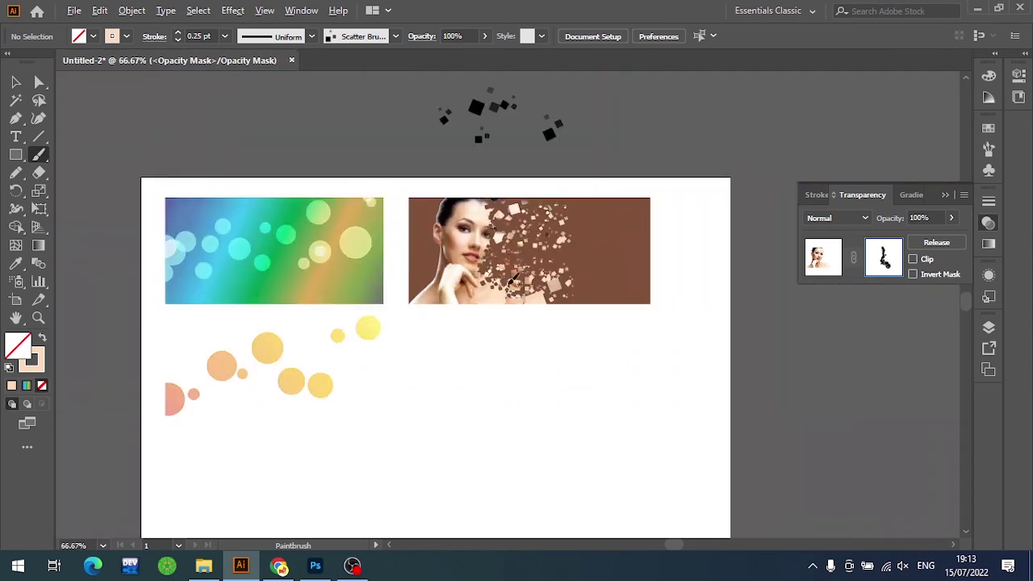
pyautogui.scroll(3, 533, 258)
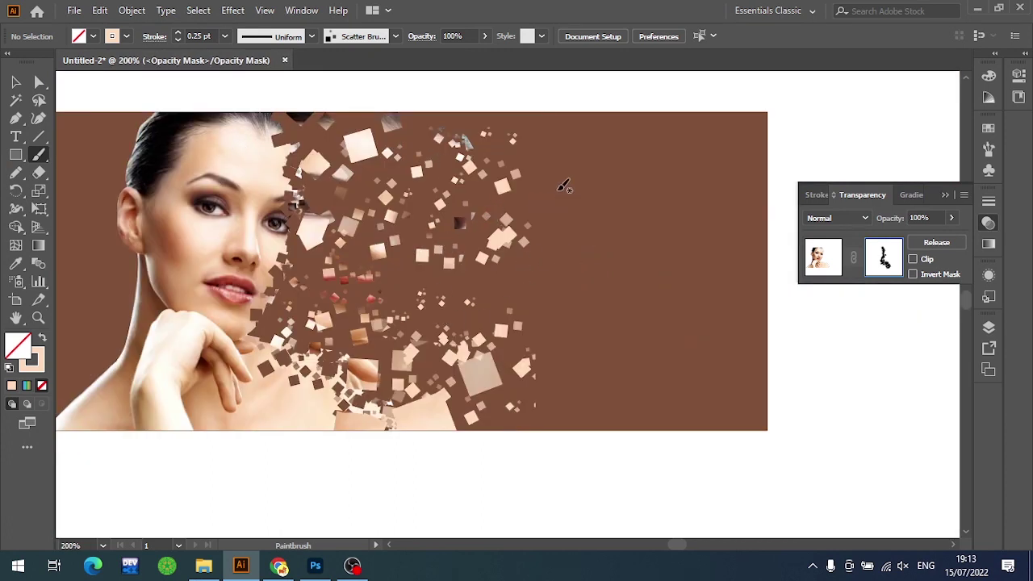
# Exit the portrait's opacity mask editing and deselect the banner
pyautogui.click(822, 258)
pyautogui.press('v')
pyautogui.scroll(-1, 664, 261)
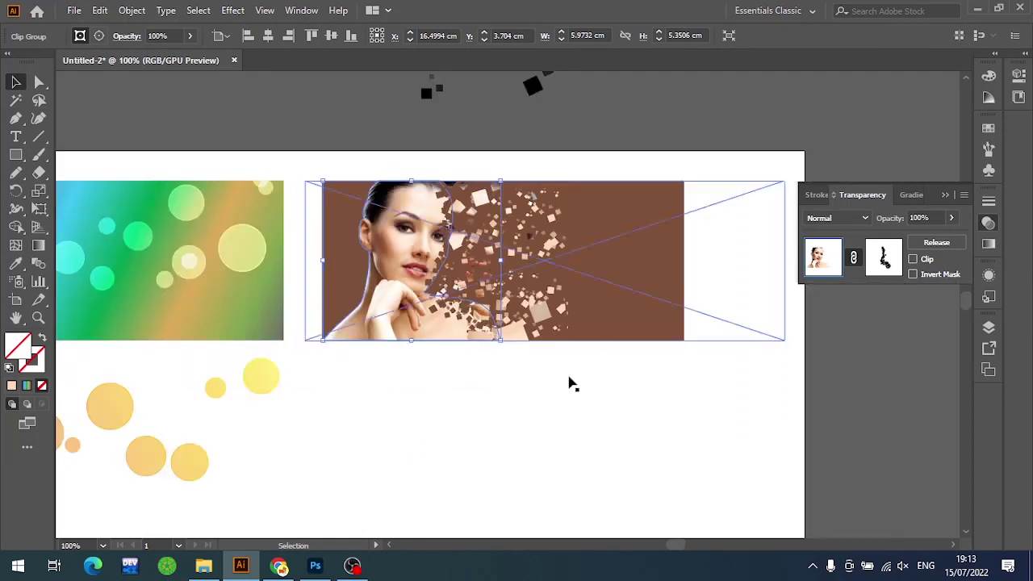
pyautogui.scroll(1, 415, 264)
pyautogui.click(668, 201)
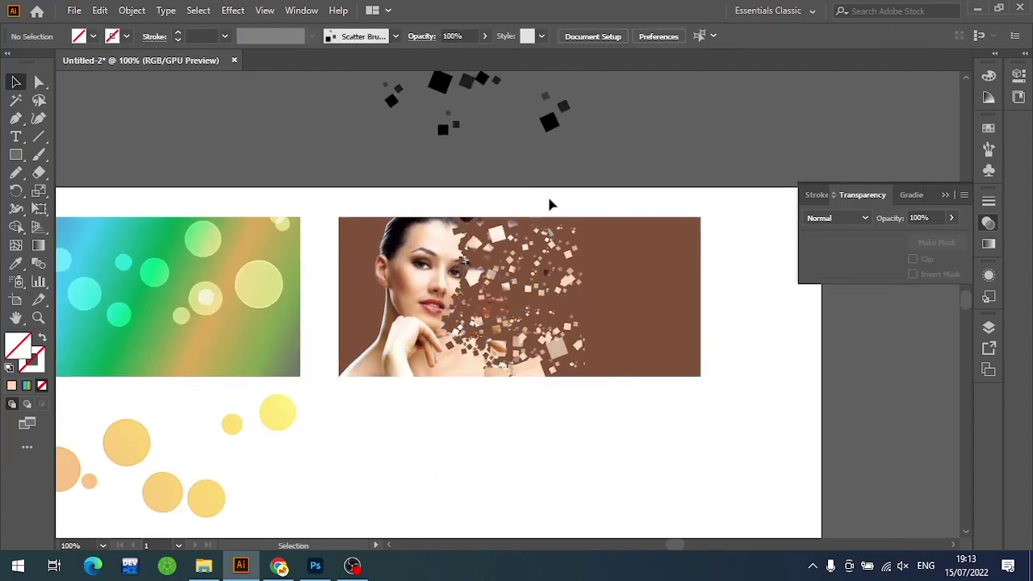
pyautogui.scroll(1, 564, 206)
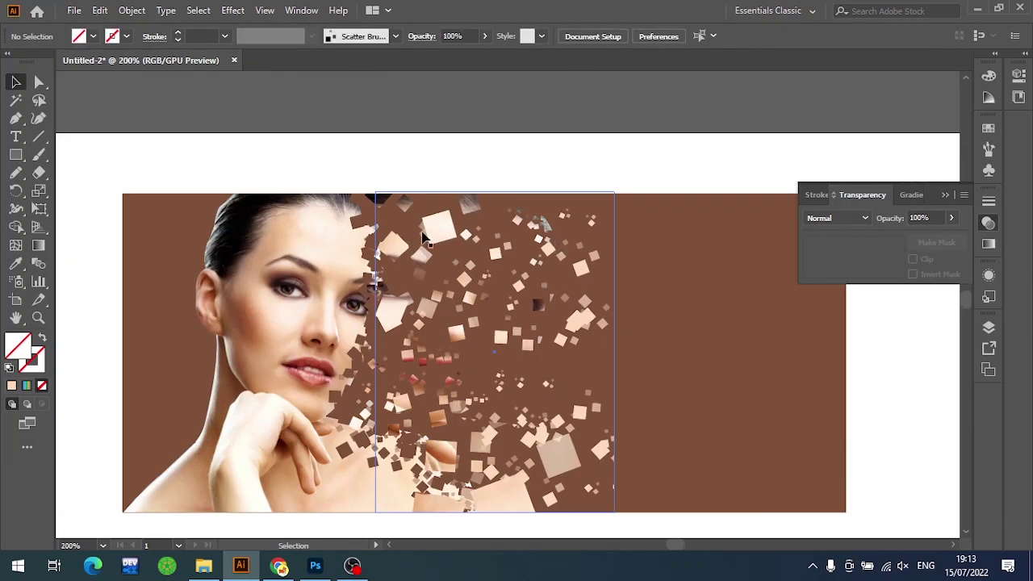
pyautogui.scroll(5, 493, 322)
pyautogui.hscroll(5, 493, 323)
# Shift the group of three black sample squares down-left above the artboard
pyautogui.click(367, 200)
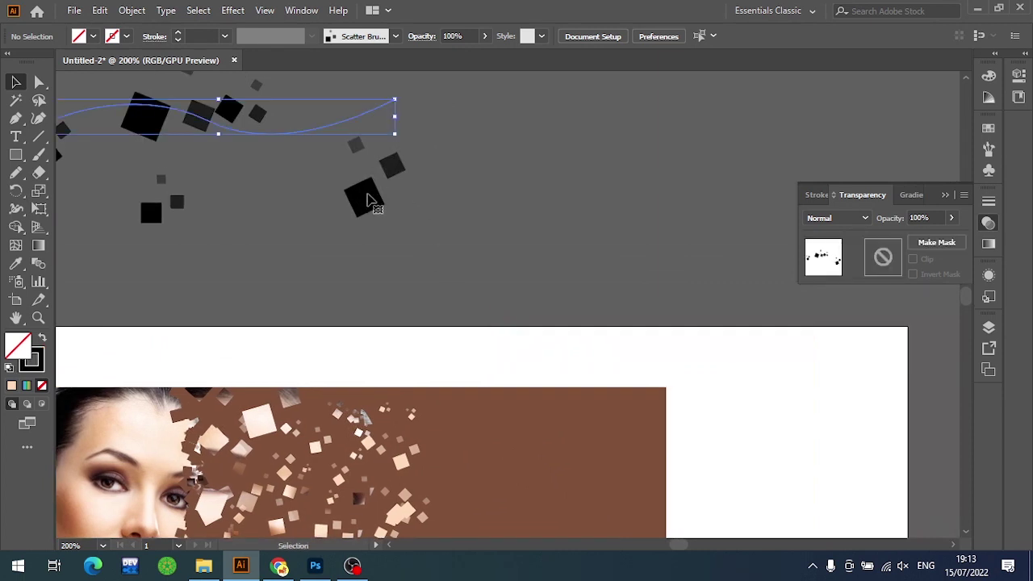
pyautogui.hscroll(-5, 323, 231)
pyautogui.click(393, 227)
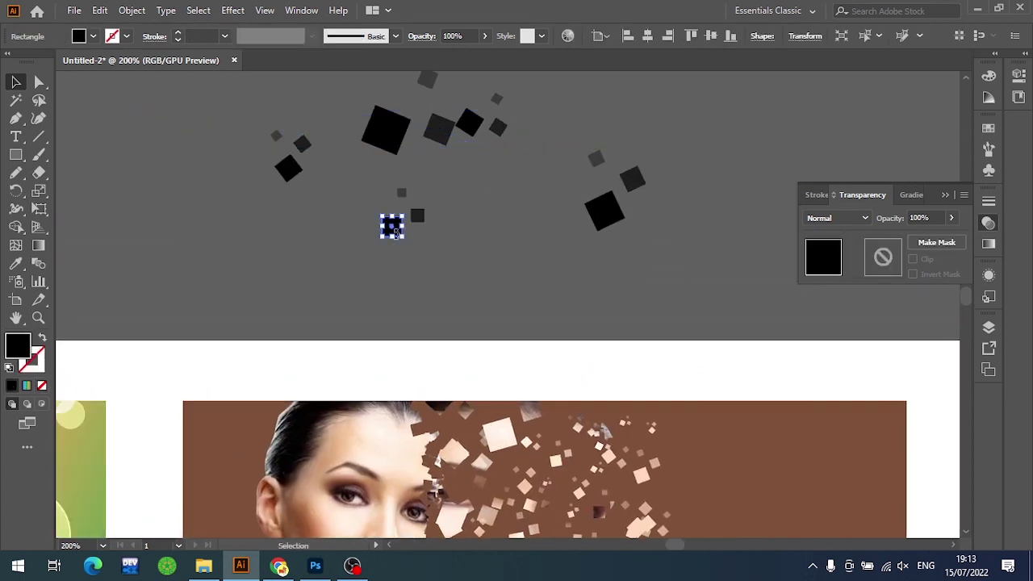
pyautogui.click(449, 254)
pyautogui.scroll(1, 431, 250)
pyautogui.scroll(1, 363, 203)
pyautogui.hscroll(-1, 364, 203)
pyautogui.click(384, 259)
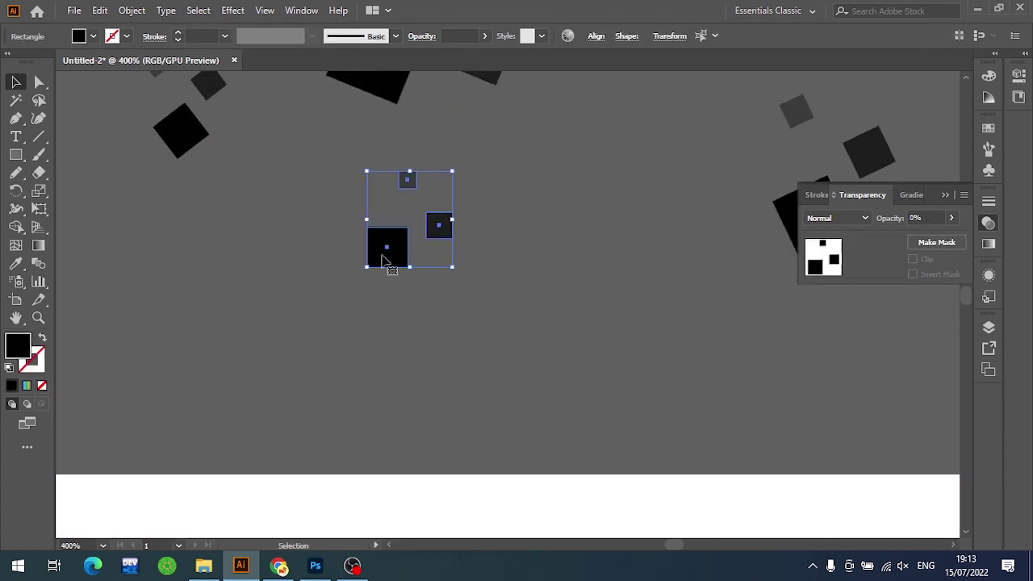
pyautogui.moveTo(383, 260); pyautogui.dragTo(298, 332)
pyautogui.click(332, 373)
# Swap the large black square's fill and stroke and set its opacity to 50%
pyautogui.scroll(1, 332, 373)
pyautogui.click(275, 268)
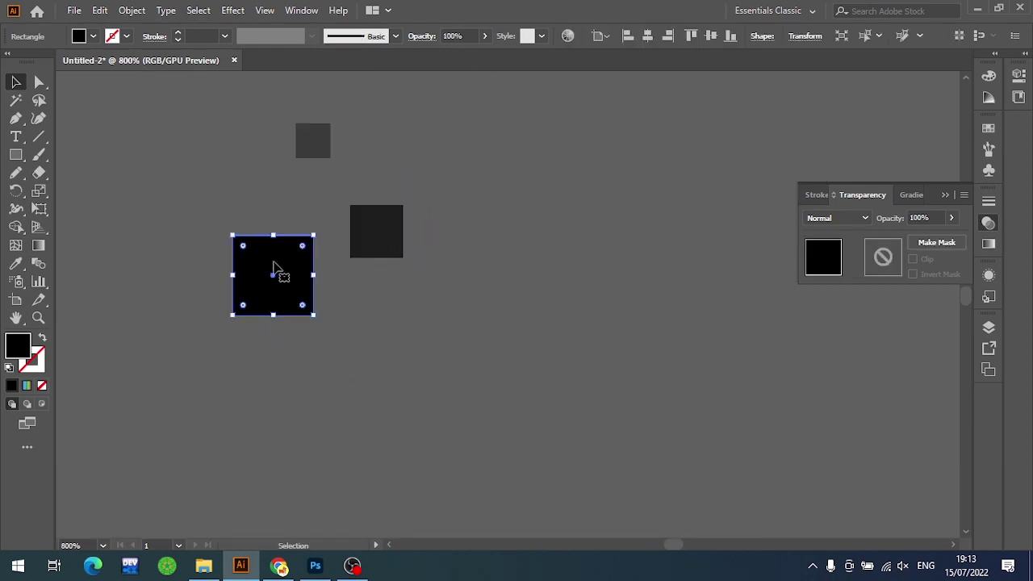
pyautogui.press('ctrl')
pyautogui.hotkey('shift', 'x')
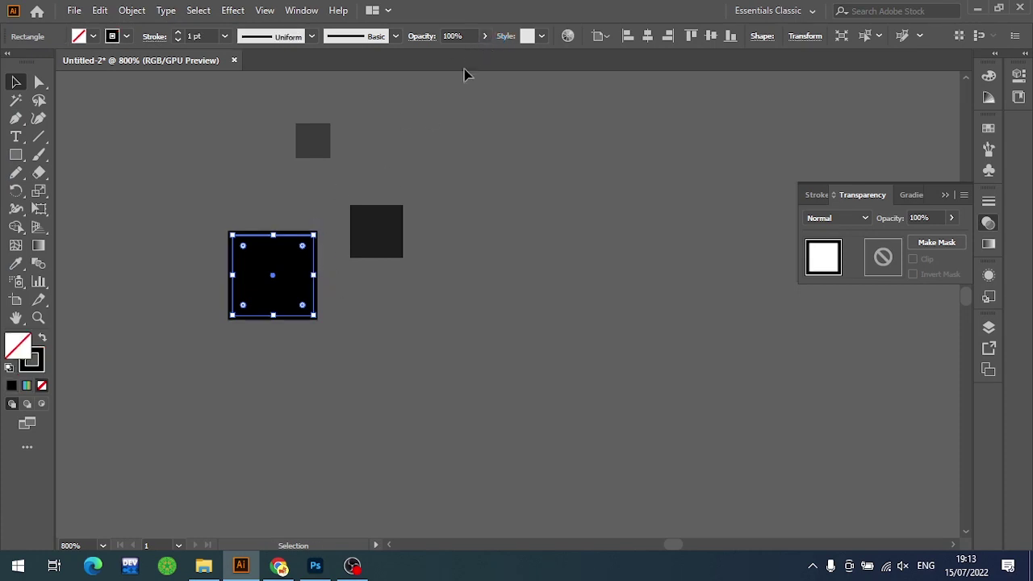
pyautogui.write('50')
pyautogui.press('Return')
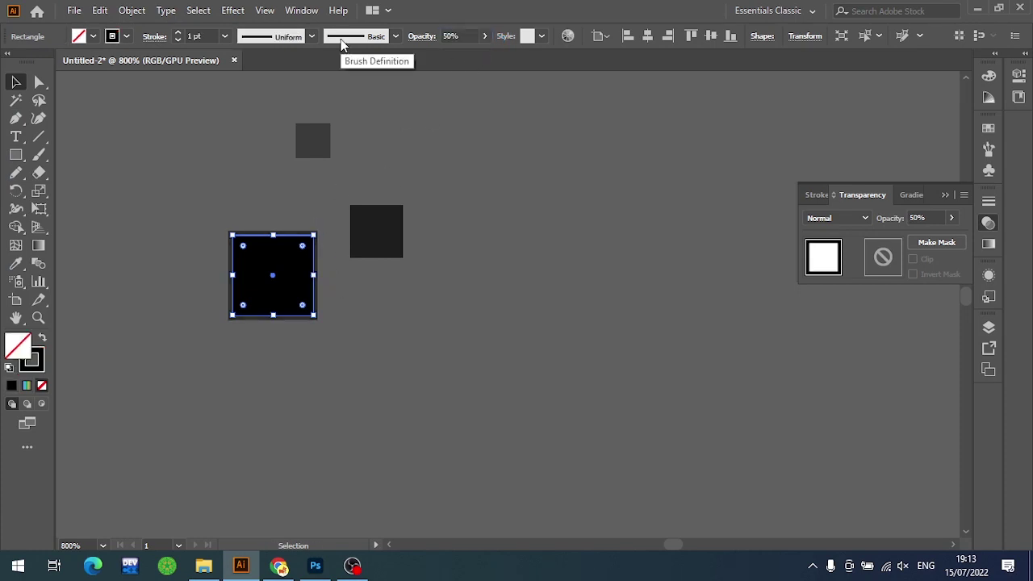
pyautogui.click(397, 302)
# Check the large square's 50% opacity, then zoom out to the whole artboard
pyautogui.scroll(2, 387, 307)
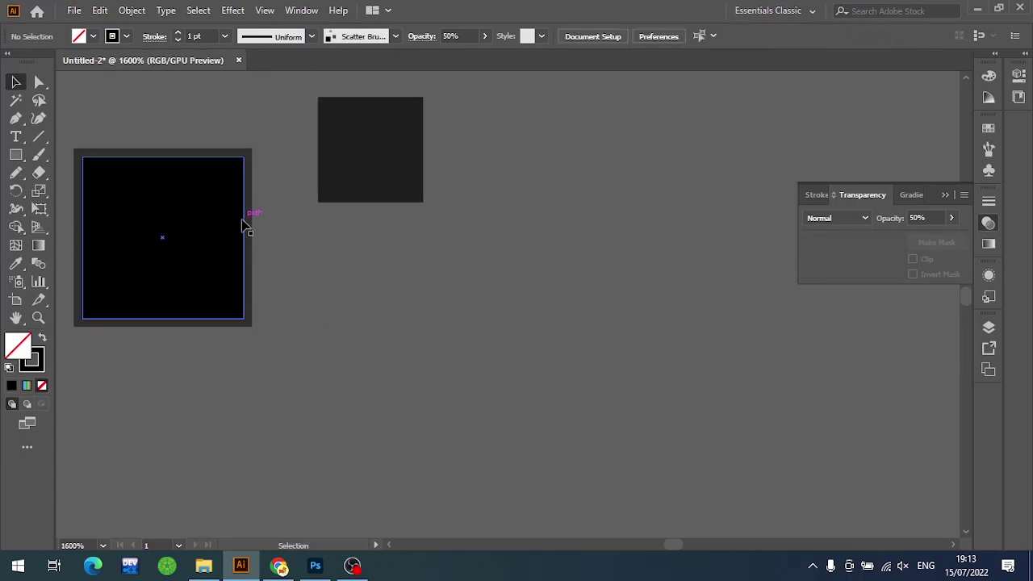
pyautogui.scroll(-3, 314, 258)
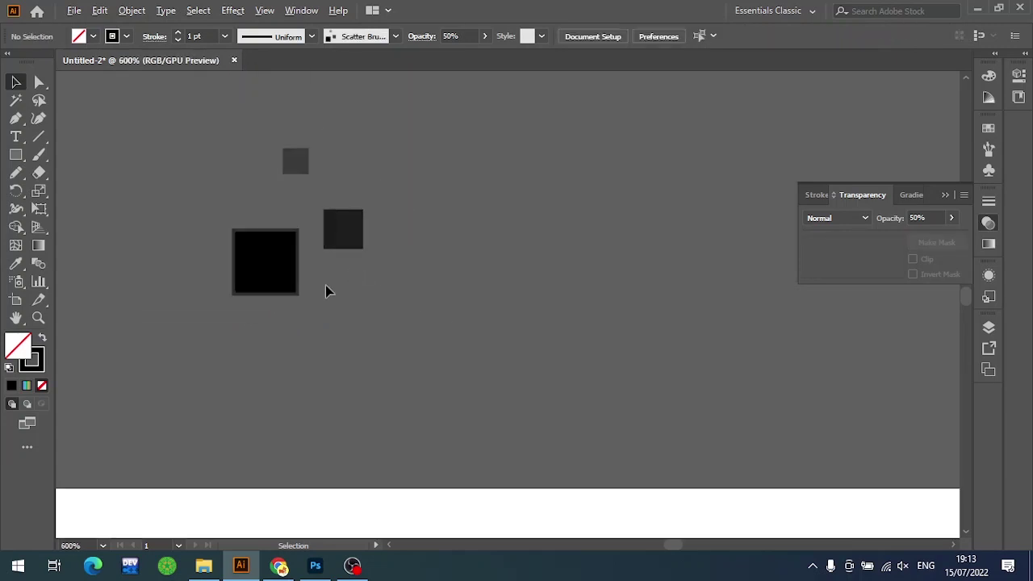
pyautogui.scroll(-2, 328, 291)
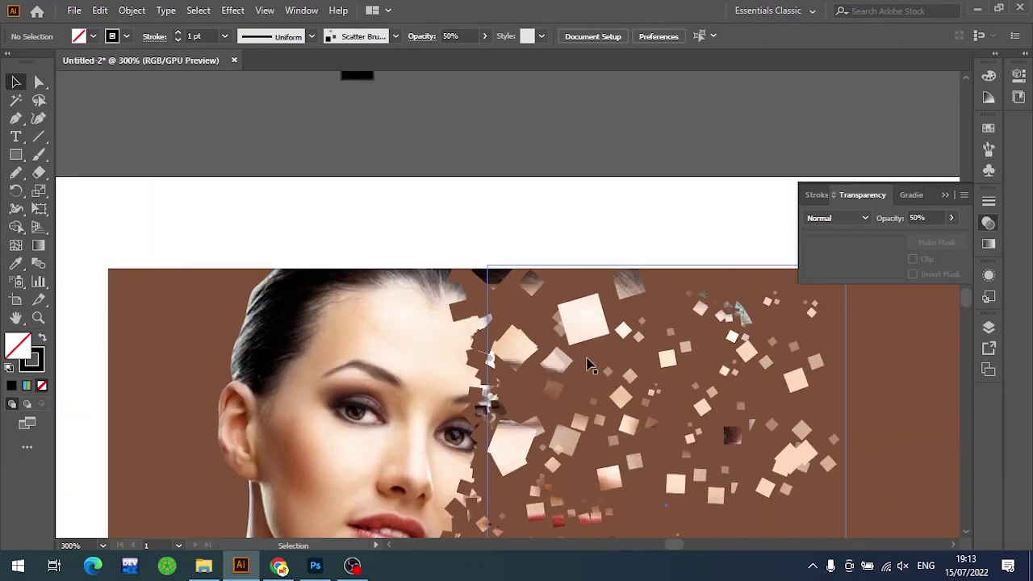
pyautogui.scroll(3, 565, 322)
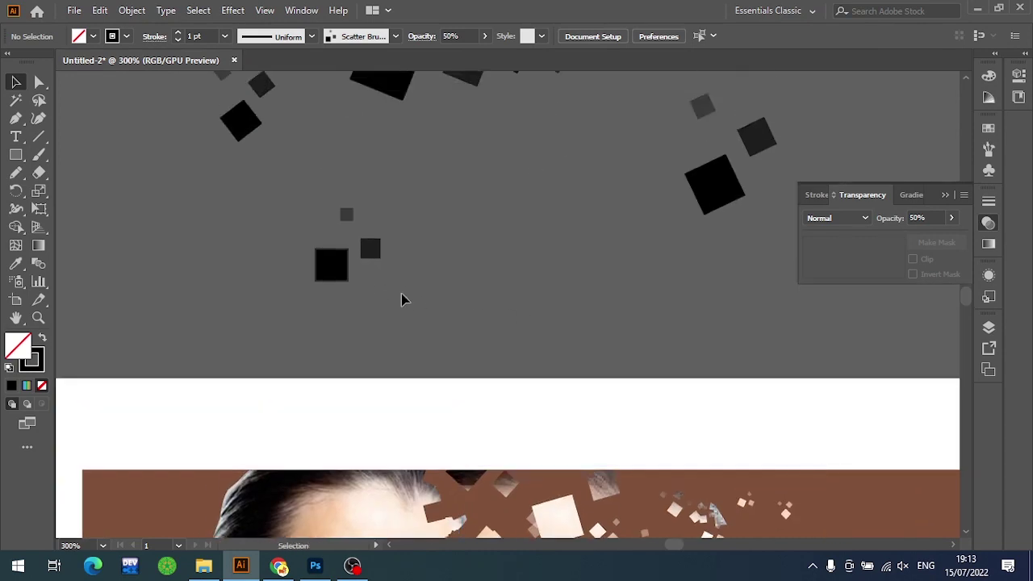
pyautogui.scroll(2, 379, 282)
pyautogui.click(337, 289)
pyautogui.click(359, 313)
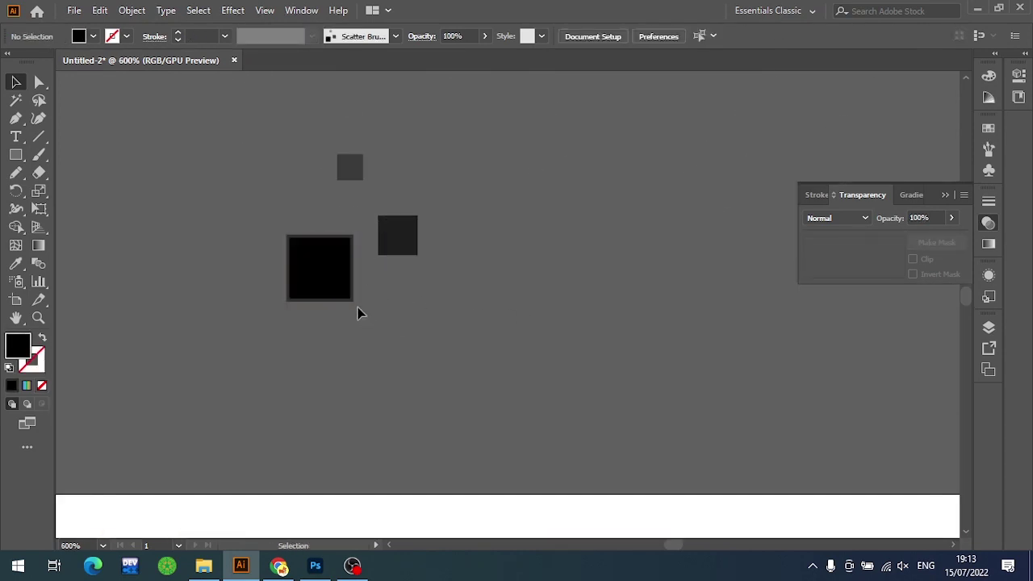
pyautogui.click(349, 297)
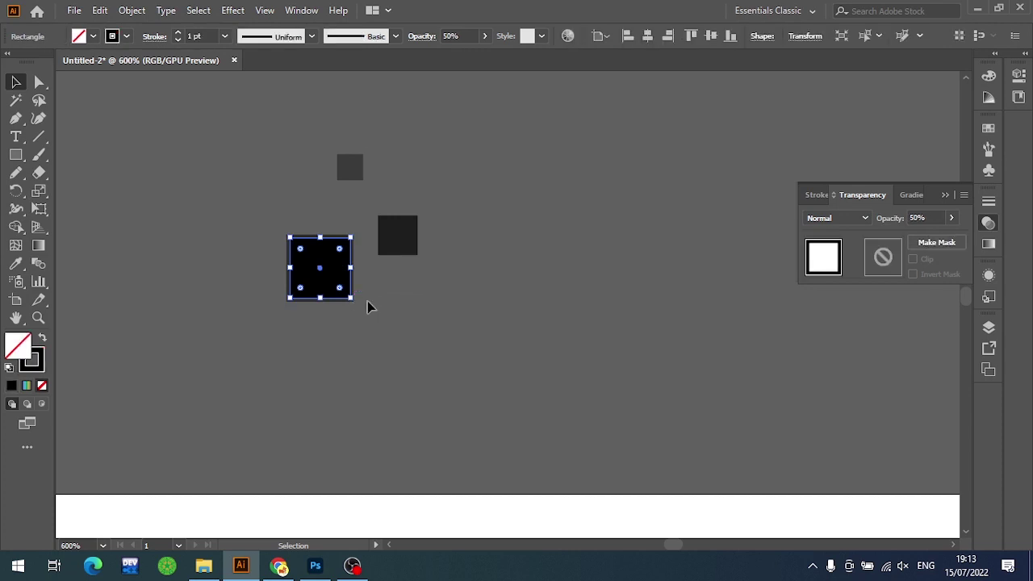
pyautogui.click(387, 312)
pyautogui.hotkey('ctrl', '1')
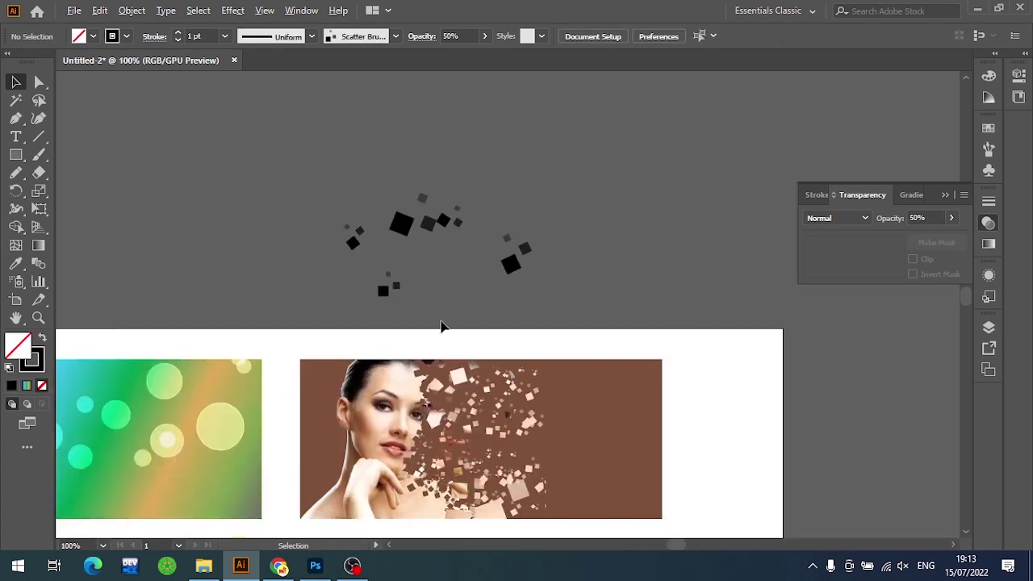
pyautogui.scroll(-3, 442, 328)
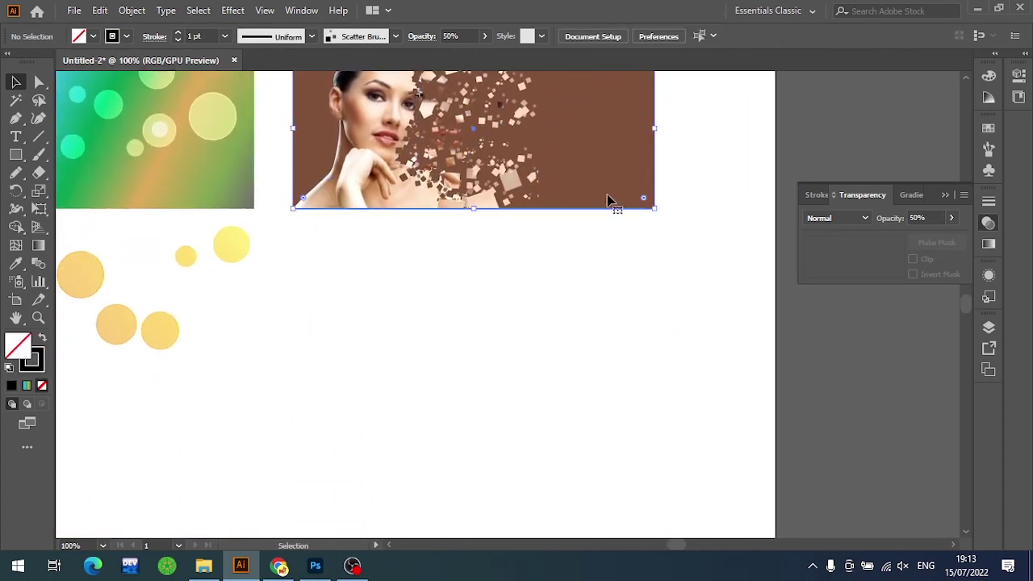
# Duplicate the brown rectangle below the portrait banner and place the boxer photo
pyautogui.moveTo(609, 200); pyautogui.dragTo(666, 385)
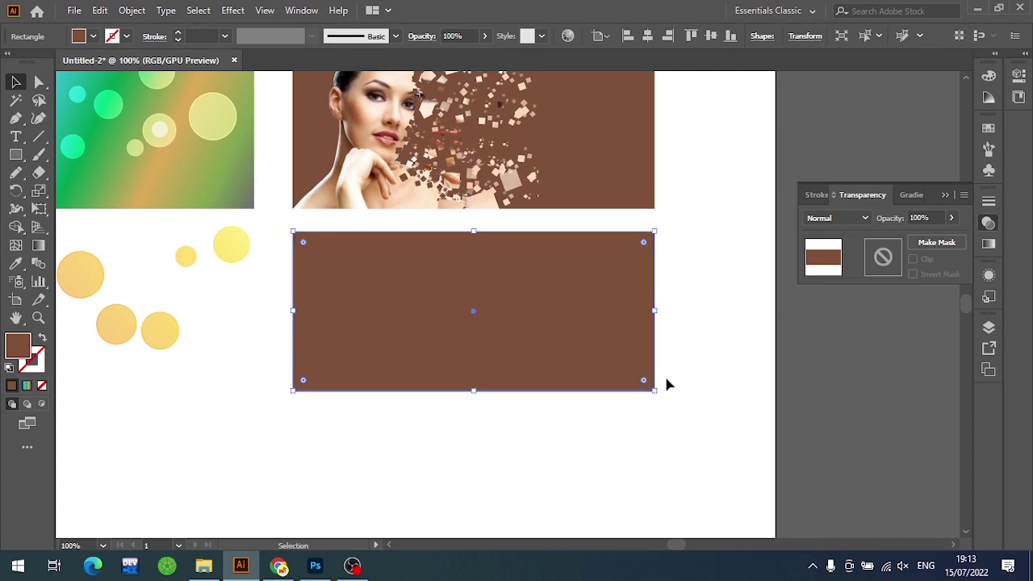
pyautogui.click(735, 406)
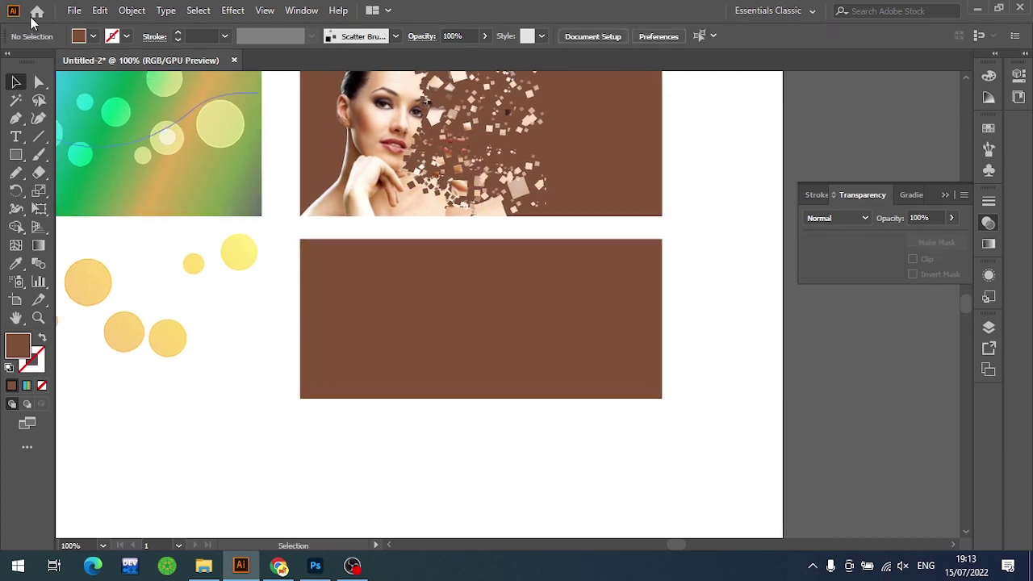
pyautogui.click(73, 9)
pyautogui.click(127, 255)
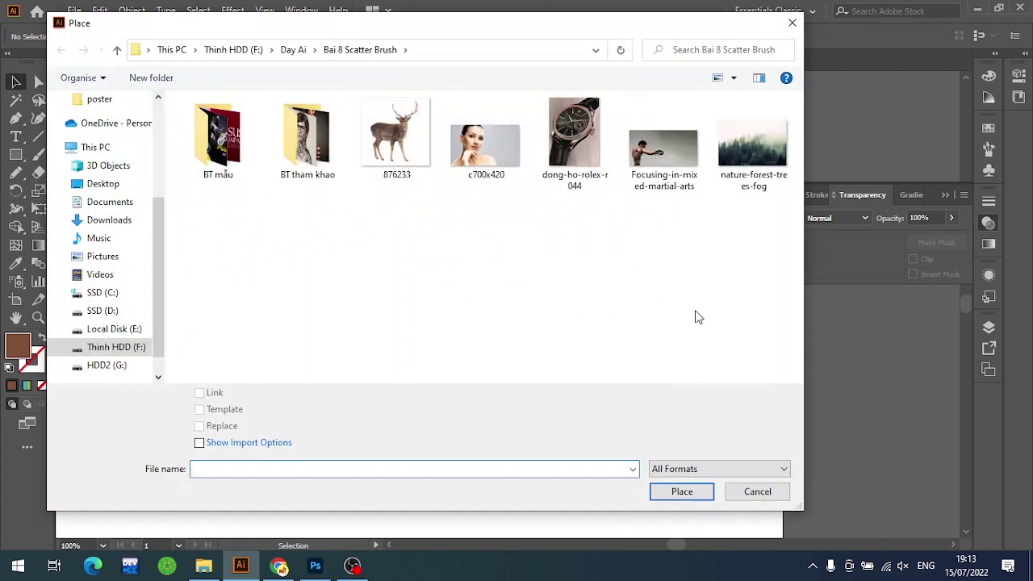
pyautogui.click(654, 154)
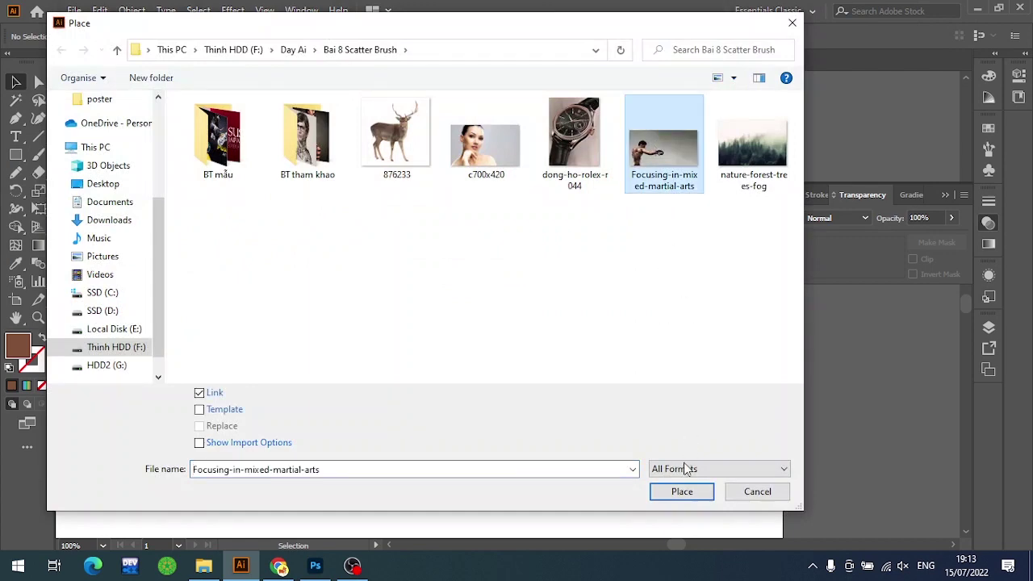
pyautogui.click(682, 492)
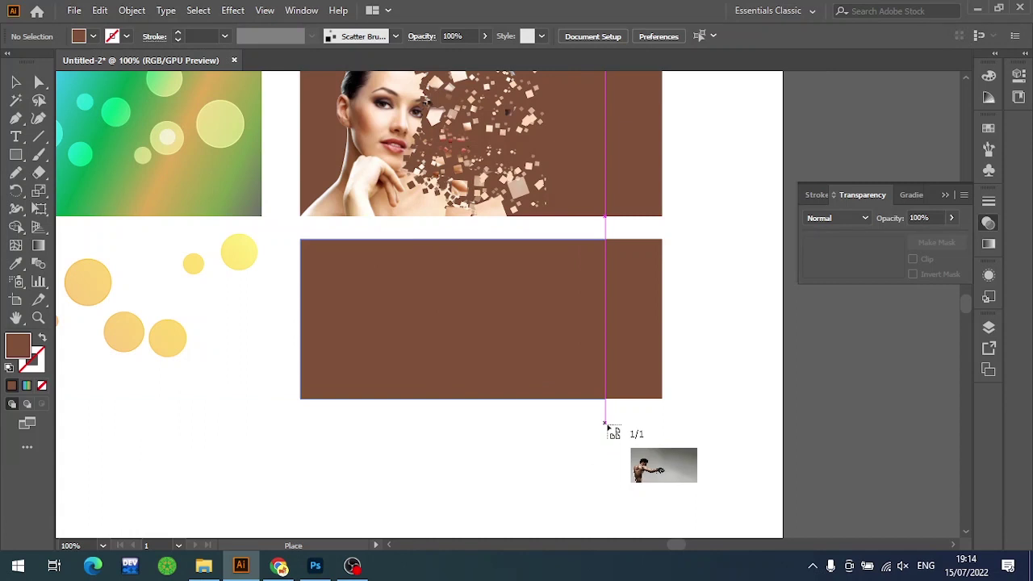
# Fit the boxer photo over the new rectangle's left, top and right edges
pyautogui.moveTo(605, 399); pyautogui.dragTo(300, 239)
pyautogui.scroll(-1, 726, 346)
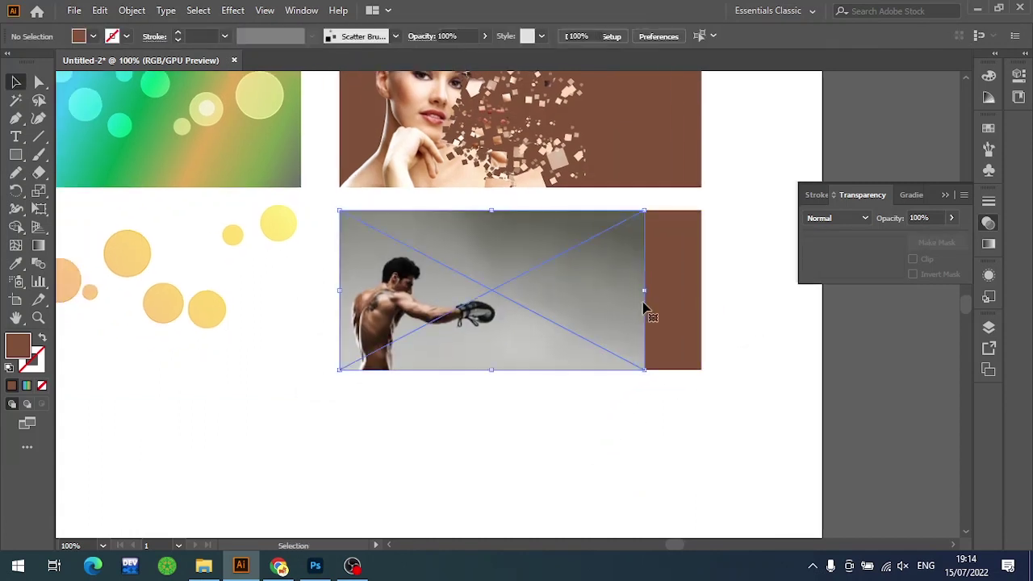
pyautogui.moveTo(644, 290); pyautogui.dragTo(702, 290)
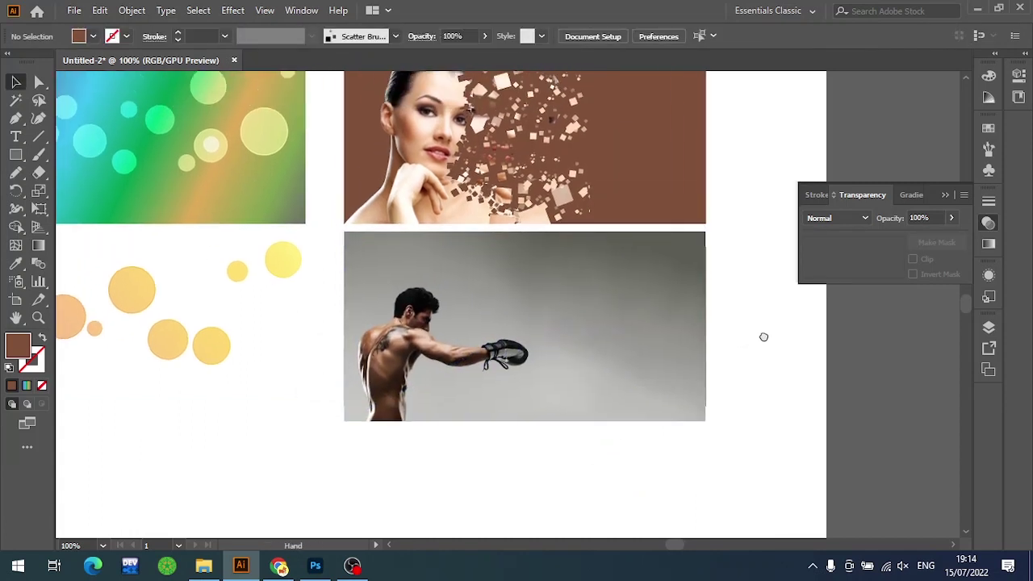
pyautogui.scroll(2, 763, 336)
pyautogui.moveTo(682, 342); pyautogui.dragTo(743, 296)
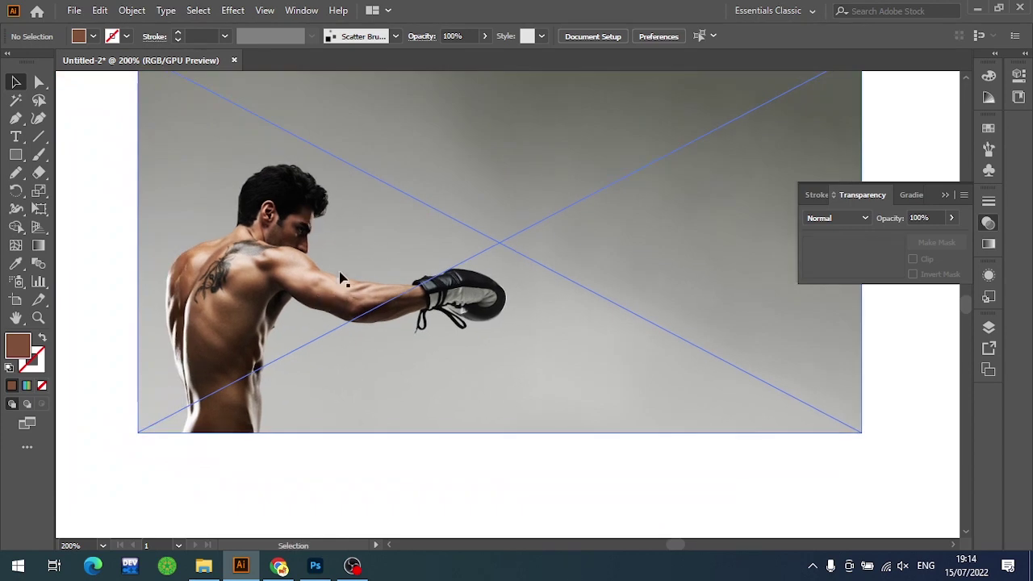
pyautogui.moveTo(340, 277)
pyautogui.mouseDown()
pyautogui.moveTo(364, 285)
pyautogui.moveTo(396, 264)
pyautogui.mouseUp()
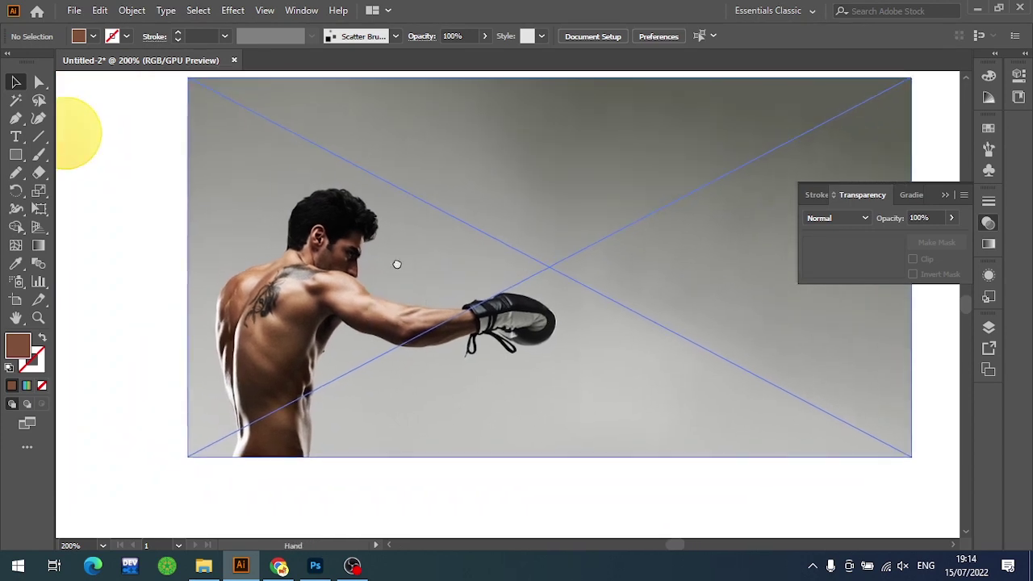
# Start the pen outline at the bottom of the boxer's back and curve it upward
pyautogui.keyDown('alt'); pyautogui.scroll(3, 226, 436); pyautogui.keyUp('alt')
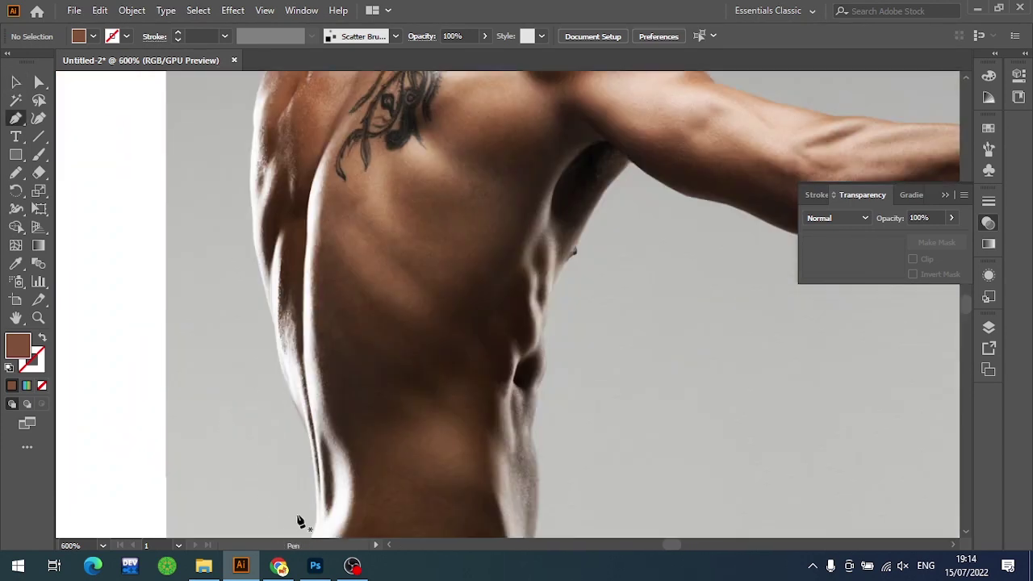
pyautogui.scroll(-2, 295, 410)
pyautogui.click(290, 437)
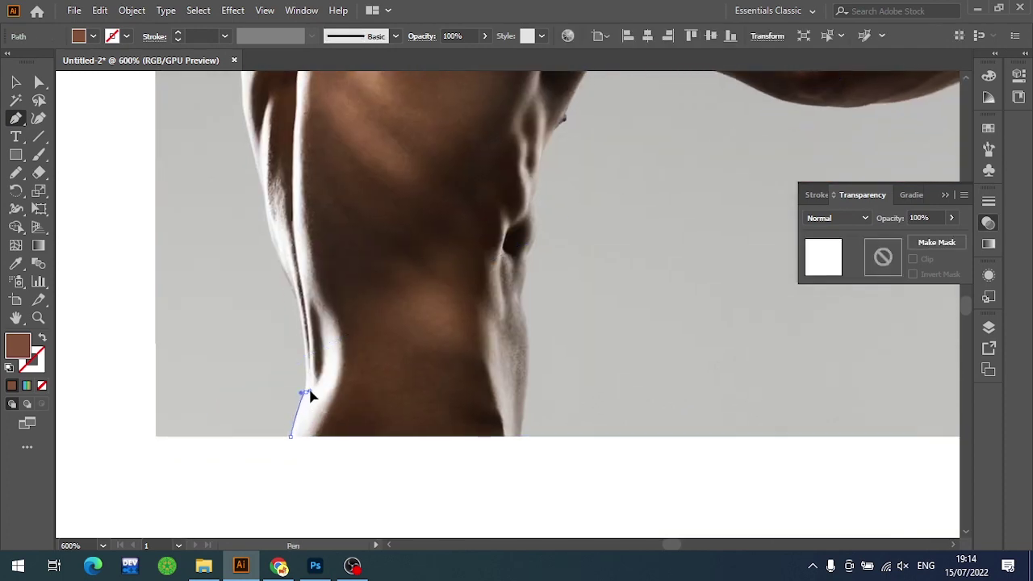
pyautogui.moveTo(311, 382); pyautogui.dragTo(300, 296)
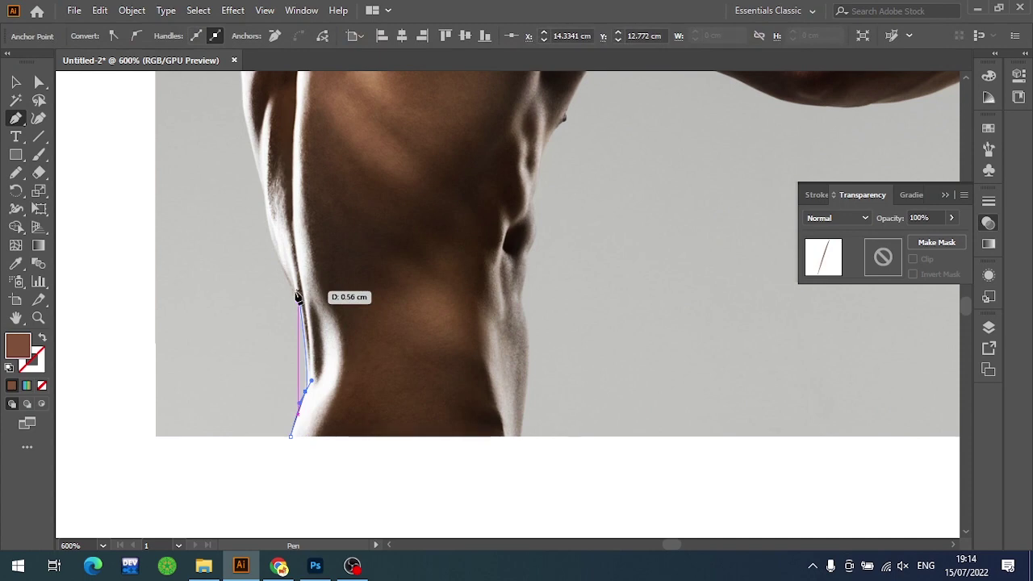
pyautogui.keyDown('alt'); pyautogui.scroll(2, 299, 296); pyautogui.keyUp('alt')
pyautogui.moveTo(298, 297); pyautogui.dragTo(274, 249)
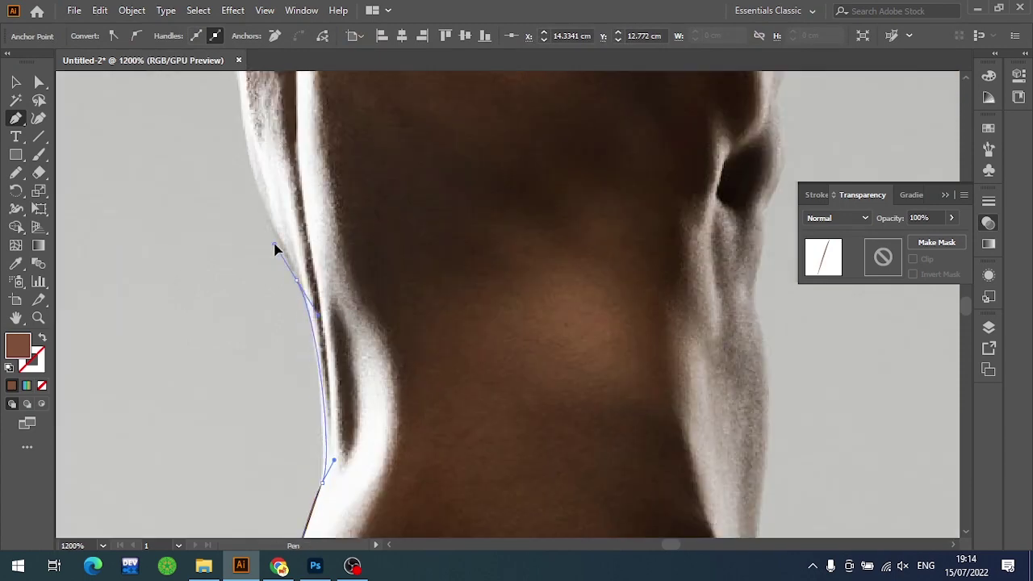
pyautogui.scroll(3, 274, 242)
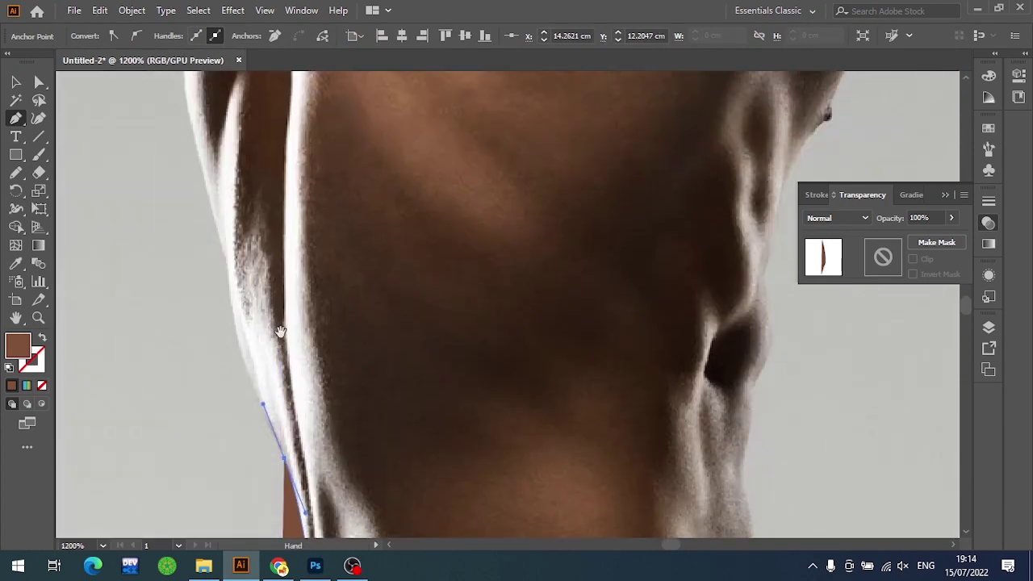
pyautogui.moveTo(264, 403)
pyautogui.mouseDown()
pyautogui.moveTo(266, 272)
pyautogui.moveTo(231, 269)
pyautogui.mouseUp()
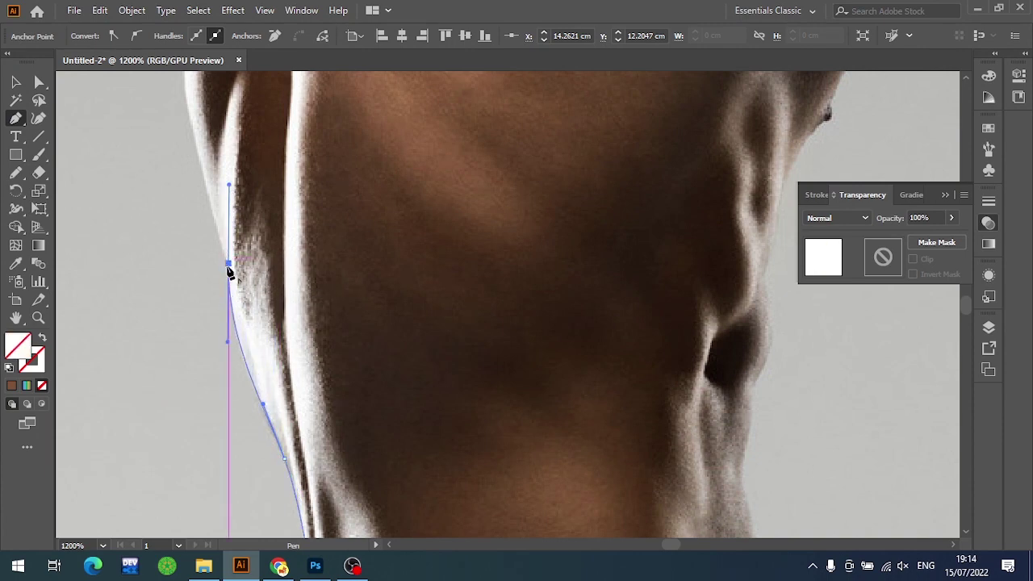
pyautogui.scroll(3, 255, 201)
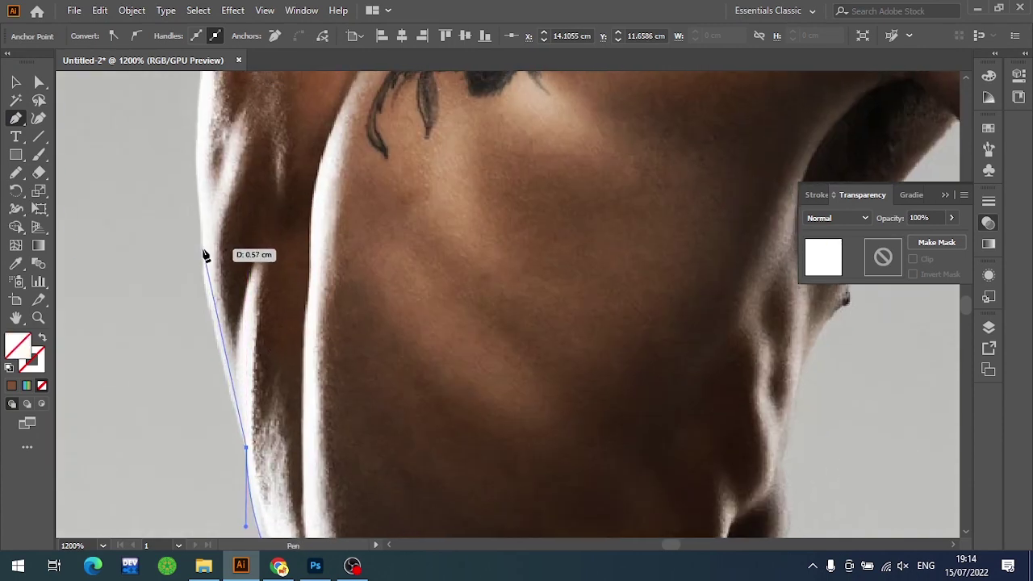
pyautogui.moveTo(255, 202); pyautogui.dragTo(206, 211)
pyautogui.moveTo(203, 248)
pyautogui.mouseDown()
pyautogui.moveTo(215, 239)
pyautogui.moveTo(203, 250)
pyautogui.moveTo(206, 268)
pyautogui.mouseUp()
# Extend the curved outline over the shoulder to the base of the neck
pyautogui.scroll(2, 205, 253)
pyautogui.scroll(1, 205, 253)
pyautogui.scroll(2, 203, 249)
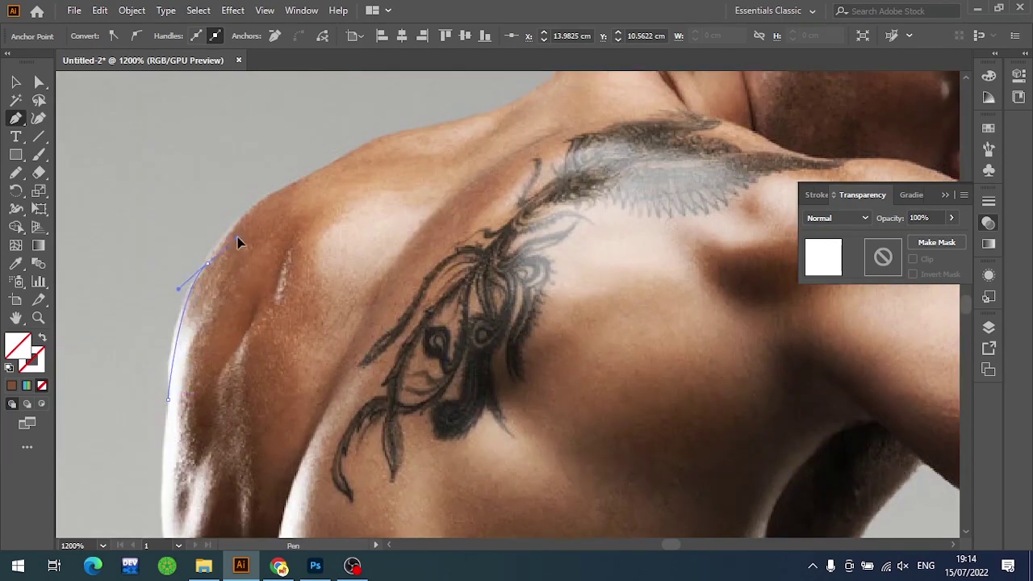
pyautogui.moveTo(237, 236); pyautogui.dragTo(240, 235)
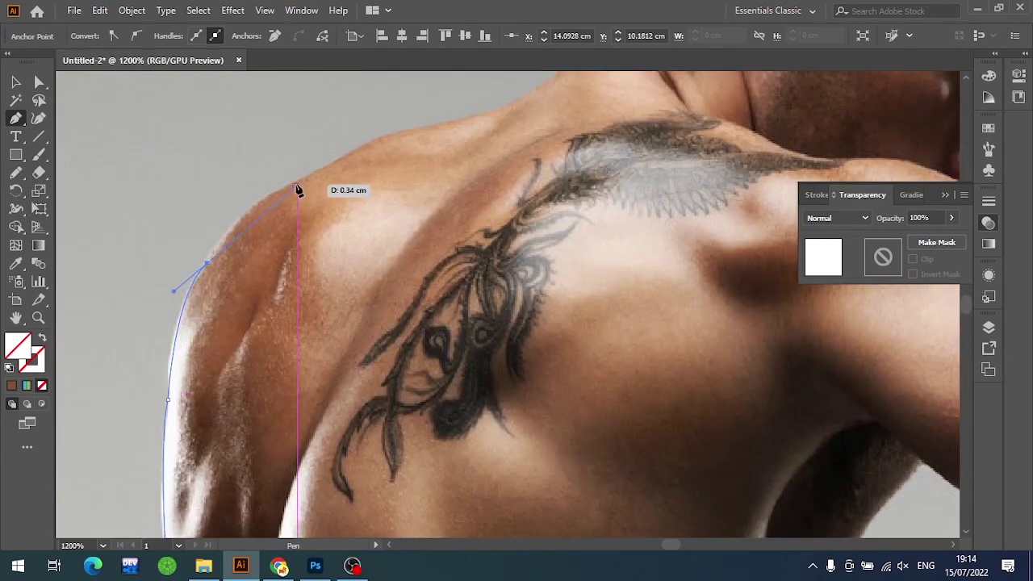
pyautogui.moveTo(297, 185); pyautogui.dragTo(324, 184)
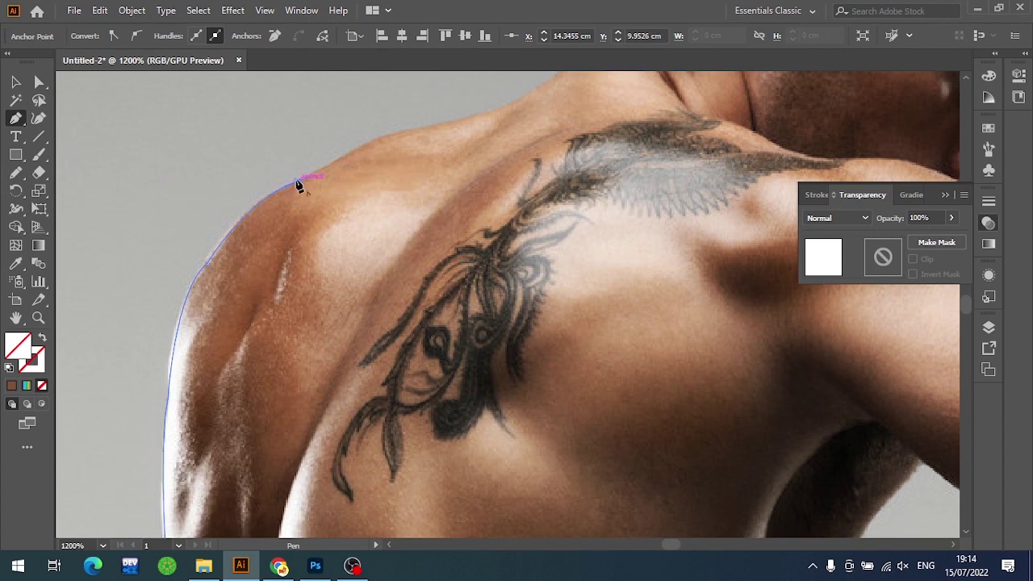
pyautogui.moveTo(415, 153)
pyautogui.mouseDown()
pyautogui.moveTo(303, 285)
pyautogui.moveTo(360, 261)
pyautogui.mouseUp()
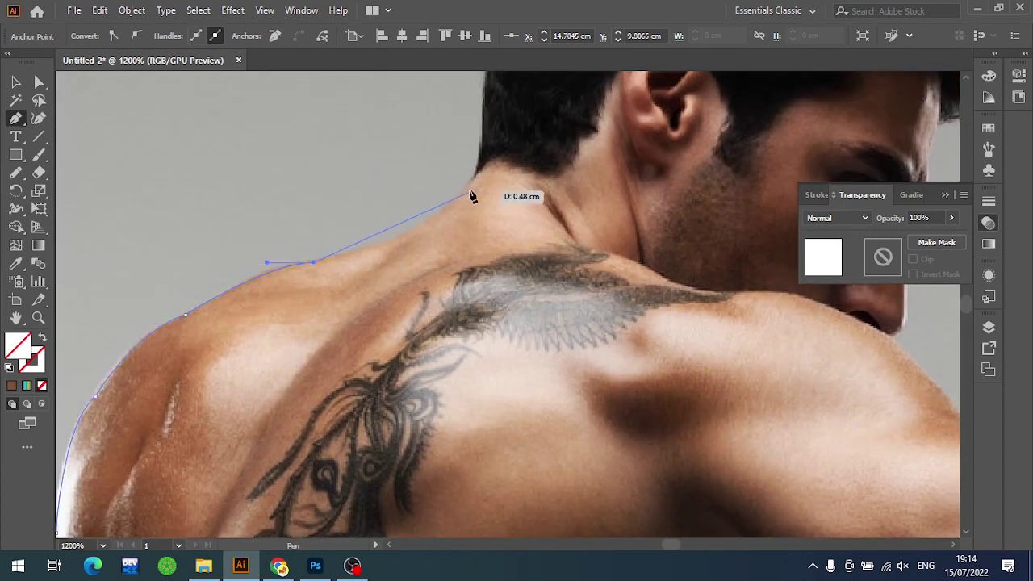
pyautogui.moveTo(473, 178)
pyautogui.mouseDown()
pyautogui.moveTo(493, 149)
pyautogui.moveTo(330, 427)
pyautogui.mouseUp()
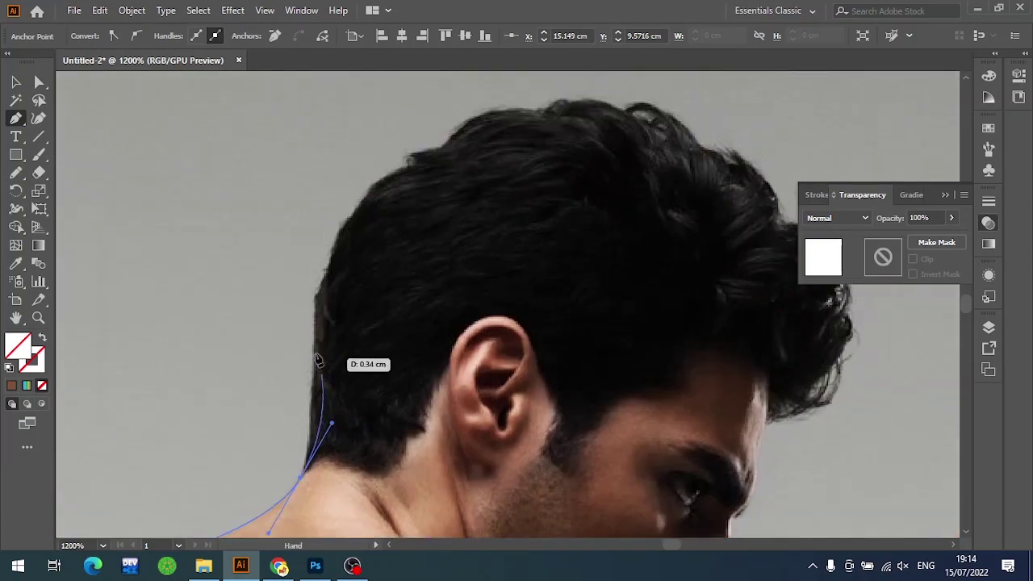
# Continue the outline with straight points up the neck to the hairline behind the ear
pyautogui.click(297, 480)
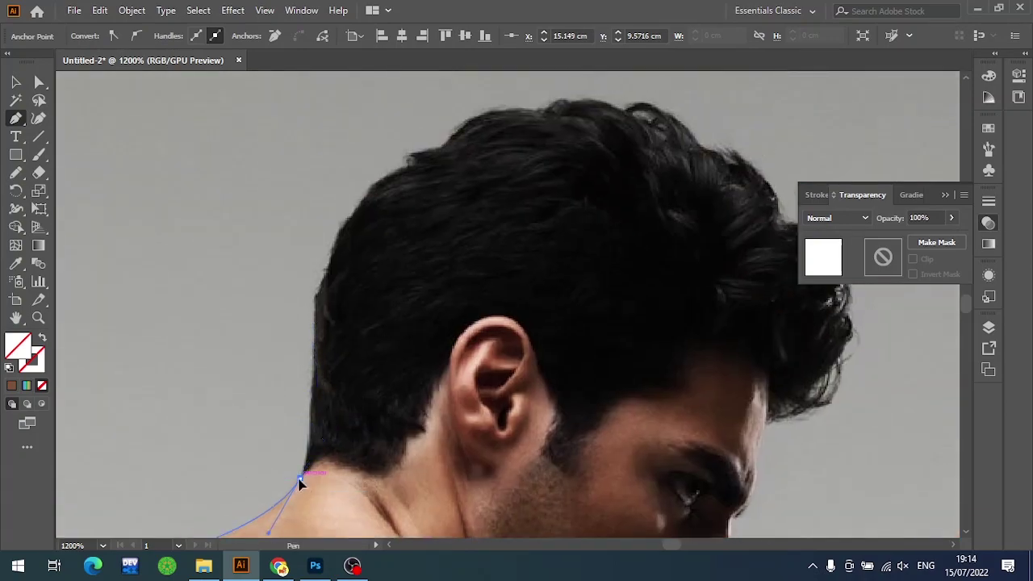
pyautogui.click(313, 400)
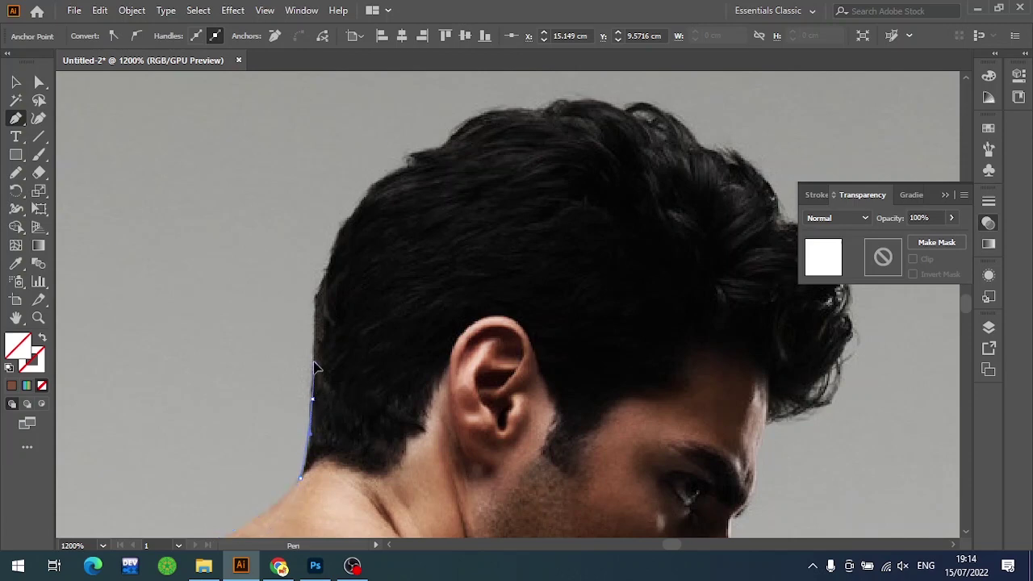
pyautogui.click(314, 300)
pyautogui.click(317, 375)
pyautogui.moveTo(373, 273); pyautogui.dragTo(373, 374)
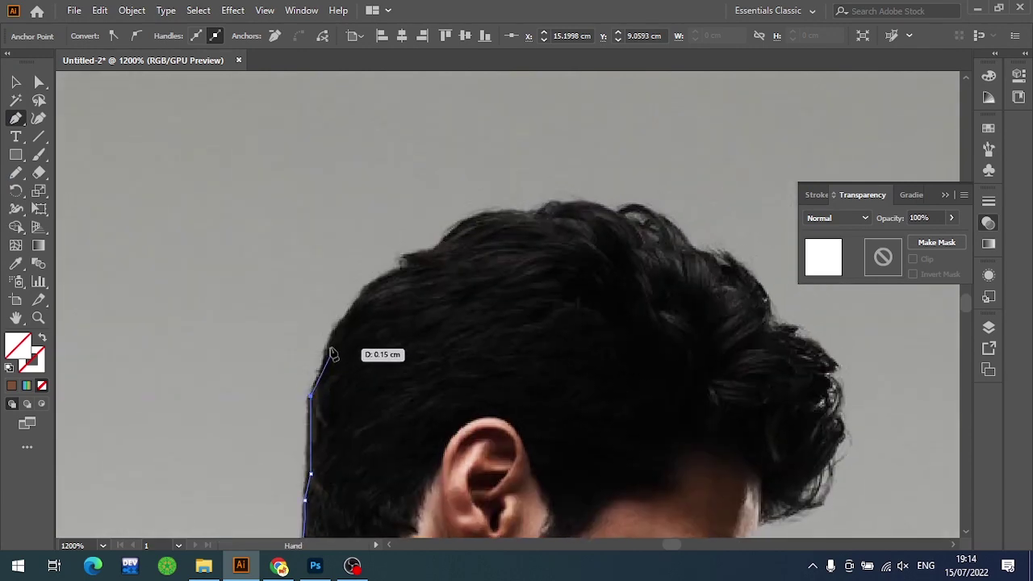
# Trace the outline up the back of the hair and across its top
pyautogui.click(328, 351)
pyautogui.click(329, 329)
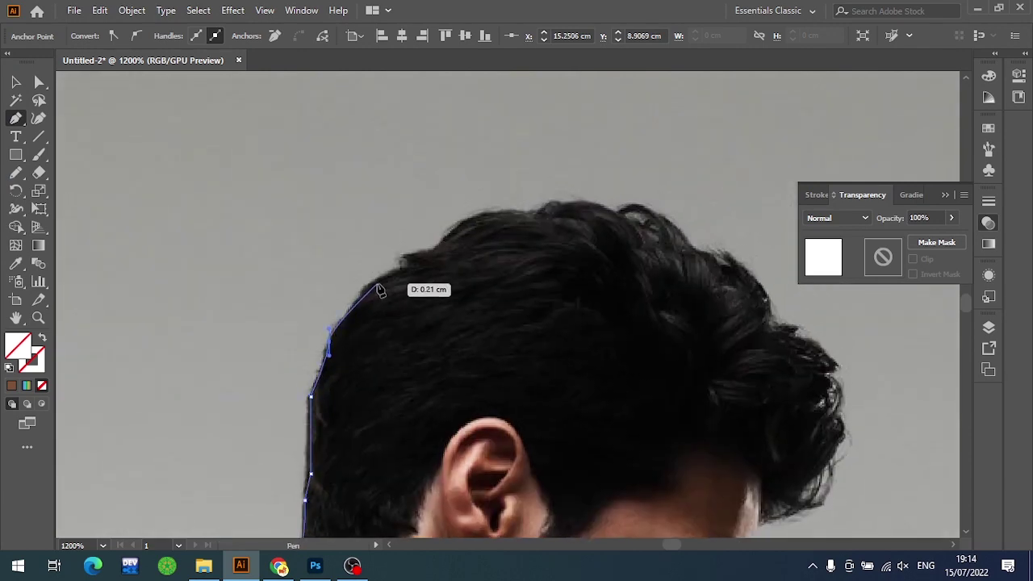
pyautogui.click(378, 281)
pyautogui.click(403, 269)
pyautogui.click(427, 251)
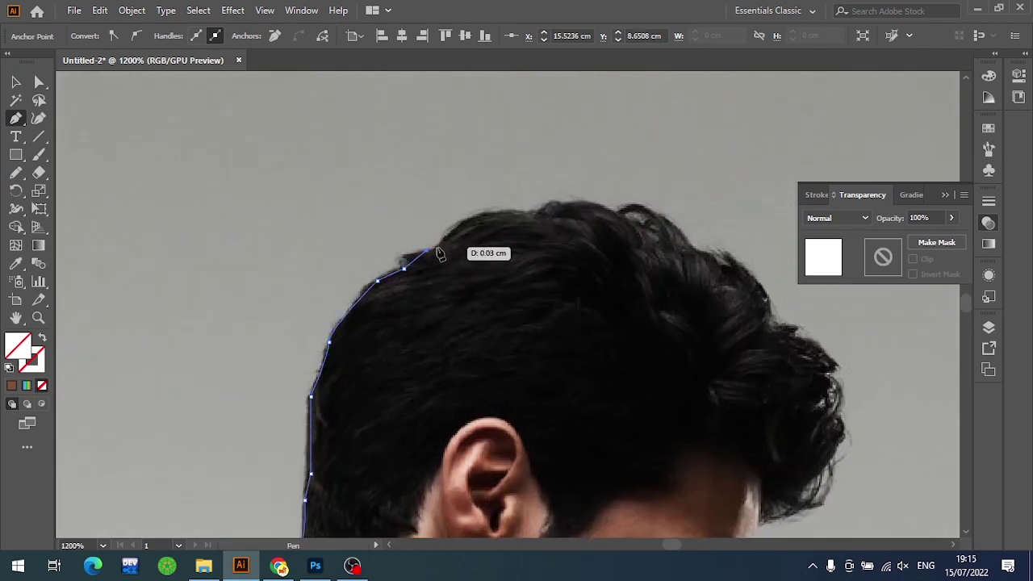
pyautogui.moveTo(540, 214)
pyautogui.mouseDown()
pyautogui.moveTo(568, 216)
pyautogui.moveTo(493, 234)
pyautogui.moveTo(548, 237)
pyautogui.moveTo(519, 251)
pyautogui.moveTo(565, 263)
pyautogui.moveTo(622, 299)
pyautogui.moveTo(493, 247)
pyautogui.moveTo(506, 278)
pyautogui.mouseUp()
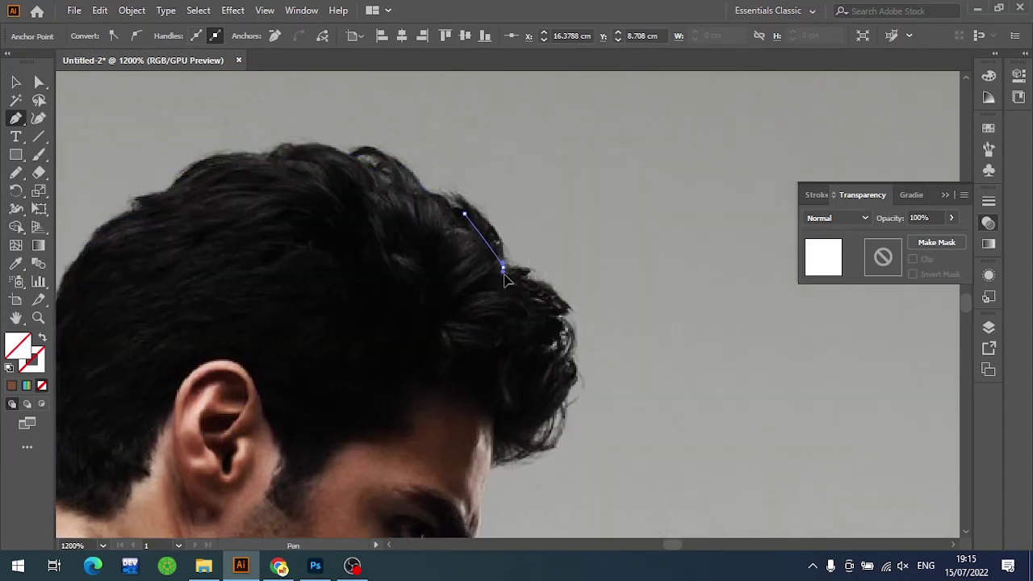
# Curve the outline over the front hair tuft down to the forehead hairline
pyautogui.click(507, 318)
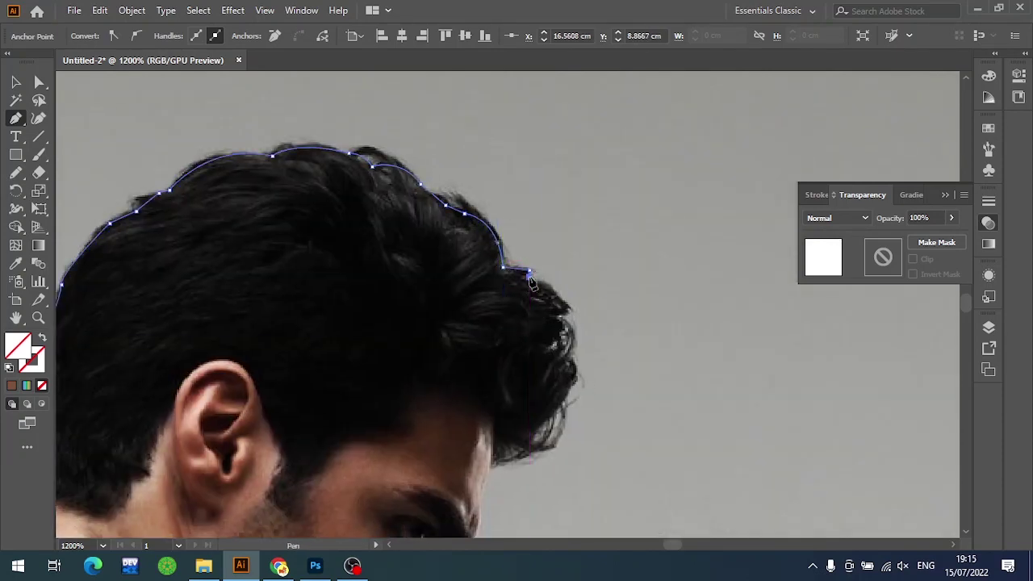
pyautogui.moveTo(530, 278)
pyautogui.mouseDown()
pyautogui.moveTo(569, 315)
pyautogui.moveTo(560, 381)
pyautogui.mouseUp()
pyautogui.click(569, 311)
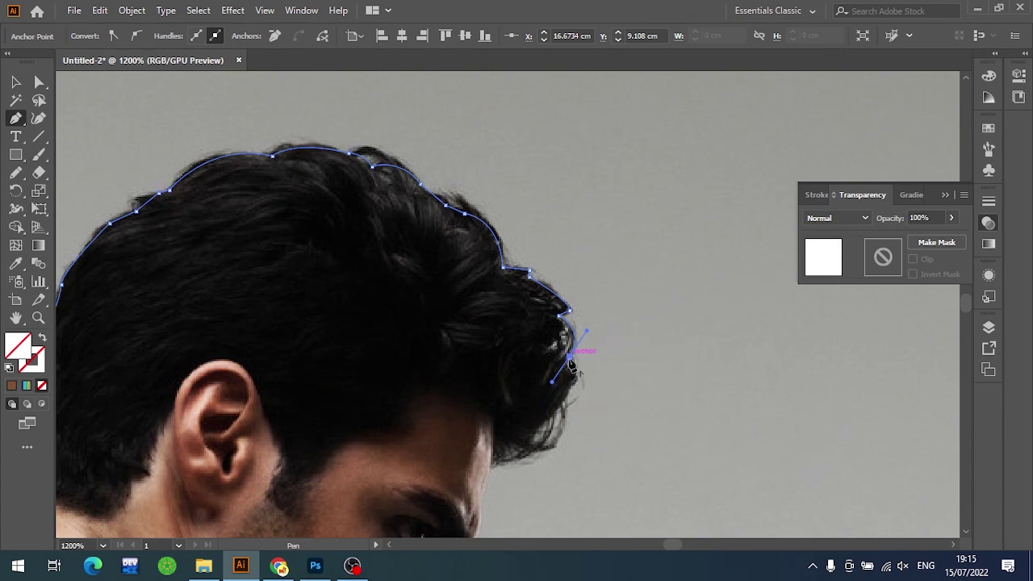
pyautogui.moveTo(560, 400); pyautogui.dragTo(555, 412)
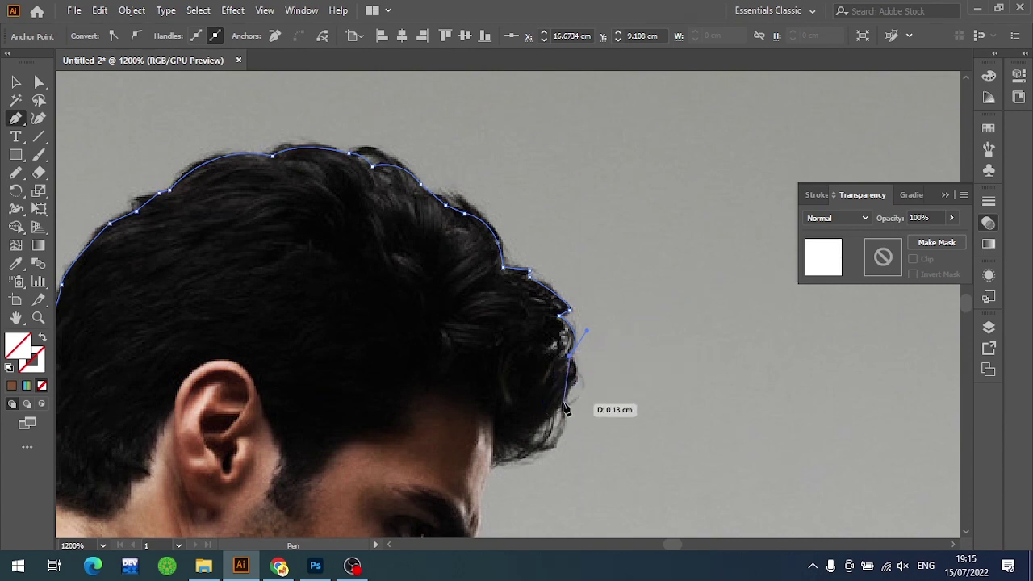
pyautogui.click(533, 433)
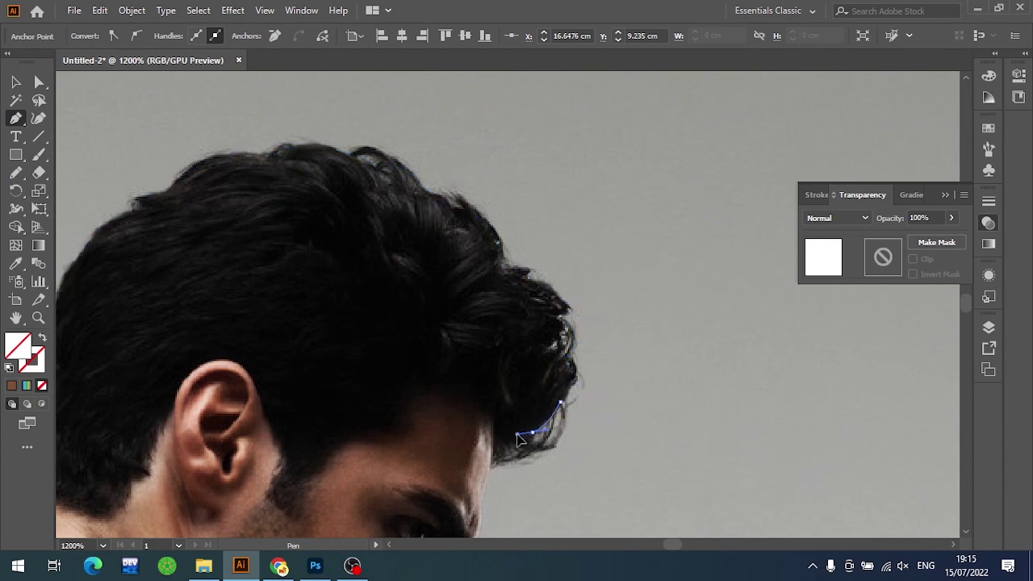
pyautogui.moveTo(581, 419); pyautogui.dragTo(622, 327)
pyautogui.moveTo(568, 372); pyautogui.dragTo(515, 388)
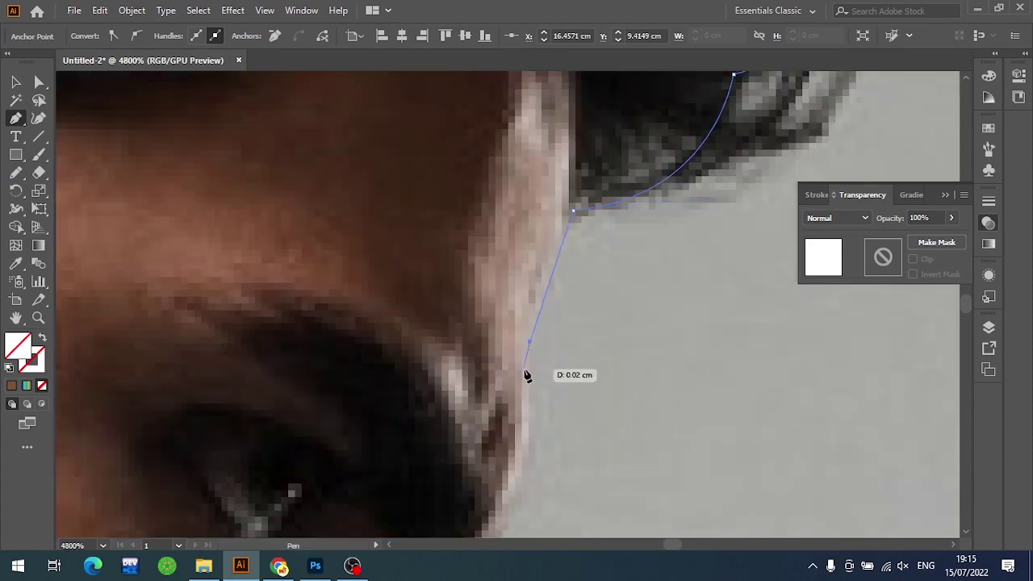
# Add curved anchors down the face profile to the chin edge
pyautogui.click(525, 407)
pyautogui.moveTo(545, 413); pyautogui.dragTo(553, 342)
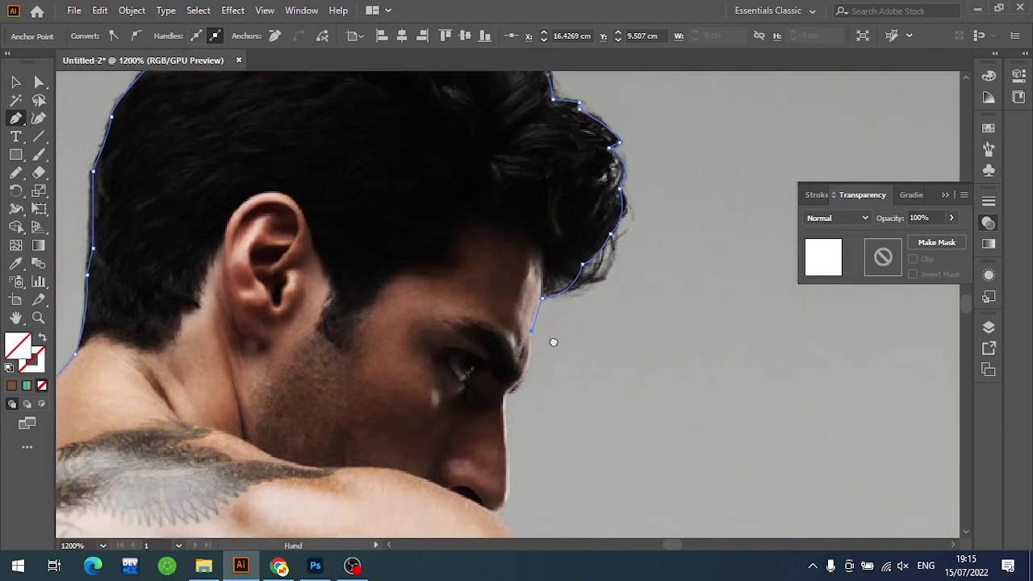
pyautogui.scroll(4, 554, 342)
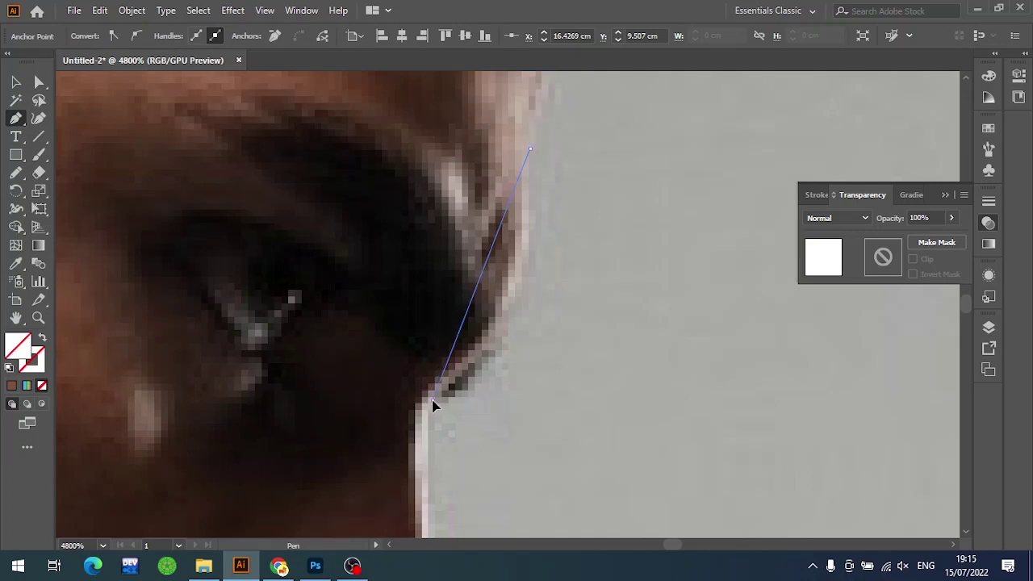
pyautogui.moveTo(433, 401); pyautogui.dragTo(320, 471)
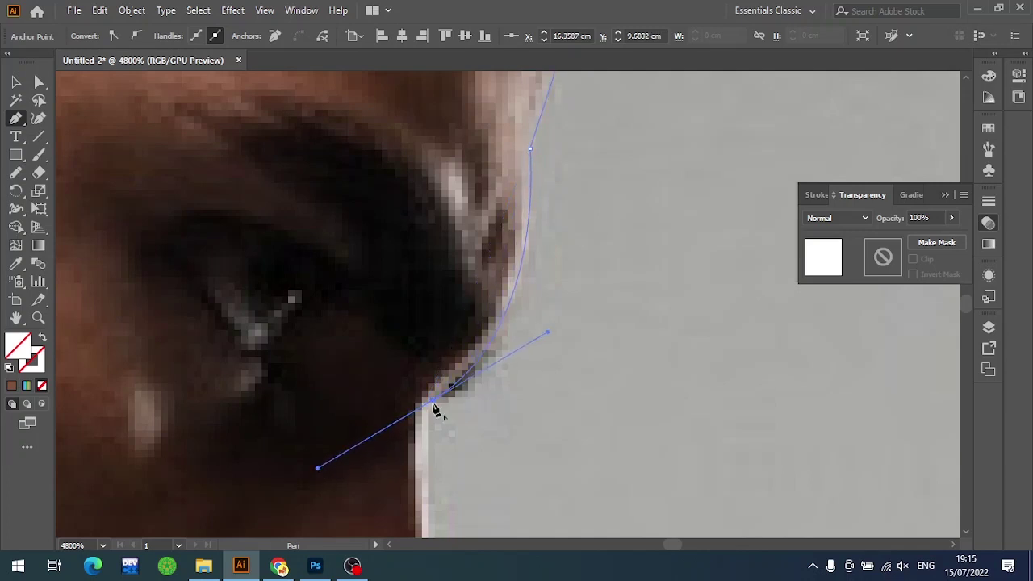
pyautogui.scroll(-3, 456, 440)
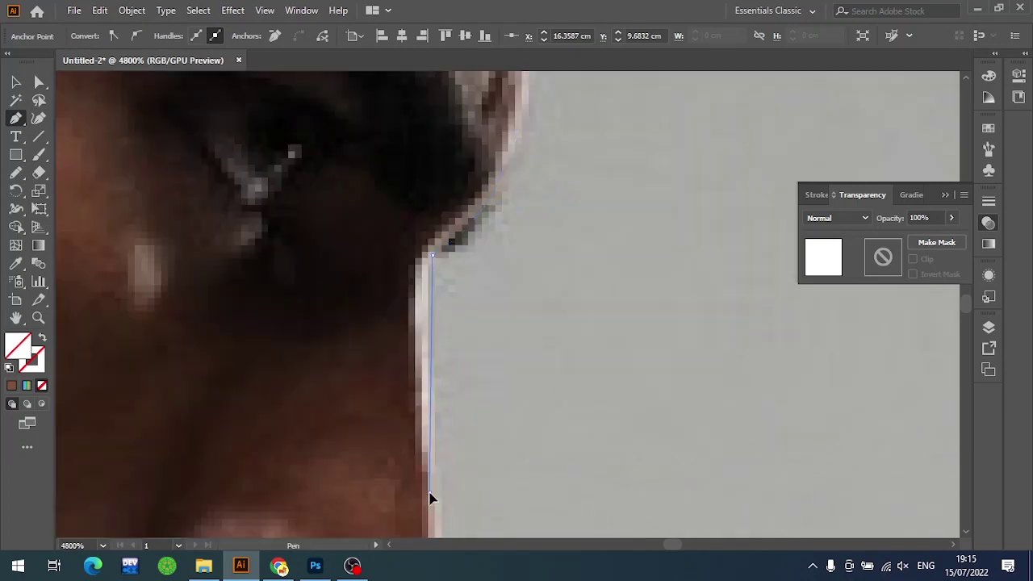
pyautogui.scroll(-2, 431, 484)
pyautogui.moveTo(430, 319); pyautogui.dragTo(412, 351)
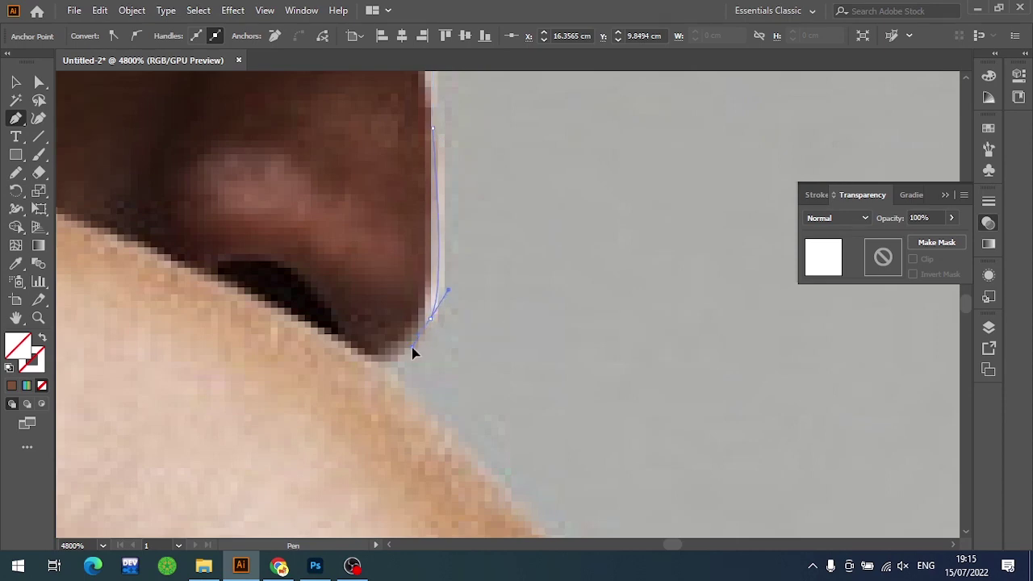
pyautogui.scroll(-2, 408, 369)
# Trace anchors from the neck-shoulder junction along the shoulder, upper arm and forearm edge
pyautogui.scroll(-2, 422, 302)
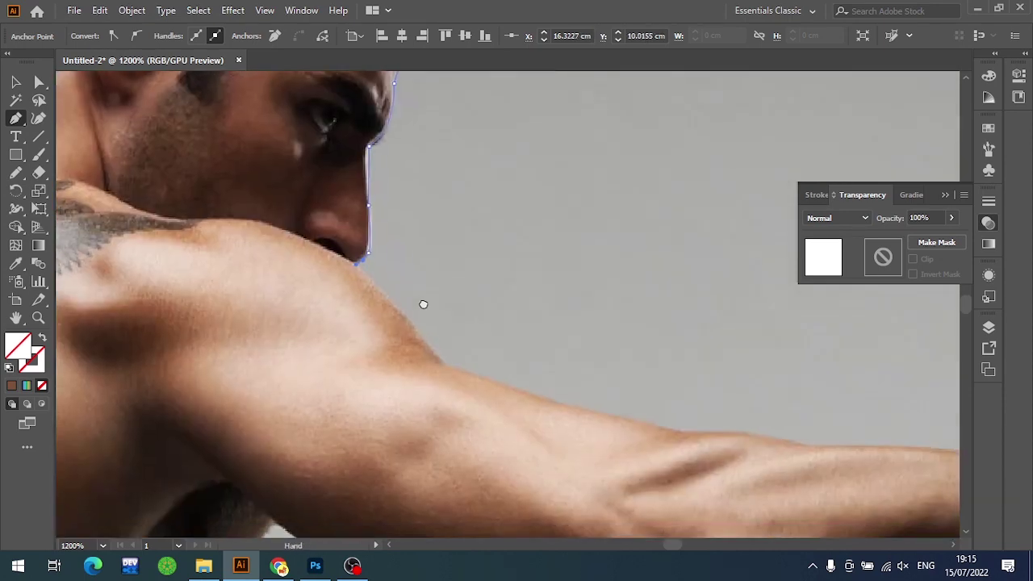
pyautogui.scroll(4, 438, 385)
pyautogui.moveTo(502, 401); pyautogui.dragTo(505, 425)
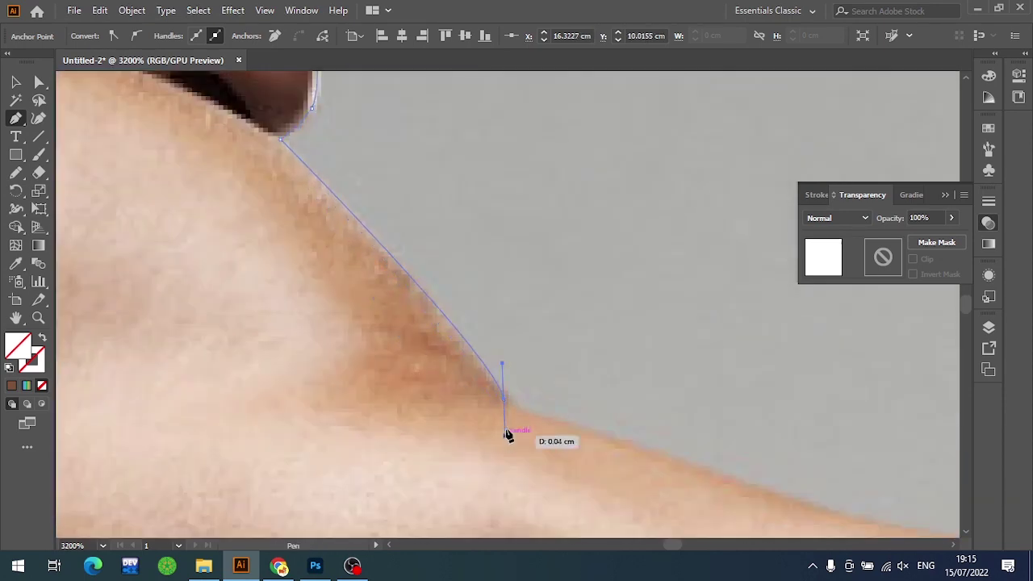
pyautogui.scroll(-3, 589, 427)
pyautogui.scroll(-3, 516, 355)
pyautogui.hscroll(5, 452, 307)
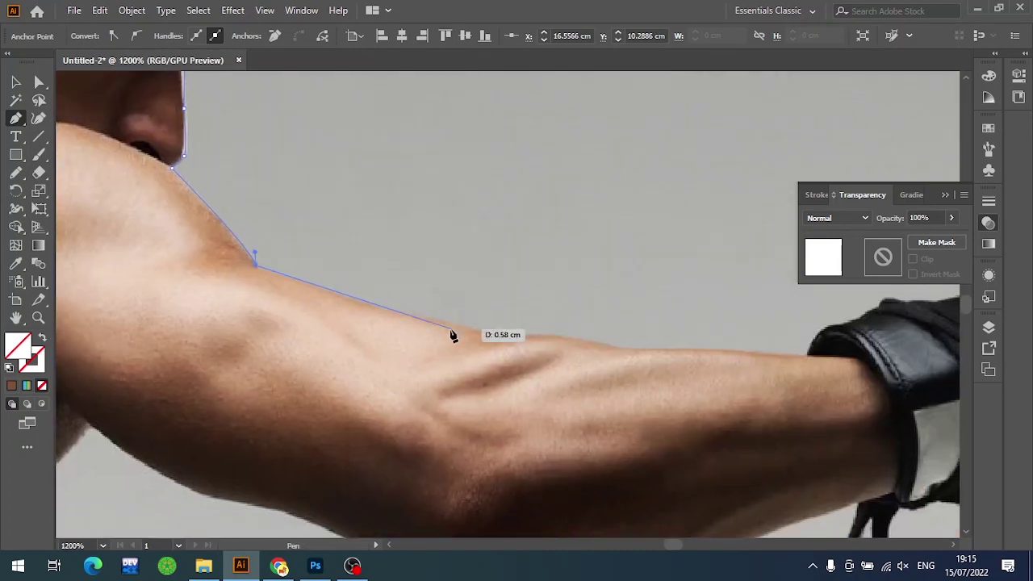
pyautogui.click(371, 307)
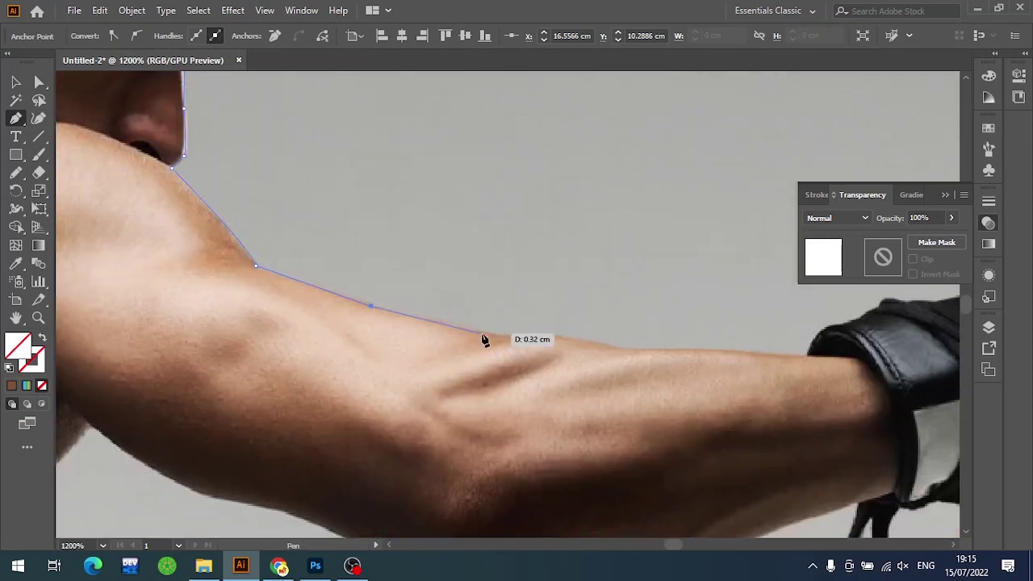
pyautogui.click(484, 333)
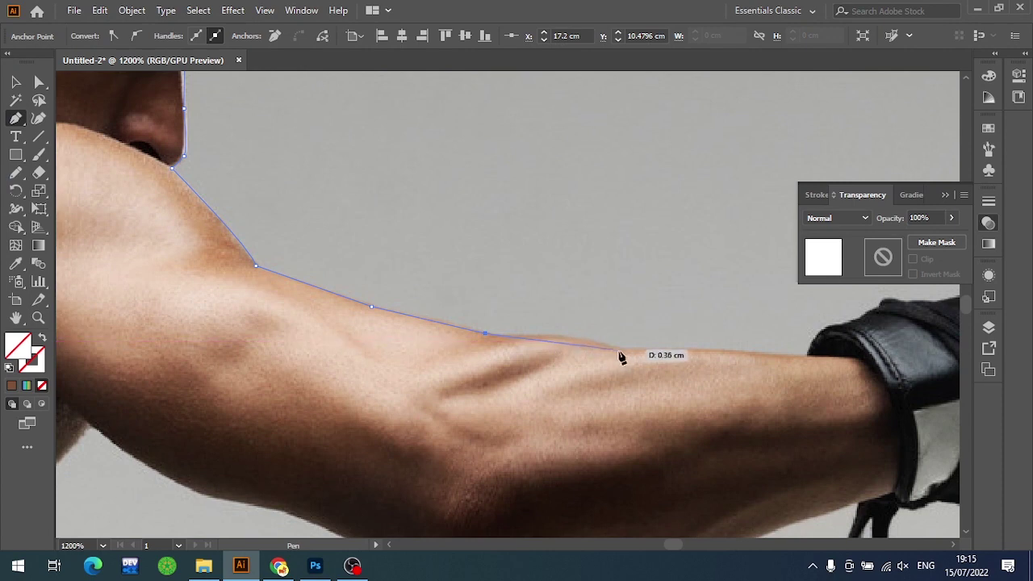
pyautogui.moveTo(650, 370); pyautogui.dragTo(649, 364)
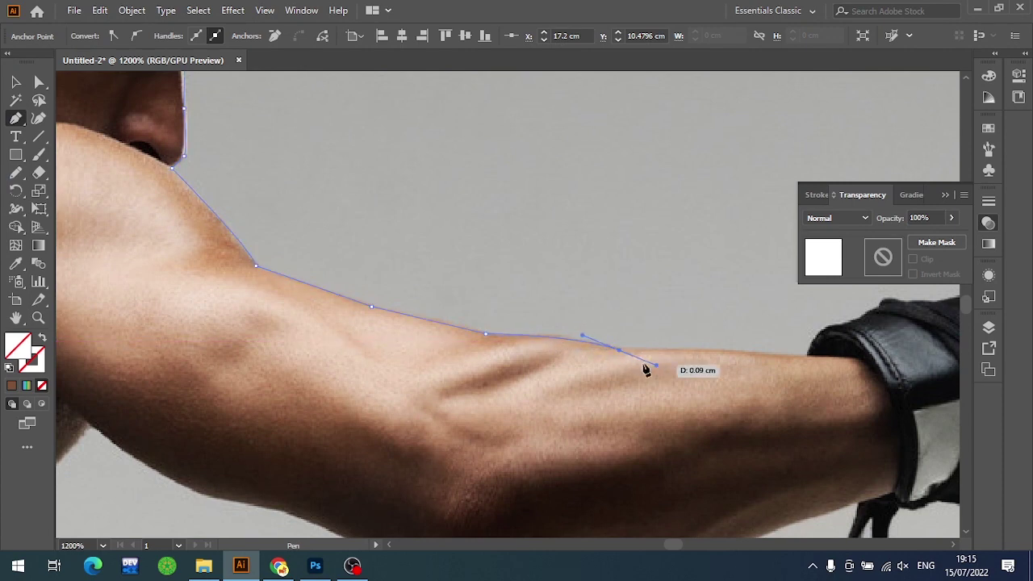
pyautogui.click(619, 349)
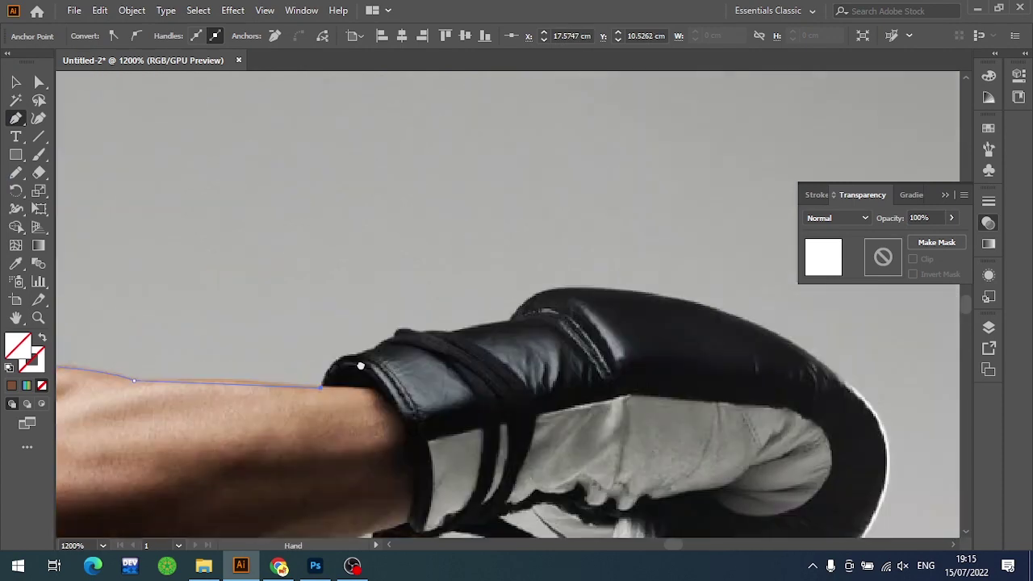
# Carry the outline from the wrist over the cuff and top edge of the boxing glove
pyautogui.moveTo(808, 365)
pyautogui.mouseDown()
pyautogui.moveTo(347, 368)
pyautogui.moveTo(439, 337)
pyautogui.mouseUp()
pyautogui.click(360, 367)
pyautogui.click(394, 340)
pyautogui.hotkey('ctrl', '+')
pyautogui.click(484, 331)
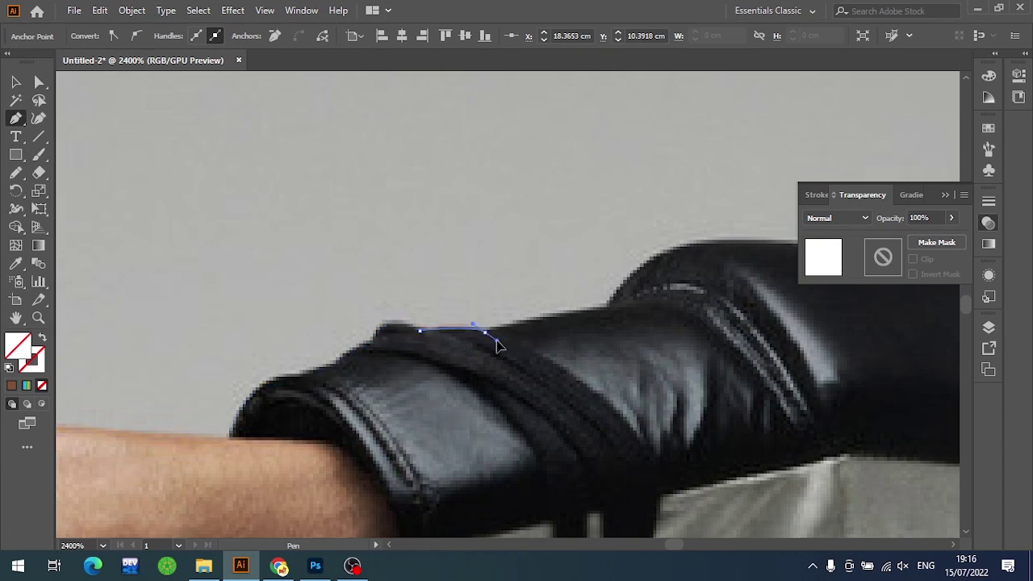
pyautogui.click(610, 306)
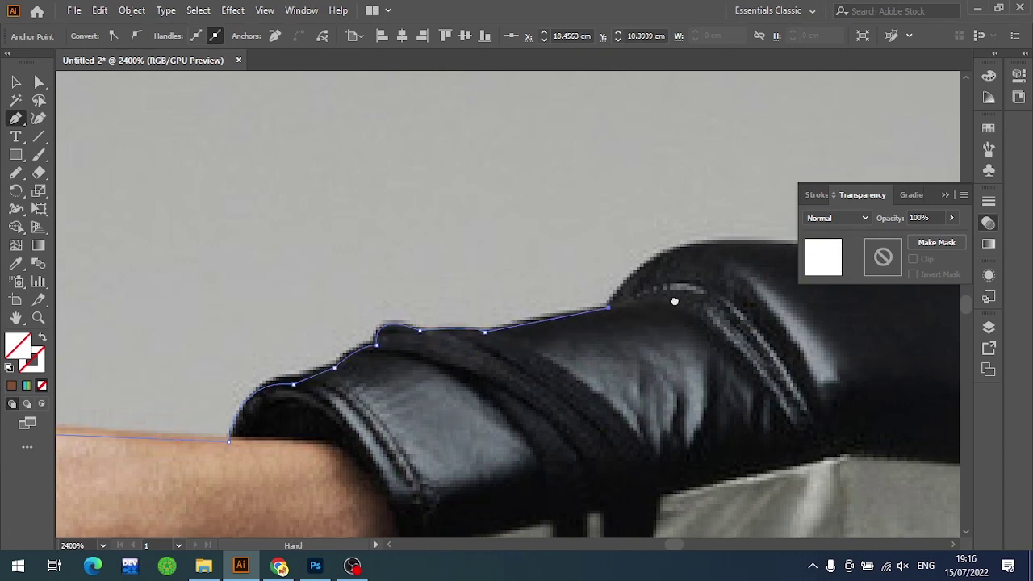
pyautogui.moveTo(785, 254)
pyautogui.mouseDown()
pyautogui.moveTo(410, 234)
pyautogui.moveTo(518, 241)
pyautogui.mouseUp()
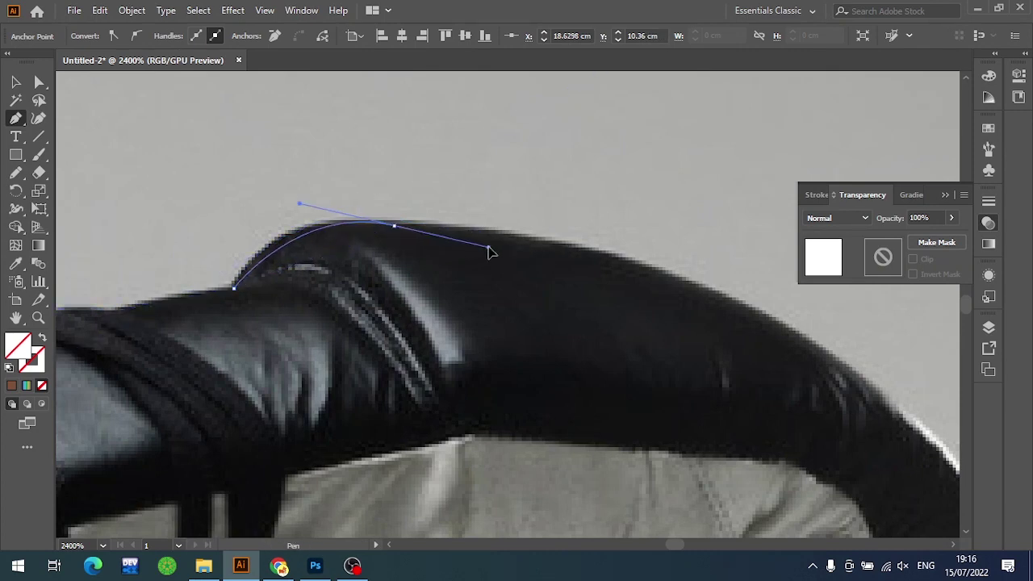
pyautogui.moveTo(430, 246); pyautogui.dragTo(526, 244)
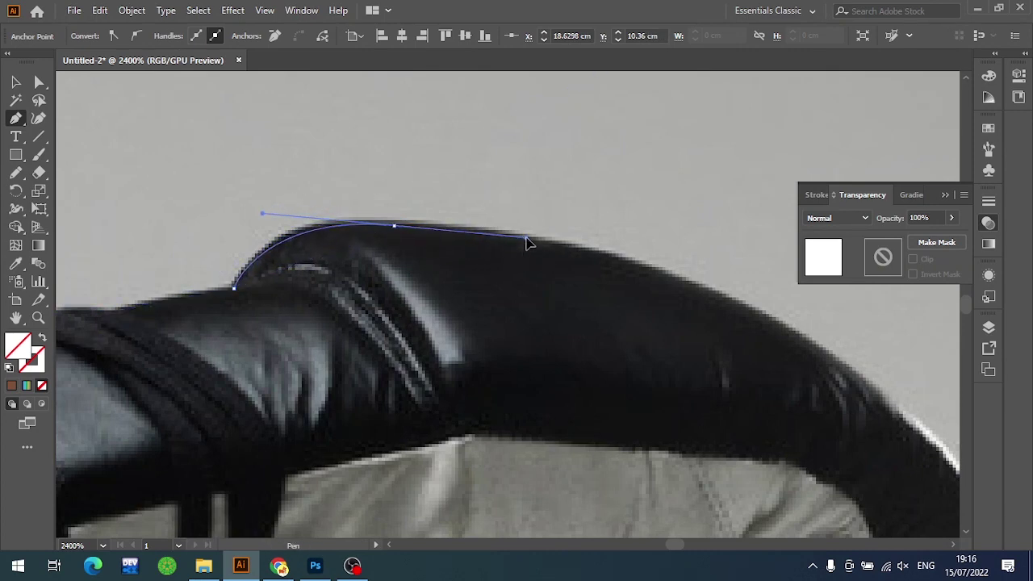
pyautogui.hotkey('ctrl', '-')
pyautogui.hotkey('ctrl', '-')
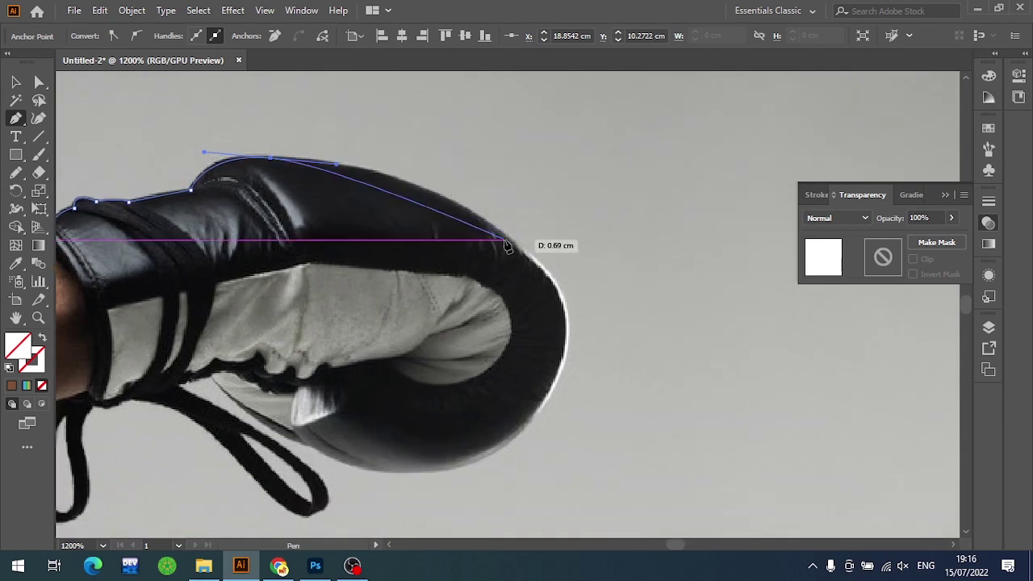
pyautogui.moveTo(518, 249); pyautogui.dragTo(585, 317)
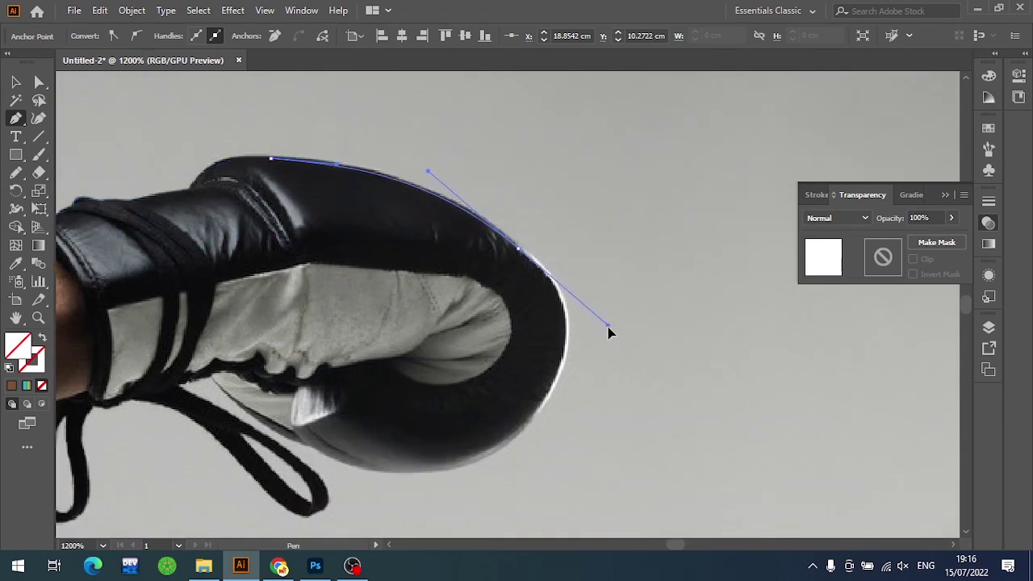
pyautogui.moveTo(603, 323); pyautogui.dragTo(608, 327)
# Curve the outline around the glove's front, underside and laces
pyautogui.scroll(2, 546, 275)
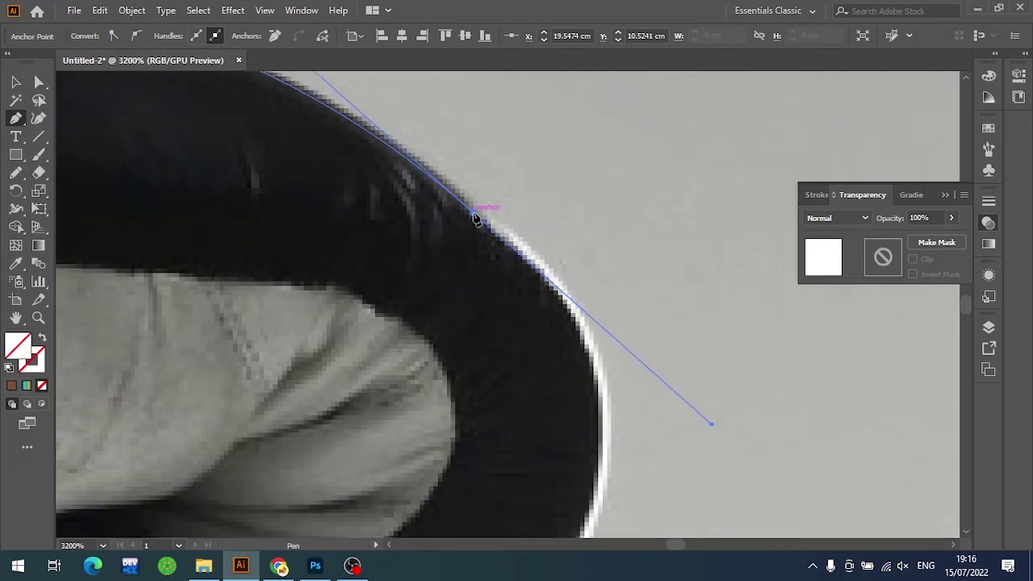
pyautogui.scroll(-2, 484, 214)
pyautogui.scroll(1, 553, 292)
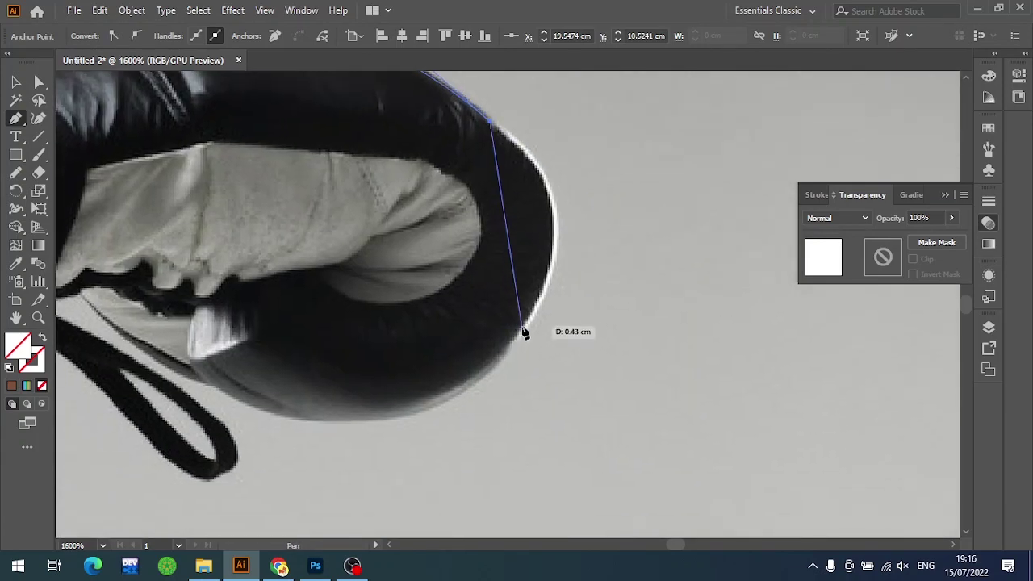
pyautogui.moveTo(522, 326); pyautogui.dragTo(440, 452)
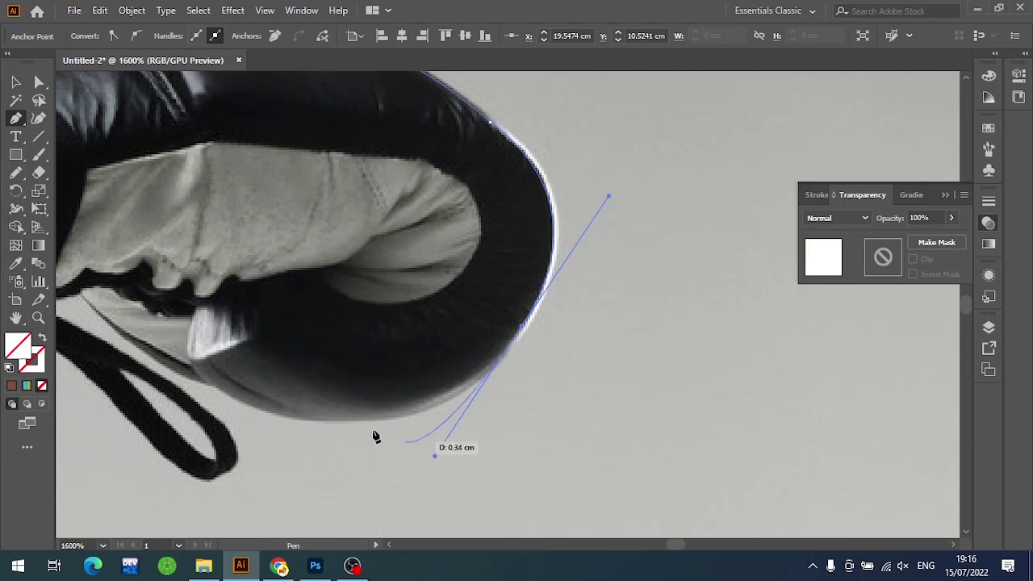
pyautogui.moveTo(292, 424); pyautogui.dragTo(436, 383)
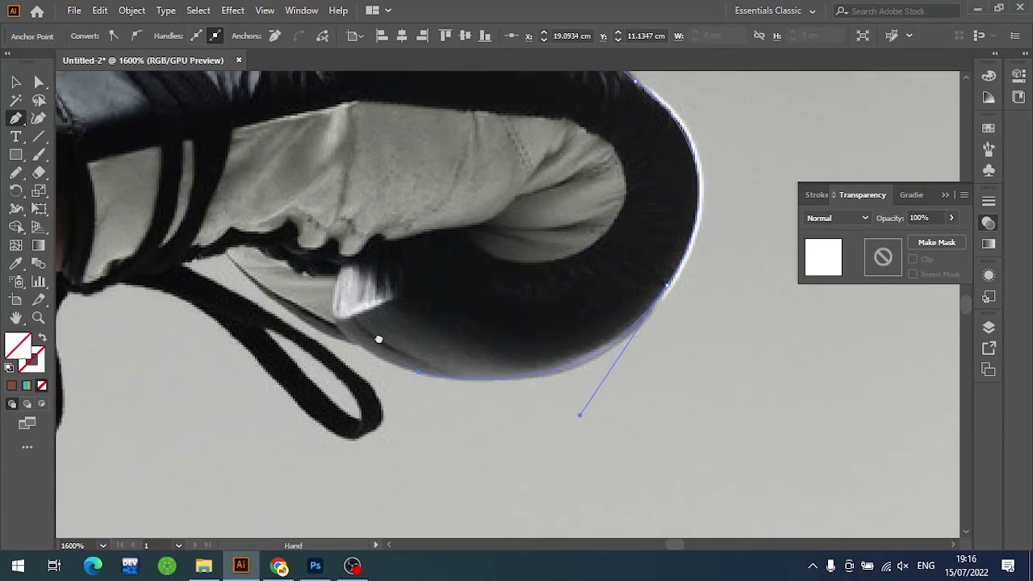
pyautogui.scroll(-1, 606, 355)
pyautogui.scroll(3, 604, 353)
pyautogui.moveTo(614, 376)
pyautogui.mouseDown()
pyautogui.moveTo(323, 143)
pyautogui.moveTo(304, 86)
pyautogui.moveTo(314, 197)
pyautogui.moveTo(299, 219)
pyautogui.moveTo(265, 223)
pyautogui.moveTo(253, 189)
pyautogui.moveTo(247, 196)
pyautogui.mouseUp()
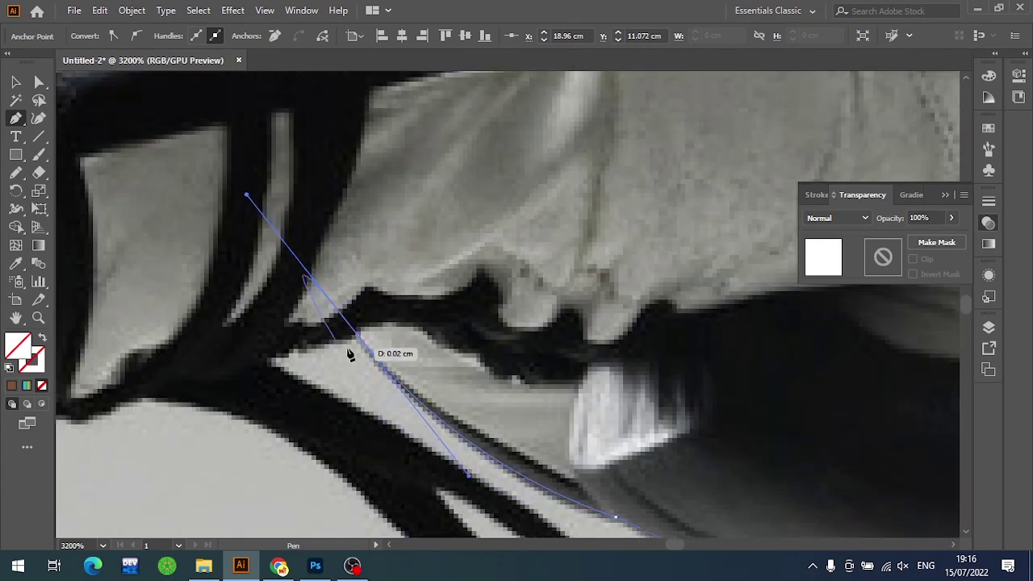
pyautogui.hotkey('ctrl', '-')
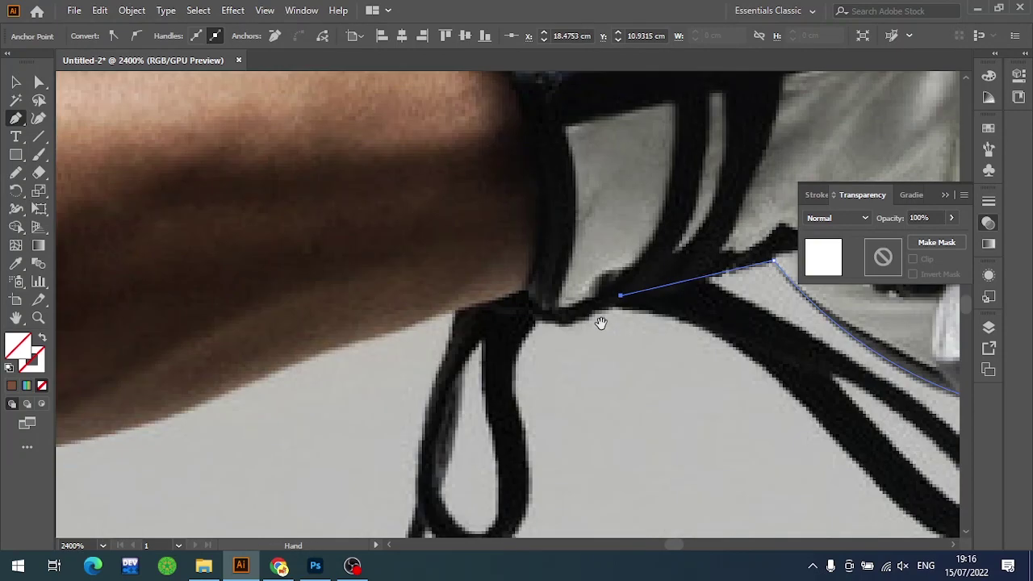
pyautogui.moveTo(231, 381); pyautogui.dragTo(467, 334)
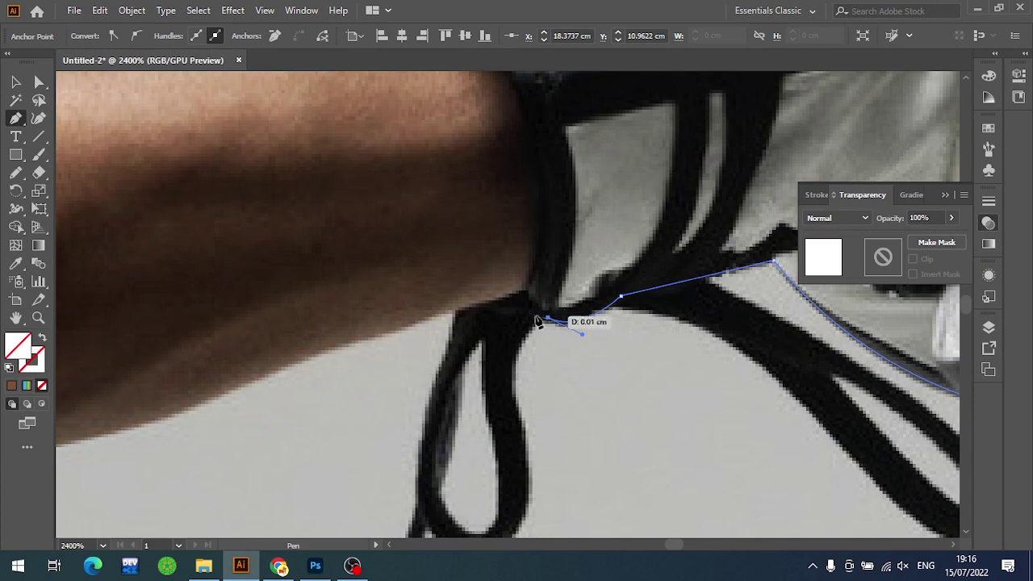
pyautogui.moveTo(516, 306); pyautogui.dragTo(526, 298)
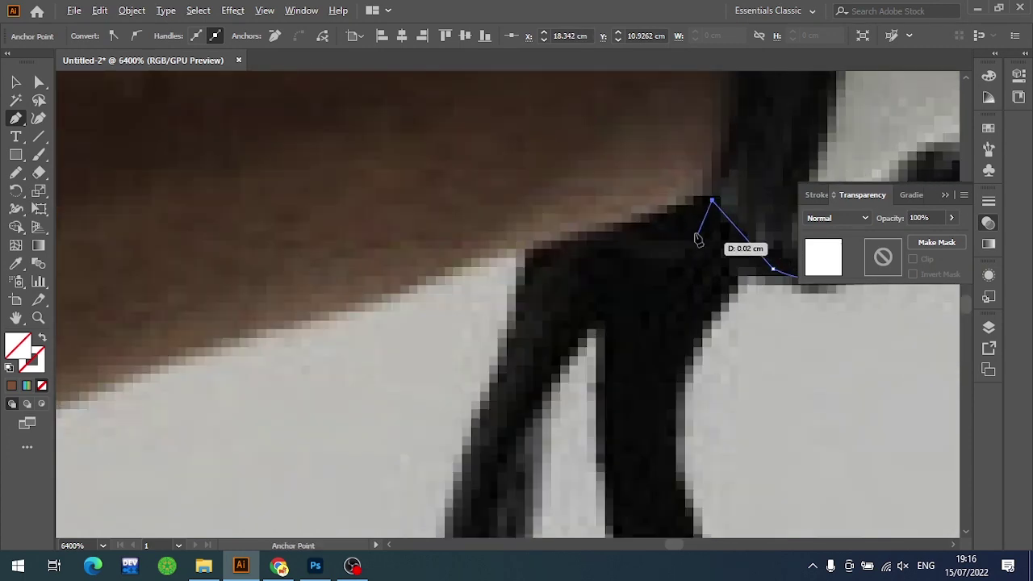
# Trace curved anchors back along the underside of the forearm and lower arm
pyautogui.moveTo(385, 334); pyautogui.dragTo(678, 206)
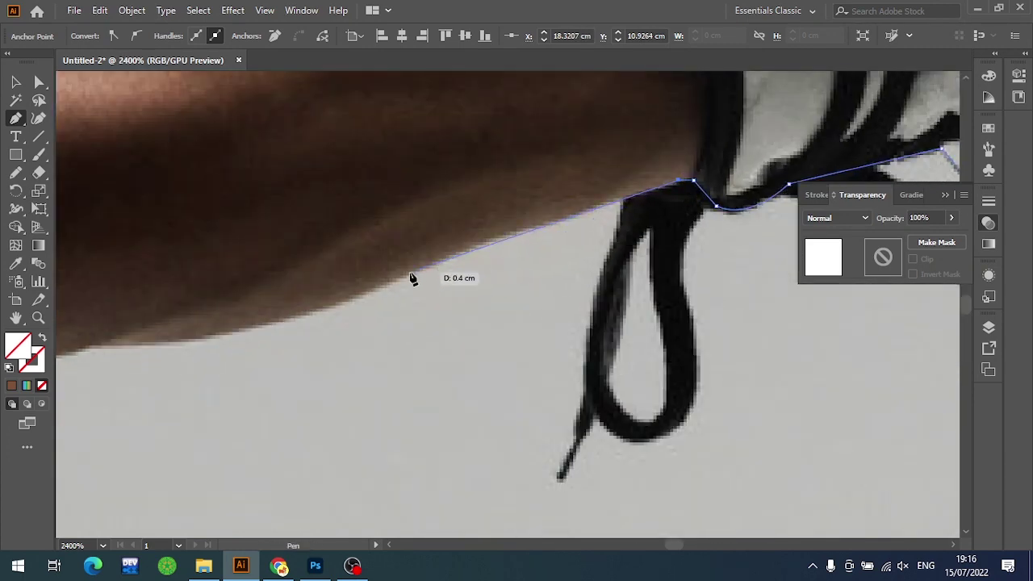
pyautogui.moveTo(410, 275)
pyautogui.mouseDown()
pyautogui.moveTo(372, 299)
pyautogui.moveTo(525, 321)
pyautogui.mouseUp()
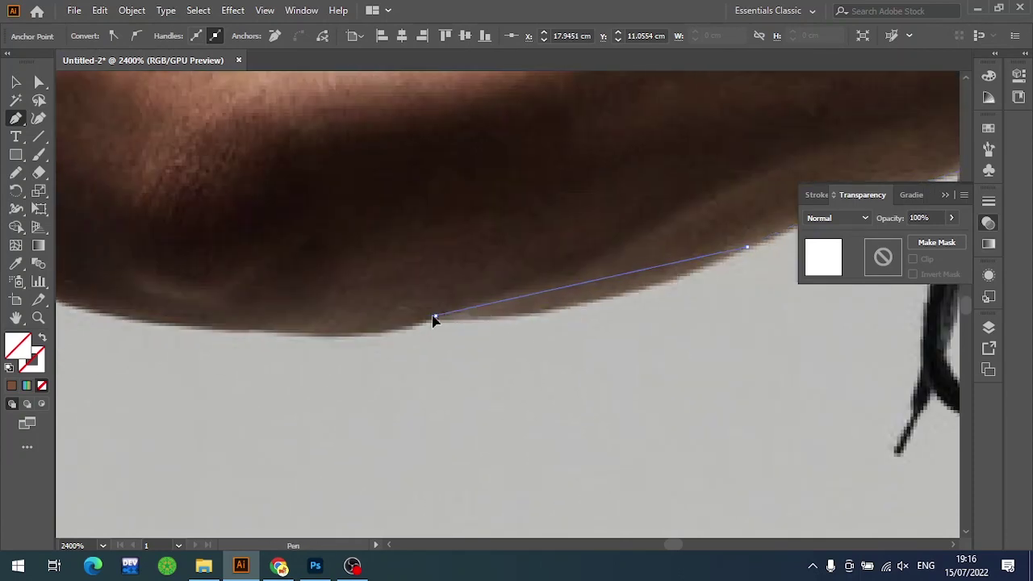
pyautogui.moveTo(434, 315)
pyautogui.mouseDown()
pyautogui.moveTo(307, 300)
pyautogui.moveTo(294, 312)
pyautogui.mouseUp()
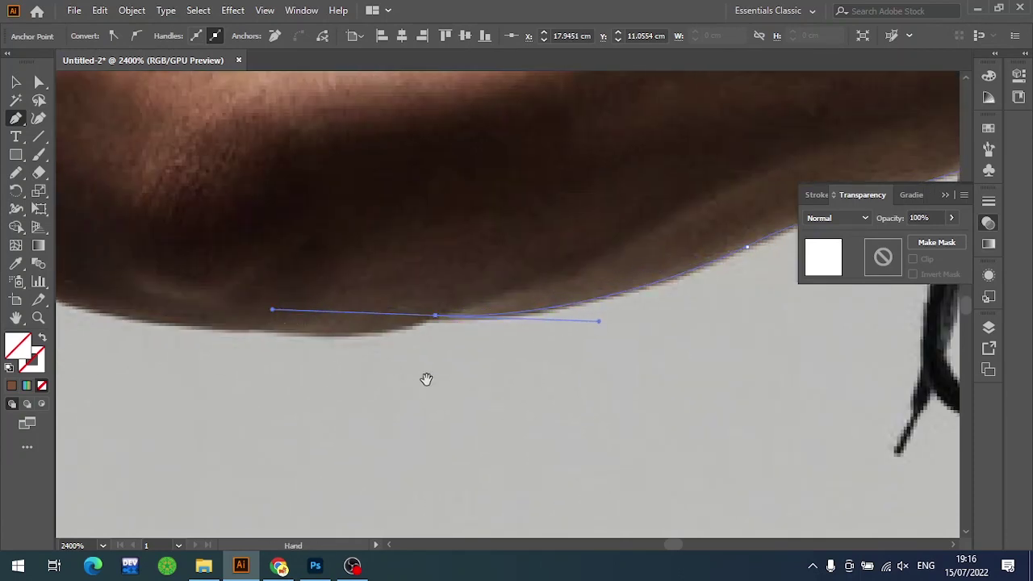
pyautogui.hscroll(-3, 427, 378)
pyautogui.moveTo(562, 320); pyautogui.dragTo(624, 378)
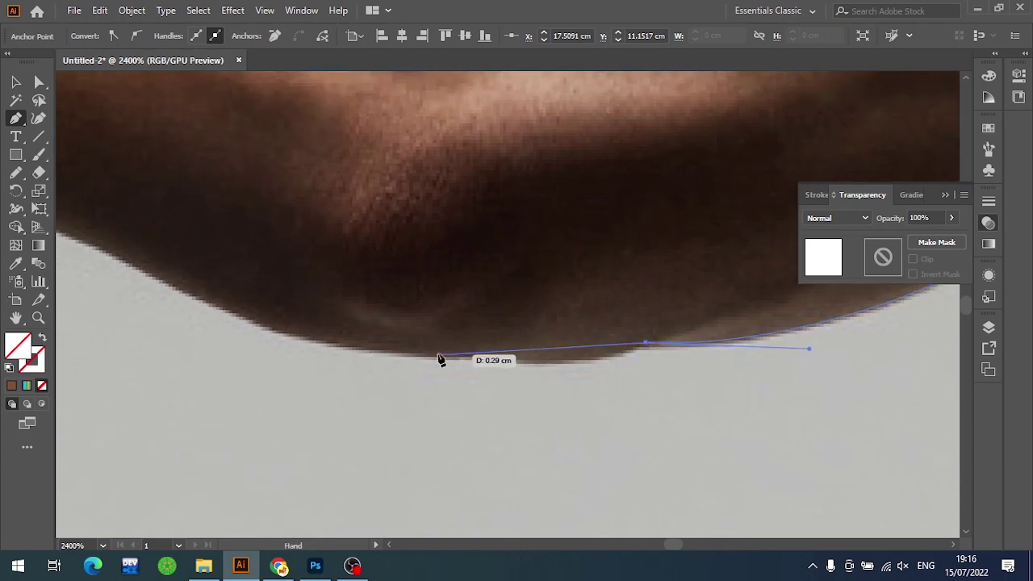
pyautogui.moveTo(422, 355)
pyautogui.mouseDown()
pyautogui.moveTo(295, 344)
pyautogui.moveTo(602, 391)
pyautogui.mouseUp()
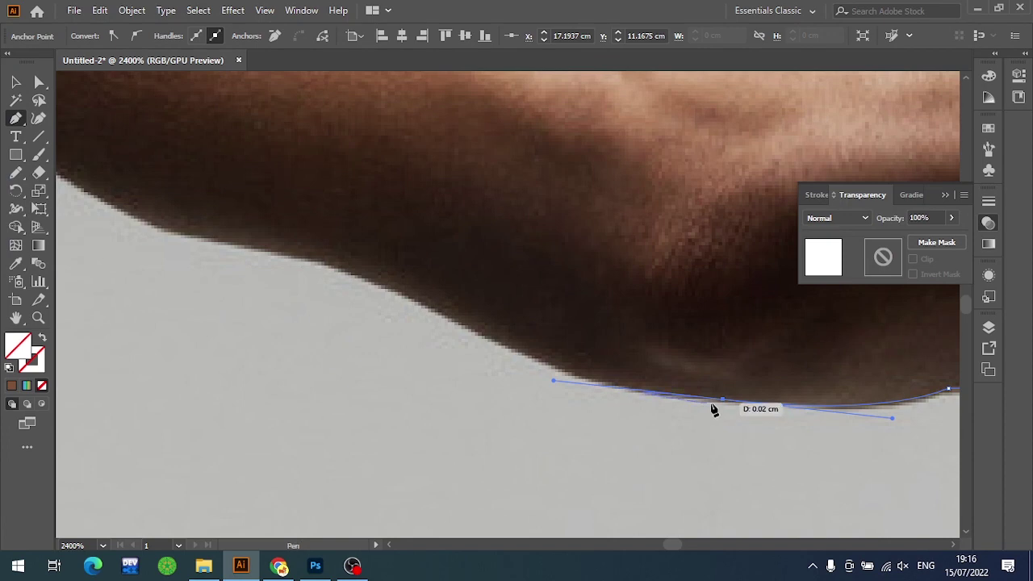
pyautogui.scroll(-5, 725, 405)
pyautogui.scroll(5, 564, 380)
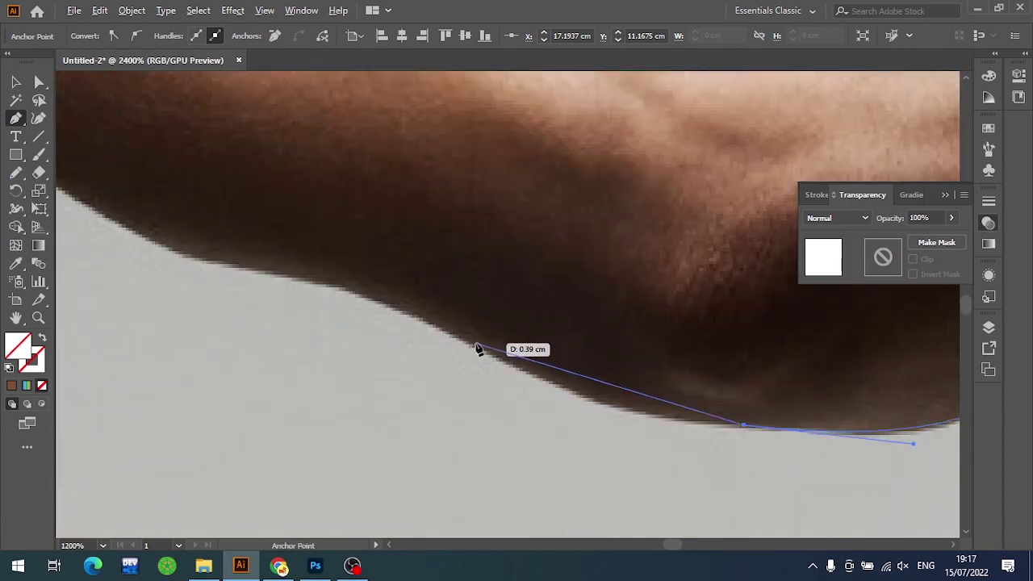
pyautogui.moveTo(468, 340); pyautogui.dragTo(335, 263)
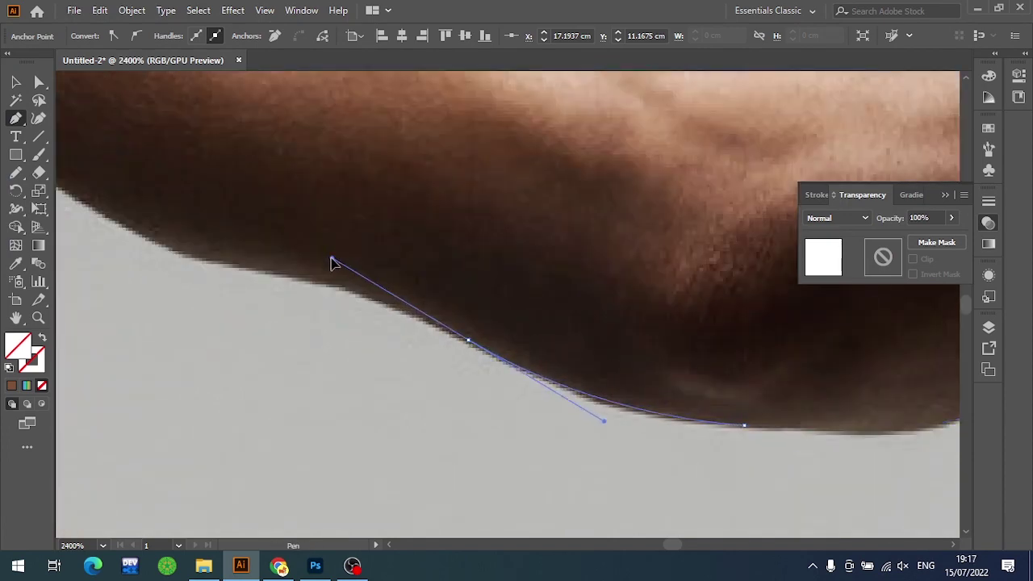
pyautogui.click(470, 341)
# Follow the underarm edge into the armpit, cutting handles at the corner
pyautogui.moveTo(412, 334); pyautogui.dragTo(872, 402)
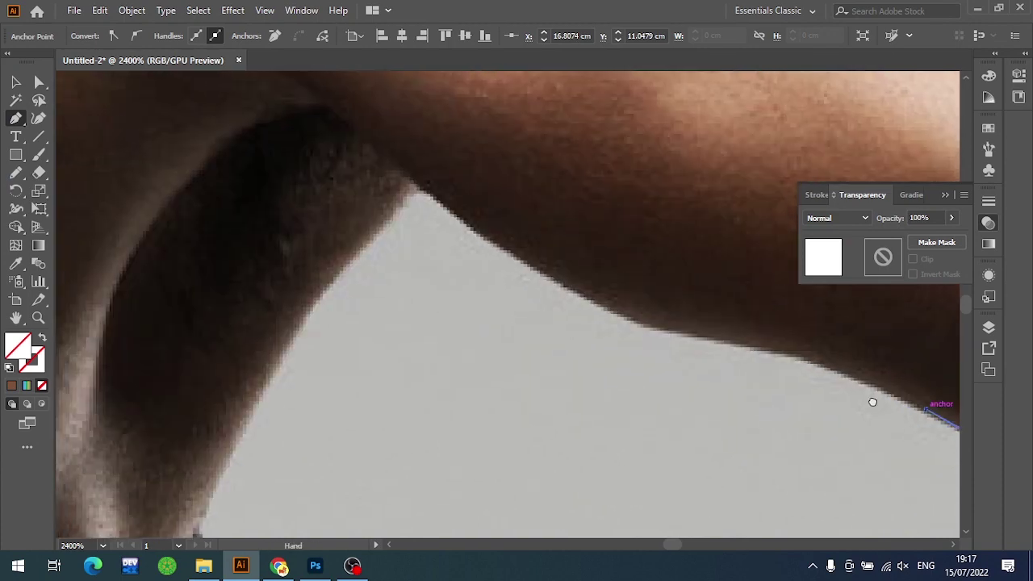
pyautogui.moveTo(800, 390); pyautogui.dragTo(727, 380)
pyautogui.moveTo(583, 320); pyautogui.dragTo(420, 314)
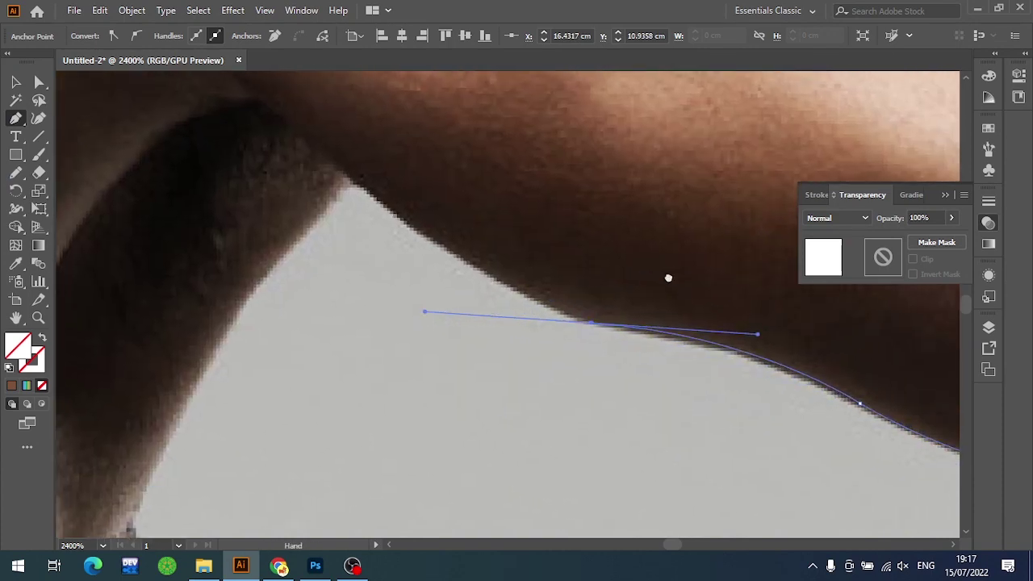
pyautogui.moveTo(669, 277); pyautogui.dragTo(798, 336)
pyautogui.click(710, 378)
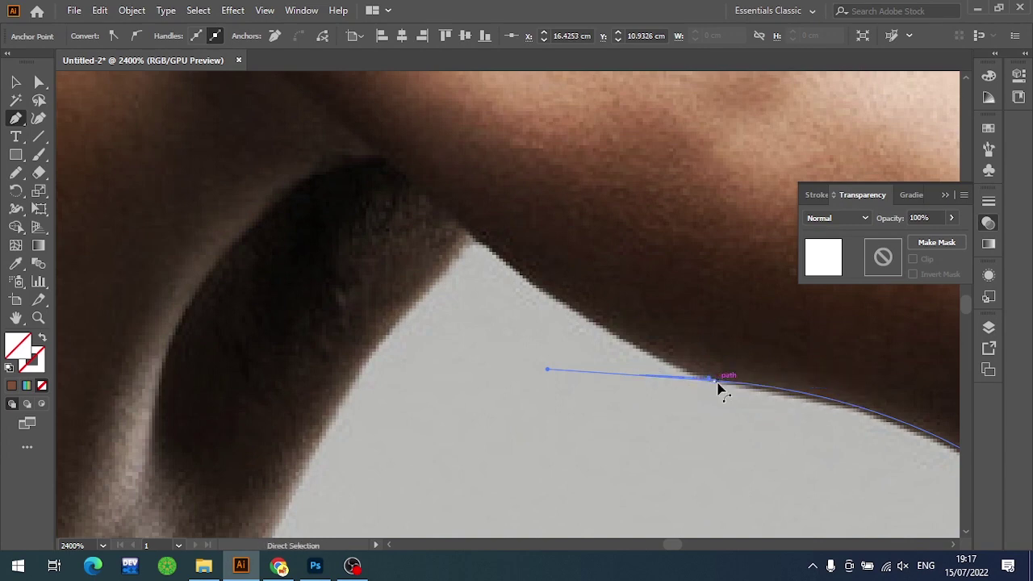
pyautogui.click(713, 380)
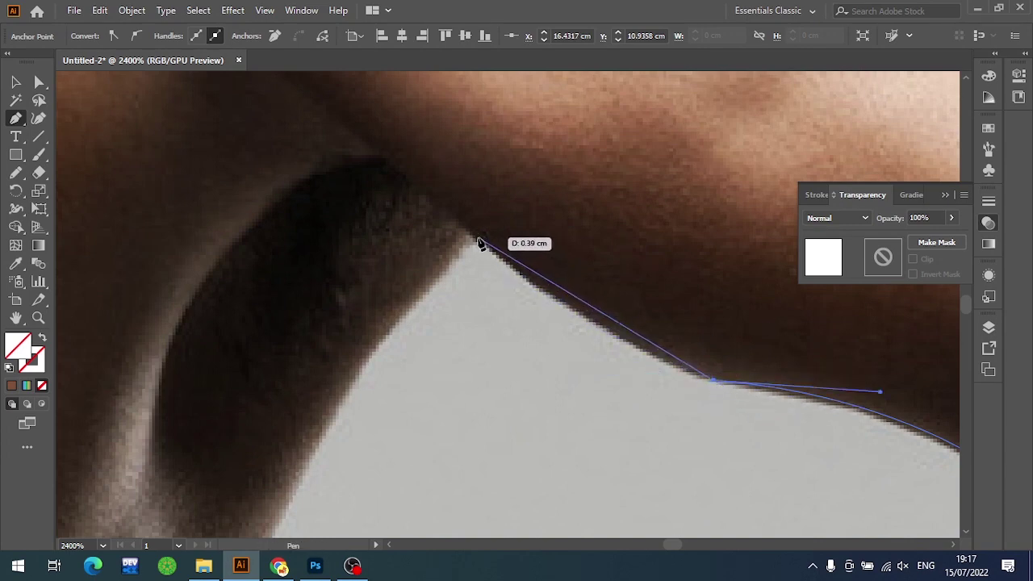
pyautogui.moveTo(478, 240); pyautogui.dragTo(392, 162)
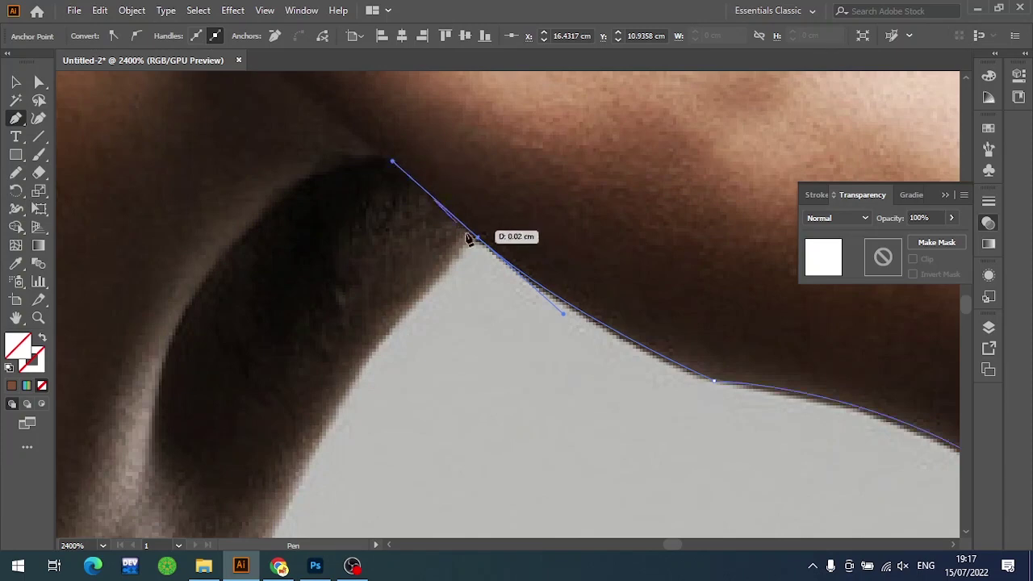
pyautogui.hotkey('ctrl', '-')
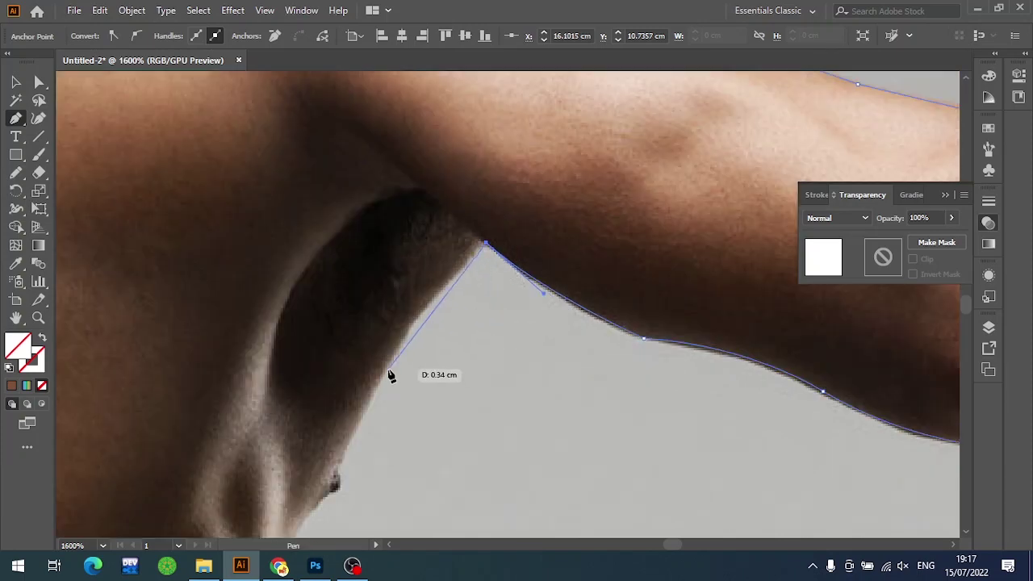
# Run the outline down the side of the chest and ribs to the photo's bottom edge
pyautogui.moveTo(384, 373); pyautogui.dragTo(382, 398)
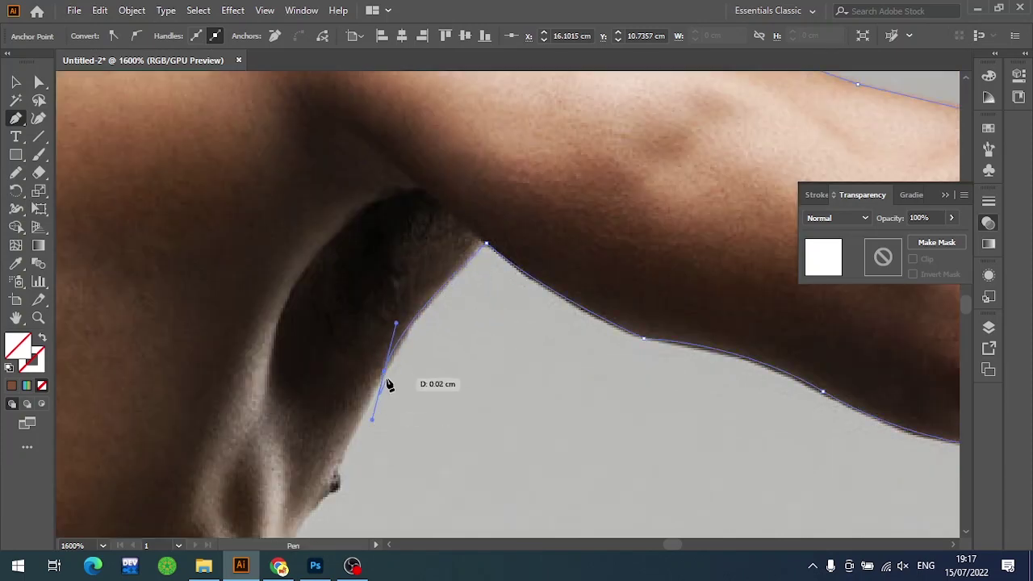
pyautogui.moveTo(436, 455); pyautogui.dragTo(512, 323)
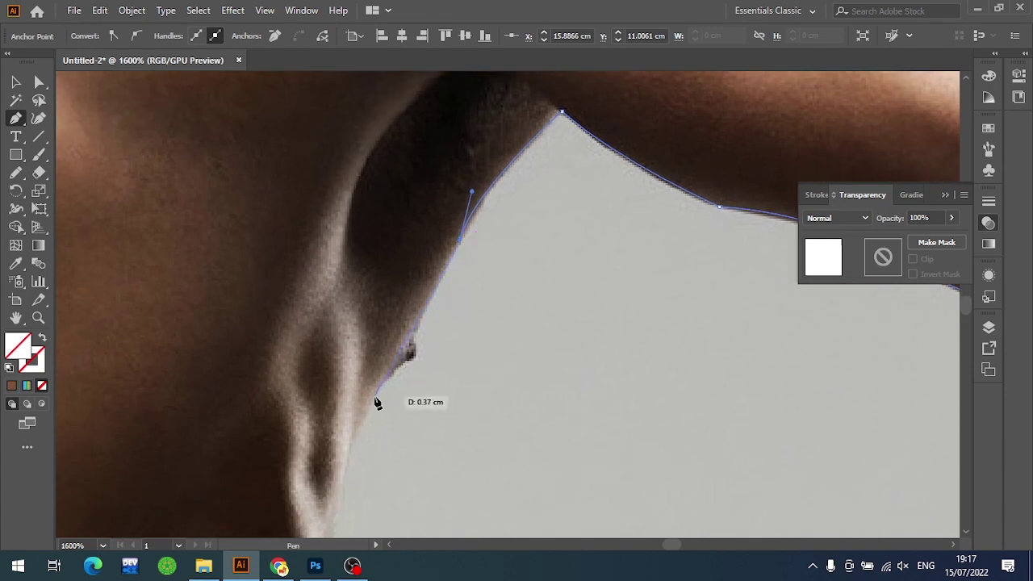
pyautogui.moveTo(392, 438); pyautogui.dragTo(501, 249)
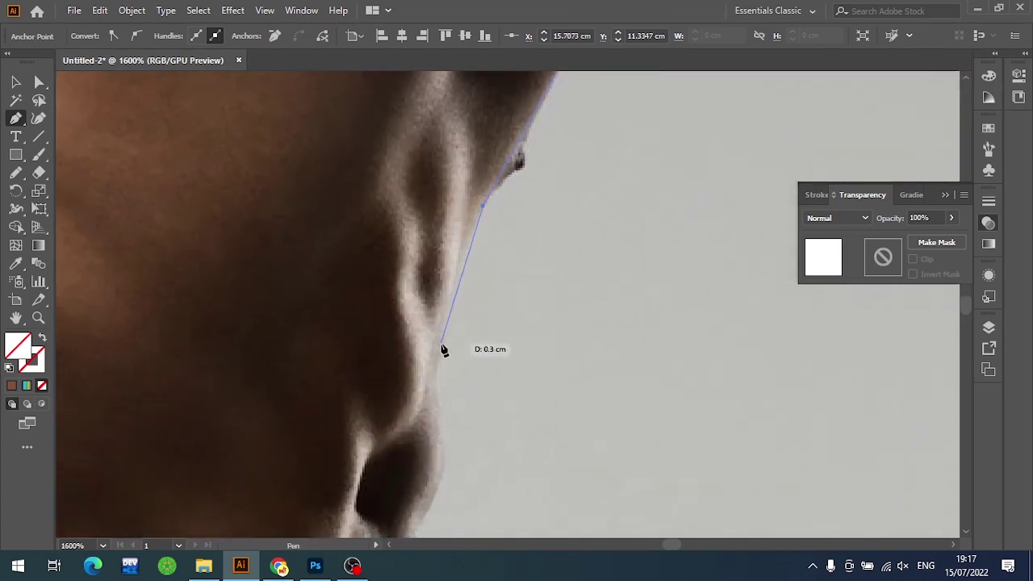
pyautogui.moveTo(442, 345); pyautogui.dragTo(441, 370)
pyautogui.moveTo(477, 425)
pyautogui.mouseDown()
pyautogui.moveTo(510, 284)
pyautogui.moveTo(490, 322)
pyautogui.moveTo(493, 346)
pyautogui.mouseUp()
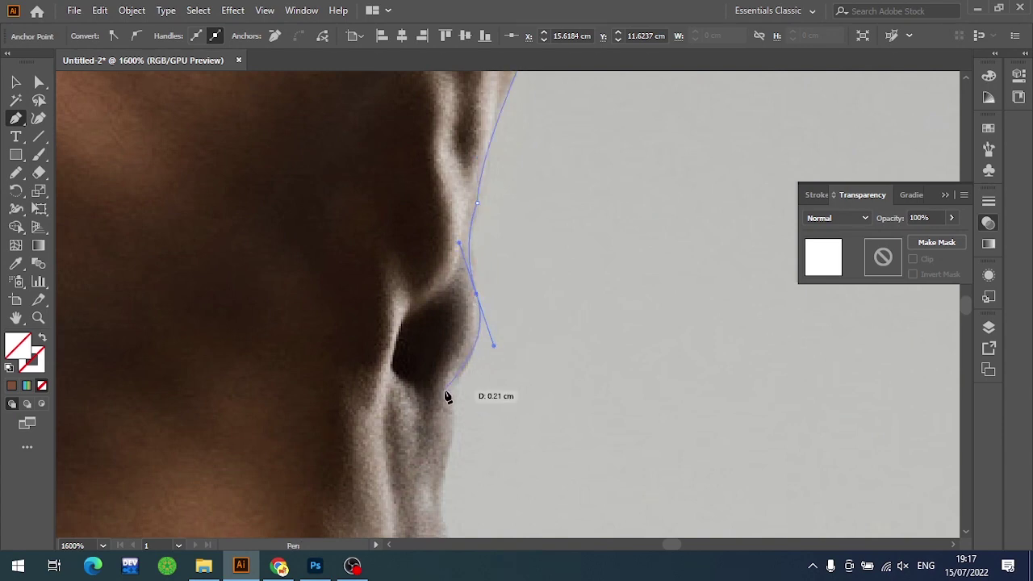
pyautogui.moveTo(452, 397); pyautogui.dragTo(496, 243)
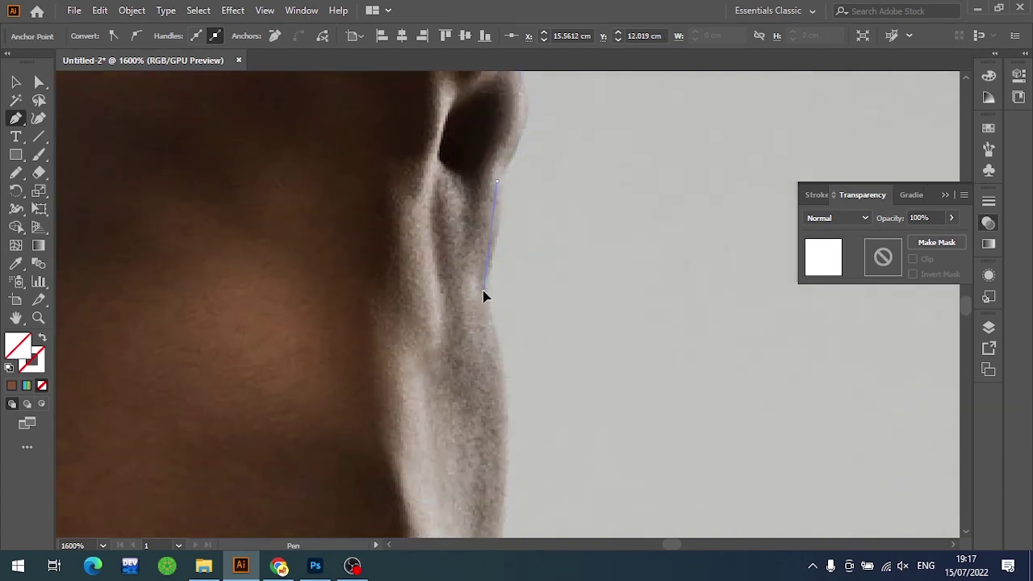
pyautogui.scroll(-3, 526, 309)
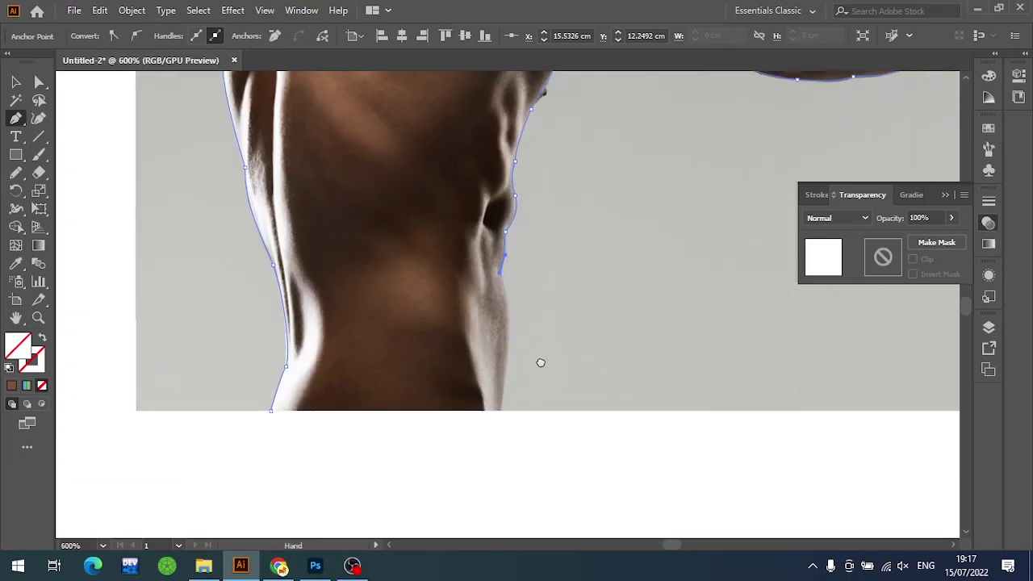
pyautogui.moveTo(496, 387); pyautogui.dragTo(481, 433)
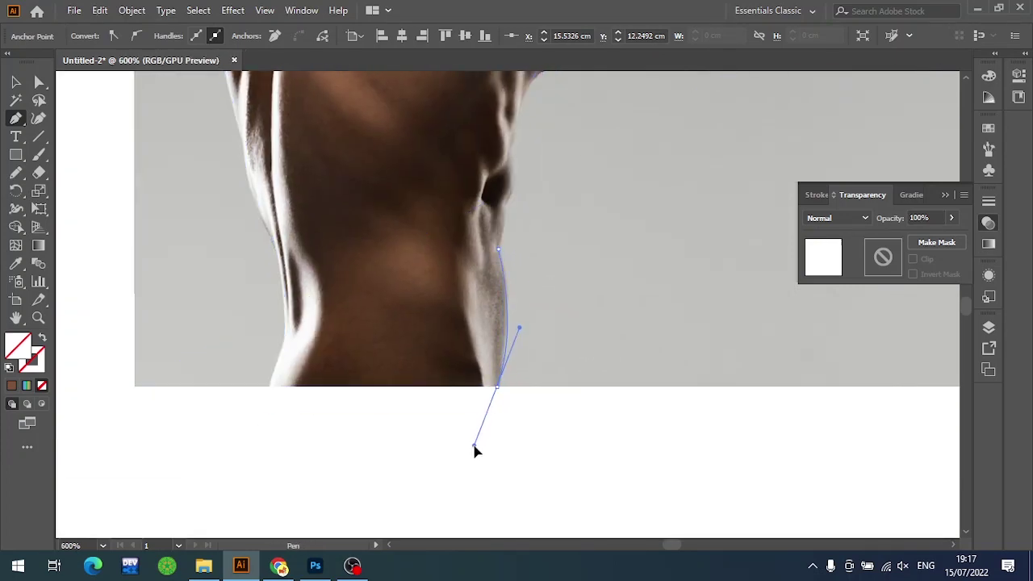
pyautogui.click(497, 386)
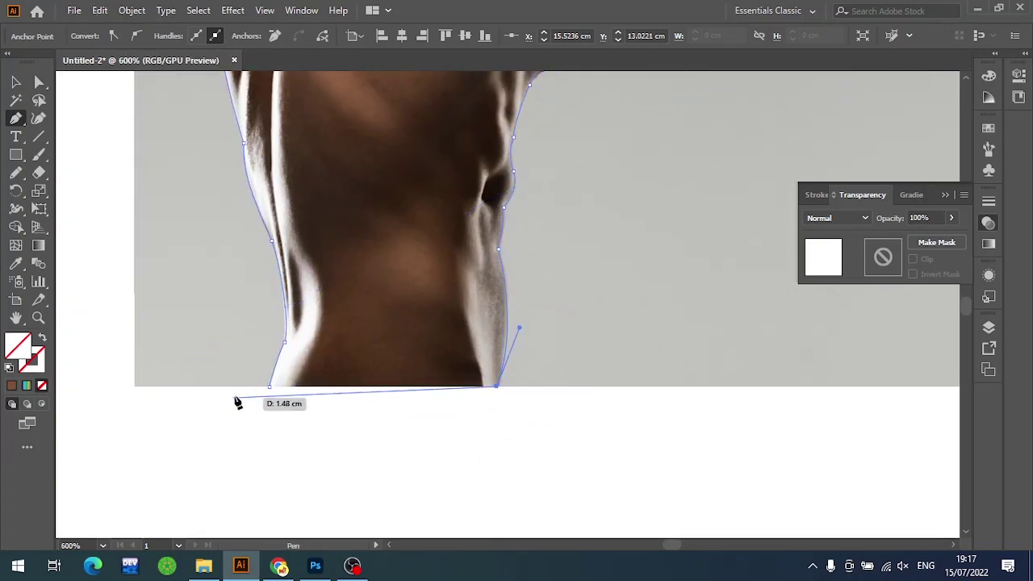
# Close the boxer outline, fill it blue, and attempt a select-all clipping mask
pyautogui.click(269, 387)
pyautogui.click(981, 121)
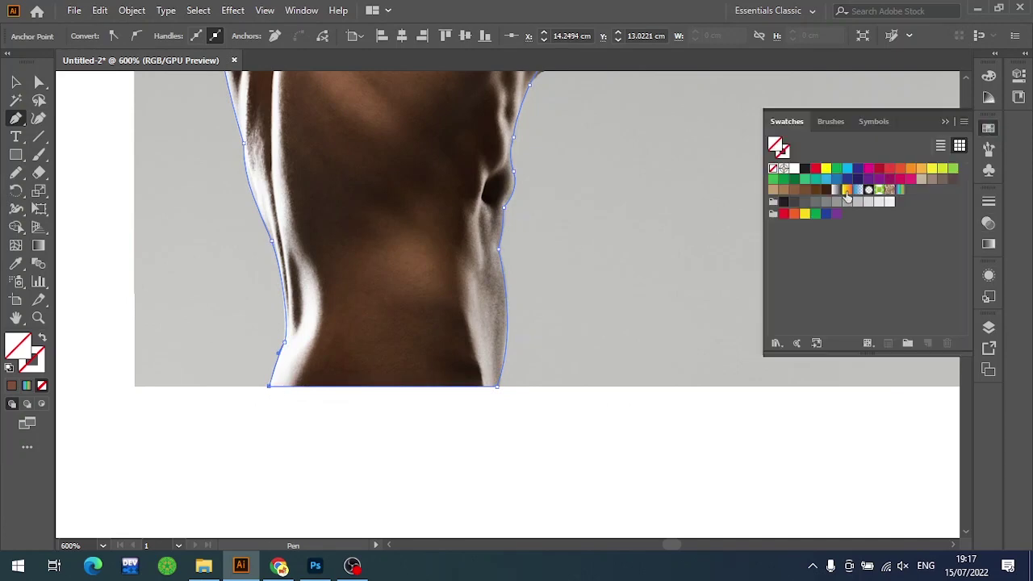
pyautogui.click(836, 180)
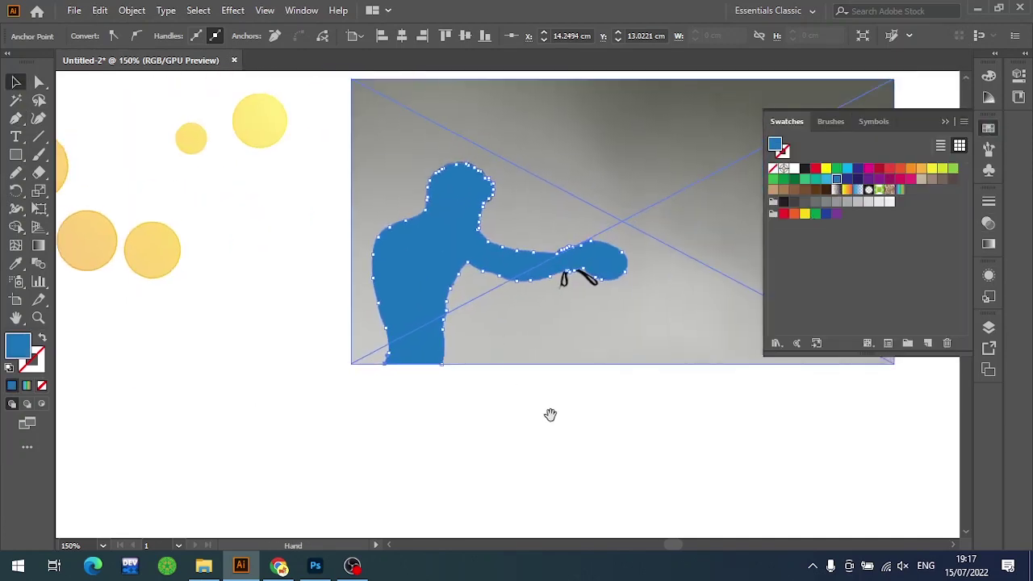
pyautogui.hotkey('ctrl', 'a')
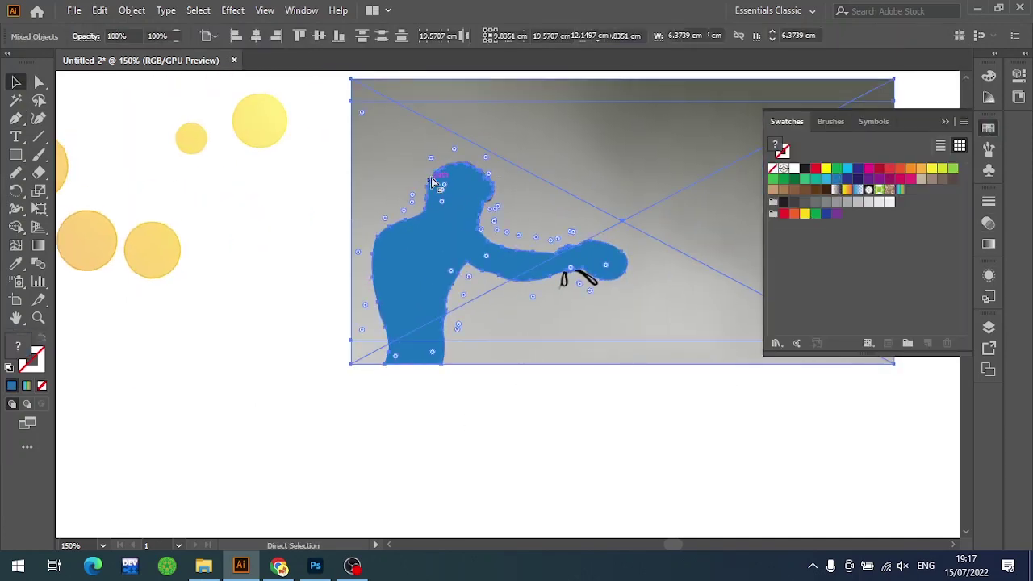
pyautogui.hotkey('ctrl', '7')
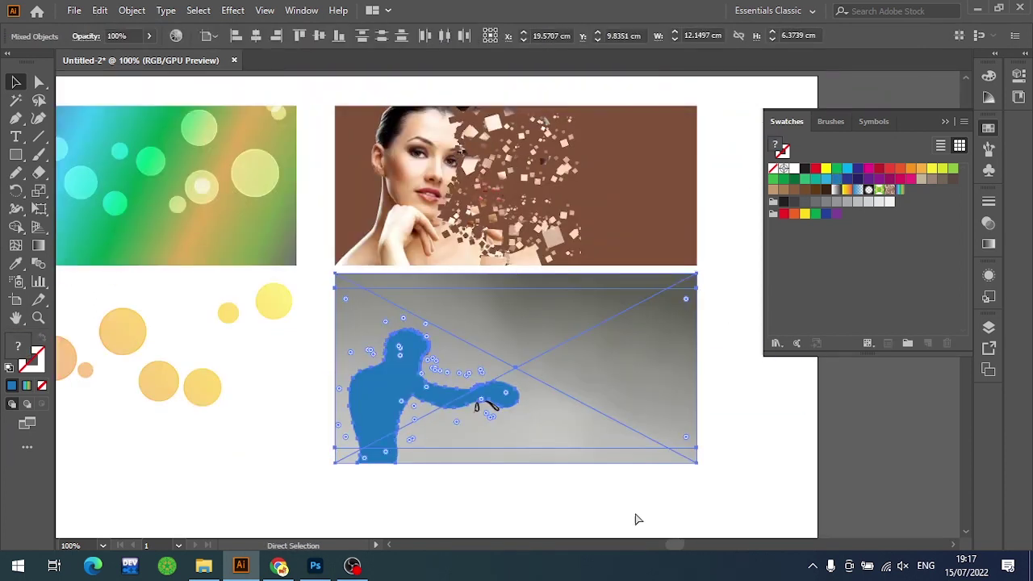
pyautogui.press('Delete')
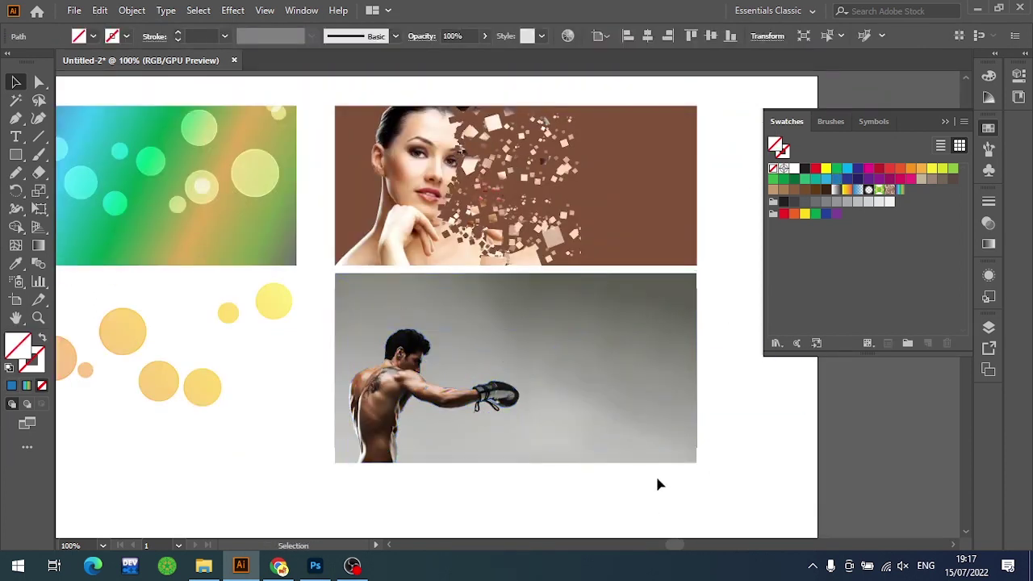
# Clip the boxer photo to his outline with Ctrl+7
pyautogui.click(432, 411)
pyautogui.keyDown('shift'); pyautogui.click(436, 402); pyautogui.keyUp('shift')
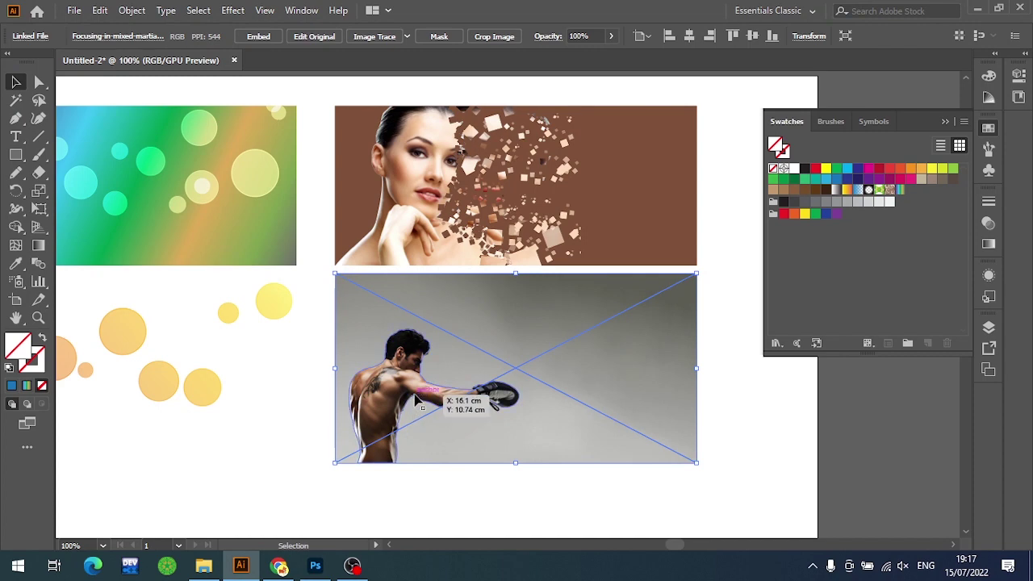
pyautogui.hotkey('ctrl', '7')
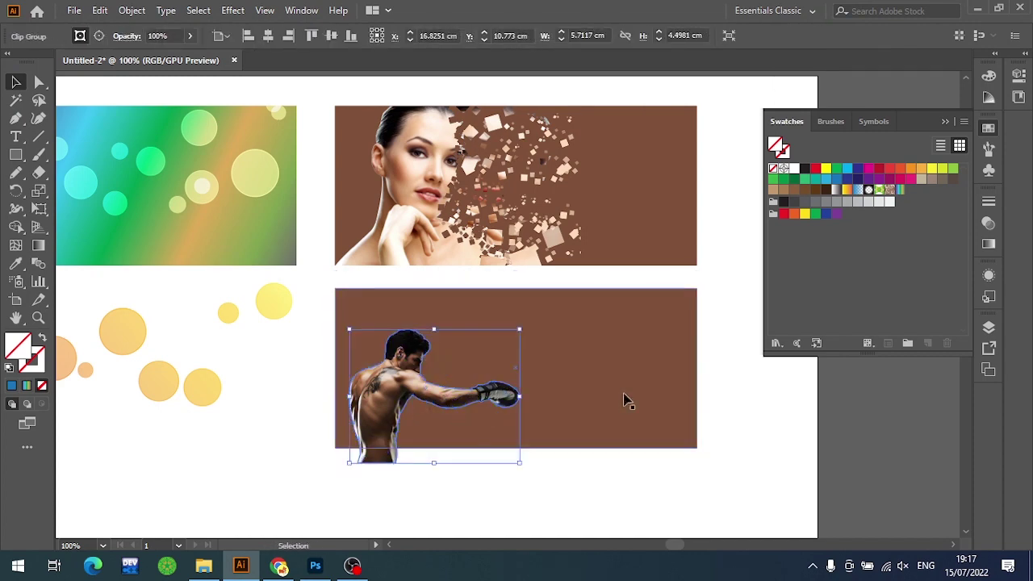
pyautogui.click(702, 416)
# Move the cut-out boxer lower in the brown banner and enlarge him slightly
pyautogui.moveTo(568, 461); pyautogui.dragTo(601, 445)
pyautogui.click(431, 386)
pyautogui.moveTo(432, 386)
pyautogui.mouseDown()
pyautogui.moveTo(440, 371)
pyautogui.moveTo(438, 396)
pyautogui.mouseUp()
pyautogui.scroll(2, 440, 371)
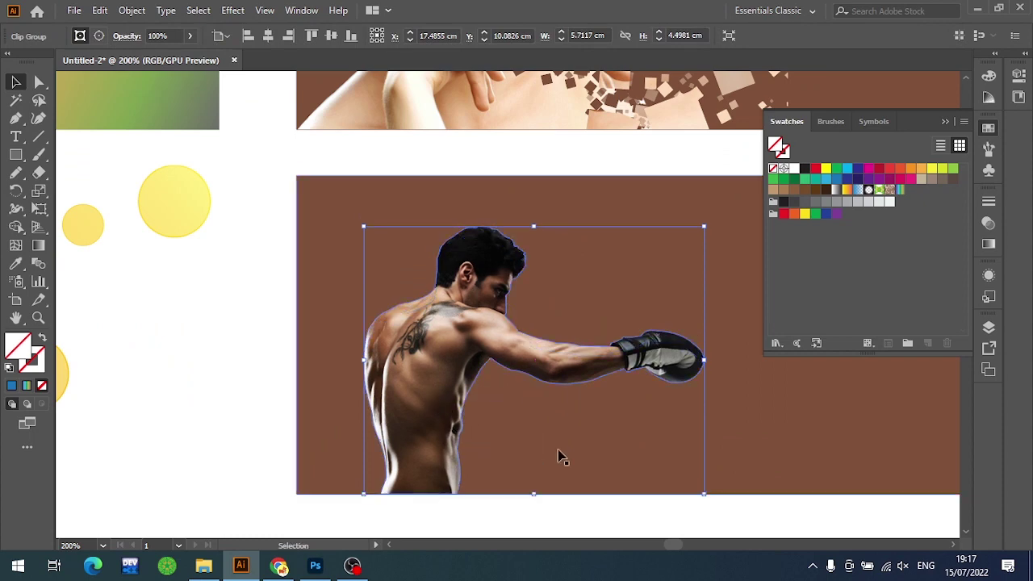
pyautogui.hscroll(3, 565, 364)
pyautogui.hscroll(2, 595, 251)
pyautogui.moveTo(590, 220); pyautogui.dragTo(618, 201)
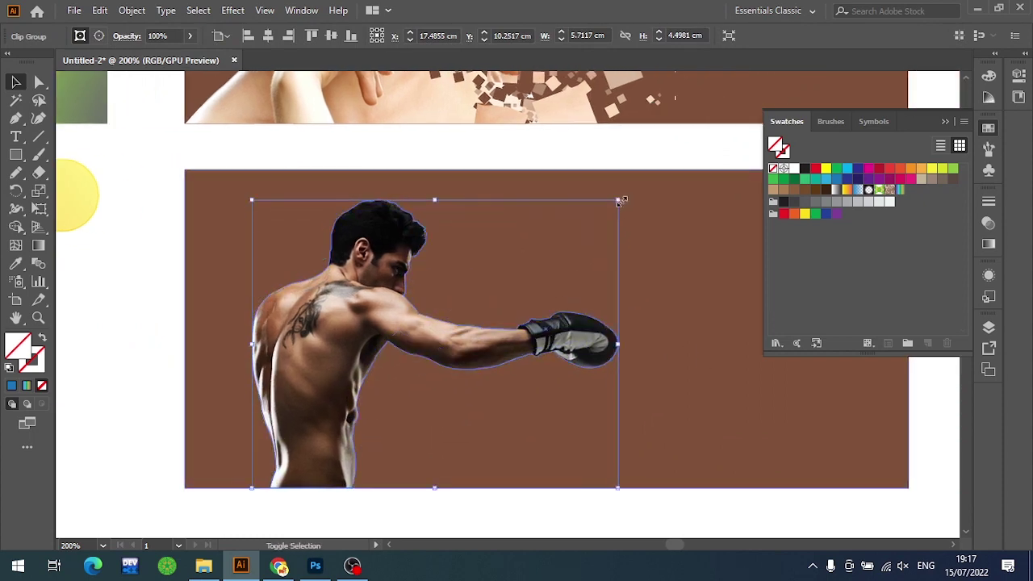
pyautogui.scroll(-2, 516, 306)
pyautogui.moveTo(524, 476); pyautogui.dragTo(495, 418)
pyautogui.click(459, 428)
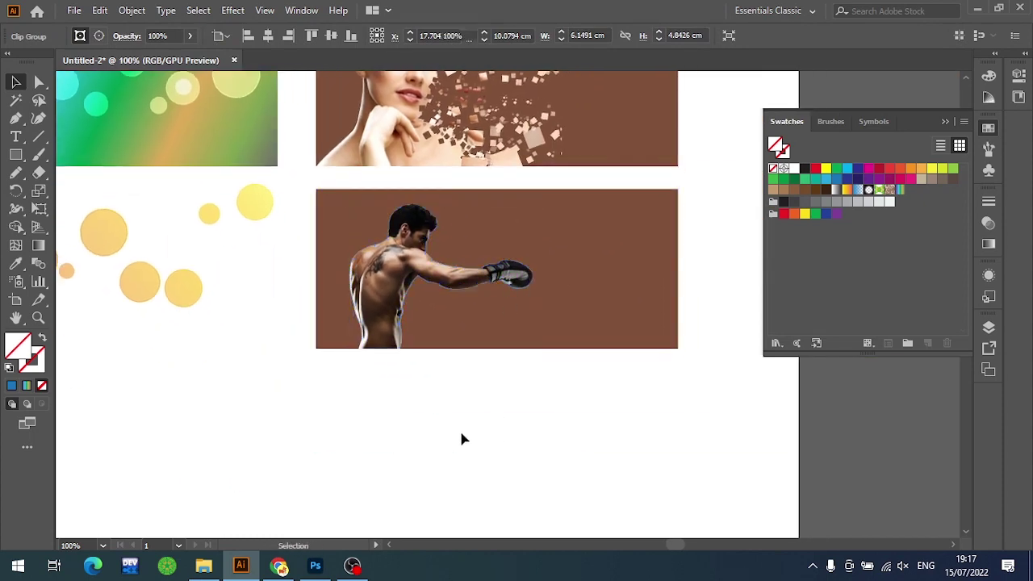
# Draw a three-sided polygon, about 4.03 × 3.49 cm, below the yellow circles
pyautogui.click(15, 162)
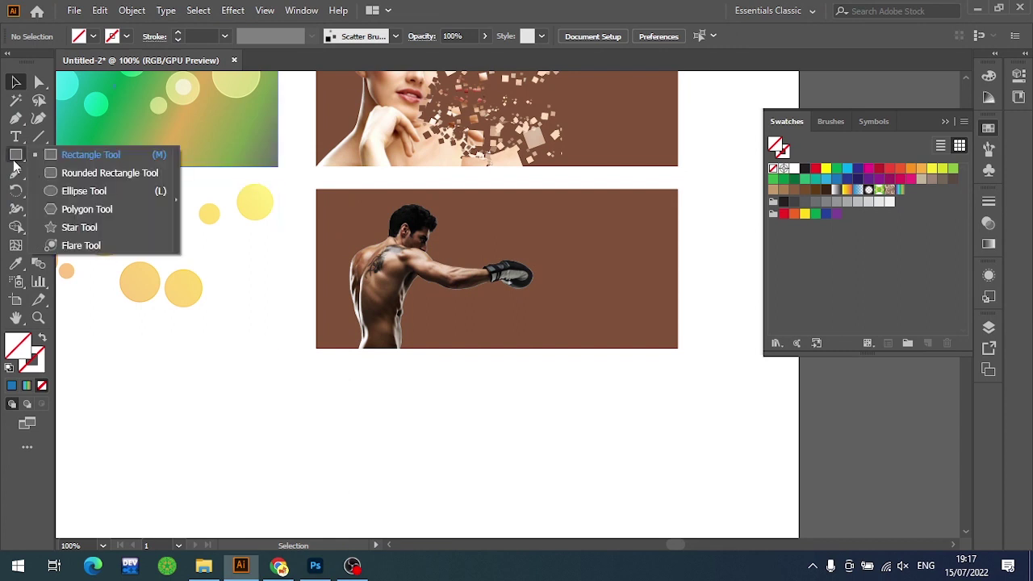
pyautogui.click(81, 210)
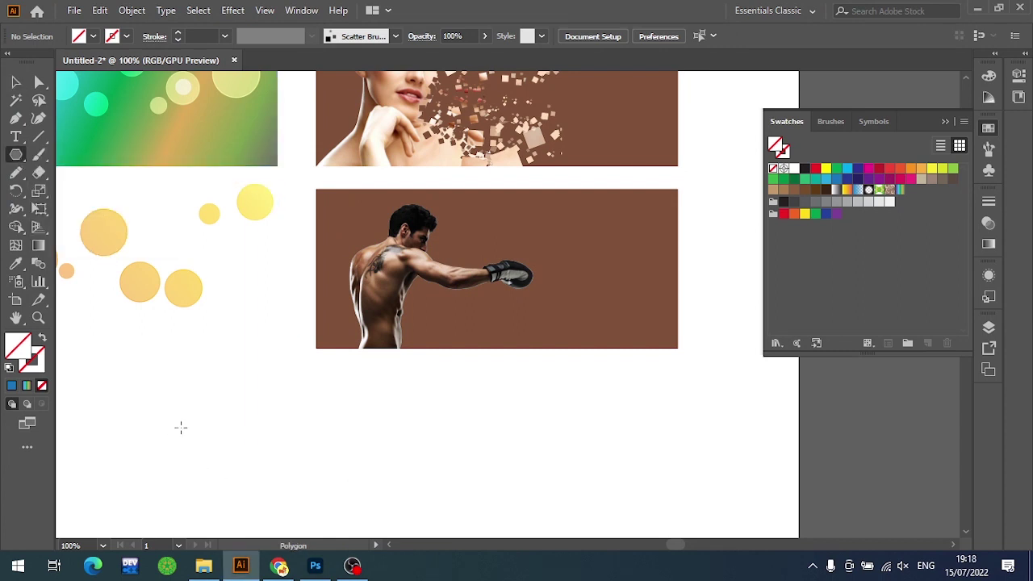
pyautogui.moveTo(188, 412)
pyautogui.mouseDown()
pyautogui.moveTo(238, 417)
pyautogui.moveTo(281, 404)
pyautogui.moveTo(247, 388)
pyautogui.moveTo(272, 428)
pyautogui.moveTo(209, 412)
pyautogui.moveTo(185, 346)
pyautogui.moveTo(358, 404)
pyautogui.moveTo(277, 398)
pyautogui.moveTo(249, 382)
pyautogui.mouseUp()
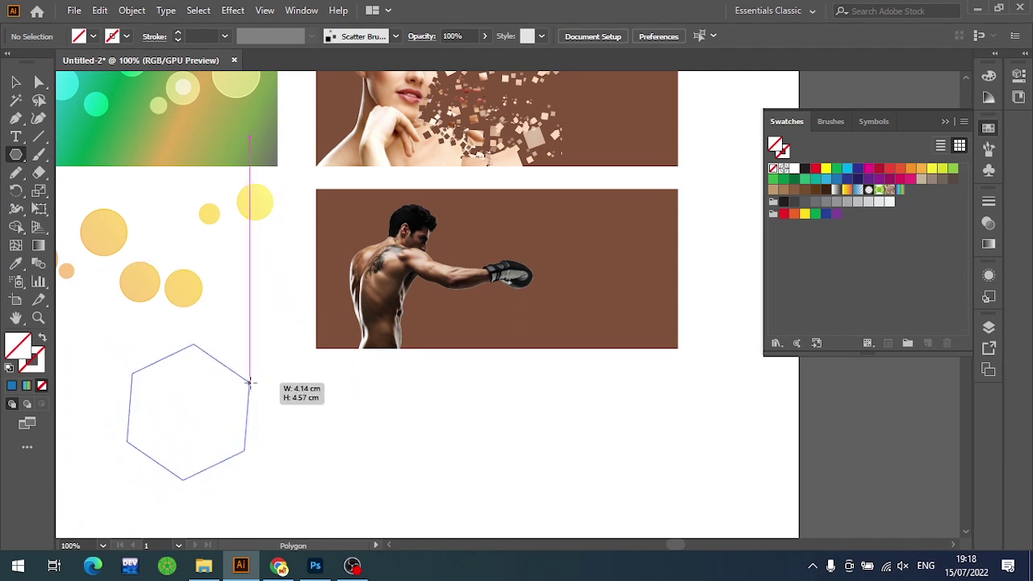
pyautogui.press('Down')
pyautogui.press('Down')
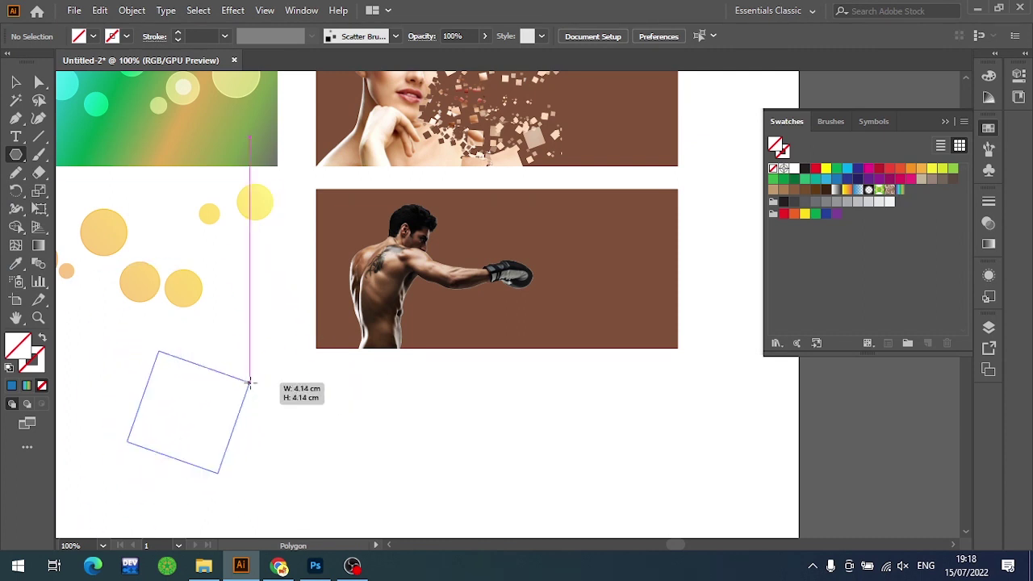
pyautogui.press('Down')
pyautogui.moveTo(249, 382)
pyautogui.mouseDown()
pyautogui.moveTo(240, 390)
pyautogui.moveTo(202, 364)
pyautogui.moveTo(258, 380)
pyautogui.moveTo(244, 368)
pyautogui.moveTo(256, 372)
pyautogui.moveTo(253, 418)
pyautogui.mouseUp()
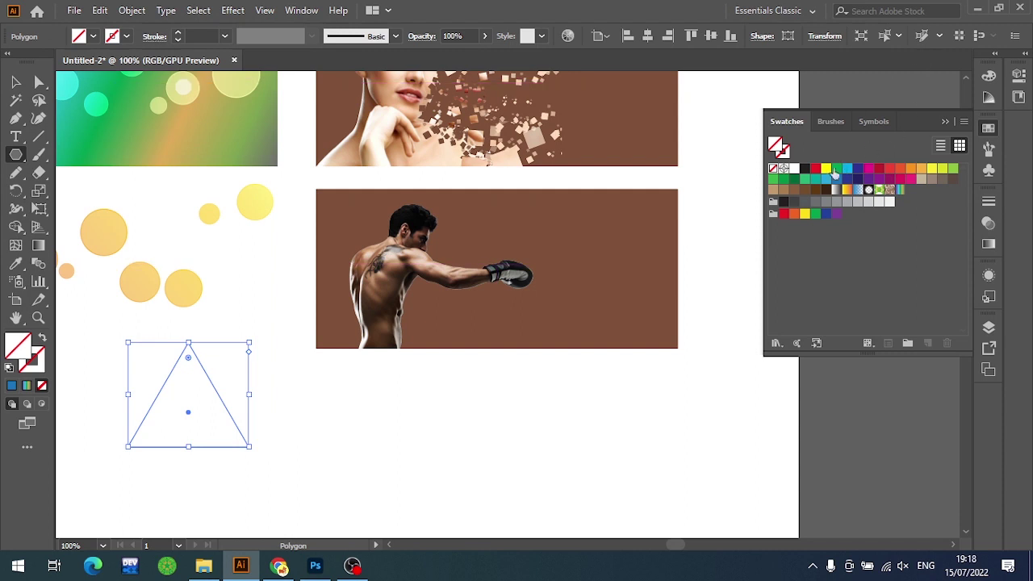
# Fill the triangle dark grey and make a smaller inner copy of it
pyautogui.click(794, 202)
pyautogui.press('v')
pyautogui.scroll(2, 339, 429)
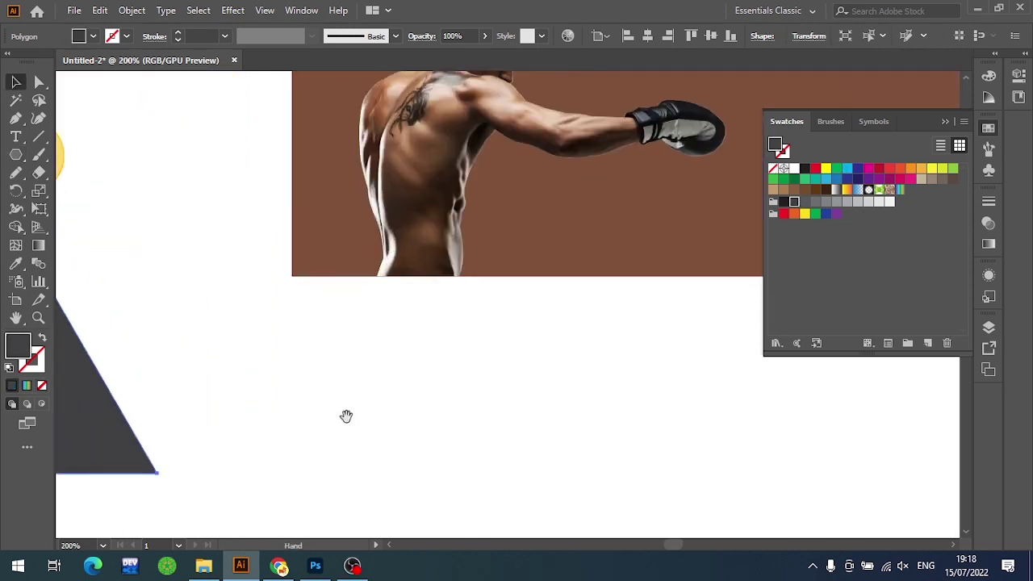
pyautogui.moveTo(345, 415)
pyautogui.mouseDown()
pyautogui.moveTo(835, 339)
pyautogui.moveTo(618, 337)
pyautogui.mouseUp()
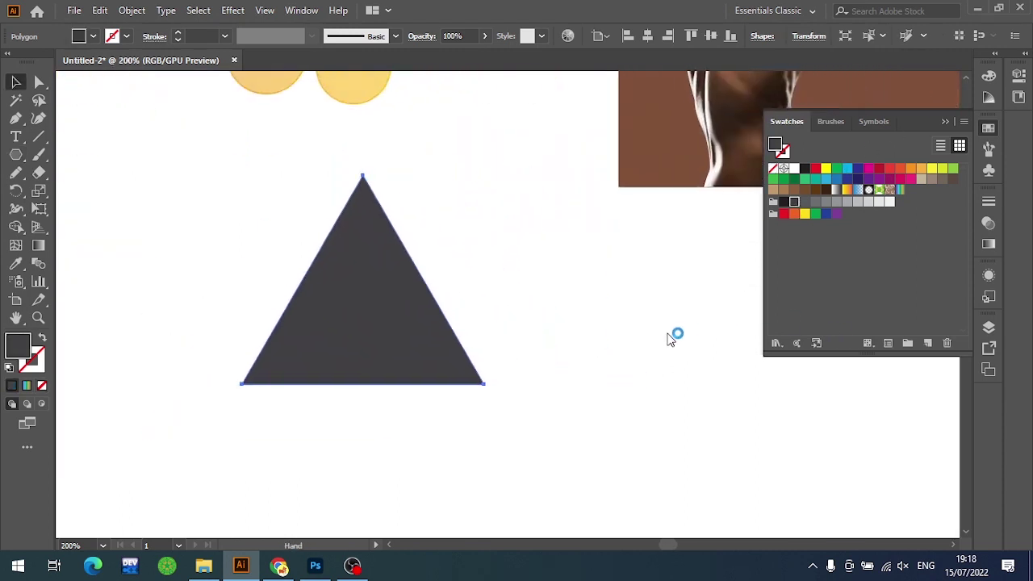
pyautogui.click(355, 305)
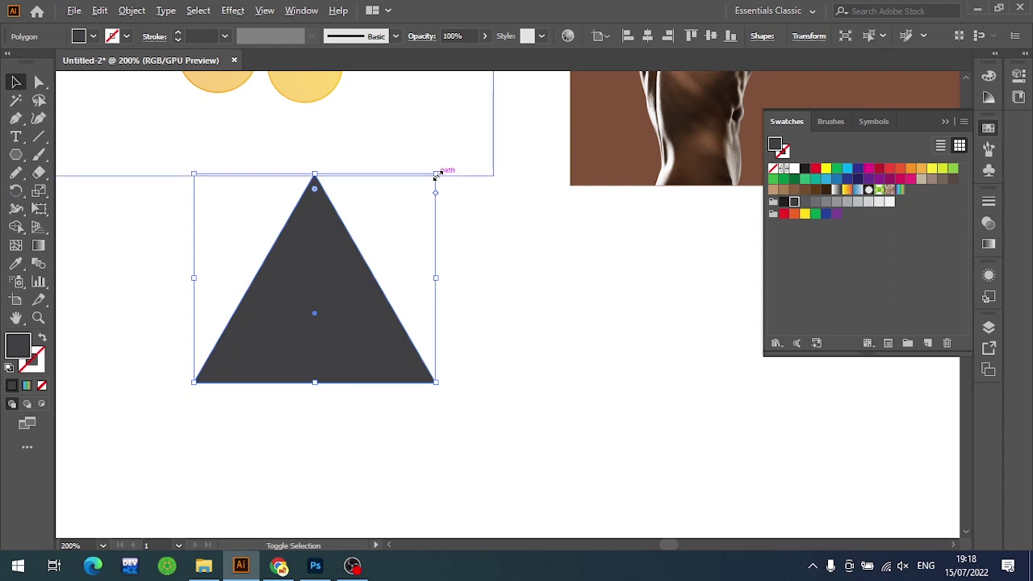
pyautogui.moveTo(436, 174); pyautogui.dragTo(407, 194)
# Remove the inner triangle region with Shape Builder to leave a hollow frame
pyautogui.moveTo(519, 482); pyautogui.dragTo(185, 265)
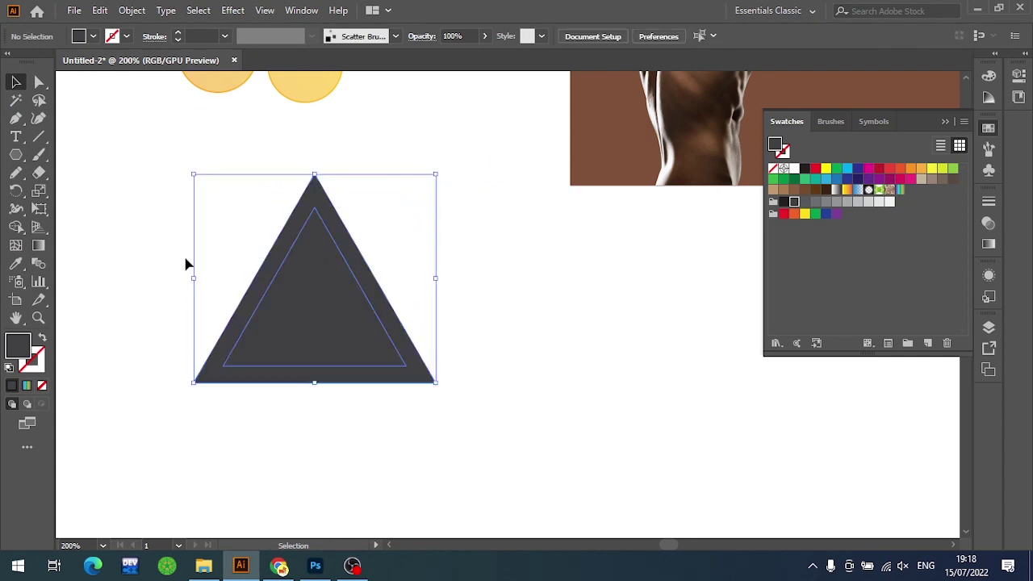
pyautogui.hotkey('shift', 'm')
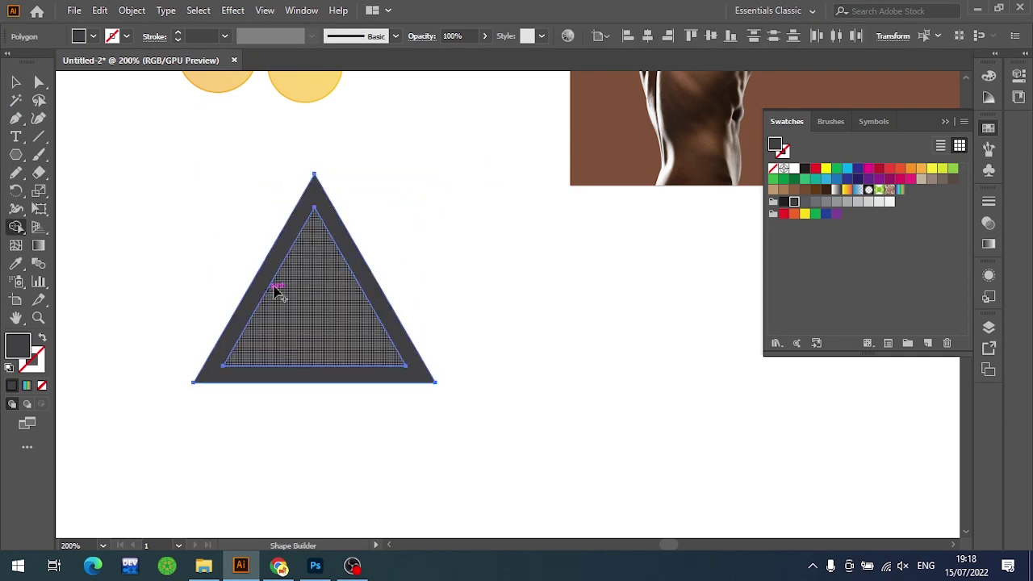
pyautogui.keyDown('alt'); pyautogui.click(316, 350); pyautogui.keyUp('alt')
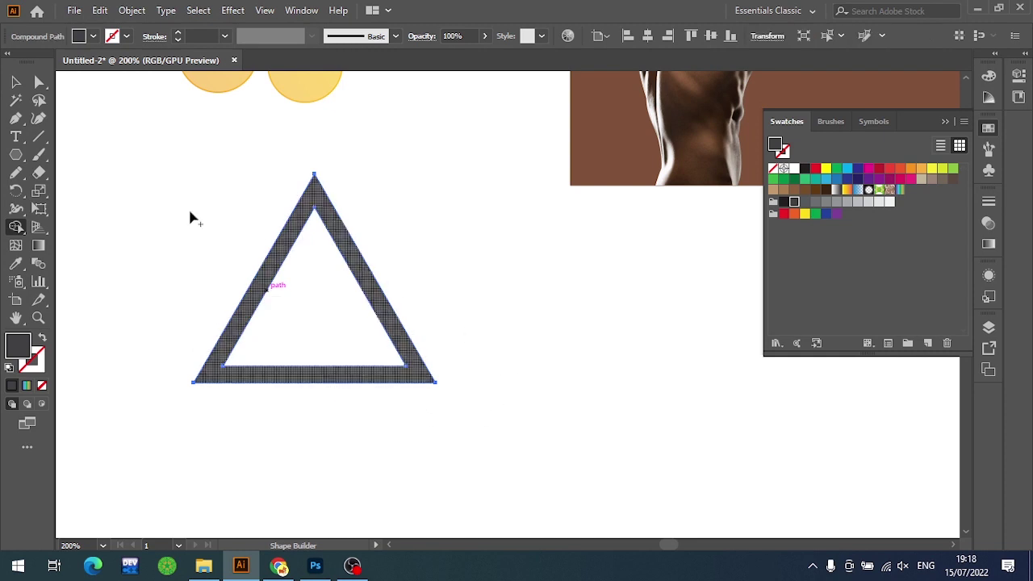
pyautogui.press('v')
pyautogui.click(531, 349)
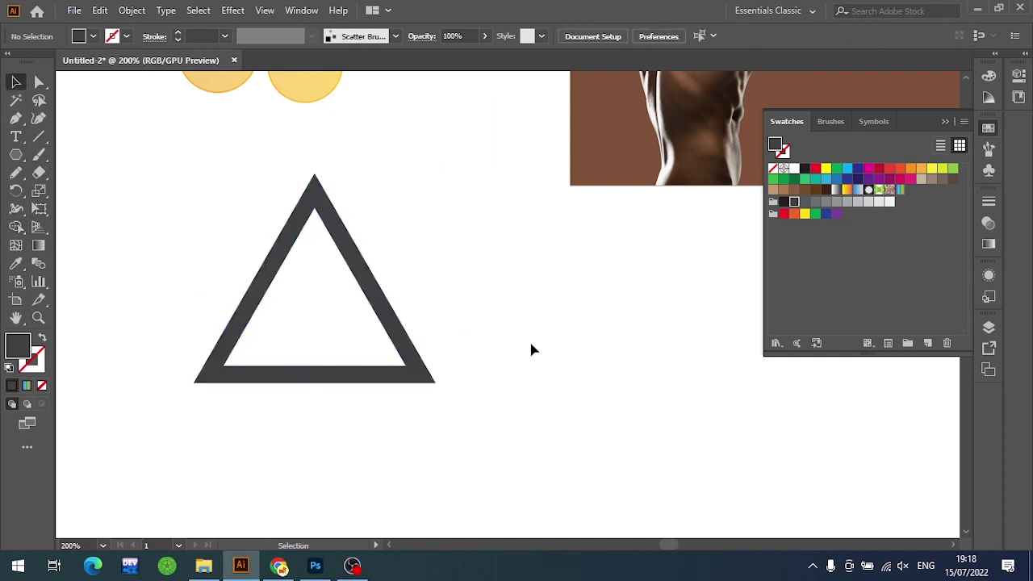
# Fill the hollow triangular frame with very light grey
pyautogui.click(399, 335)
pyautogui.click(886, 203)
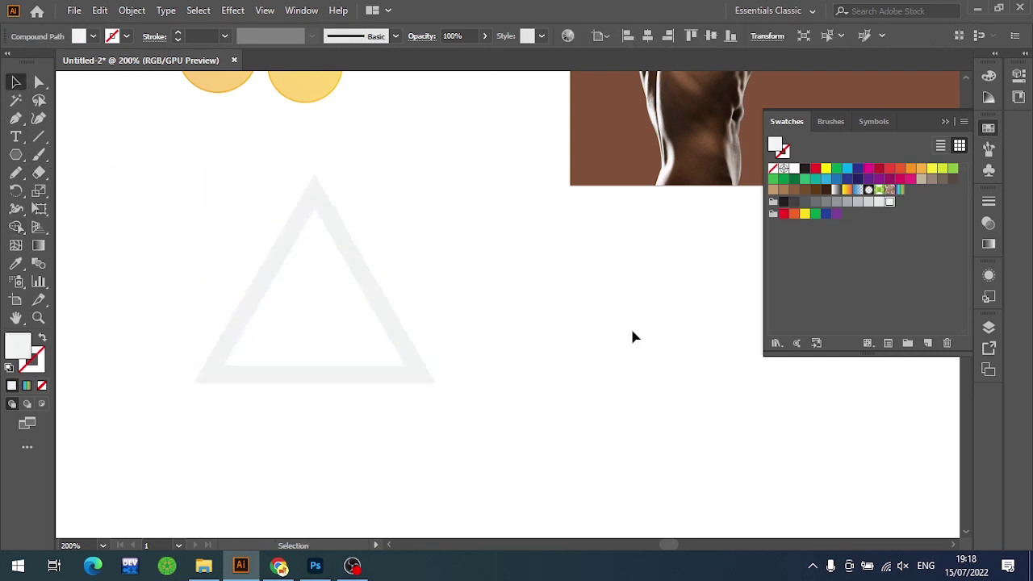
pyautogui.click(630, 326)
pyautogui.scroll(-2, 630, 326)
pyautogui.click(496, 308)
pyautogui.scroll(3, 570, 359)
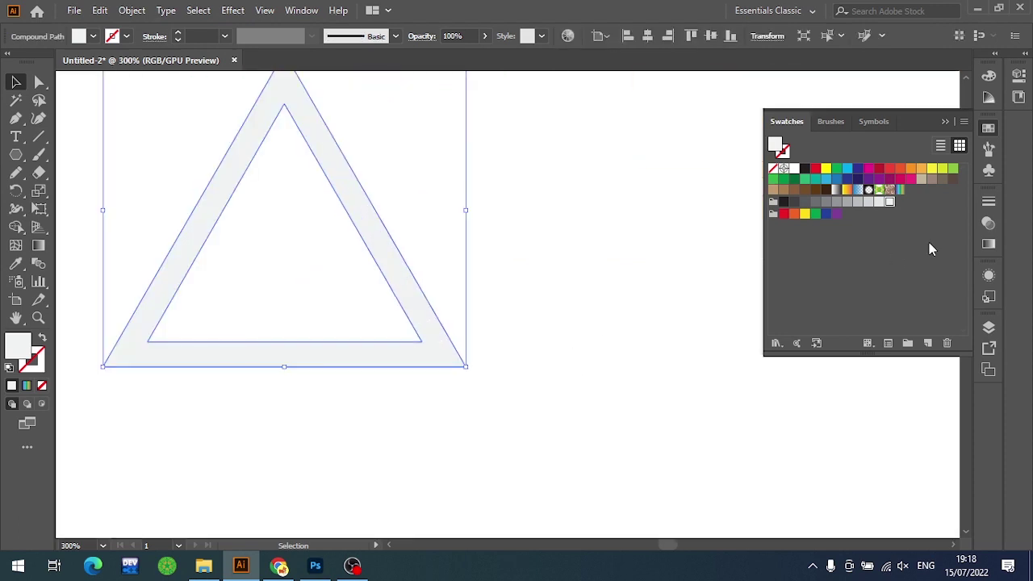
pyautogui.scroll(-1, 487, 263)
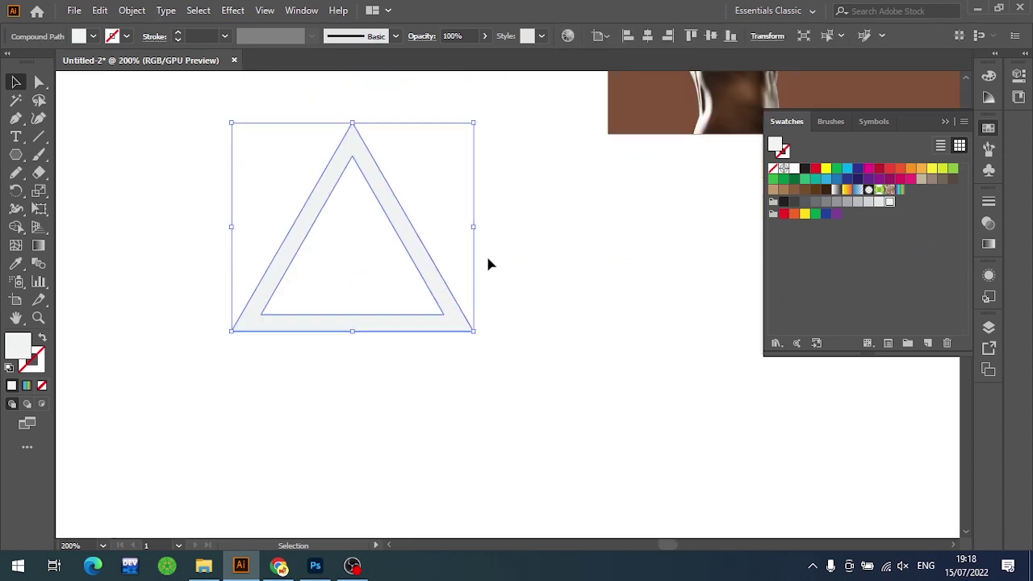
pyautogui.moveTo(521, 233); pyautogui.dragTo(526, 260)
pyautogui.click(232, 9)
pyautogui.moveTo(246, 97)
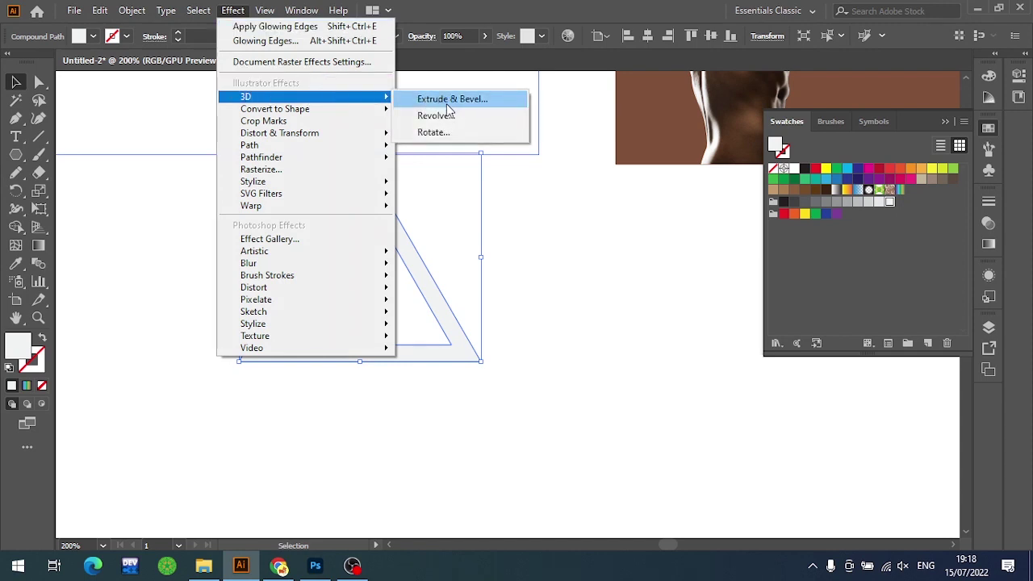
# Preview Extrude & Bevel on the triangle, cancel, then reopen it with preview on
pyautogui.click(448, 99)
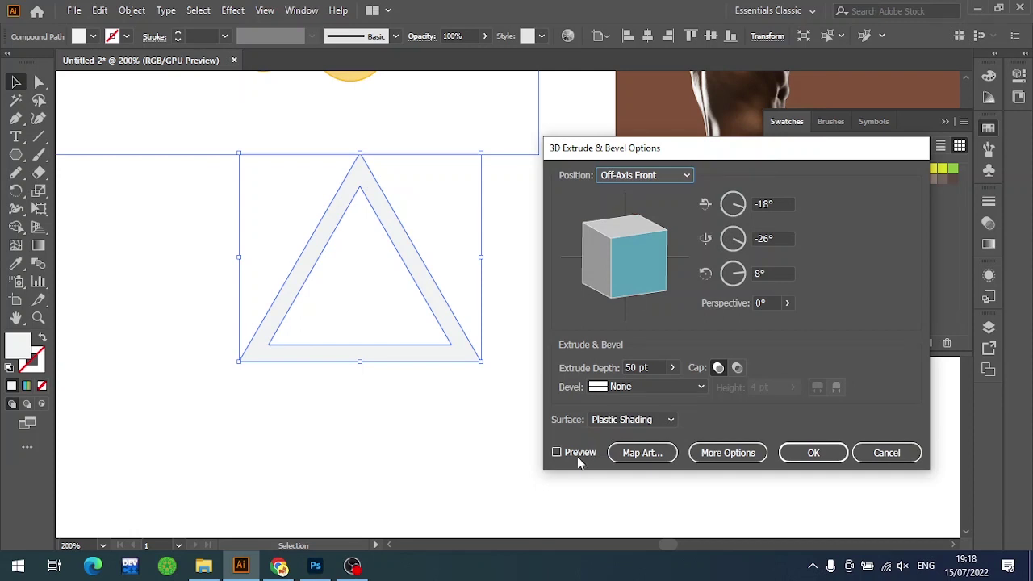
pyautogui.click(576, 455)
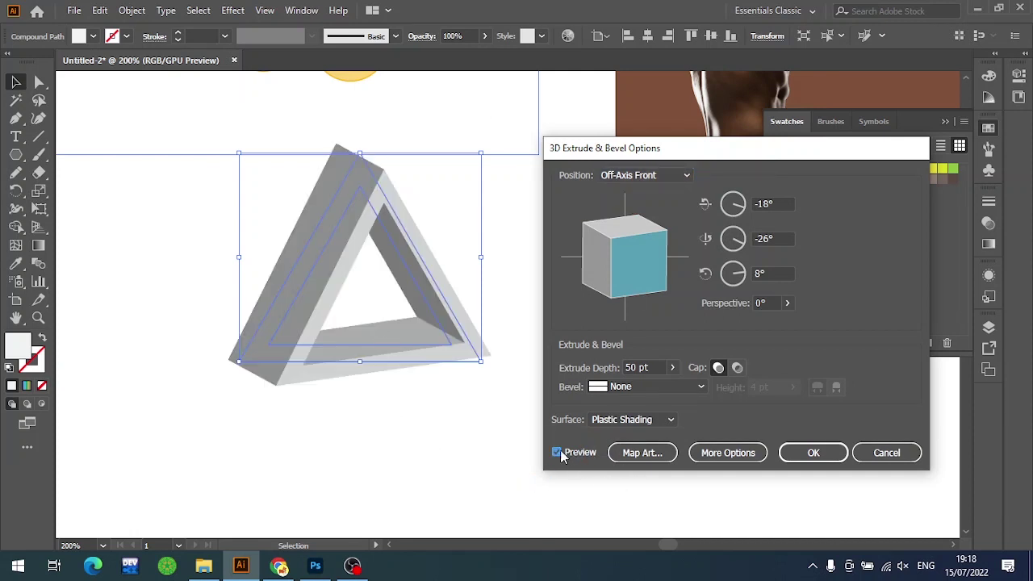
pyautogui.click(886, 452)
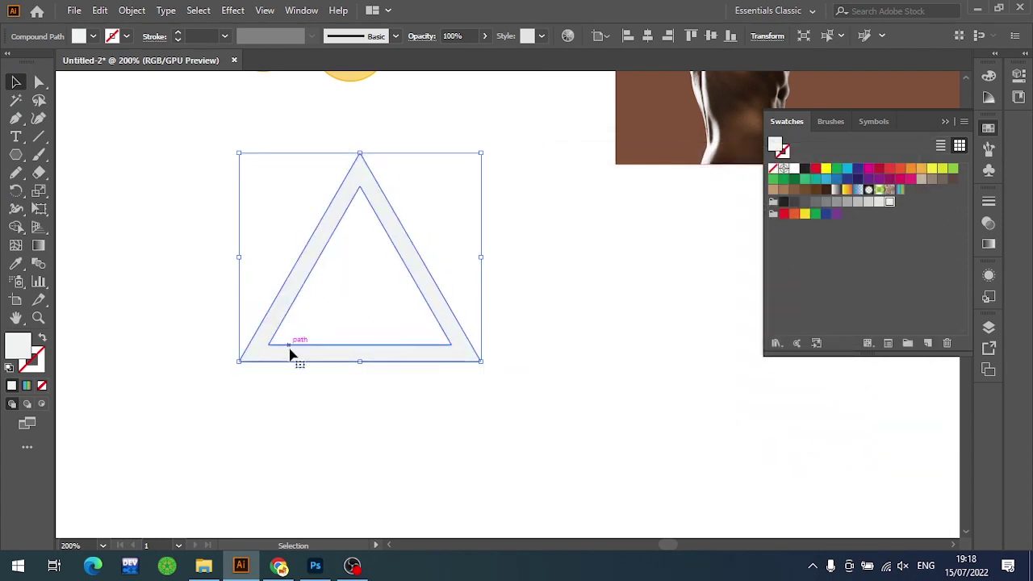
pyautogui.click(227, 12)
pyautogui.moveTo(245, 97)
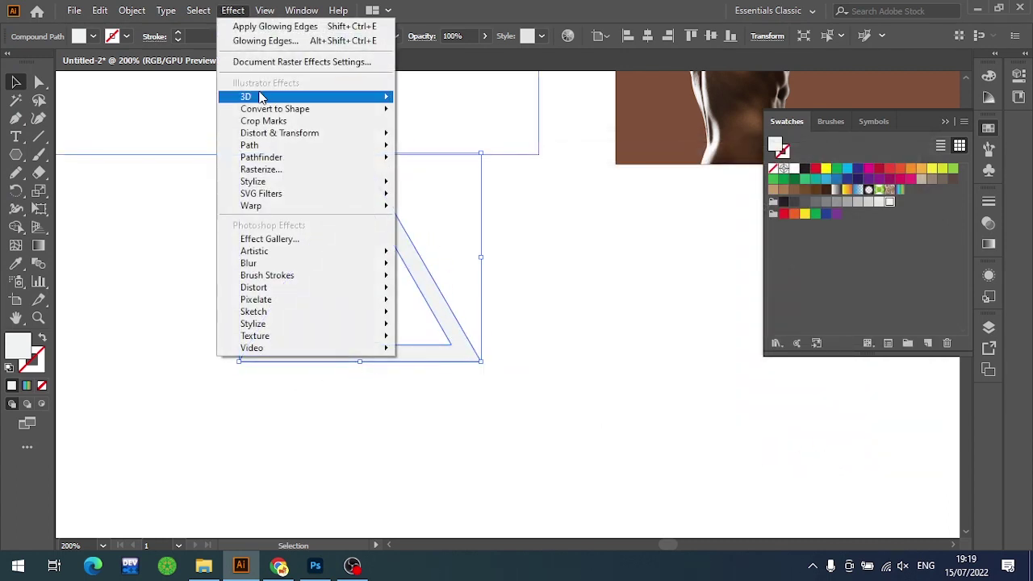
pyautogui.click(450, 101)
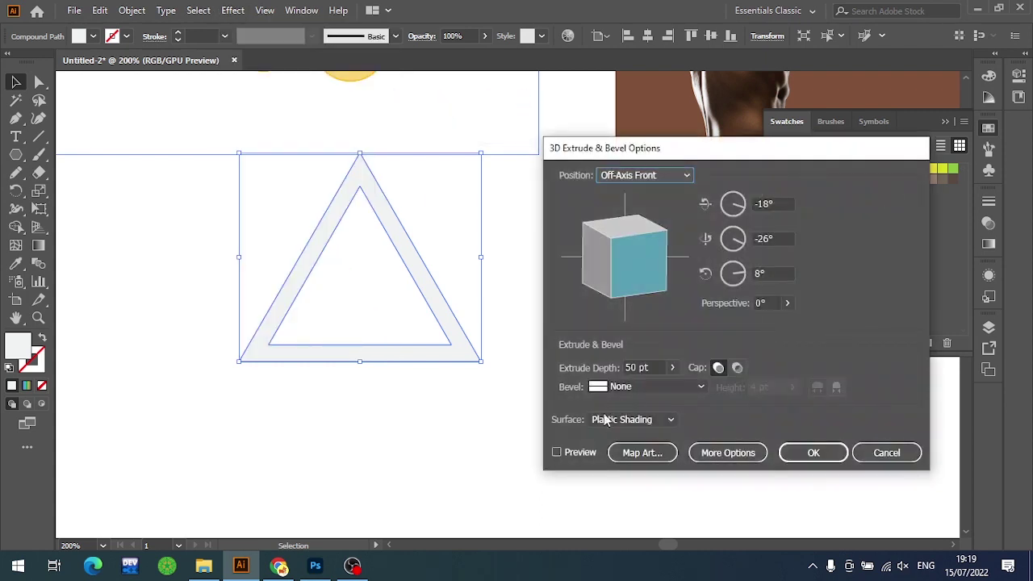
pyautogui.click(556, 453)
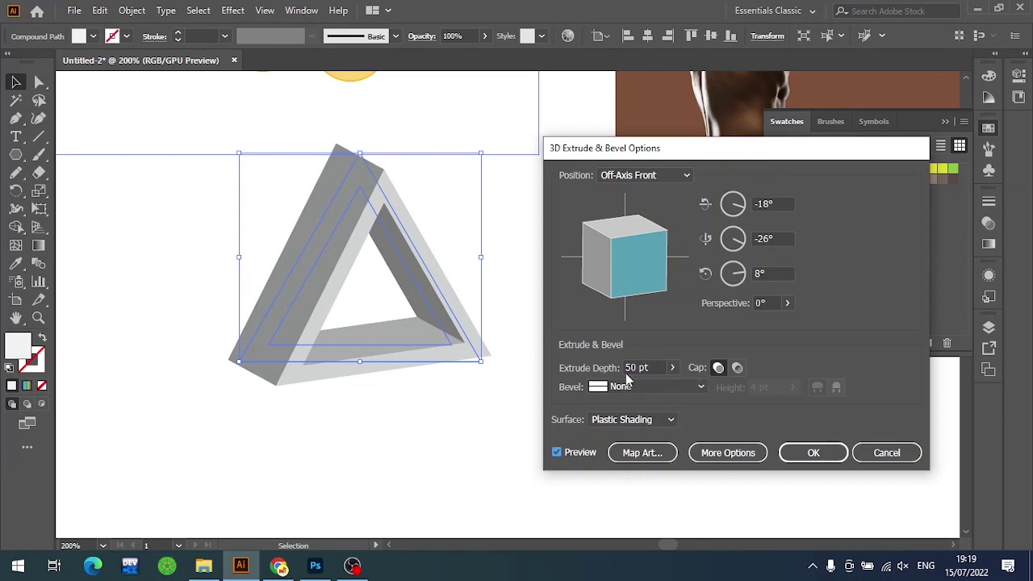
# Tilt the frame to a custom 3D angle with 15 pt extrude depth and apply
pyautogui.moveTo(627, 247)
pyautogui.mouseDown()
pyautogui.moveTo(611, 277)
pyautogui.moveTo(632, 263)
pyautogui.moveTo(662, 269)
pyautogui.moveTo(643, 276)
pyautogui.moveTo(603, 240)
pyautogui.moveTo(609, 264)
pyautogui.moveTo(584, 309)
pyautogui.mouseUp()
pyautogui.scroll(-20, 649, 365)
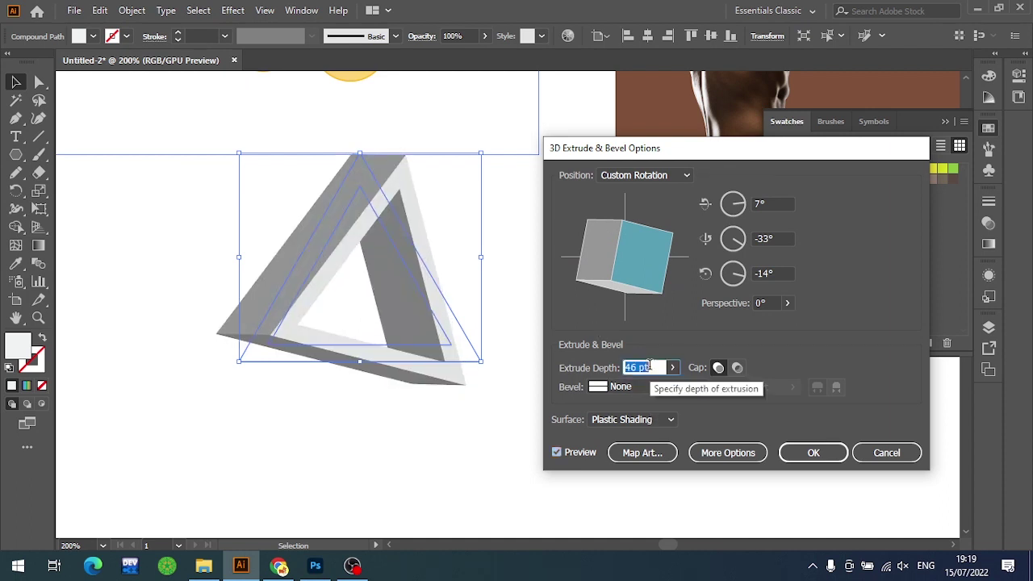
pyautogui.scroll(-3, 649, 364)
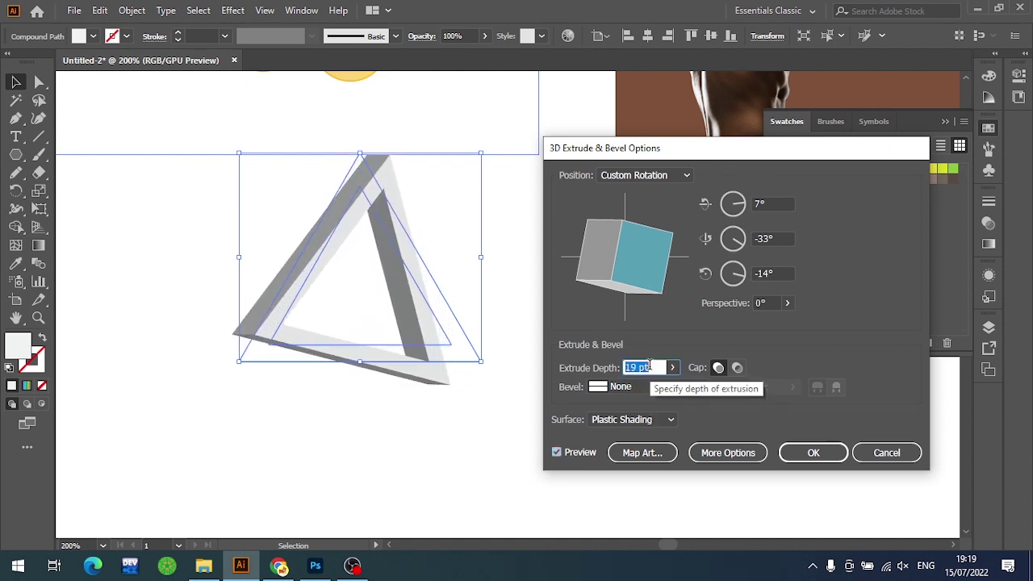
pyautogui.scroll(-2, 649, 364)
pyautogui.scroll(-1, 648, 365)
pyautogui.scroll(-2, 649, 365)
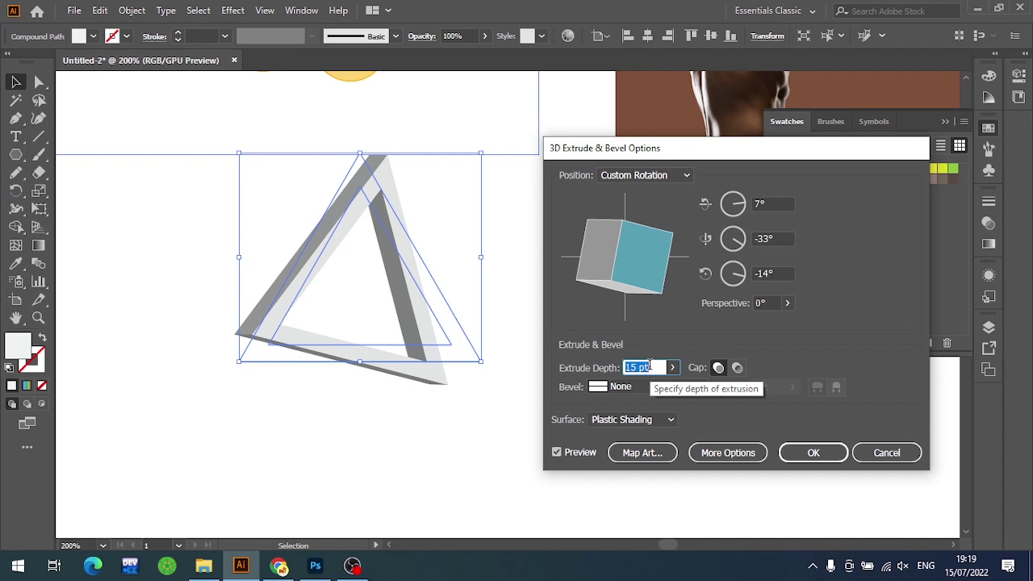
pyautogui.moveTo(668, 257)
pyautogui.mouseDown()
pyautogui.moveTo(623, 285)
pyautogui.moveTo(606, 265)
pyautogui.moveTo(634, 290)
pyautogui.moveTo(627, 304)
pyautogui.mouseUp()
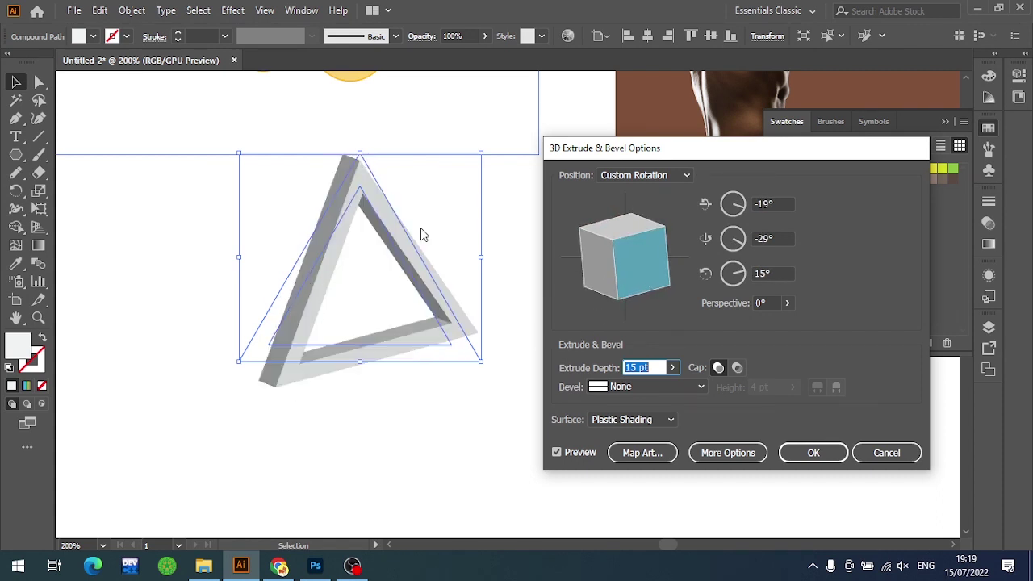
pyautogui.click(810, 452)
pyautogui.click(567, 302)
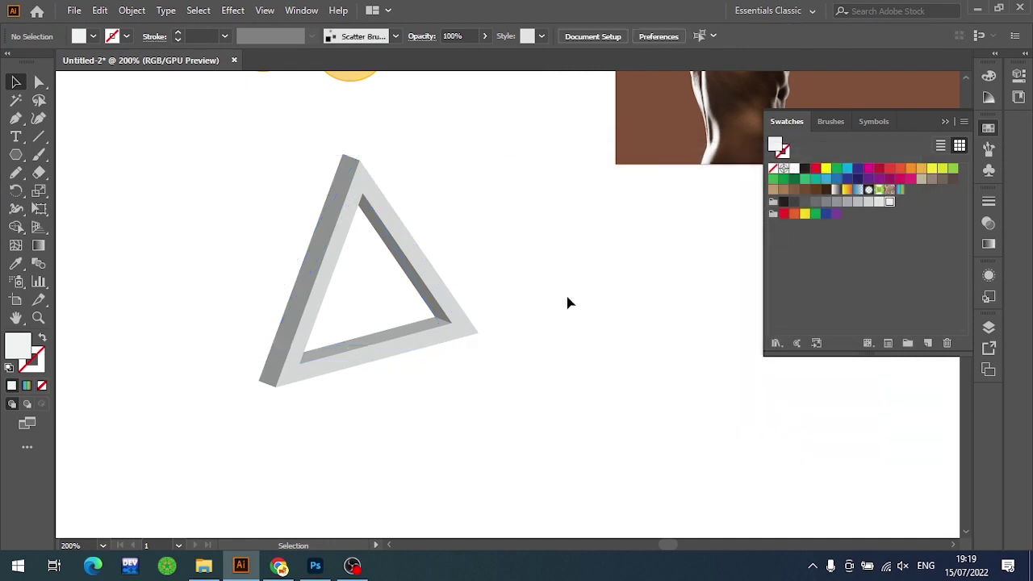
# Expand the 3D triangle's appearance into editable shapes
pyautogui.scroll(-3, 565, 323)
pyautogui.moveTo(560, 346); pyautogui.dragTo(573, 354)
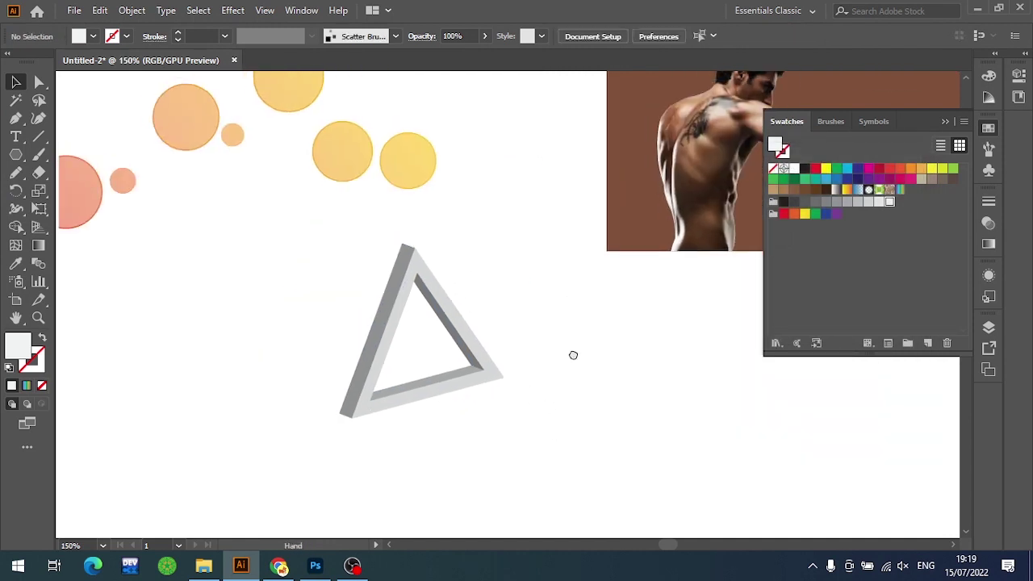
pyautogui.scroll(-3, 552, 349)
pyautogui.scroll(5, 484, 376)
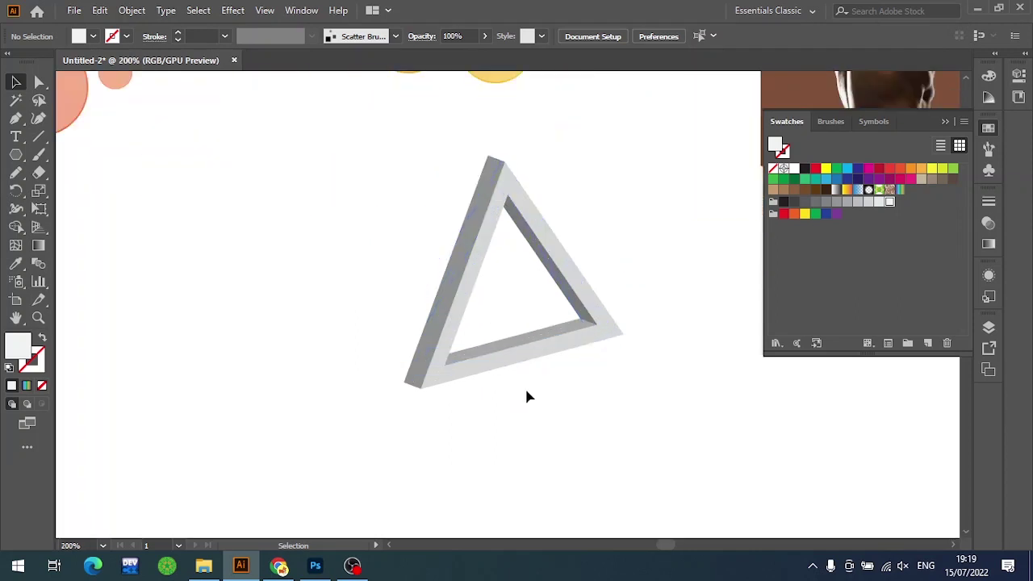
pyautogui.moveTo(466, 278); pyautogui.dragTo(399, 253)
pyautogui.click(596, 368)
pyautogui.click(464, 258)
pyautogui.click(131, 10)
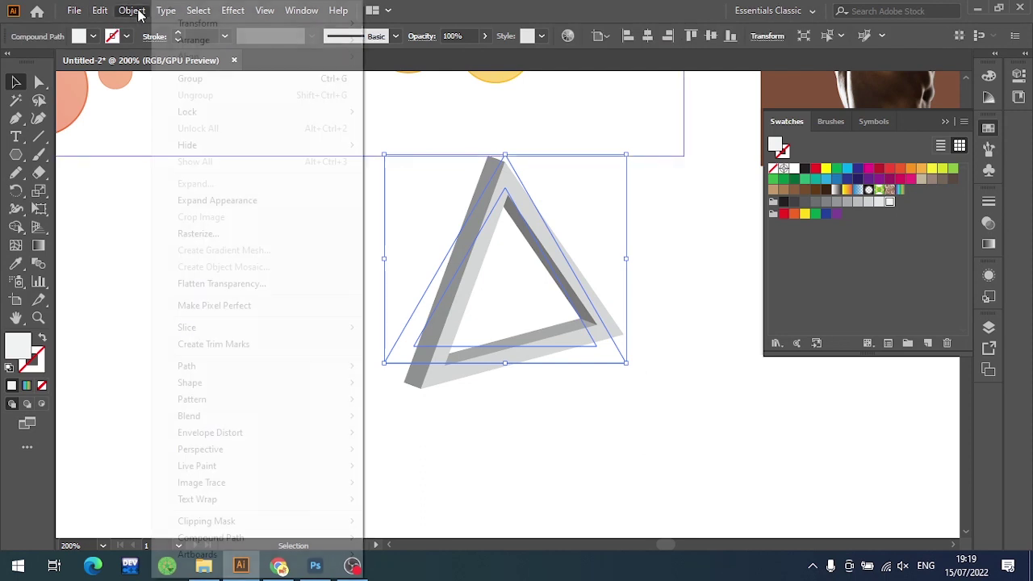
pyautogui.click(229, 200)
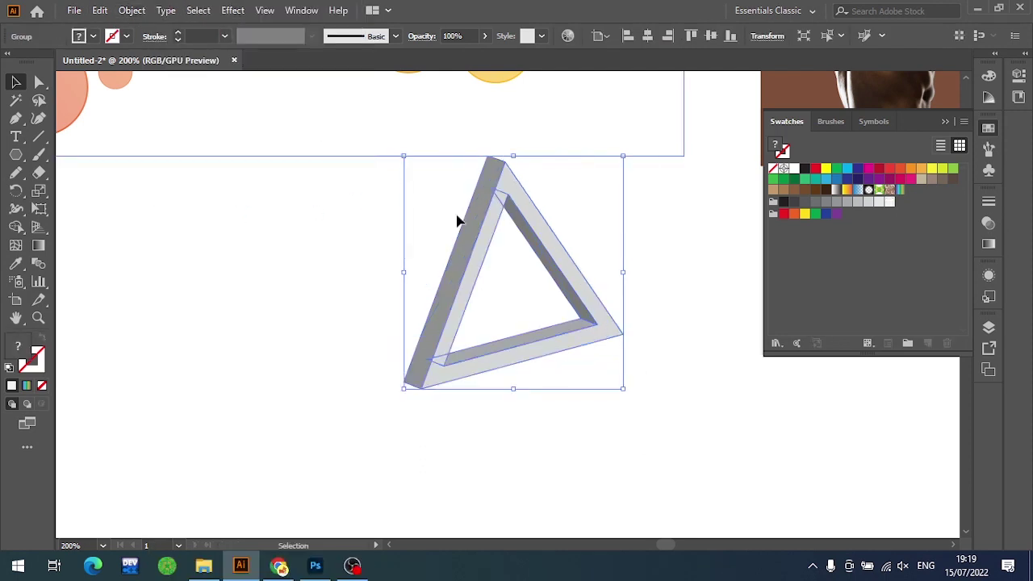
pyautogui.click(689, 427)
# Fill the triangle's bottom and right inner faces with dark grey
pyautogui.hscroll(2, 624, 410)
pyautogui.scroll(1, 624, 410)
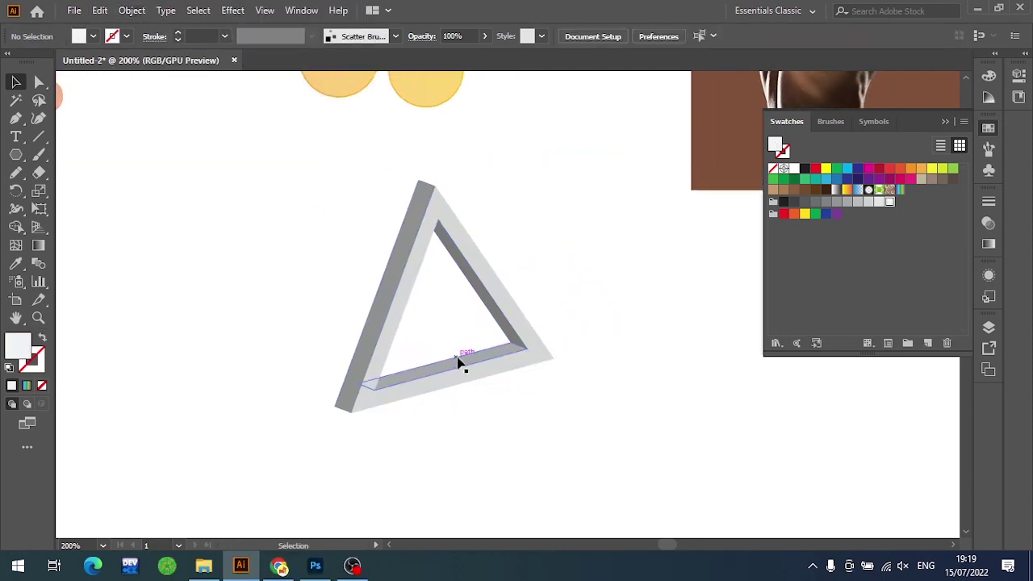
pyautogui.scroll(1, 573, 387)
pyautogui.press('a')
pyautogui.click(408, 329)
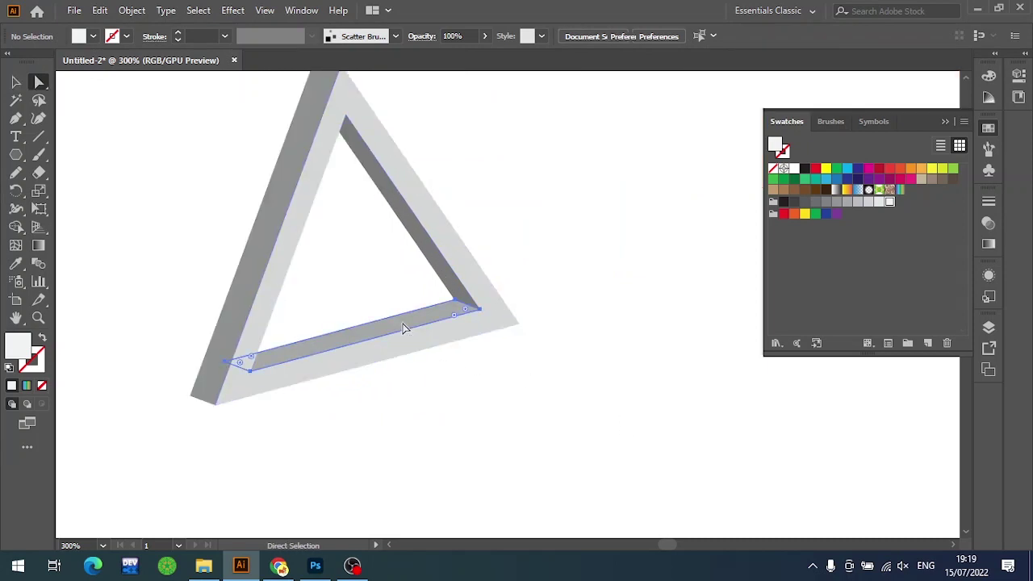
pyautogui.keyDown('shift'); pyautogui.click(428, 234); pyautogui.keyUp('shift')
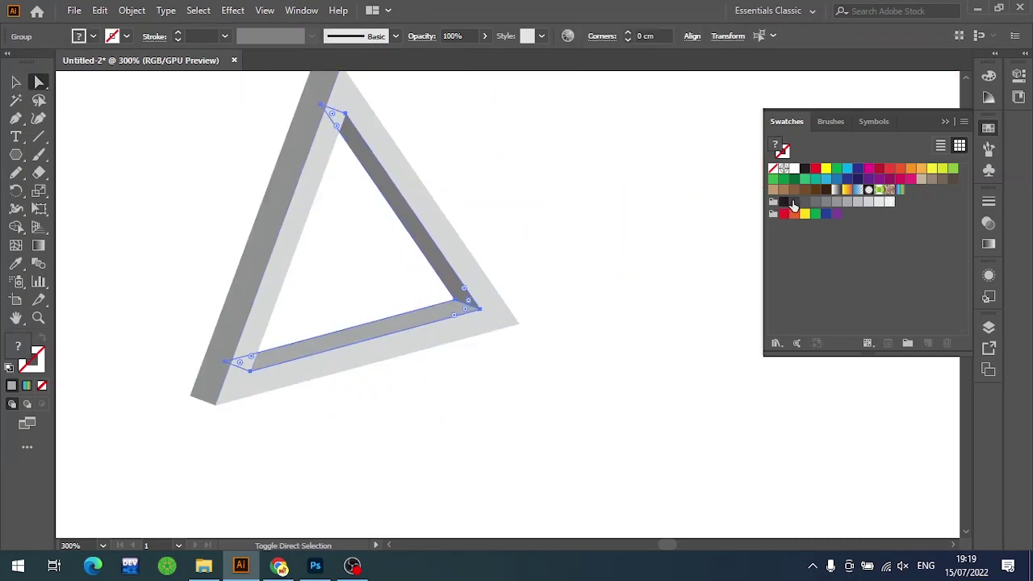
pyautogui.click(793, 203)
pyautogui.press('v')
pyautogui.click(611, 265)
# Make the outer face a lighter grey and the left side face a darker grey
pyautogui.scroll(1, 463, 307)
pyautogui.hscroll(-1, 463, 306)
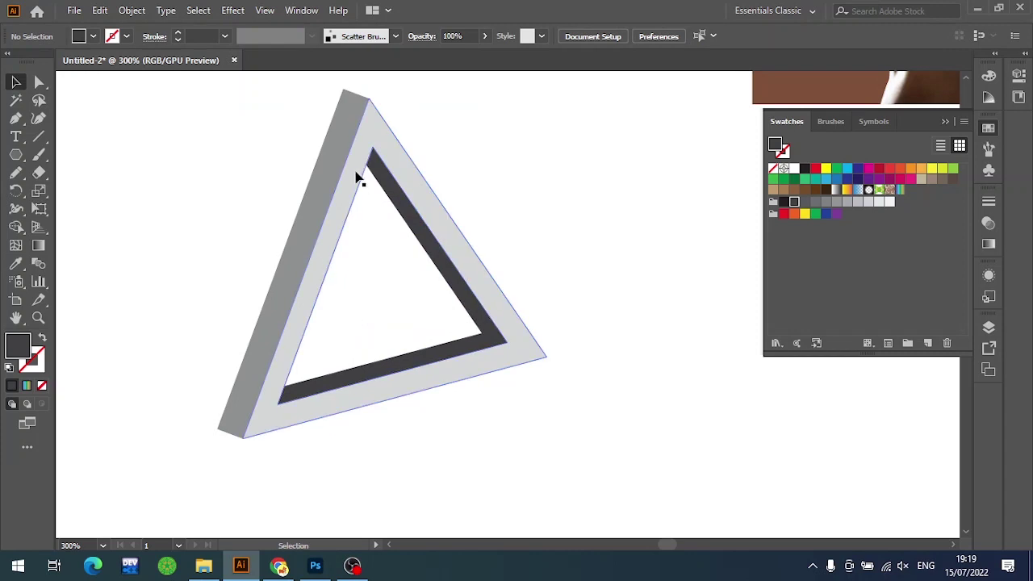
pyautogui.press('a')
pyautogui.click(411, 173)
pyautogui.click(878, 201)
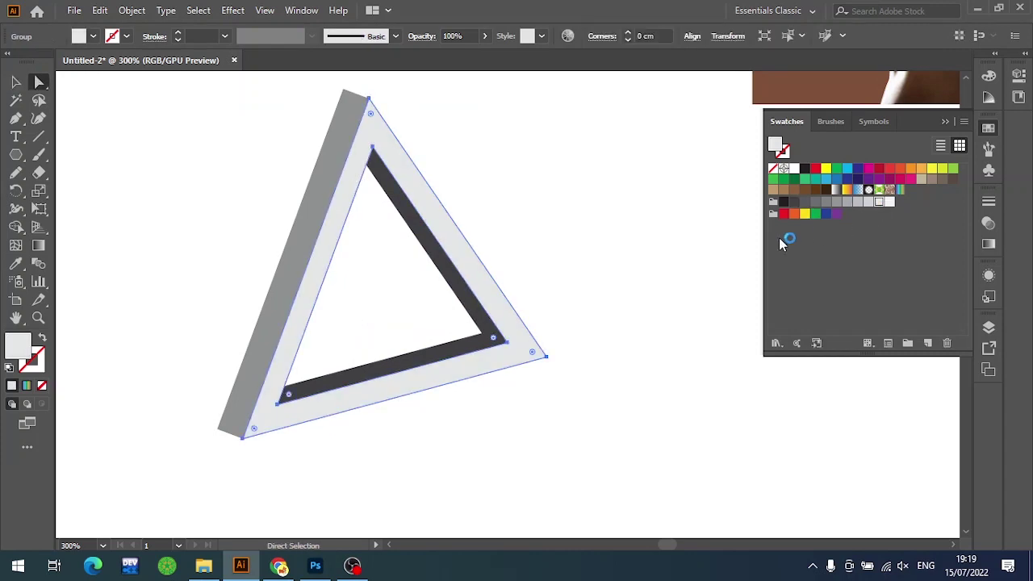
pyautogui.click(330, 205)
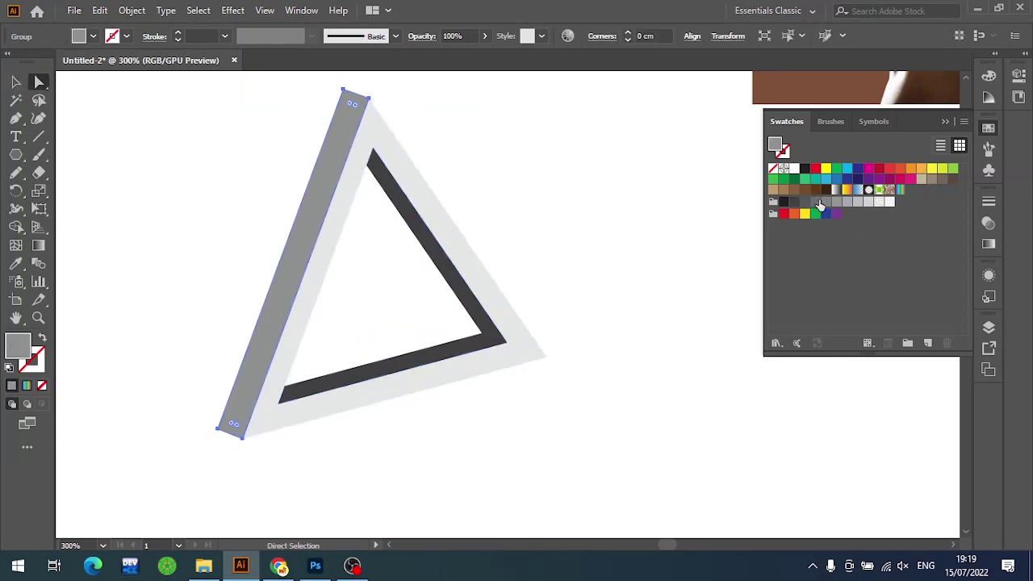
pyautogui.click(819, 204)
pyautogui.press('v')
pyautogui.click(635, 284)
pyautogui.scroll(-2, 635, 284)
pyautogui.moveTo(635, 284); pyautogui.dragTo(449, 270)
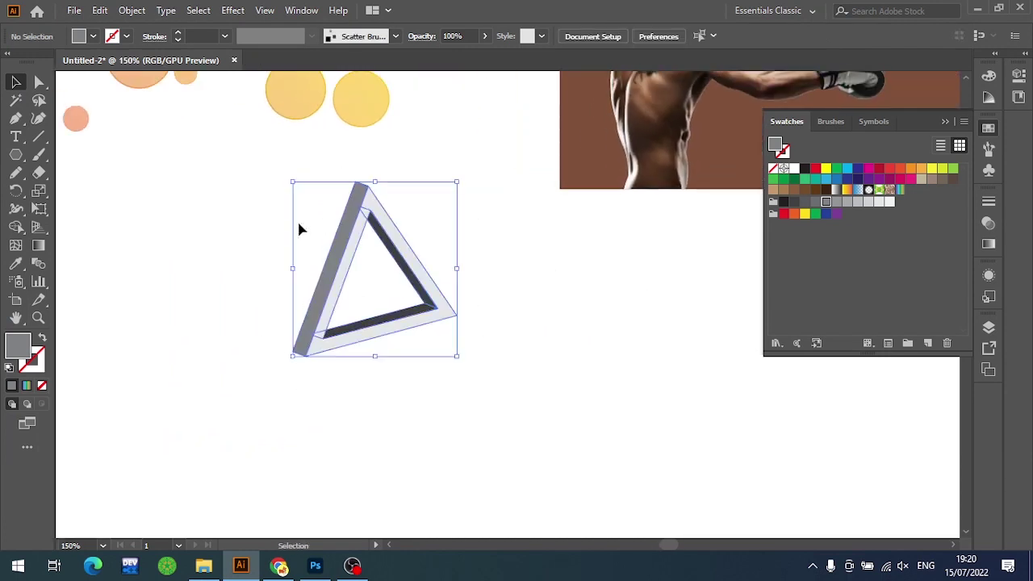
# Undo a stray duplicate and recolour the dark inner strip to a medium grey
pyautogui.moveTo(461, 318); pyautogui.dragTo(297, 219)
pyautogui.moveTo(390, 332); pyautogui.dragTo(579, 399)
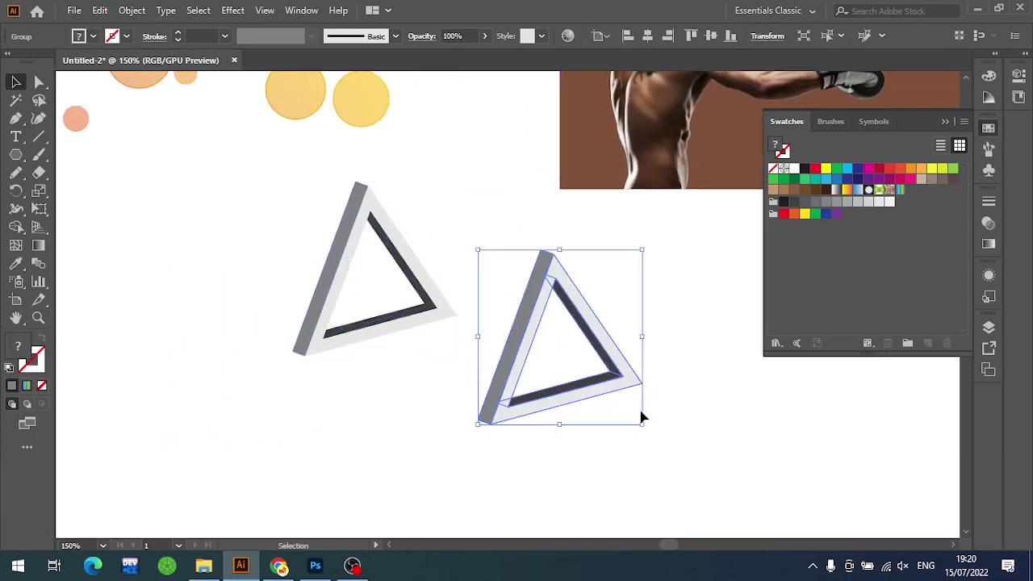
pyautogui.hotkey('ctrl', 'z')
pyautogui.press('a')
pyautogui.click(409, 288)
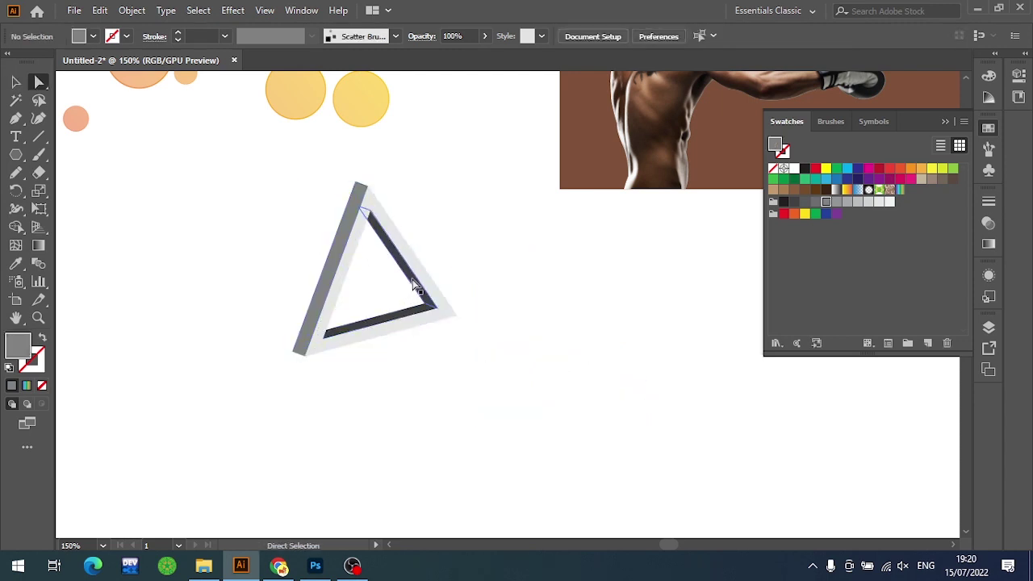
pyautogui.click(412, 280)
pyautogui.click(815, 204)
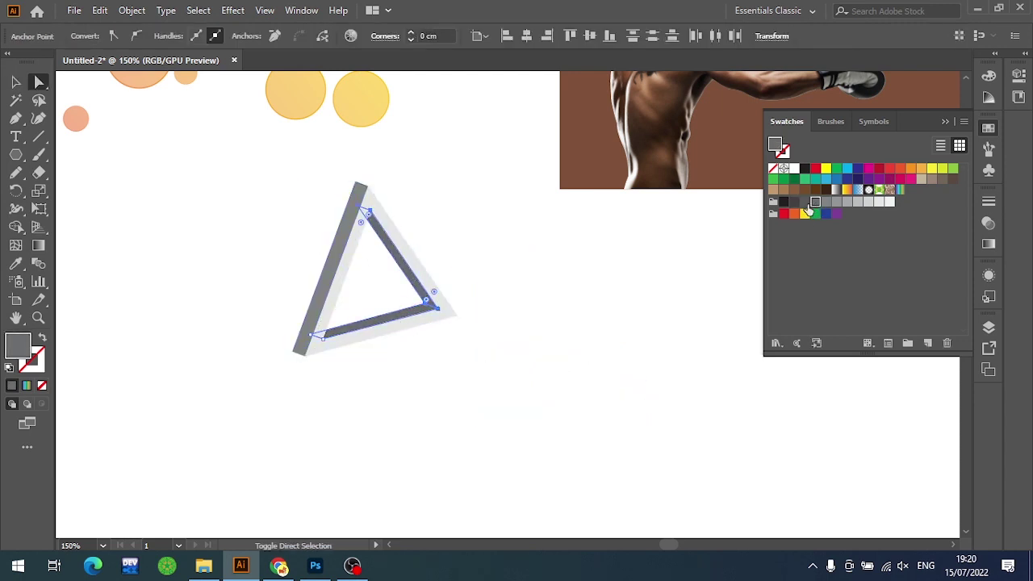
pyautogui.click(804, 202)
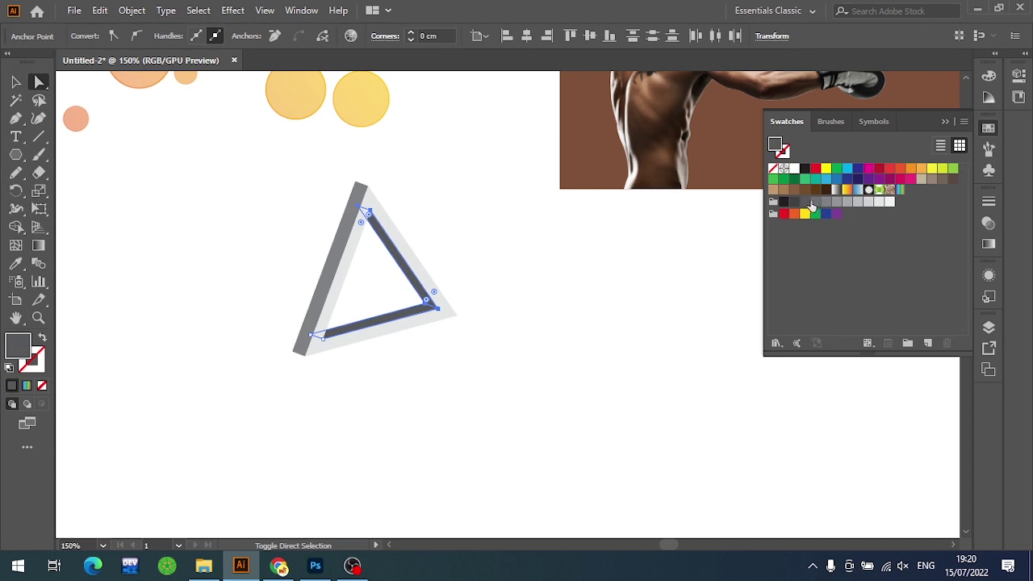
pyautogui.click(812, 203)
pyautogui.press('v')
pyautogui.click(507, 313)
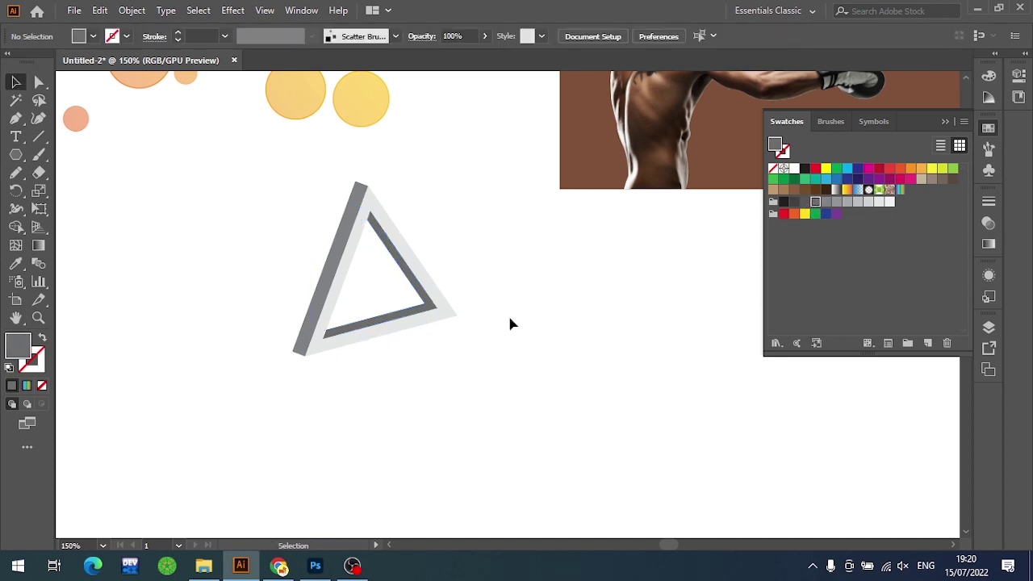
# Recolour the triangle's left strip a different grey
pyautogui.keyDown('alt'); pyautogui.scroll(1, 503, 335); pyautogui.keyUp('alt')
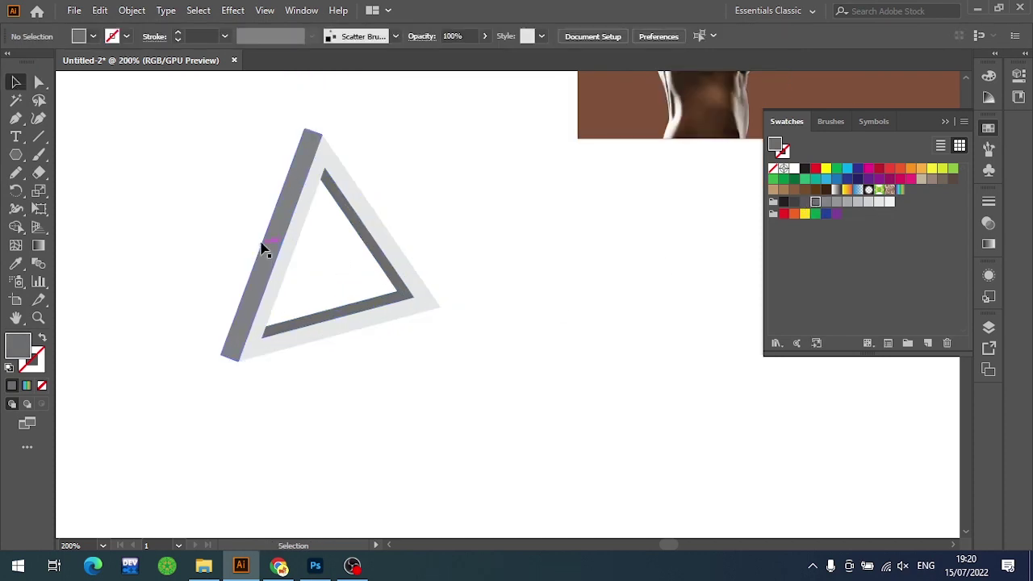
pyautogui.press('a')
pyautogui.click(275, 239)
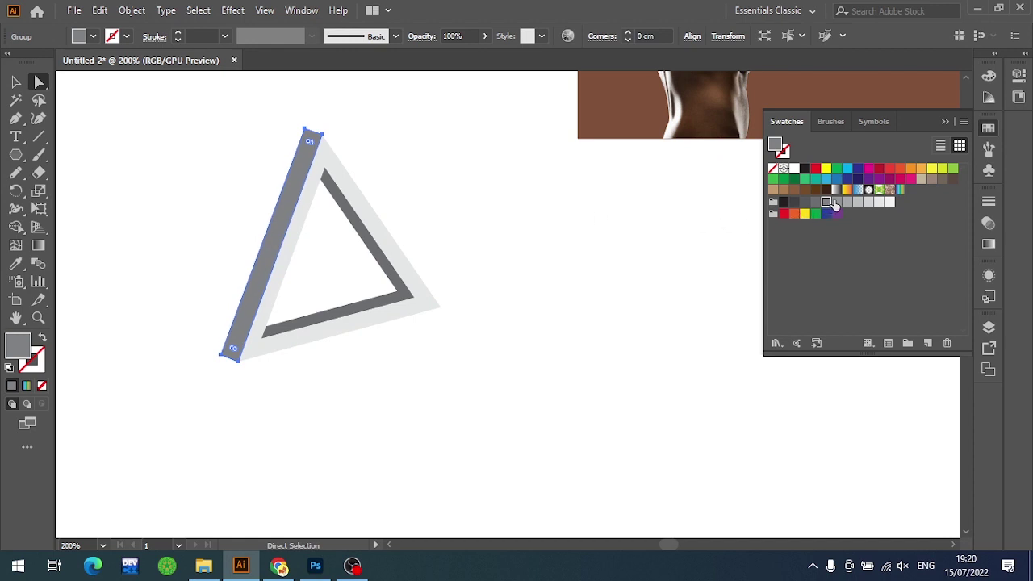
pyautogui.click(833, 203)
pyautogui.click(505, 331)
pyautogui.press('v')
pyautogui.moveTo(528, 337); pyautogui.dragTo(559, 359)
# Place a copy of the triangle group to the right, rotated about -109.7°
pyautogui.click(362, 228)
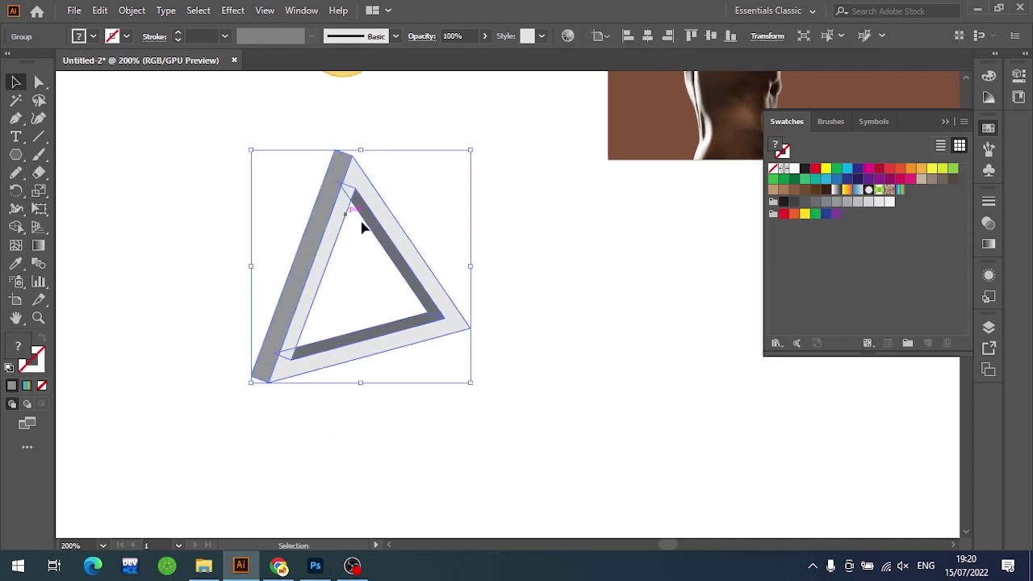
pyautogui.keyDown('alt'); pyautogui.scroll(-1, 362, 228); pyautogui.keyUp('alt')
pyautogui.keyDown('alt'); pyautogui.moveTo(334, 242); pyautogui.dragTo(500, 295); pyautogui.keyUp('alt')
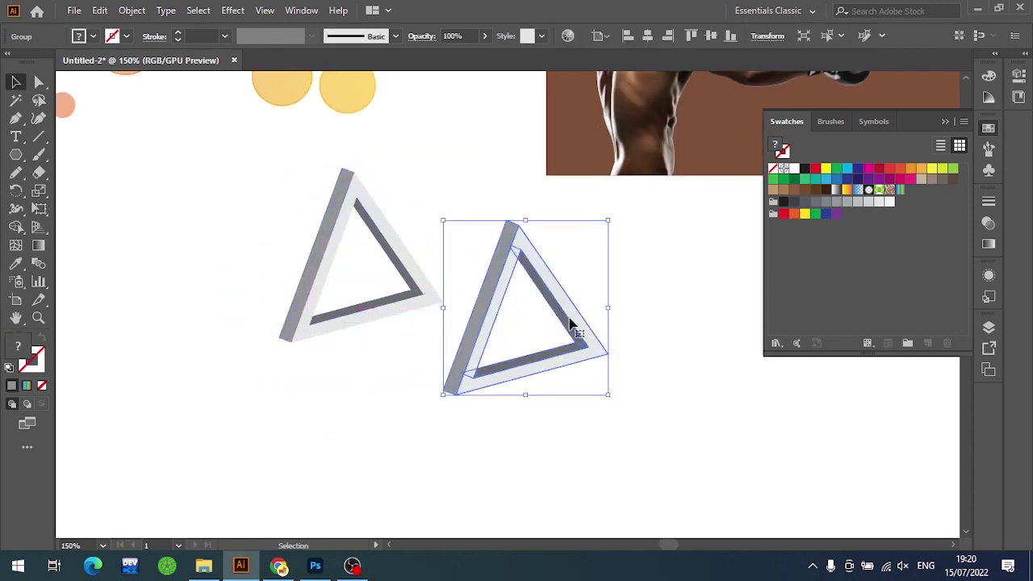
pyautogui.press('r')
pyautogui.moveTo(631, 239); pyautogui.dragTo(548, 423)
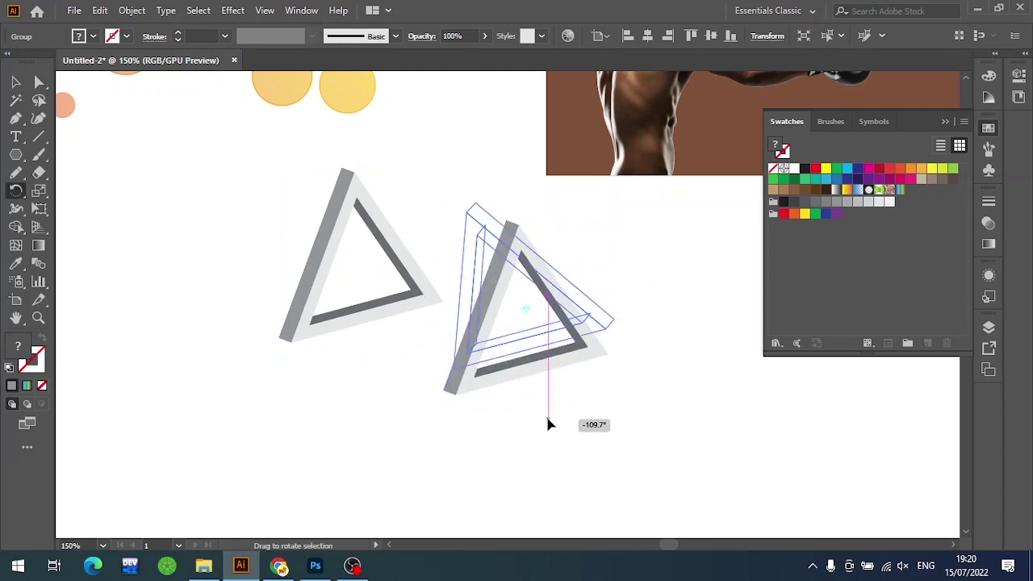
pyautogui.press('v')
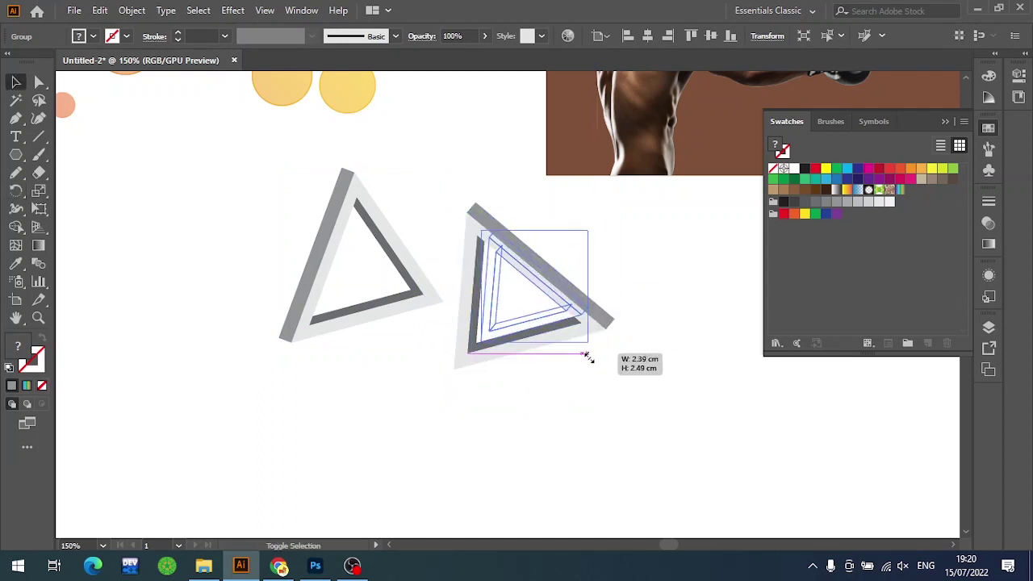
# Shrink the copies and position two small rotated triangles beside the original near the banner
pyautogui.moveTo(613, 369); pyautogui.dragTo(476, 176)
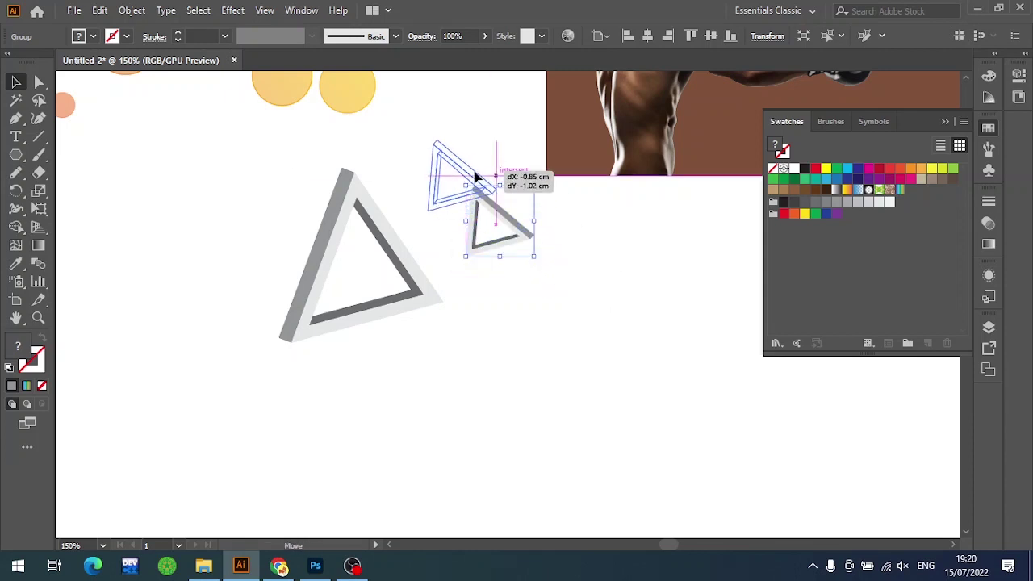
pyautogui.click(545, 228)
pyautogui.moveTo(545, 229); pyautogui.dragTo(500, 253)
pyautogui.moveTo(440, 234)
pyautogui.mouseDown()
pyautogui.moveTo(492, 327)
pyautogui.moveTo(526, 346)
pyautogui.moveTo(530, 392)
pyautogui.mouseUp()
pyautogui.moveTo(487, 300)
pyautogui.mouseDown()
pyautogui.moveTo(519, 358)
pyautogui.moveTo(462, 334)
pyautogui.mouseUp()
pyautogui.click(630, 318)
pyautogui.hotkey('ctrl', '-')
pyautogui.hotkey('ctrl', '-')
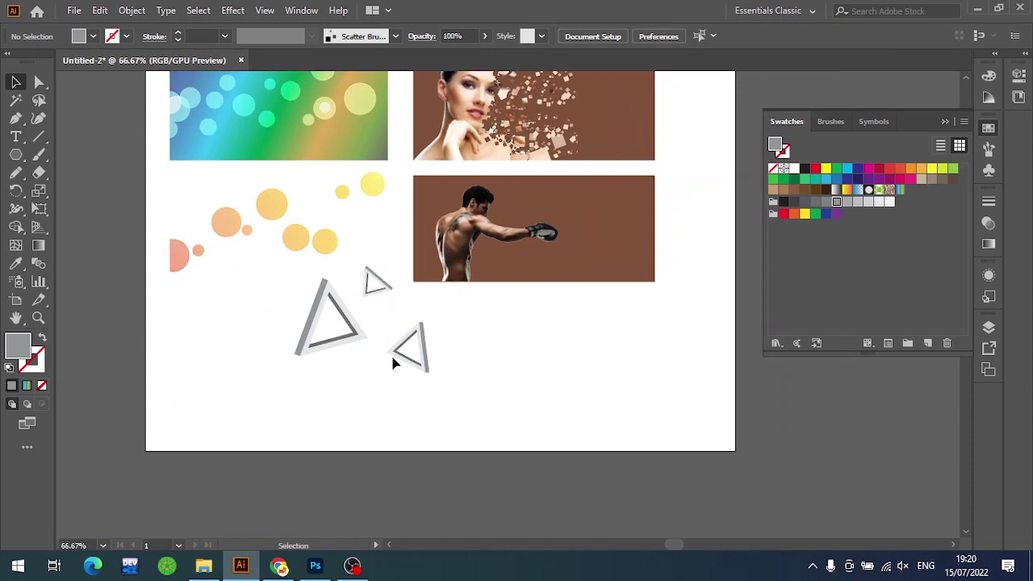
# Group the large and two small triangles and move the group off the artboard
pyautogui.click(393, 363)
pyautogui.keyDown('shift'); pyautogui.click(335, 318); pyautogui.keyUp('shift')
pyautogui.keyDown('shift'); pyautogui.click(377, 292); pyautogui.keyUp('shift')
pyautogui.hotkey('ctrl', 'g')
pyautogui.hotkey('ctrl', '-')
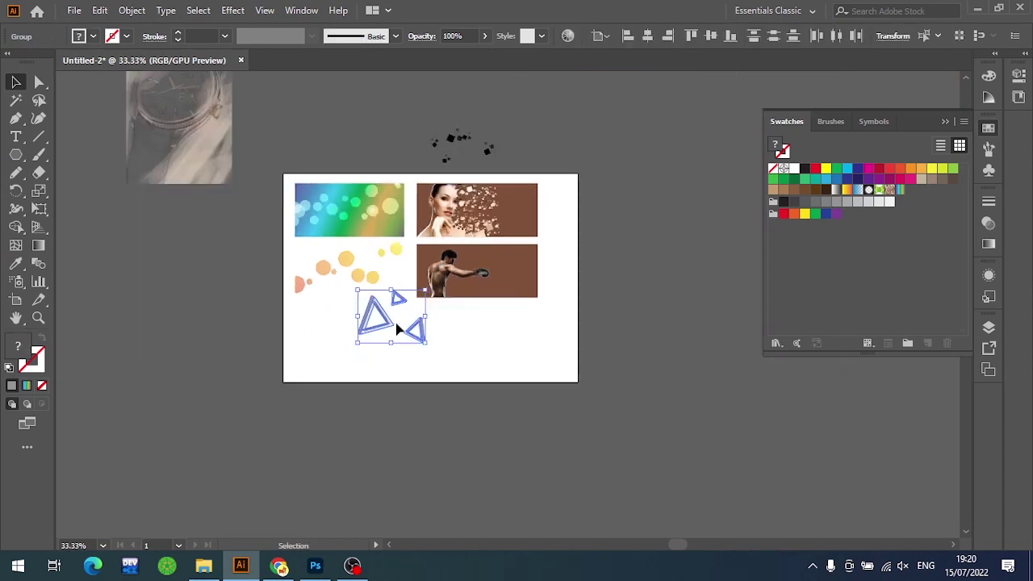
pyautogui.moveTo(397, 328); pyautogui.dragTo(641, 325)
pyautogui.scroll(1, 622, 414)
pyautogui.scroll(1, 402, 384)
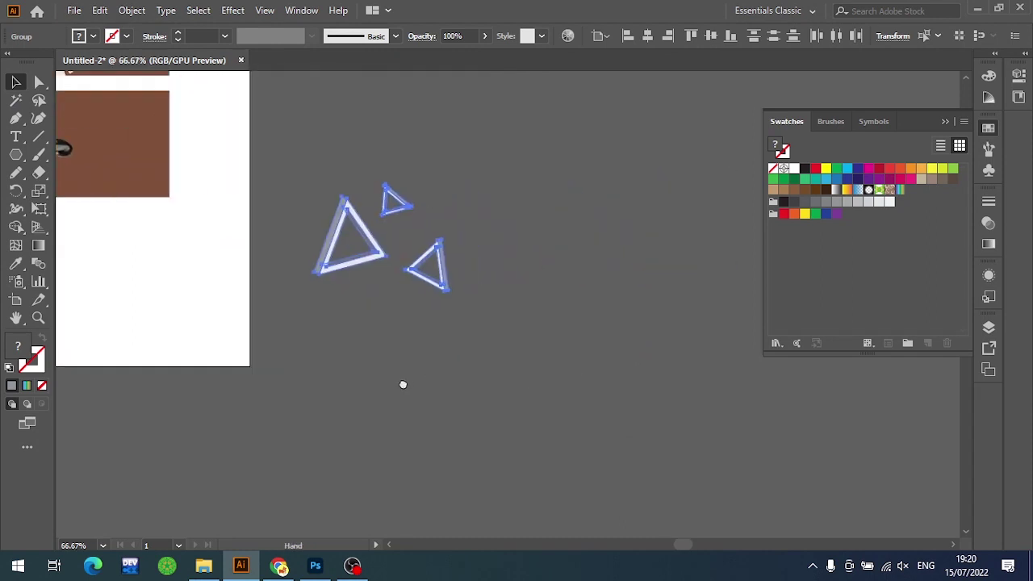
# Open the brush library and start a new Scatter Brush, then cancel it
pyautogui.click(981, 150)
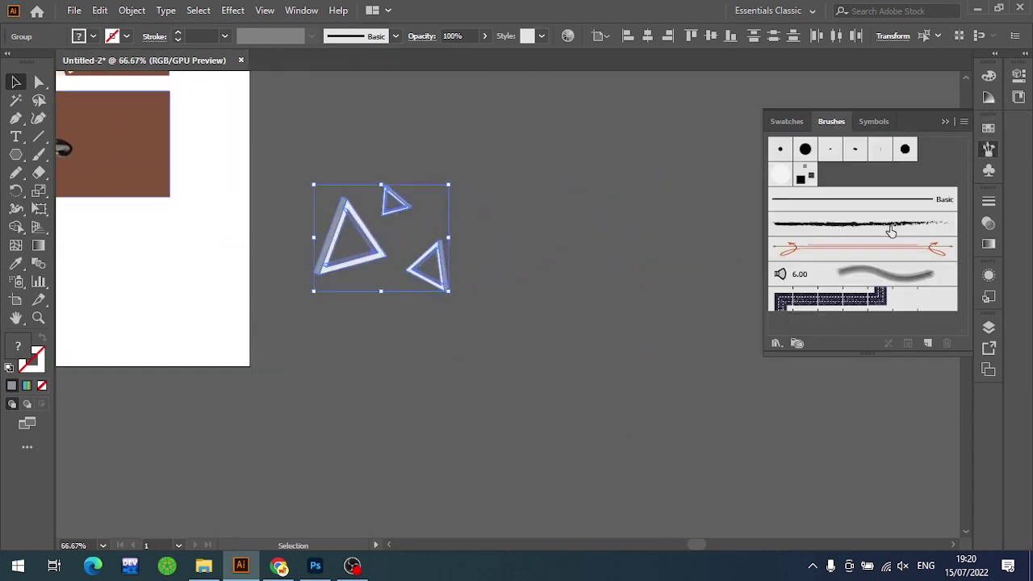
pyautogui.click(928, 343)
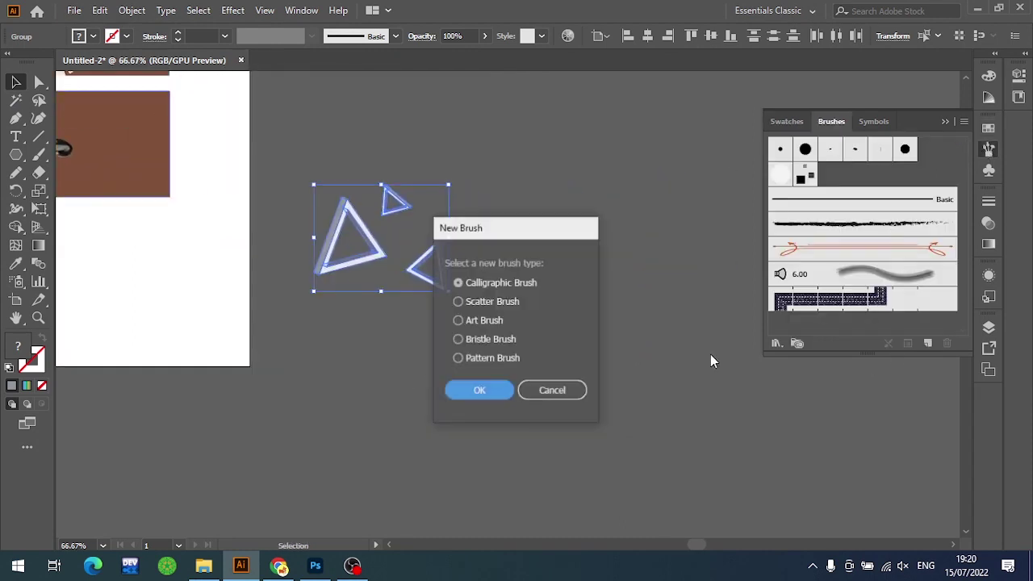
pyautogui.click(493, 301)
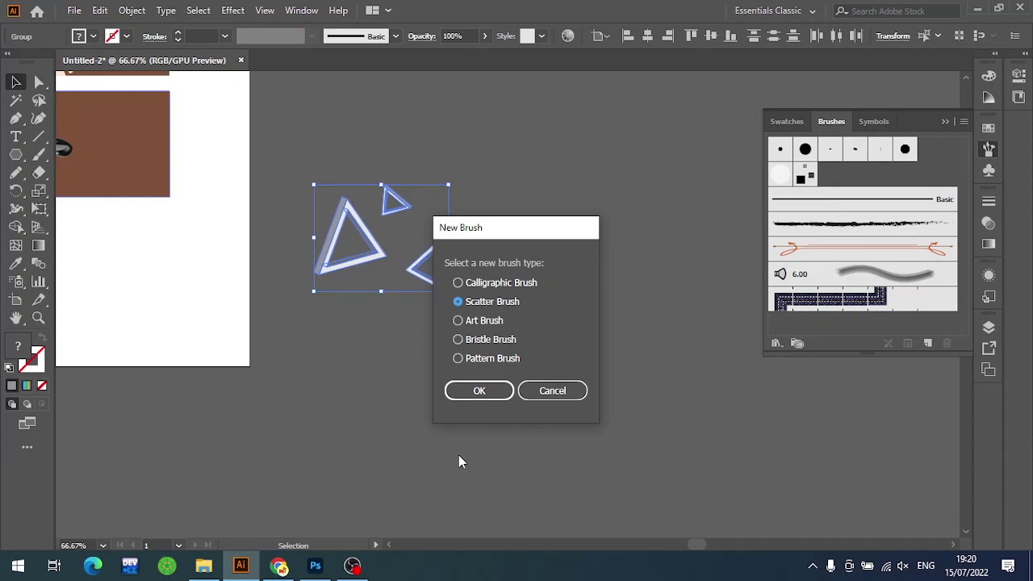
pyautogui.click(533, 391)
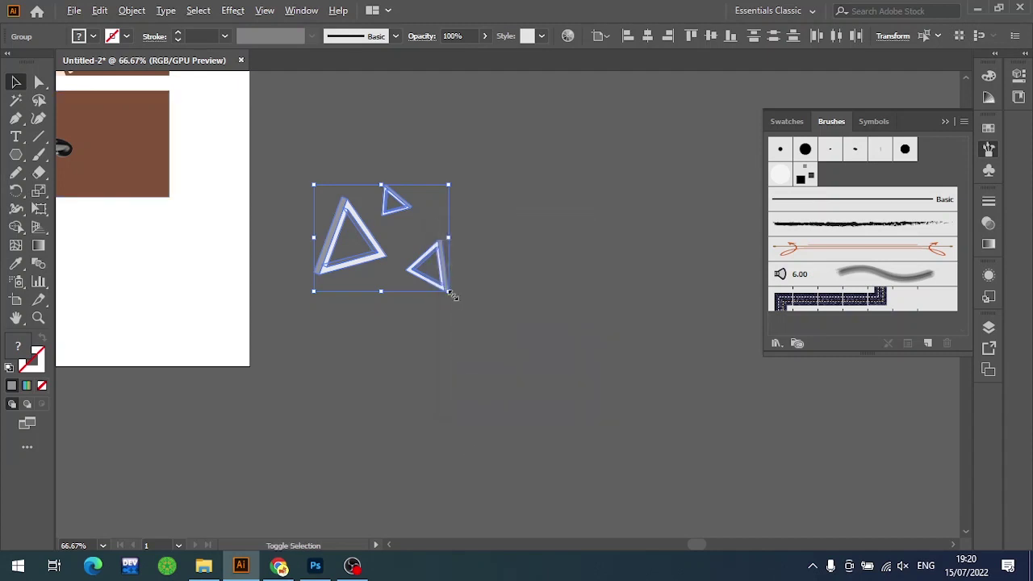
# Shrink the triangle group and move it right of the banners, after another cancelled Scatter Brush
pyautogui.moveTo(452, 296); pyautogui.dragTo(411, 261)
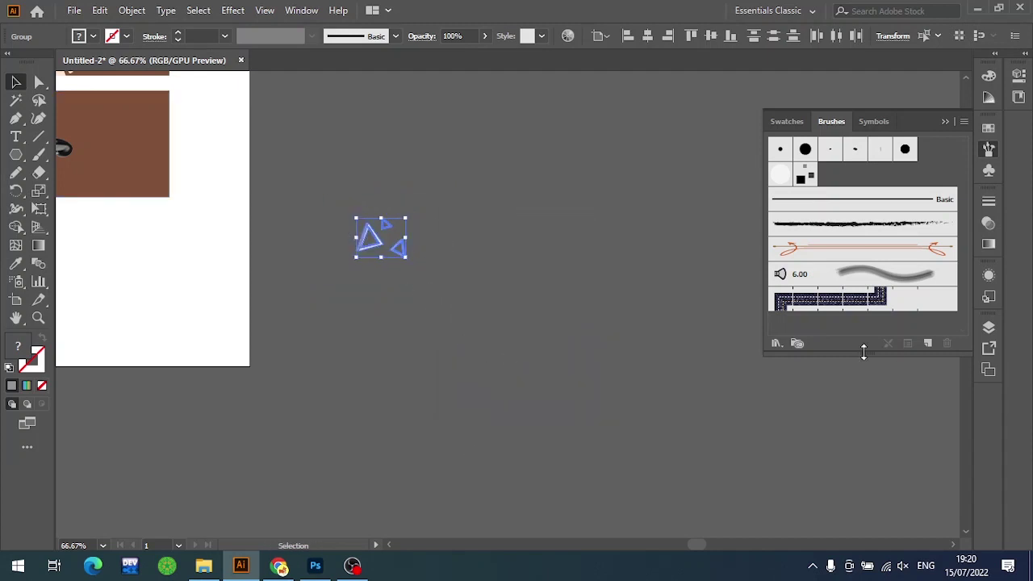
pyautogui.click(927, 344)
pyautogui.click(460, 301)
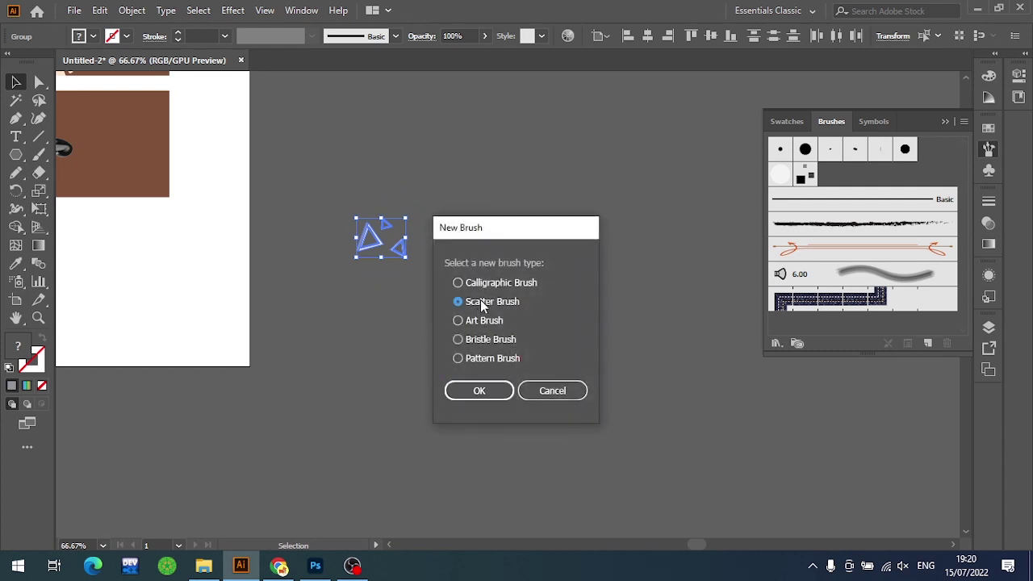
pyautogui.click(552, 390)
pyautogui.moveTo(388, 304); pyautogui.dragTo(620, 418)
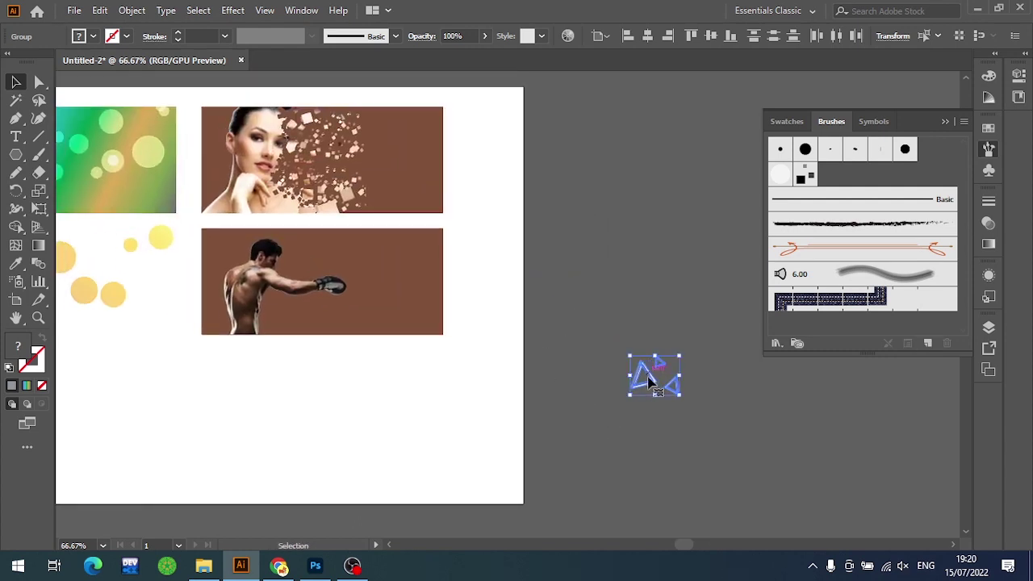
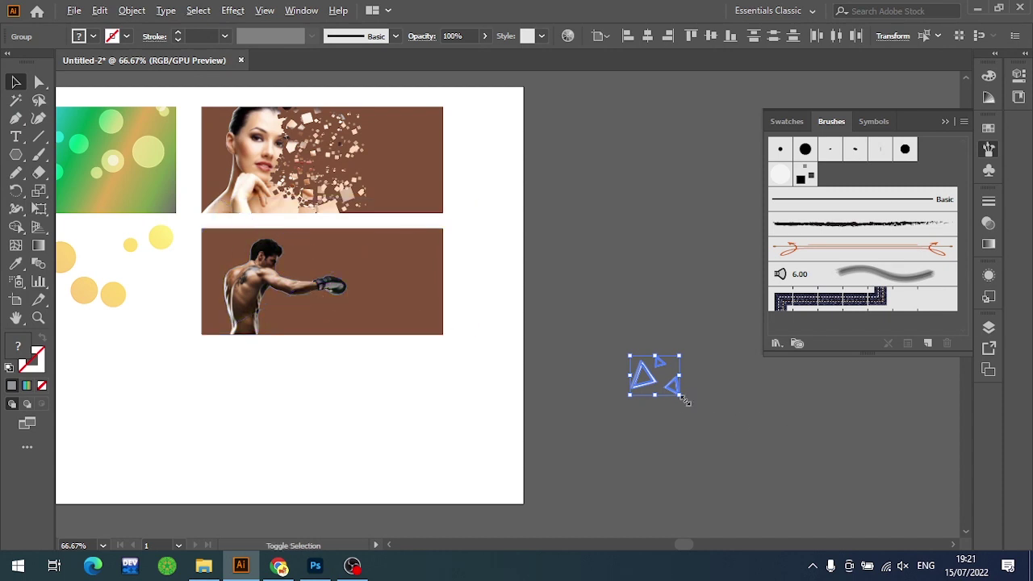
# Scale the three-triangle group down and define it as new scatter brush Scatter Brush 3
pyautogui.moveTo(680, 393); pyautogui.dragTo(492, 284)
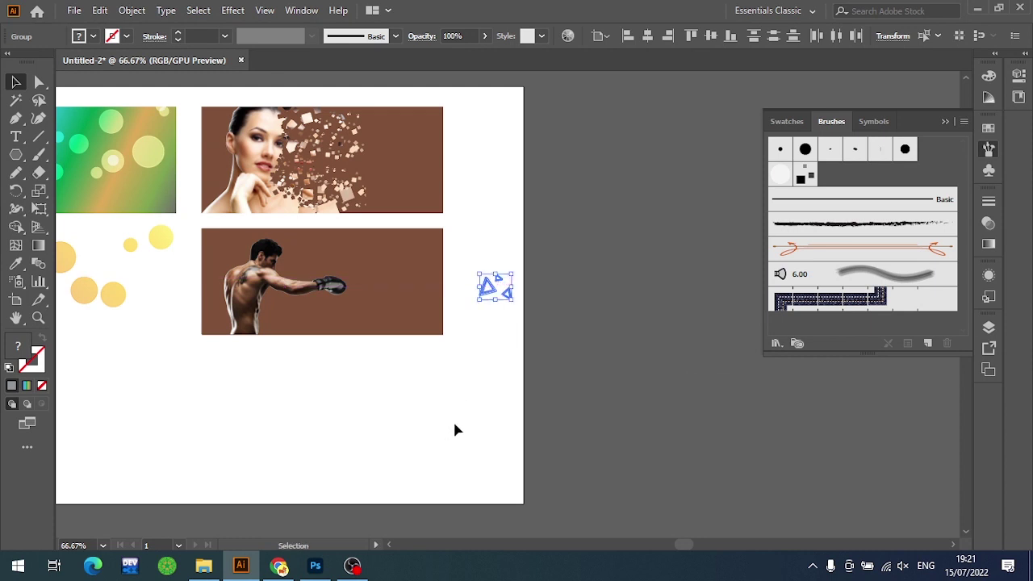
pyautogui.scroll(1, 749, 327)
pyautogui.click(929, 345)
pyautogui.click(477, 299)
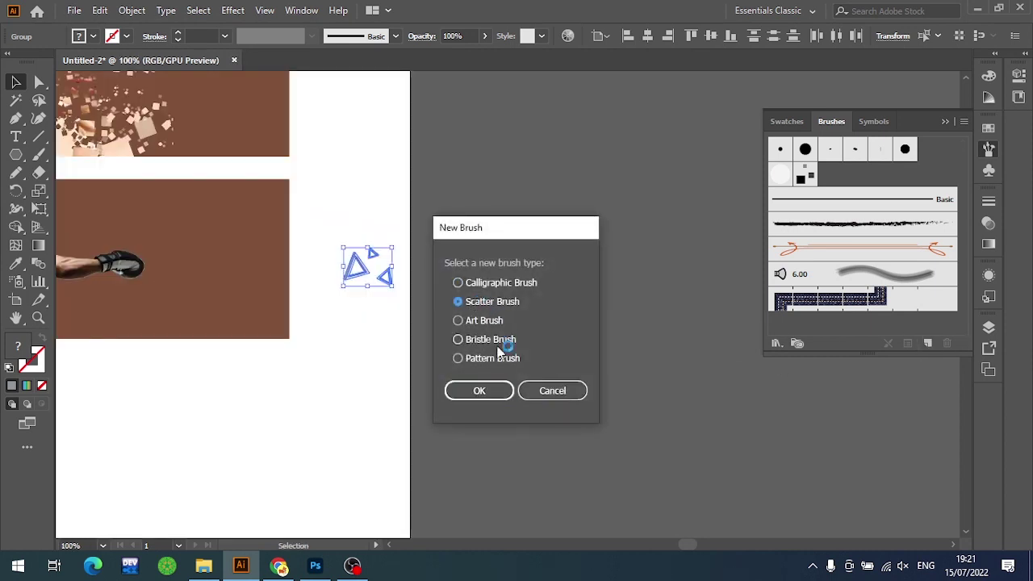
pyautogui.click(475, 388)
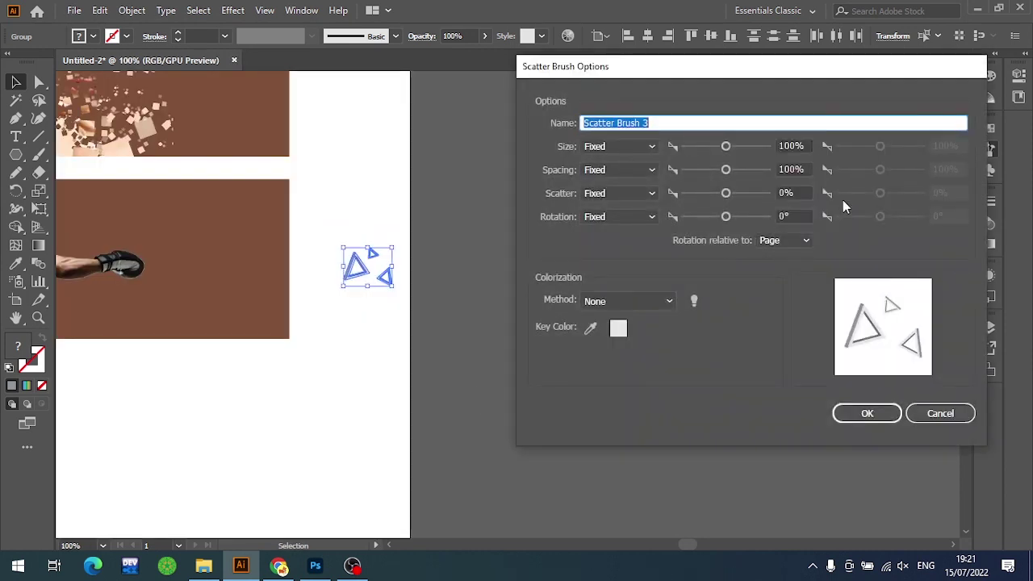
pyautogui.click(868, 416)
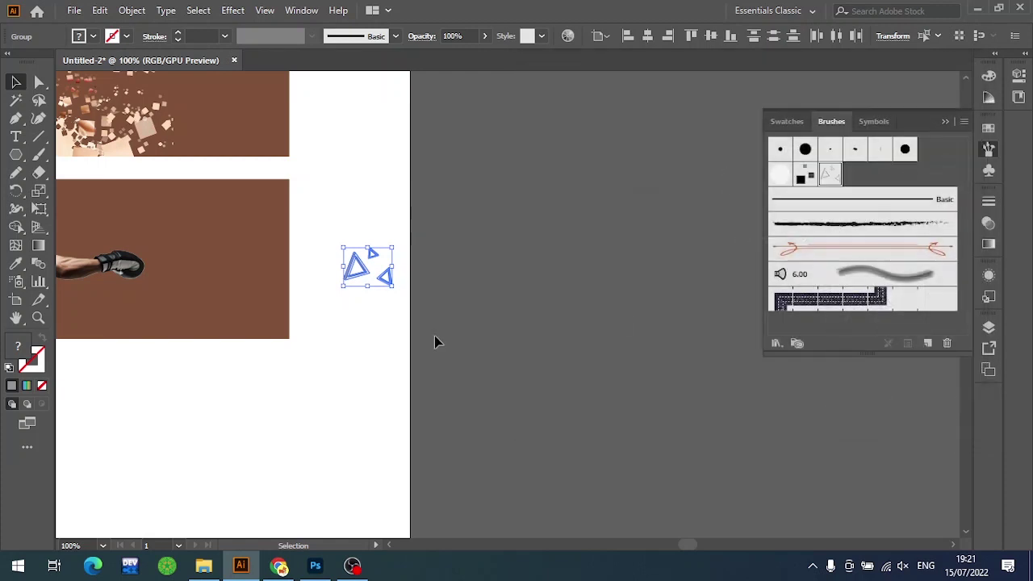
# Deselect and then reselect the triangle group
pyautogui.click(436, 337)
pyautogui.click(367, 266)
pyautogui.click(359, 321)
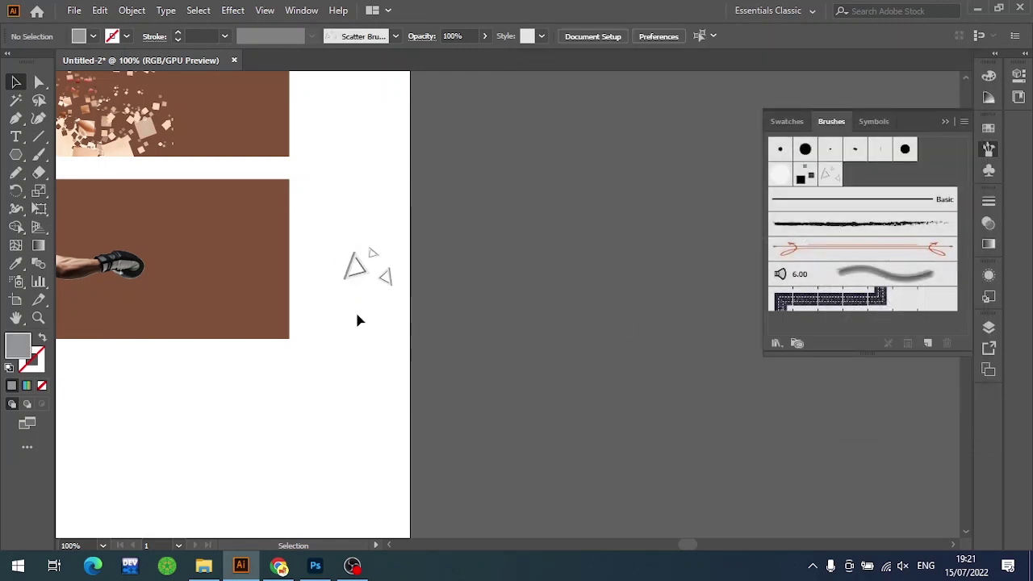
pyautogui.click(369, 270)
# Move the triangle group up-right and paint a wavy Paintbrush stroke with Scatter Brush 3
pyautogui.moveTo(393, 282); pyautogui.dragTo(579, 144)
pyautogui.click(579, 266)
pyautogui.press('b')
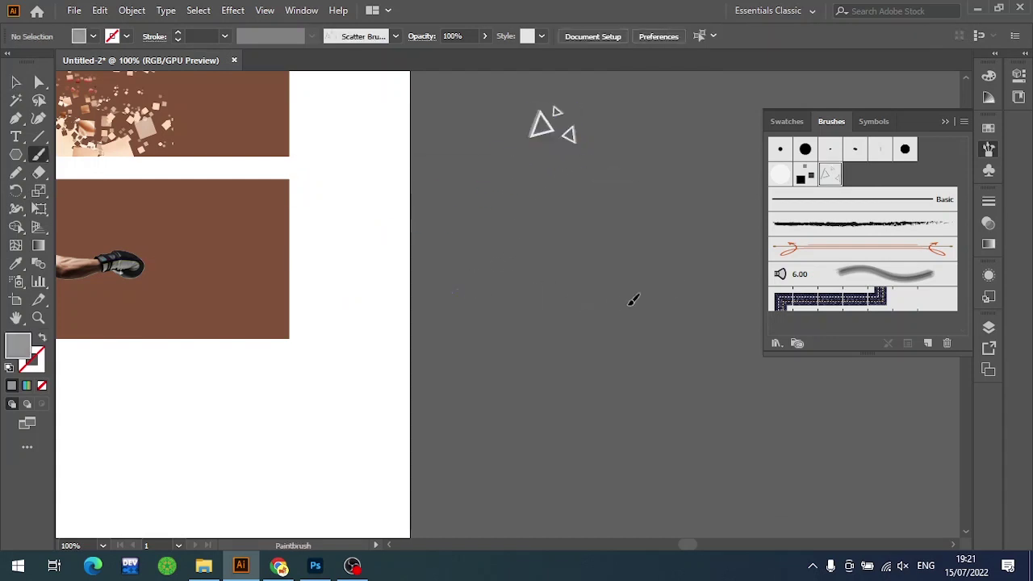
pyautogui.moveTo(631, 305); pyautogui.dragTo(685, 290)
# Return to the Selection tool and select the new triangle brush stroke
pyautogui.press('v')
pyautogui.moveTo(654, 378); pyautogui.dragTo(588, 405)
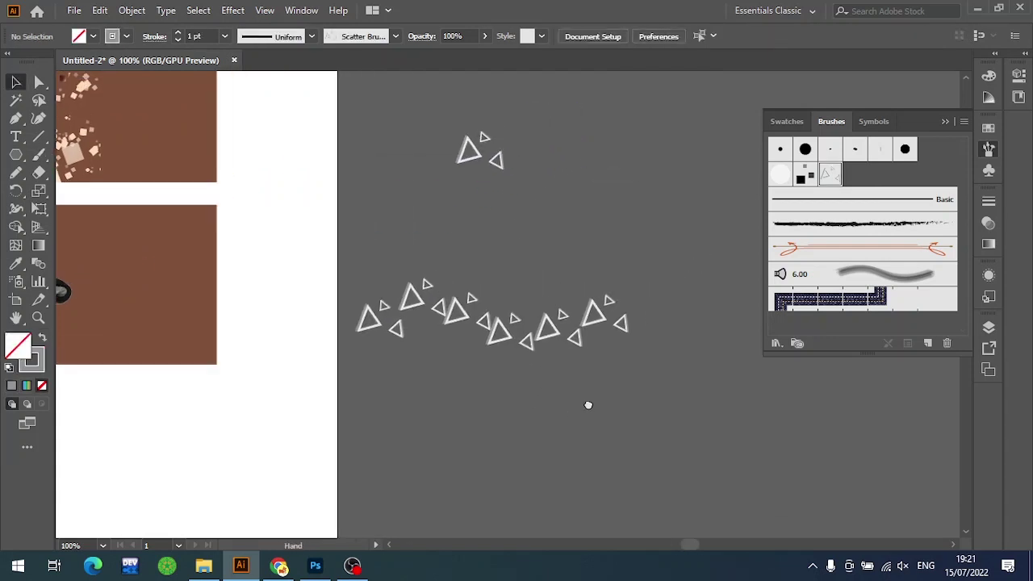
pyautogui.scroll(2, 613, 387)
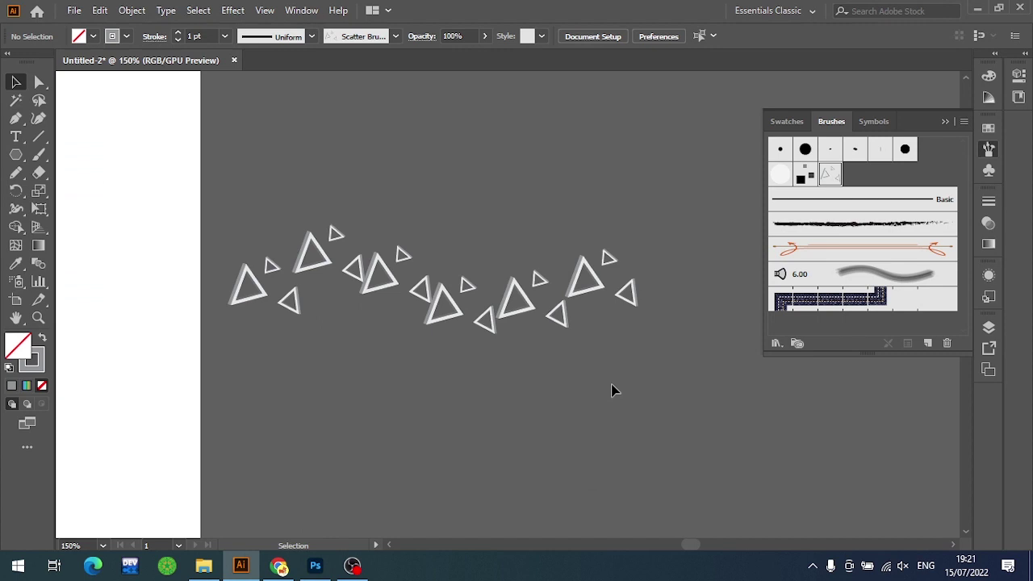
pyautogui.click(336, 240)
# Set Scatter Brush 3's Size, Spacing, Scatter and Rotation variations to Random
pyautogui.doubleClick(829, 174)
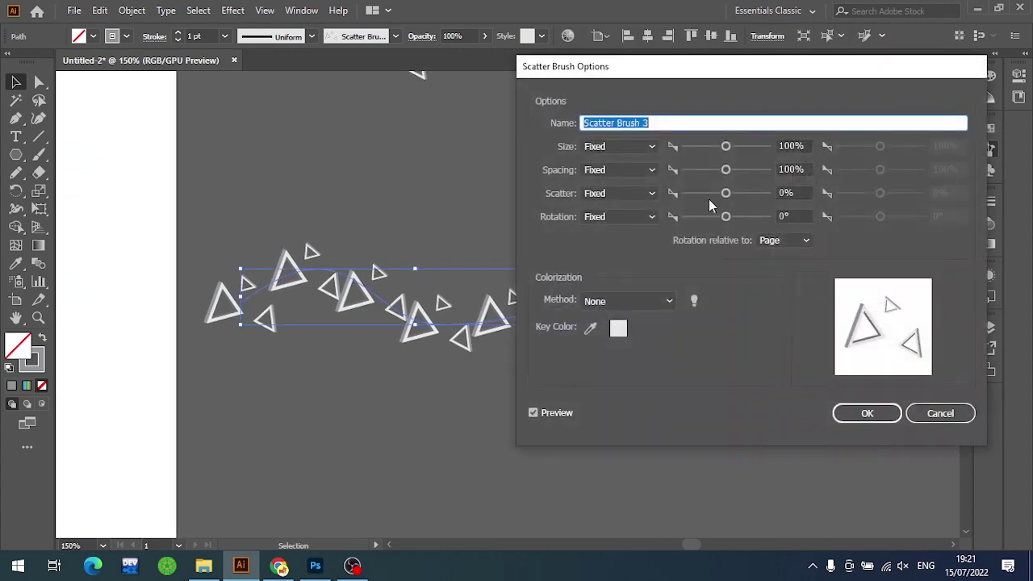
pyautogui.click(637, 147)
pyautogui.click(634, 174)
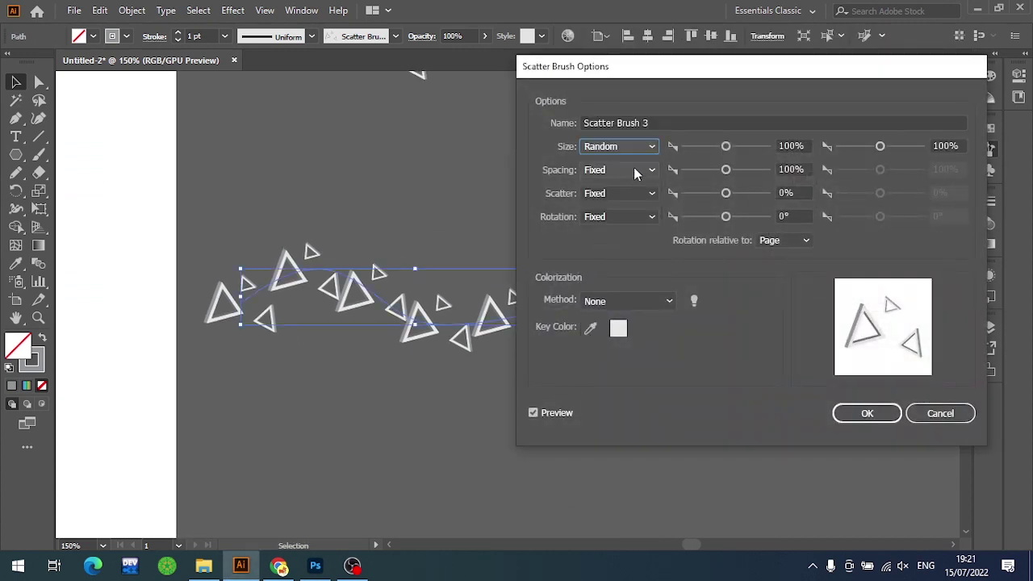
pyautogui.click(633, 168)
pyautogui.click(621, 200)
pyautogui.click(626, 192)
pyautogui.click(625, 228)
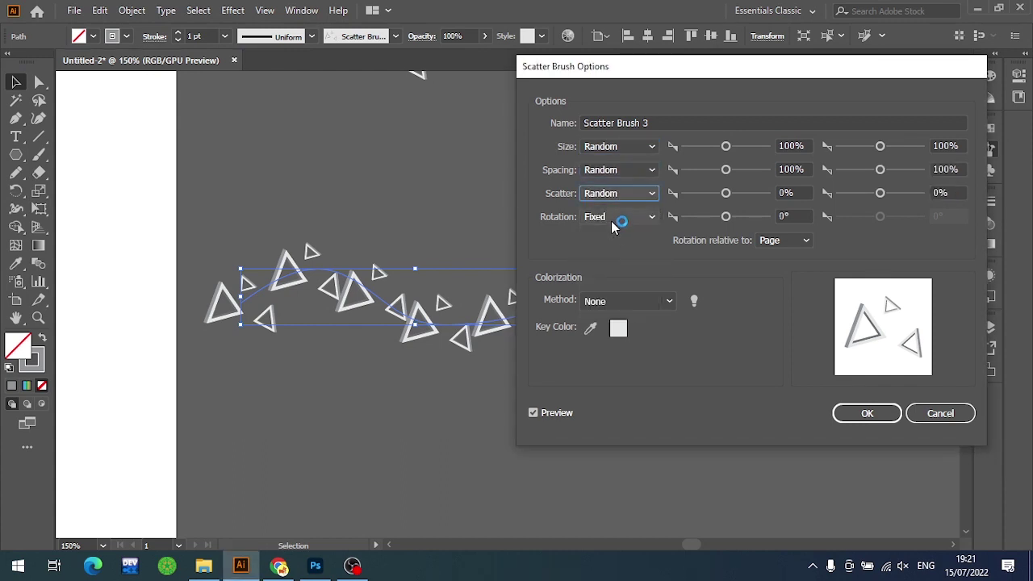
pyautogui.click(611, 218)
pyautogui.click(618, 250)
# Set random ranges: size 75–183%, wider spacing, scatter -55% to 93%, rotation up to 37°
pyautogui.moveTo(725, 146); pyautogui.dragTo(715, 147)
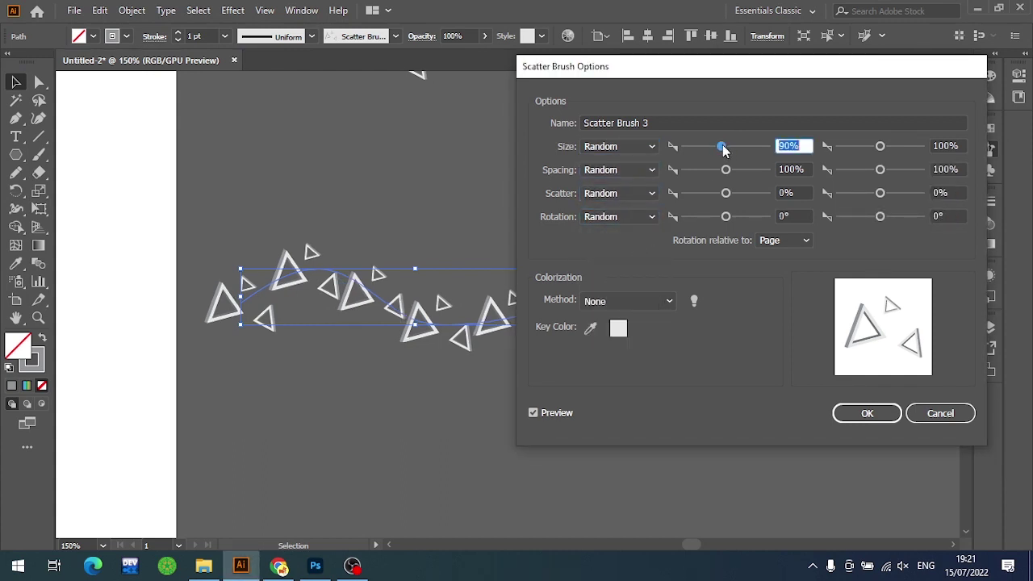
pyautogui.moveTo(878, 146); pyautogui.dragTo(885, 148)
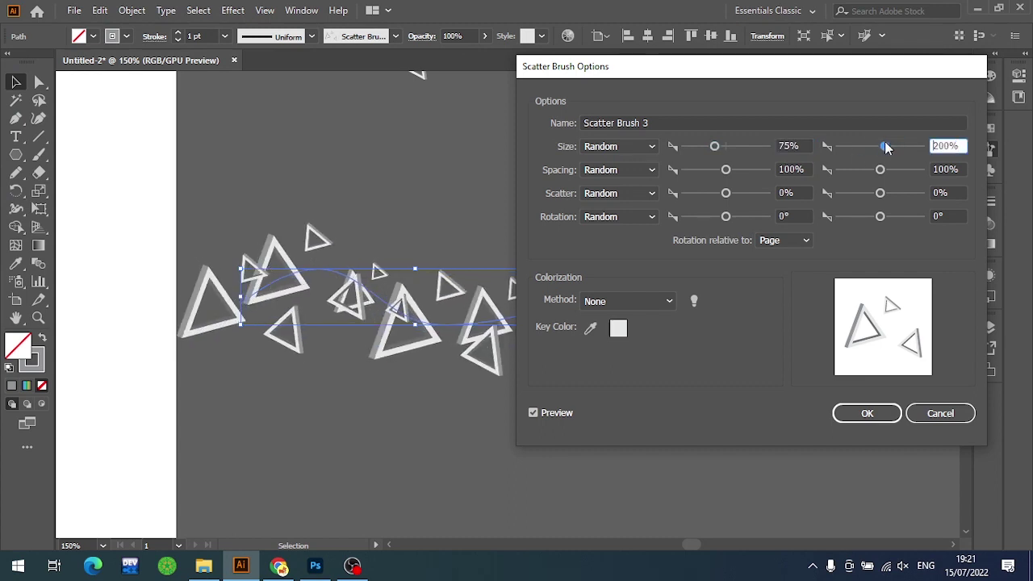
pyautogui.moveTo(884, 144); pyautogui.dragTo(884, 141)
pyautogui.moveTo(725, 169); pyautogui.dragTo(710, 171)
pyautogui.moveTo(881, 173)
pyautogui.mouseDown()
pyautogui.moveTo(893, 167)
pyautogui.moveTo(883, 175)
pyautogui.mouseUp()
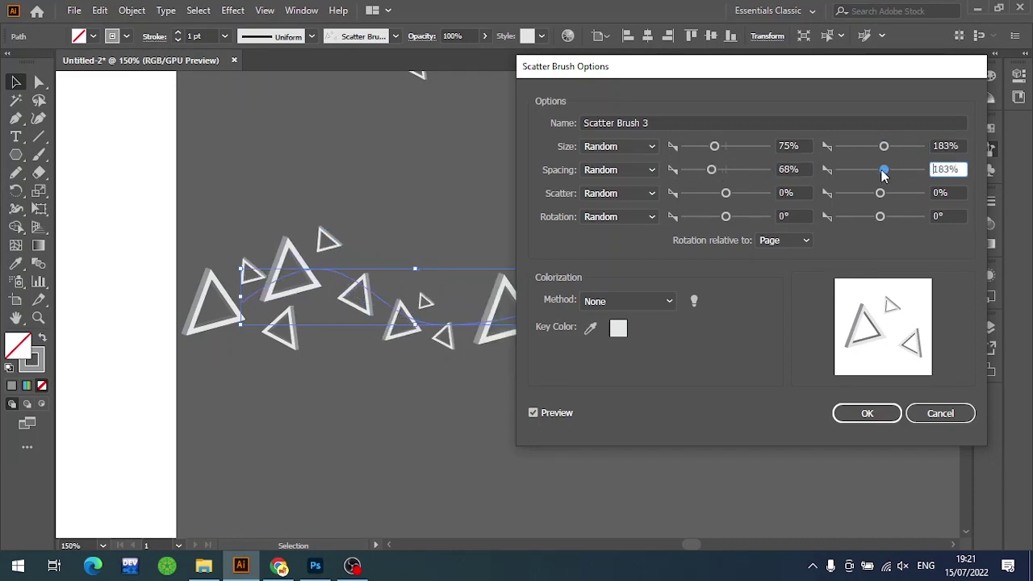
pyautogui.moveTo(726, 194); pyautogui.dragTo(723, 195)
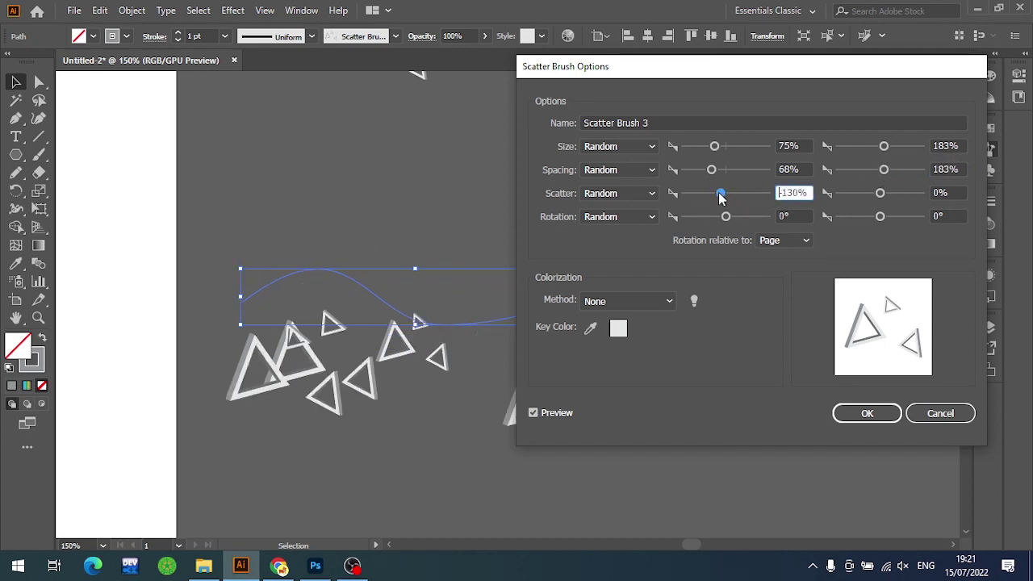
pyautogui.moveTo(880, 194); pyautogui.dragTo(883, 195)
pyautogui.moveTo(723, 194)
pyautogui.mouseDown()
pyautogui.moveTo(730, 204)
pyautogui.moveTo(716, 219)
pyautogui.mouseUp()
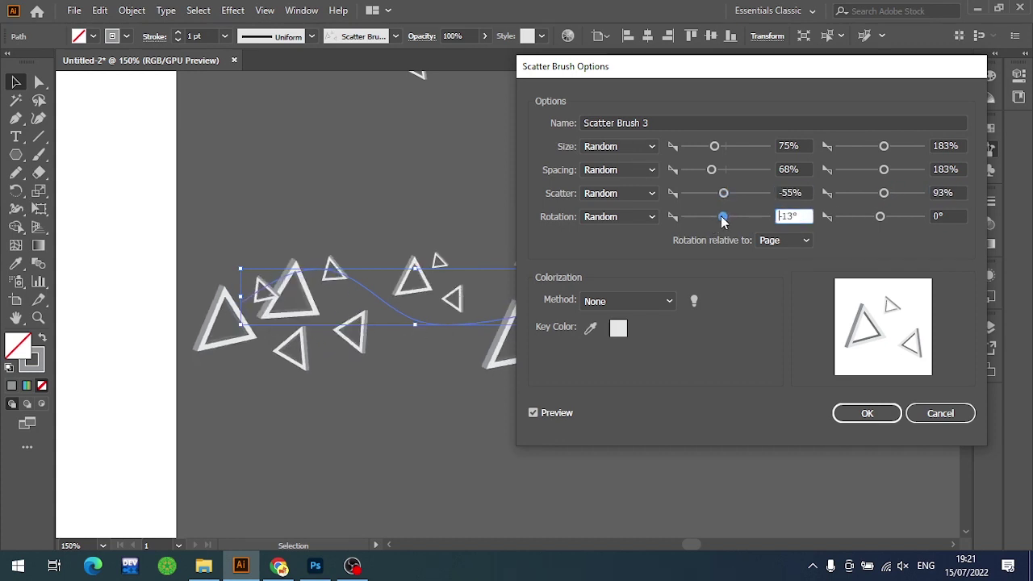
pyautogui.moveTo(877, 216); pyautogui.dragTo(889, 217)
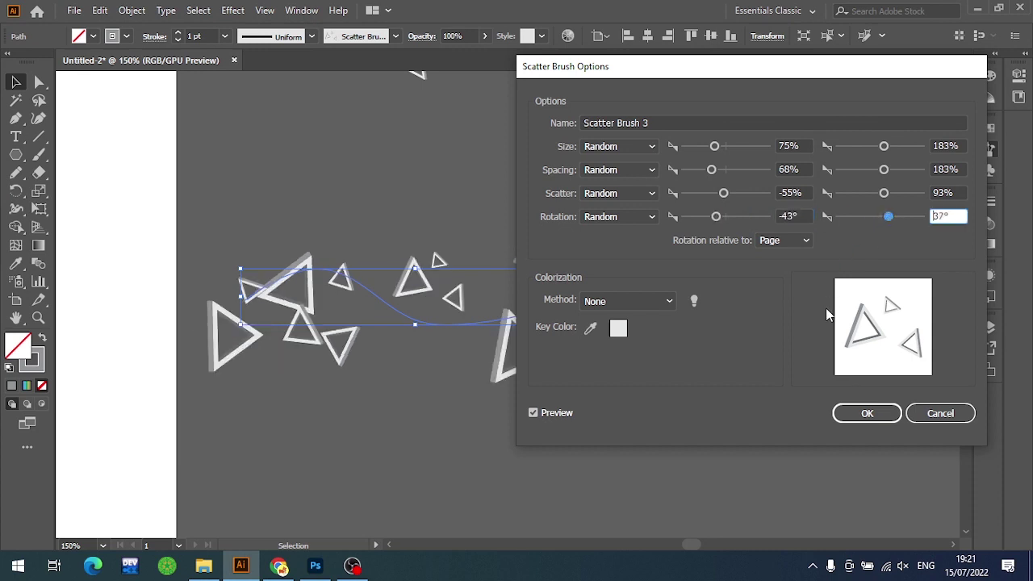
# Confirm the brush options, apply them to existing strokes, and reselect the triangle path
pyautogui.click(866, 412)
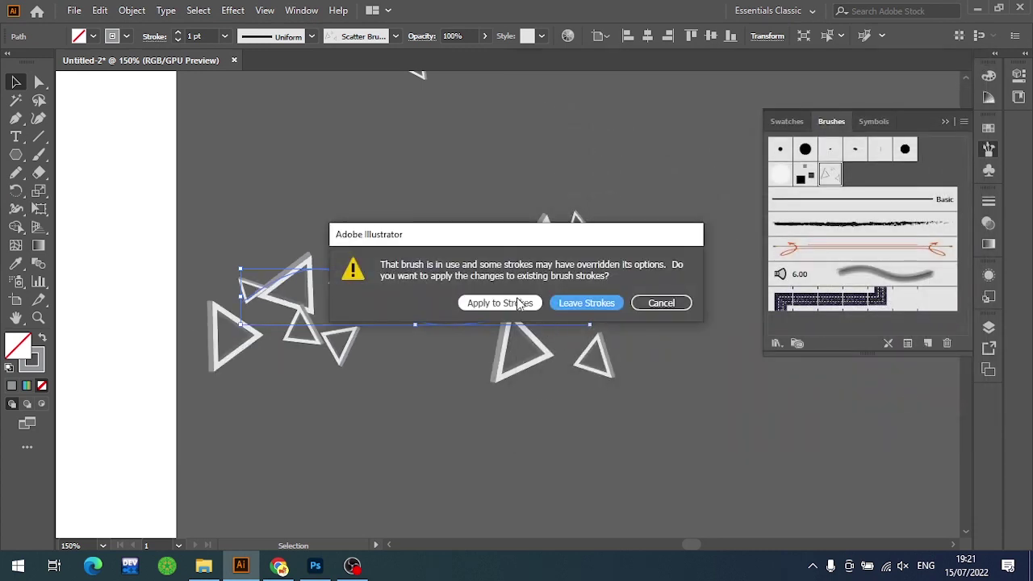
pyautogui.click(516, 303)
pyautogui.click(685, 446)
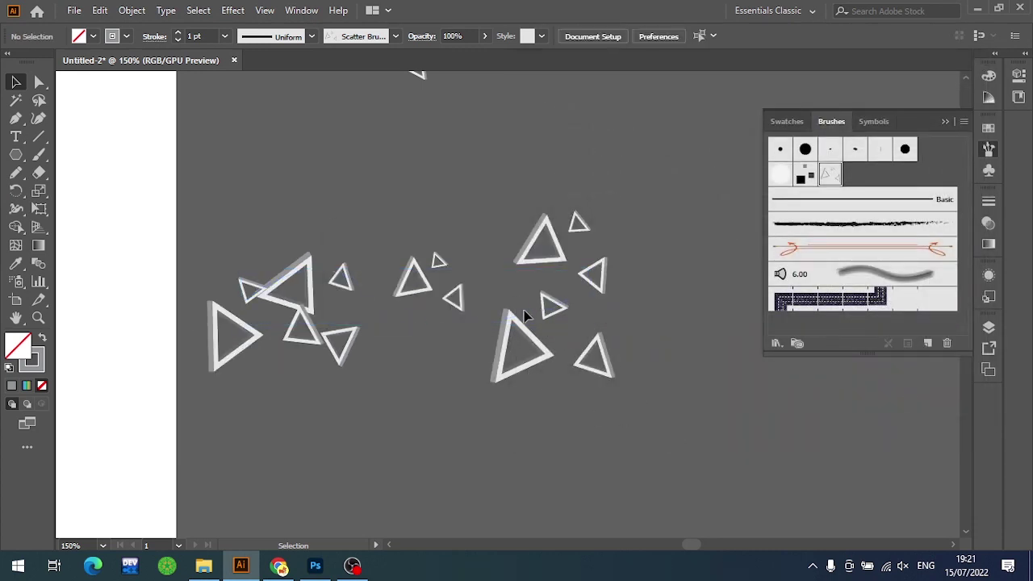
pyautogui.click(525, 309)
# Reopen and confirm Scatter Brush 3's options to re-randomize the triangle scatter
pyautogui.click(833, 178)
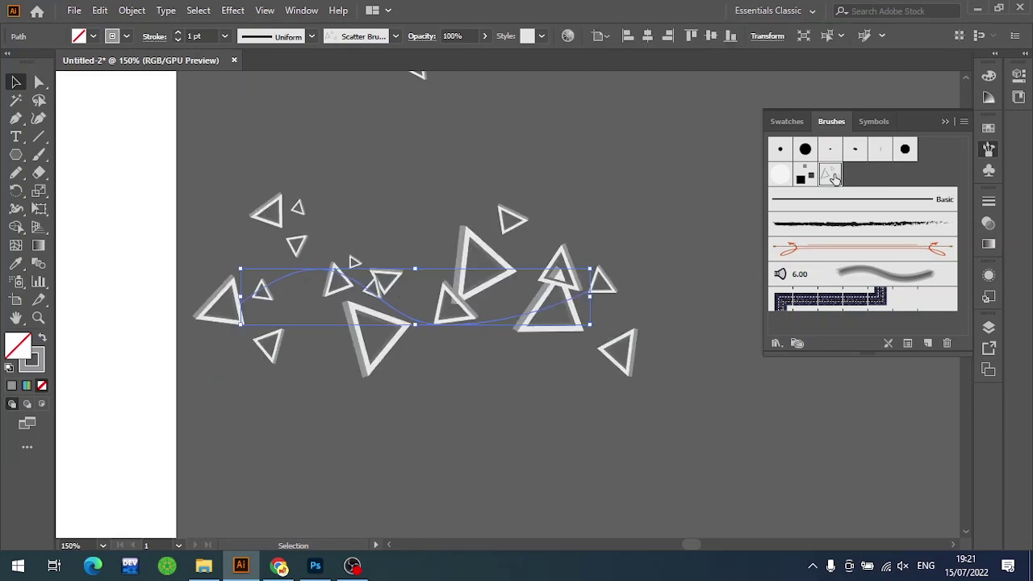
pyautogui.doubleClick(833, 177)
pyautogui.press('Return')
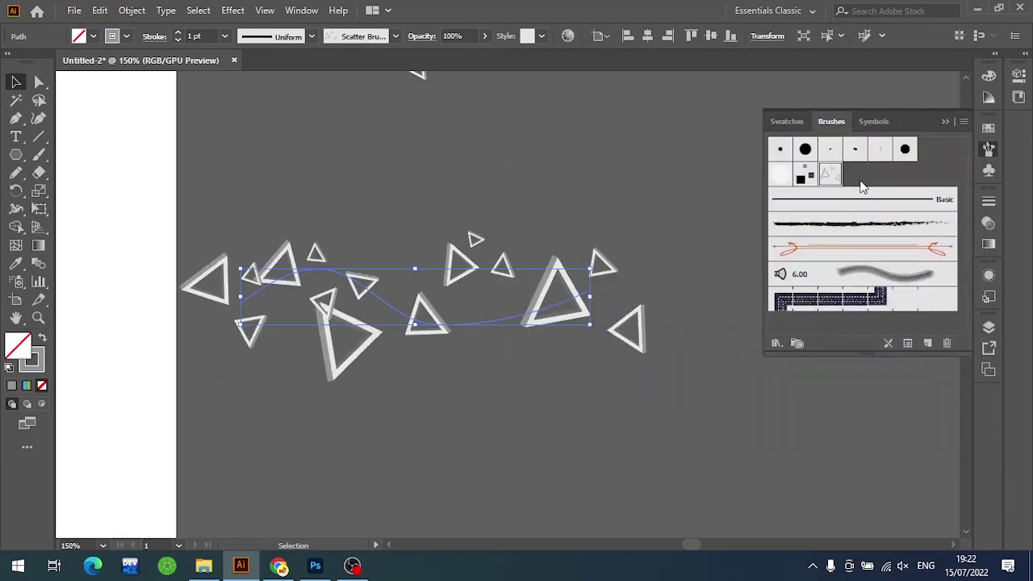
pyautogui.click(613, 399)
pyautogui.scroll(-4, 613, 399)
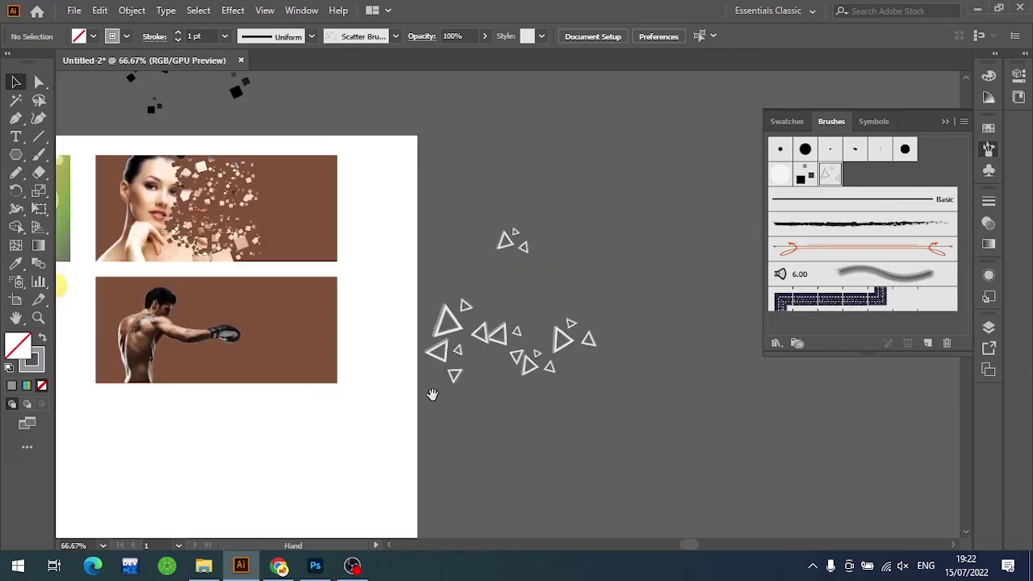
pyautogui.hscroll(-3, 431, 395)
pyautogui.scroll(1, 329, 319)
# Paint a trial triangle stroke on the boxer's back, move it lower, then delete it
pyautogui.click(332, 322)
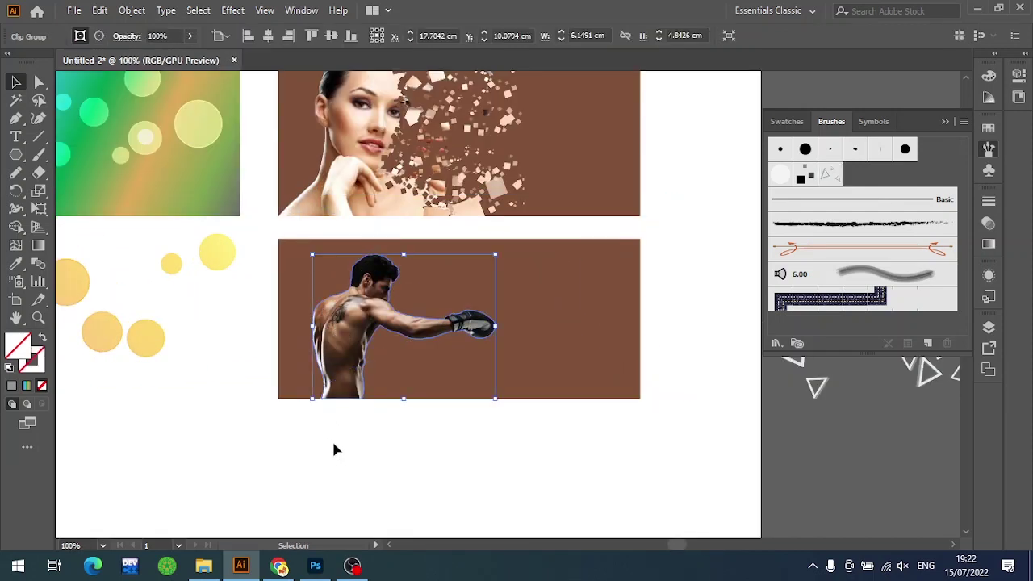
pyautogui.scroll(1, 347, 335)
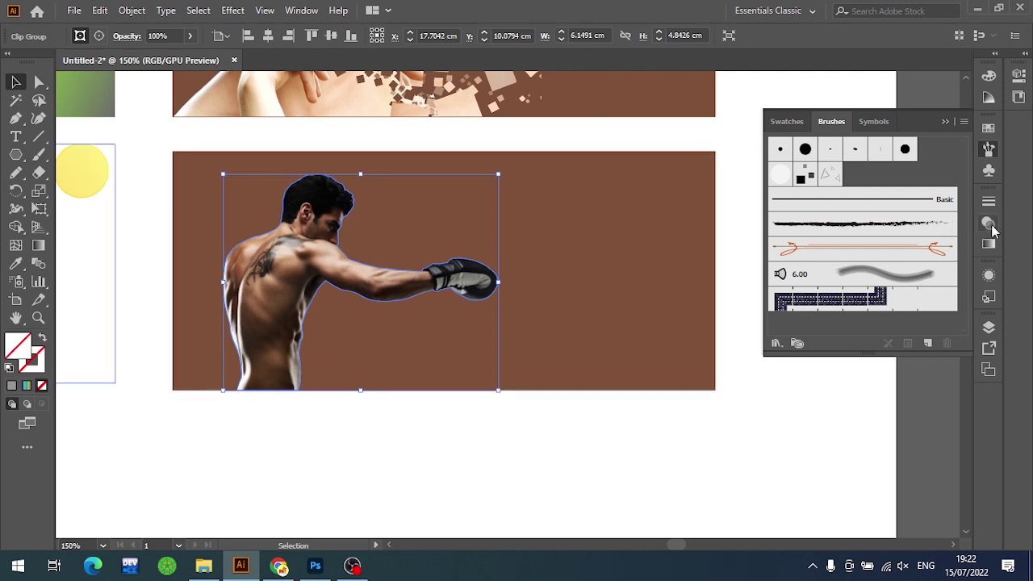
pyautogui.click(495, 495)
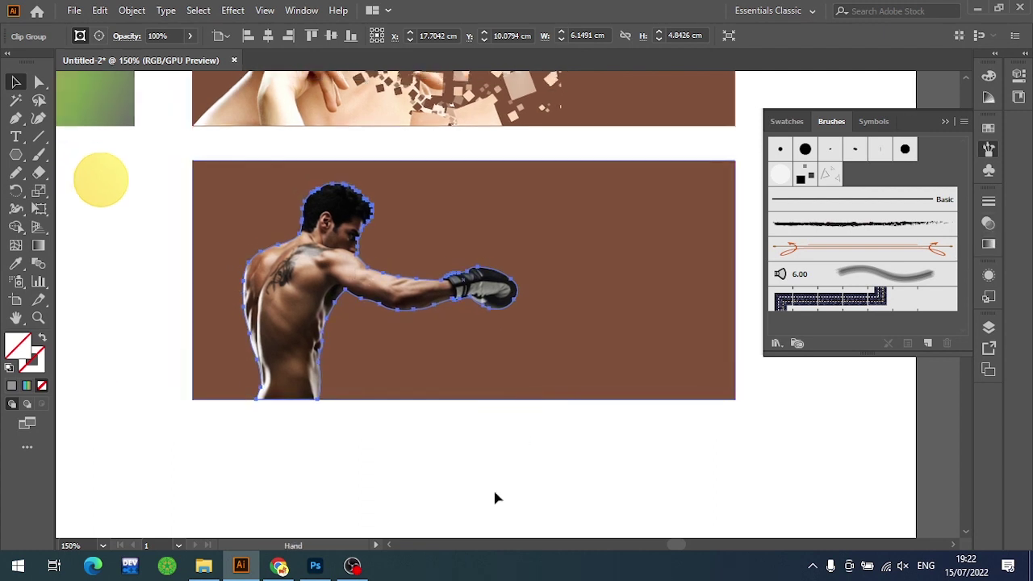
pyautogui.press('b')
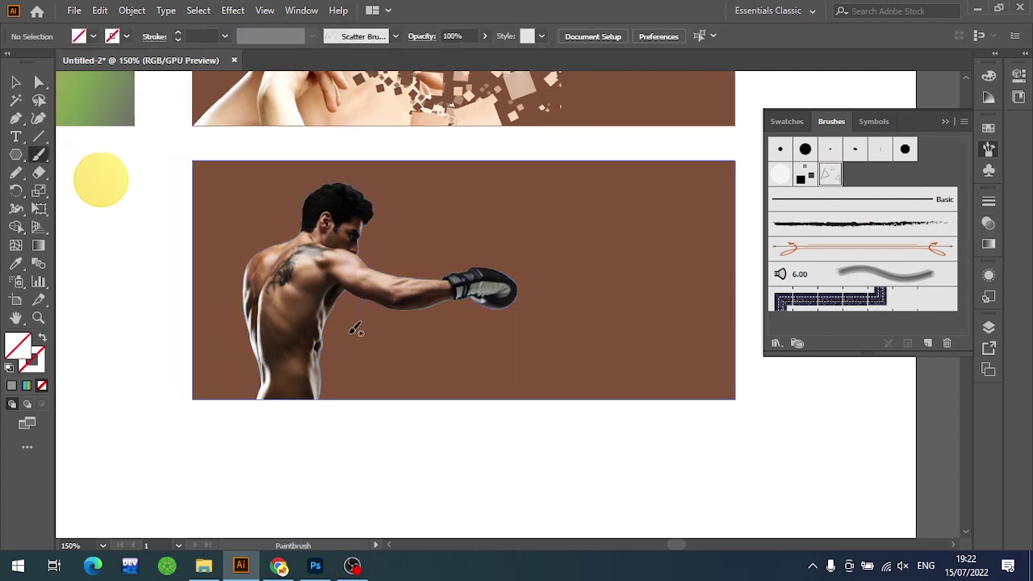
pyautogui.scroll(1, 352, 326)
pyautogui.moveTo(351, 332); pyautogui.dragTo(341, 322)
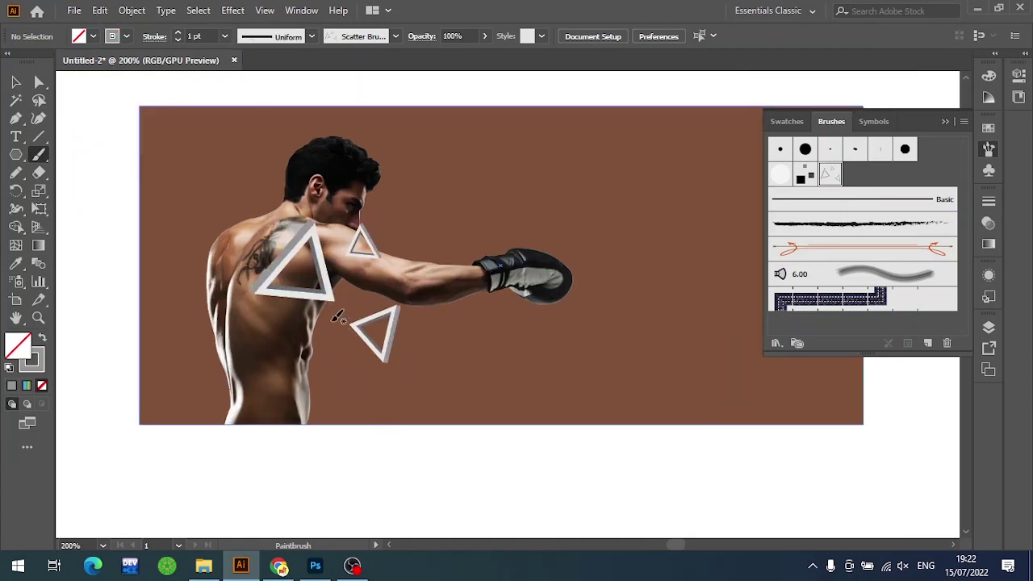
pyautogui.press('v')
pyautogui.moveTo(342, 321); pyautogui.dragTo(347, 337)
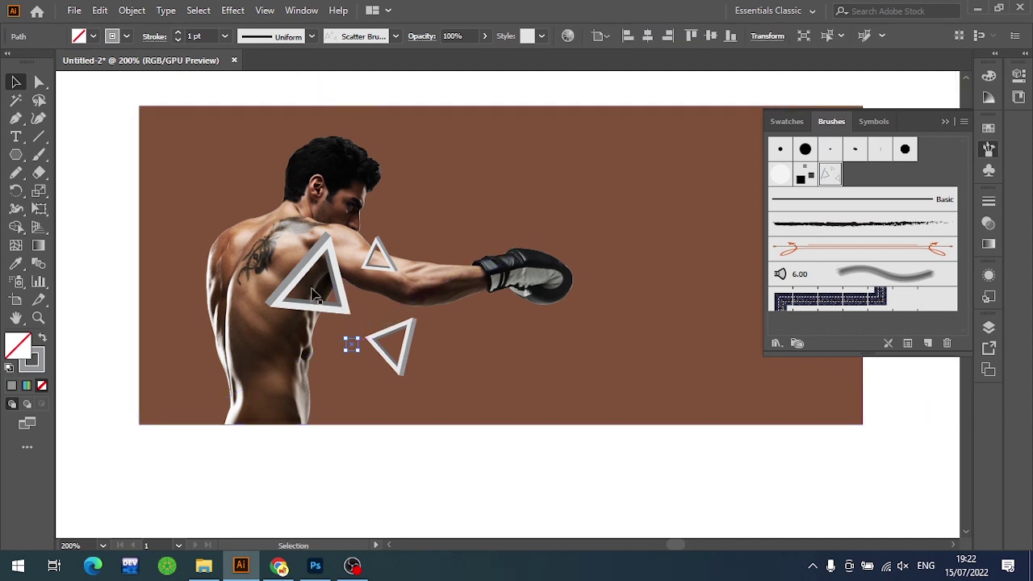
pyautogui.press('Delete')
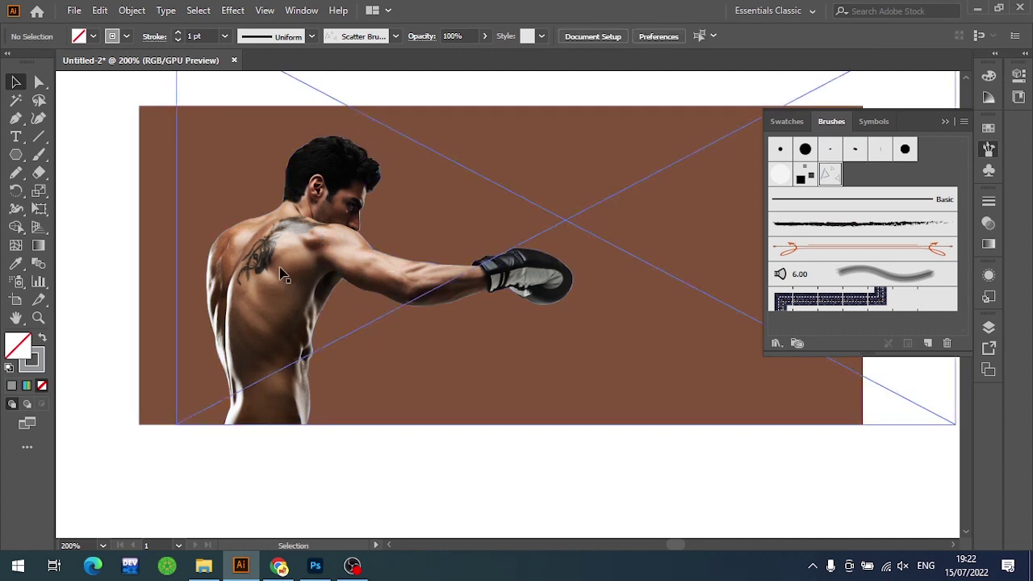
# Make an opacity mask on the boxer photo group and paste the triangles in with Ctrl+F
pyautogui.click(282, 274)
pyautogui.click(988, 222)
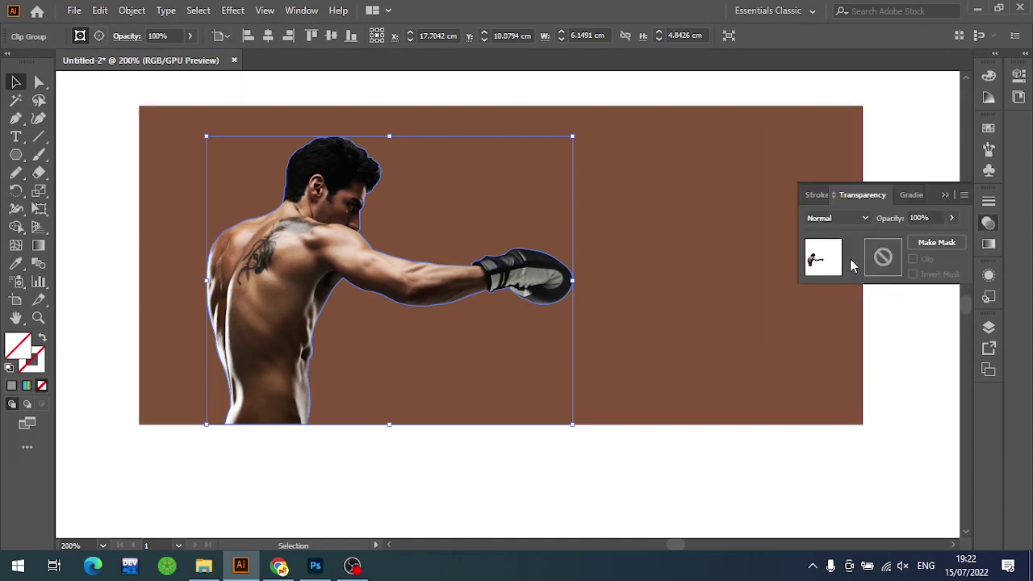
pyautogui.click(886, 244)
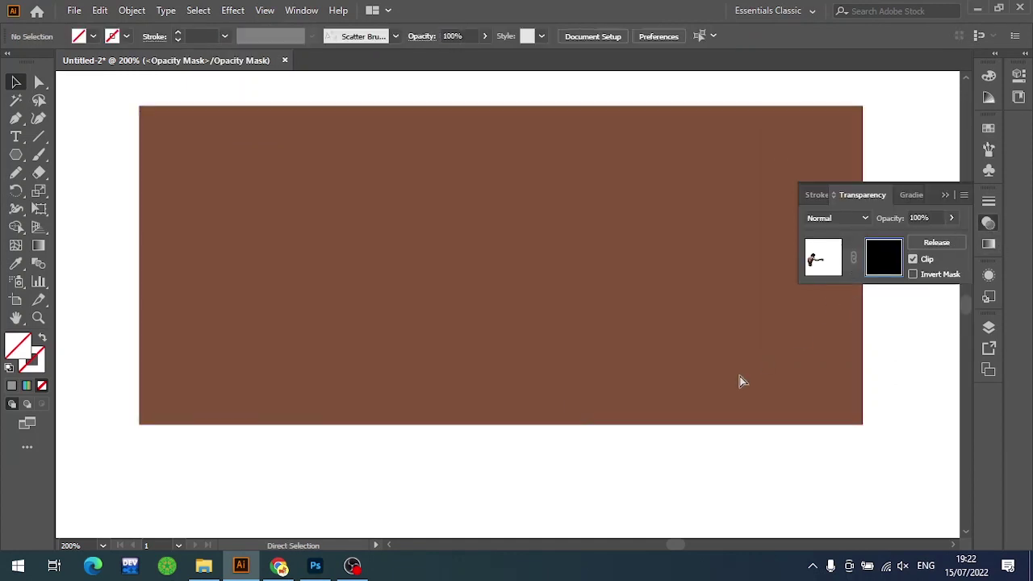
pyautogui.hotkey('ctrl', 'f')
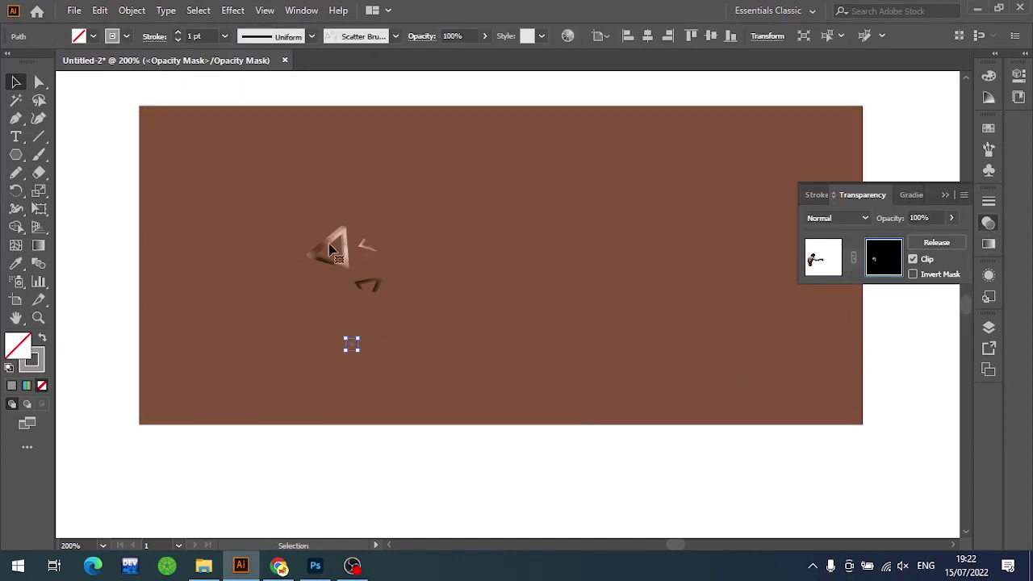
# Paint triangle strokes over the boxer's left side, upper figure, head top and arm
pyautogui.press('b')
pyautogui.moveTo(288, 288)
pyautogui.mouseDown()
pyautogui.moveTo(301, 302)
pyautogui.moveTo(254, 342)
pyautogui.mouseUp()
pyautogui.moveTo(258, 392); pyautogui.dragTo(289, 236)
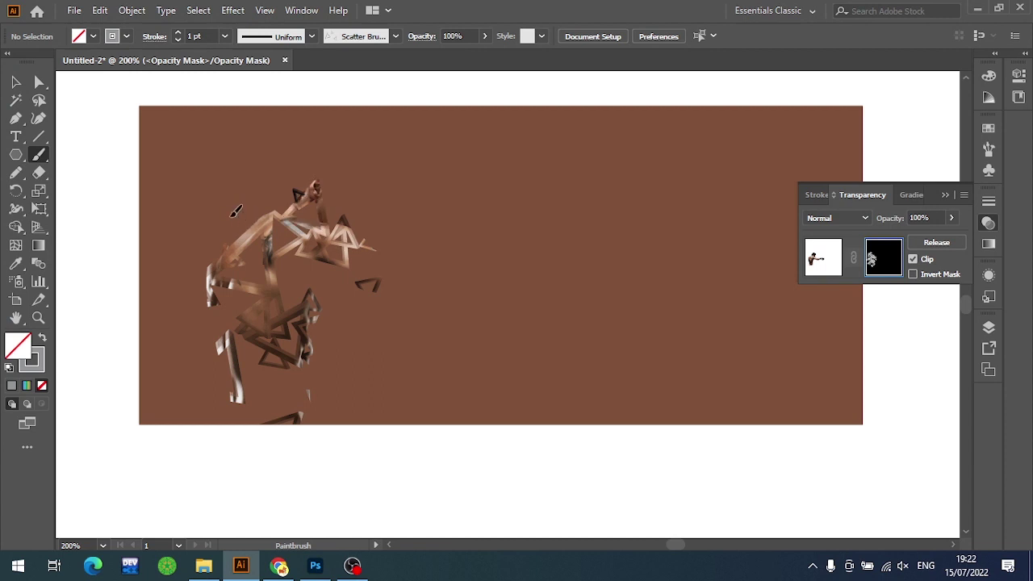
pyautogui.moveTo(248, 214); pyautogui.dragTo(396, 228)
pyautogui.moveTo(337, 159); pyautogui.dragTo(319, 194)
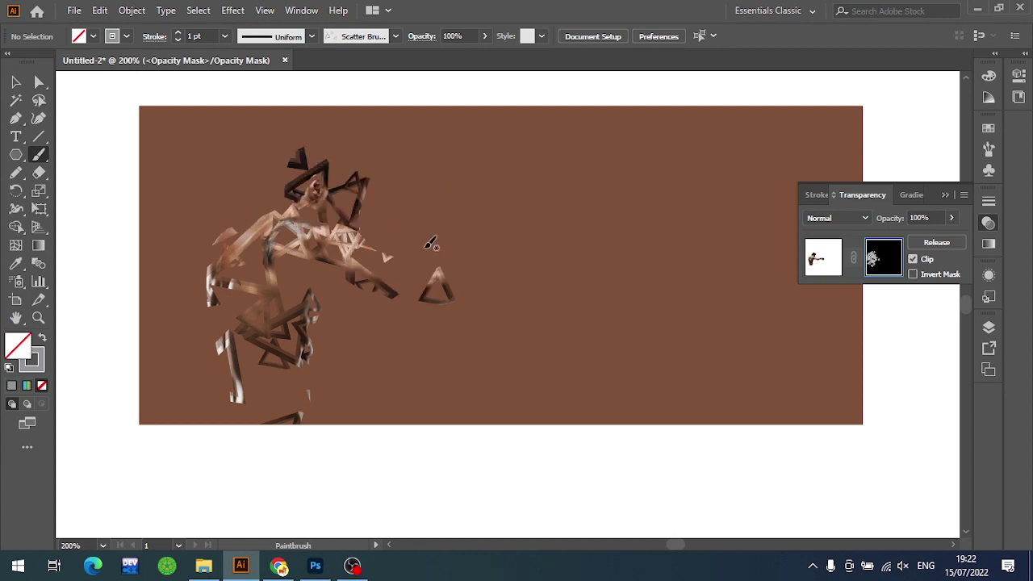
pyautogui.moveTo(431, 242)
pyautogui.mouseDown()
pyautogui.moveTo(440, 278)
pyautogui.moveTo(415, 294)
pyautogui.mouseUp()
pyautogui.moveTo(355, 242); pyautogui.dragTo(413, 262)
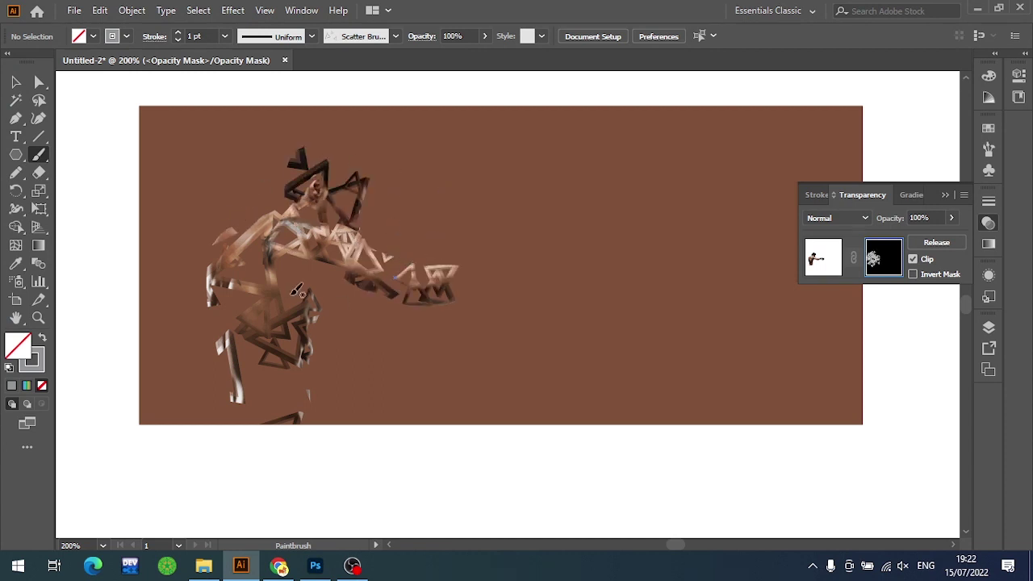
# Paint more triangles over the middle and lower body, undoing unwanted strokes
pyautogui.moveTo(297, 292); pyautogui.dragTo(242, 347)
pyautogui.moveTo(258, 286); pyautogui.dragTo(291, 331)
pyautogui.moveTo(299, 251); pyautogui.dragTo(303, 314)
pyautogui.moveTo(306, 274); pyautogui.dragTo(355, 303)
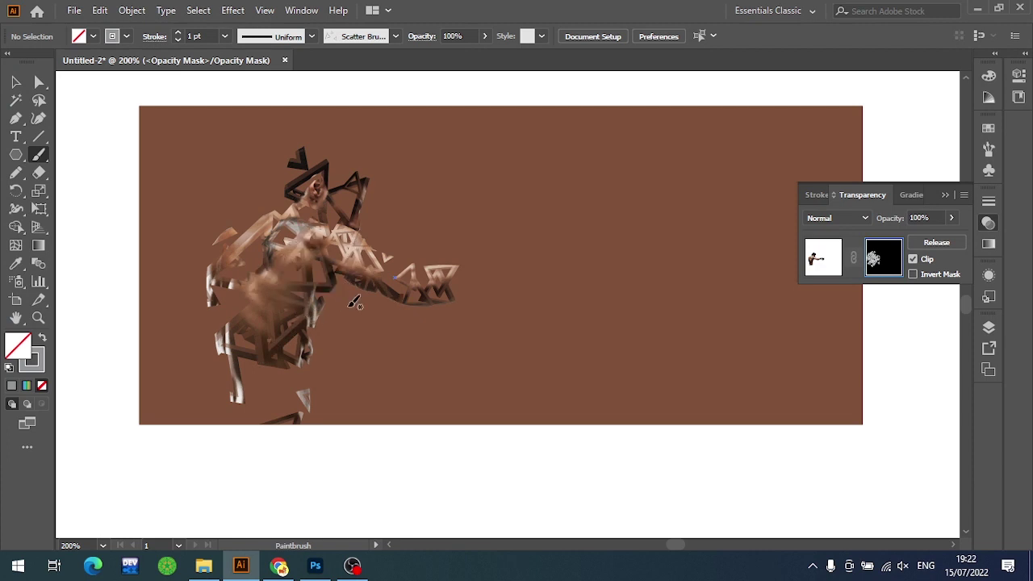
pyautogui.hotkey('ctrl', 'z')
pyautogui.hotkey('ctrl', 'z')
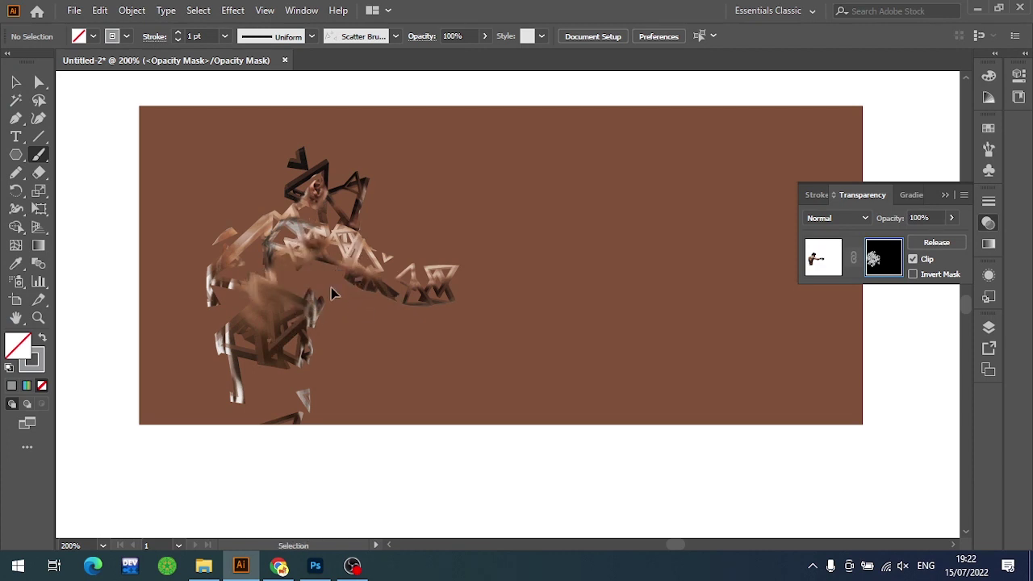
pyautogui.hotkey('ctrl', 'z')
pyautogui.hotkey('ctrl', 'z')
pyautogui.hotkey('ctrl', 'z')
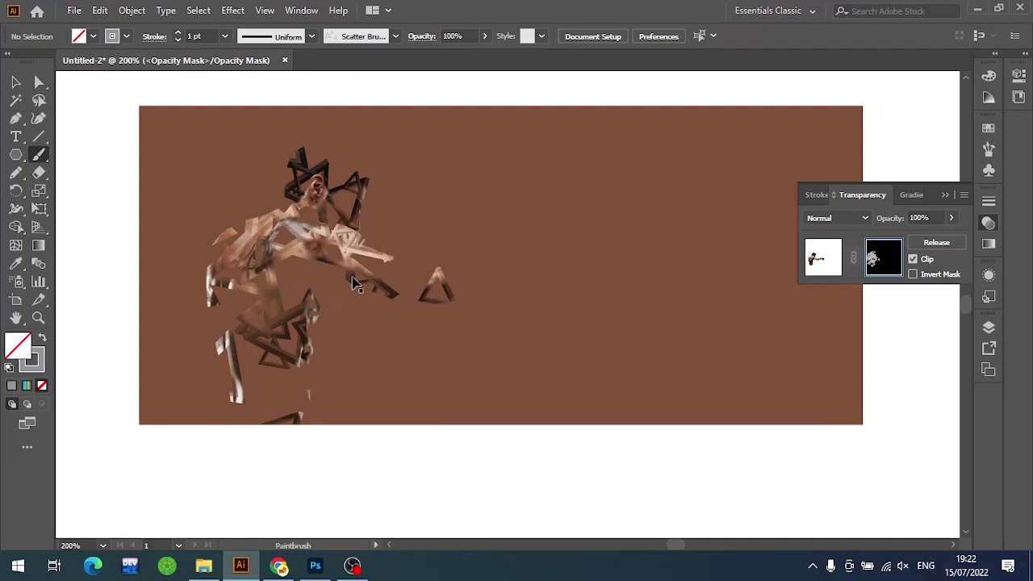
pyautogui.moveTo(310, 271); pyautogui.dragTo(316, 275)
pyautogui.moveTo(394, 272); pyautogui.dragTo(415, 271)
pyautogui.hotkey('ctrl', 'z')
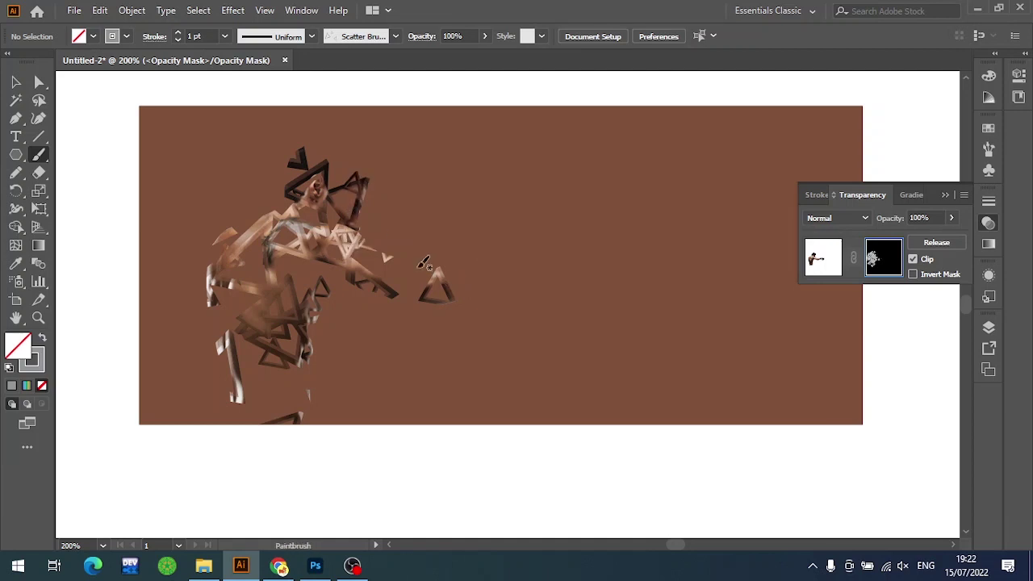
# Set brush weight to 0.5 pt and paint small triangles along the arm, forearm and fist
pyautogui.click(224, 35)
pyautogui.click(240, 46)
pyautogui.click(225, 36)
pyautogui.click(243, 70)
pyautogui.moveTo(388, 260); pyautogui.dragTo(474, 284)
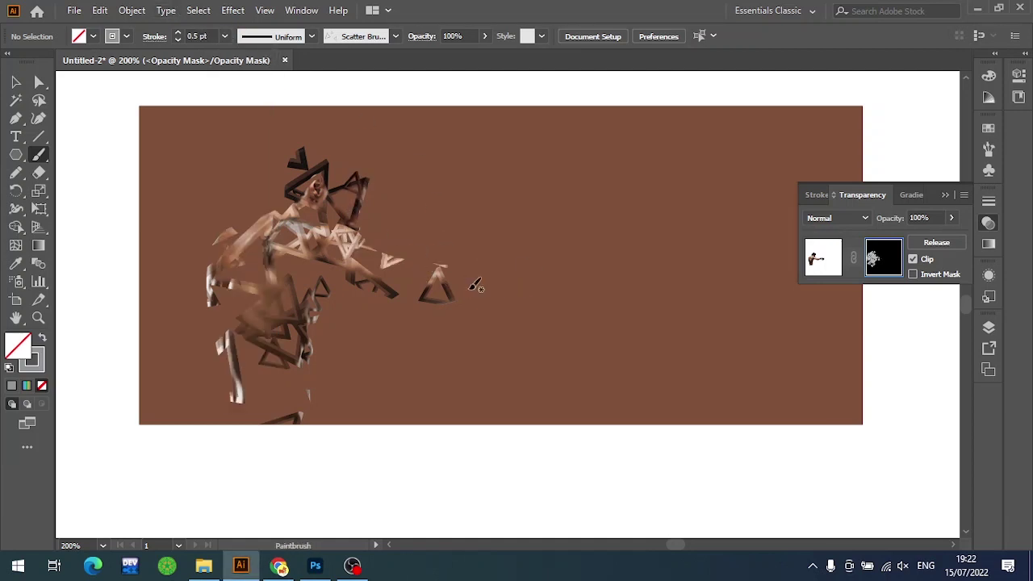
pyautogui.moveTo(405, 282)
pyautogui.mouseDown()
pyautogui.moveTo(480, 298)
pyautogui.moveTo(477, 288)
pyautogui.moveTo(557, 284)
pyautogui.moveTo(489, 251)
pyautogui.mouseUp()
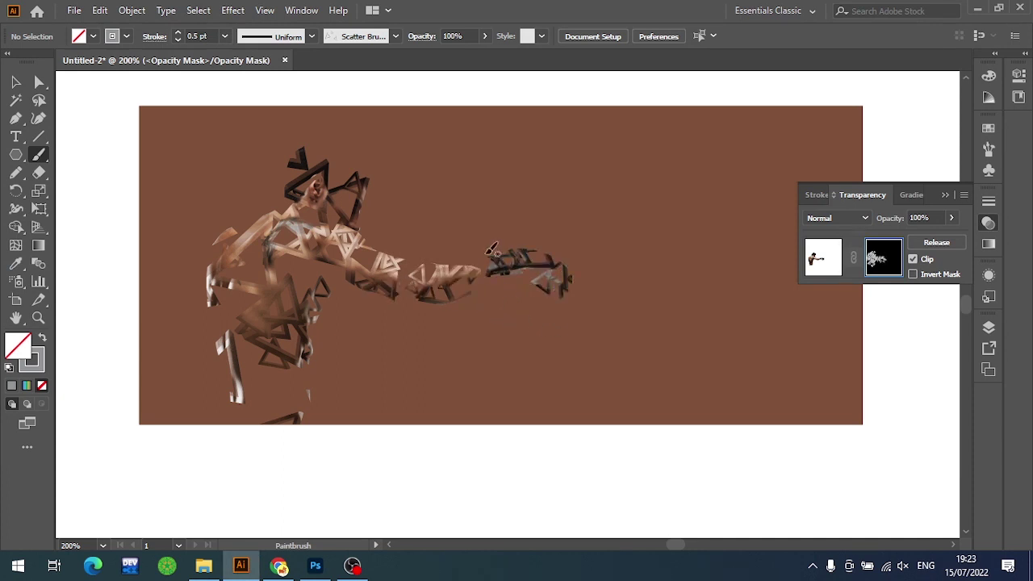
# Paint triangles over the lower-left body, shoulder, and top and right of the head
pyautogui.moveTo(300, 379)
pyautogui.mouseDown()
pyautogui.moveTo(254, 376)
pyautogui.moveTo(276, 408)
pyautogui.moveTo(271, 290)
pyautogui.moveTo(309, 270)
pyautogui.mouseUp()
pyautogui.moveTo(269, 240); pyautogui.dragTo(257, 248)
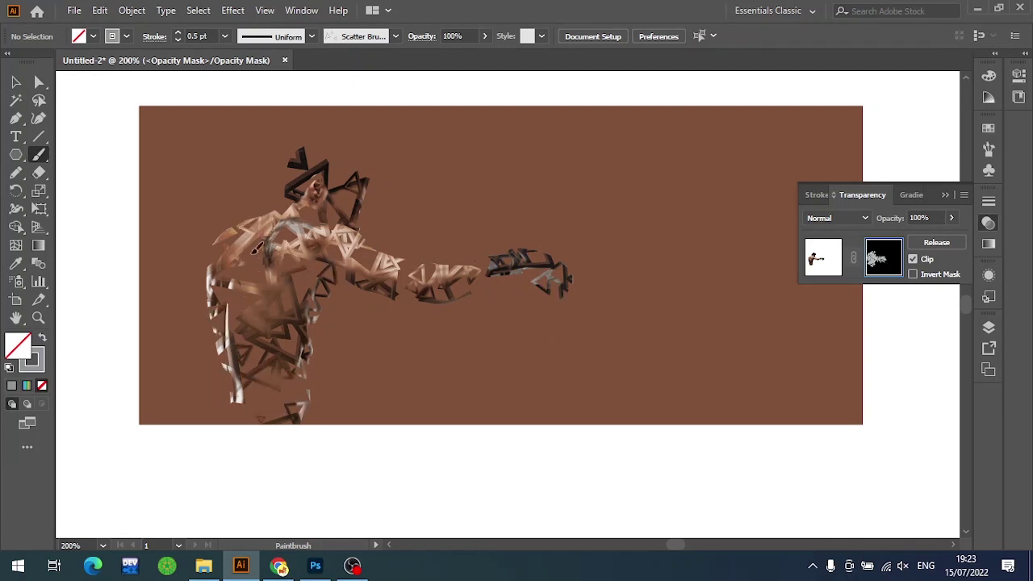
pyautogui.moveTo(355, 191); pyautogui.dragTo(326, 154)
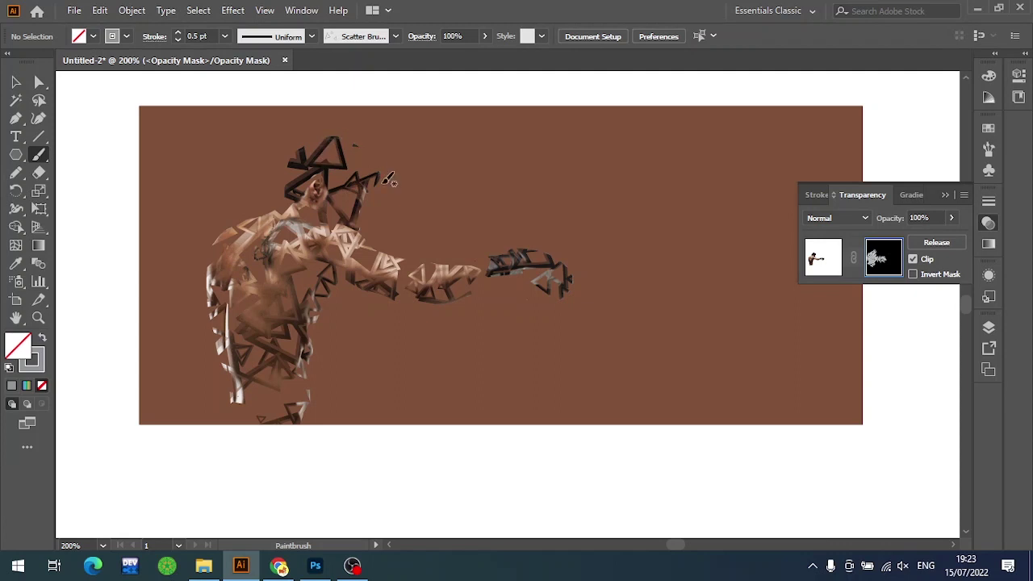
pyautogui.moveTo(388, 179)
pyautogui.mouseDown()
pyautogui.moveTo(345, 150)
pyautogui.moveTo(305, 184)
pyautogui.moveTo(362, 208)
pyautogui.mouseUp()
pyautogui.moveTo(327, 155); pyautogui.dragTo(351, 201)
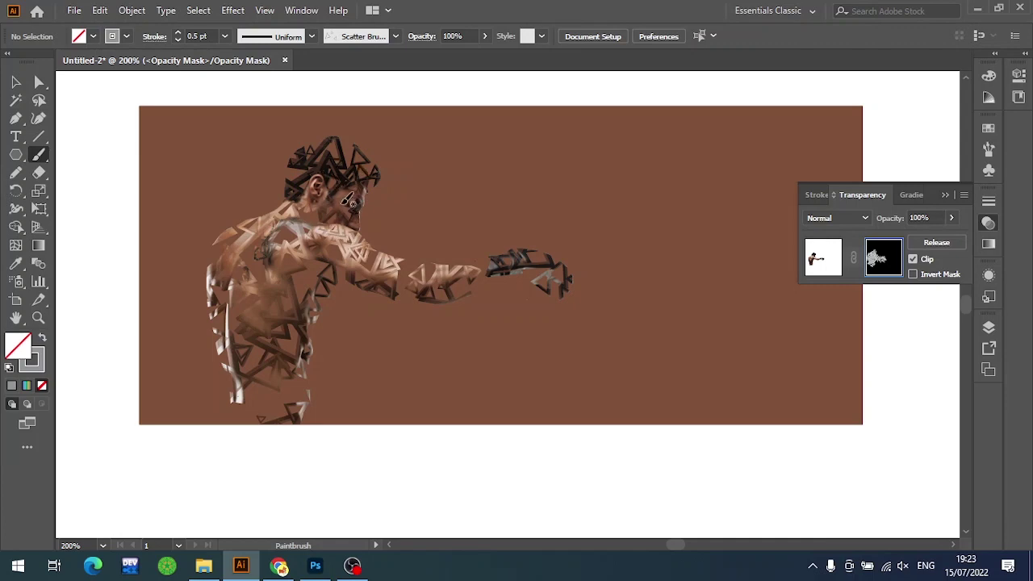
pyautogui.scroll(2, 352, 202)
pyautogui.scroll(3, 307, 207)
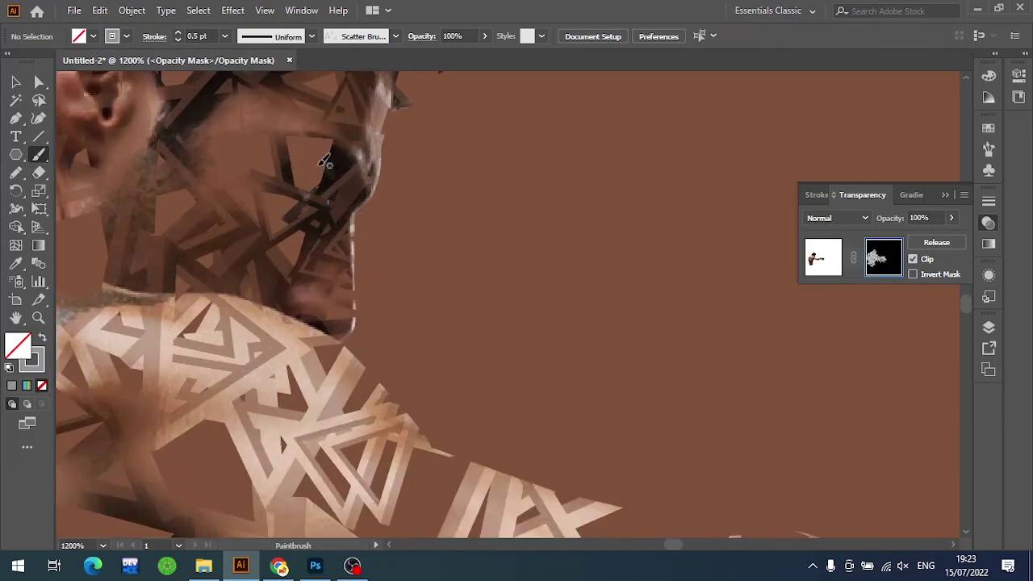
pyautogui.scroll(-3, 334, 201)
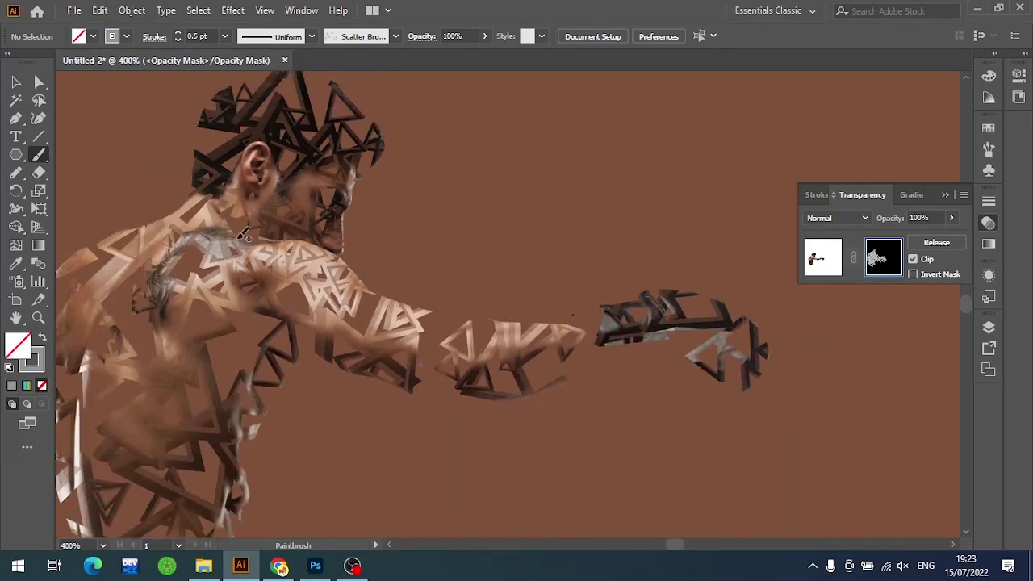
pyautogui.scroll(-1, 214, 307)
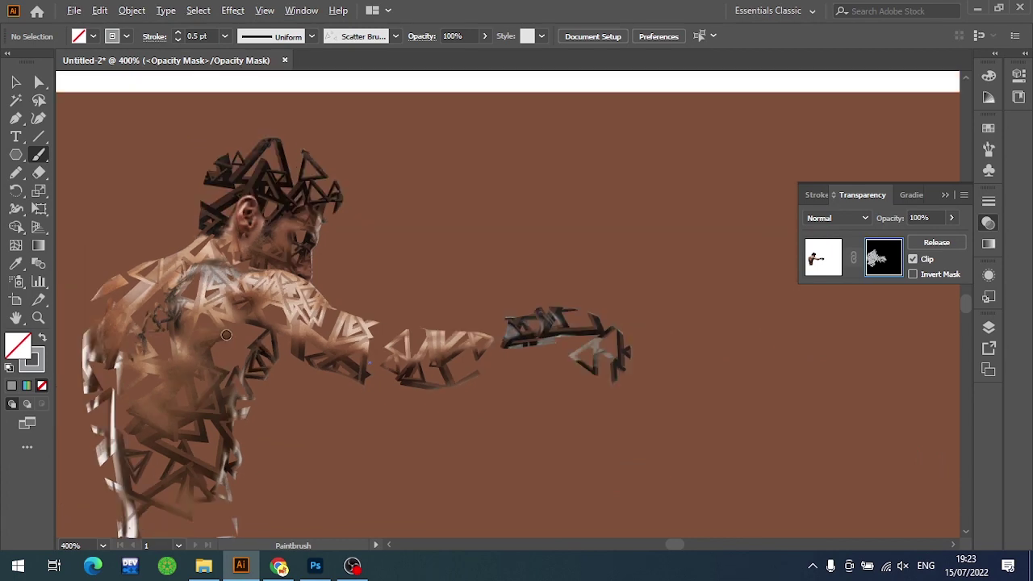
# At 2 pt brush weight, add hair triangles around the head, then return to selecting
pyautogui.click(224, 35)
pyautogui.click(246, 107)
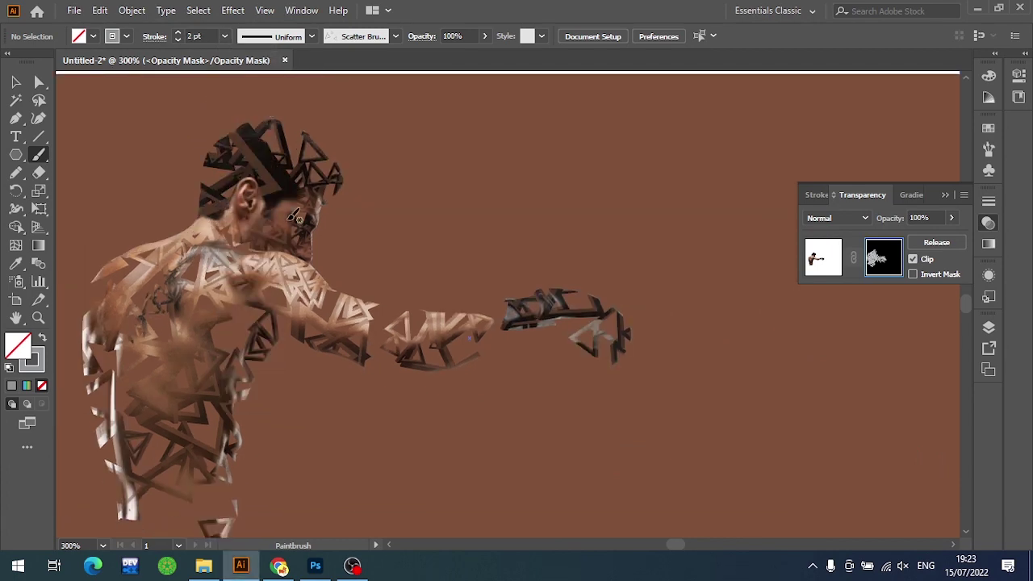
pyautogui.moveTo(296, 163); pyautogui.dragTo(332, 188)
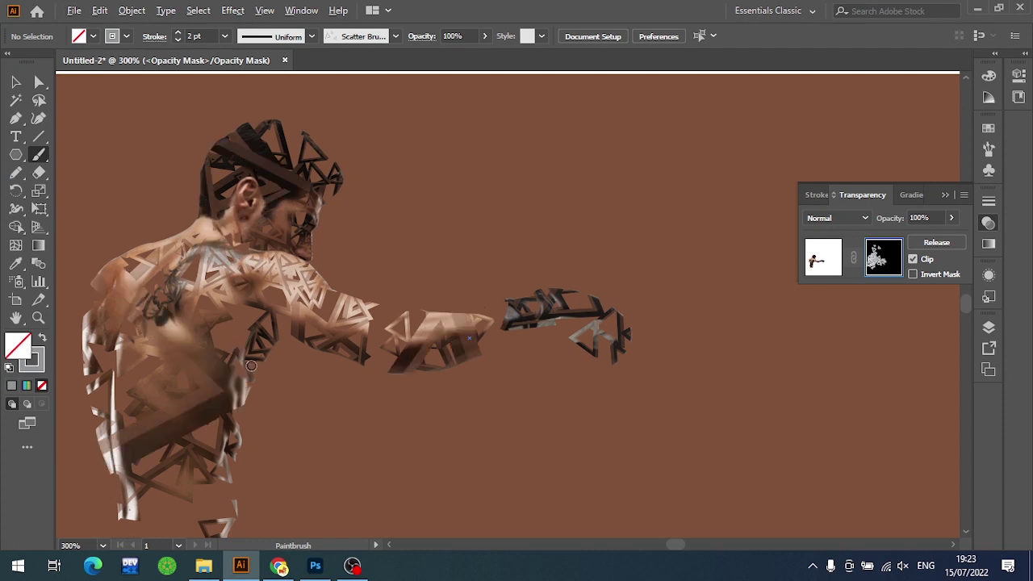
pyautogui.scroll(-1, 257, 364)
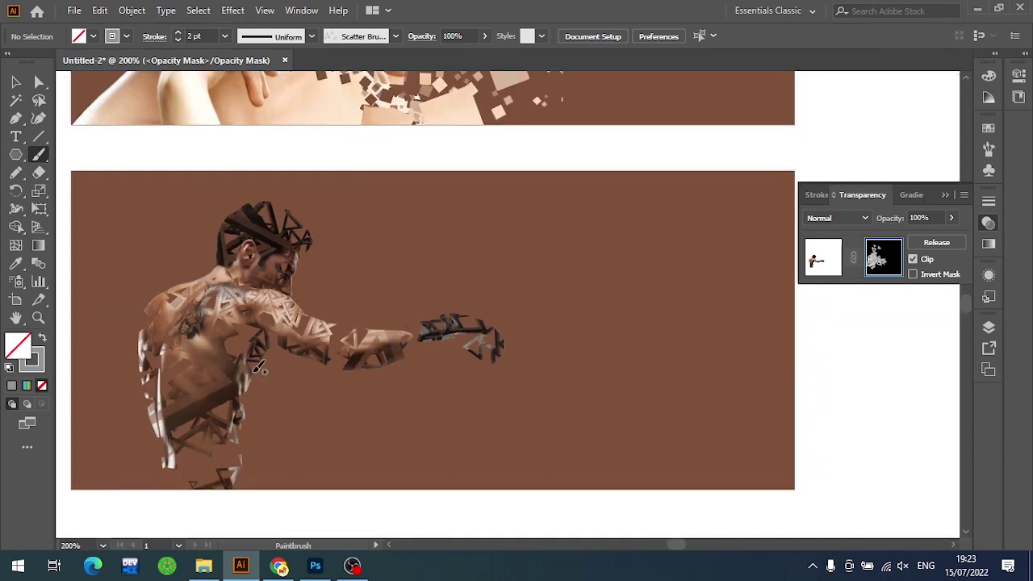
pyautogui.click(224, 35)
pyautogui.click(256, 152)
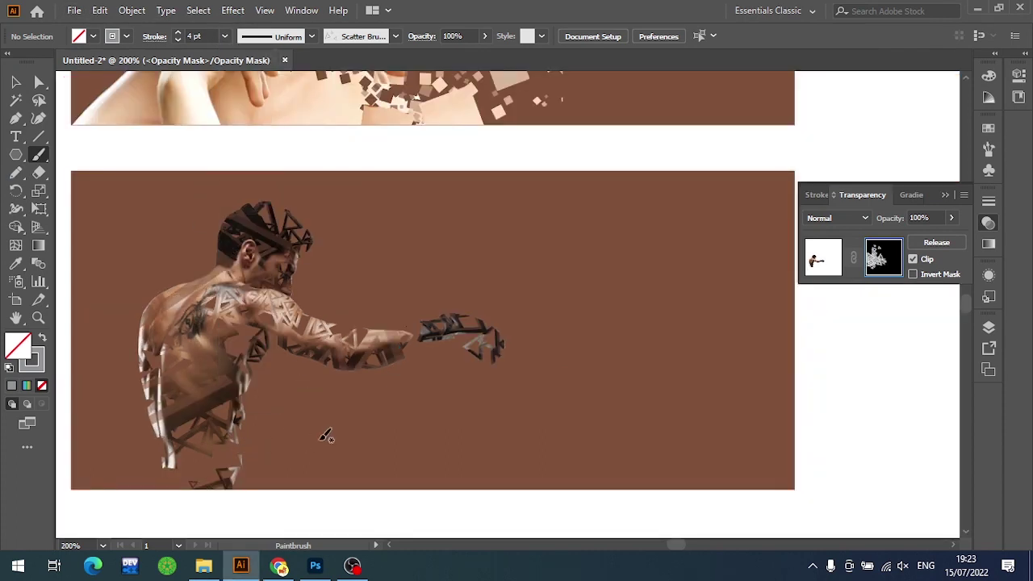
pyautogui.hotkey('ctrl', 'z')
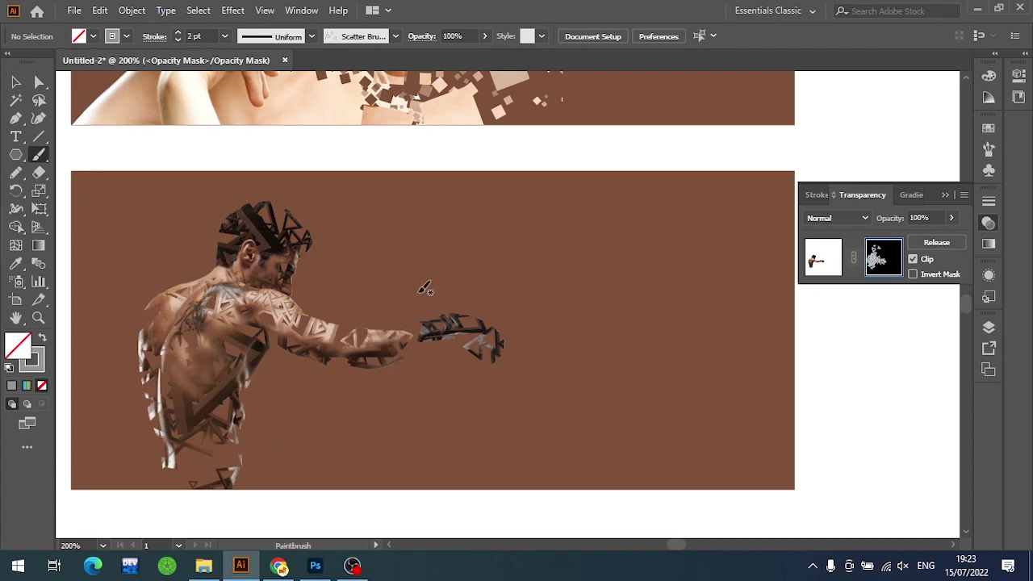
pyautogui.press('v')
pyautogui.scroll(2, 313, 286)
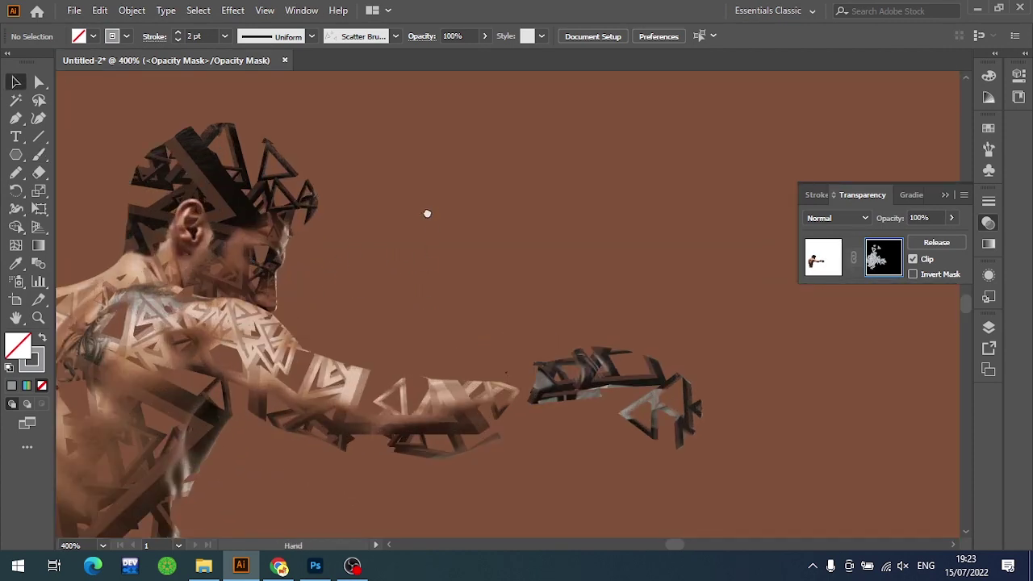
pyautogui.scroll(2, 426, 212)
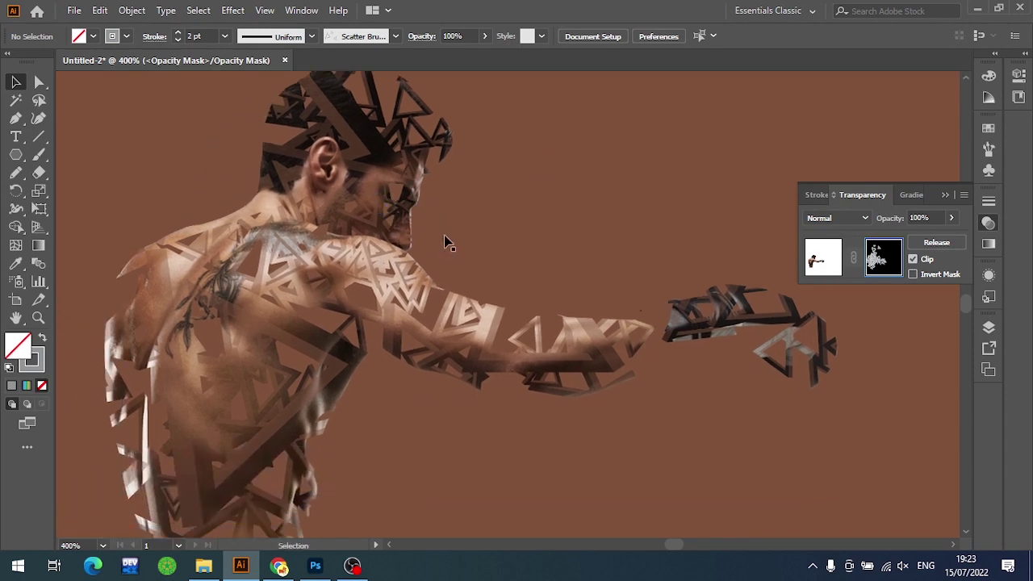
pyautogui.scroll(1, 444, 240)
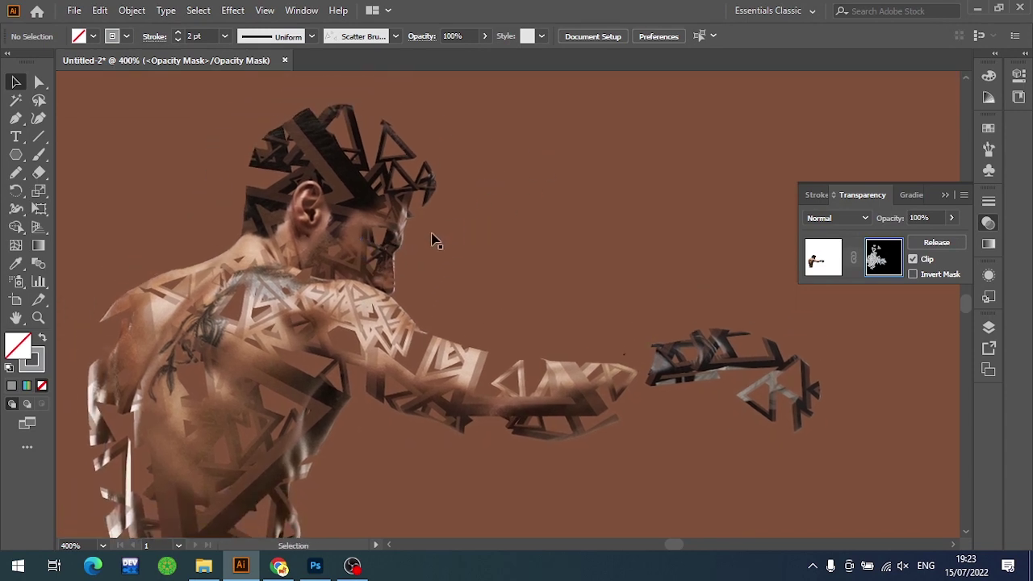
# Draw a Pen path curving around the boxer's face and select it
pyautogui.press('p')
pyautogui.click(414, 208)
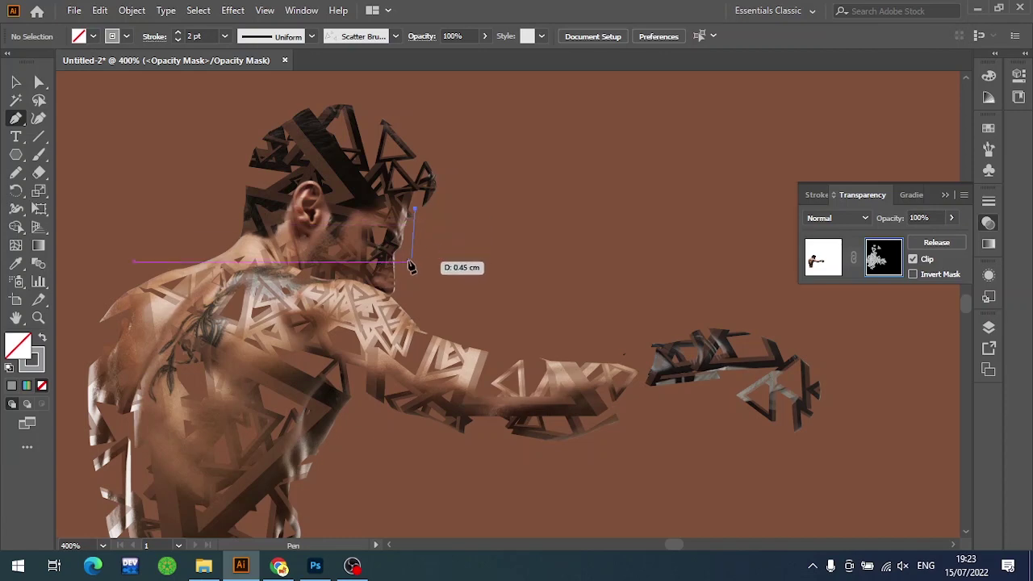
pyautogui.moveTo(358, 272); pyautogui.dragTo(396, 327)
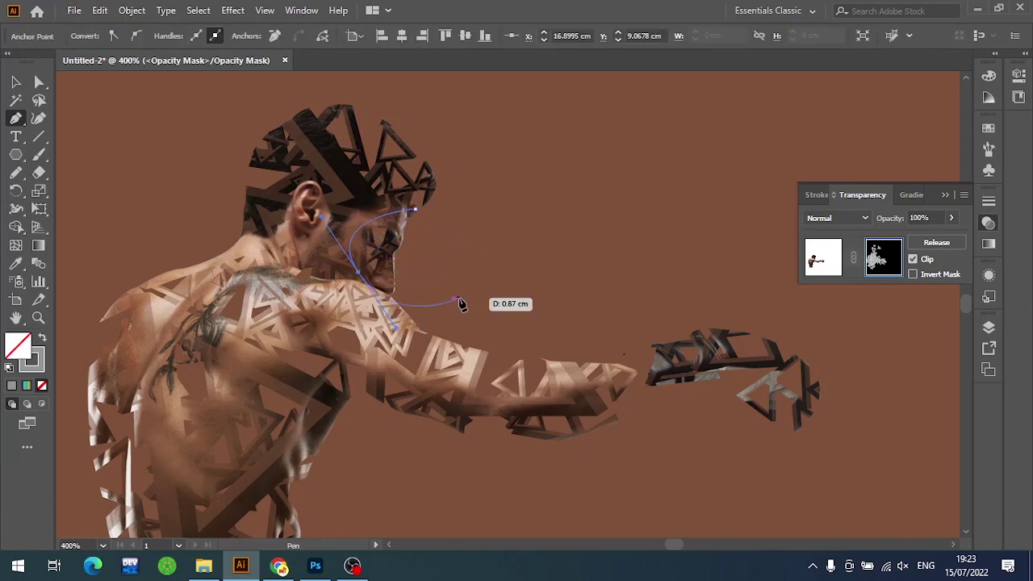
pyautogui.click(496, 283)
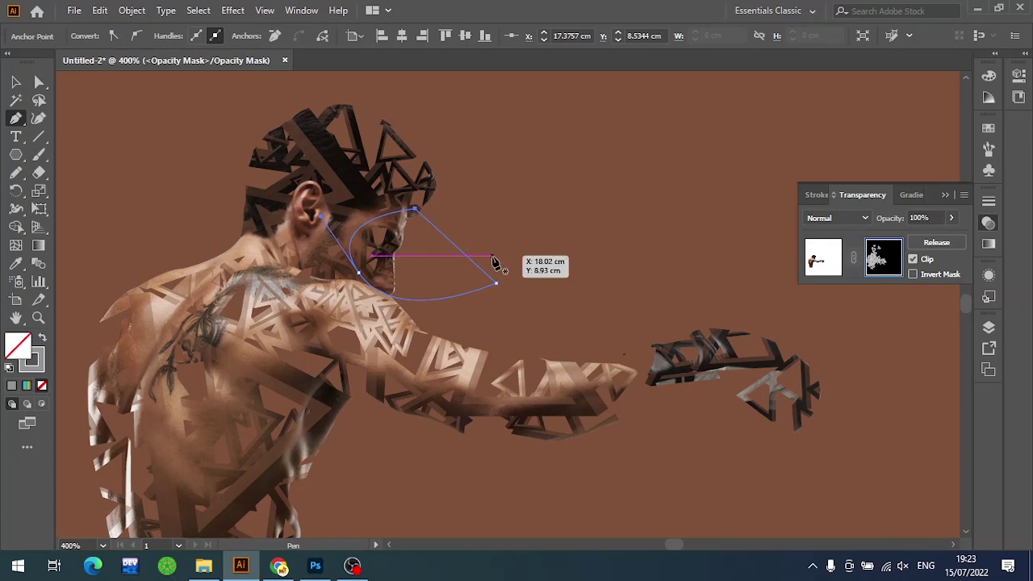
pyautogui.press('v')
pyautogui.click(525, 257)
pyautogui.click(398, 272)
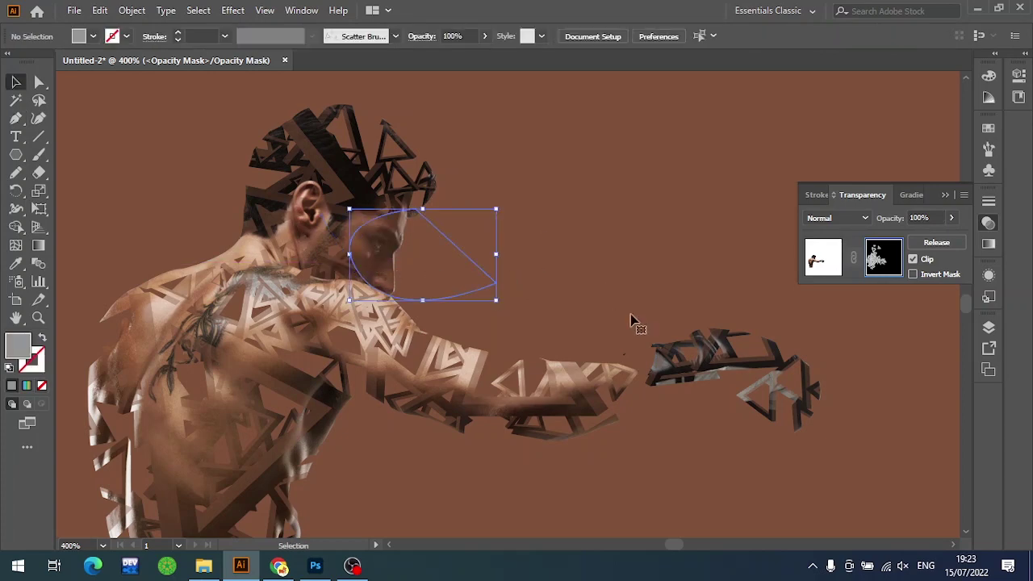
# Fill the face mask shape with white from the Swatches panel
pyautogui.click(988, 128)
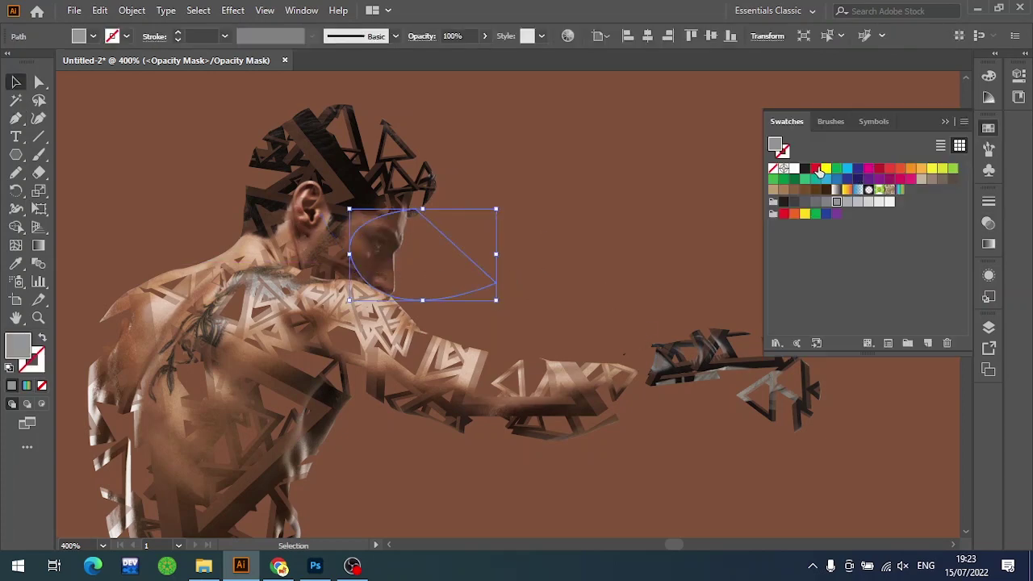
pyautogui.click(793, 169)
pyautogui.click(658, 209)
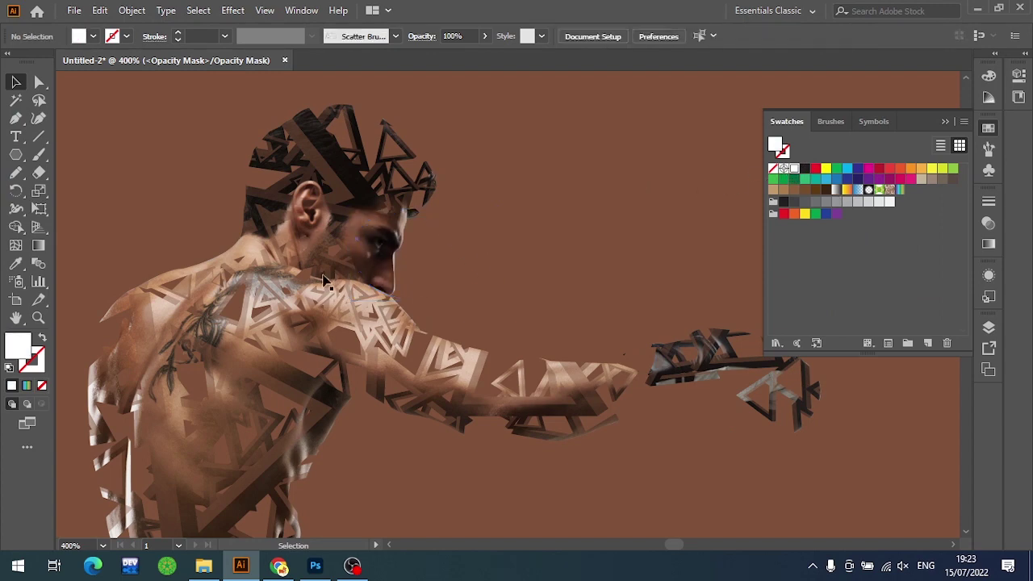
pyautogui.scroll(3, 323, 280)
pyautogui.click(375, 277)
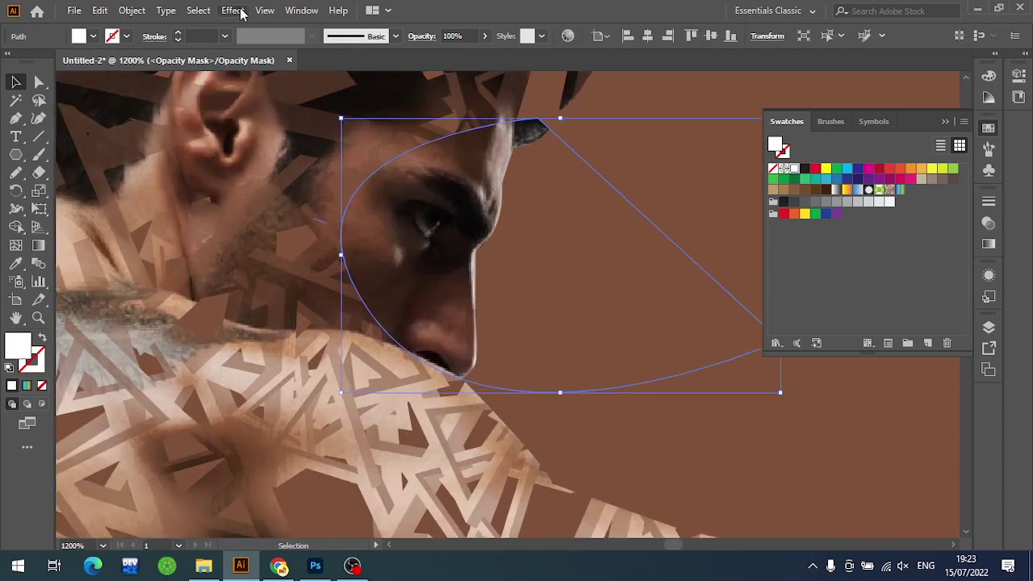
# Apply a Gaussian Blur of about 6.8 px to the white face shape
pyautogui.click(232, 11)
pyautogui.click(444, 267)
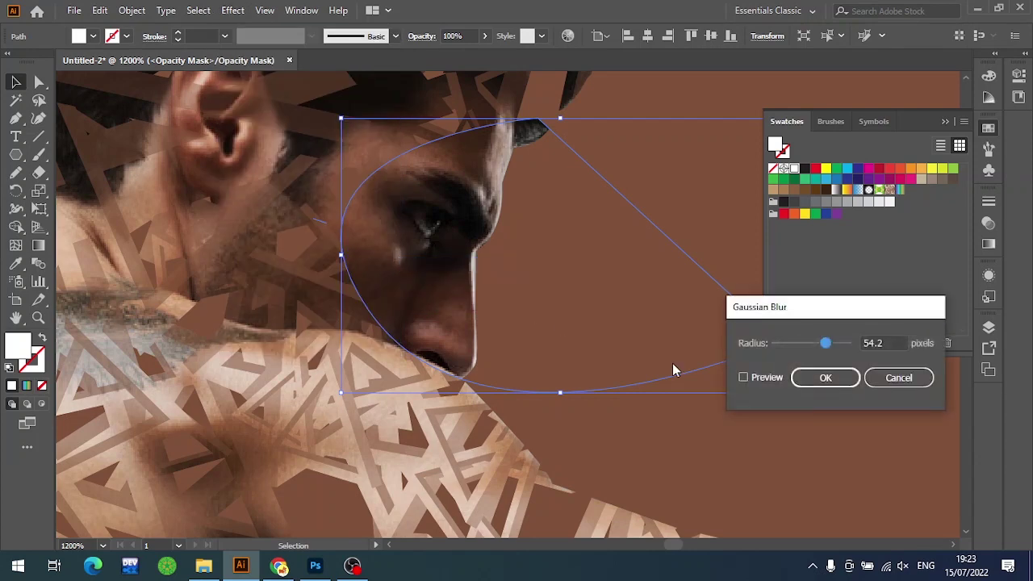
pyautogui.click(756, 376)
pyautogui.moveTo(825, 343); pyautogui.dragTo(806, 344)
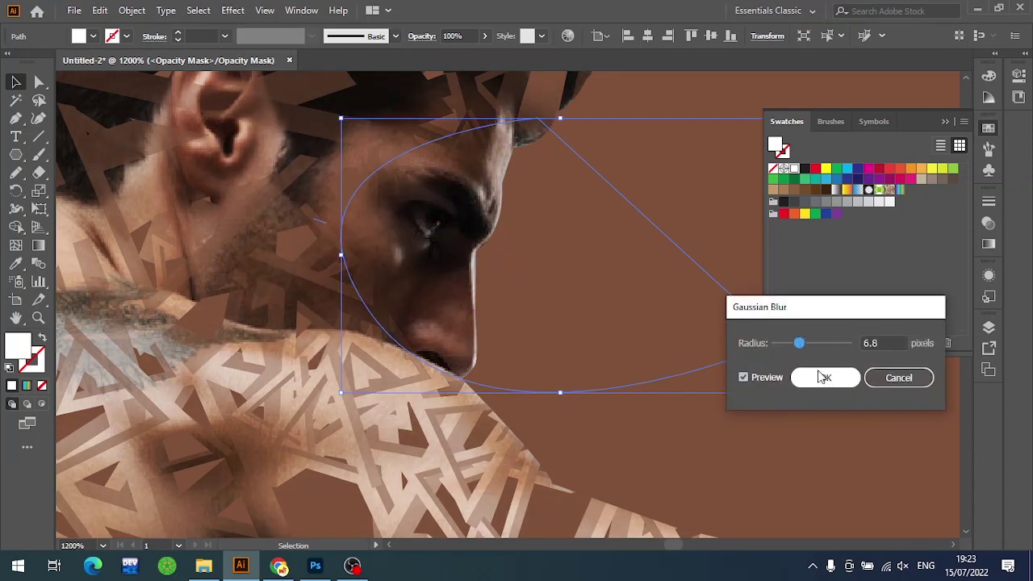
pyautogui.click(825, 377)
# Shift the blurred face shape slightly right, then select a small path near the arm
pyautogui.scroll(-2, 634, 442)
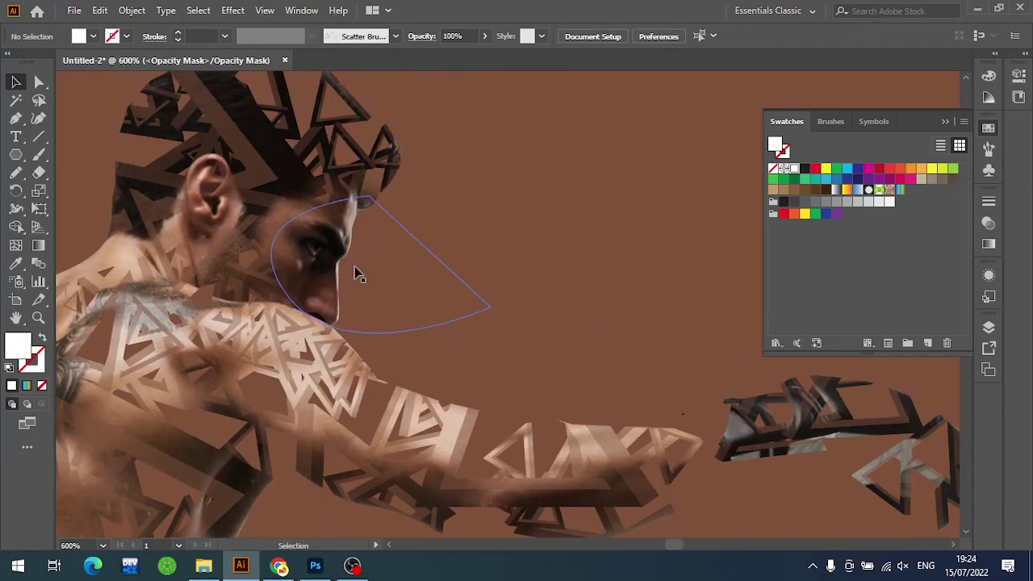
pyautogui.moveTo(357, 272); pyautogui.dragTo(489, 262)
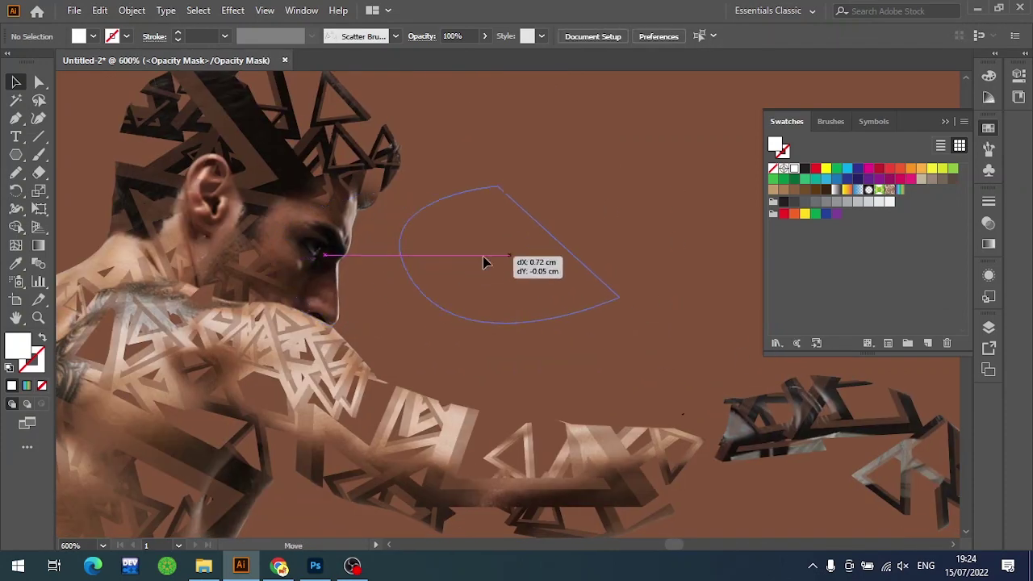
pyautogui.click(481, 409)
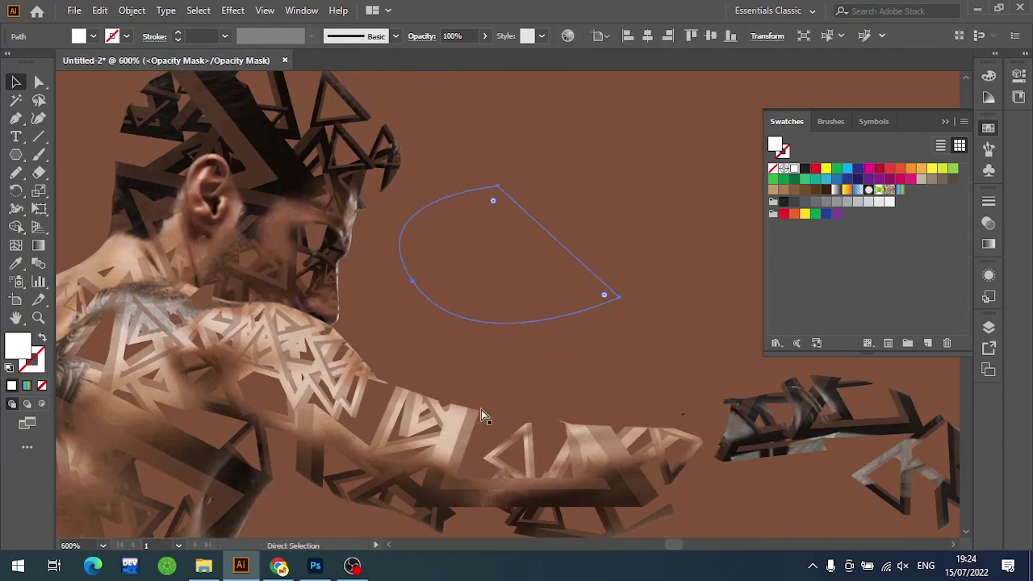
pyautogui.click(574, 362)
pyautogui.scroll(-1, 573, 362)
pyautogui.scroll(-3, 594, 372)
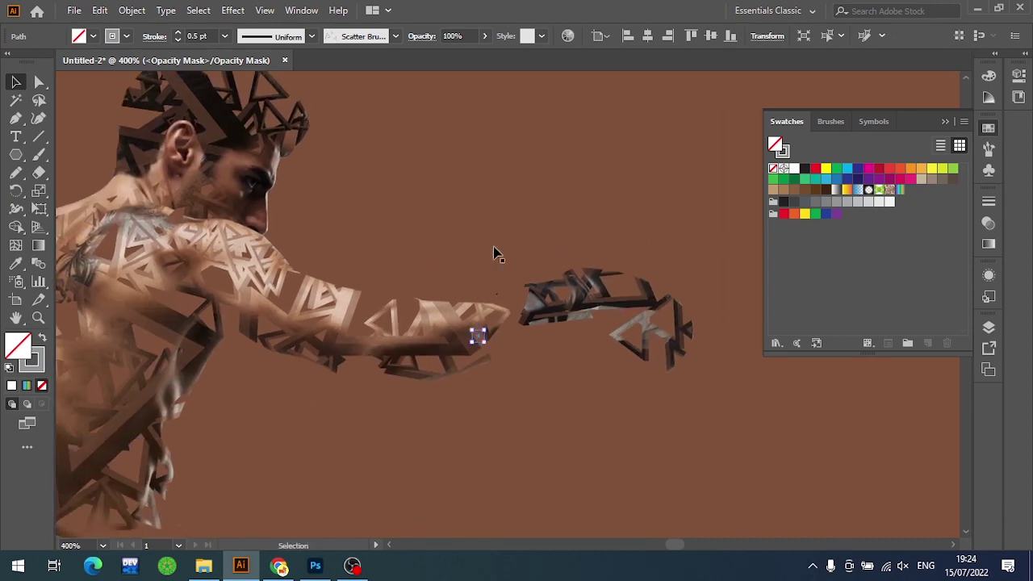
# Draw a closed Pen path around the boxing glove and give it the white face-mask fill
pyautogui.click(547, 383)
pyautogui.scroll(-1, 567, 367)
pyautogui.scroll(-2, 567, 367)
pyautogui.moveTo(567, 367); pyautogui.dragTo(381, 301)
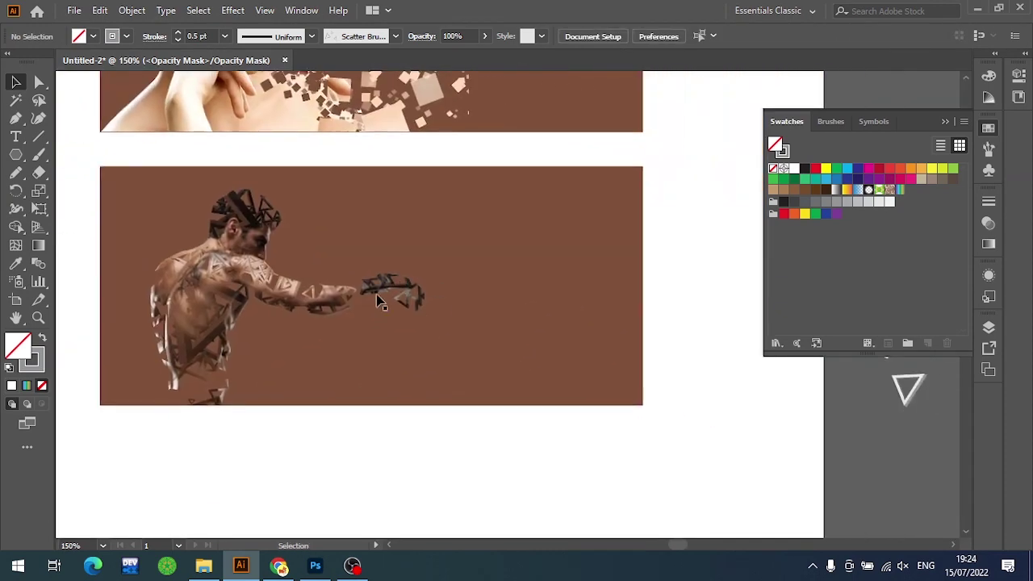
pyautogui.scroll(1, 422, 320)
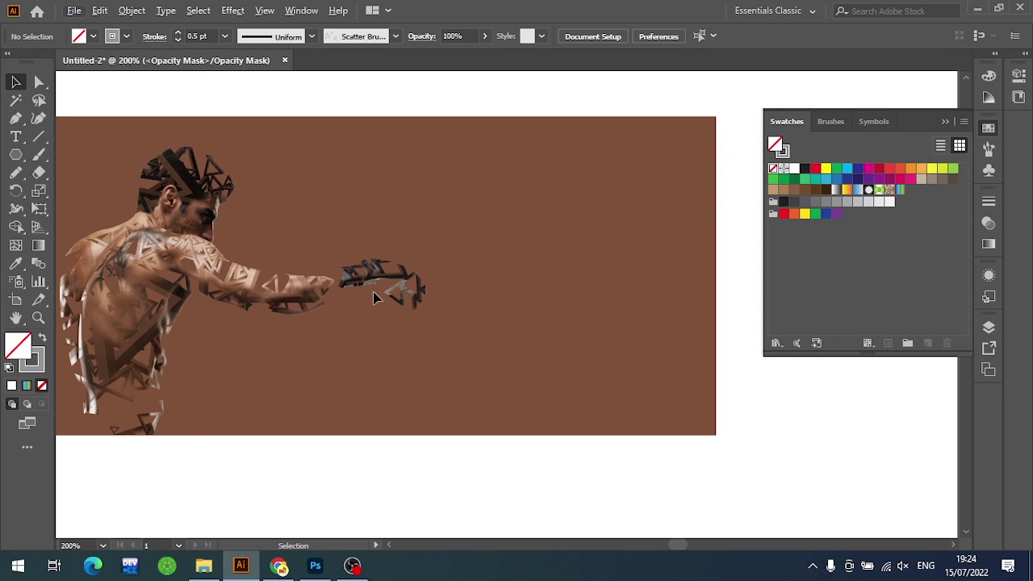
pyautogui.press('p')
pyautogui.click(339, 244)
pyautogui.moveTo(339, 336)
pyautogui.mouseDown()
pyautogui.moveTo(353, 353)
pyautogui.moveTo(486, 302)
pyautogui.mouseUp()
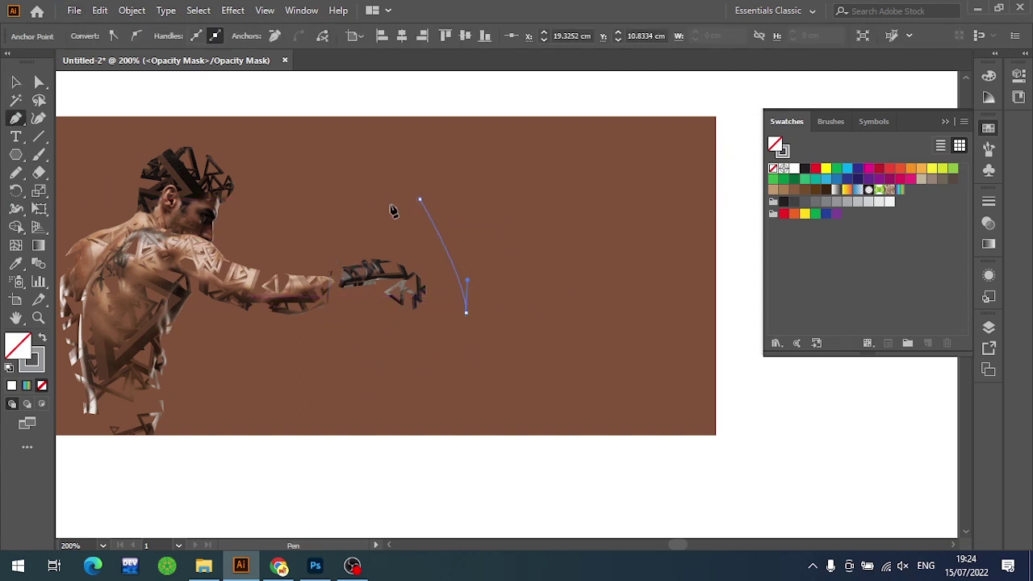
pyautogui.click(339, 243)
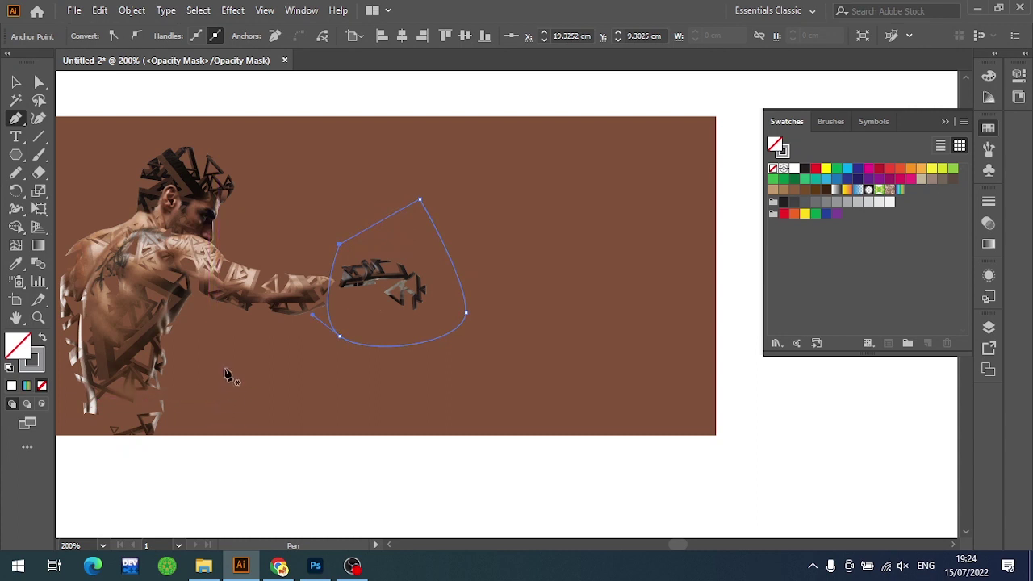
pyautogui.press('i')
pyautogui.click(212, 238)
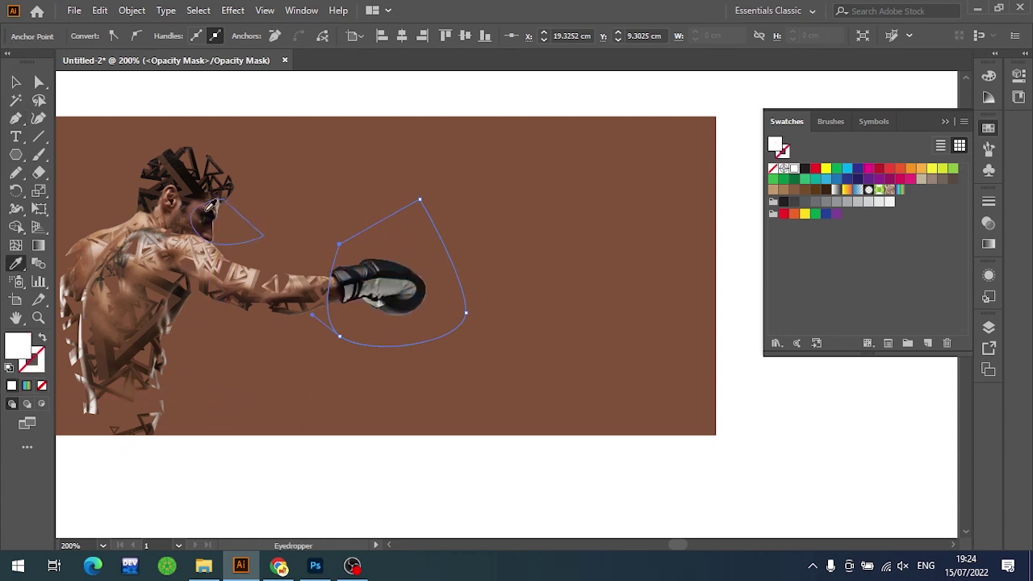
# Reapply the Gaussian Blur to the glove path and nudge it slightly upward
pyautogui.press('v')
pyautogui.scroll(2, 362, 210)
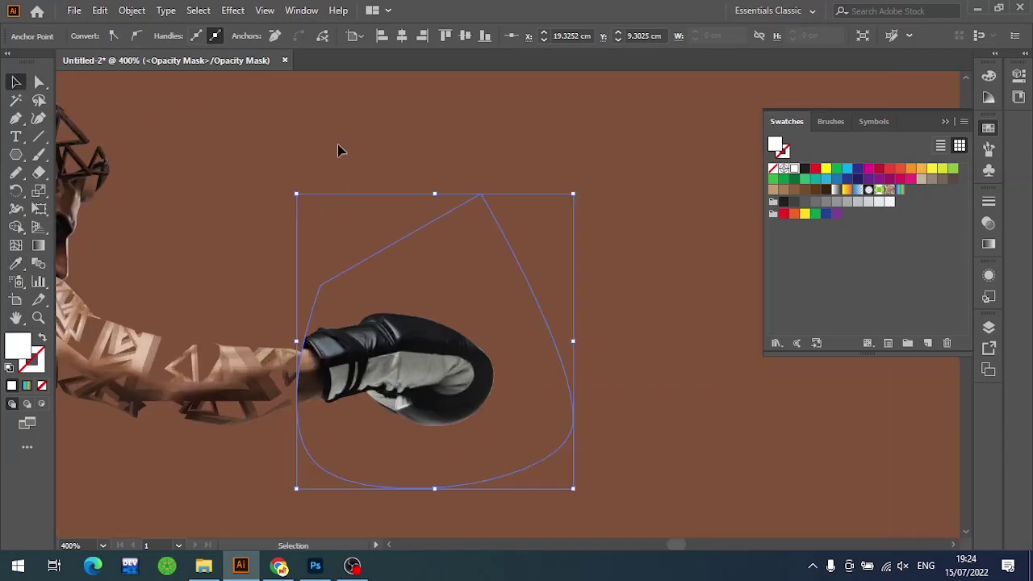
pyautogui.click(232, 10)
pyautogui.click(314, 33)
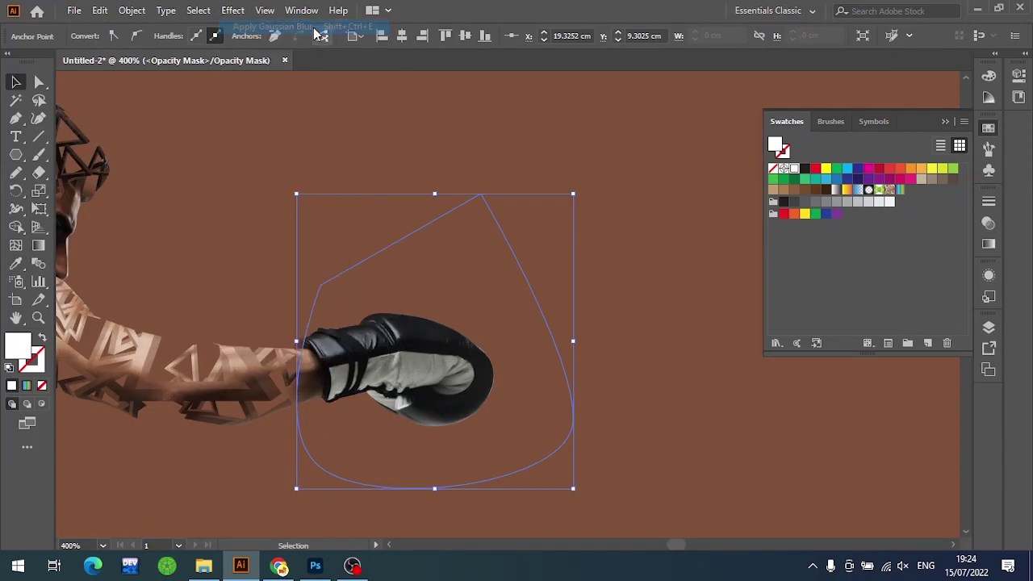
pyautogui.click(615, 345)
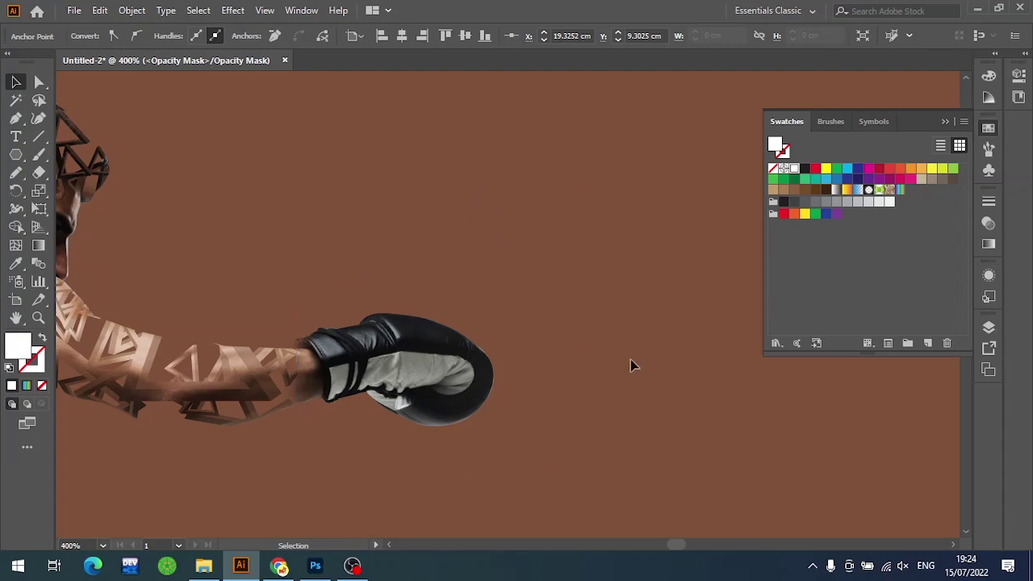
pyautogui.moveTo(510, 406); pyautogui.dragTo(509, 391)
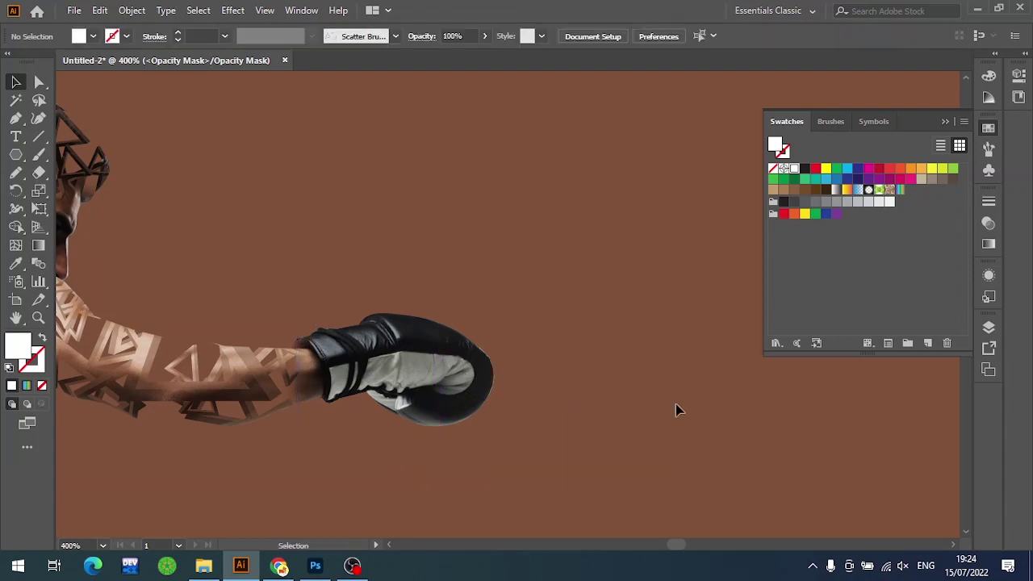
pyautogui.keyDown('alt'); pyautogui.scroll(2, 306, 419); pyautogui.keyUp('alt')
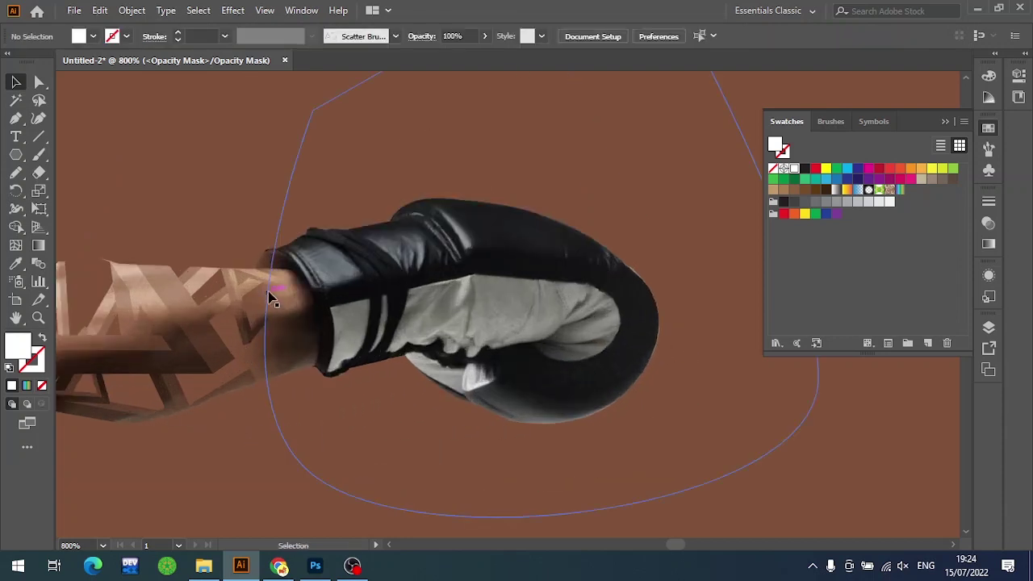
pyautogui.keyDown('alt'); pyautogui.scroll(-1, 242, 411); pyautogui.keyUp('alt')
pyautogui.keyDown('alt'); pyautogui.scroll(-2, 586, 449); pyautogui.keyUp('alt')
pyautogui.keyDown('alt'); pyautogui.scroll(-1, 586, 450); pyautogui.keyUp('alt')
pyautogui.keyDown('alt'); pyautogui.scroll(-1, 537, 438); pyautogui.keyUp('alt')
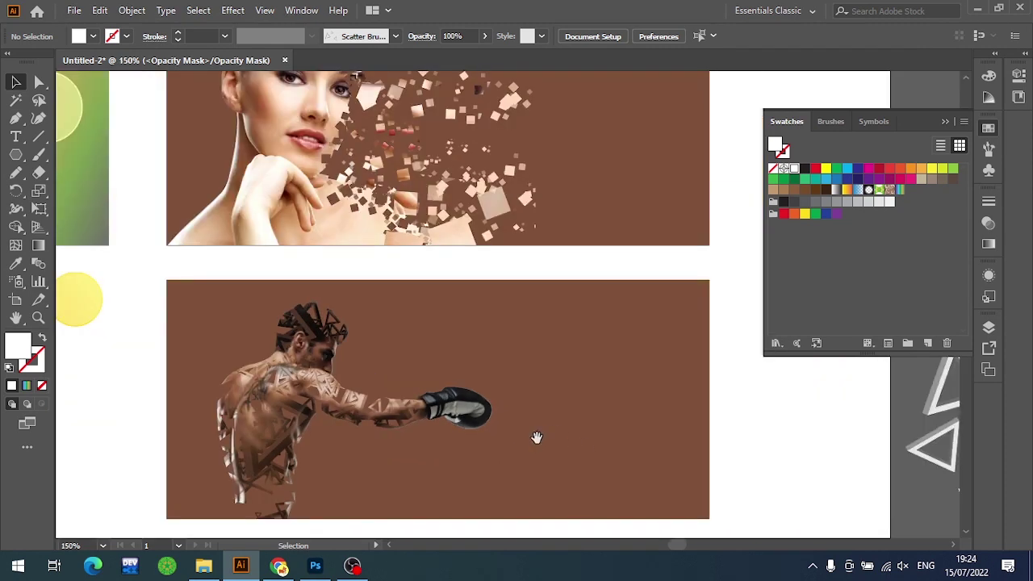
pyautogui.moveTo(537, 437); pyautogui.dragTo(566, 338)
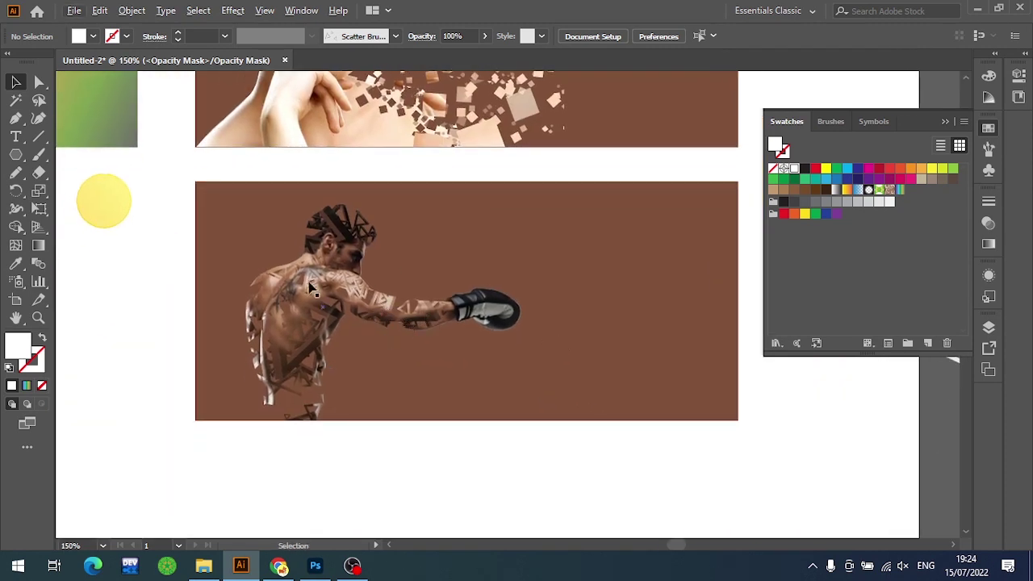
# Inspect the figure's outline path in Outline view, then return to the colour preview
pyautogui.keyDown('alt'); pyautogui.scroll(1, 253, 274); pyautogui.keyUp('alt')
pyautogui.keyDown('alt'); pyautogui.scroll(1, 298, 278); pyautogui.keyUp('alt')
pyautogui.keyDown('alt'); pyautogui.scroll(1, 271, 246); pyautogui.keyUp('alt')
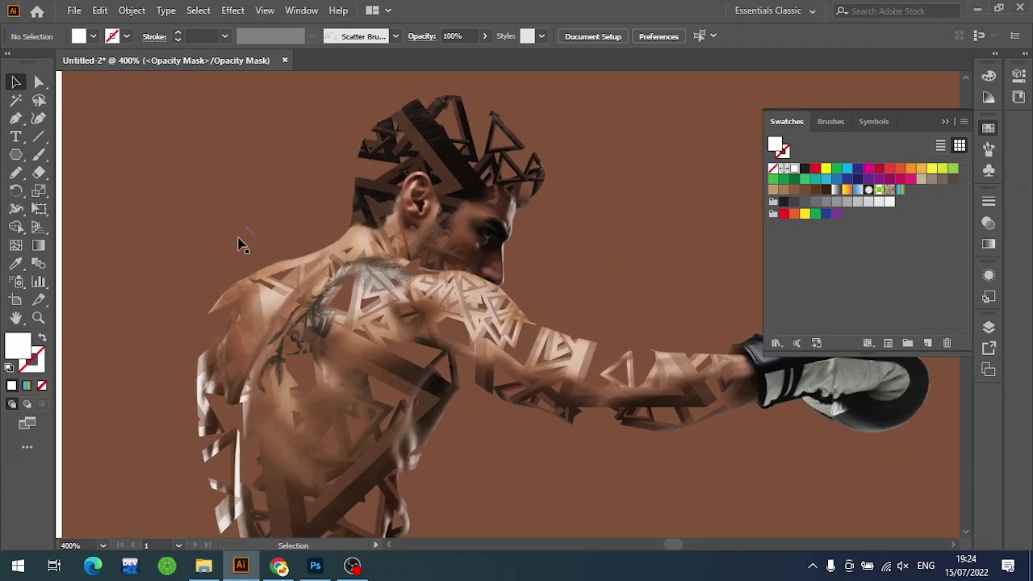
pyautogui.hotkey('ctrl', 'y')
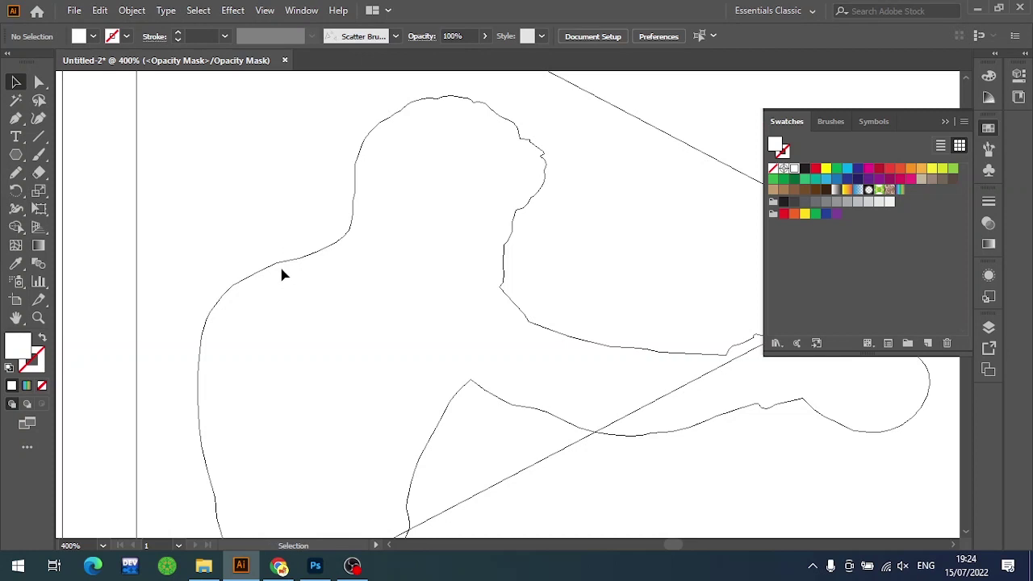
pyautogui.hotkey('ctrl', 'y')
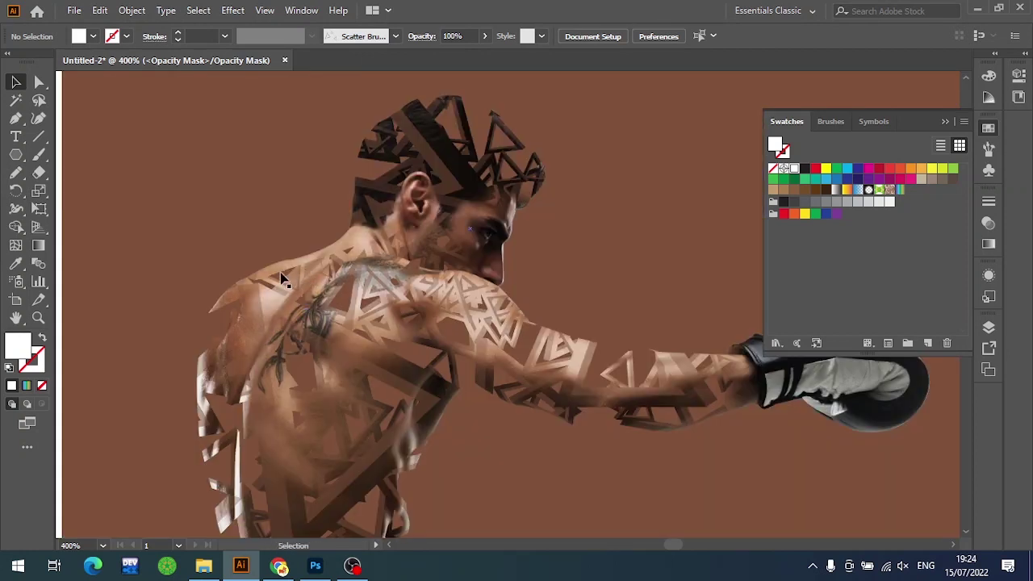
pyautogui.press('ctrl')
pyautogui.hotkey('ctrl', 'y')
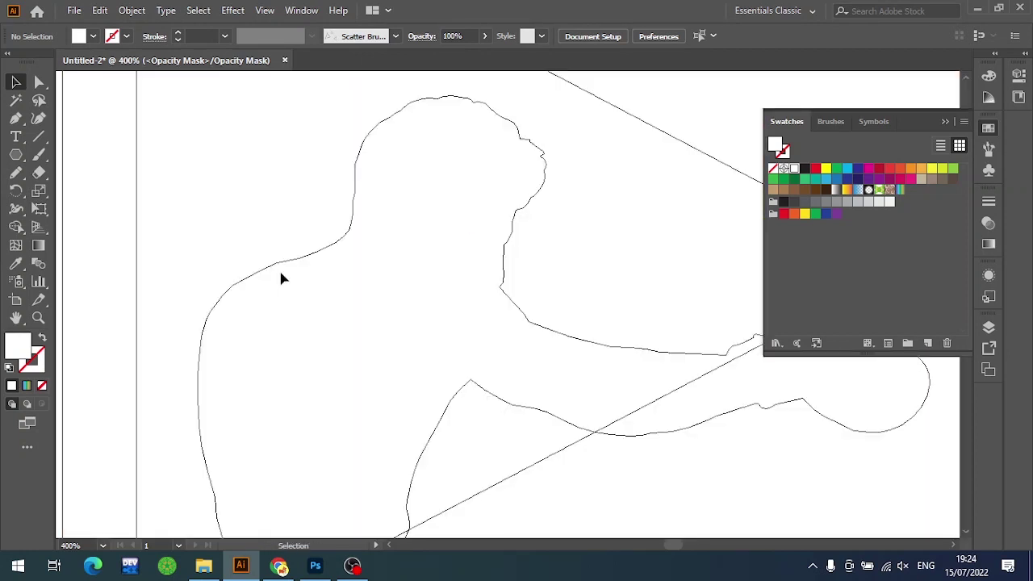
pyautogui.scroll(-2, 490, 292)
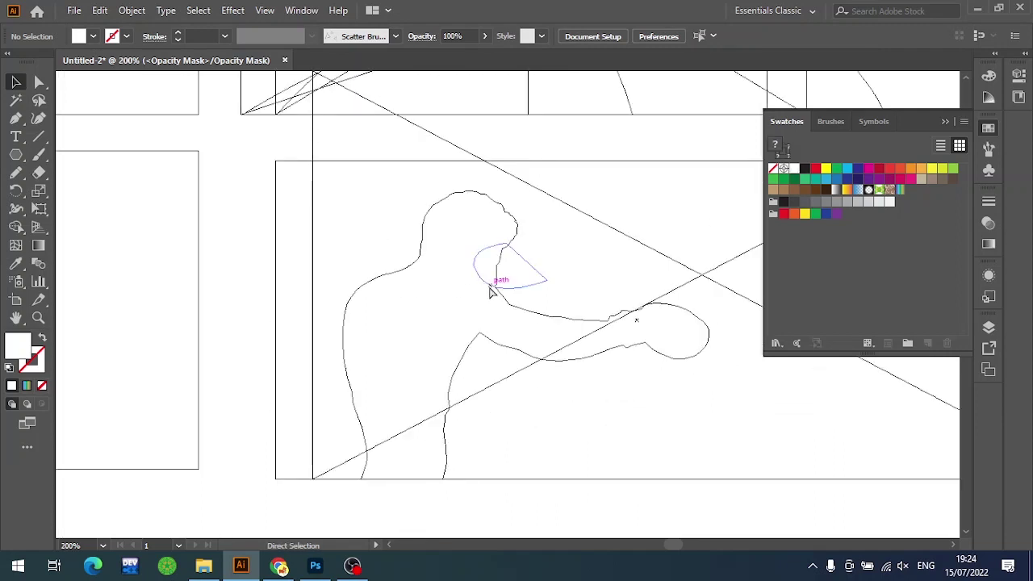
pyautogui.click(456, 359)
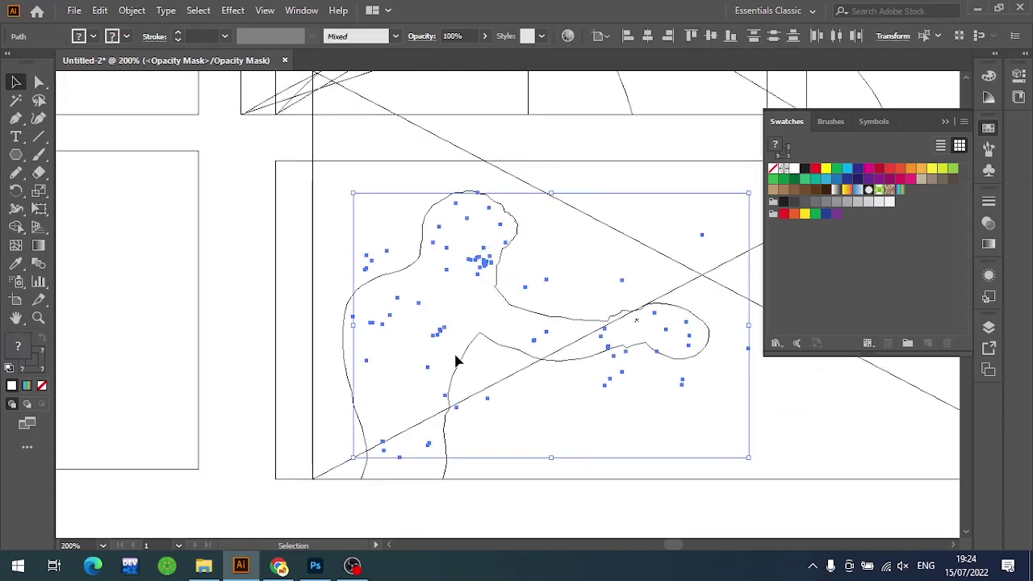
pyautogui.click(322, 258)
pyautogui.scroll(1, 365, 267)
pyautogui.hotkey('ctrl', 'y')
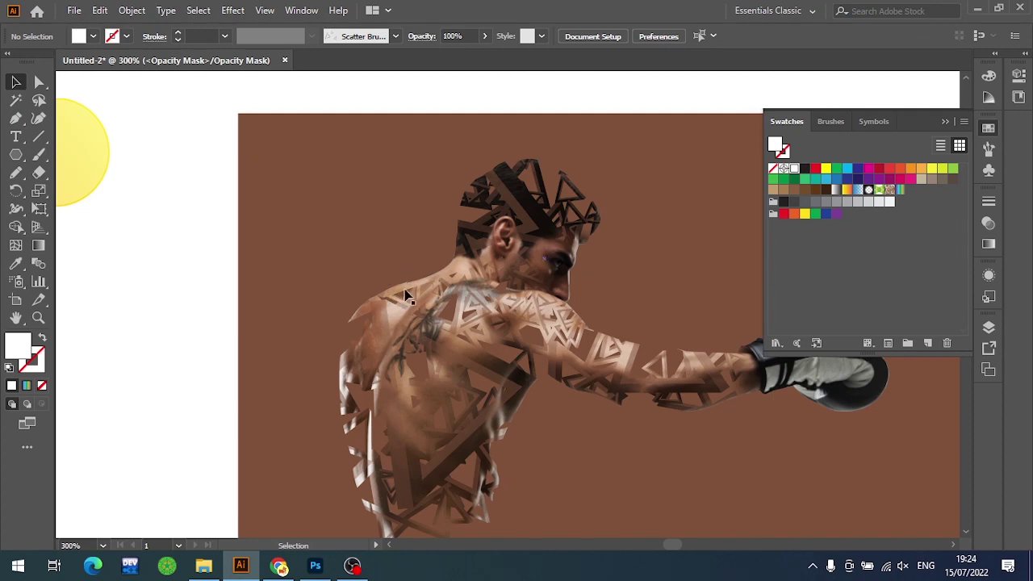
# Restore the small path near the eye, set brush stroke to 1 pt, and view the whole banner
pyautogui.hotkey('ctrl', 'a')
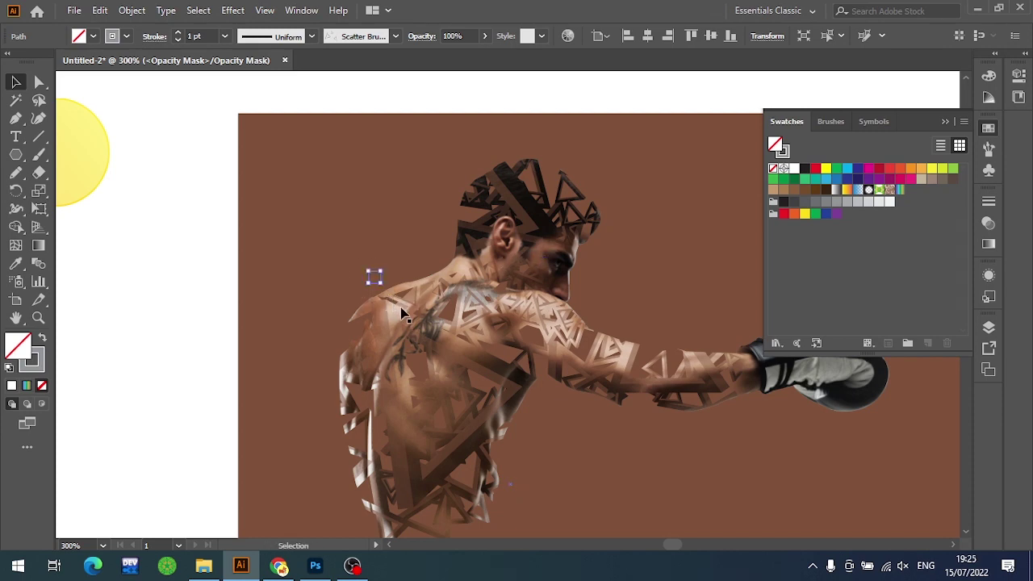
pyautogui.moveTo(371, 281)
pyautogui.mouseDown()
pyautogui.moveTo(555, 288)
pyautogui.moveTo(367, 268)
pyautogui.mouseUp()
pyautogui.click(397, 270)
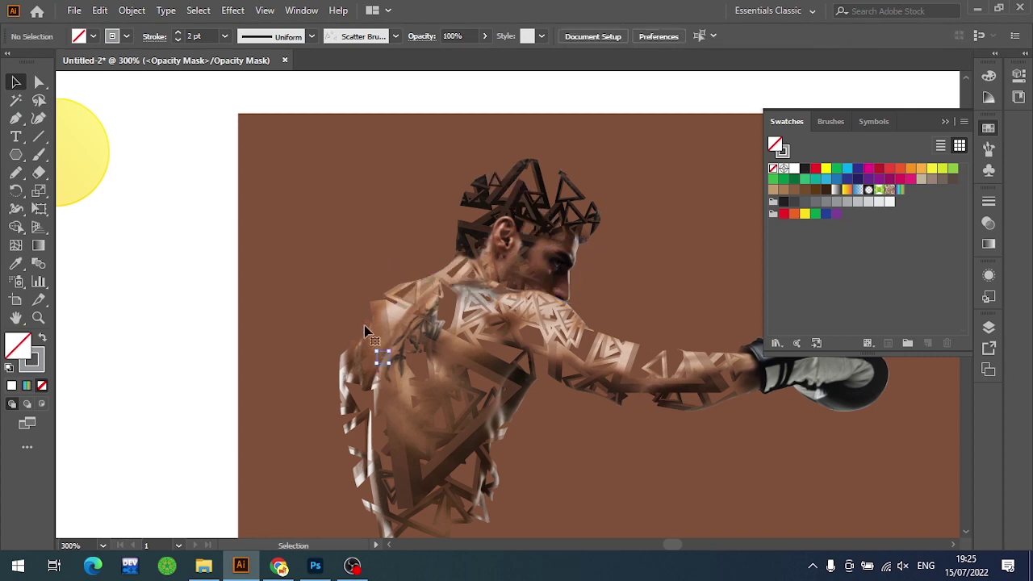
pyautogui.click(344, 395)
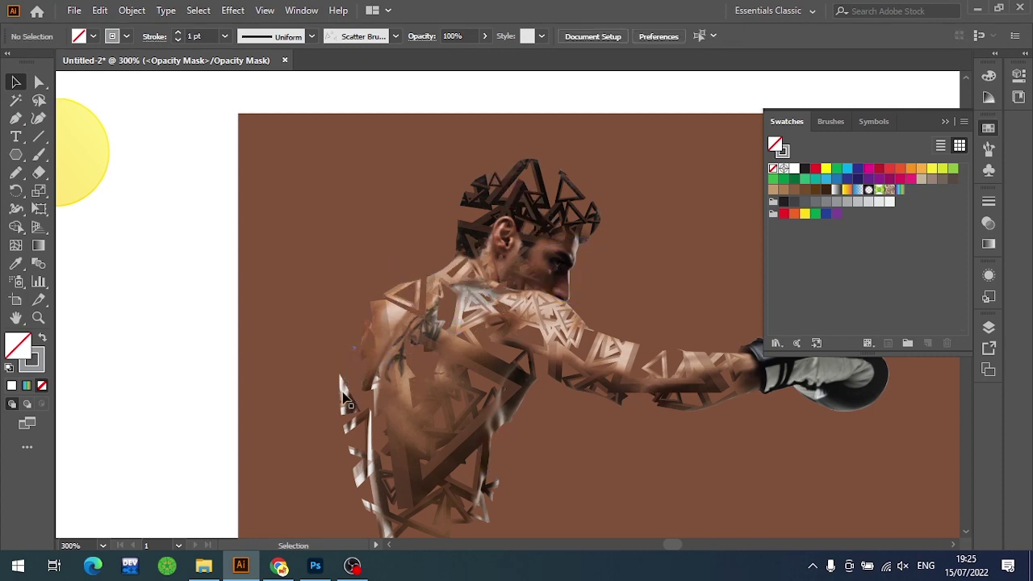
pyautogui.hotkey('ctrl', '-')
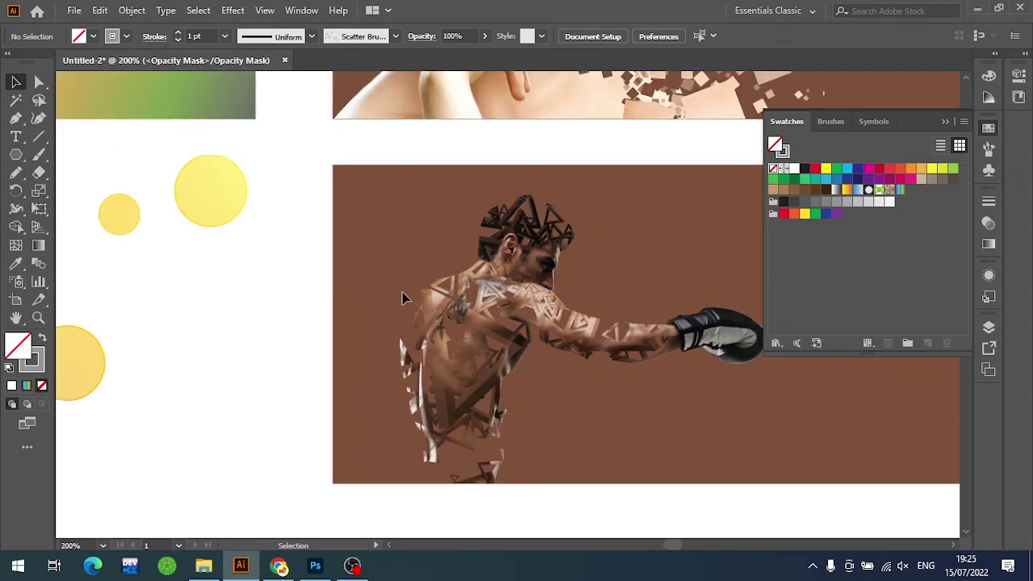
pyautogui.hotkey('ctrl', '-')
pyautogui.moveTo(570, 325); pyautogui.dragTo(336, 298)
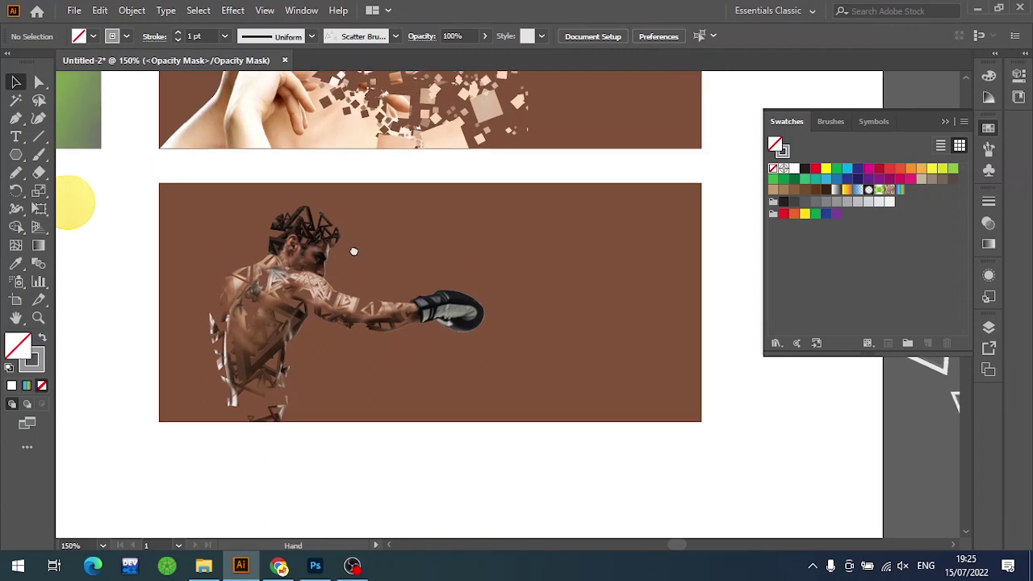
# Exit mask editing and draw a rectangle from the photo's top-left corner
pyautogui.moveTo(302, 219); pyautogui.dragTo(353, 249)
pyautogui.click(988, 223)
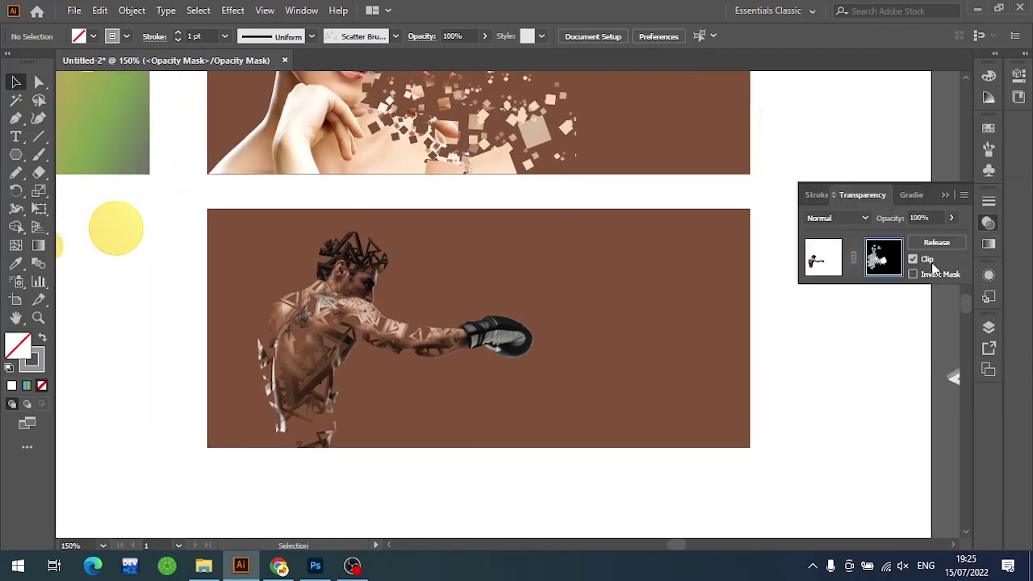
pyautogui.click(835, 268)
pyautogui.click(809, 421)
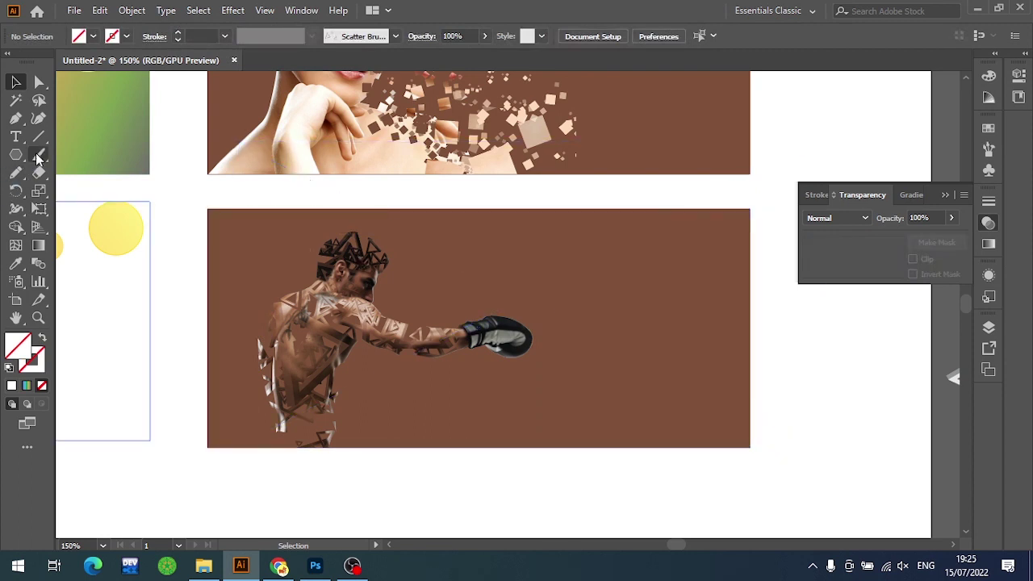
pyautogui.moveTo(16, 154); pyautogui.dragTo(69, 164)
pyautogui.click(69, 158)
pyautogui.moveTo(208, 209); pyautogui.dragTo(384, 276)
# Fill the rectangle with the darkest near-black sampled from the boxer's hair
pyautogui.keyDown('alt'); pyautogui.scroll(2, 263, 322); pyautogui.keyUp('alt')
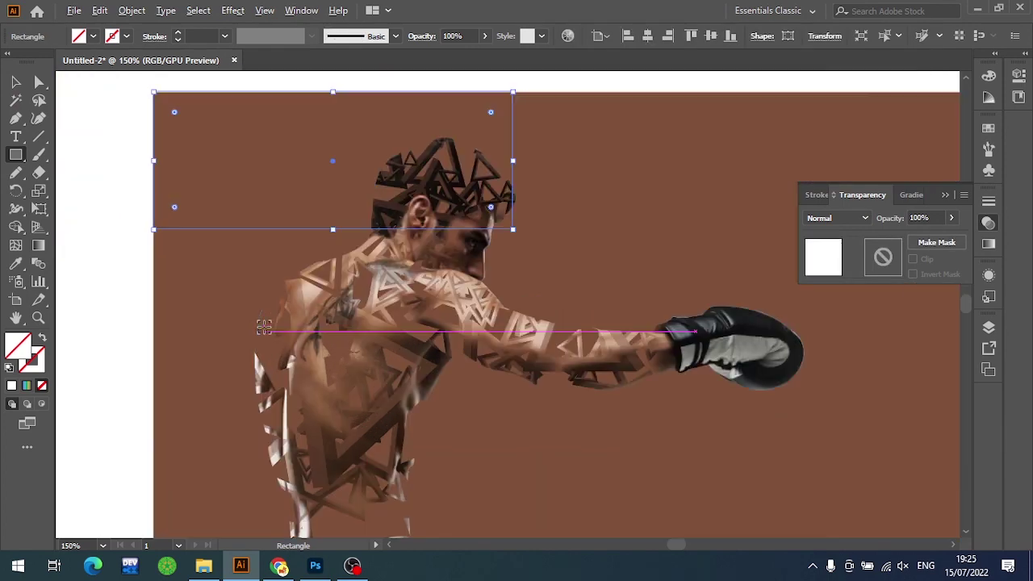
pyautogui.press('i')
pyautogui.click(391, 210)
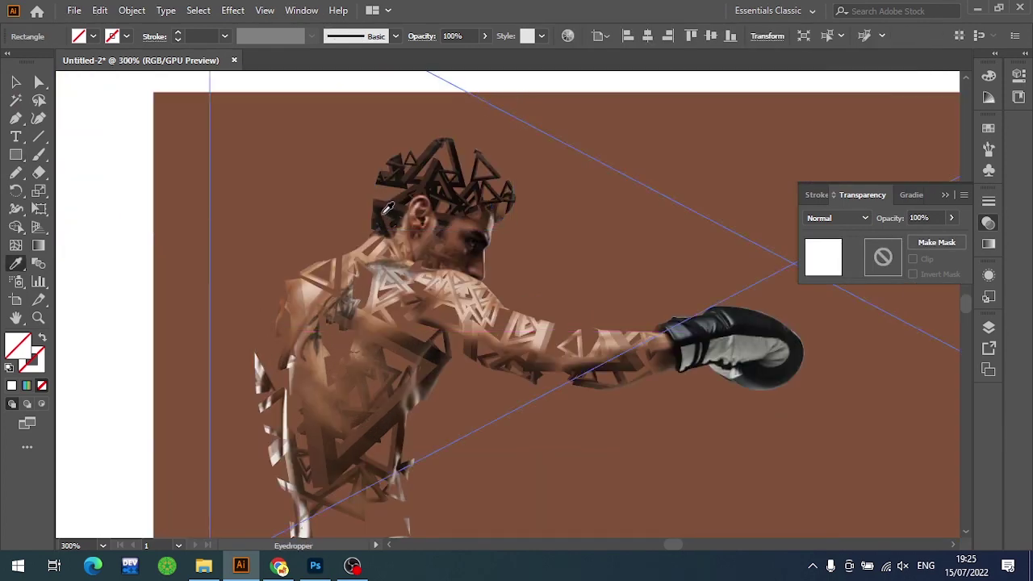
pyautogui.click(385, 212)
pyautogui.press('v')
pyautogui.keyDown('alt'); pyautogui.scroll(-3, 421, 273); pyautogui.keyUp('alt')
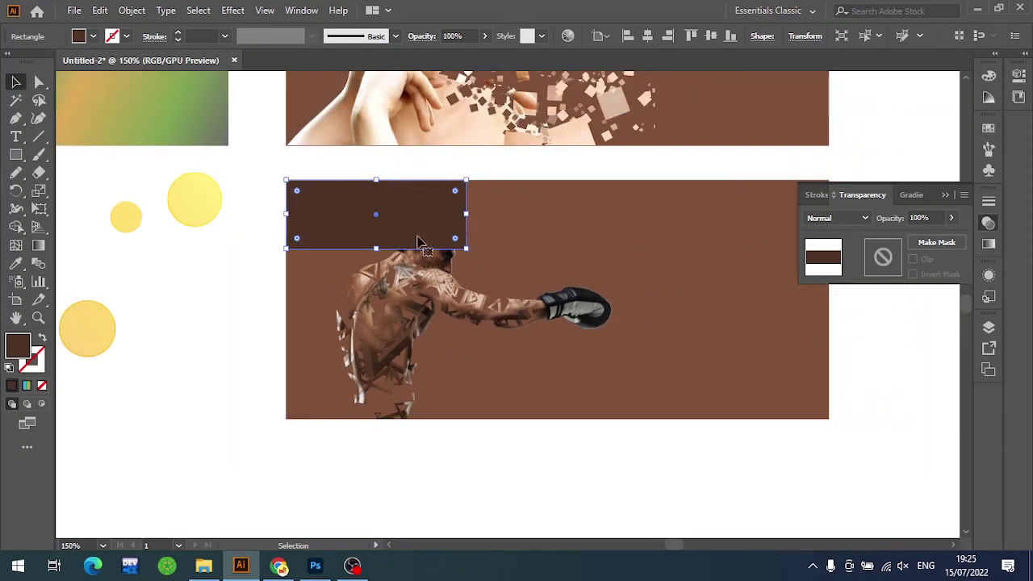
pyautogui.keyDown('alt'); pyautogui.scroll(3, 415, 228); pyautogui.keyUp('alt')
pyautogui.moveTo(414, 228); pyautogui.dragTo(302, 217)
pyautogui.press('i')
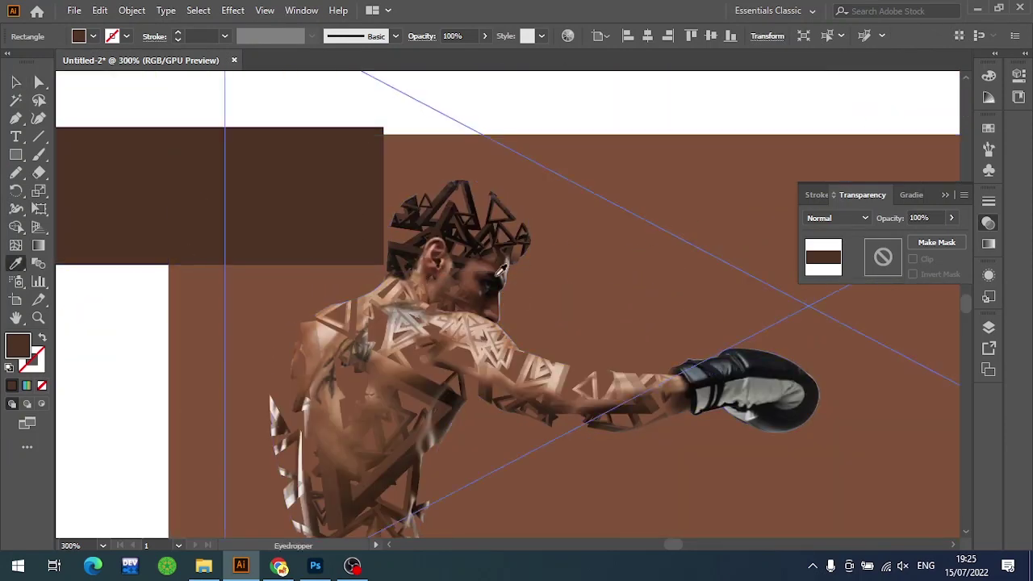
pyautogui.click(496, 282)
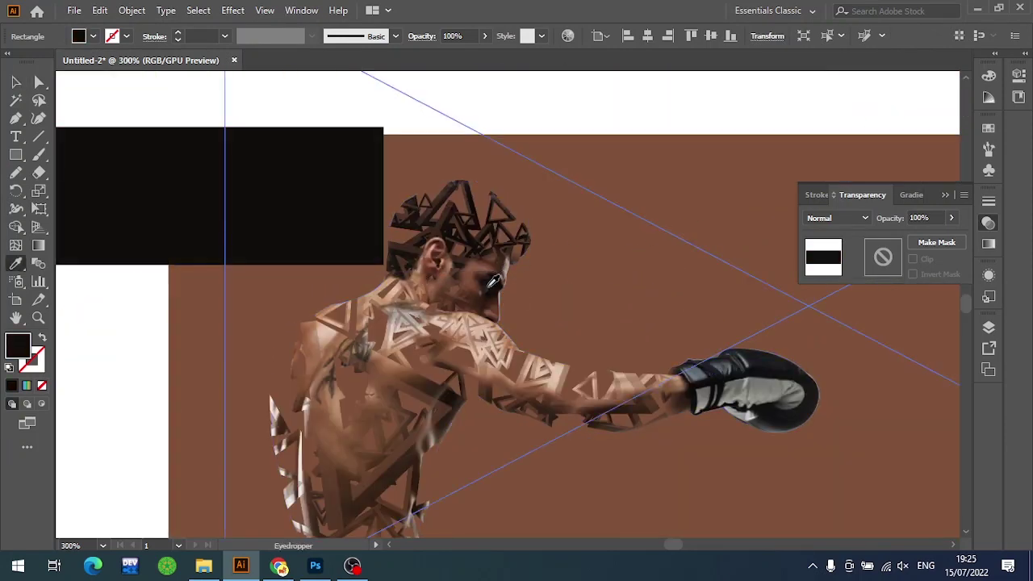
pyautogui.click(418, 252)
pyautogui.click(407, 264)
pyautogui.press('v')
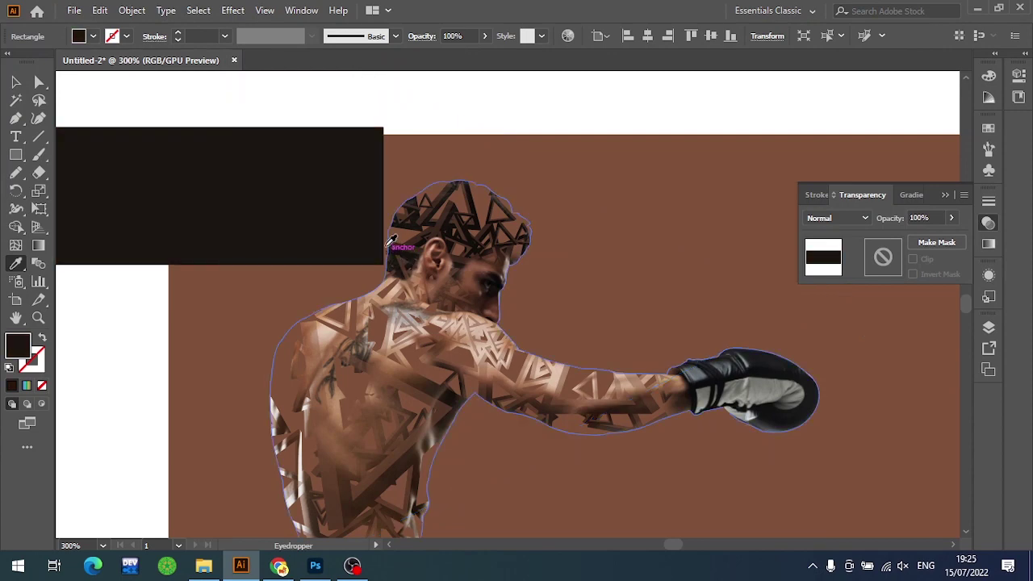
# Align the rectangle to the banner's left edge, stretch it toward the head, and make an opacity mask
pyautogui.moveTo(307, 210)
pyautogui.mouseDown()
pyautogui.moveTo(447, 210)
pyautogui.moveTo(436, 211)
pyautogui.mouseUp()
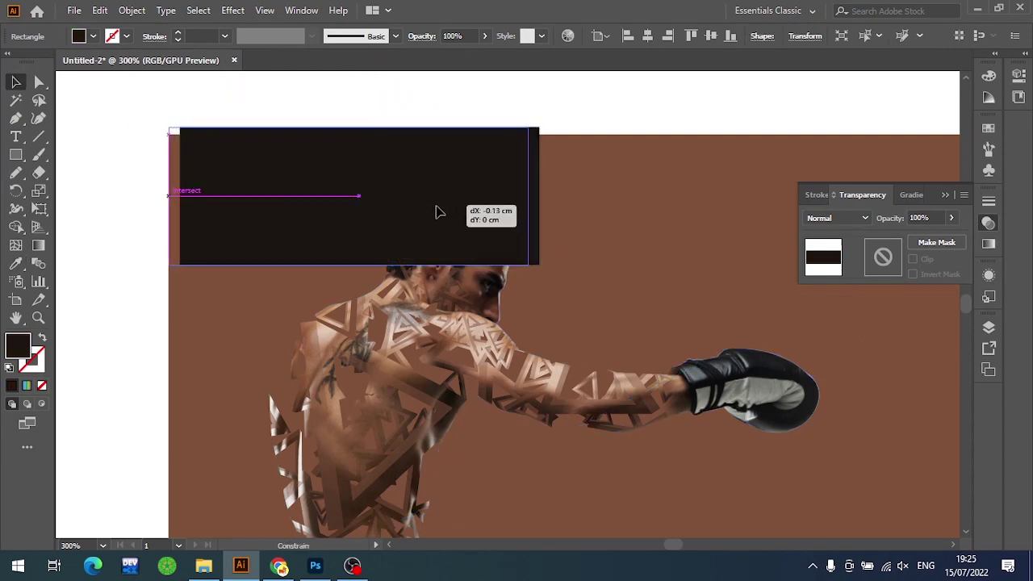
pyautogui.scroll(-2, 436, 240)
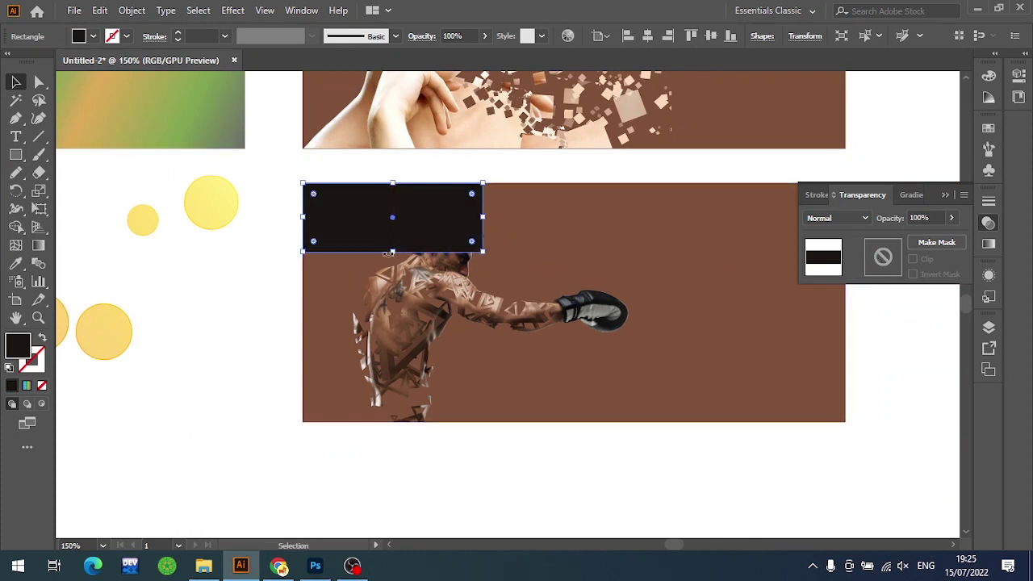
pyautogui.moveTo(392, 252); pyautogui.dragTo(393, 263)
pyautogui.click(874, 259)
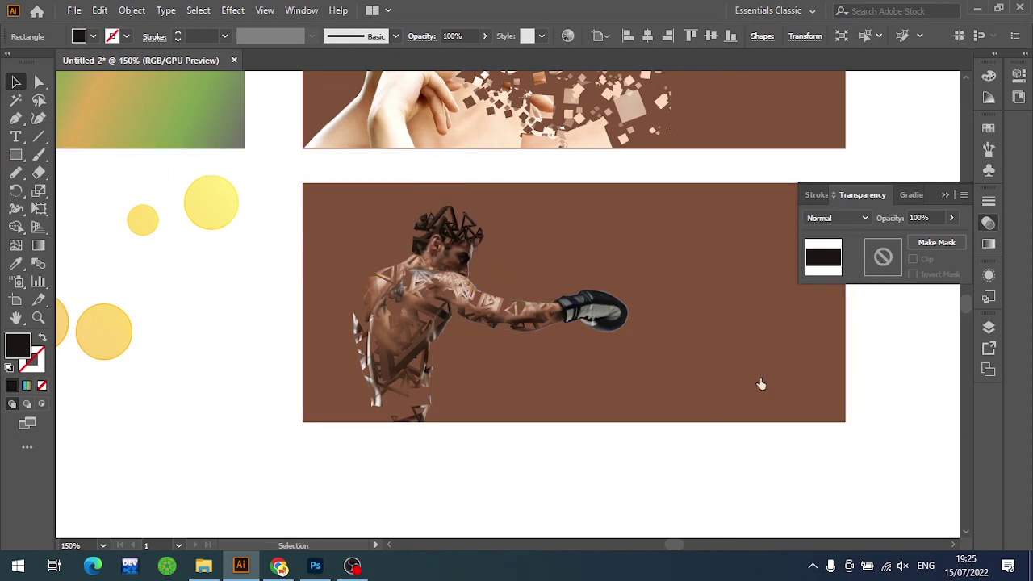
# Paint larger triangles along the banner's top edge, undoing the rejected trial strokes
pyautogui.press('b')
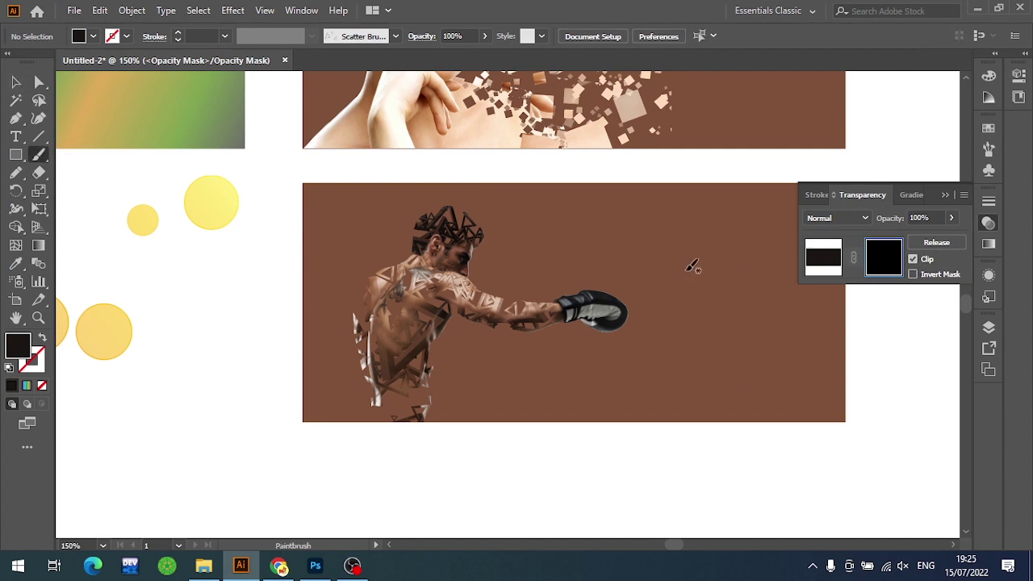
pyautogui.keyDown('alt'); pyautogui.scroll(2, 398, 240); pyautogui.keyUp('alt')
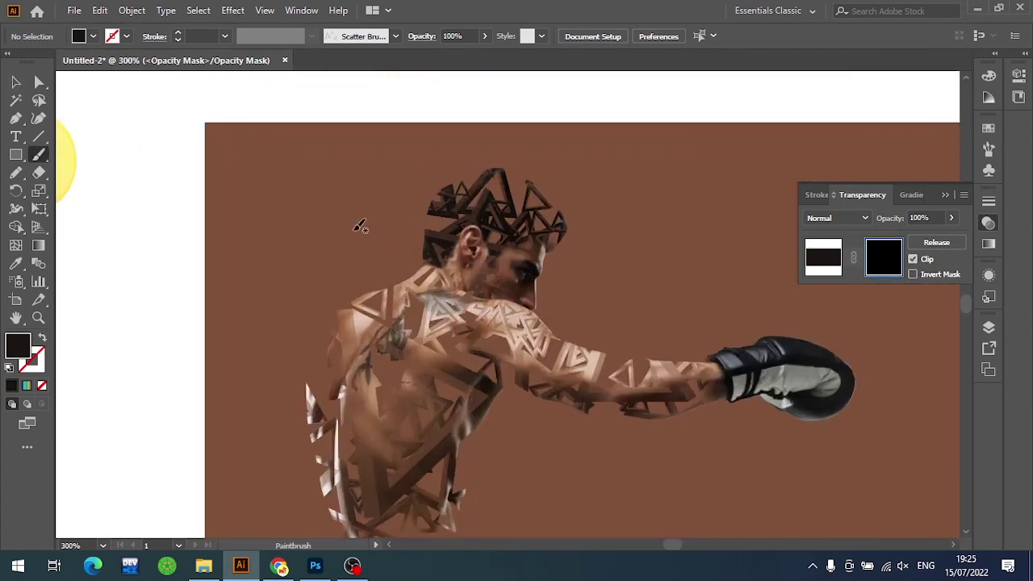
pyautogui.moveTo(355, 229); pyautogui.dragTo(410, 242)
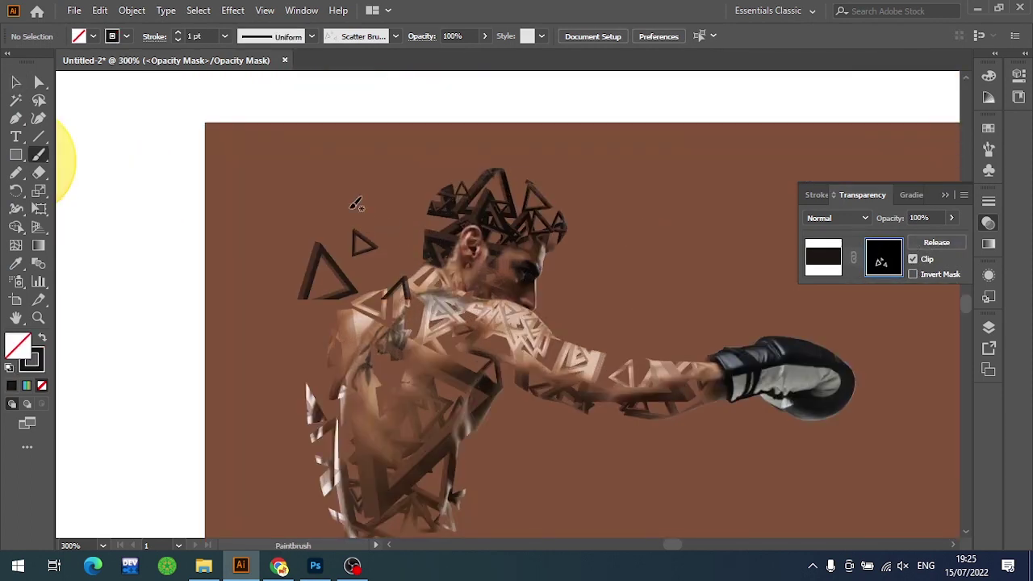
pyautogui.hotkey('ctrl', 'z')
pyautogui.moveTo(387, 172); pyautogui.dragTo(343, 264)
pyautogui.hotkey('ctrl', 'z')
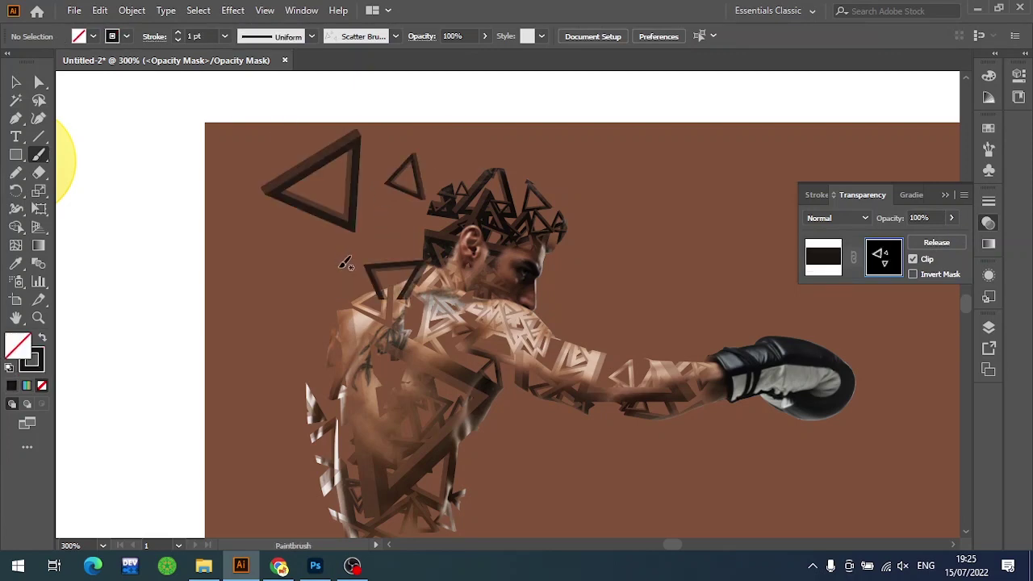
pyautogui.hotkey('ctrl', 'z')
pyautogui.moveTo(399, 158); pyautogui.dragTo(347, 192)
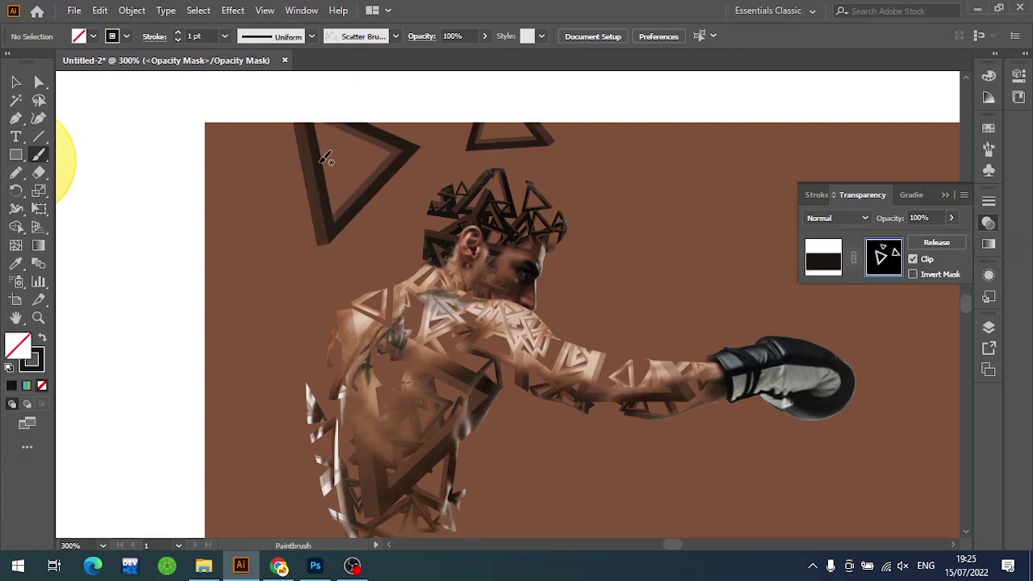
# Set the top-left triangle stroke to 0.5 pt and paint smaller triangles near the head
pyautogui.press('v')
pyautogui.click(392, 161)
pyautogui.click(228, 36)
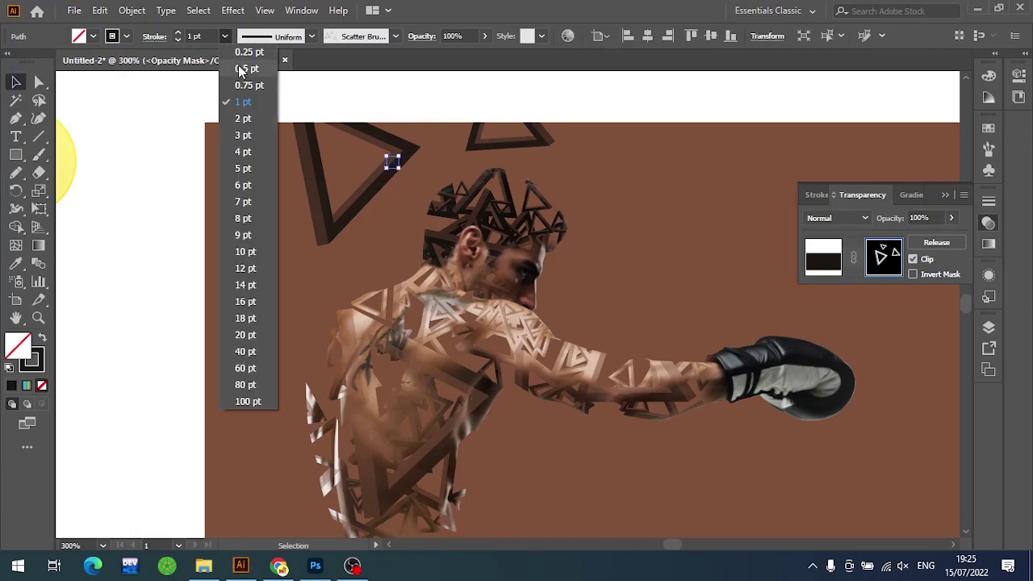
pyautogui.click(255, 79)
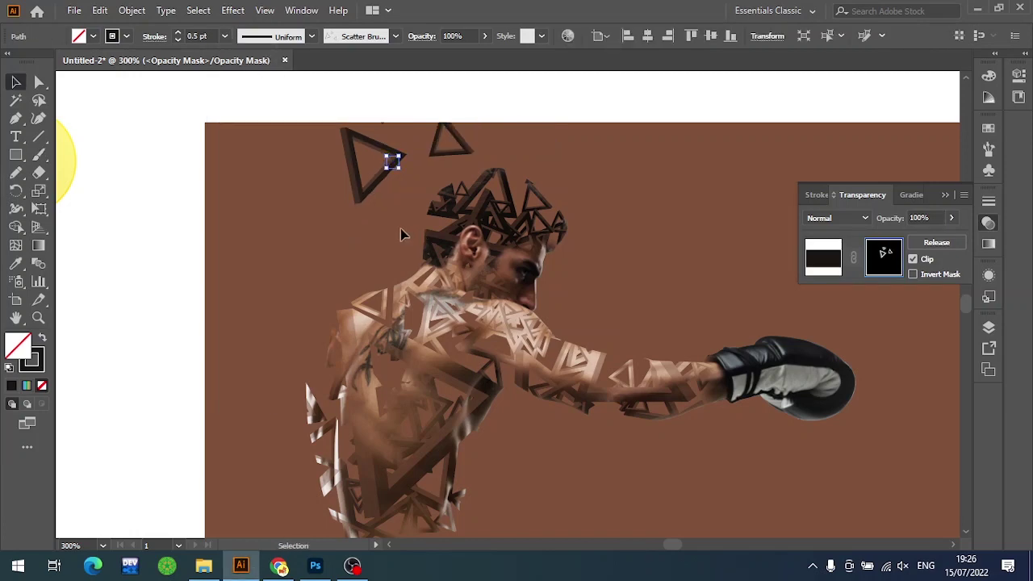
pyautogui.press('b')
pyautogui.moveTo(398, 220)
pyautogui.mouseDown()
pyautogui.moveTo(340, 263)
pyautogui.moveTo(334, 251)
pyautogui.mouseUp()
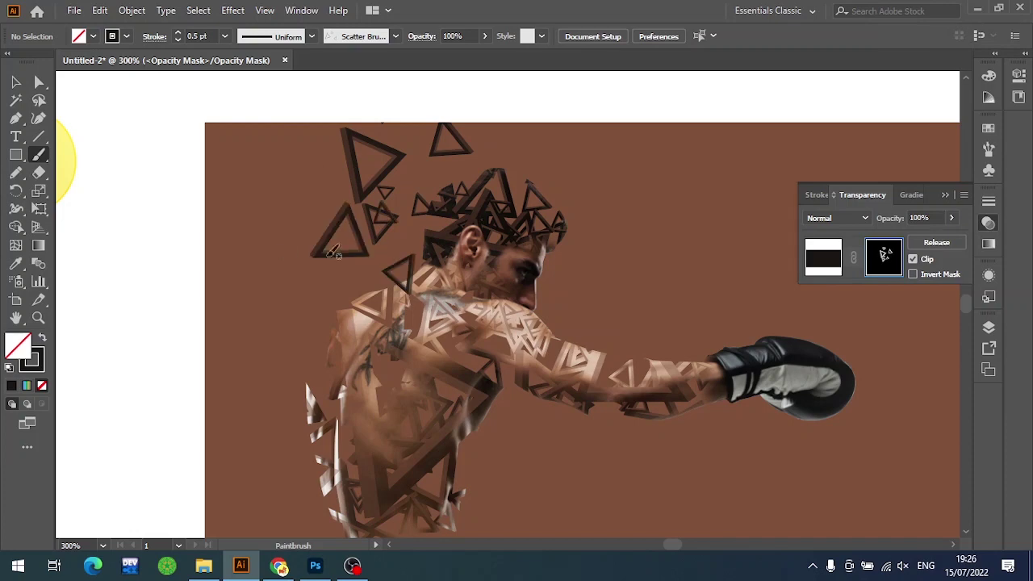
pyautogui.moveTo(301, 174); pyautogui.dragTo(306, 149)
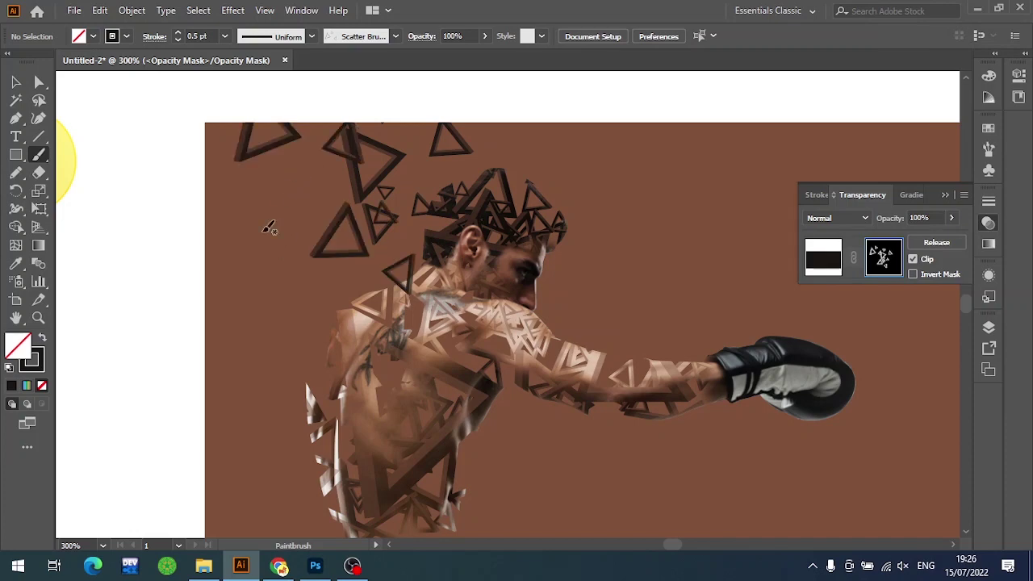
# At 0.25 pt, paint tiny triangles curving toward the banner's top-left corner
pyautogui.click(226, 37)
pyautogui.click(250, 56)
pyautogui.moveTo(298, 176); pyautogui.dragTo(214, 133)
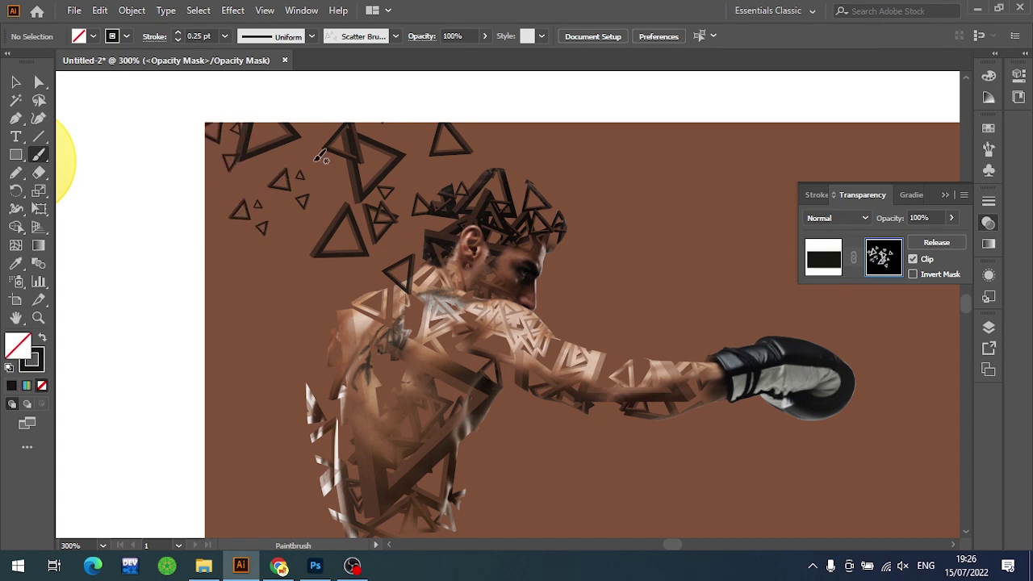
pyautogui.scroll(-2, 321, 250)
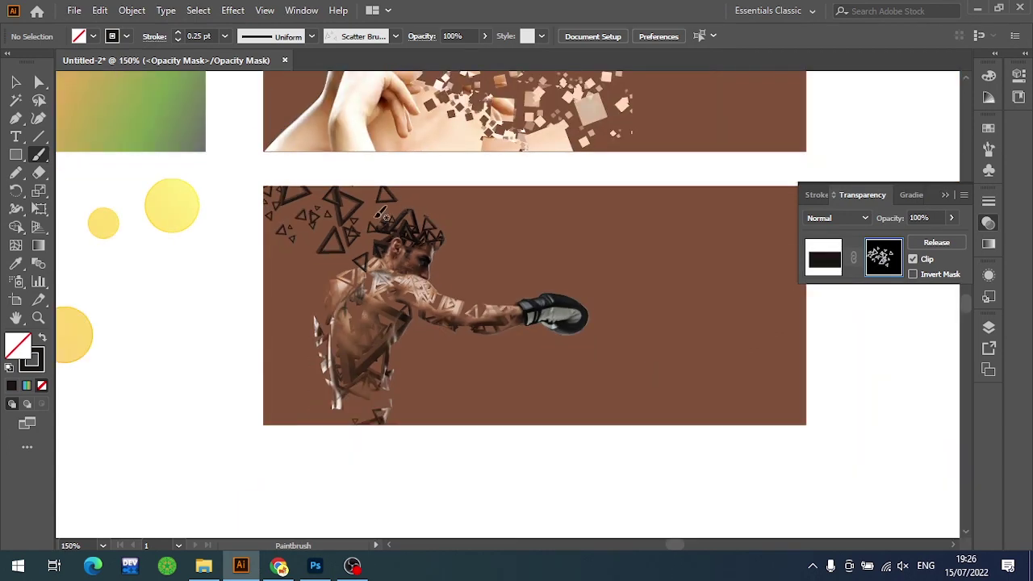
pyautogui.scroll(2, 320, 234)
pyautogui.scroll(2, 363, 210)
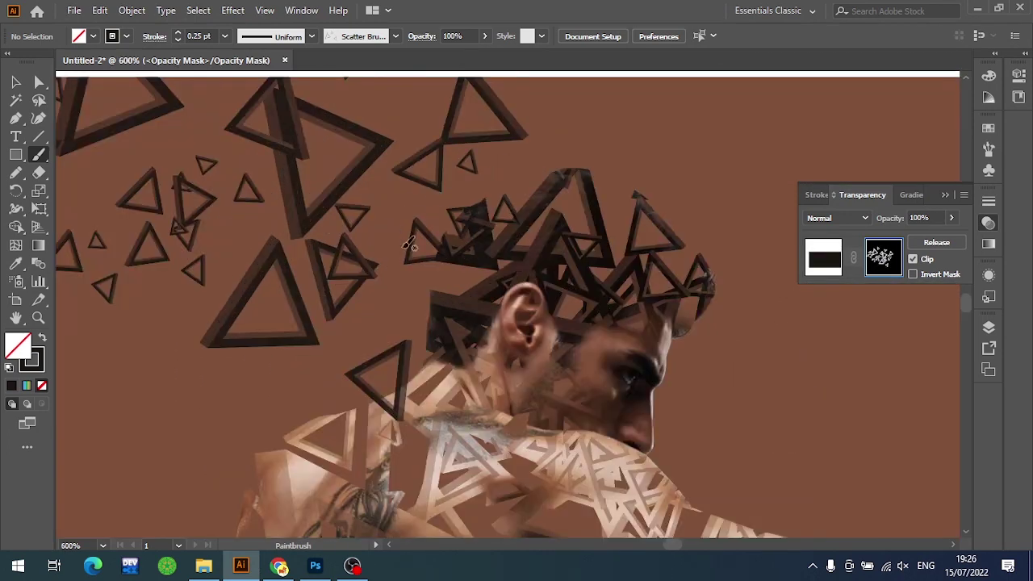
pyautogui.scroll(-2, 412, 245)
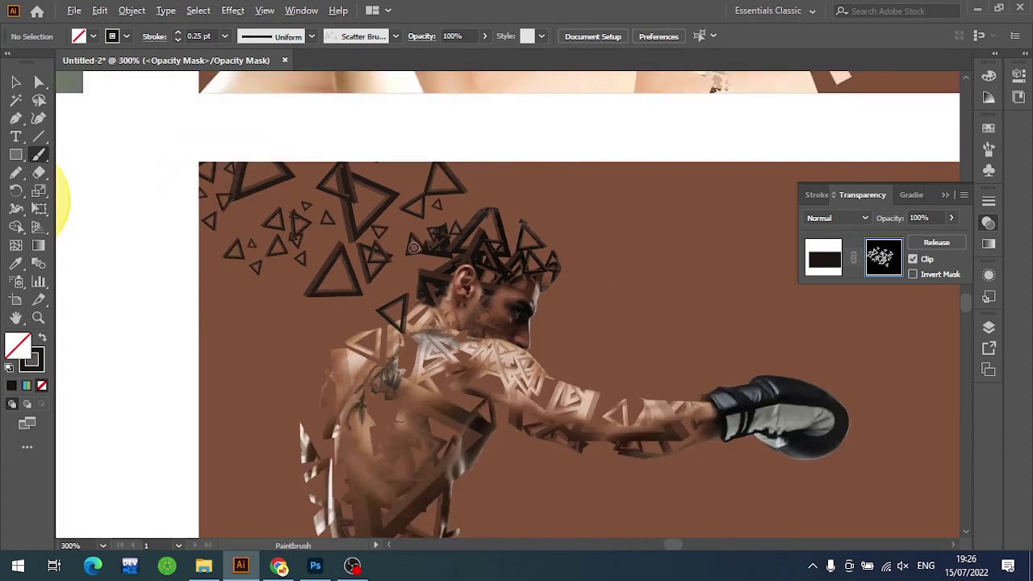
pyautogui.scroll(-1, 413, 248)
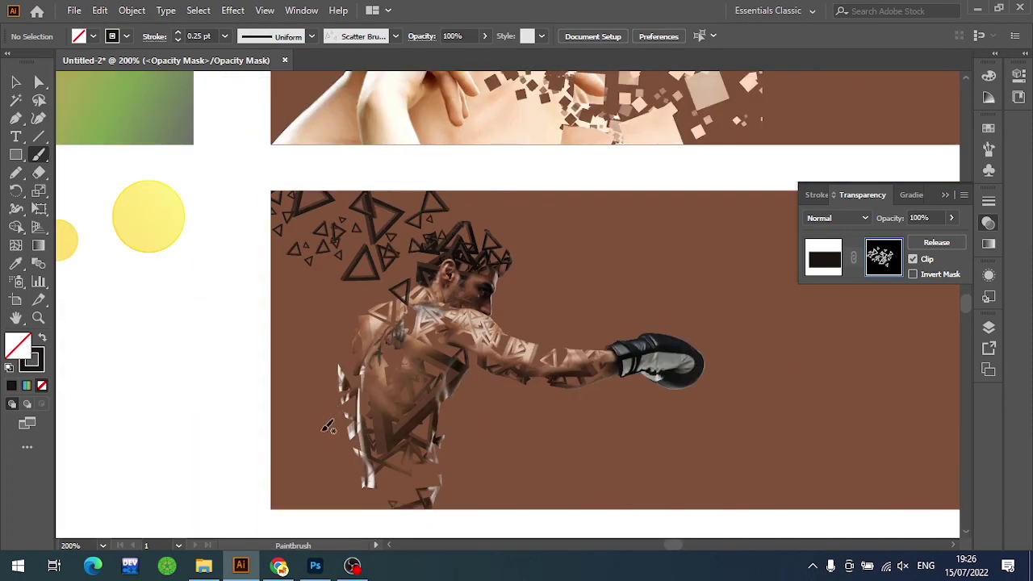
# Draw a rectangle beside the boxer's back, fill it with the skin tone, and make an opacity mask
pyautogui.click(821, 274)
pyautogui.click(15, 154)
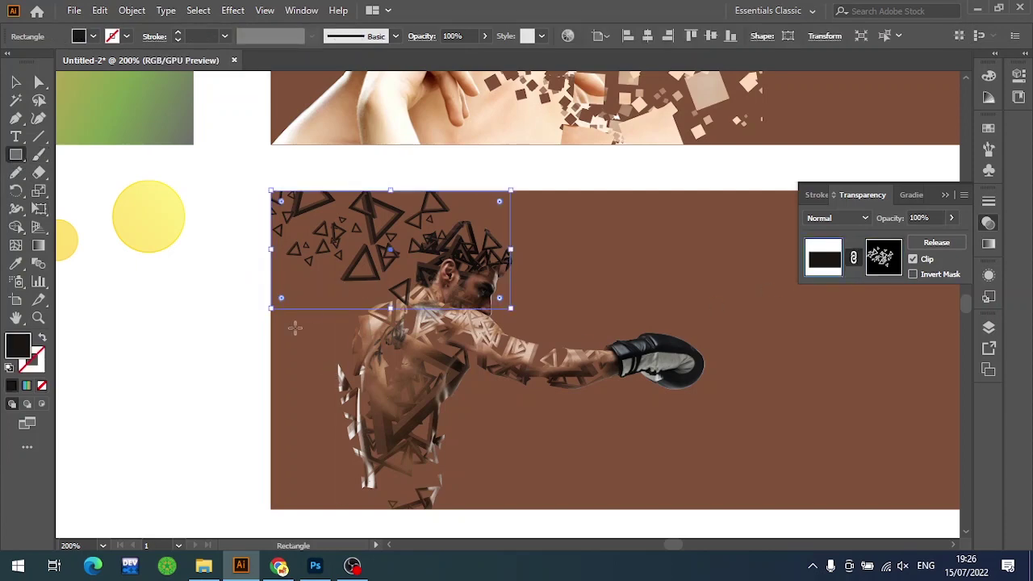
pyautogui.moveTo(269, 291); pyautogui.dragTo(404, 380)
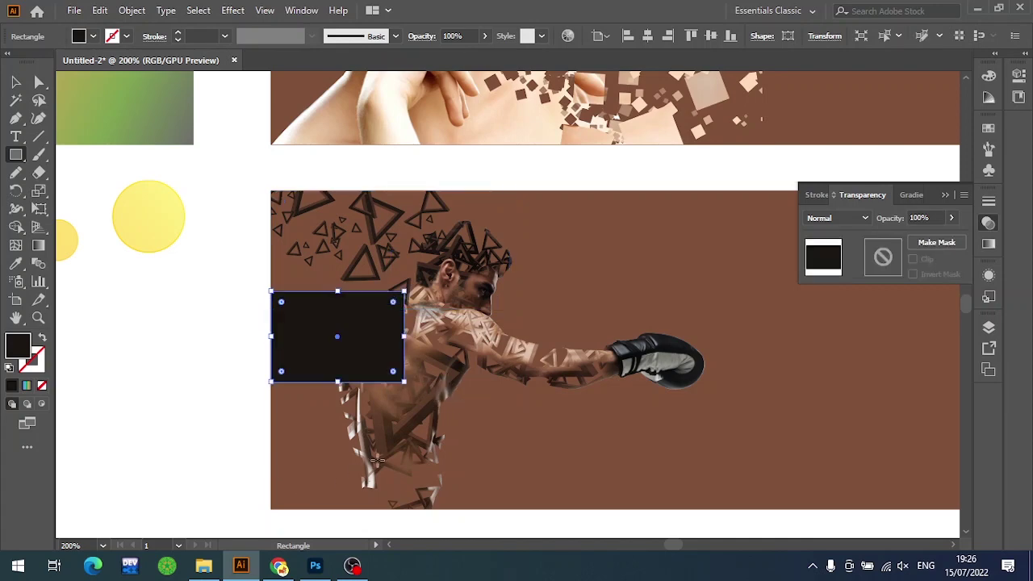
pyautogui.press('i')
pyautogui.click(499, 351)
pyautogui.press('v')
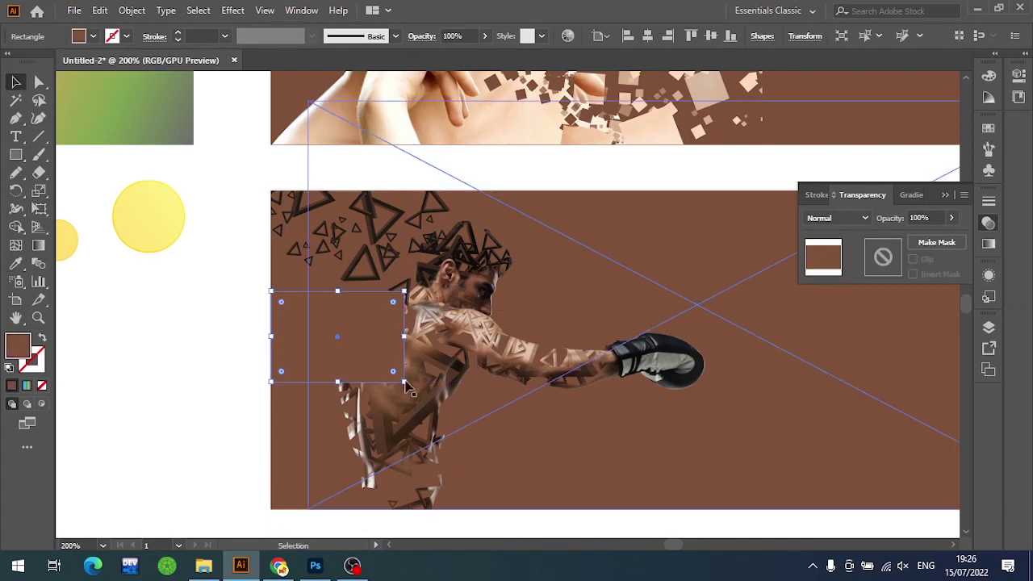
pyautogui.press('i')
pyautogui.click(530, 351)
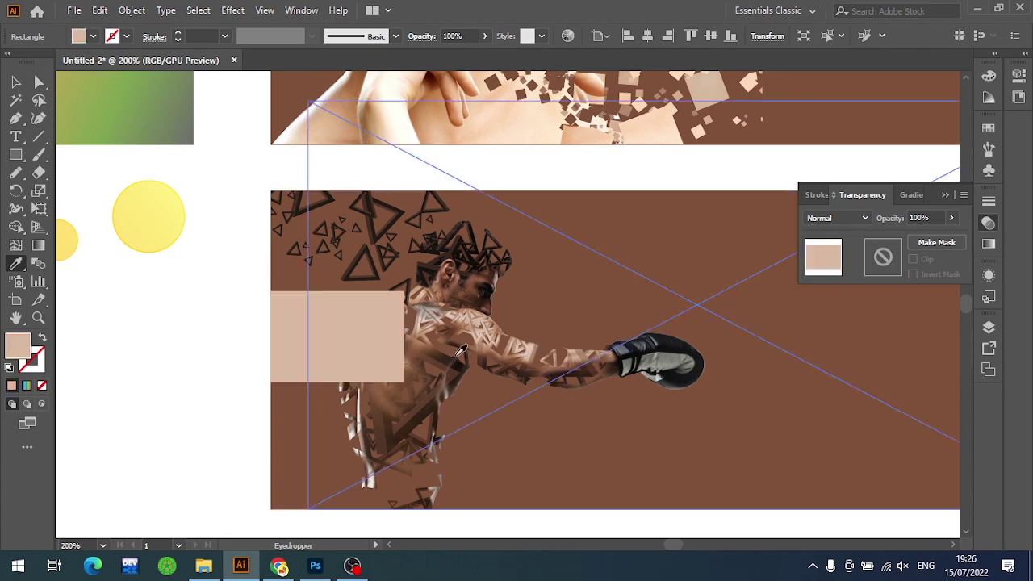
pyautogui.press('v')
pyautogui.click(882, 257)
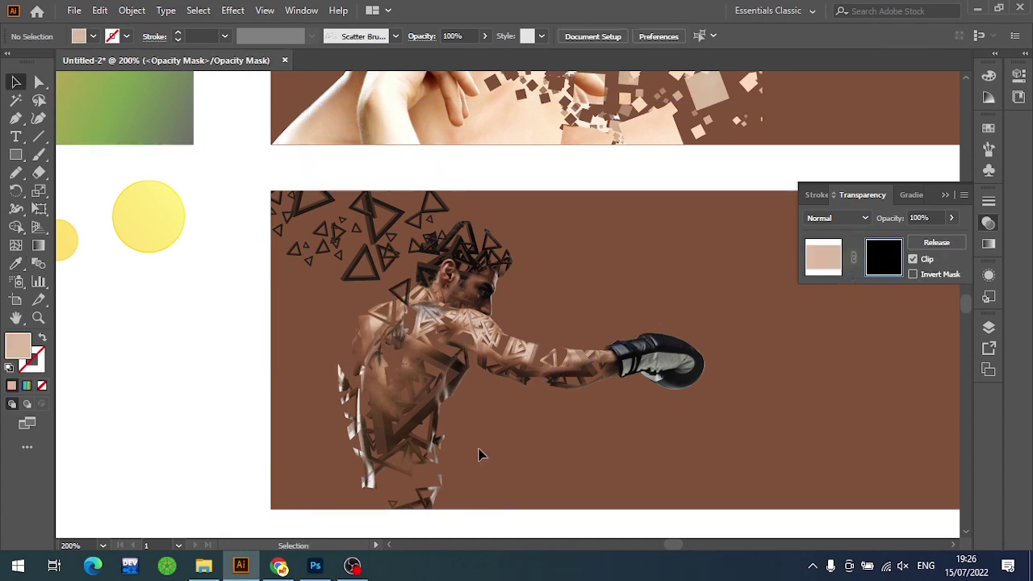
# Paint light triangles left of the body, thin one stroke to 0.5 pt, and shift it down
pyautogui.press('b')
pyautogui.moveTo(317, 312); pyautogui.dragTo(296, 379)
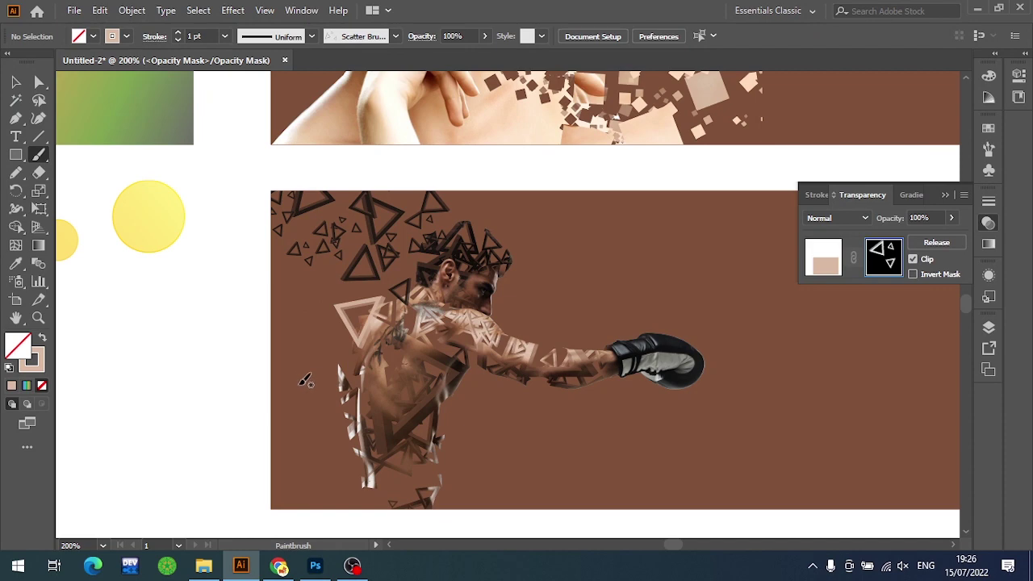
pyautogui.scroll(1, 315, 323)
pyautogui.moveTo(357, 302); pyautogui.dragTo(343, 347)
pyautogui.press('v')
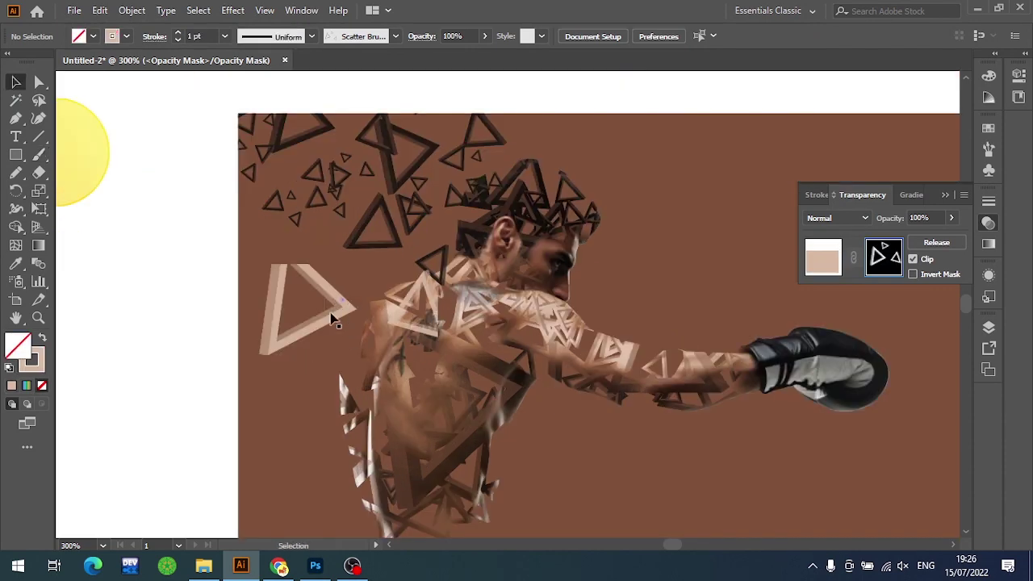
pyautogui.click(341, 297)
pyautogui.click(181, 40)
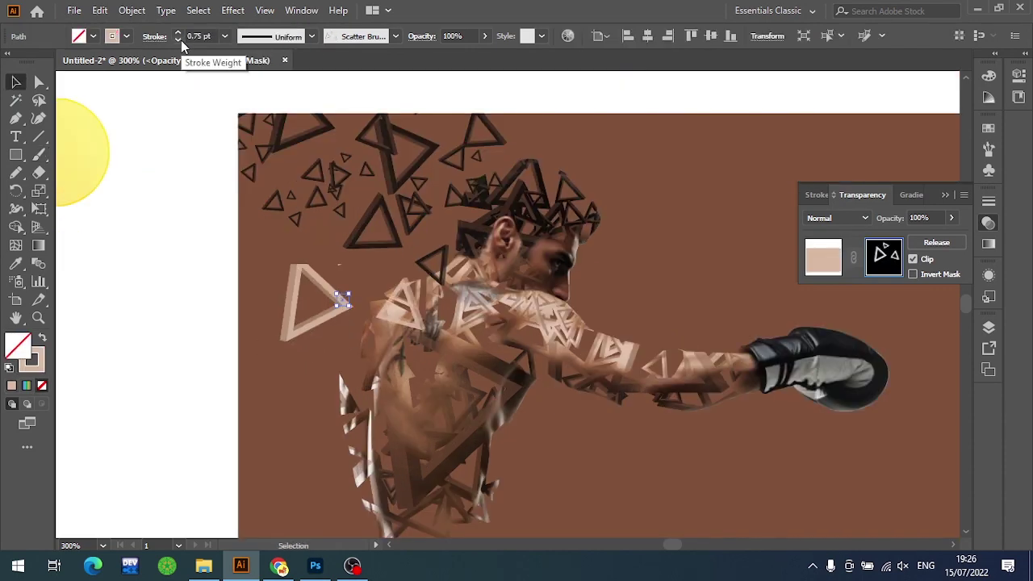
pyautogui.click(180, 40)
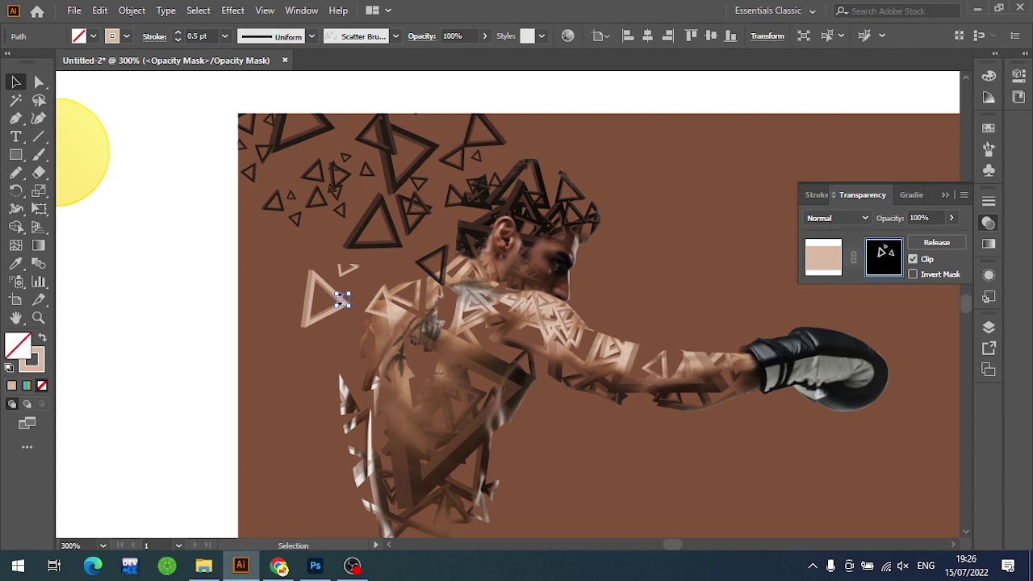
pyautogui.moveTo(342, 298); pyautogui.dragTo(342, 330)
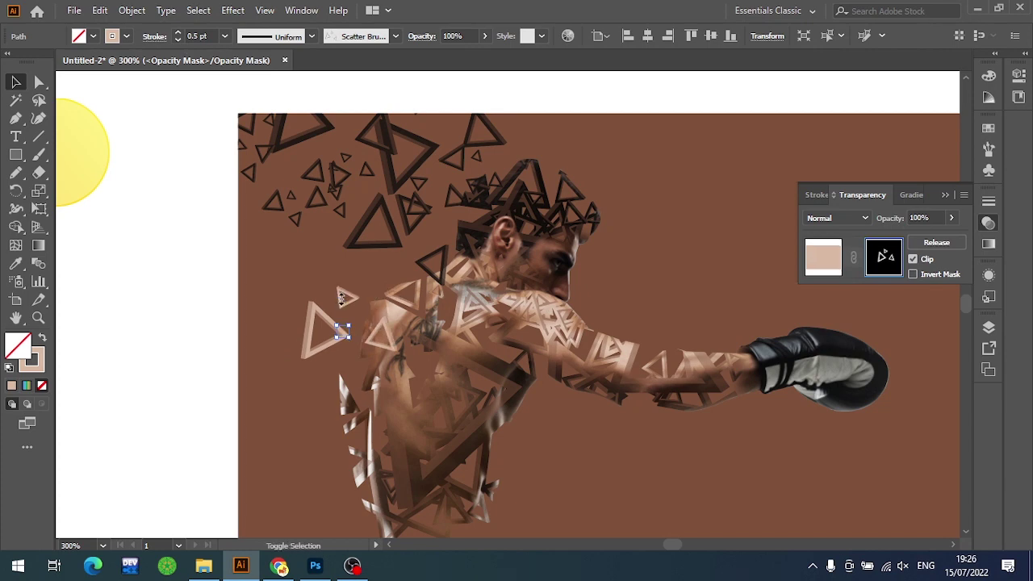
# Paint more triangles drifting from the boxer's back toward the banner's left edge
pyautogui.press('b')
pyautogui.hotkey('ctrl', 'shift', 'a')
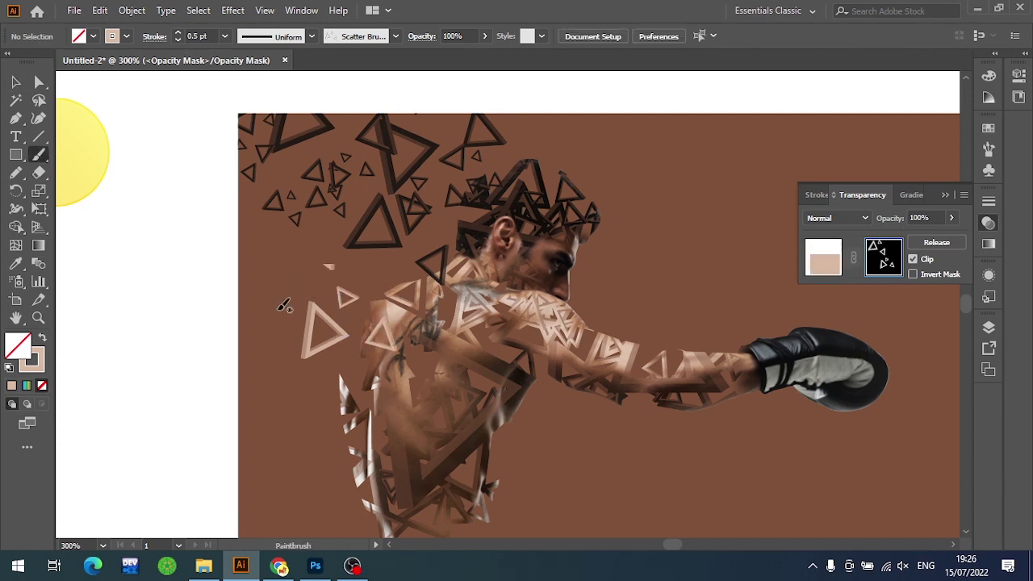
pyautogui.moveTo(266, 278)
pyautogui.mouseDown()
pyautogui.moveTo(277, 339)
pyautogui.moveTo(309, 386)
pyautogui.mouseUp()
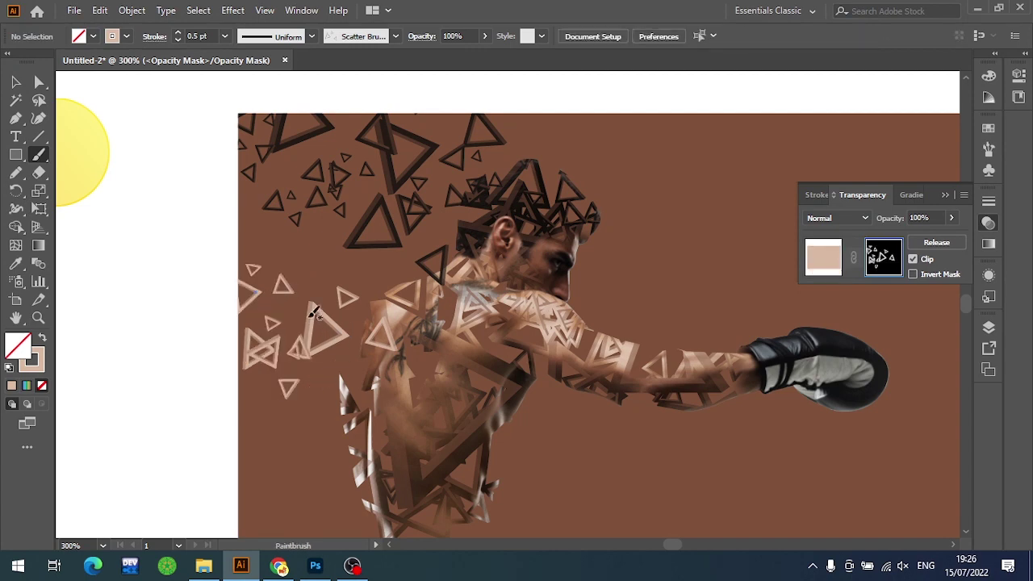
pyautogui.moveTo(315, 313); pyautogui.dragTo(342, 319)
pyautogui.press('v')
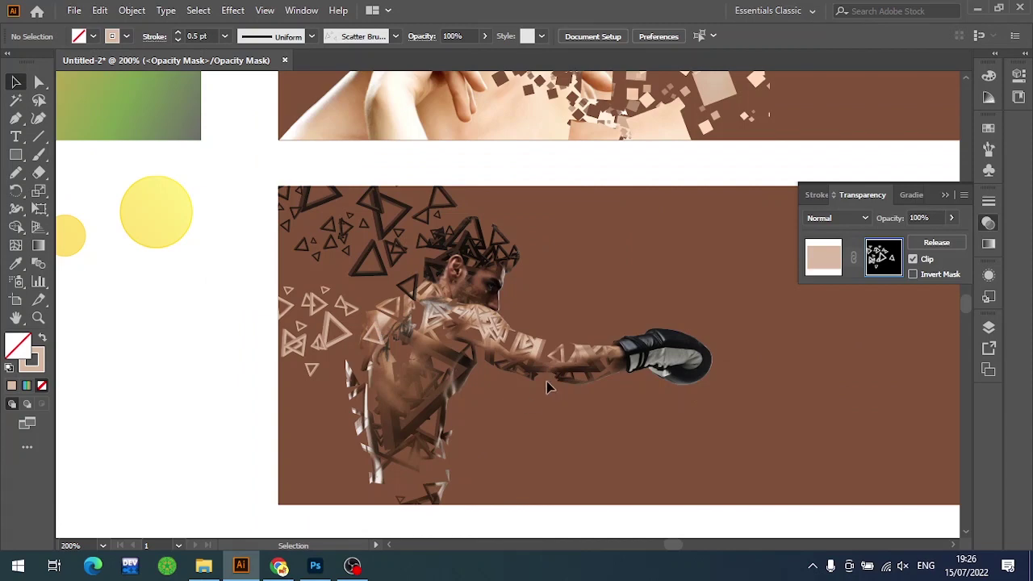
pyautogui.moveTo(547, 387); pyautogui.dragTo(383, 311)
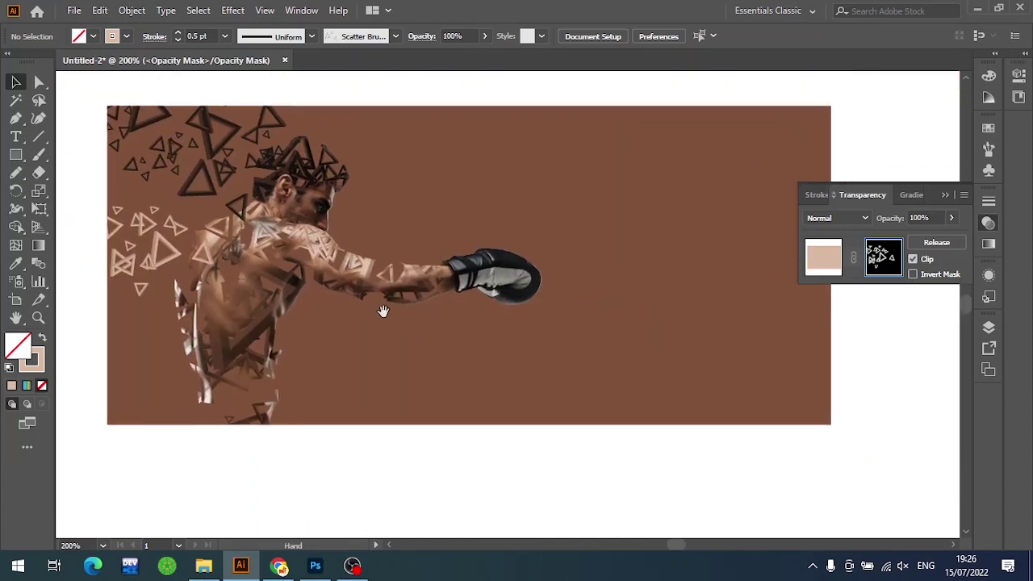
# Exit mask editing, draw a rectangle below the boxer's arm, and fill it with dark brown
pyautogui.click(836, 259)
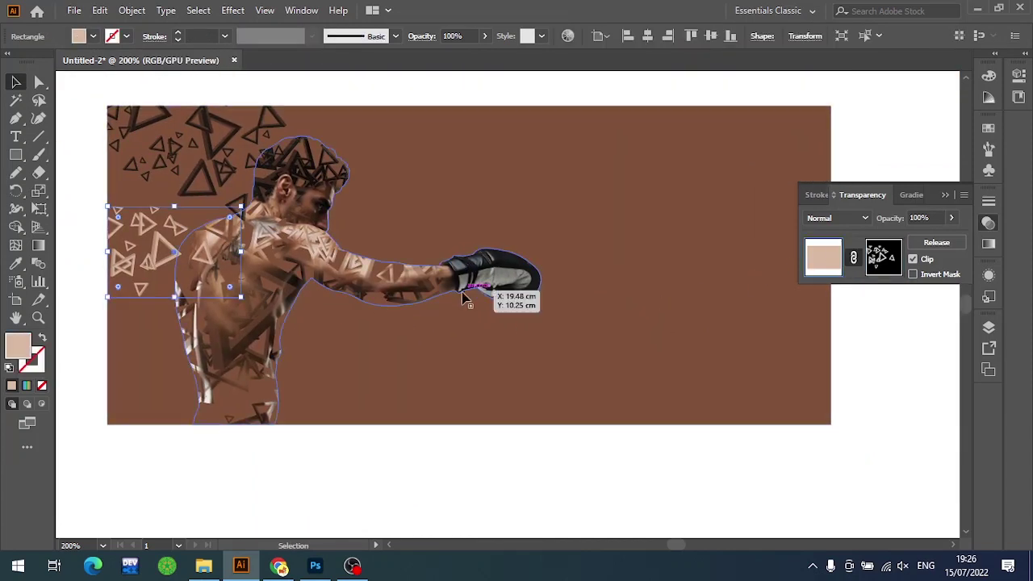
pyautogui.click(442, 449)
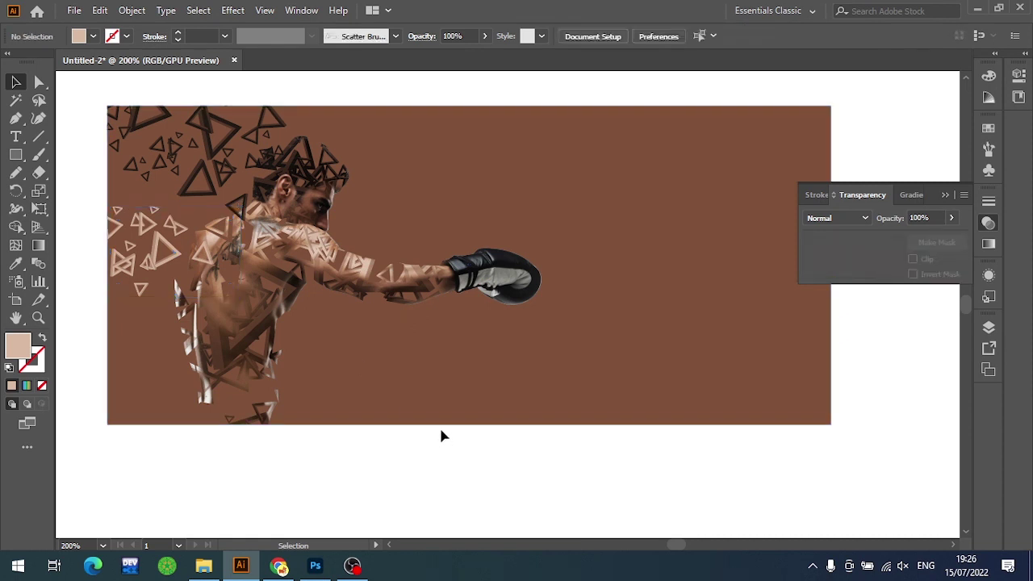
pyautogui.press('m')
pyautogui.moveTo(329, 282); pyautogui.dragTo(459, 423)
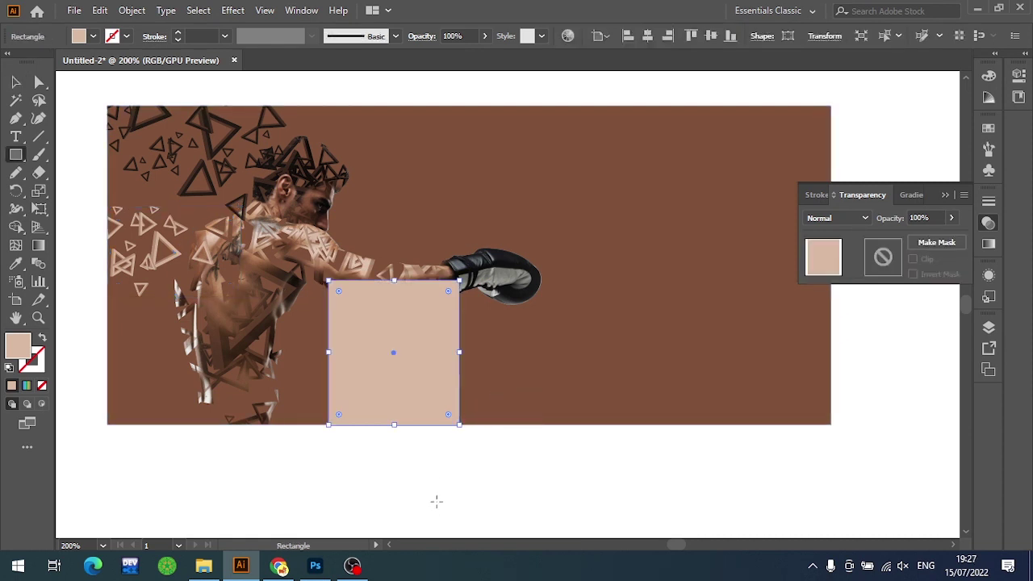
pyautogui.press('i')
pyautogui.scroll(1, 334, 282)
pyautogui.scroll(3, 334, 283)
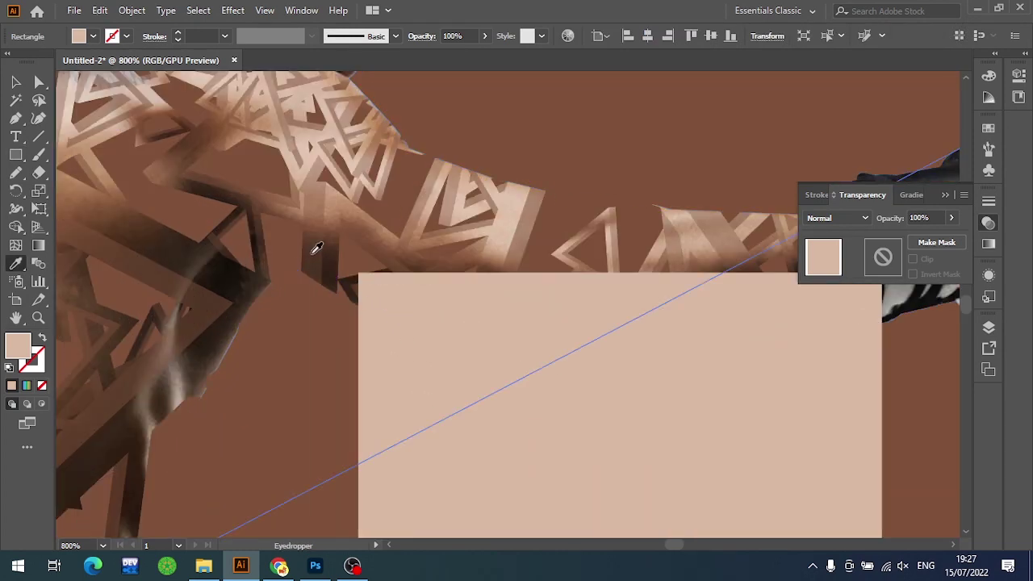
pyautogui.click(361, 282)
# Try several sampled browns, settle on a lighter skin brown, and make an opacity mask
pyautogui.scroll(-3, 361, 278)
pyautogui.scroll(-1, 361, 278)
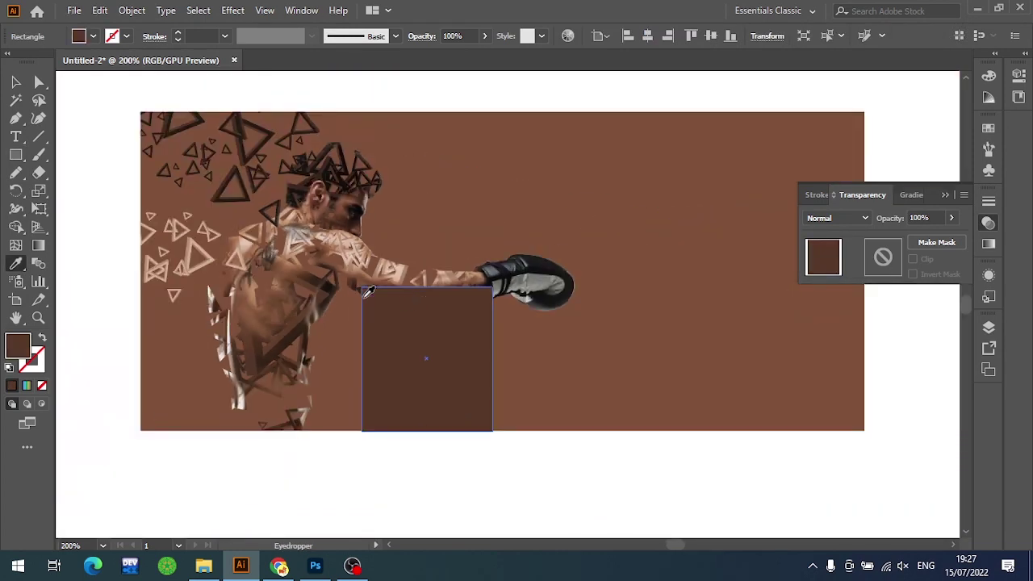
pyautogui.scroll(5, 367, 291)
pyautogui.click(317, 192)
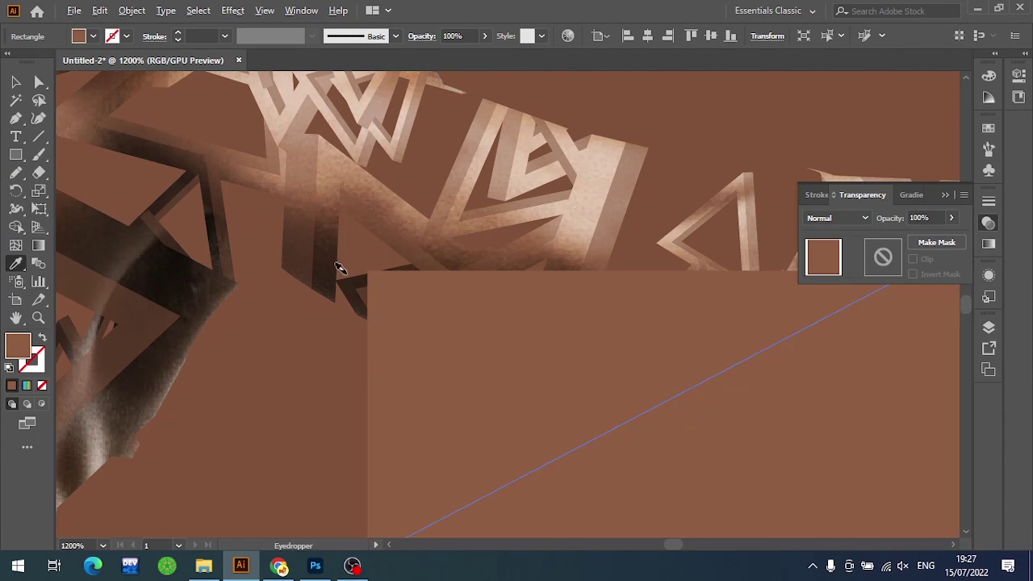
pyautogui.scroll(-5, 339, 269)
pyautogui.scroll(5, 358, 272)
pyautogui.click(358, 211)
pyautogui.scroll(-2, 363, 258)
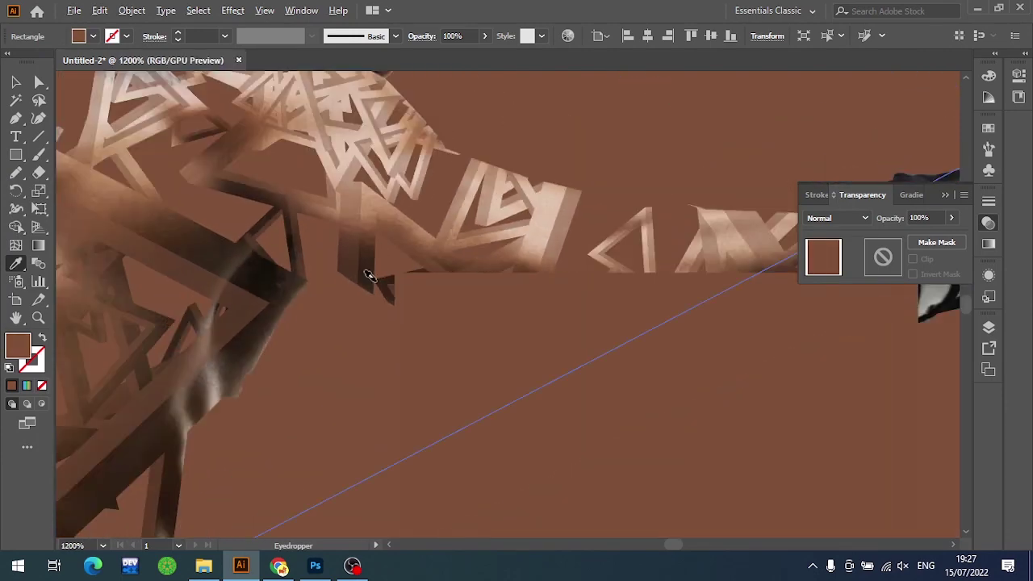
pyautogui.scroll(-2, 363, 259)
pyautogui.scroll(2, 353, 240)
pyautogui.click(386, 312)
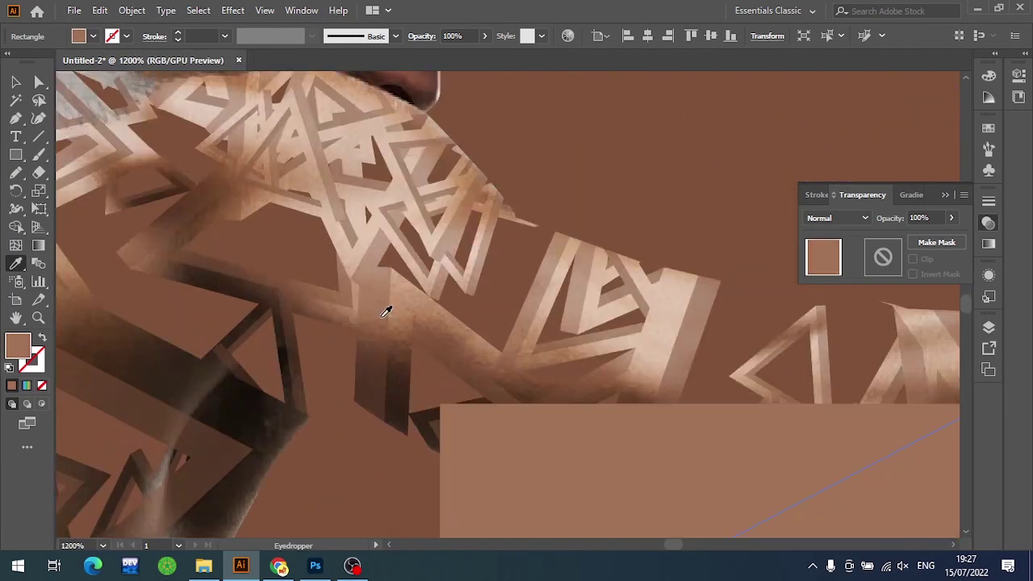
pyautogui.scroll(-2, 421, 321)
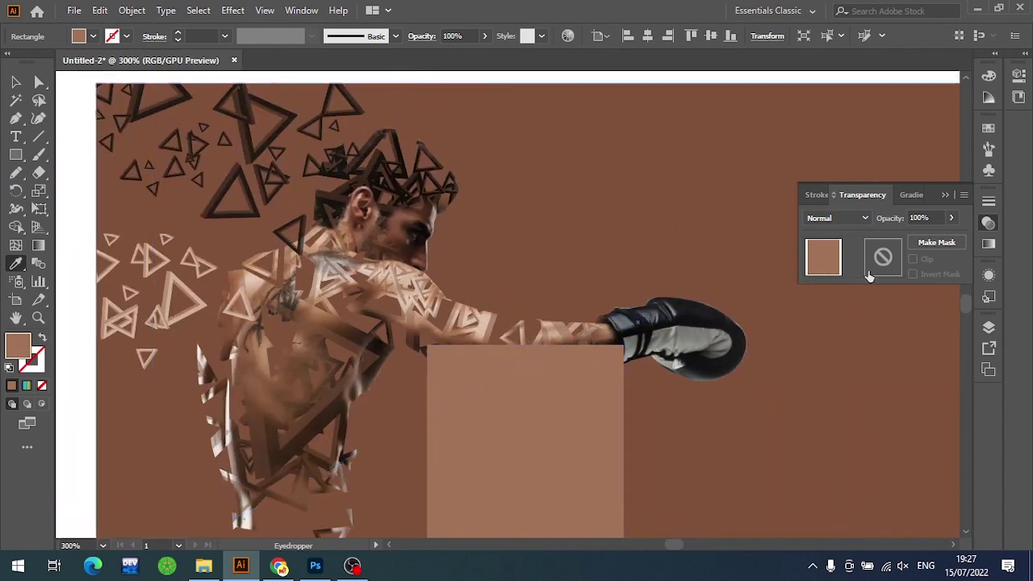
pyautogui.click(571, 314)
# Paint fine 0.5 pt scatter-brush triangles below the boxer's arm inside the mask
pyautogui.press('b')
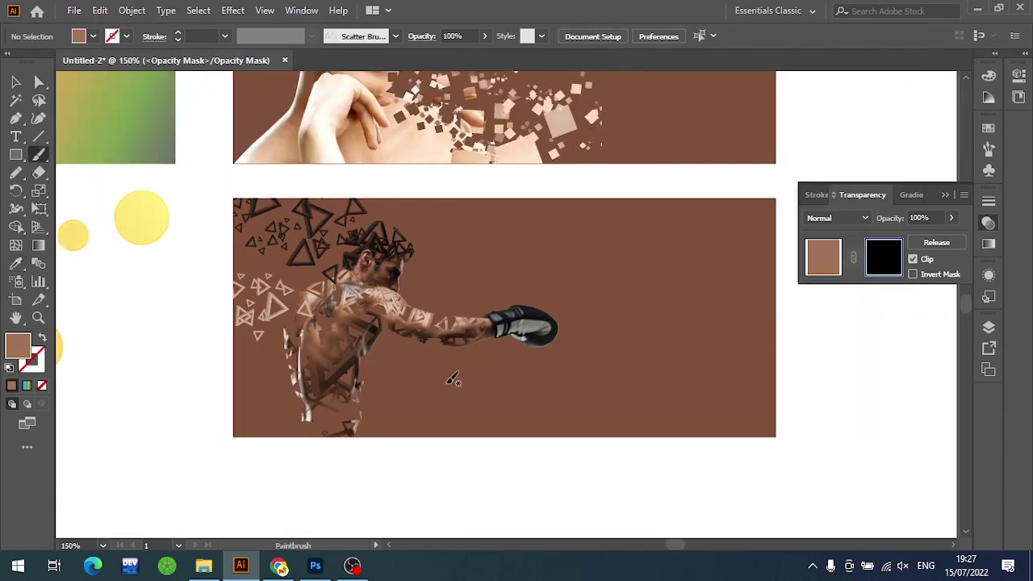
pyautogui.hotkey('shift', 'x')
pyautogui.moveTo(451, 376)
pyautogui.mouseDown()
pyautogui.moveTo(440, 355)
pyautogui.moveTo(448, 355)
pyautogui.moveTo(378, 352)
pyautogui.mouseUp()
pyautogui.scroll(2, 450, 388)
pyautogui.hotkey('ctrl', 'z')
pyautogui.hotkey('ctrl', 'z')
pyautogui.press('v')
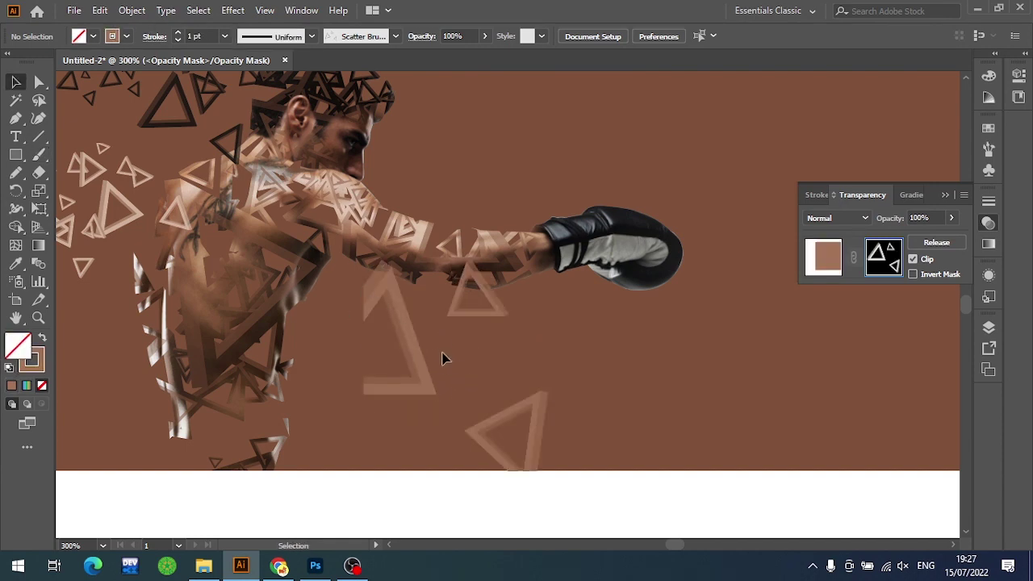
pyautogui.click(434, 346)
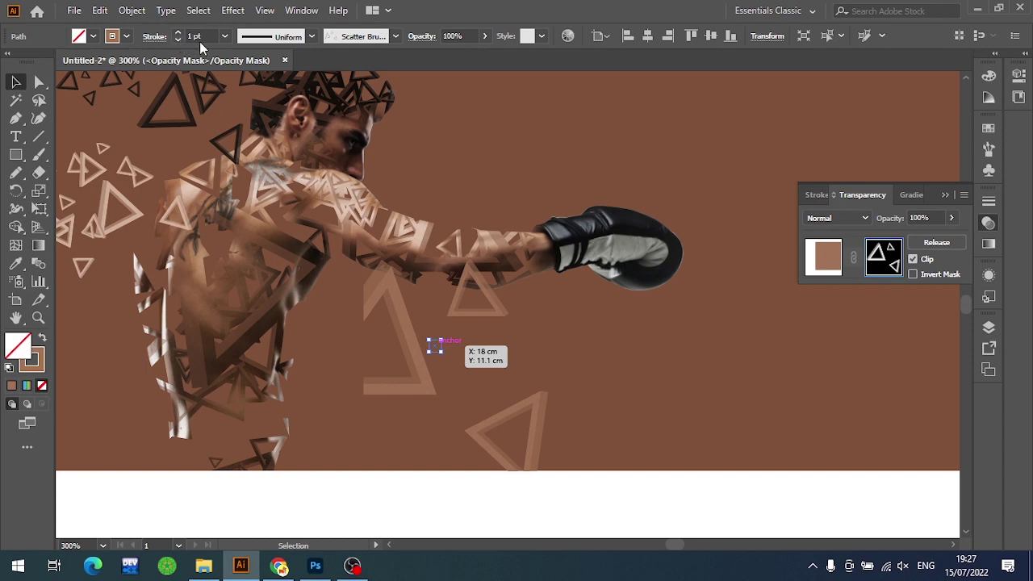
pyautogui.click(224, 36)
pyautogui.click(262, 67)
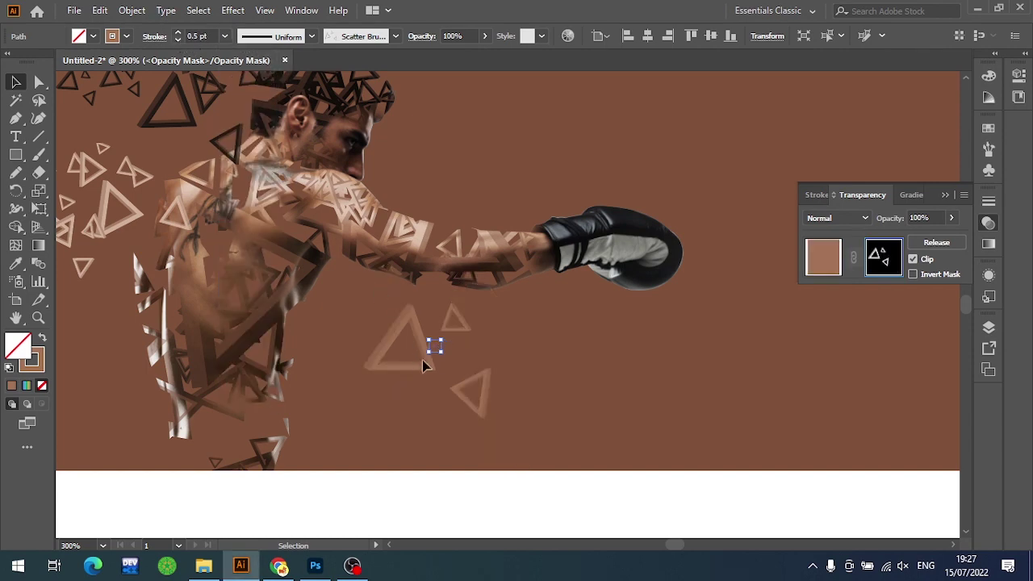
pyautogui.press('b')
pyautogui.moveTo(395, 335)
pyautogui.mouseDown()
pyautogui.moveTo(379, 319)
pyautogui.moveTo(445, 295)
pyautogui.moveTo(442, 324)
pyautogui.mouseUp()
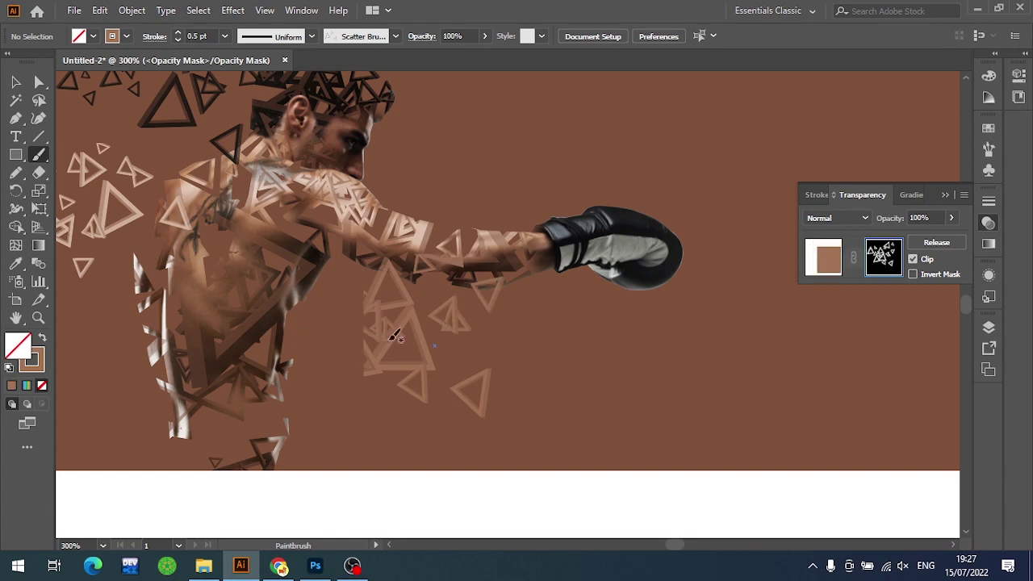
# Drag the rectangle's bottom-left corner leftward so more triangles show
pyautogui.click(829, 271)
pyautogui.press('a')
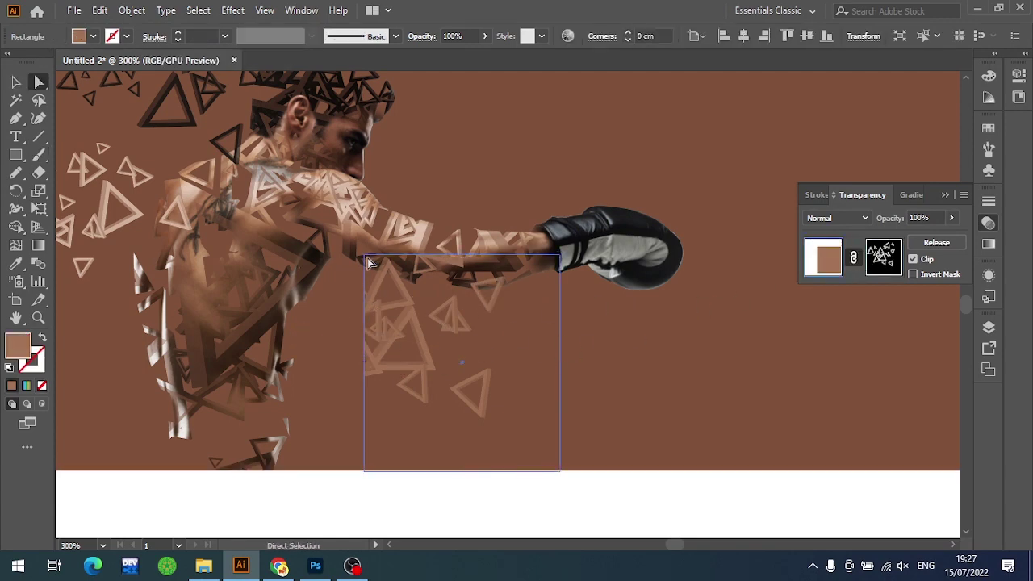
pyautogui.click(363, 470)
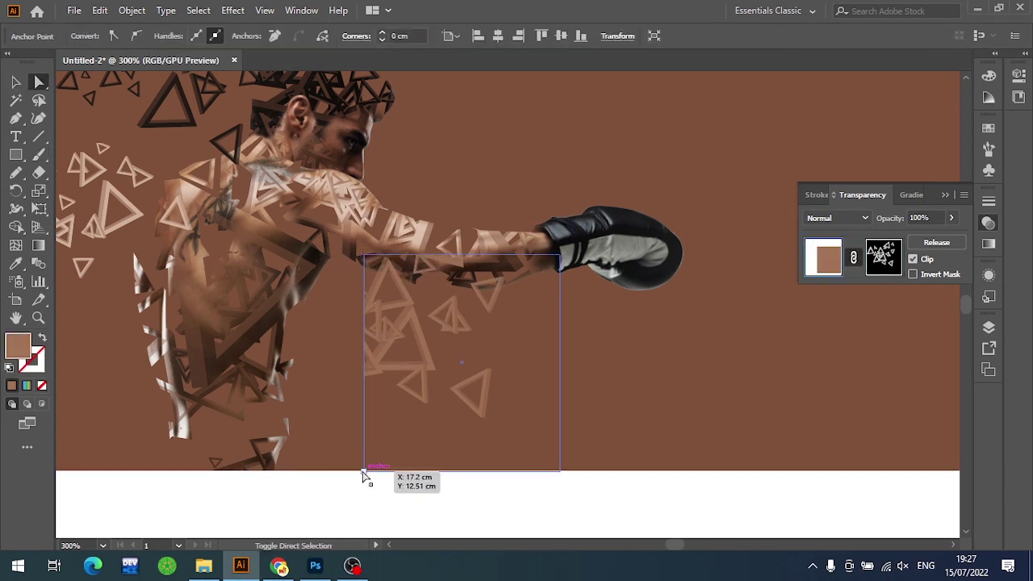
pyautogui.moveTo(363, 471); pyautogui.dragTo(233, 470)
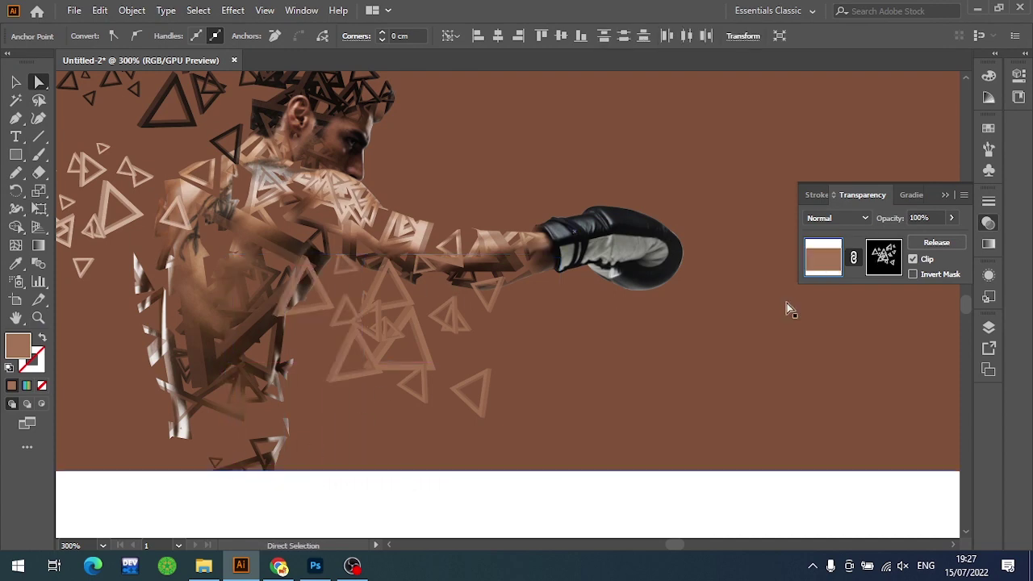
# Change the rectangle's fill to the lighter peach E0A585
pyautogui.click(826, 266)
pyautogui.press('v')
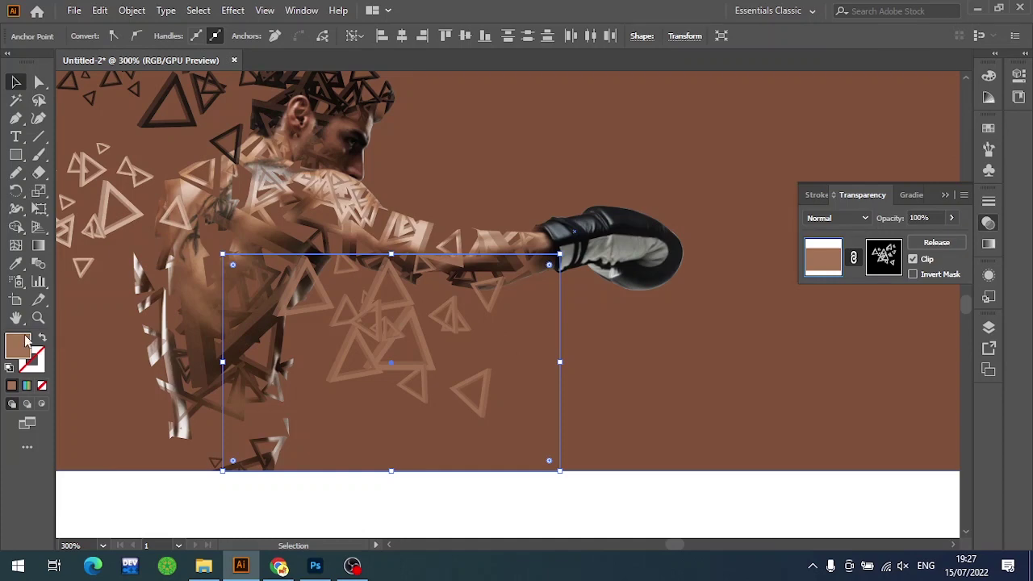
pyautogui.doubleClick(17, 349)
pyautogui.click(676, 242)
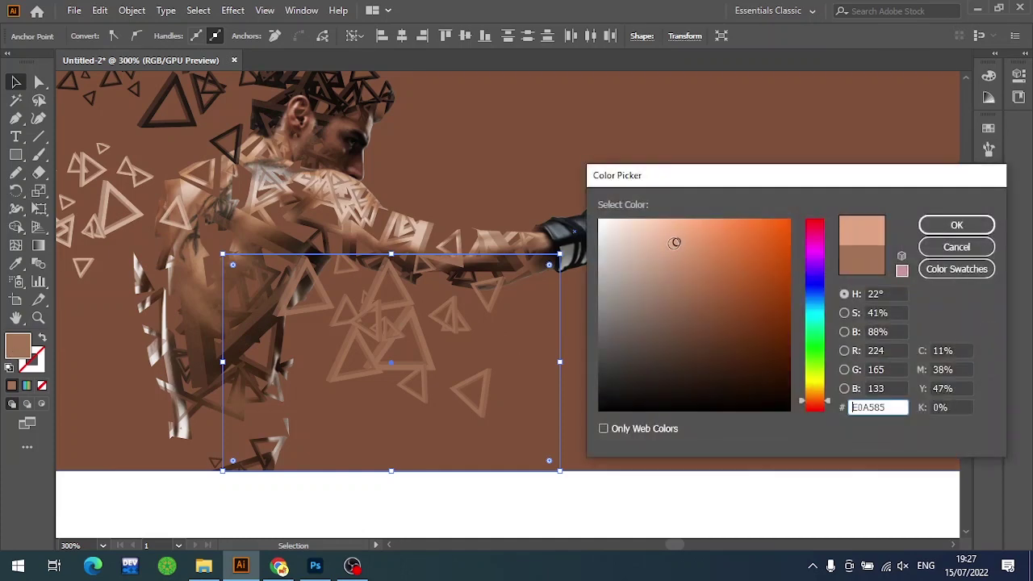
pyautogui.click(953, 226)
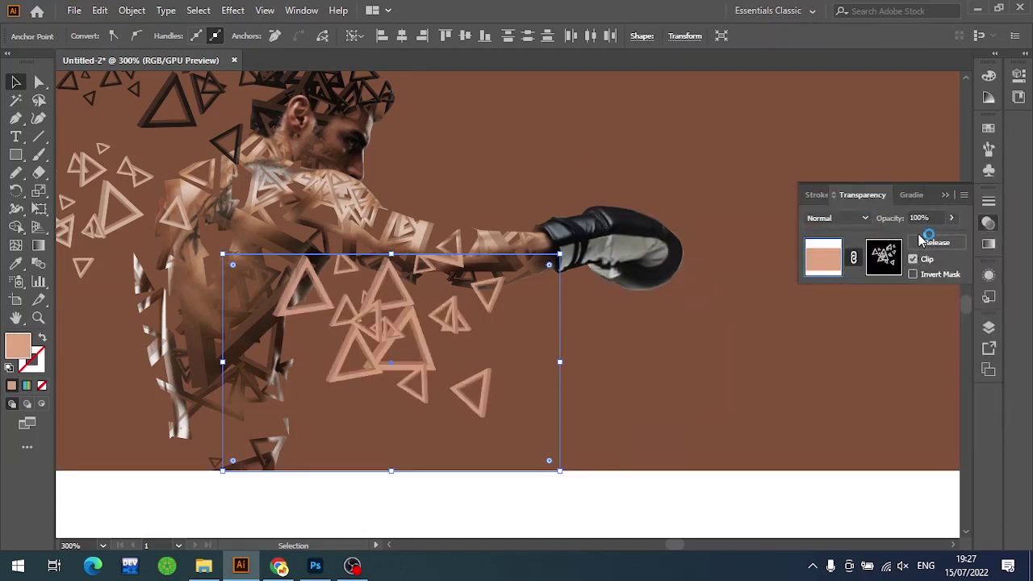
# Reselect the peach rectangle and enter its triangle opacity mask for editing
pyautogui.click(989, 129)
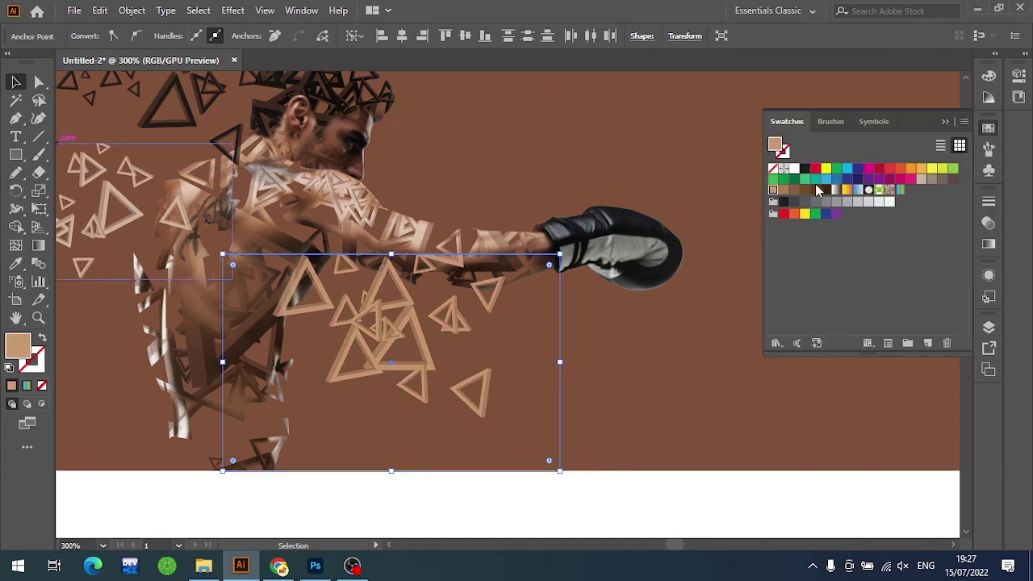
pyautogui.click(815, 184)
pyautogui.click(638, 357)
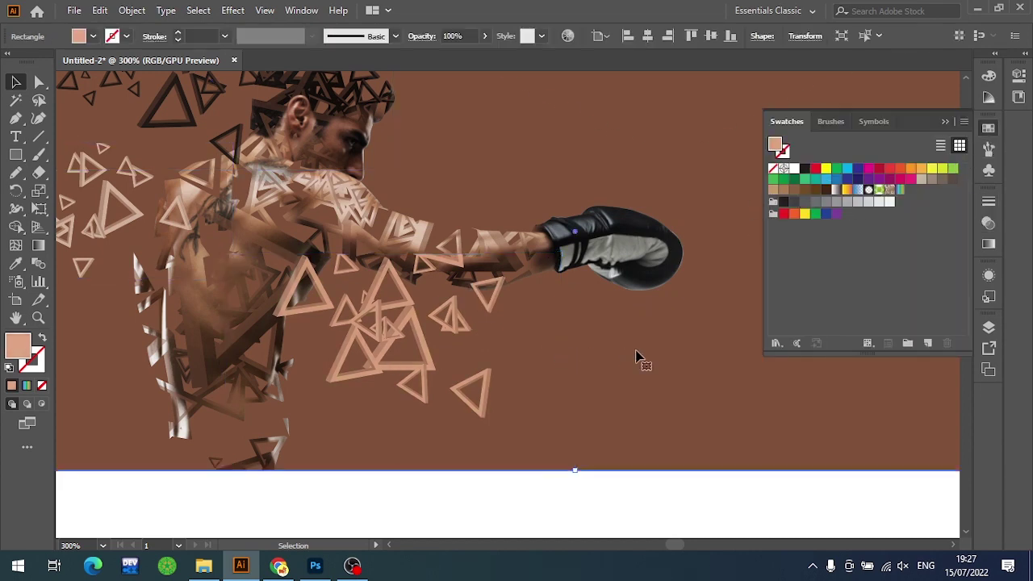
pyautogui.click(428, 361)
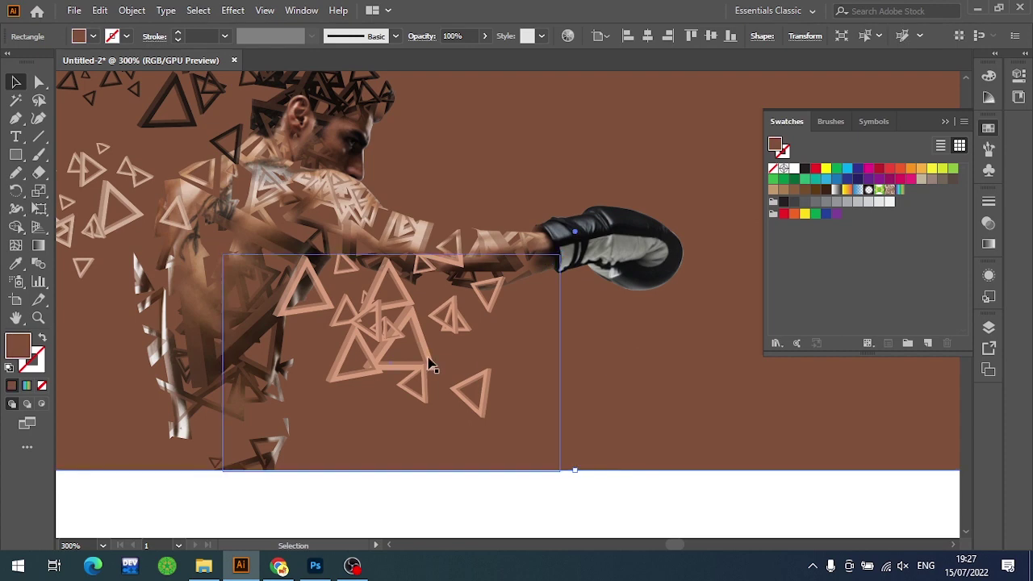
pyautogui.click(988, 228)
pyautogui.click(893, 265)
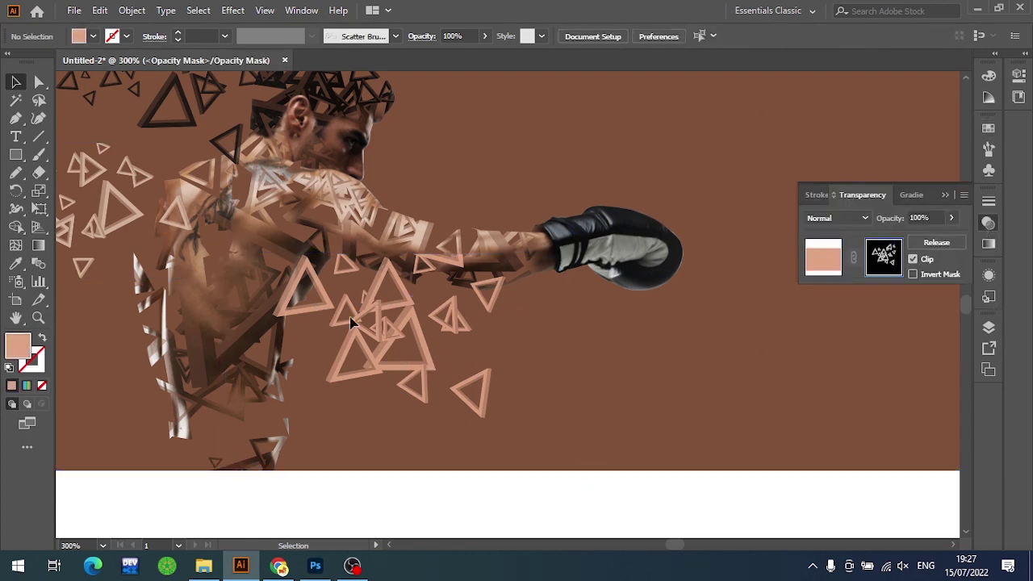
# Rearrange two mask triangles and paint small 0.25 pt scattered triangles around them
pyautogui.moveTo(329, 309)
pyautogui.mouseDown()
pyautogui.moveTo(361, 338)
pyautogui.moveTo(385, 296)
pyautogui.mouseUp()
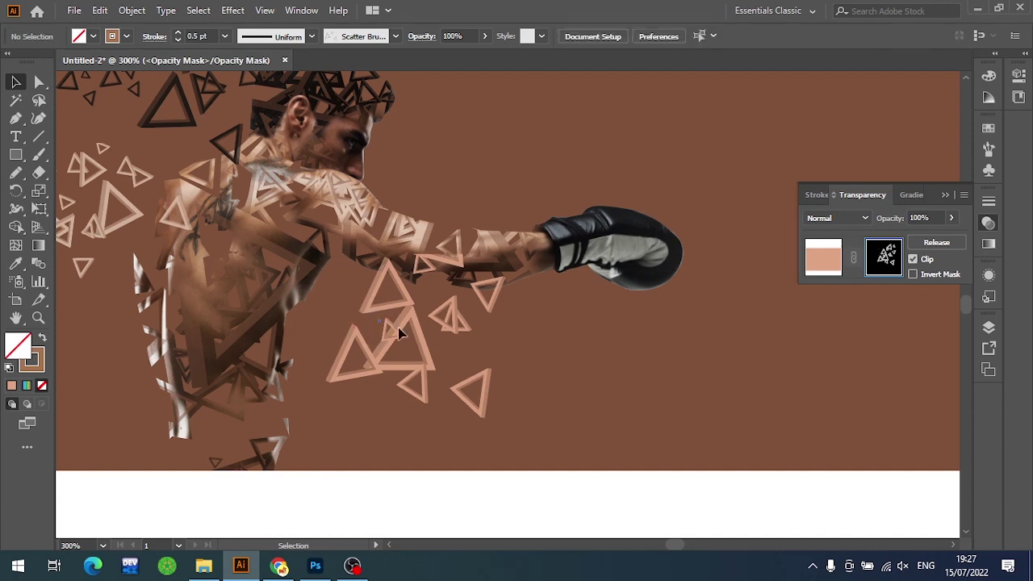
pyautogui.moveTo(365, 343); pyautogui.dragTo(402, 334)
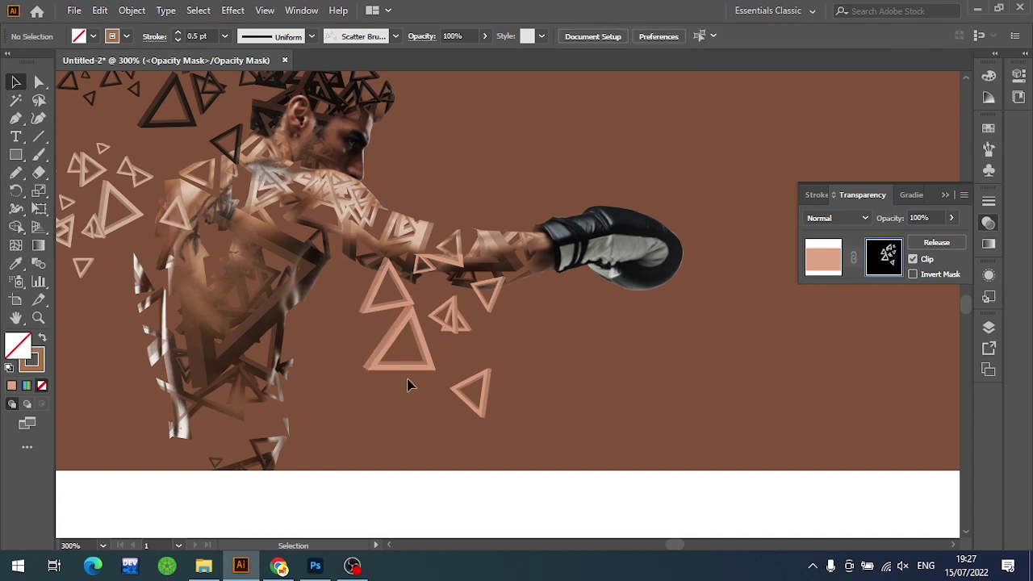
pyautogui.press('b')
pyautogui.click(224, 35)
pyautogui.click(234, 49)
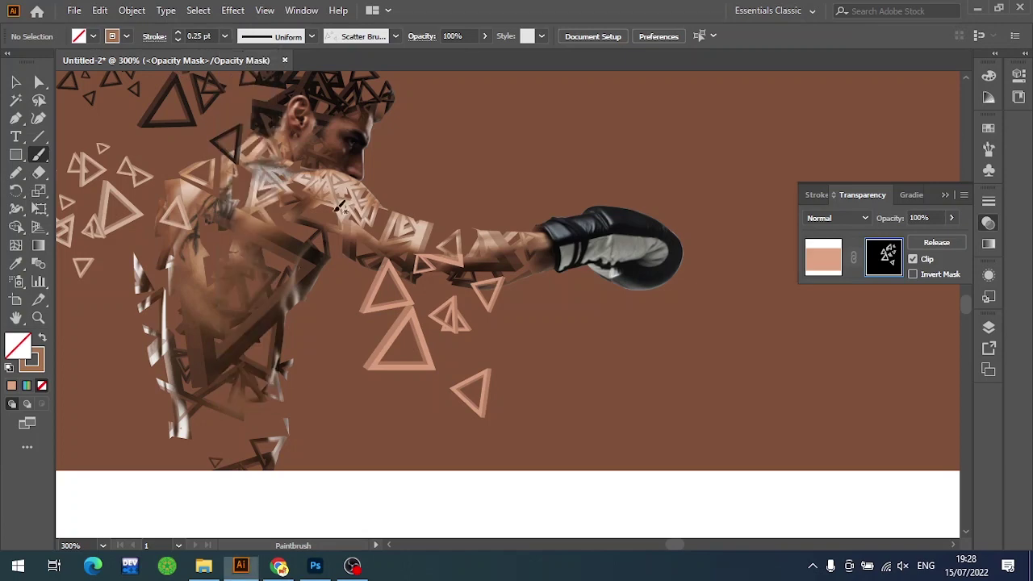
pyautogui.moveTo(402, 405); pyautogui.dragTo(442, 422)
pyautogui.moveTo(367, 377)
pyautogui.mouseDown()
pyautogui.moveTo(339, 341)
pyautogui.moveTo(315, 371)
pyautogui.moveTo(330, 355)
pyautogui.mouseUp()
pyautogui.moveTo(334, 441); pyautogui.dragTo(351, 331)
# Zoom out and pan to recentre the view on the boxer banner
pyautogui.hotkey('ctrl', '-')
pyautogui.hotkey('ctrl', '-')
pyautogui.hotkey('ctrl', '-')
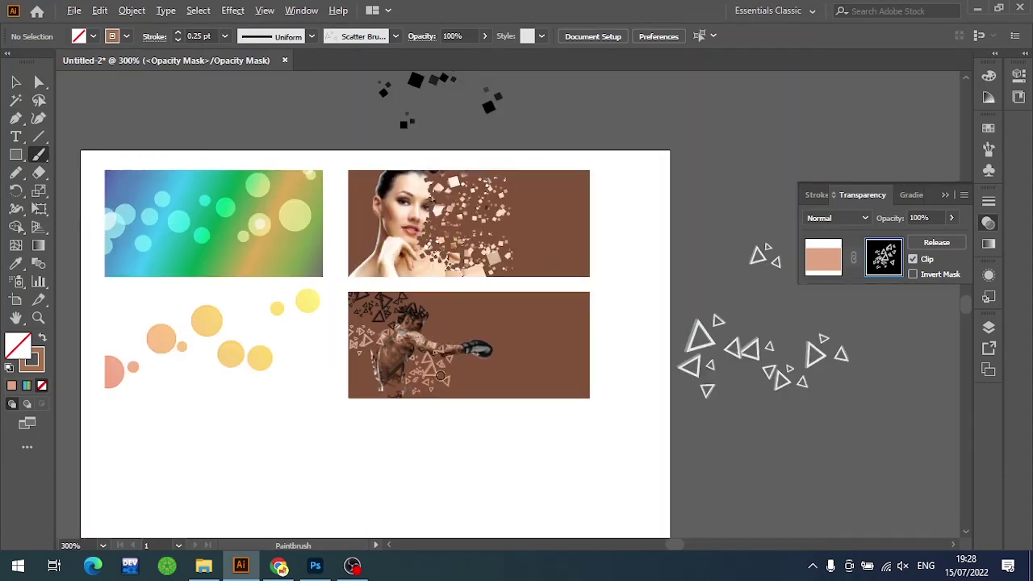
pyautogui.press('v')
pyautogui.keyDown('alt'); pyautogui.scroll(2, 495, 433); pyautogui.keyUp('alt')
pyautogui.scroll(1, 514, 401)
pyautogui.hscroll(1, 311, 296)
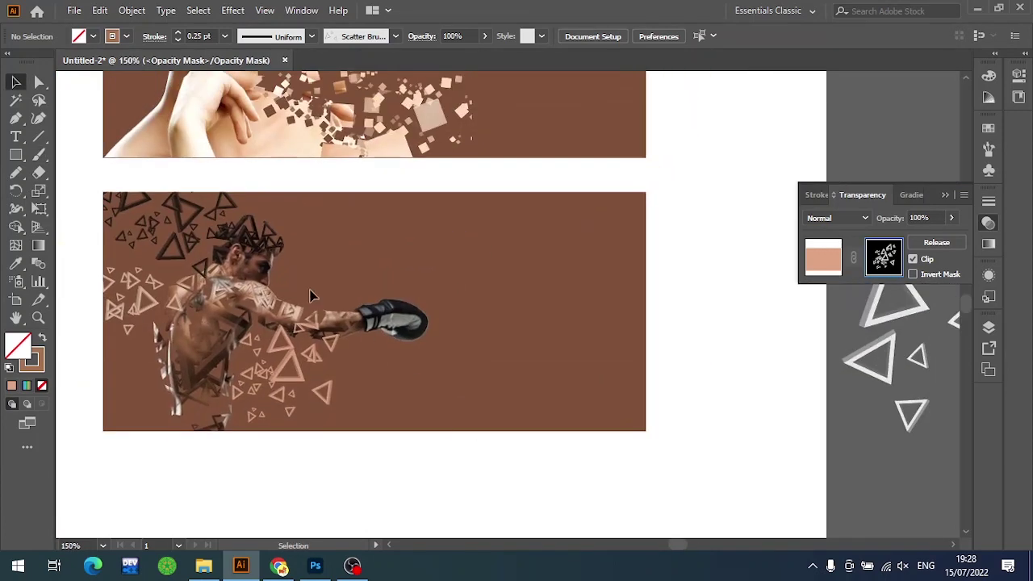
pyautogui.keyDown('alt'); pyautogui.scroll(1, 347, 338); pyautogui.keyUp('alt')
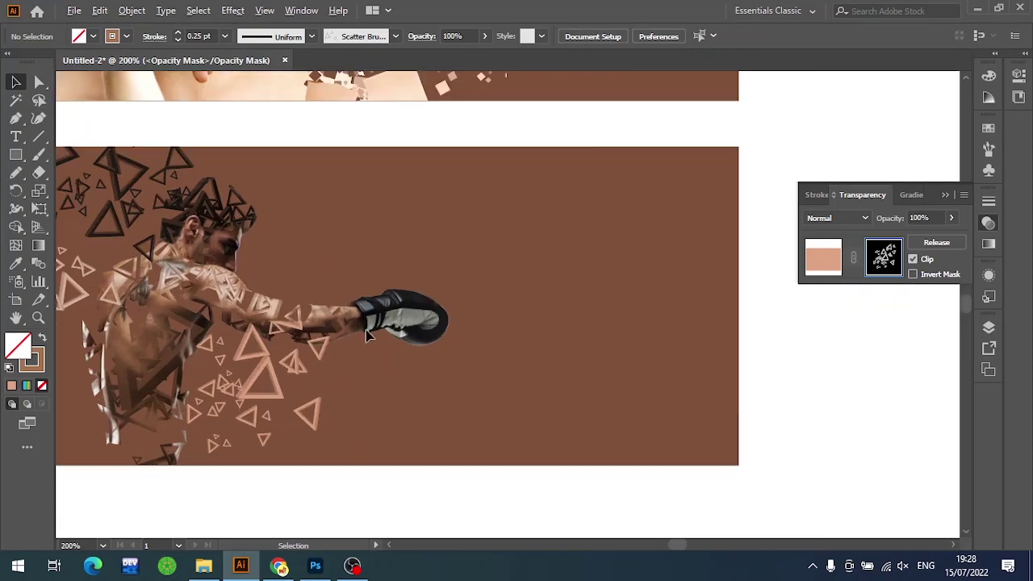
pyautogui.hscroll(-2, 359, 334)
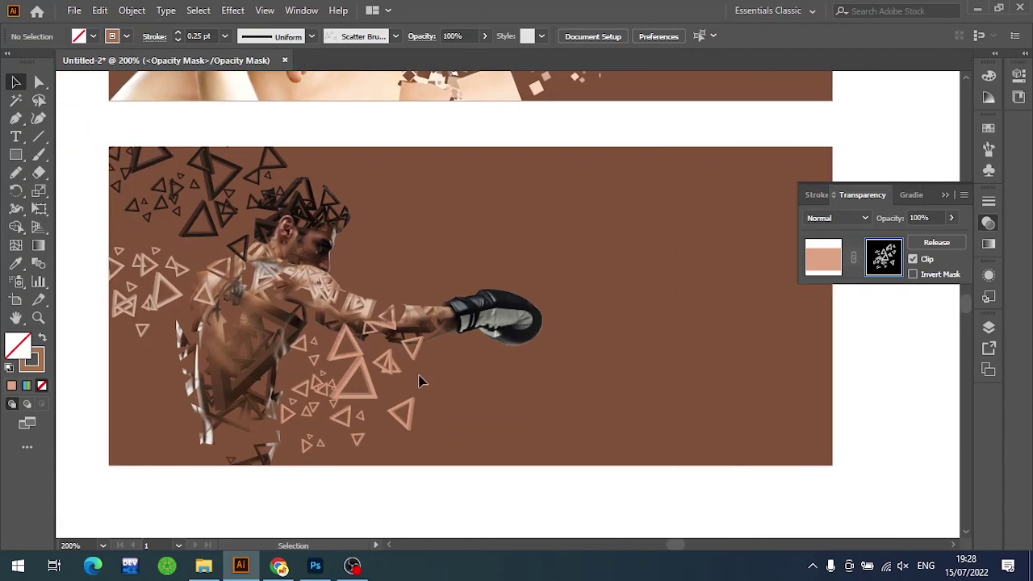
pyautogui.moveTo(464, 300); pyautogui.dragTo(502, 295)
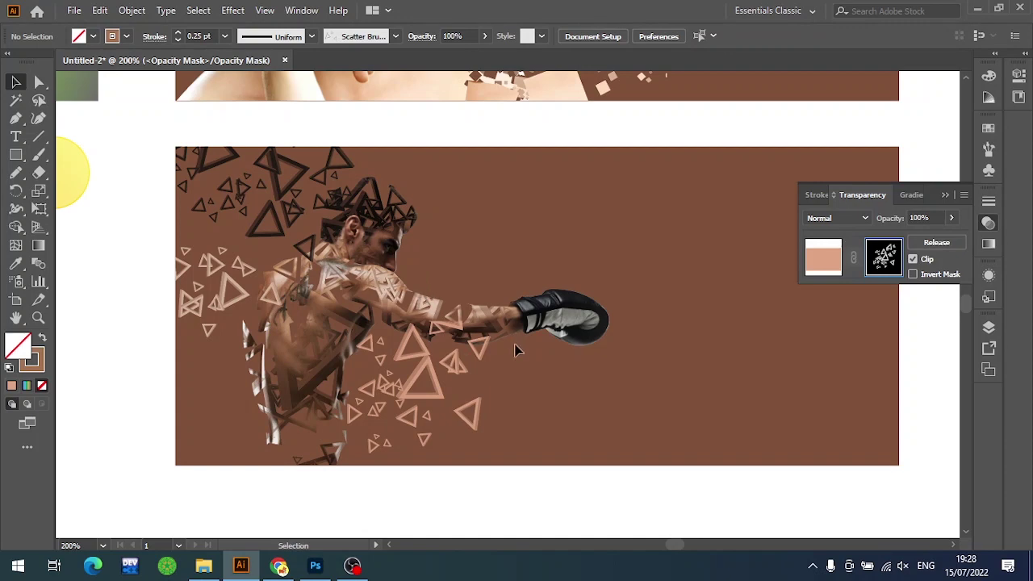
# Exit mask editing and shift the rectangle's fill to a slightly different peach
pyautogui.click(823, 256)
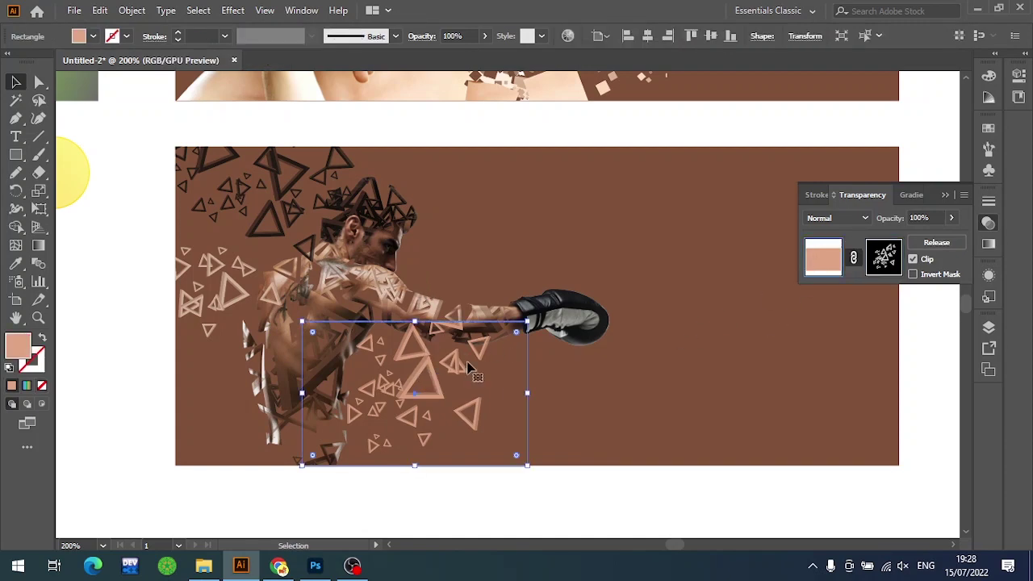
pyautogui.doubleClick(18, 346)
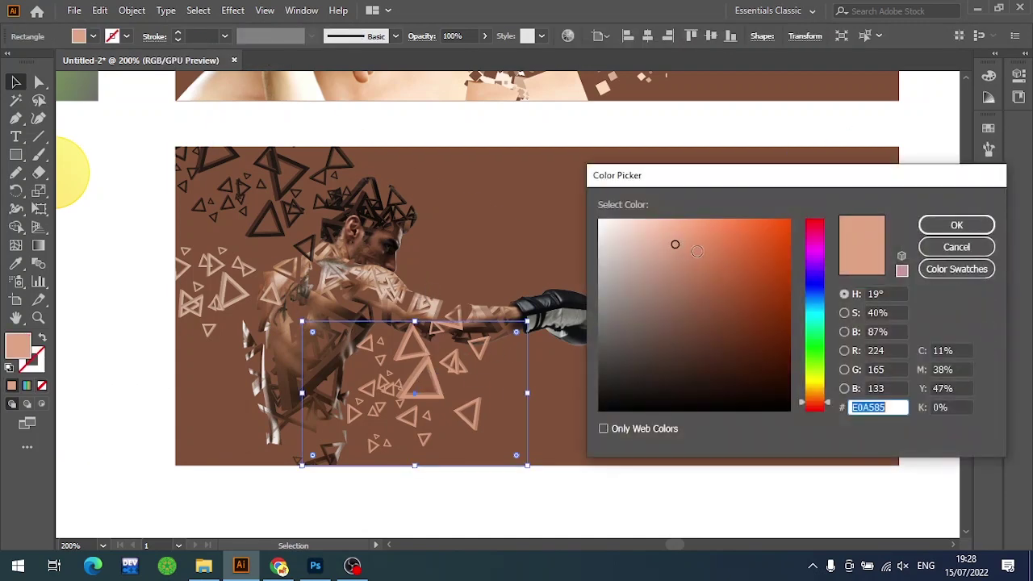
pyautogui.click(686, 256)
pyautogui.click(956, 225)
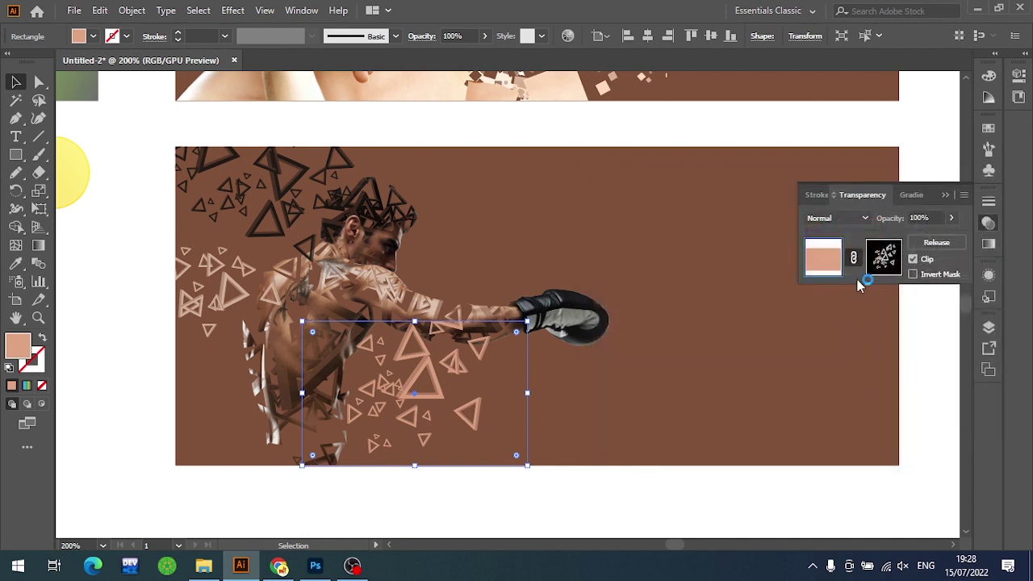
pyautogui.click(600, 504)
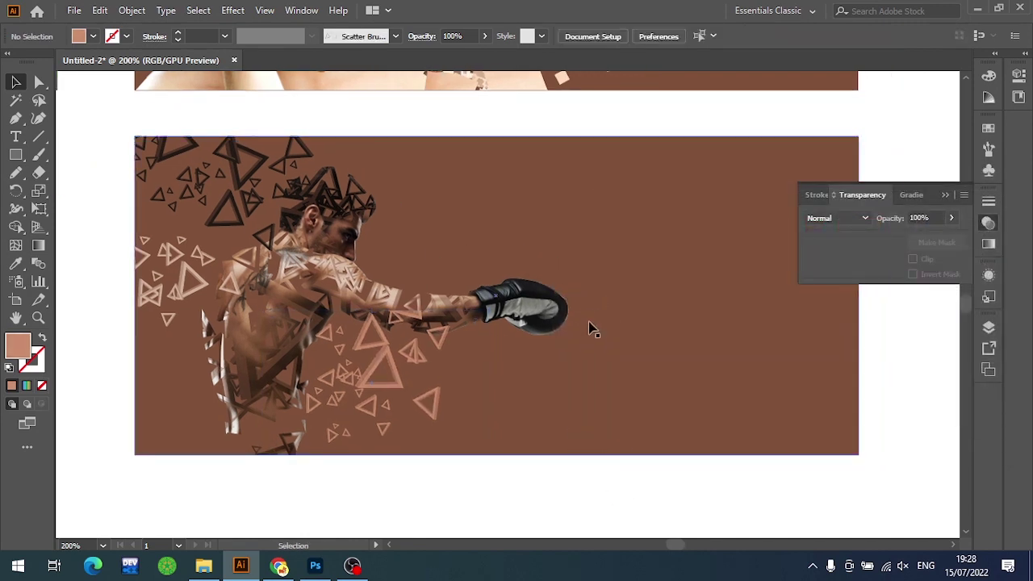
pyautogui.moveTo(589, 329); pyautogui.dragTo(564, 333)
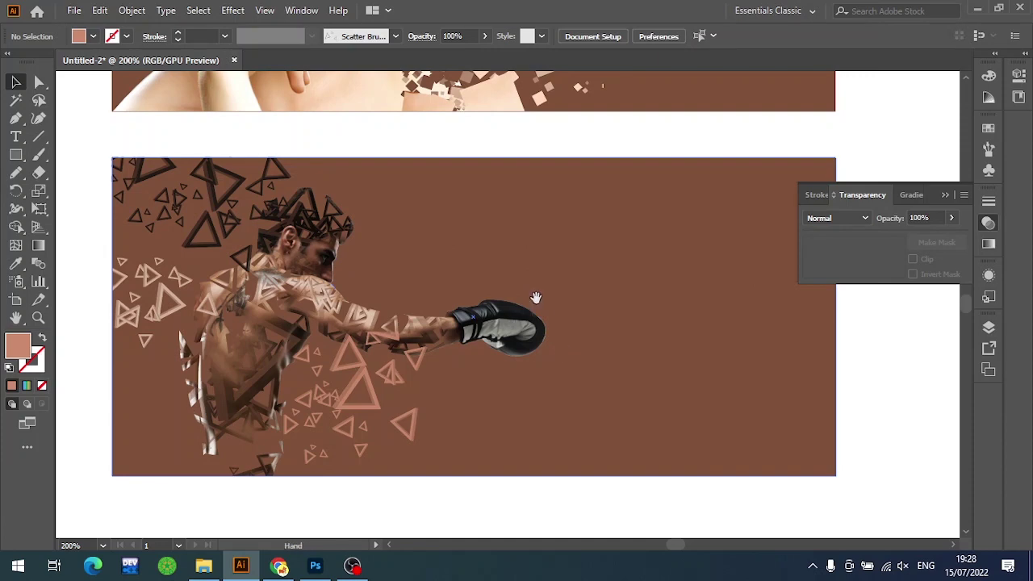
pyautogui.moveTo(535, 295); pyautogui.dragTo(545, 313)
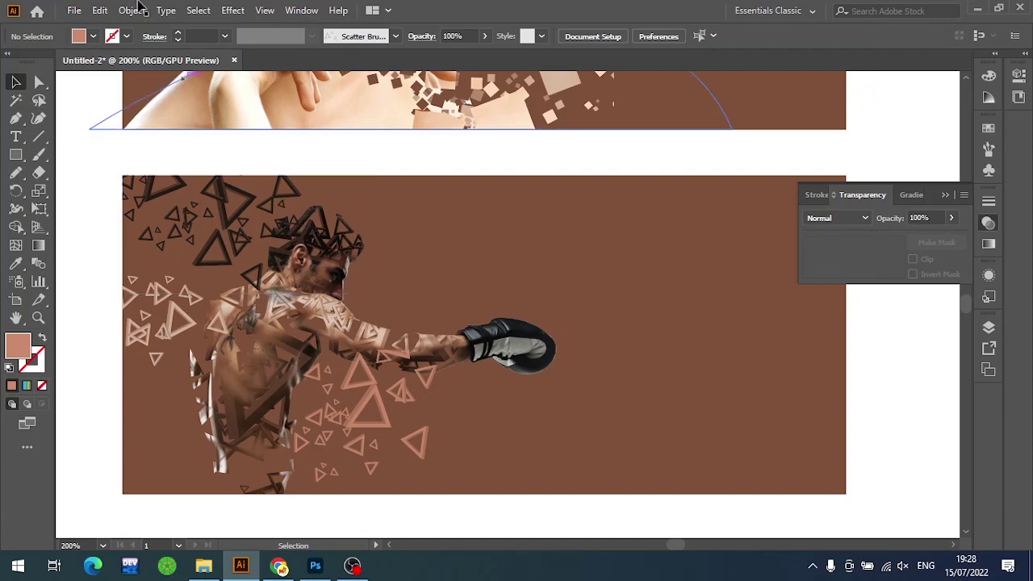
# Draw a curved half-disc path with the Pen just in front of the glove
pyautogui.press('p')
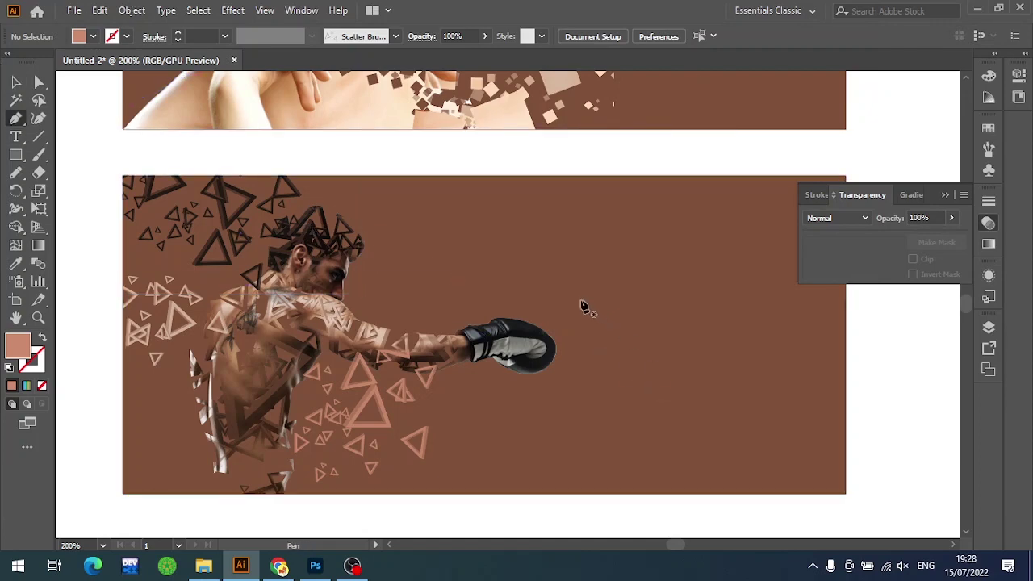
pyautogui.moveTo(546, 278); pyautogui.dragTo(597, 396)
pyautogui.click(539, 422)
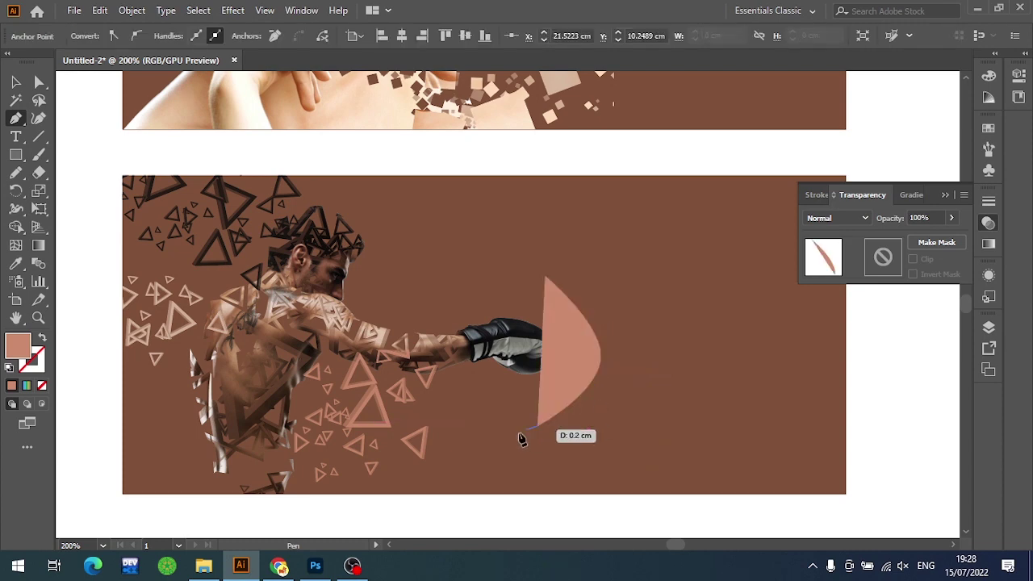
# Turn the half-disc into a tapered 5 pt stroke arc
pyautogui.scroll(1, 539, 417)
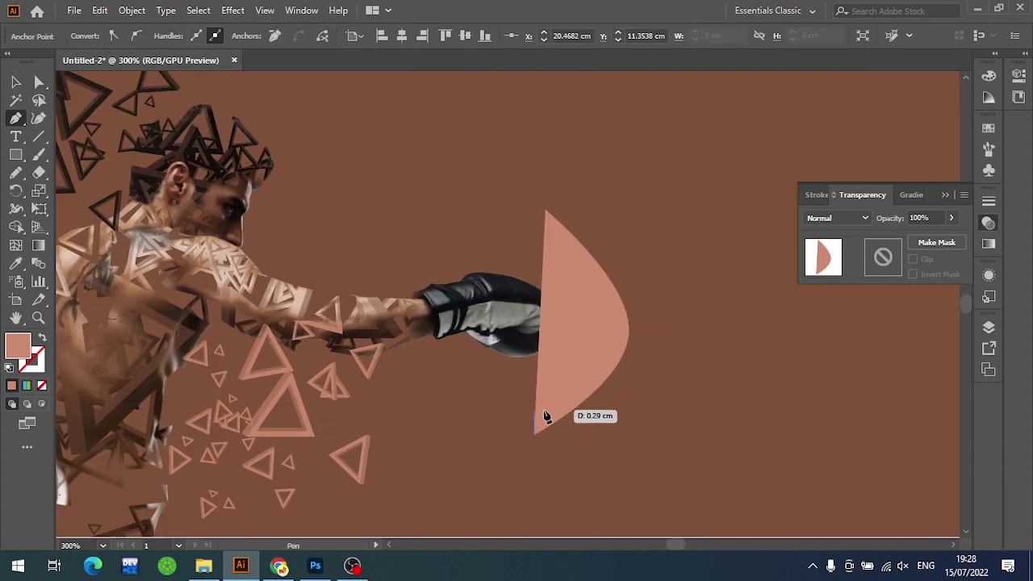
pyautogui.hotkey('shift', 'x')
pyautogui.press('v')
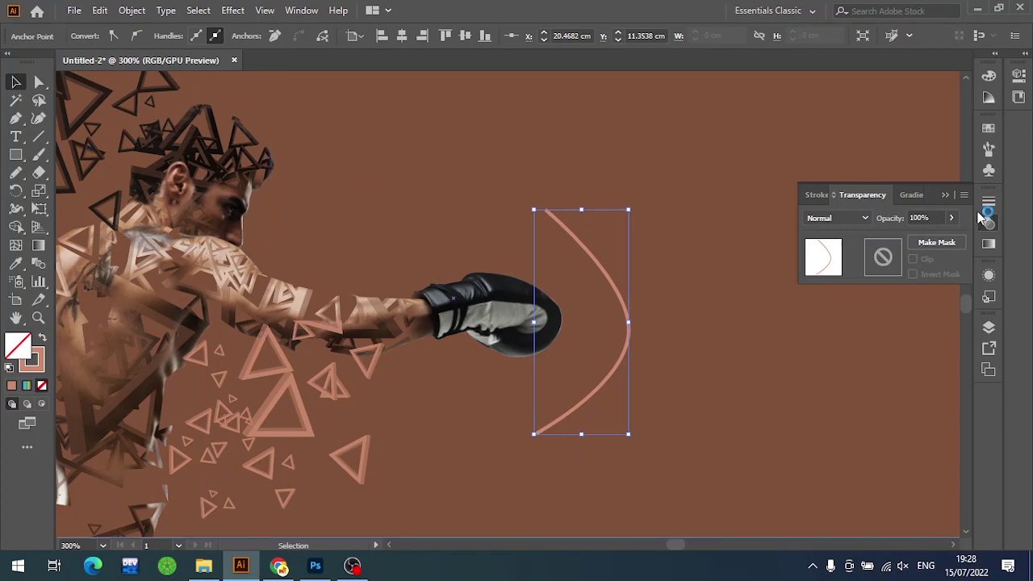
pyautogui.click(988, 201)
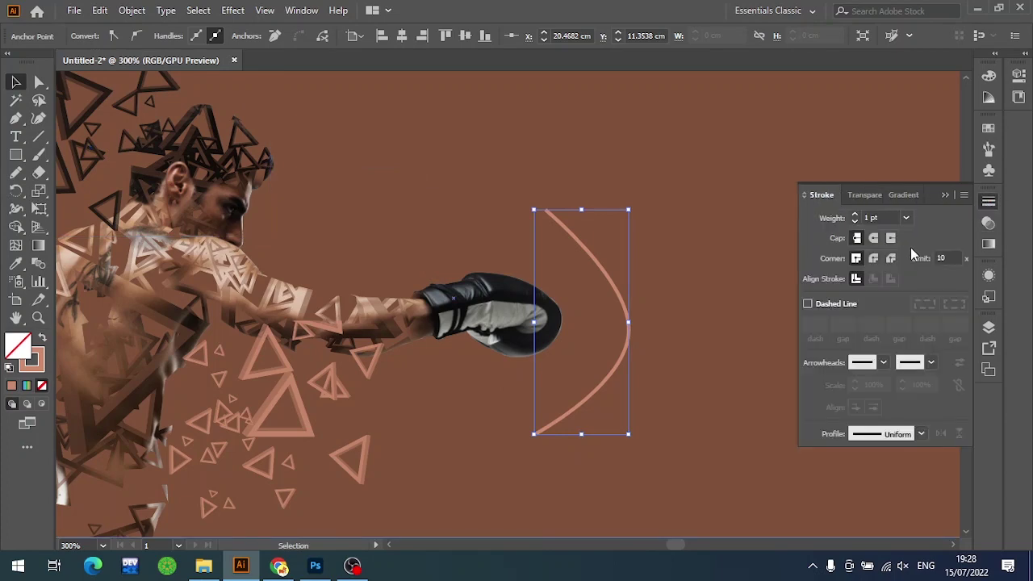
pyautogui.click(888, 434)
pyautogui.click(875, 283)
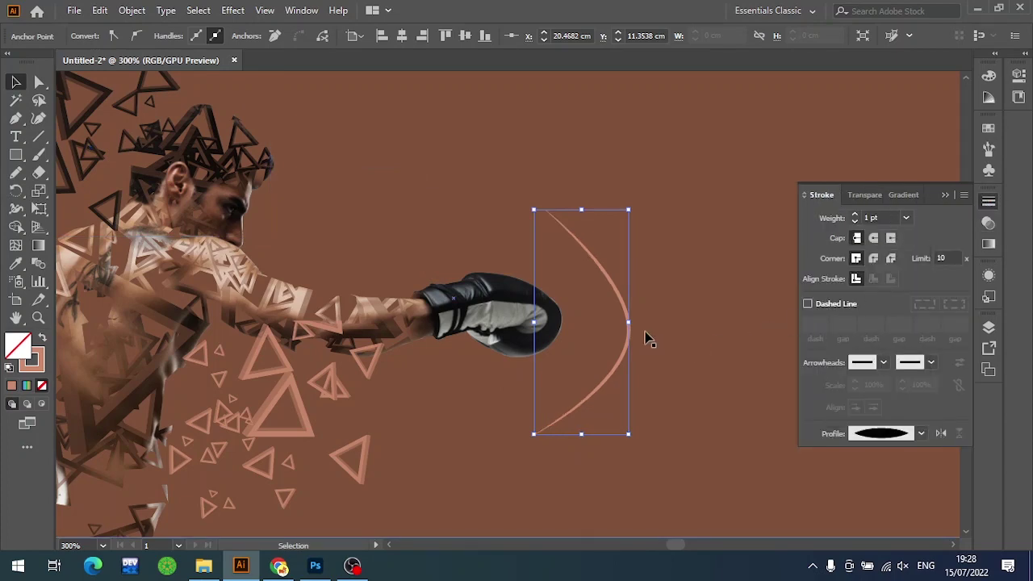
pyautogui.click(857, 215)
pyautogui.click(857, 215)
# Make the arc white and nudge it left, right in front of the glove
pyautogui.click(704, 210)
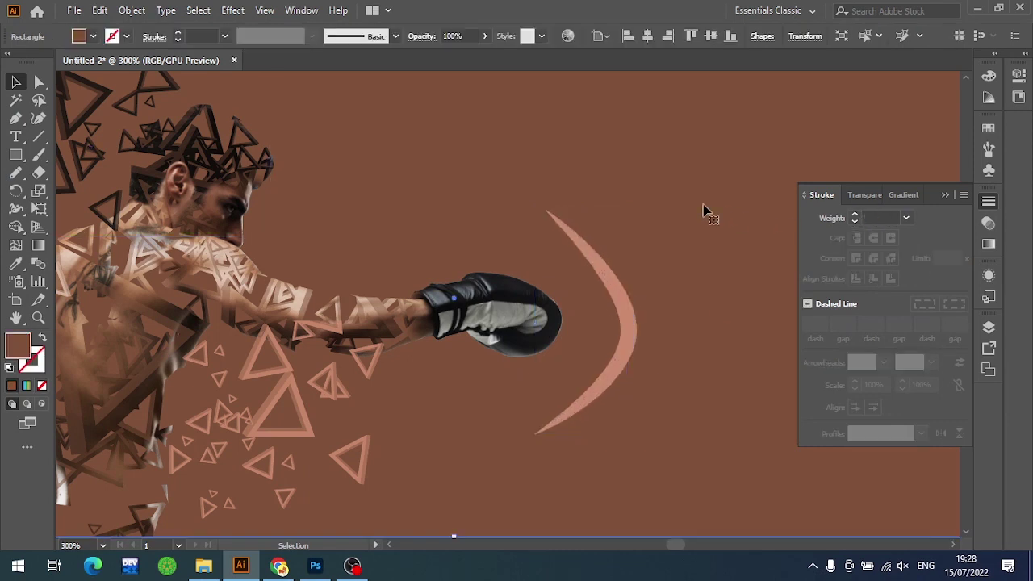
pyautogui.click(634, 325)
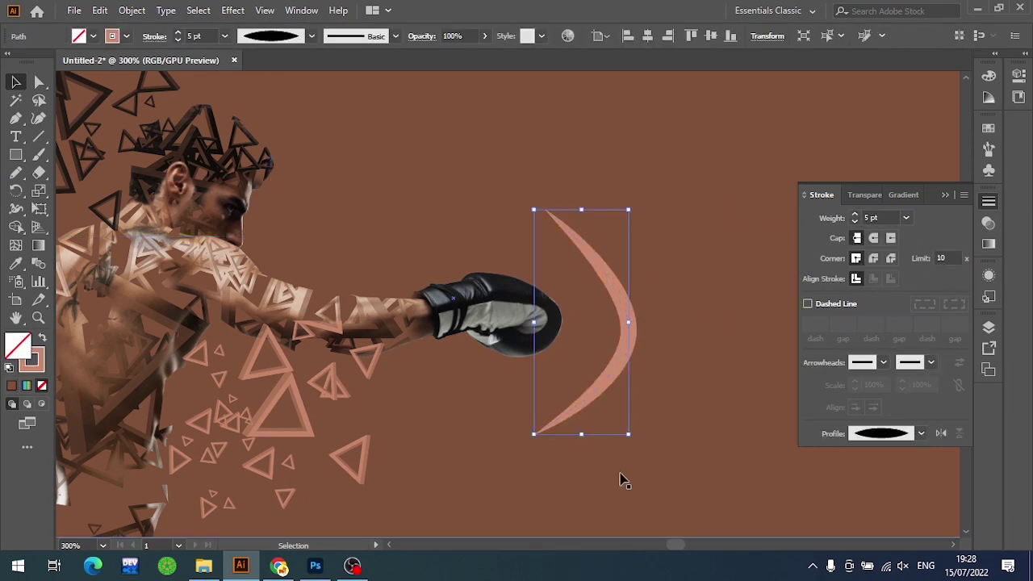
pyautogui.click(989, 127)
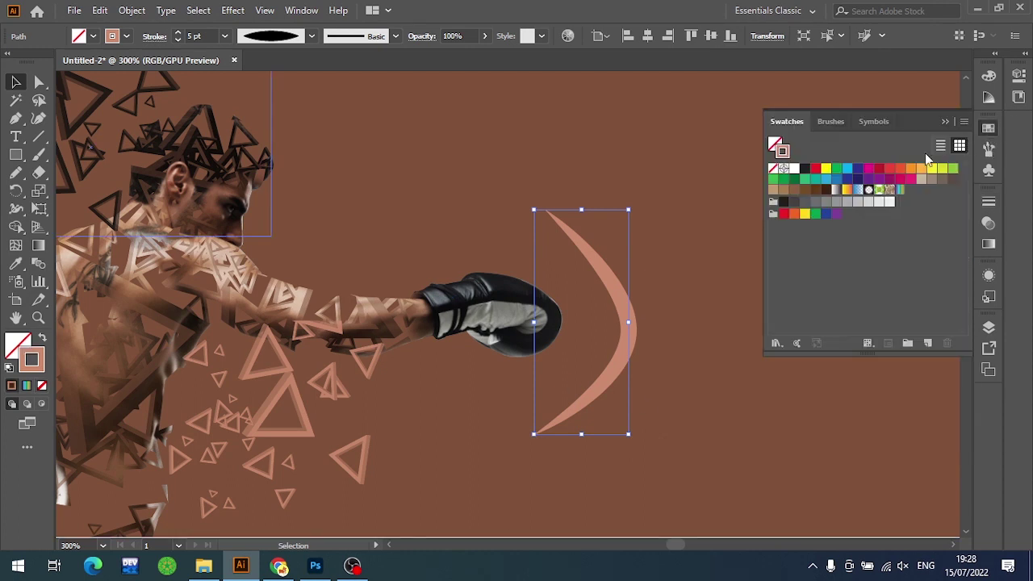
pyautogui.click(794, 169)
pyautogui.click(726, 401)
pyautogui.moveTo(627, 341); pyautogui.dragTo(602, 338)
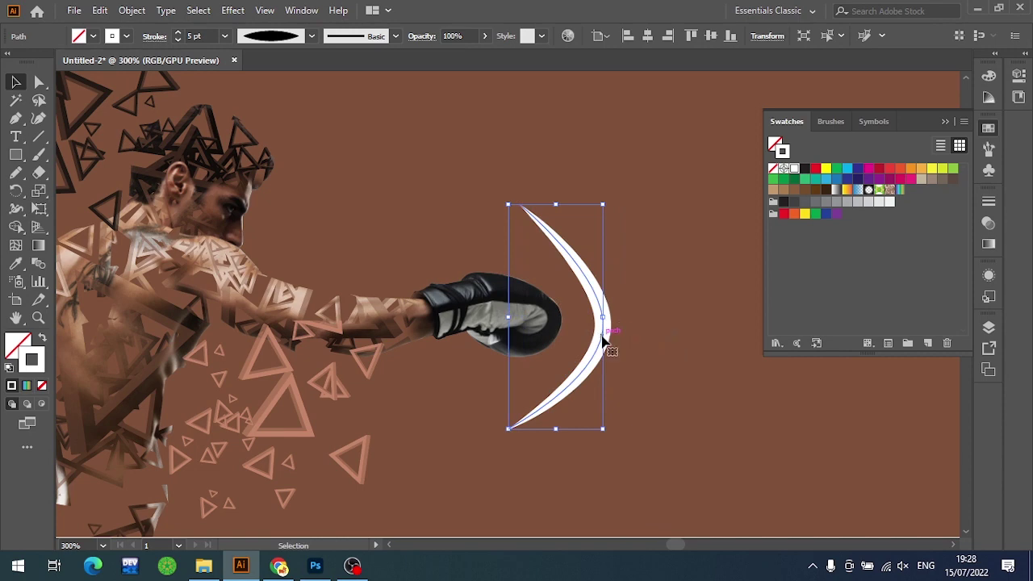
pyautogui.moveTo(604, 343); pyautogui.dragTo(605, 343)
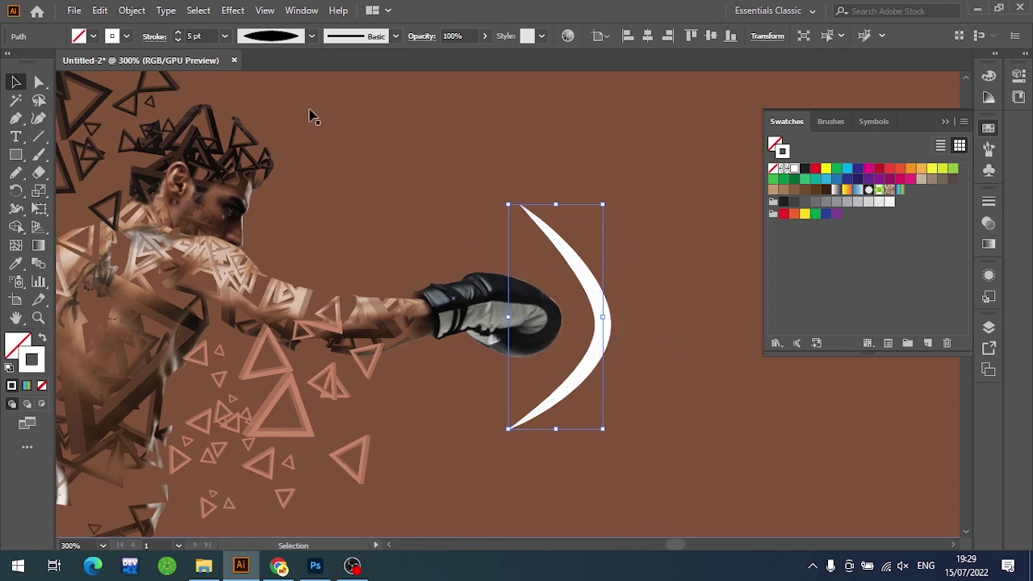
# Apply a 6.8 px Gaussian Blur to the arc and shorten it slightly
pyautogui.click(233, 9)
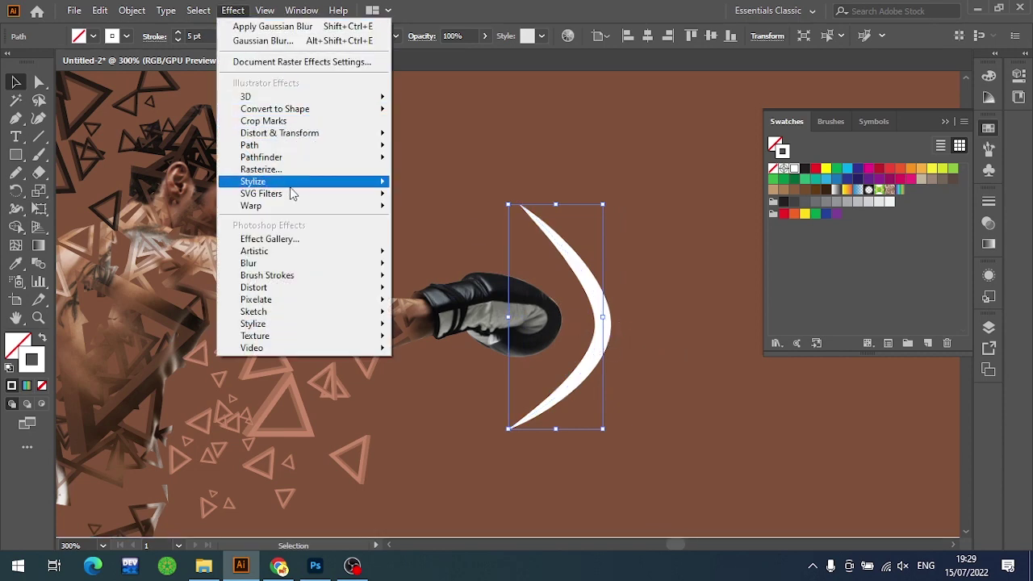
pyautogui.moveTo(248, 263)
pyautogui.click(413, 272)
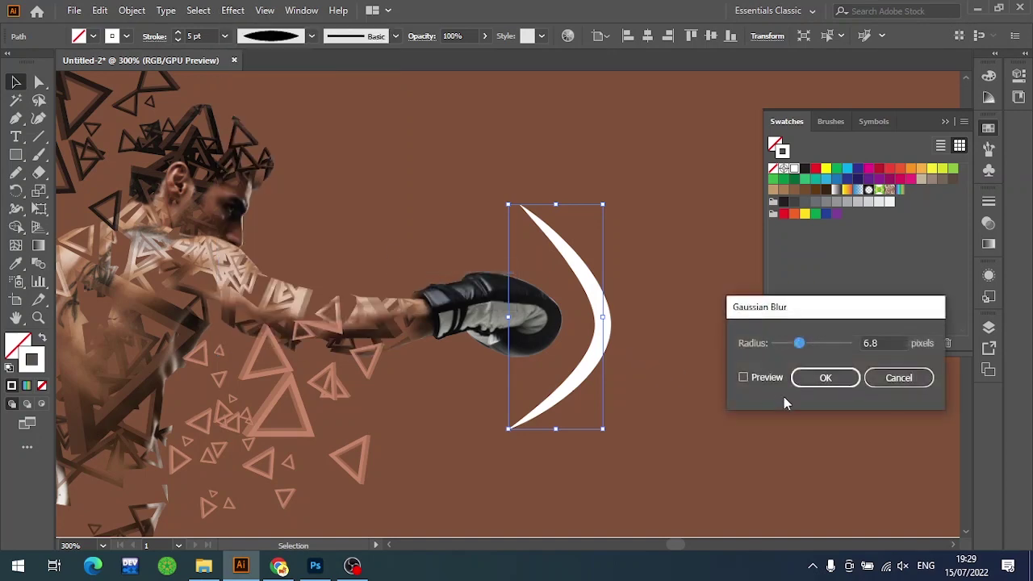
pyautogui.click(746, 378)
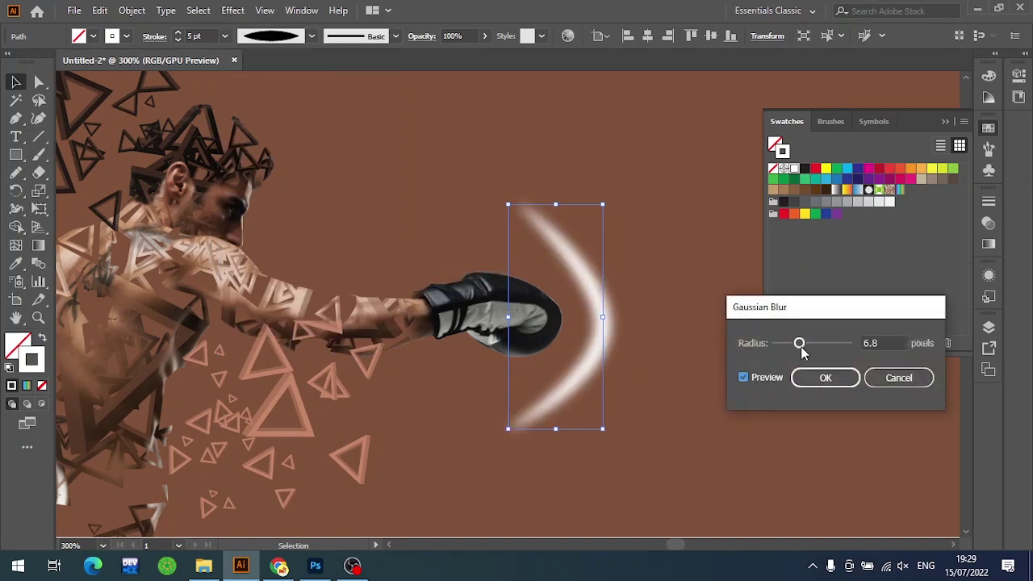
pyautogui.click(819, 377)
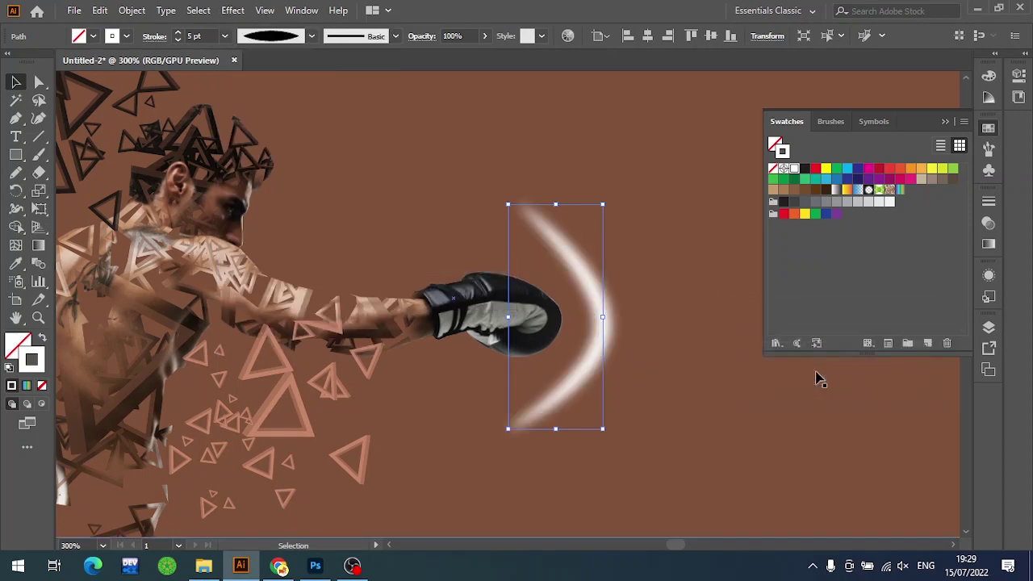
pyautogui.click(753, 376)
pyautogui.click(582, 283)
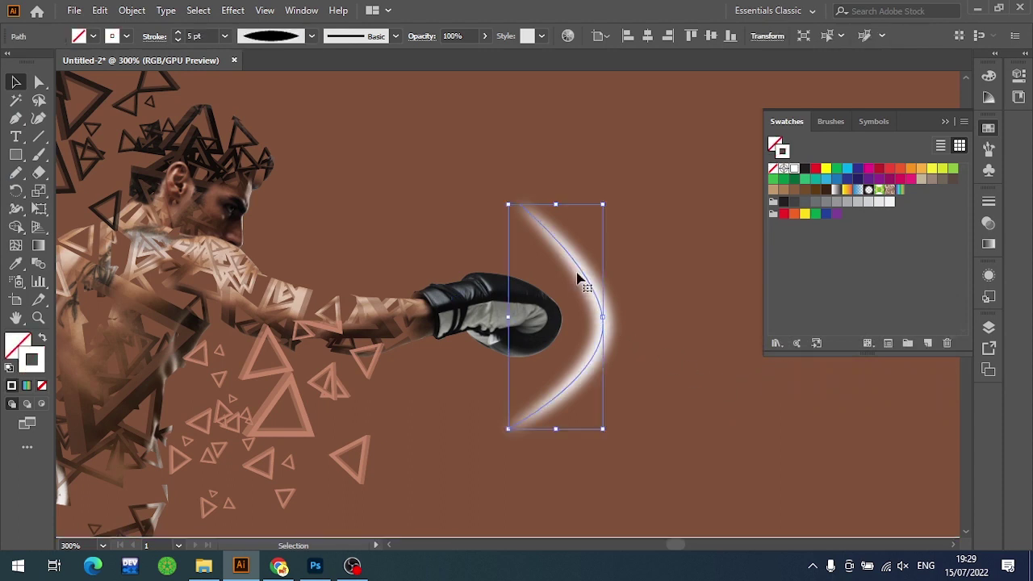
pyautogui.moveTo(557, 203); pyautogui.dragTo(559, 217)
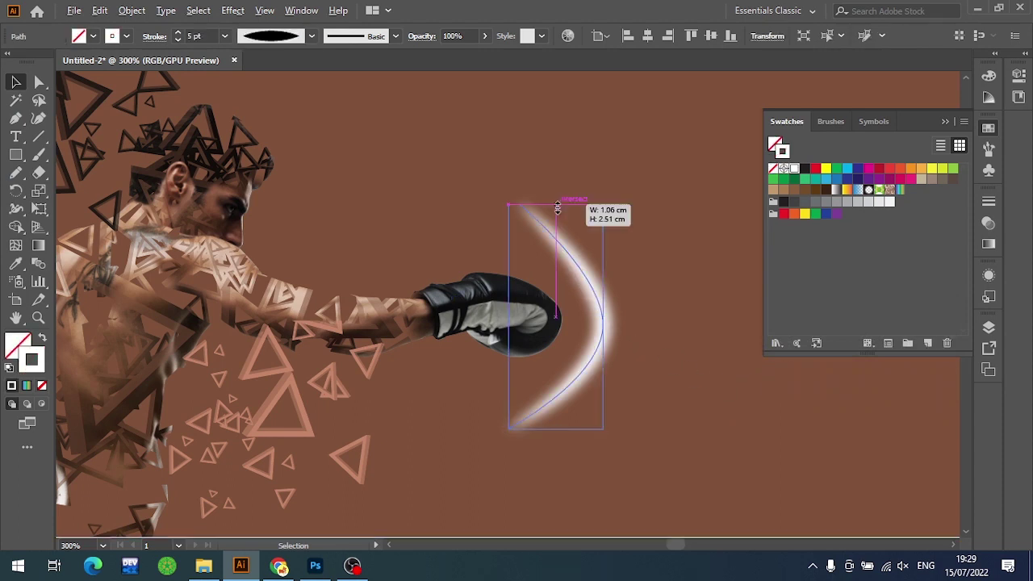
# Duplicate the blurred arc into two progressively taller copies rippling out to the right
pyautogui.click(686, 362)
pyautogui.moveTo(686, 362); pyautogui.dragTo(637, 368)
pyautogui.moveTo(541, 337)
pyautogui.mouseDown()
pyautogui.moveTo(585, 332)
pyautogui.moveTo(565, 332)
pyautogui.mouseUp()
pyautogui.hotkey('ctrl', 'z')
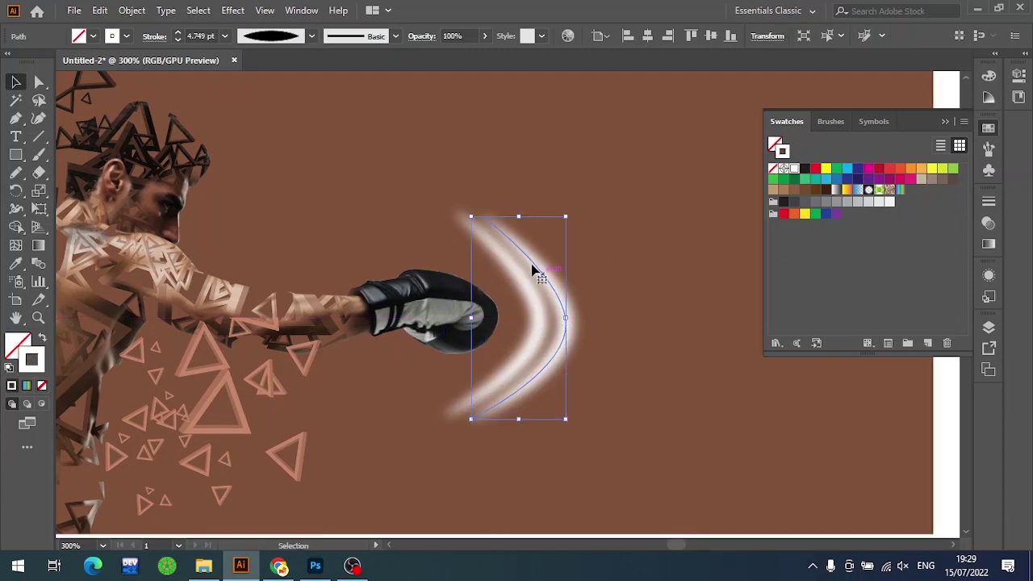
pyautogui.moveTo(520, 218); pyautogui.dragTo(520, 196)
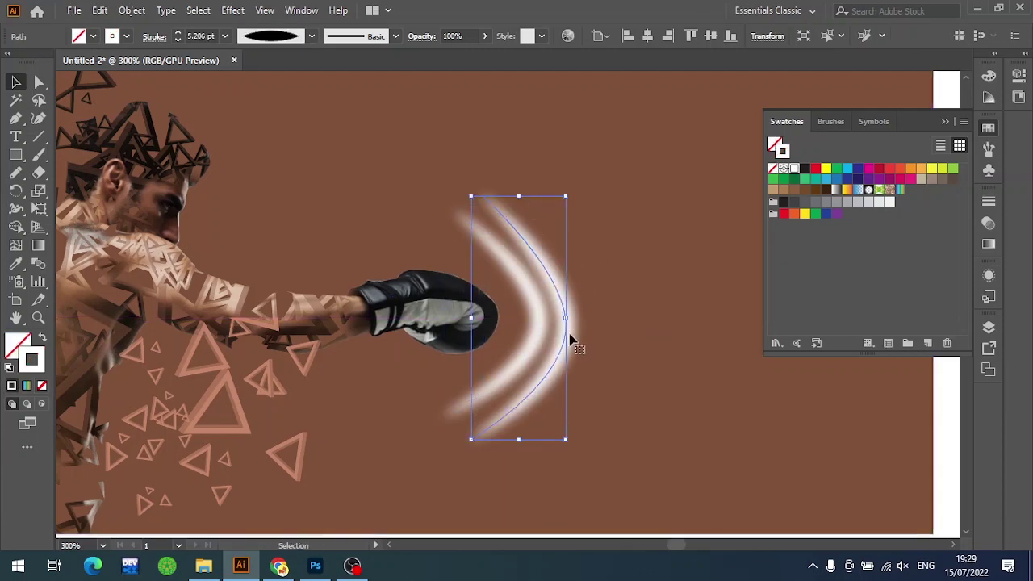
pyautogui.moveTo(570, 338); pyautogui.dragTo(605, 340)
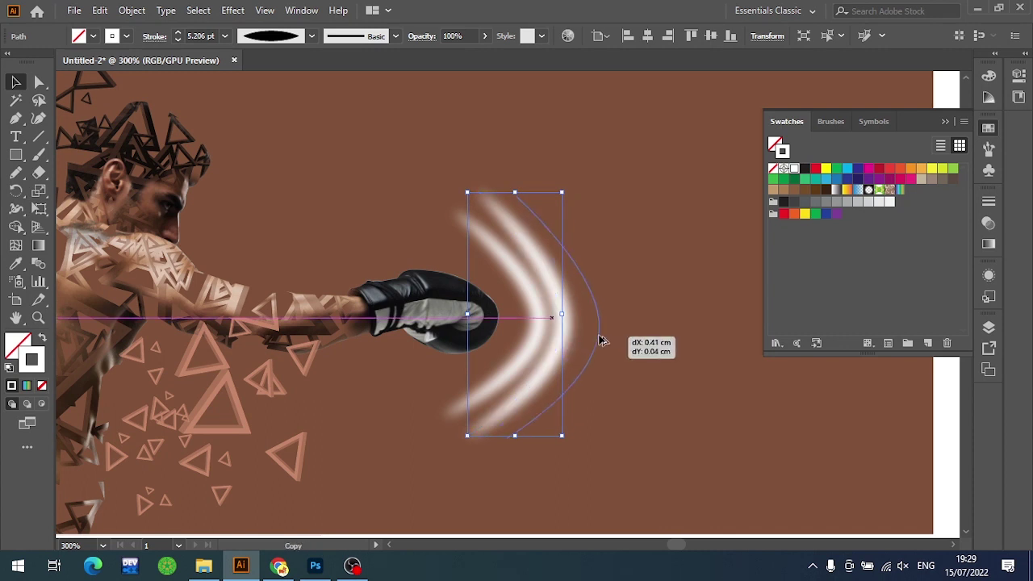
pyautogui.moveTo(555, 195); pyautogui.dragTo(559, 157)
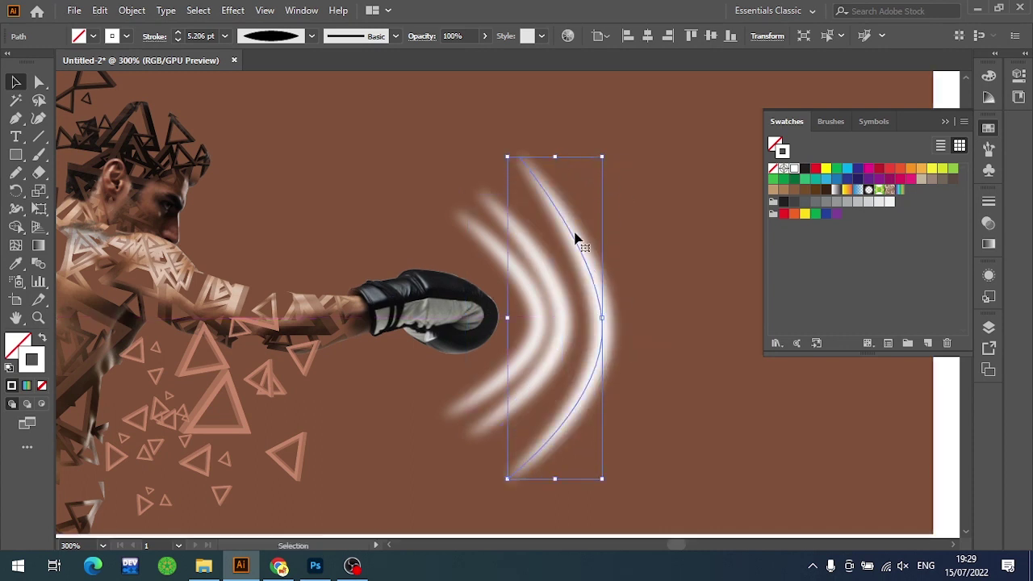
pyautogui.moveTo(604, 339); pyautogui.dragTo(593, 343)
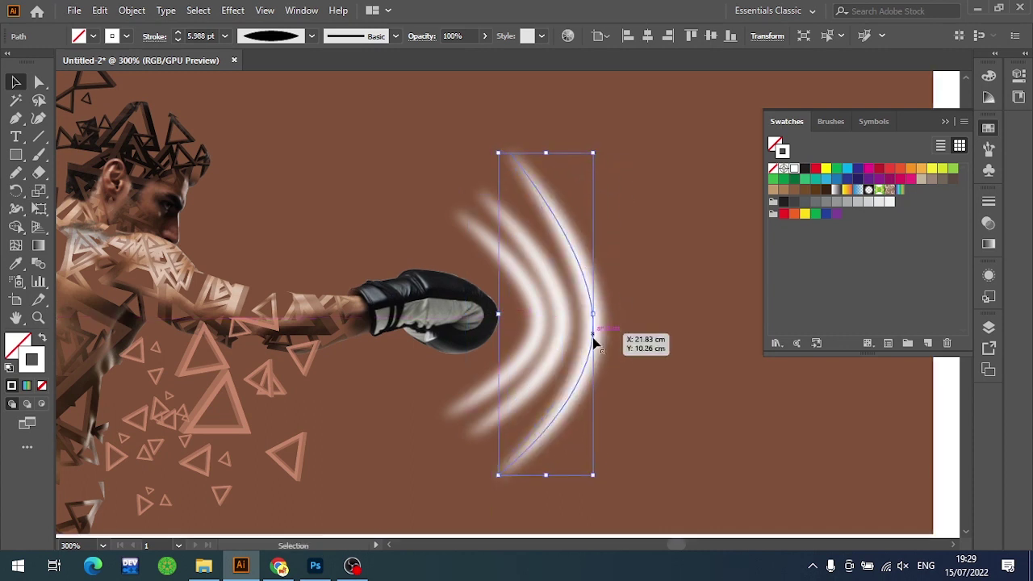
pyautogui.click(657, 357)
pyautogui.hotkey('ctrl', '-')
pyautogui.hotkey('ctrl', '-')
# Add a smaller copy of the arc nearest the glove
pyautogui.click(712, 378)
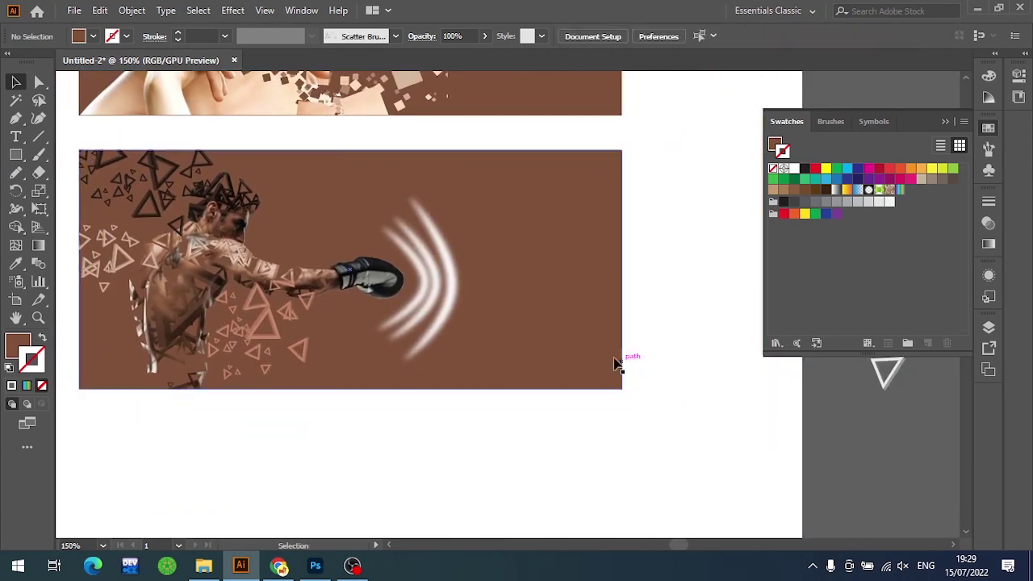
pyautogui.hotkey('ctrl', '+')
pyautogui.moveTo(334, 272); pyautogui.dragTo(313, 273)
pyautogui.moveTo(264, 163); pyautogui.dragTo(264, 178)
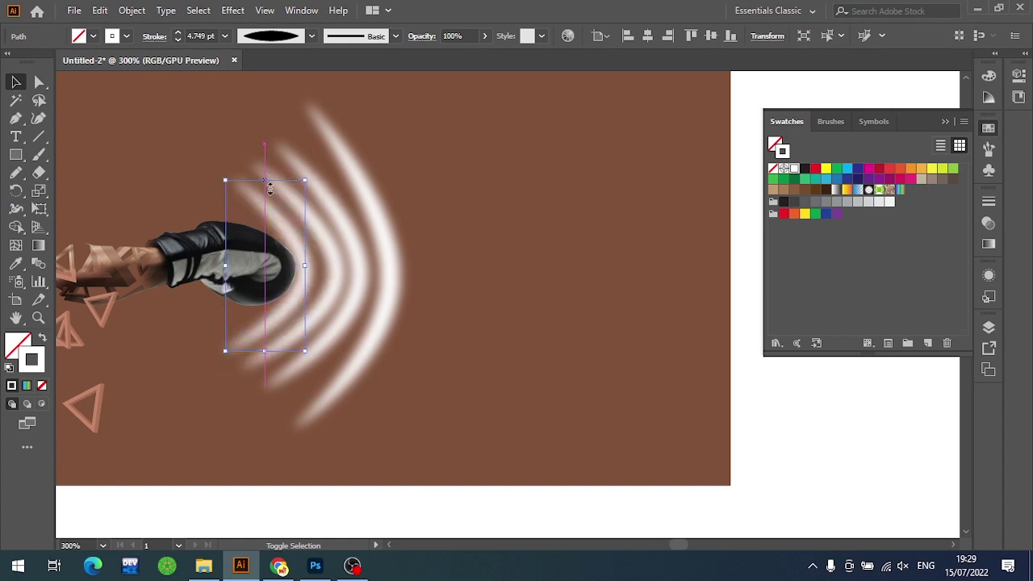
pyautogui.moveTo(307, 266); pyautogui.dragTo(316, 271)
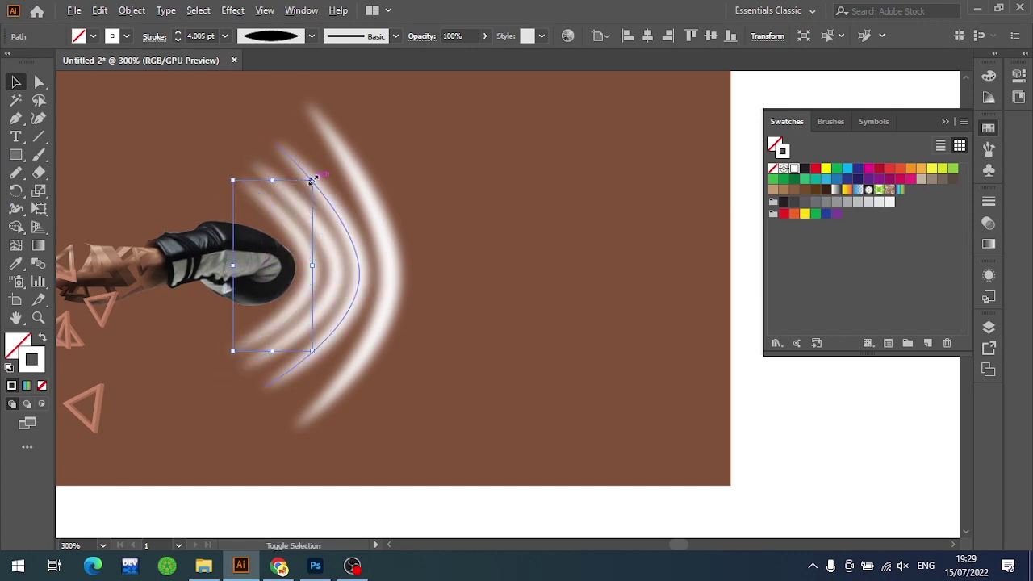
pyautogui.moveTo(313, 180); pyautogui.dragTo(305, 195)
pyautogui.moveTo(304, 284); pyautogui.dragTo(316, 285)
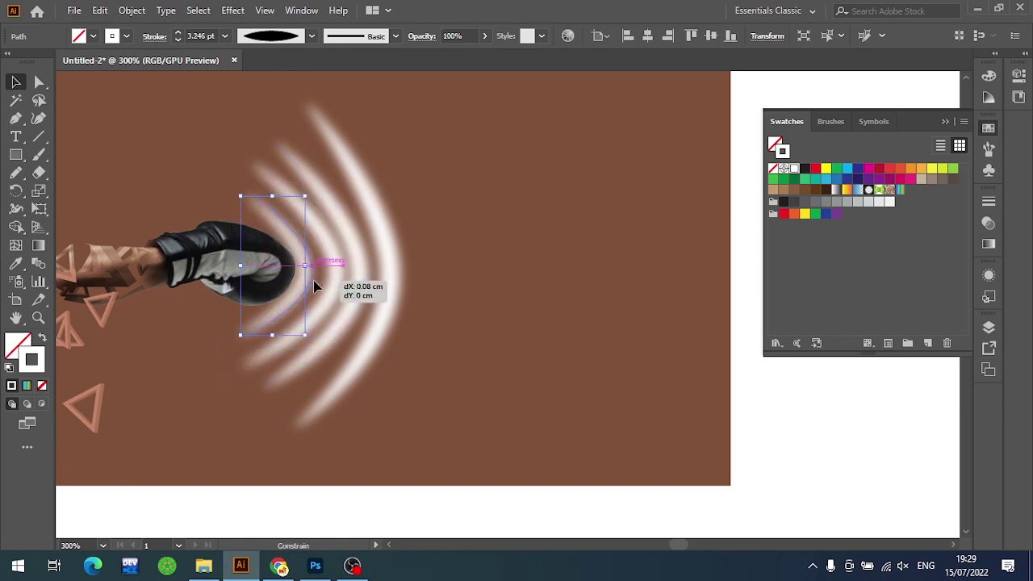
# Select the three arcs in Outline view and group them
pyautogui.scroll(-1, 620, 379)
pyautogui.click(578, 495)
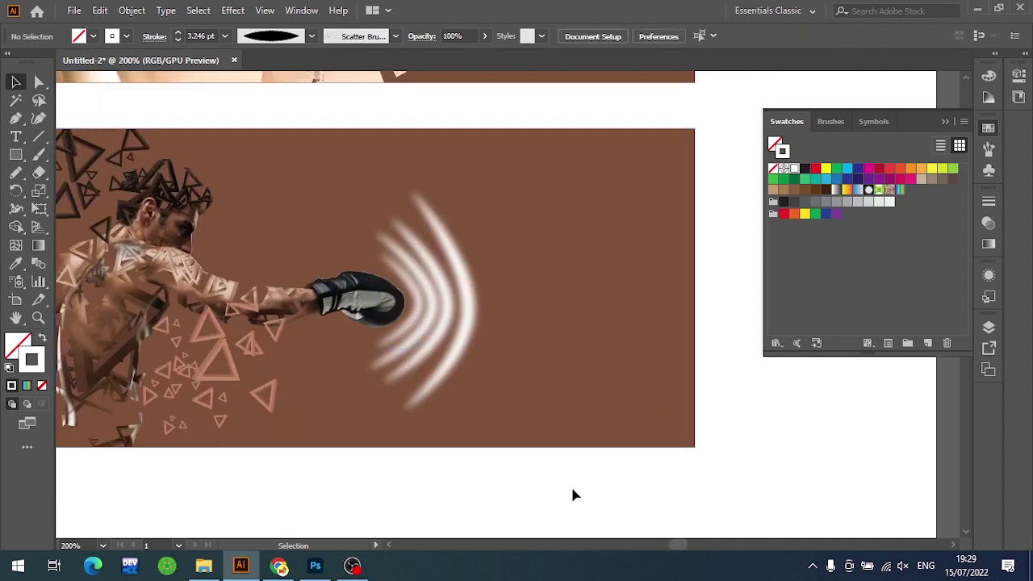
pyautogui.scroll(-1, 570, 473)
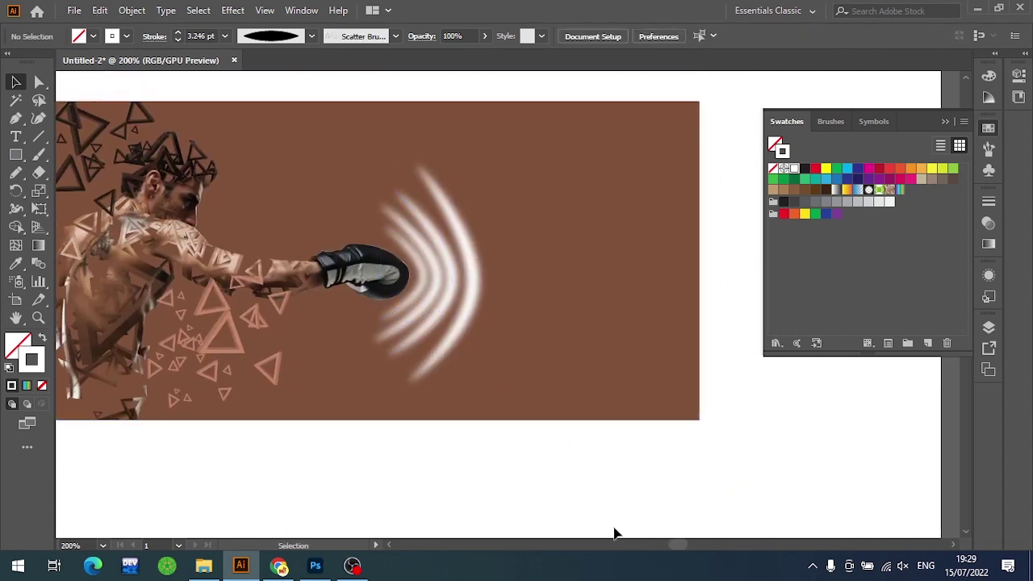
pyautogui.click(660, 405)
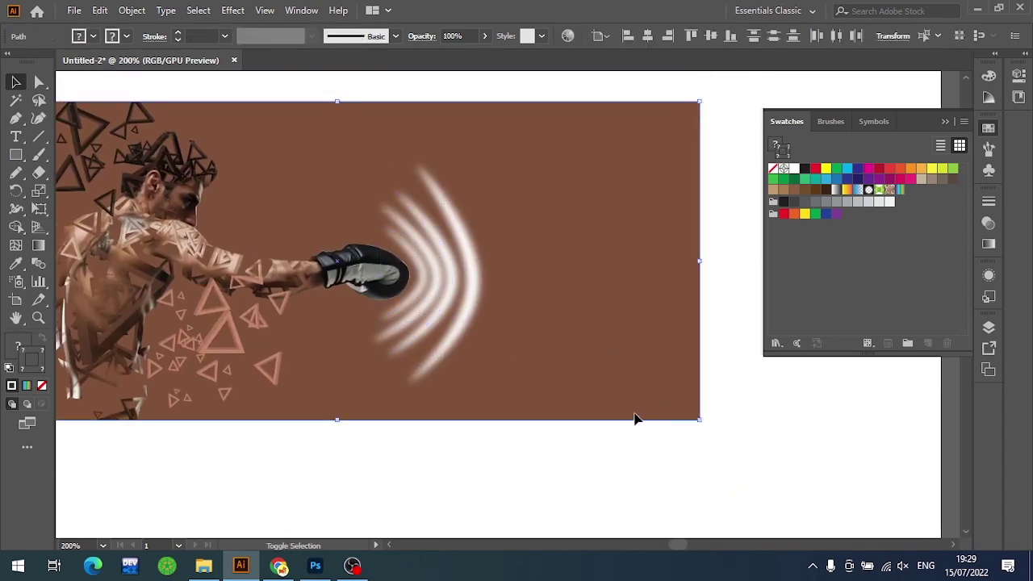
pyautogui.click(553, 471)
pyautogui.hotkey('ctrl', 'y')
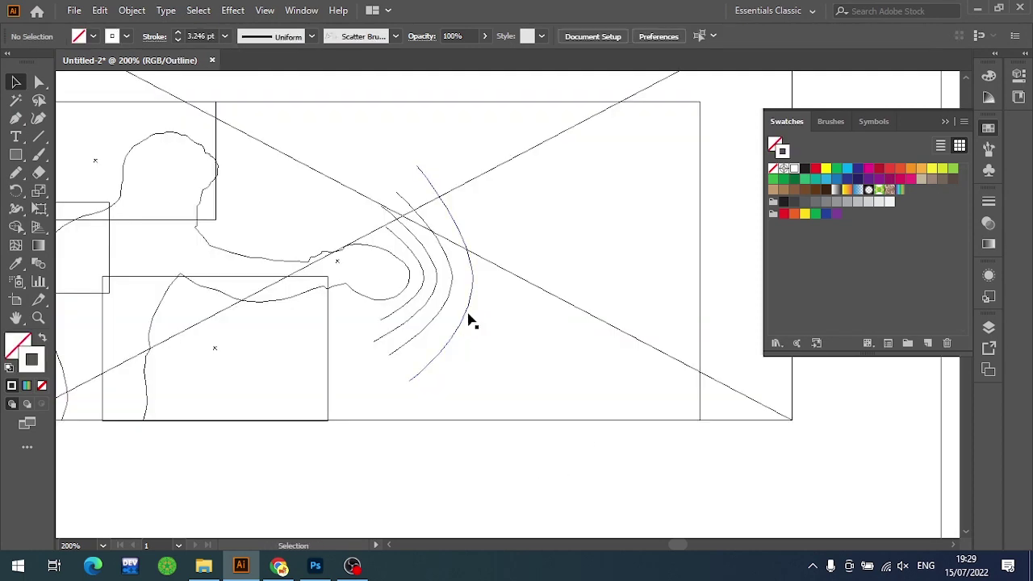
pyautogui.click(468, 318)
pyautogui.keyDown('shift'); pyautogui.click(396, 334); pyautogui.keyUp('shift')
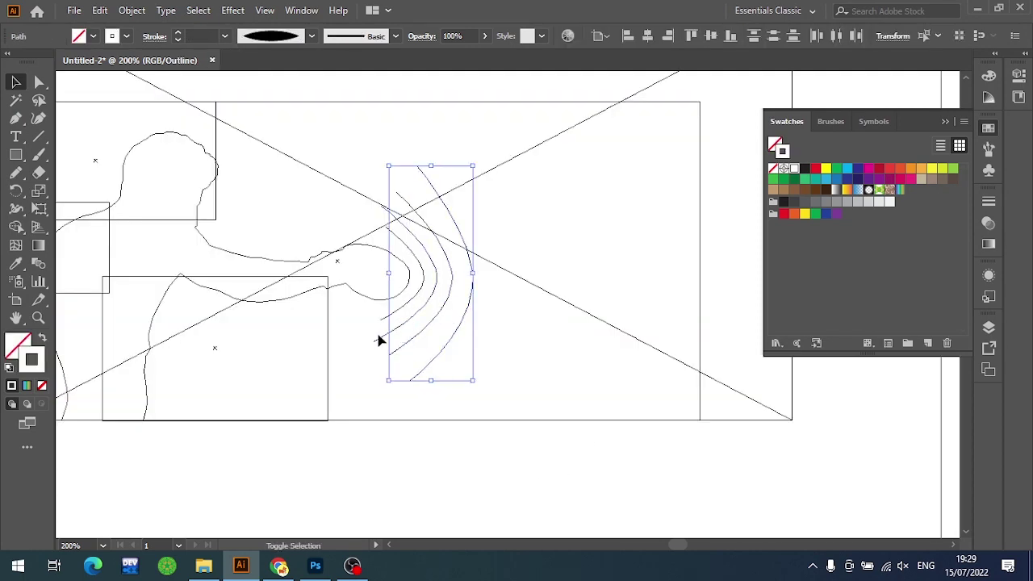
pyautogui.keyDown('shift'); pyautogui.click(379, 339); pyautogui.keyUp('shift')
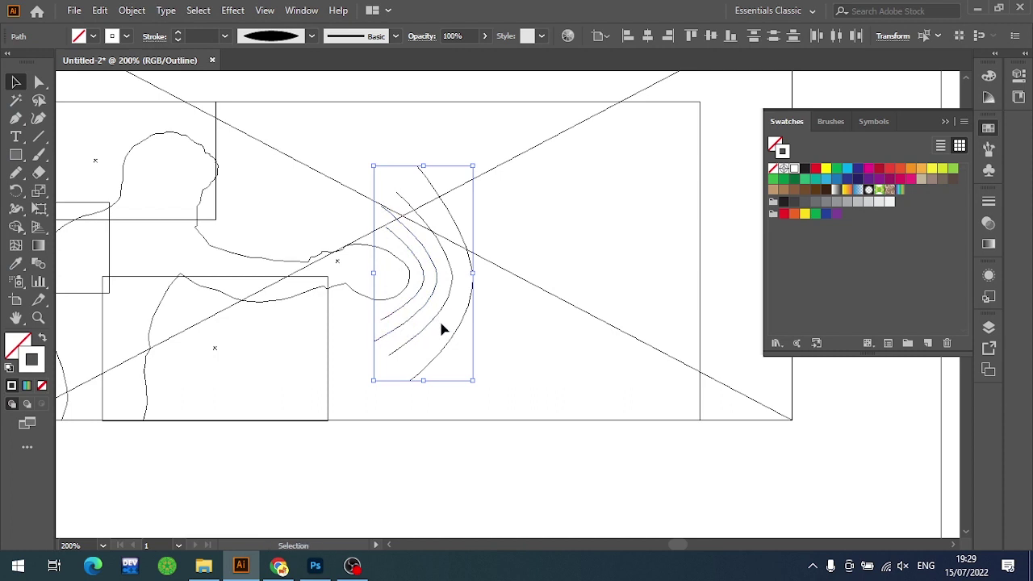
pyautogui.hotkey('ctrl', 'y')
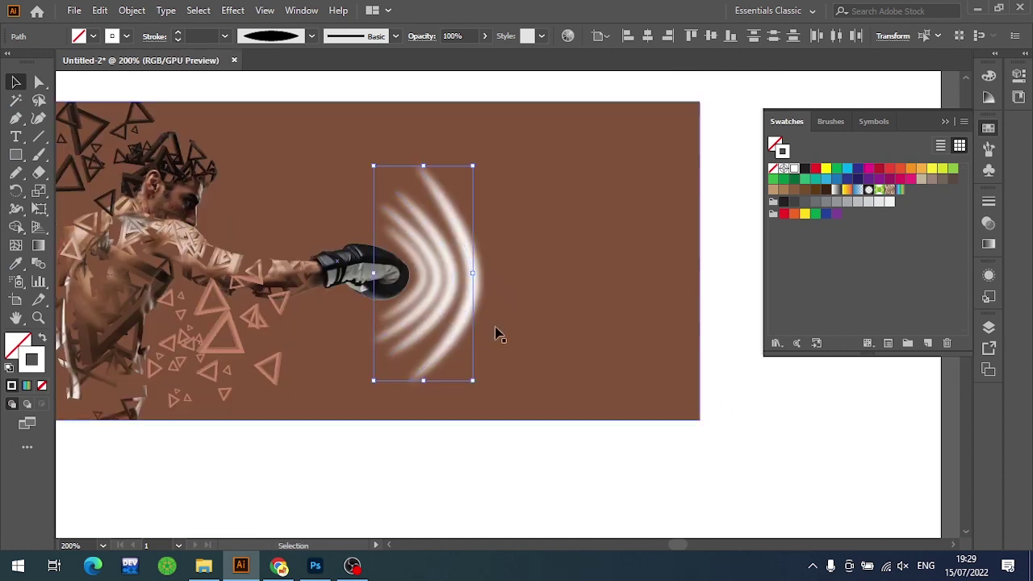
pyautogui.hotkey('ctrl', 'g')
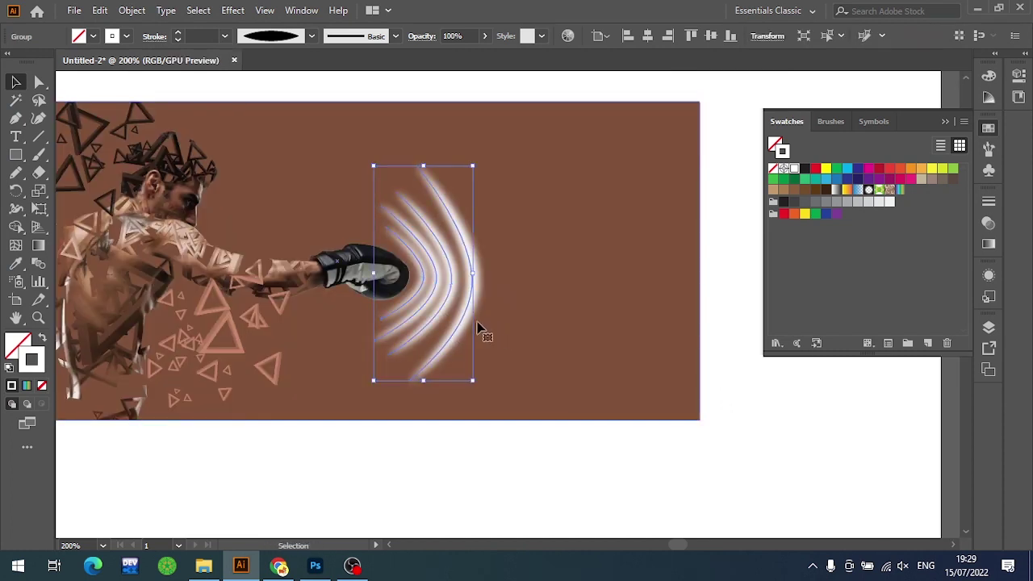
# Move the arc group farther right of the glove
pyautogui.moveTo(477, 329); pyautogui.dragTo(592, 291)
pyautogui.press('a')
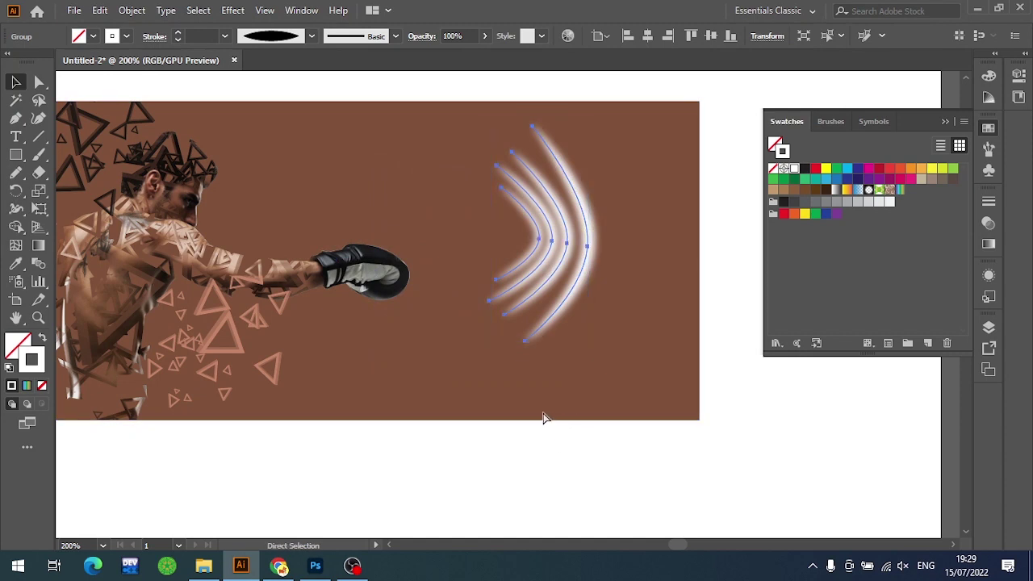
pyautogui.hotkey('ctrl', 'z')
pyautogui.press('v')
pyautogui.moveTo(468, 306); pyautogui.dragTo(552, 315)
pyautogui.click(357, 357)
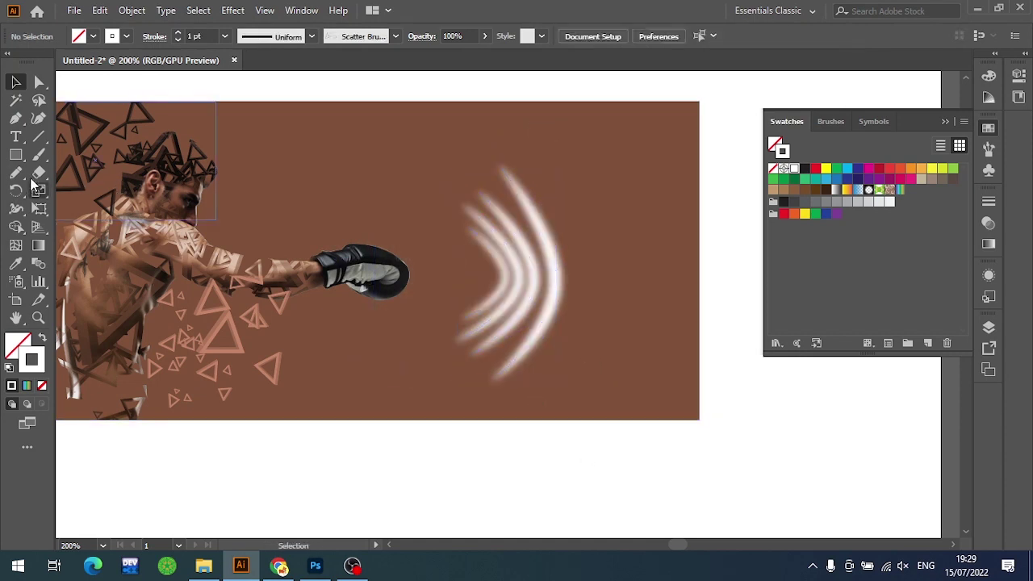
pyautogui.click(15, 154)
# Draw a rectangle covering the arcs and fill it black
pyautogui.moveTo(426, 143); pyautogui.dragTo(600, 396)
pyautogui.click(794, 168)
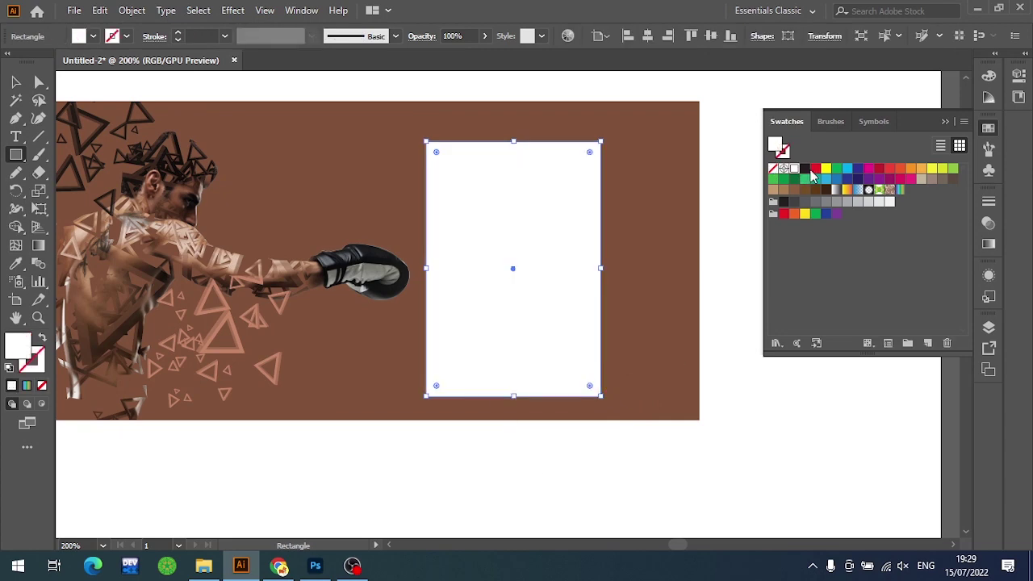
pyautogui.click(805, 169)
pyautogui.press('v')
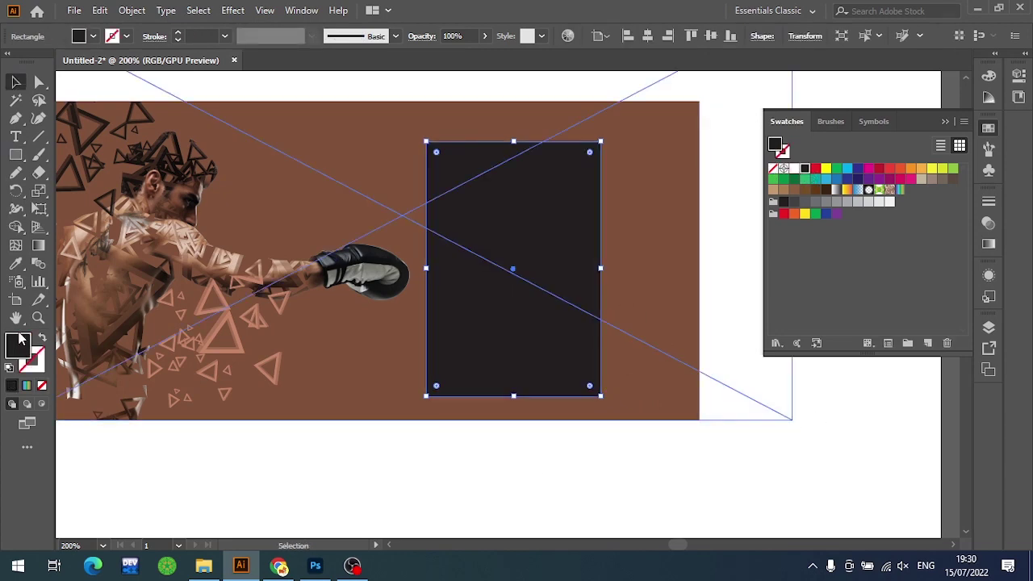
# Set the rectangle's fill to rich black: C, M, Y and K all 100
pyautogui.doubleClick(21, 342)
pyautogui.write('000000')
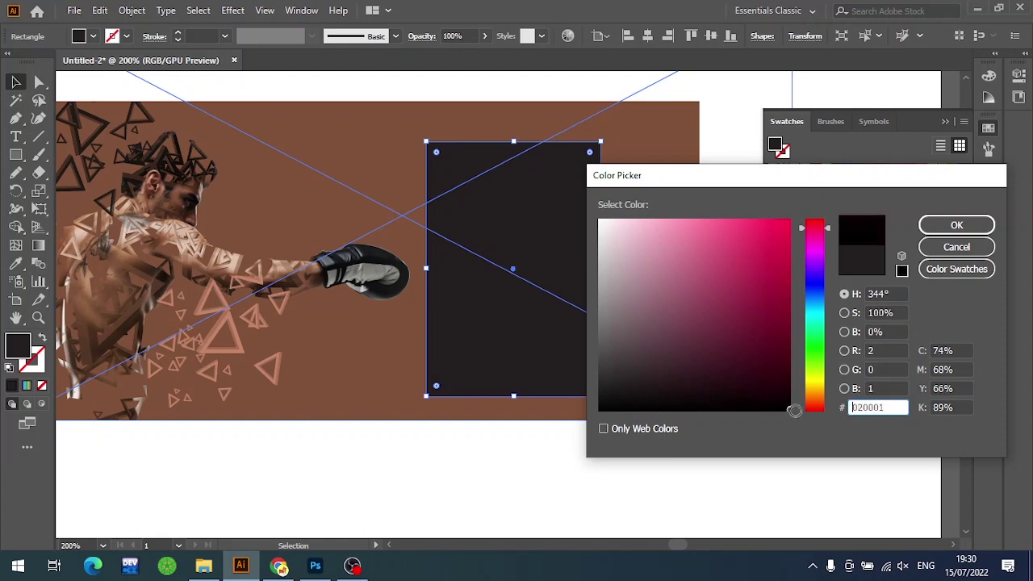
pyautogui.click(962, 353)
pyautogui.write('100')
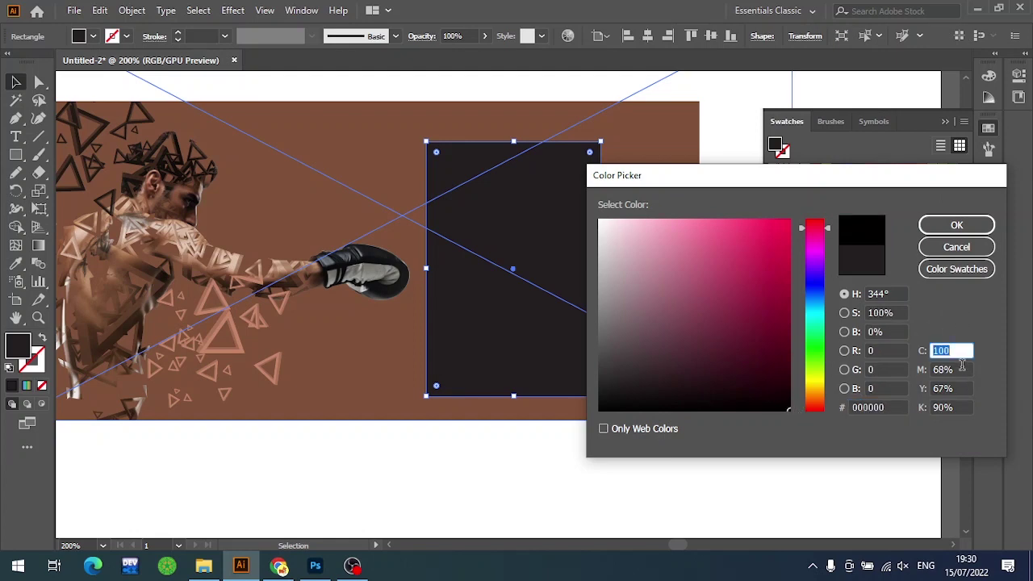
pyautogui.press('Tab')
pyautogui.write('100')
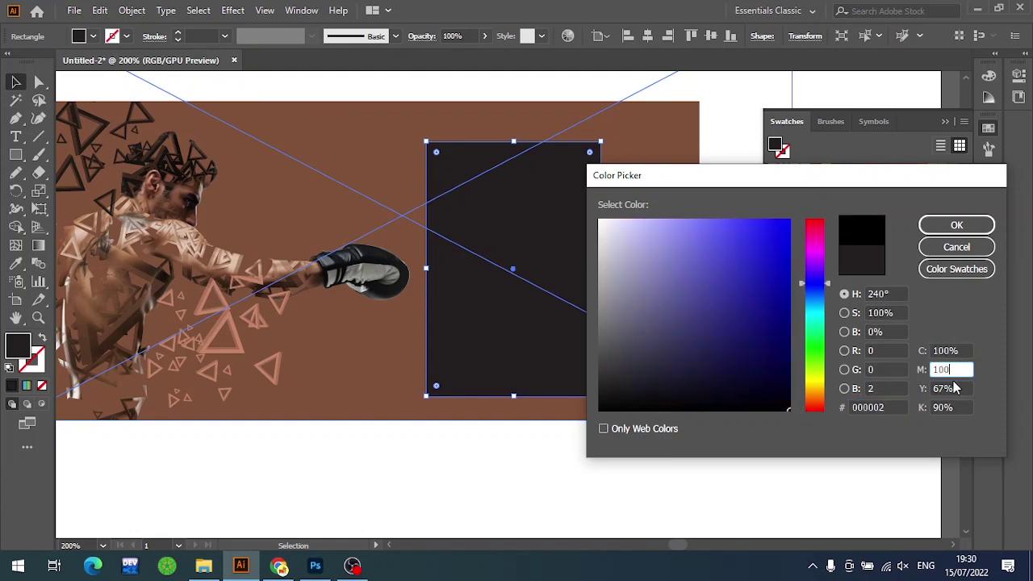
pyautogui.press('Tab')
pyautogui.write('100')
pyautogui.press('Tab')
pyautogui.write('100')
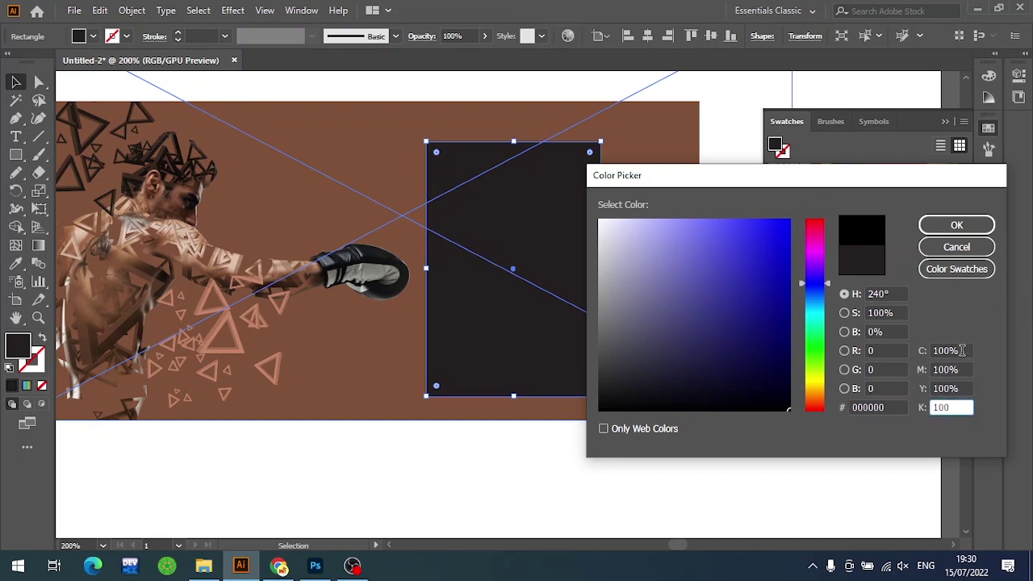
pyautogui.click(928, 250)
pyautogui.click(826, 450)
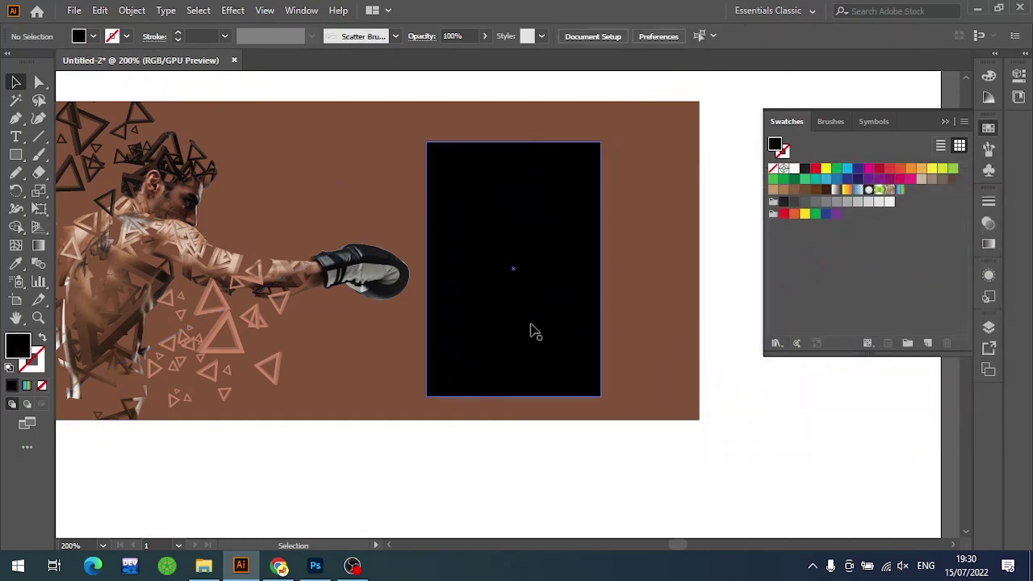
# Send the black rectangle behind the arcs and group it with them
pyautogui.press('a')
pyautogui.click(531, 329)
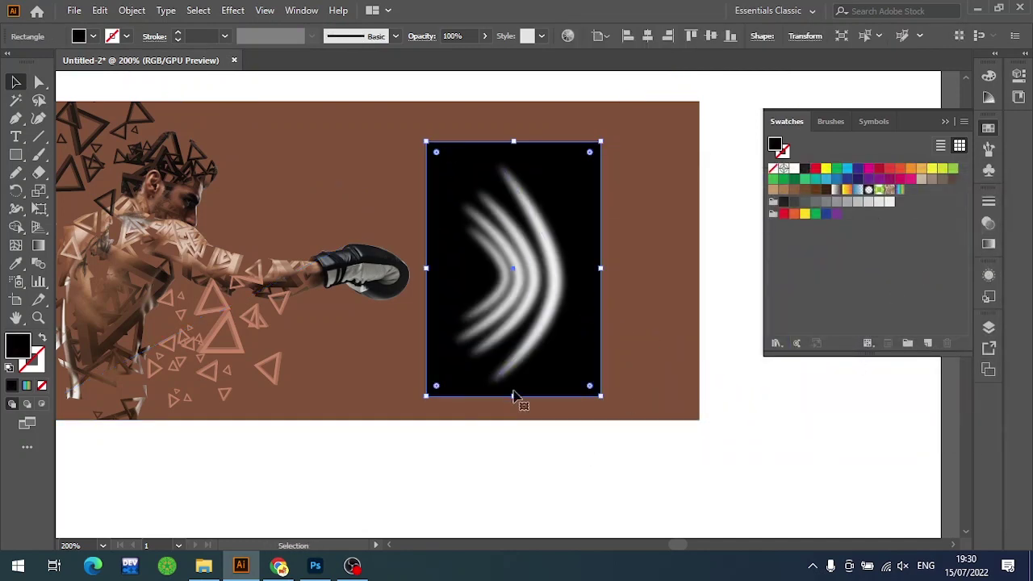
pyautogui.click(613, 459)
pyautogui.moveTo(649, 444); pyautogui.dragTo(597, 463)
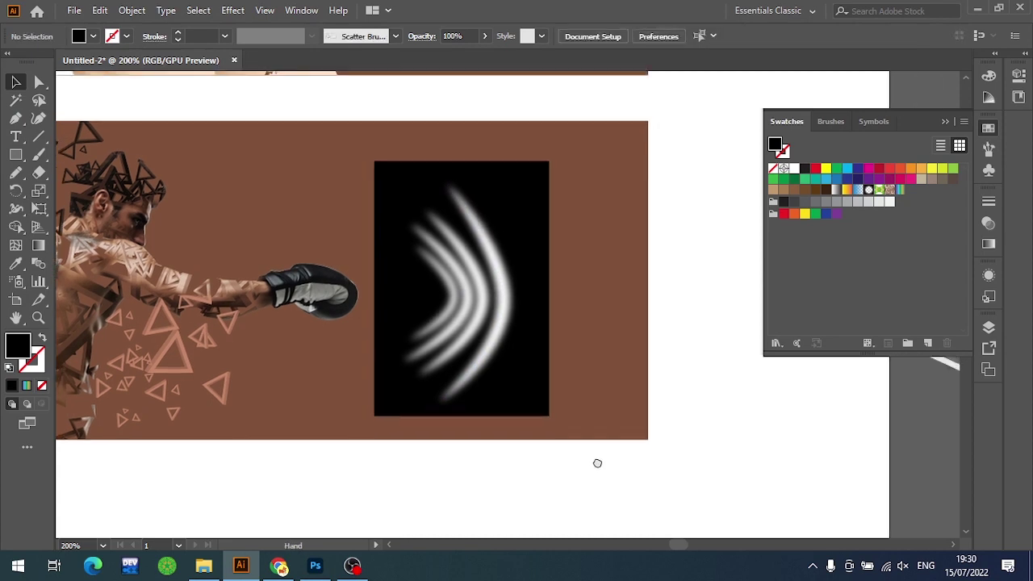
pyautogui.click(502, 332)
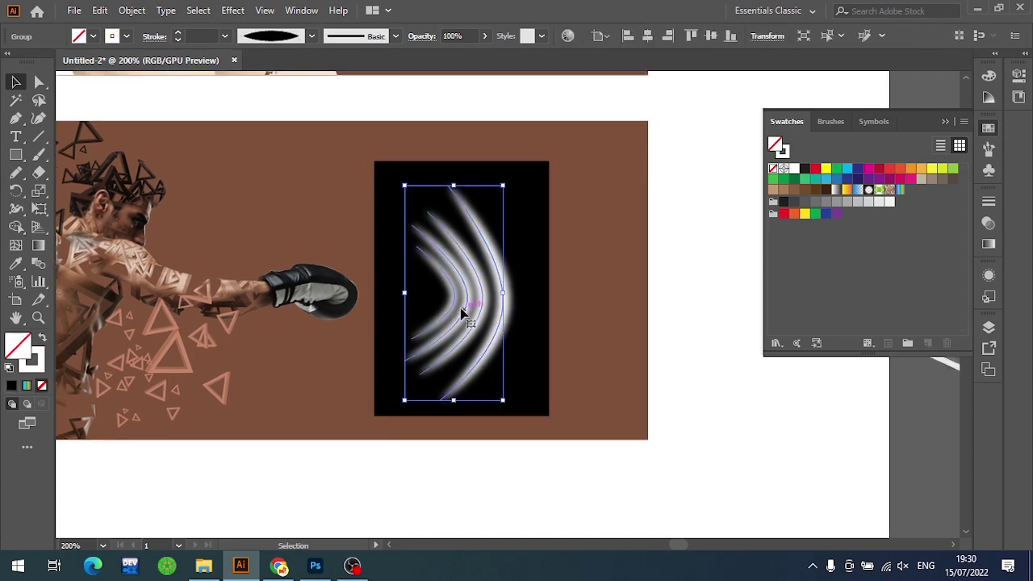
pyautogui.keyDown('shift'); pyautogui.click(543, 263); pyautogui.keyUp('shift')
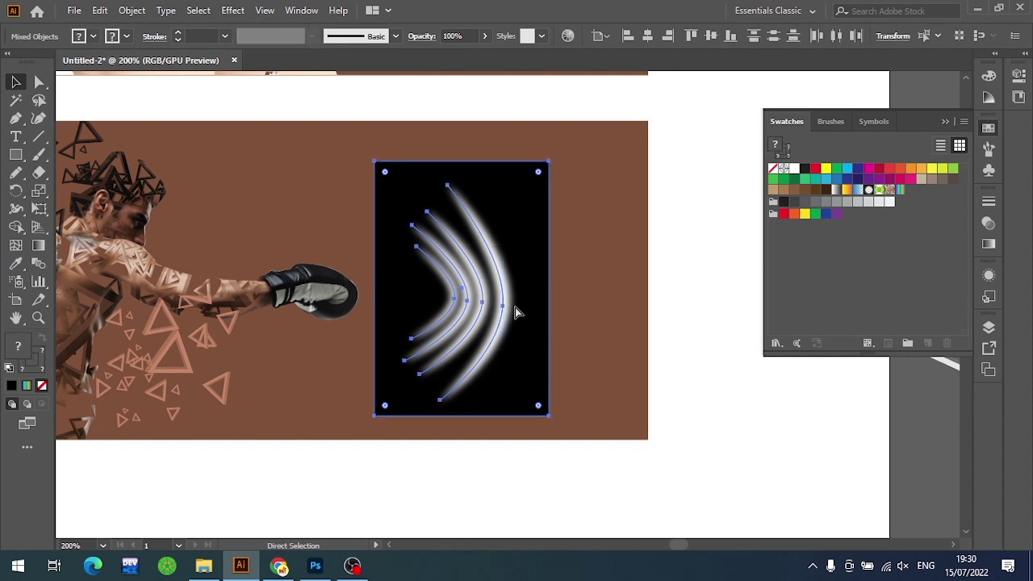
pyautogui.hotkey('ctrl', 'g')
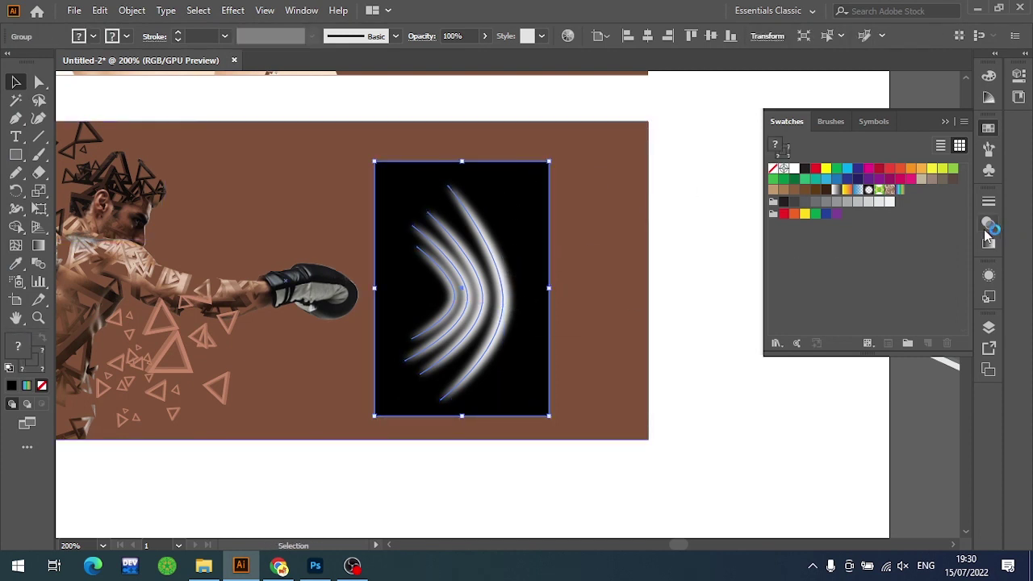
pyautogui.click(988, 222)
# Set the arcs group's blend mode to Color Dodge and move it left toward the glove
pyautogui.click(839, 218)
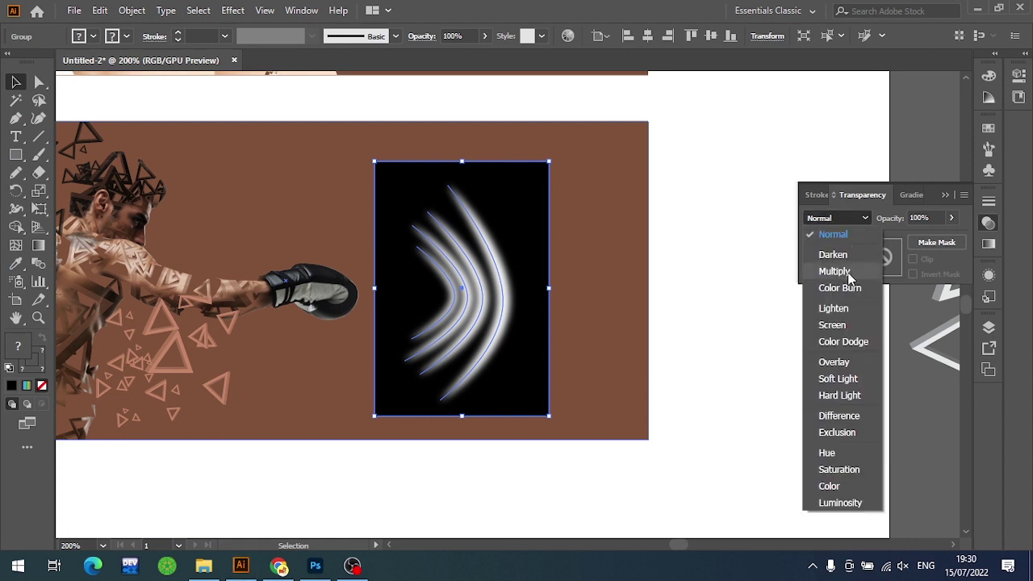
pyautogui.click(843, 341)
pyautogui.click(768, 360)
pyautogui.moveTo(484, 324); pyautogui.dragTo(415, 325)
pyautogui.click(772, 369)
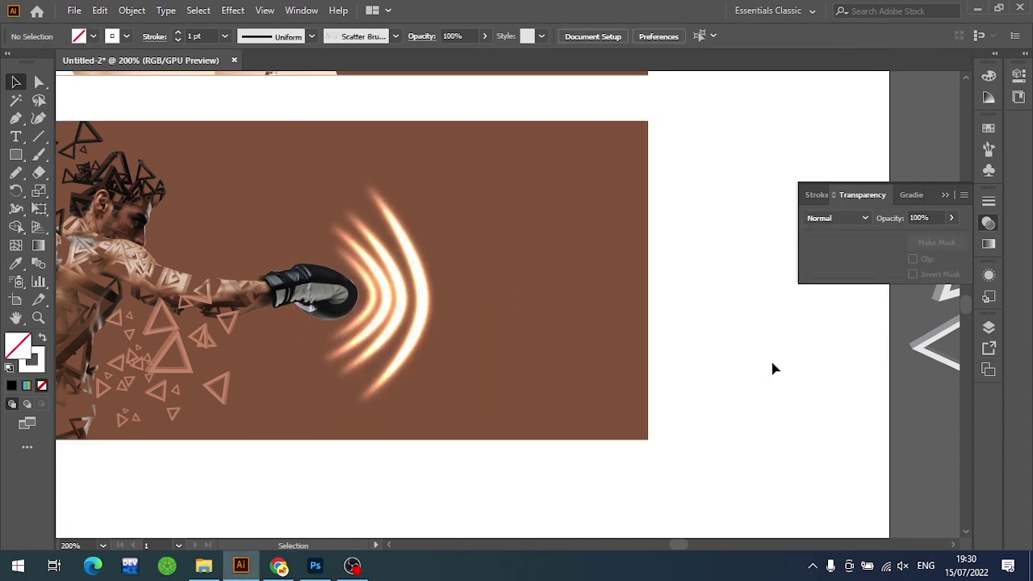
# Scale the glowing arcs smaller around their centre in front of the boxer's glove
pyautogui.hscroll(-2, 786, 360)
pyautogui.click(506, 310)
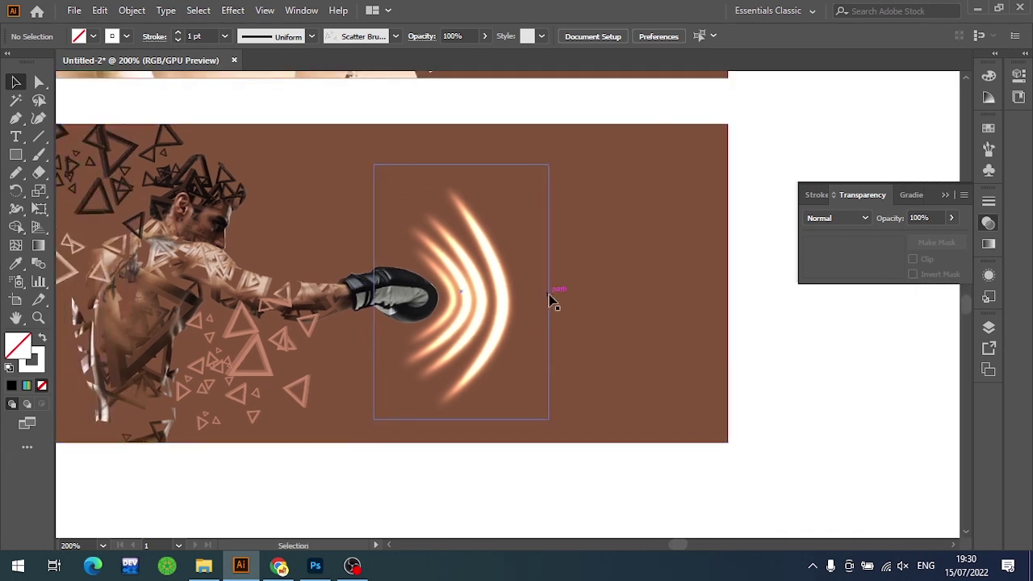
pyautogui.click(524, 330)
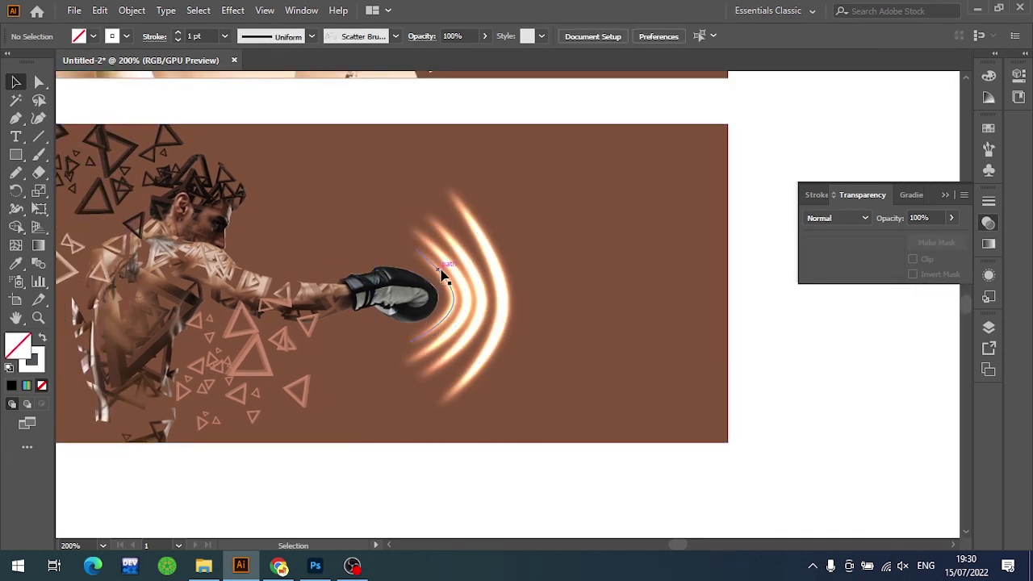
pyautogui.click(456, 325)
pyautogui.click(490, 316)
pyautogui.click(426, 316)
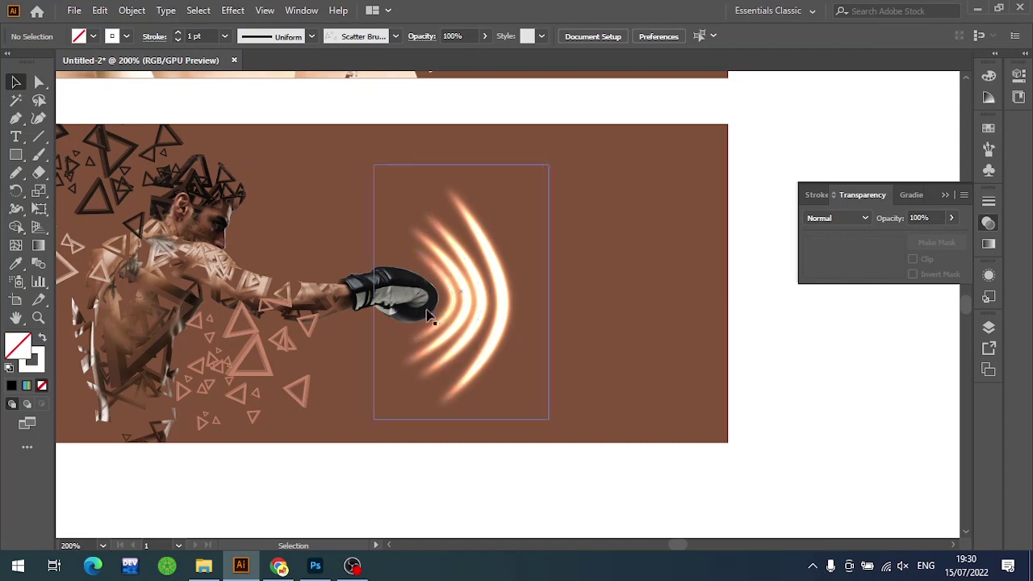
pyautogui.click(492, 283)
pyautogui.click(492, 278)
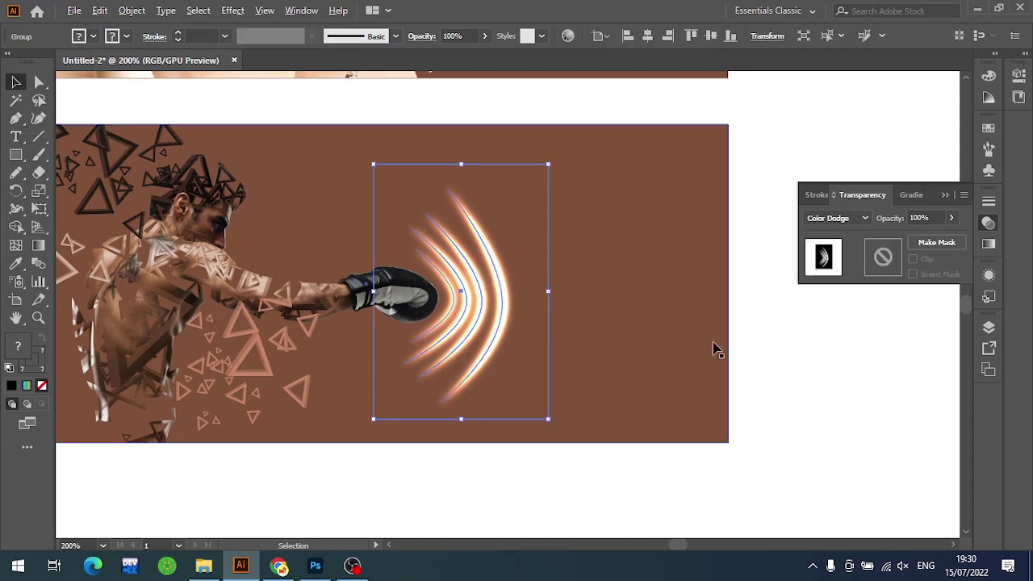
pyautogui.scroll(-1, 715, 347)
pyautogui.click(834, 394)
pyautogui.click(546, 300)
pyautogui.moveTo(590, 285); pyautogui.dragTo(575, 288)
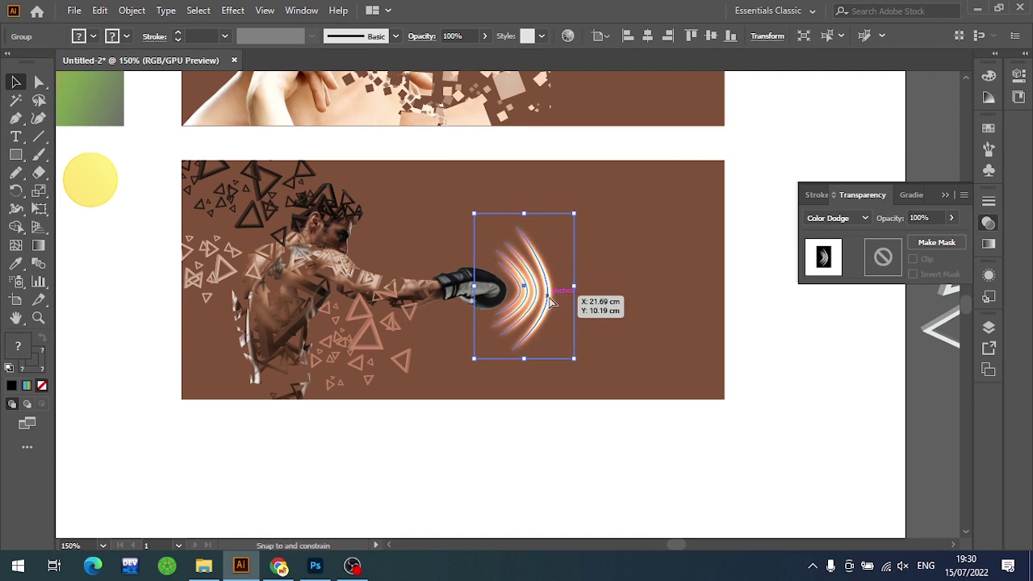
pyautogui.click(544, 416)
# Recentre the view on the boxer banner and inspect the glowing arcs
pyautogui.scroll(1, 549, 395)
pyautogui.moveTo(579, 313); pyautogui.dragTo(591, 373)
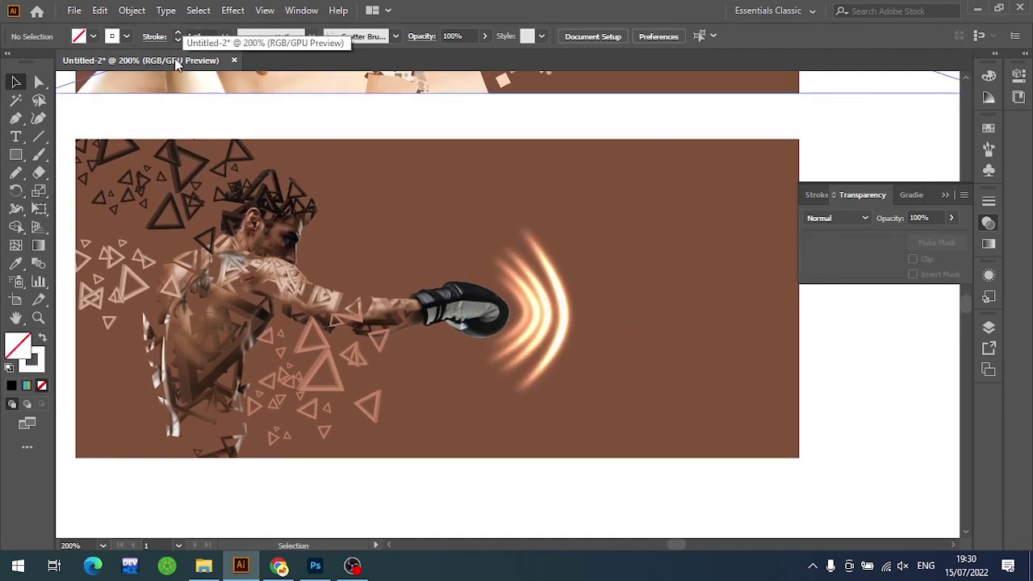
pyautogui.click(537, 315)
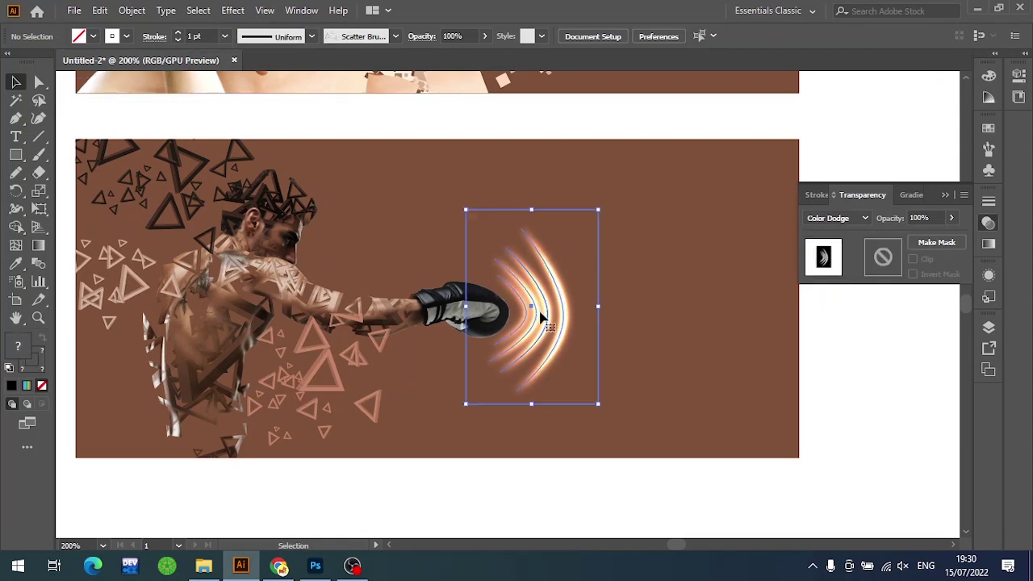
pyautogui.scroll(1, 542, 339)
pyautogui.scroll(2, 547, 364)
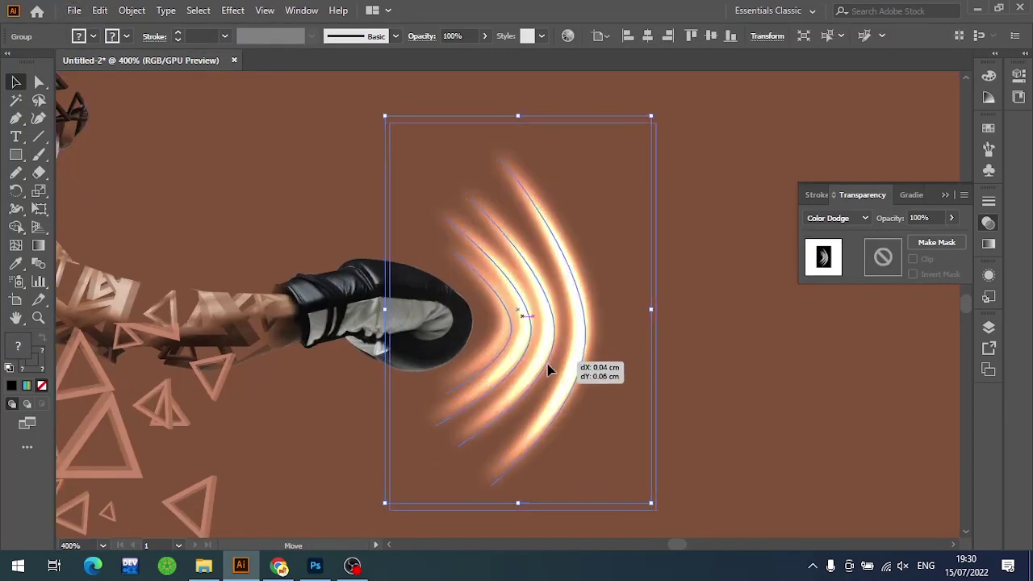
pyautogui.scroll(-1, 488, 362)
pyautogui.scroll(-2, 488, 361)
pyautogui.click(847, 384)
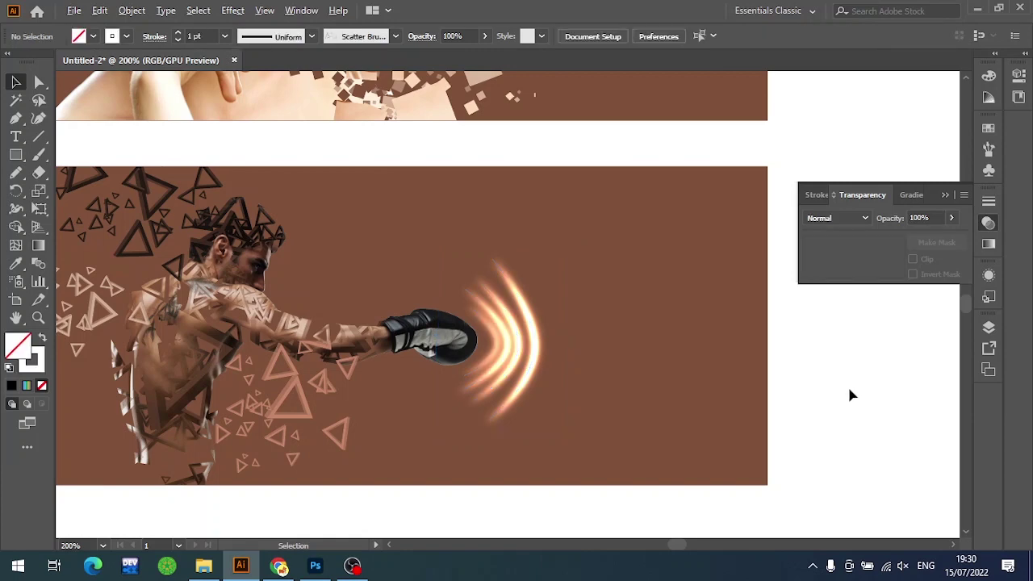
pyautogui.scroll(-1, 843, 386)
pyautogui.scroll(1, 456, 317)
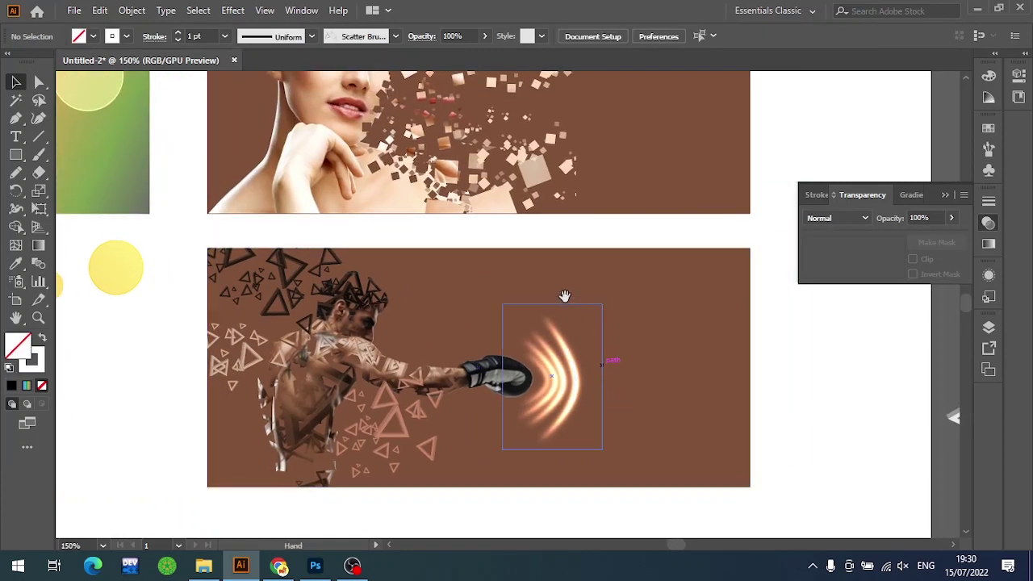
pyautogui.scroll(1, 565, 299)
pyautogui.scroll(-1, 622, 449)
pyautogui.scroll(2, 622, 449)
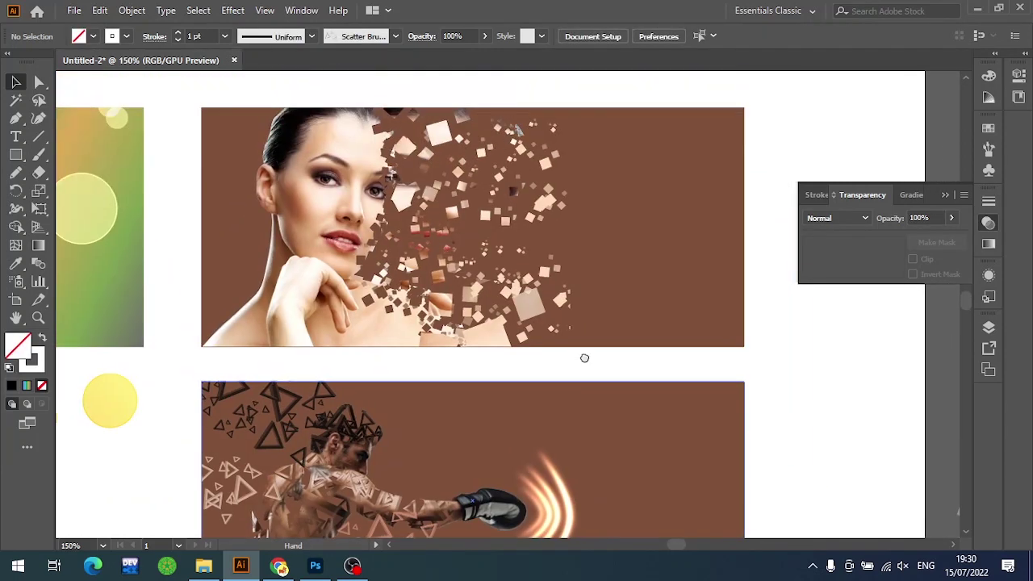
pyautogui.scroll(-1, 584, 357)
pyautogui.scroll(2, 504, 386)
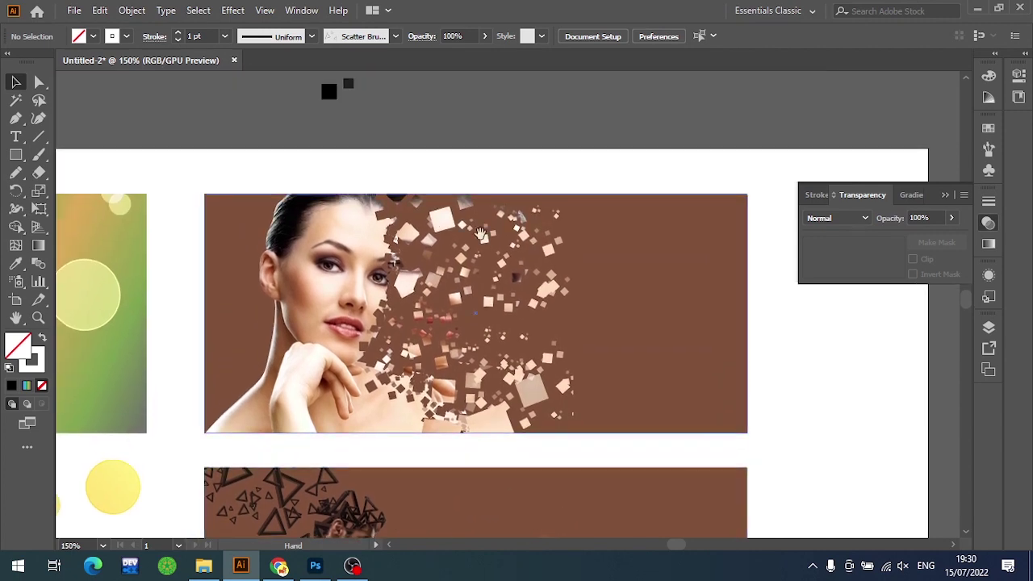
# Copy the masked woman image and its brown background straight down below the boxer banner
pyautogui.hotkey('ctrl', '-')
pyautogui.hotkey('ctrl', '-')
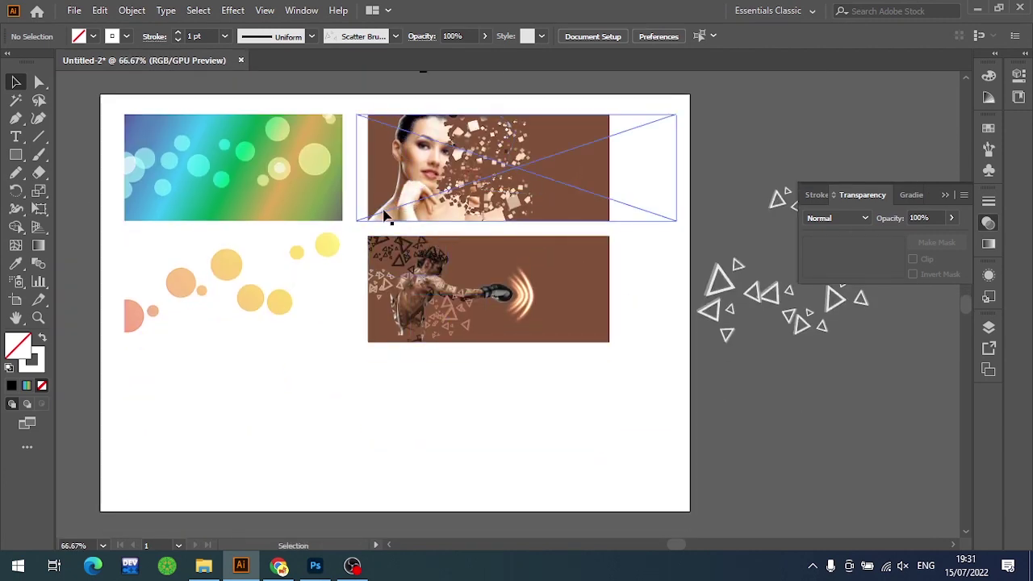
pyautogui.click(386, 214)
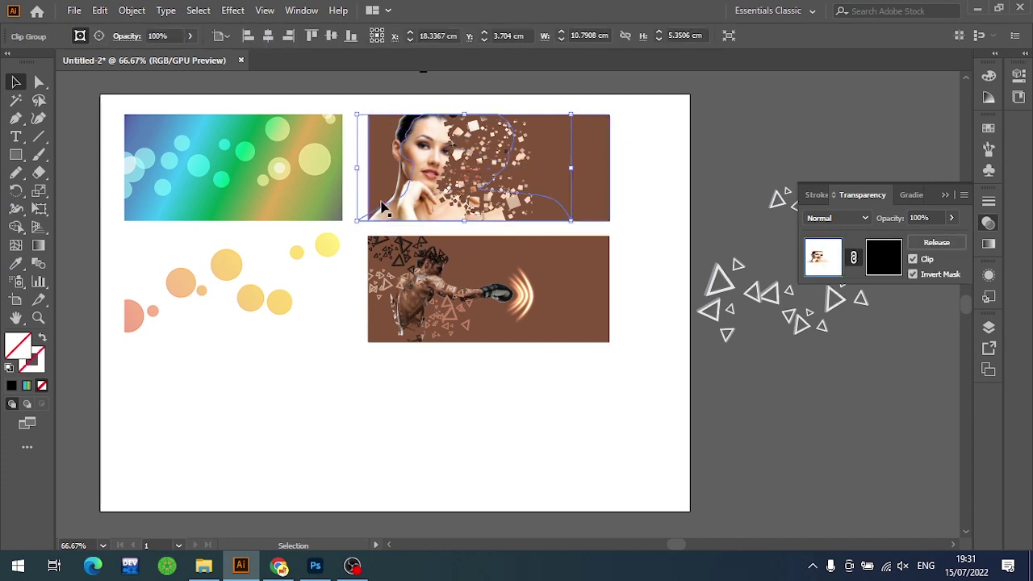
pyautogui.click(400, 197)
pyautogui.moveTo(400, 197); pyautogui.dragTo(395, 456)
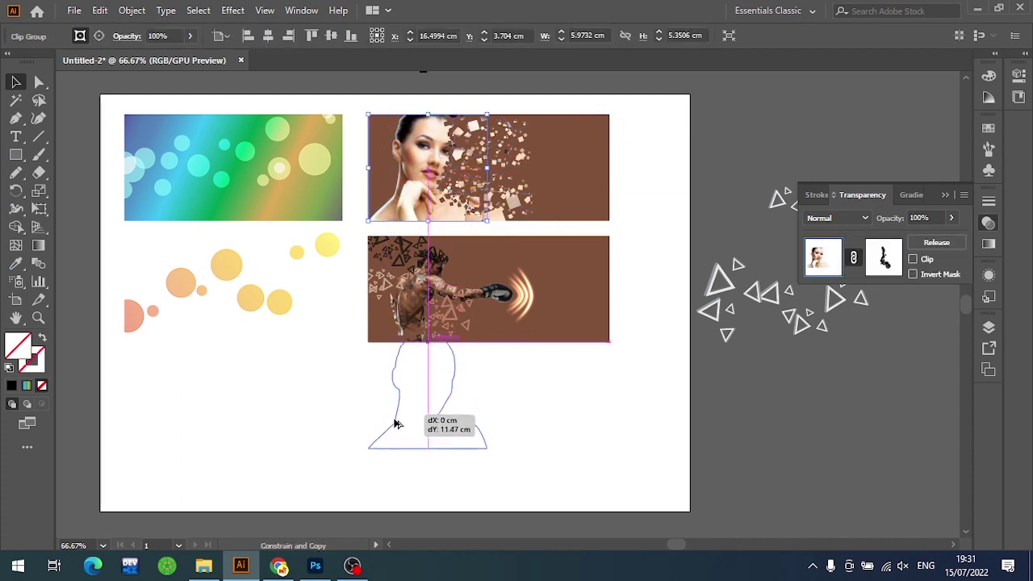
pyautogui.moveTo(573, 194); pyautogui.dragTo(571, 449)
pyautogui.click(682, 452)
# Delete the copy's dispersed silhouette mask shape and release its opacity mask
pyautogui.scroll(1, 529, 481)
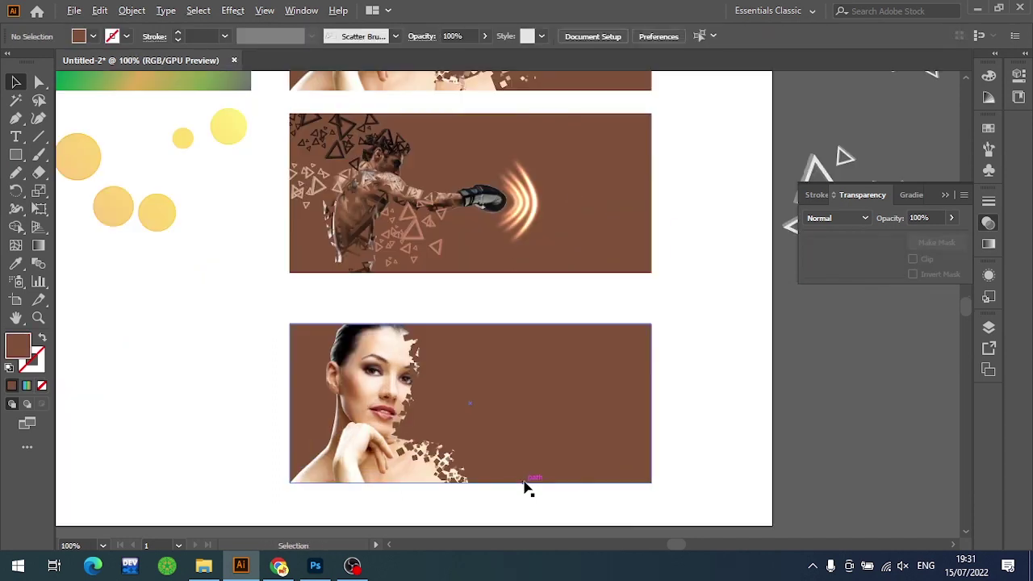
pyautogui.click(374, 397)
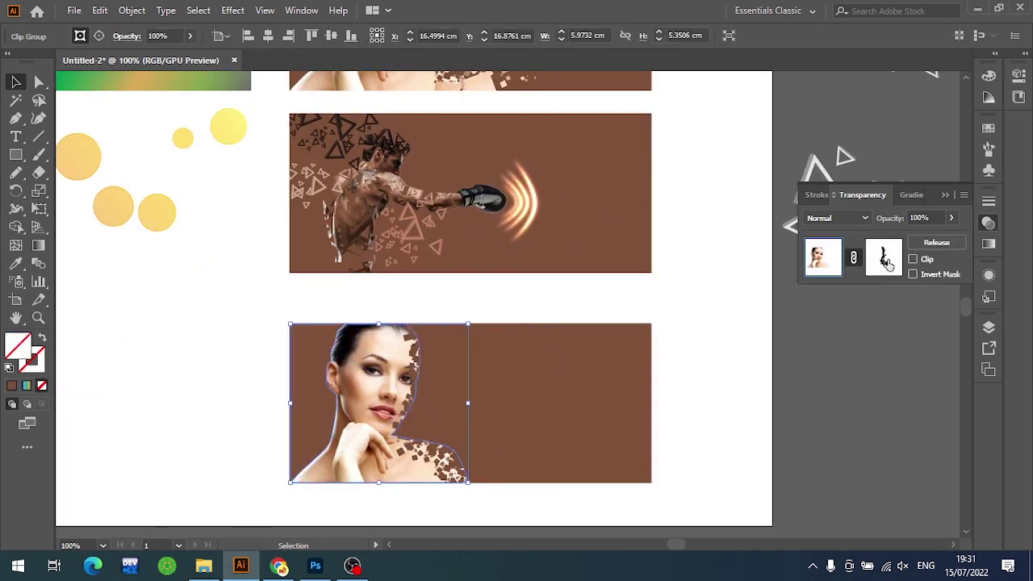
pyautogui.click(885, 259)
pyautogui.moveTo(553, 521); pyautogui.dragTo(250, 307)
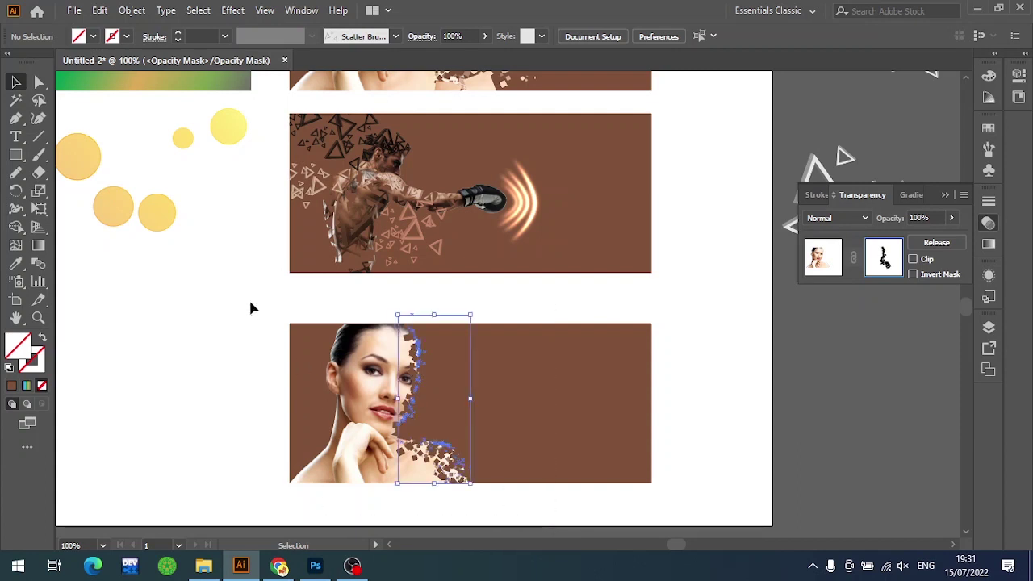
pyautogui.press('Delete')
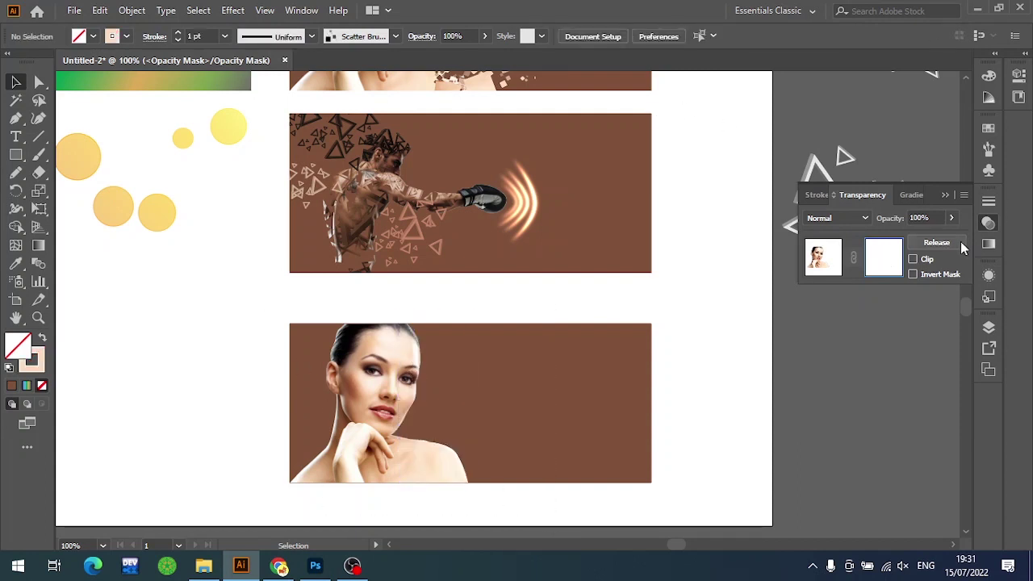
pyautogui.click(935, 242)
pyautogui.click(726, 428)
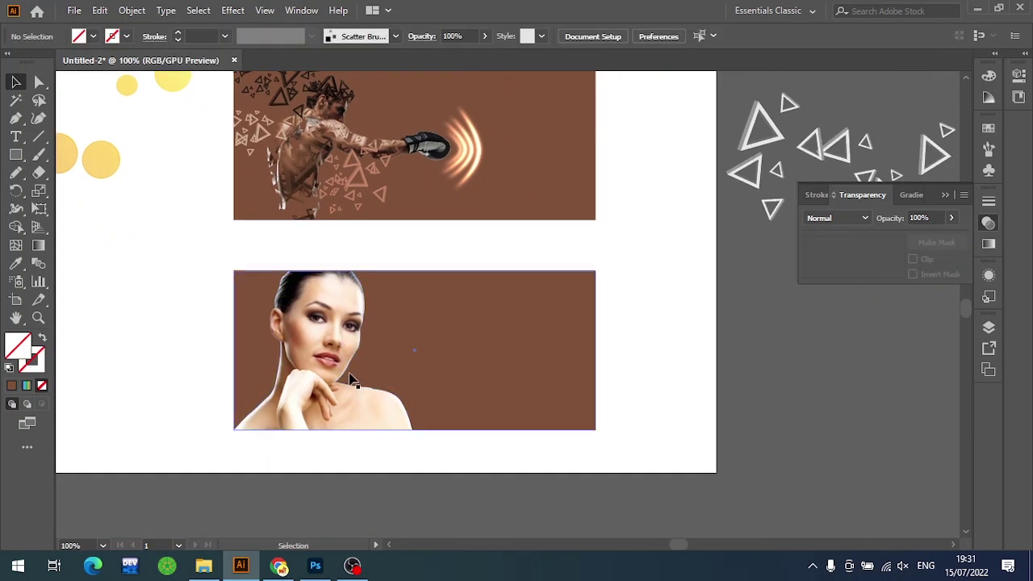
# Draw a six-sided polygon beside the woman banner and rotate it
pyautogui.moveTo(669, 422); pyautogui.dragTo(613, 399)
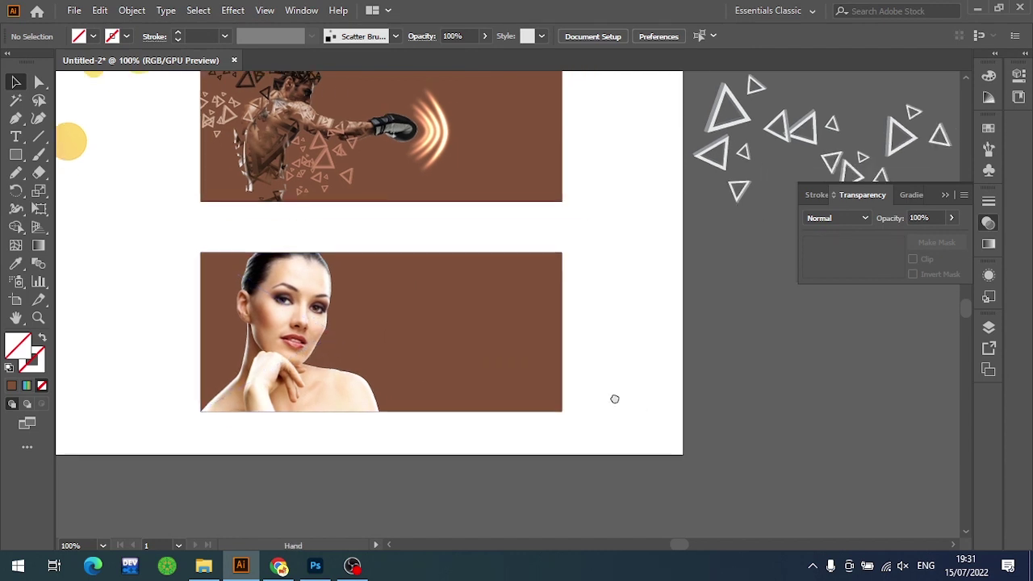
pyautogui.moveTo(14, 153); pyautogui.dragTo(76, 207)
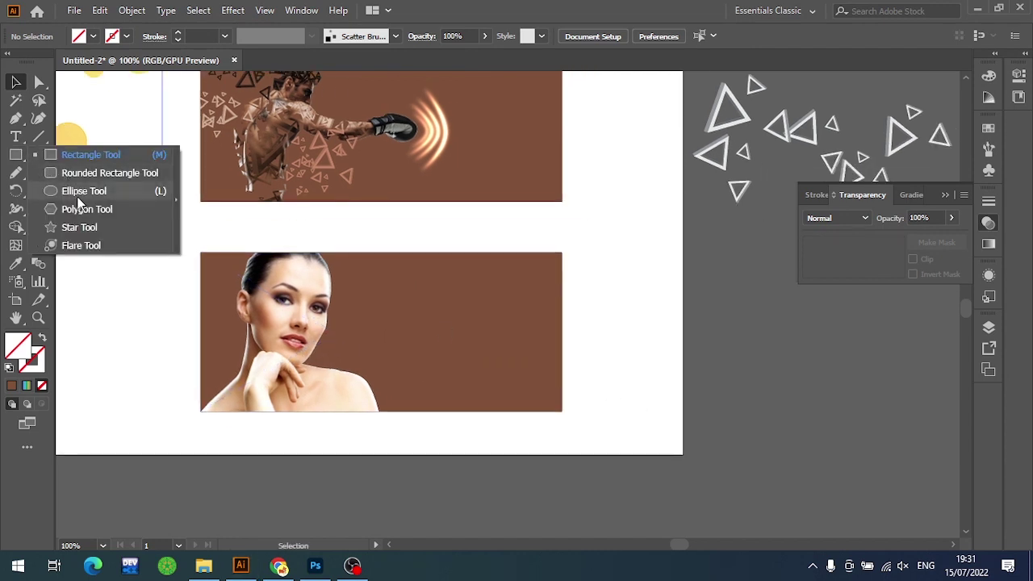
pyautogui.moveTo(645, 362)
pyautogui.mouseDown()
pyautogui.moveTo(674, 378)
pyautogui.moveTo(682, 368)
pyautogui.moveTo(673, 371)
pyautogui.mouseUp()
pyautogui.press('Up')
pyautogui.press('Up')
pyautogui.press('Up')
pyautogui.press('r')
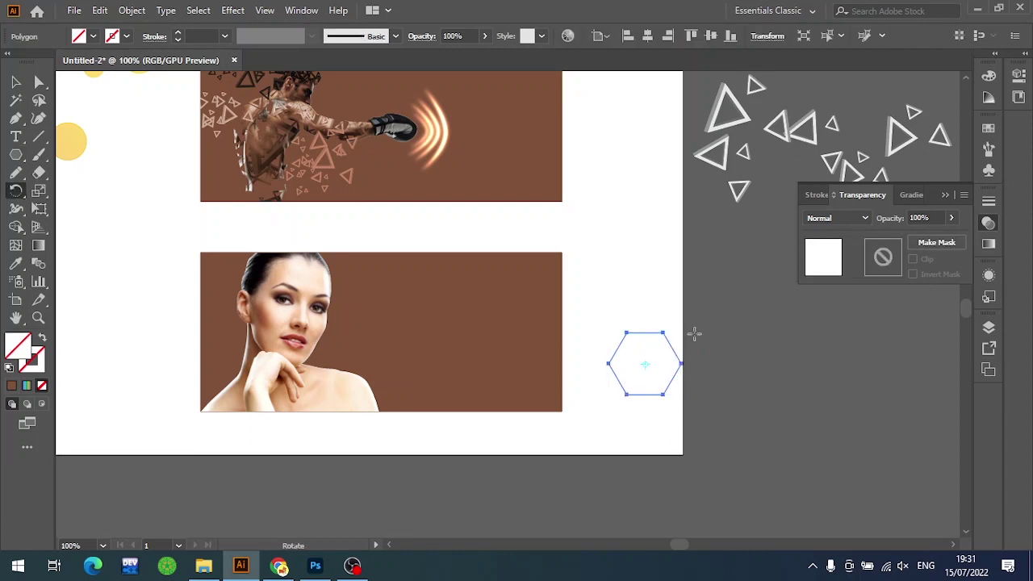
pyautogui.moveTo(692, 327); pyautogui.dragTo(712, 407)
# Fill the hexagon white and move it onto the brown banner, right of her portrait
pyautogui.press('v')
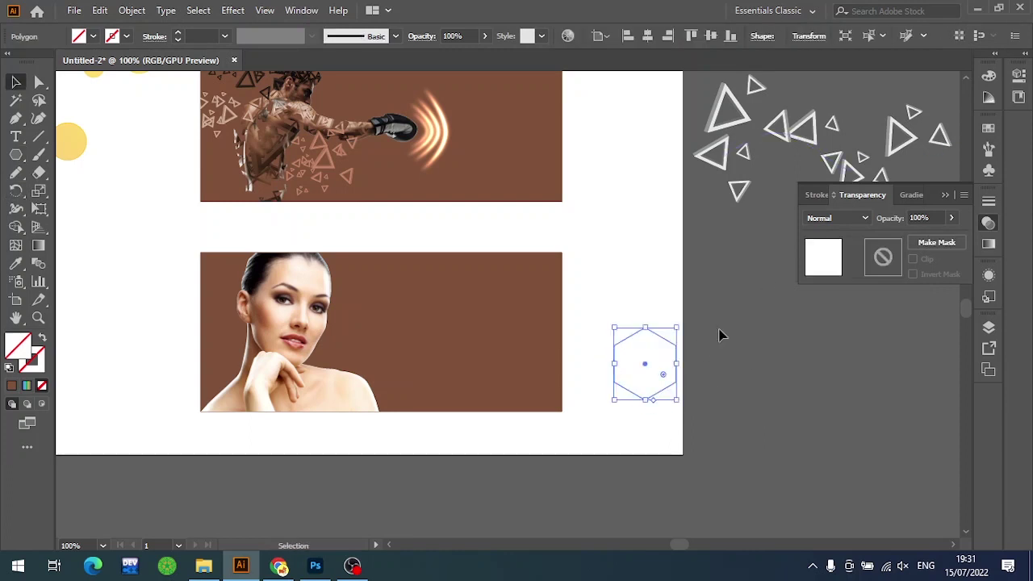
pyautogui.click(988, 127)
pyautogui.click(794, 168)
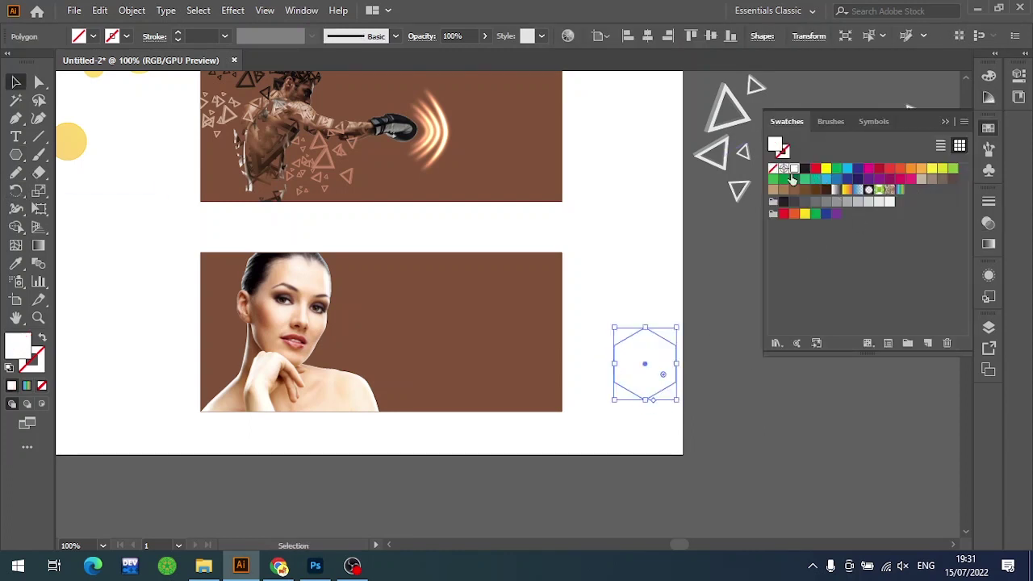
pyautogui.moveTo(657, 376); pyautogui.dragTo(499, 352)
pyautogui.click(587, 363)
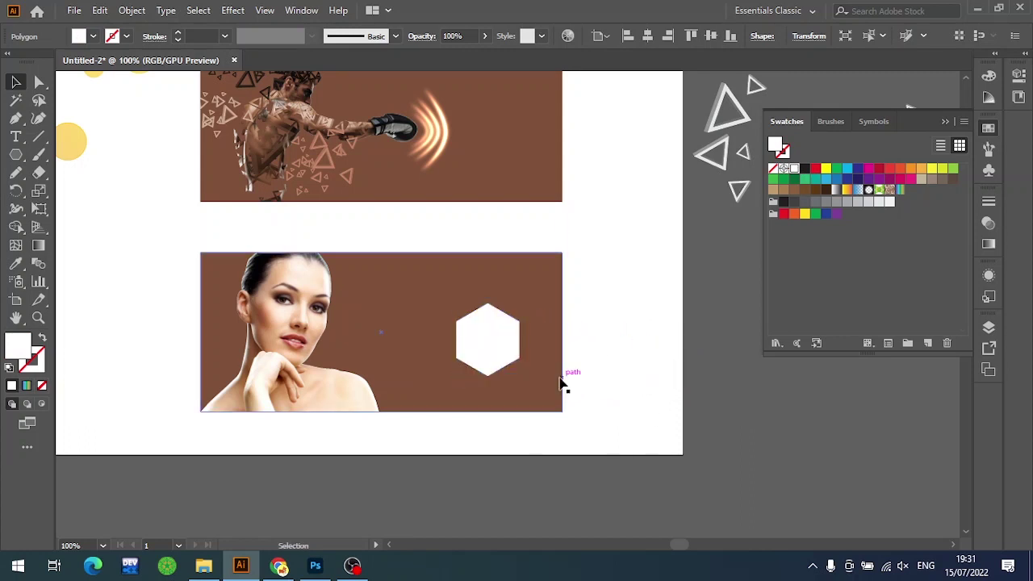
pyautogui.scroll(2, 574, 376)
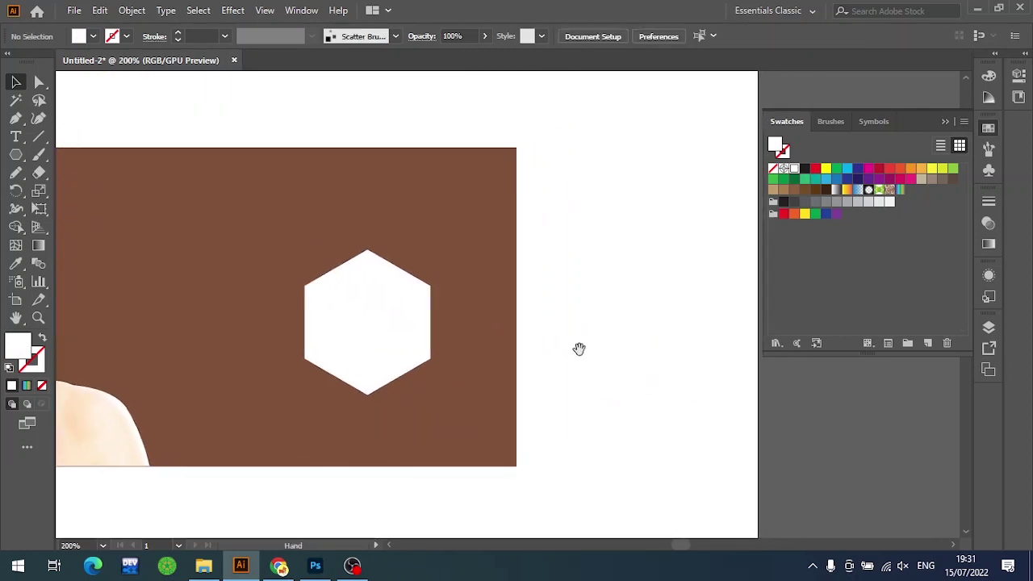
pyautogui.click(403, 345)
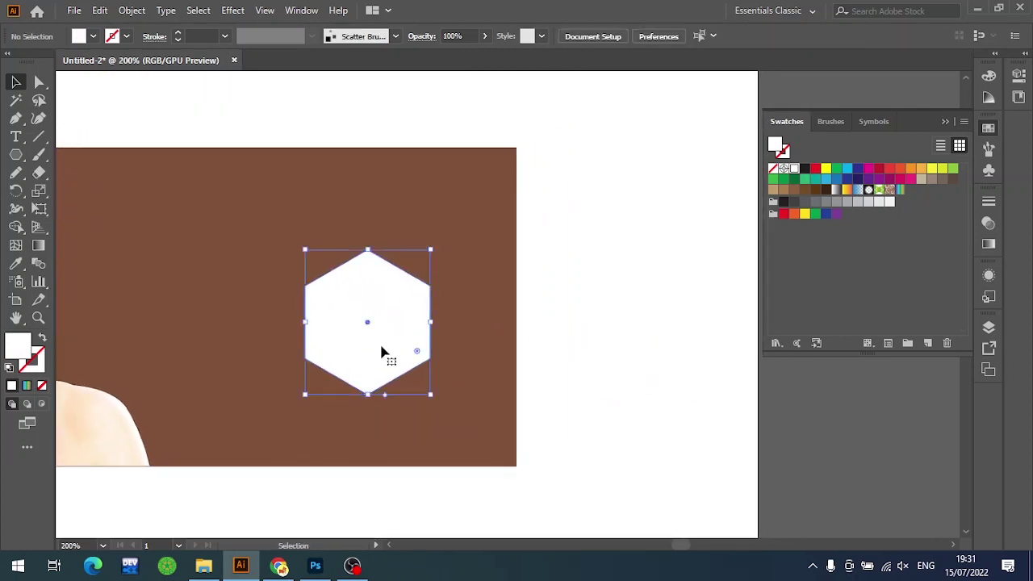
# Apply a Pucker & Bloat effect of 50% bloat to the white hexagon
pyautogui.click(237, 11)
pyautogui.moveTo(279, 133)
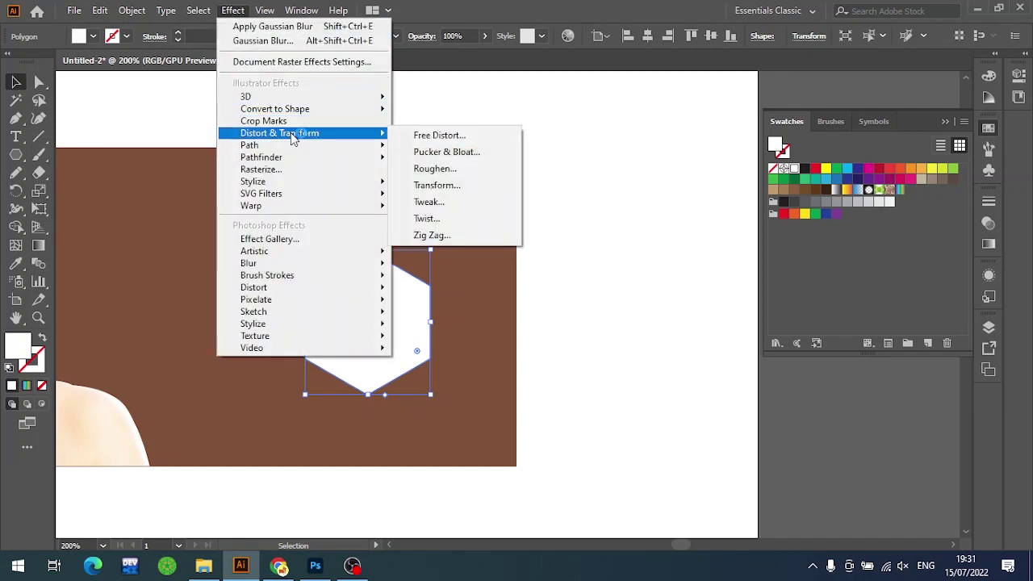
pyautogui.click(461, 153)
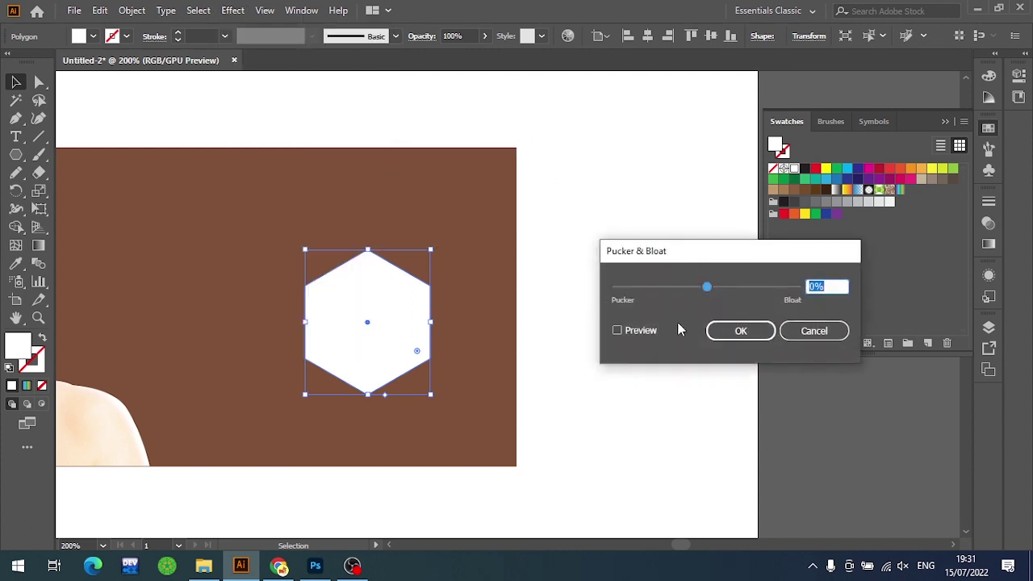
pyautogui.click(677, 330)
pyautogui.click(714, 293)
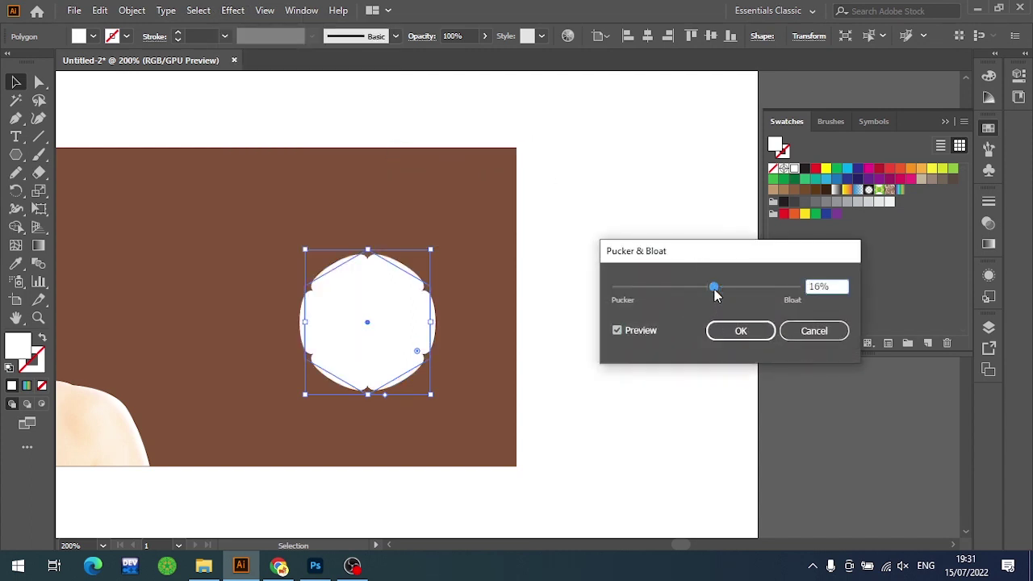
pyautogui.moveTo(715, 295); pyautogui.dragTo(726, 296)
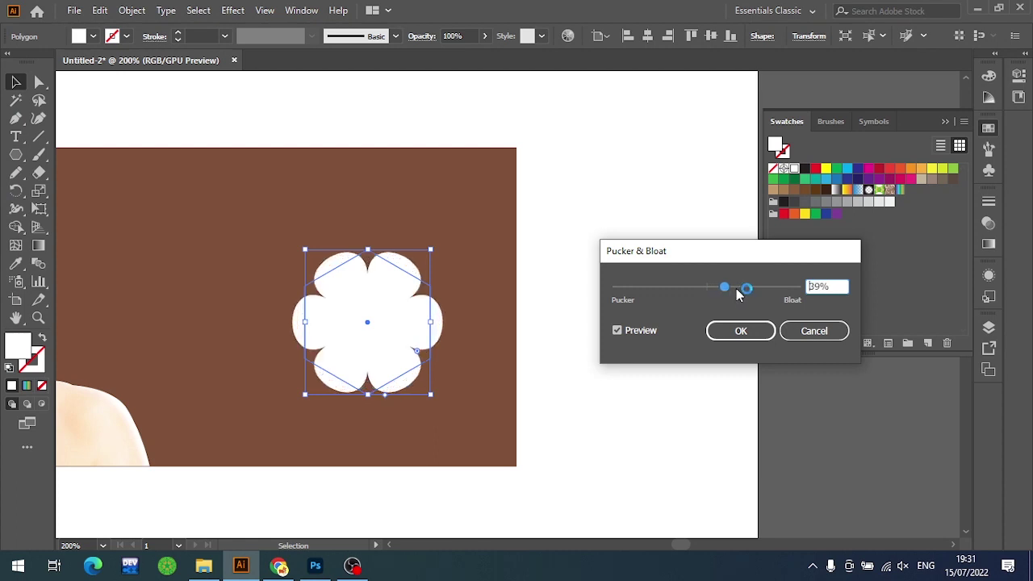
pyautogui.moveTo(726, 291); pyautogui.dragTo(730, 292)
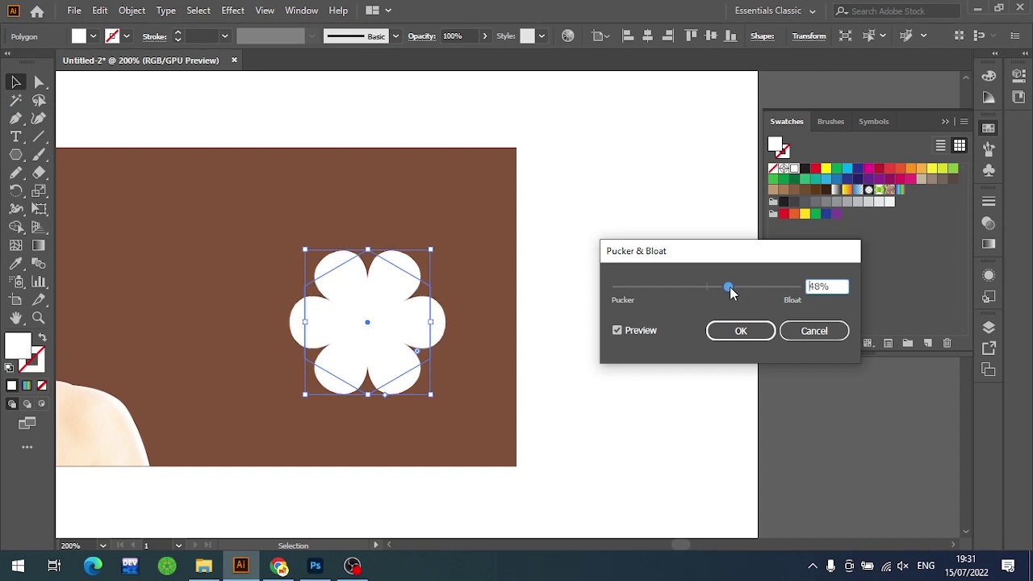
pyautogui.moveTo(828, 288); pyautogui.dragTo(771, 287)
pyautogui.write('50')
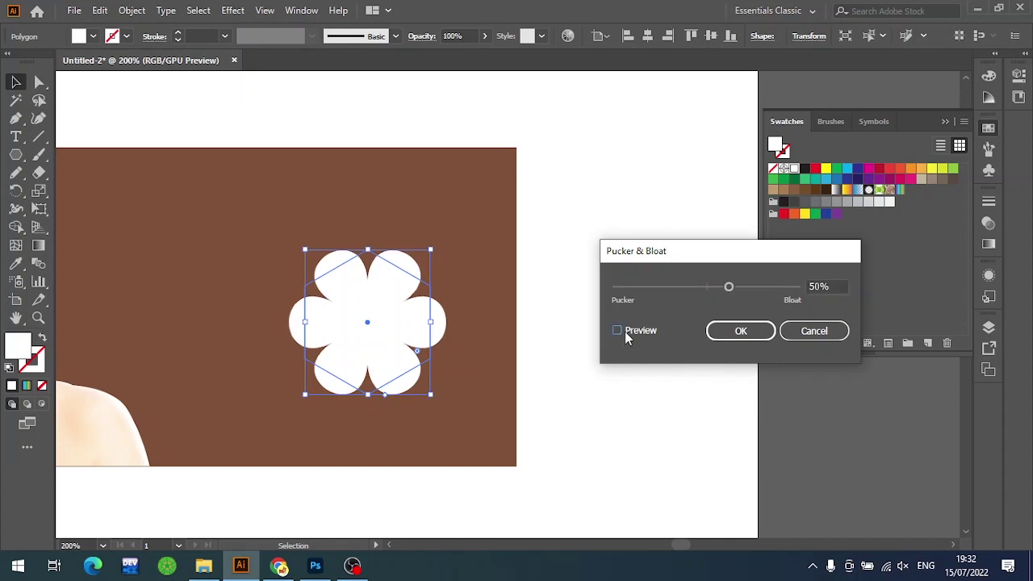
pyautogui.click(726, 332)
# Re-edit the Pucker & Bloat from the Appearance panel, settling on about 51% bloat
pyautogui.click(229, 11)
pyautogui.moveTo(279, 133)
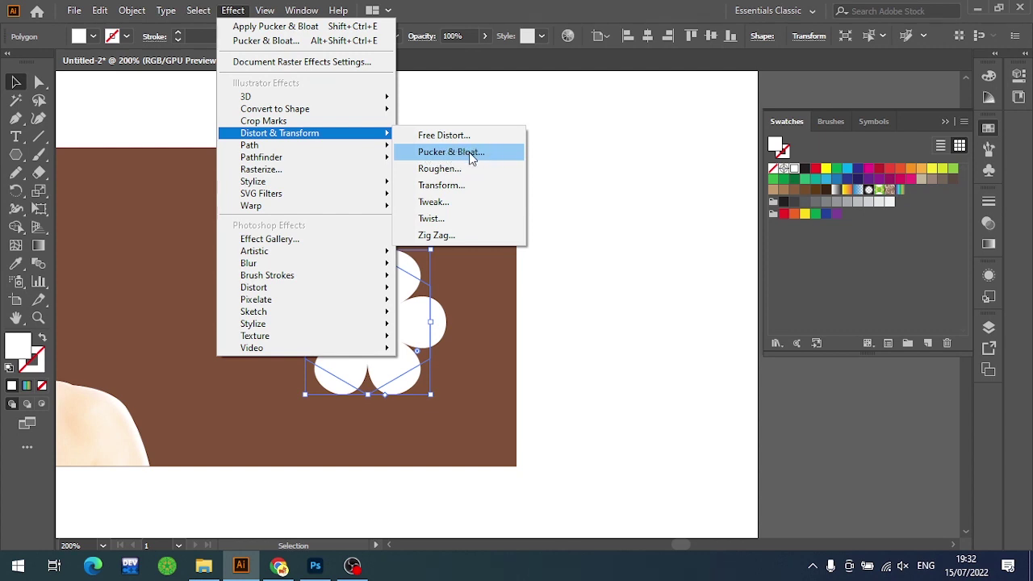
pyautogui.click(497, 11)
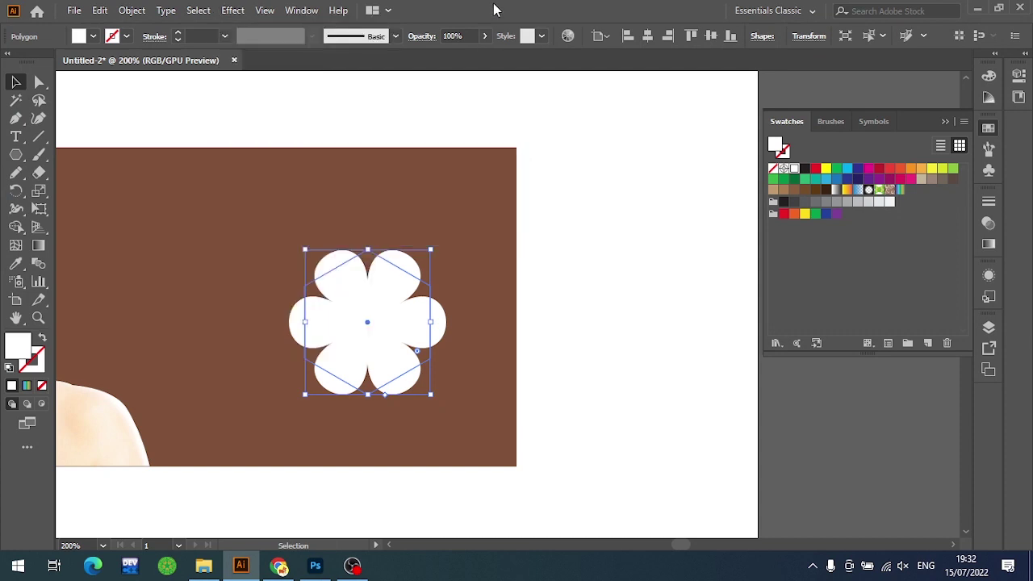
pyautogui.click(988, 274)
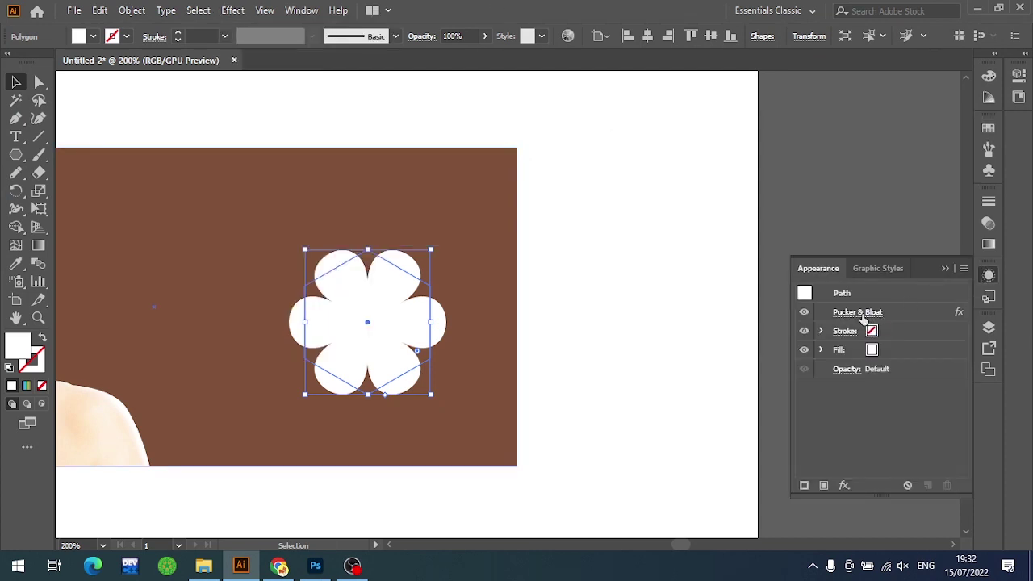
pyautogui.click(860, 313)
pyautogui.click(662, 326)
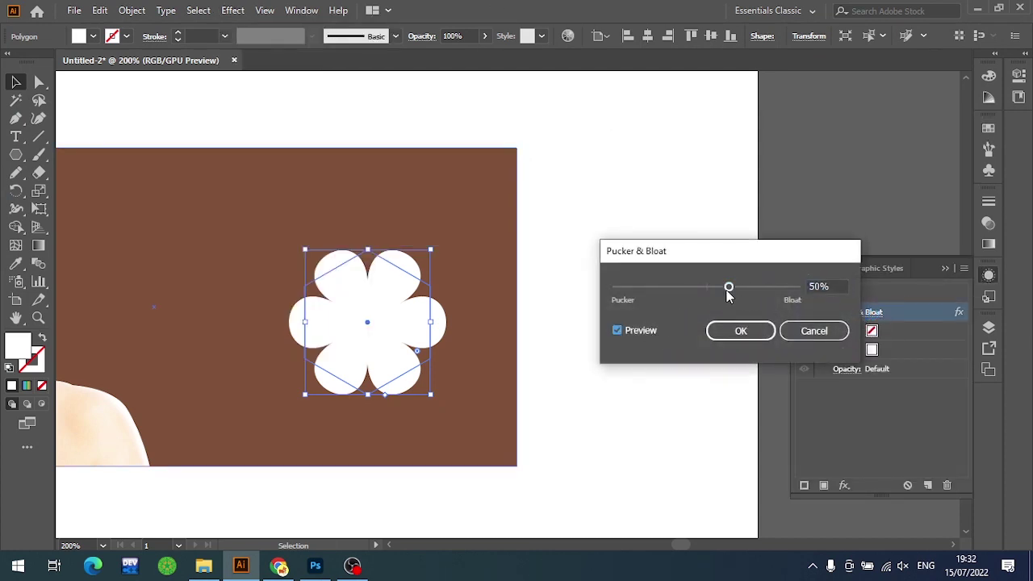
pyautogui.moveTo(726, 295)
pyautogui.mouseDown()
pyautogui.moveTo(704, 295)
pyautogui.moveTo(717, 288)
pyautogui.mouseUp()
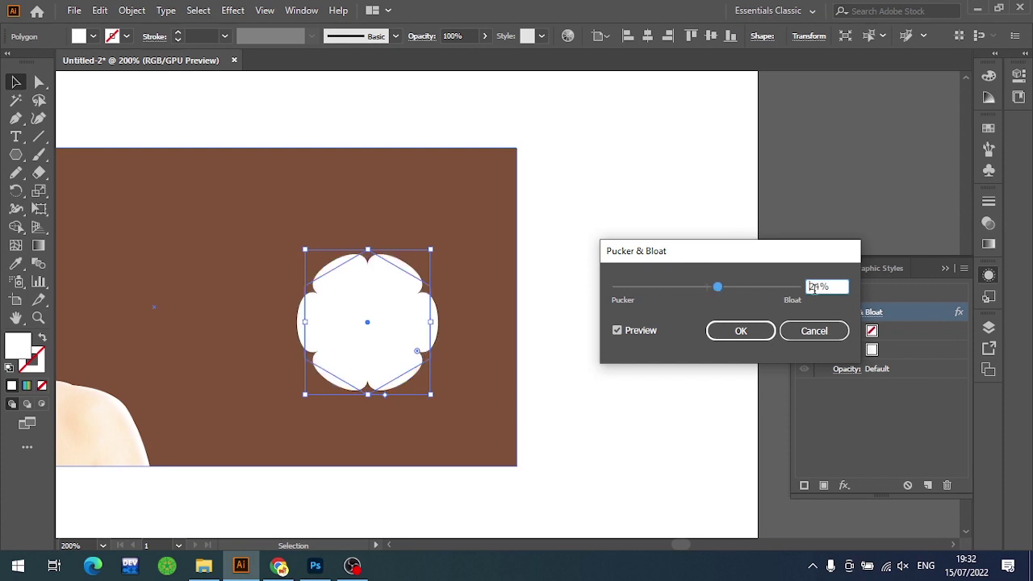
pyautogui.write('50')
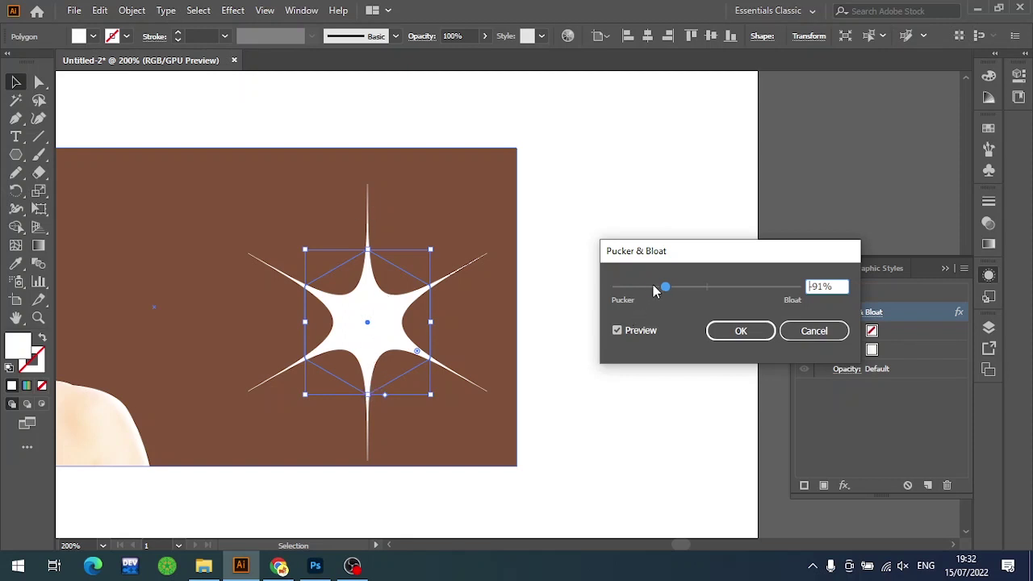
pyautogui.moveTo(655, 291)
pyautogui.mouseDown()
pyautogui.moveTo(652, 300)
pyautogui.moveTo(682, 287)
pyautogui.mouseUp()
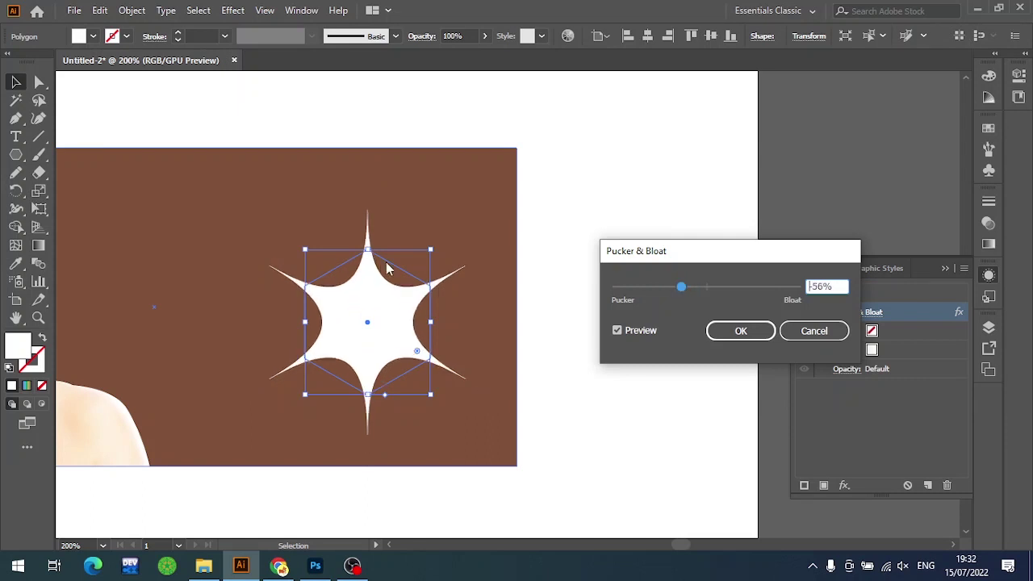
pyautogui.click(729, 288)
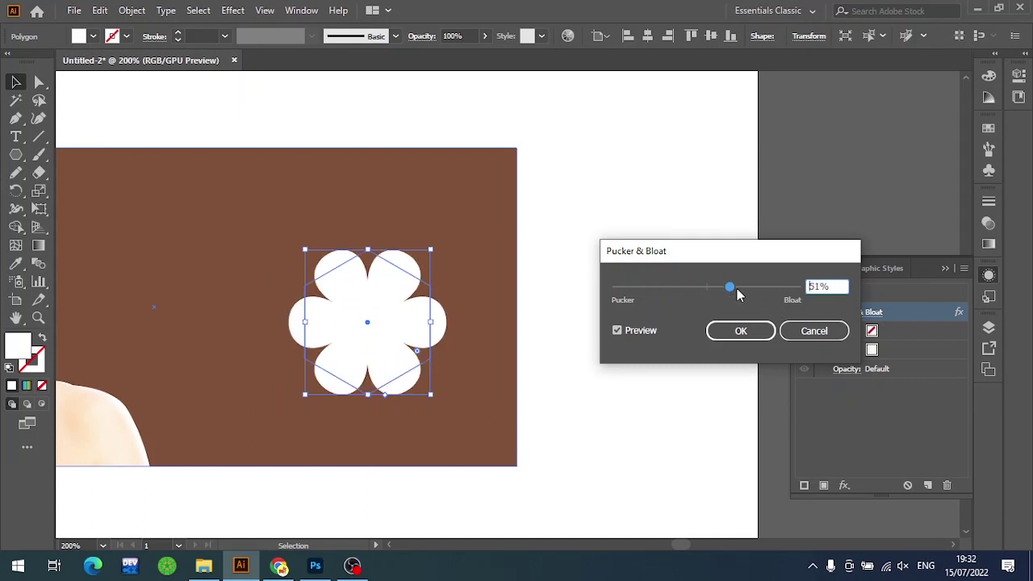
pyautogui.click(743, 332)
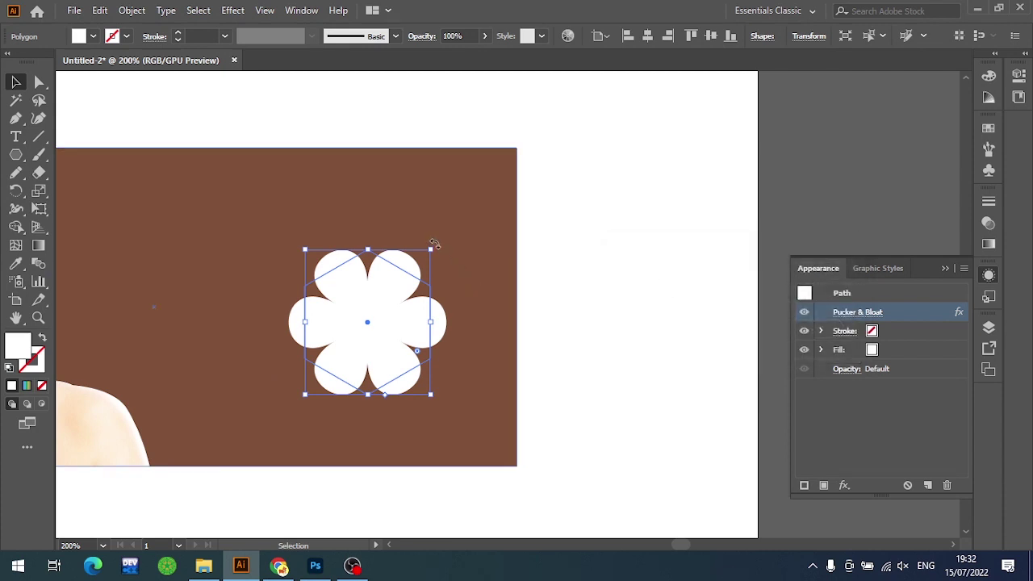
# Rotate the flower so one petal points straight up
pyautogui.moveTo(434, 244); pyautogui.dragTo(484, 386)
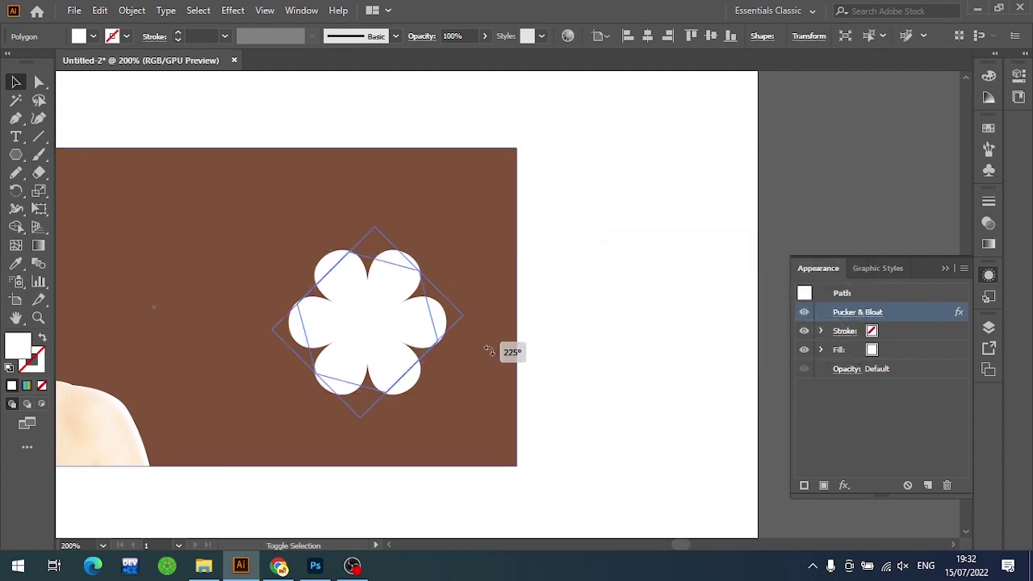
pyautogui.click(626, 318)
pyautogui.moveTo(633, 315)
pyautogui.mouseDown()
pyautogui.moveTo(696, 295)
pyautogui.moveTo(717, 315)
pyautogui.mouseUp()
pyautogui.click(511, 327)
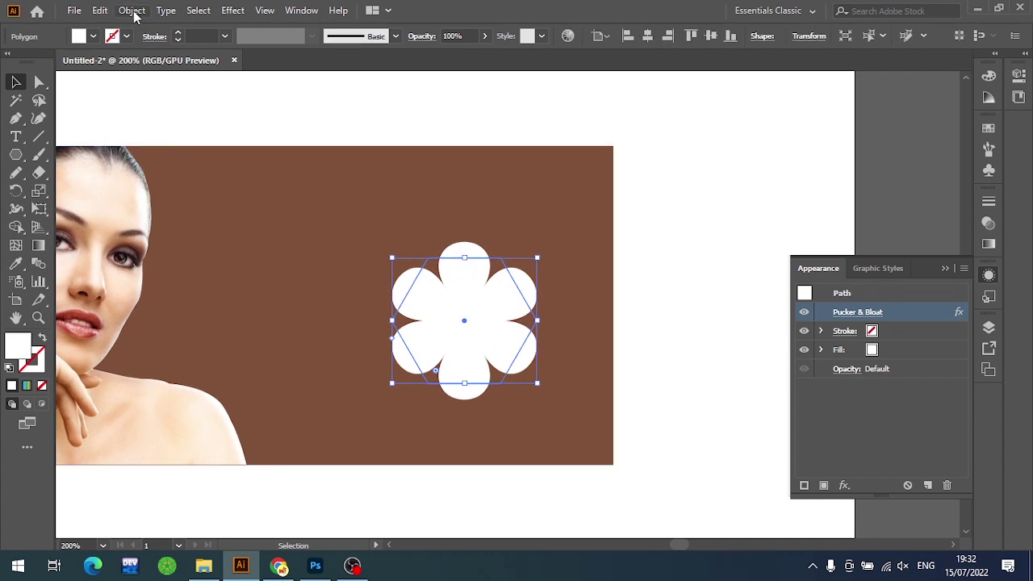
pyautogui.scroll(2, 476, 286)
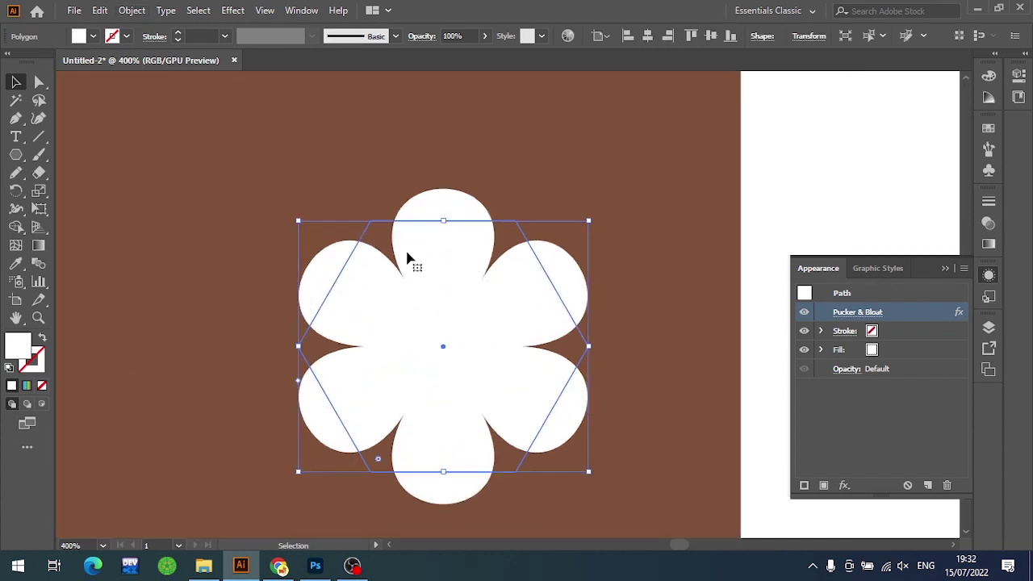
pyautogui.scroll(-2, 541, 380)
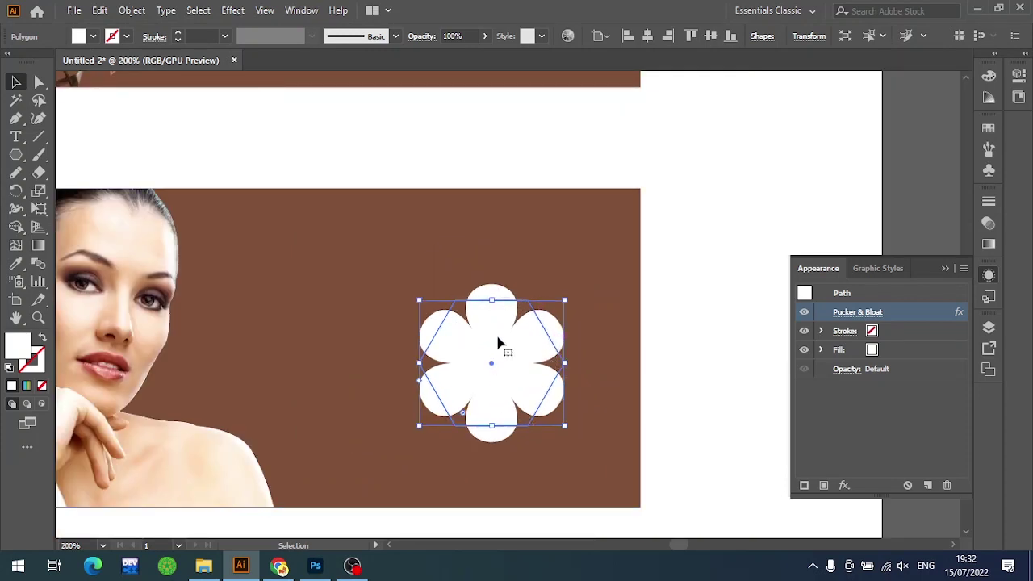
# Expand the flower's Pucker & Bloat appearance into a plain six-petal path
pyautogui.click(131, 11)
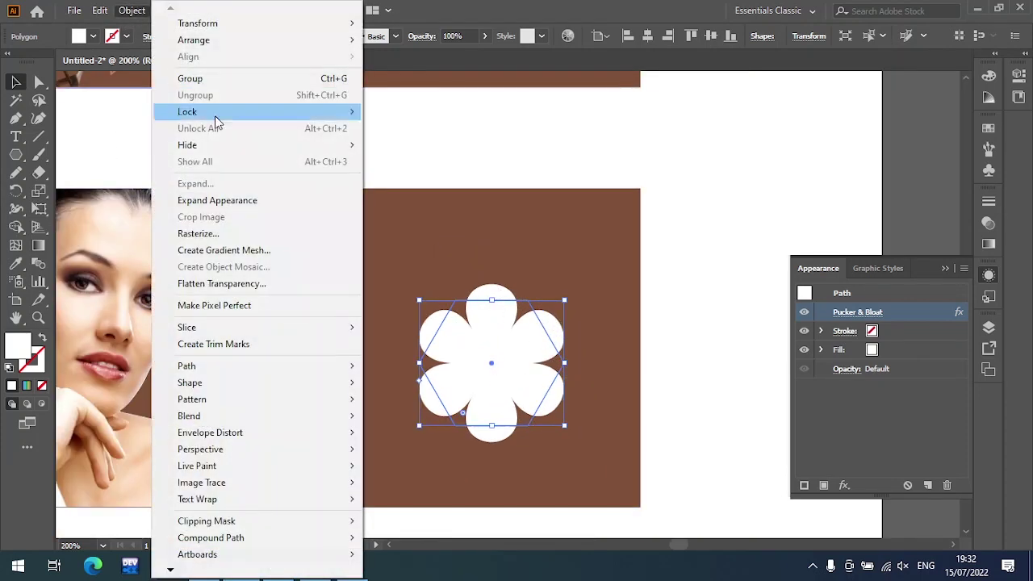
pyautogui.click(209, 203)
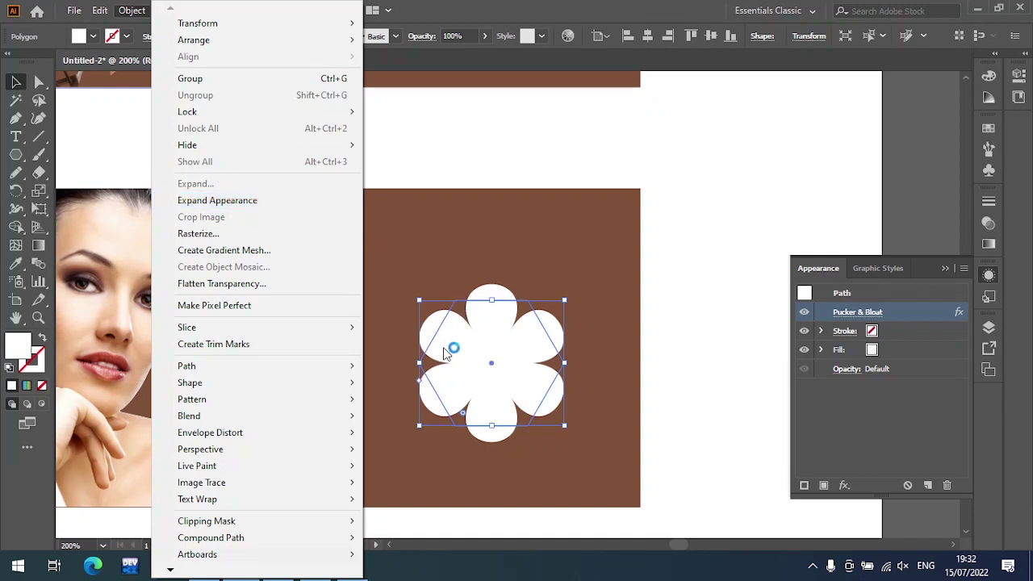
pyautogui.click(266, 204)
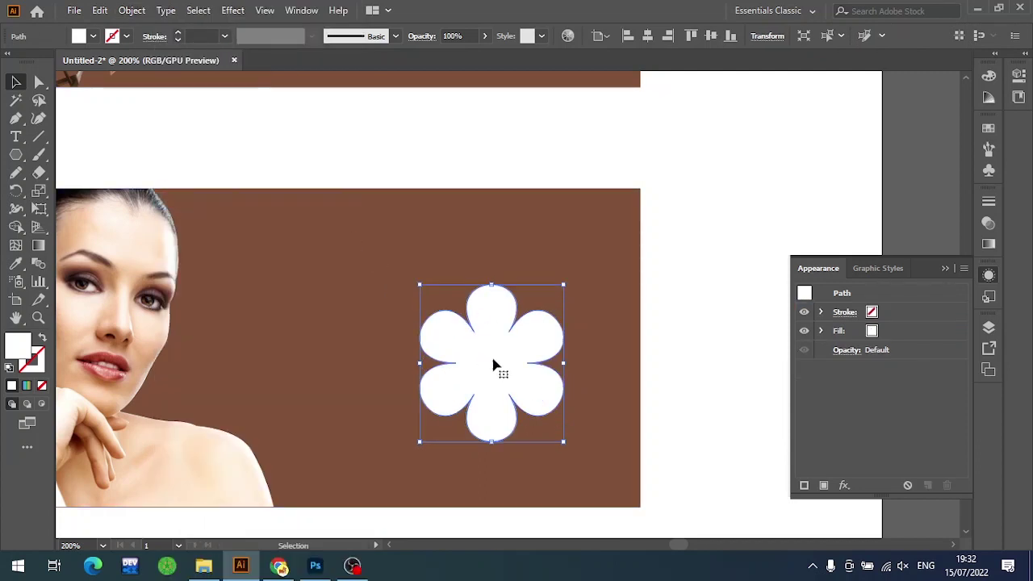
# Undo a trial move so the flower stays mid-banner, then reselect it
pyautogui.moveTo(495, 363); pyautogui.dragTo(527, 238)
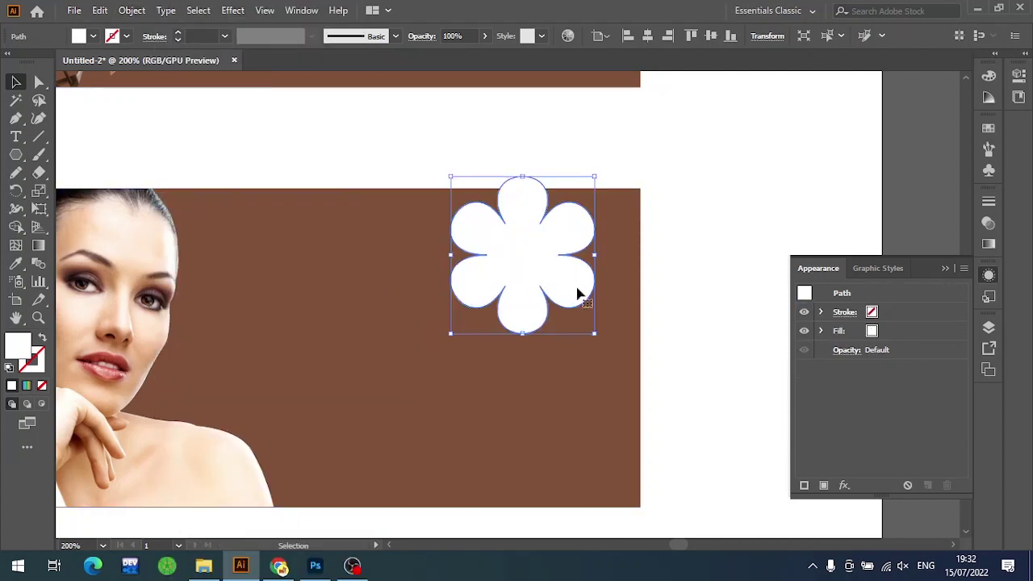
pyautogui.click(731, 183)
pyautogui.hotkey('ctrl', 'z')
pyautogui.click(522, 361)
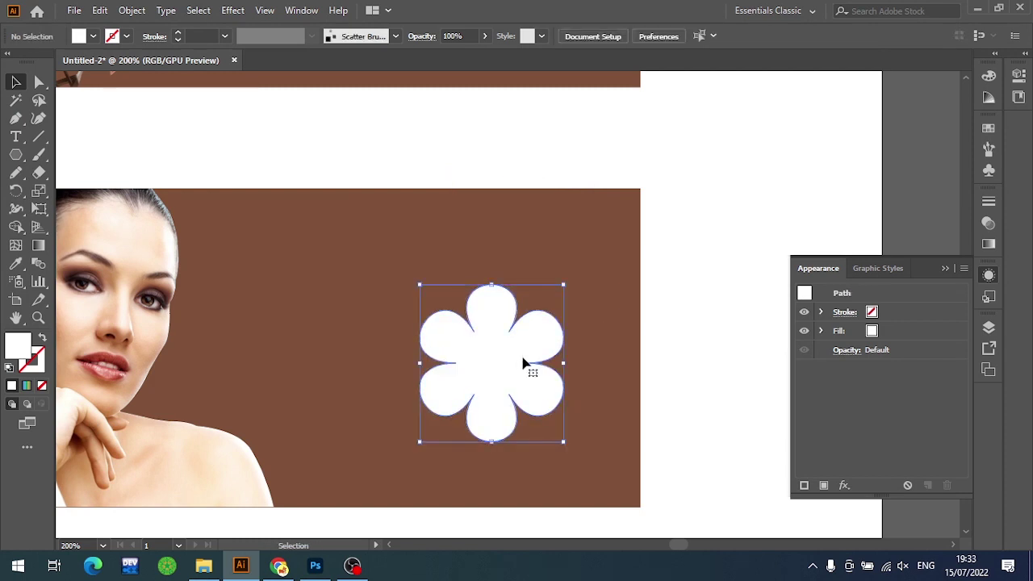
pyautogui.click(731, 302)
pyautogui.moveTo(696, 324)
pyautogui.mouseDown()
pyautogui.moveTo(704, 290)
pyautogui.moveTo(602, 303)
pyautogui.mouseUp()
pyautogui.click(491, 304)
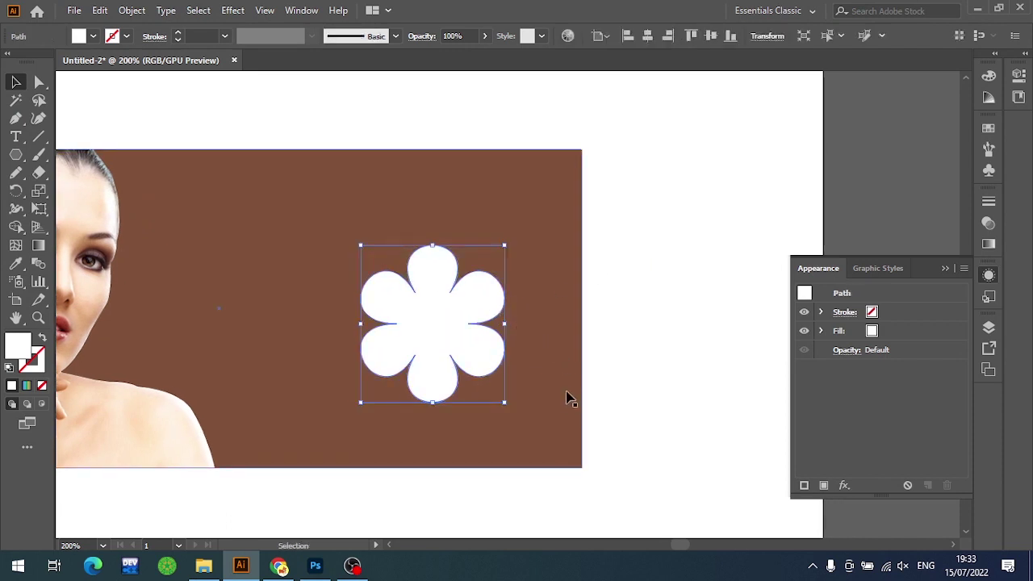
# Shrink the flower slightly and add a smaller copy above right at 50% opacity
pyautogui.moveTo(505, 403); pyautogui.dragTo(484, 380)
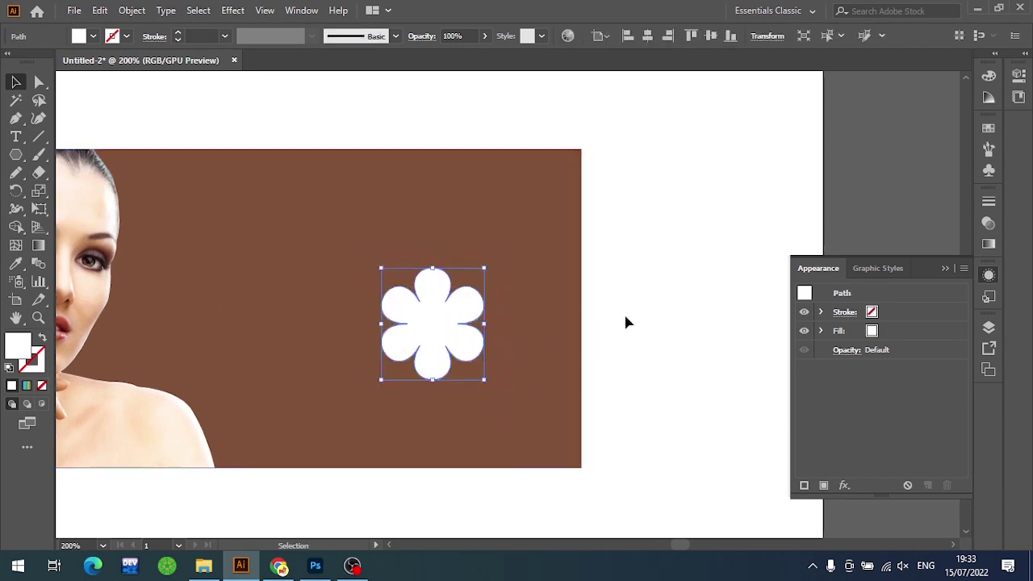
pyautogui.click(642, 298)
pyautogui.moveTo(654, 274); pyautogui.dragTo(720, 277)
pyautogui.moveTo(543, 330)
pyautogui.mouseDown()
pyautogui.moveTo(455, 307)
pyautogui.moveTo(529, 266)
pyautogui.mouseUp()
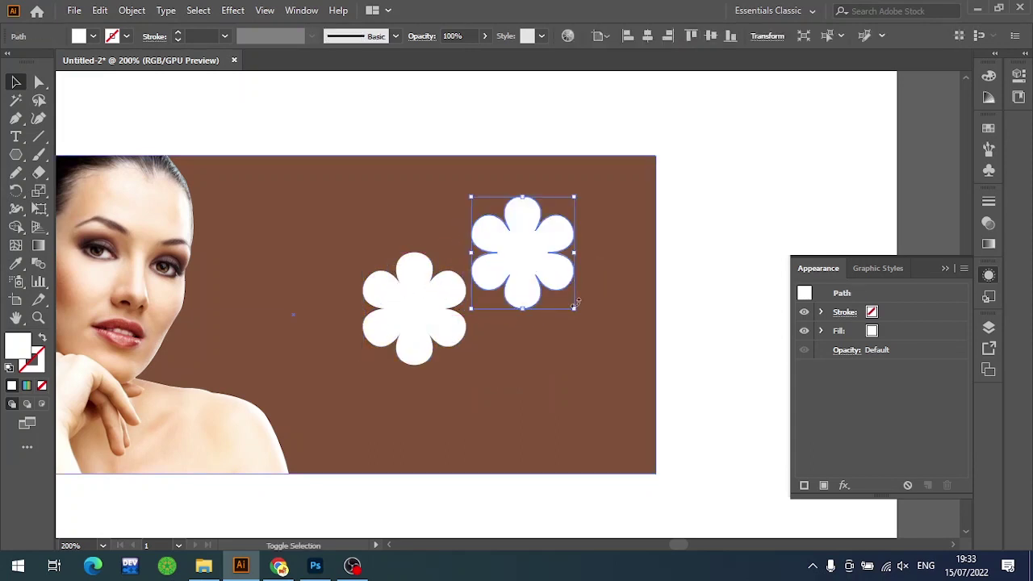
pyautogui.moveTo(576, 310); pyautogui.dragTo(553, 284)
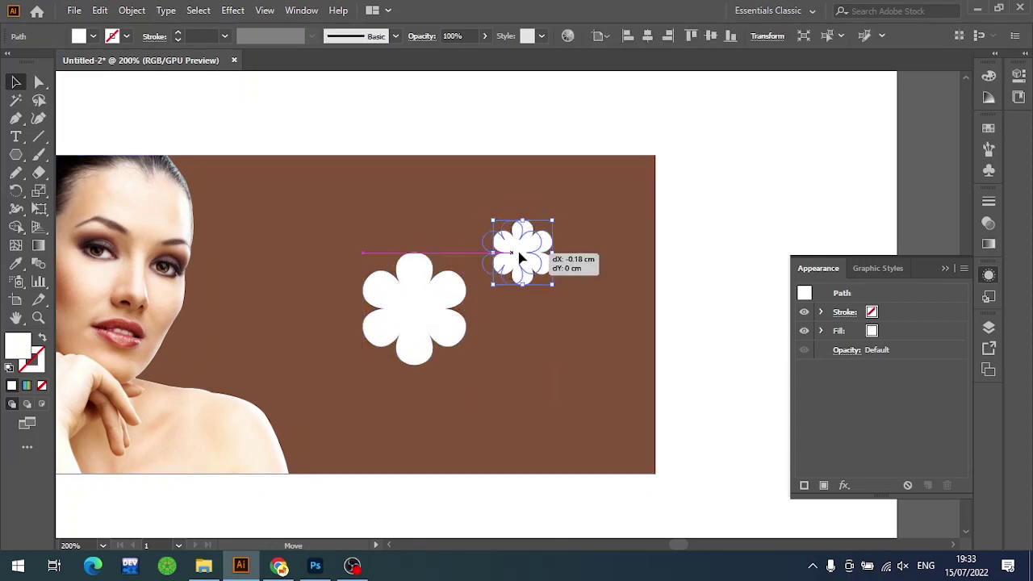
pyautogui.moveTo(524, 252); pyautogui.dragTo(513, 252)
pyautogui.write('50')
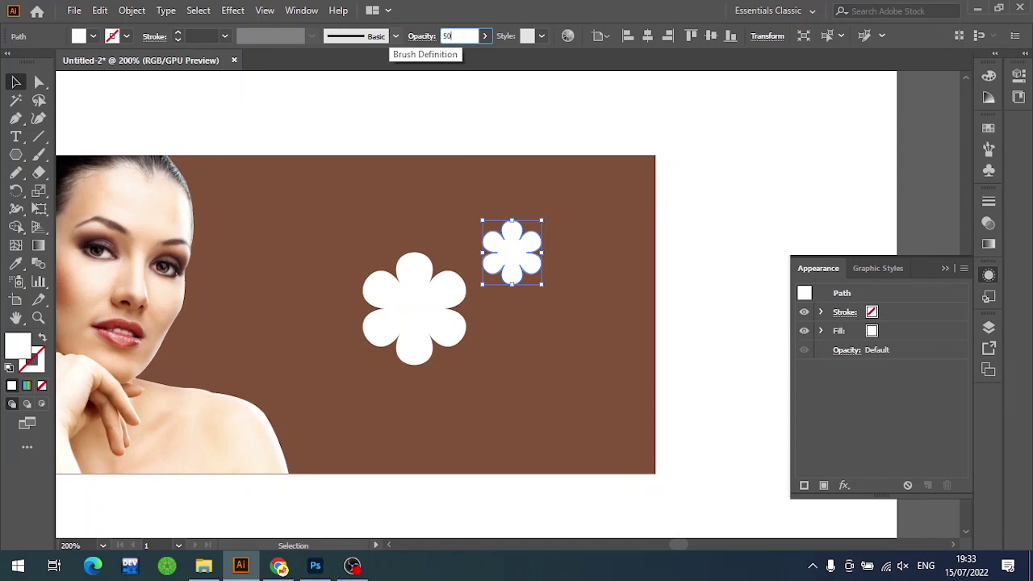
pyautogui.press('Return')
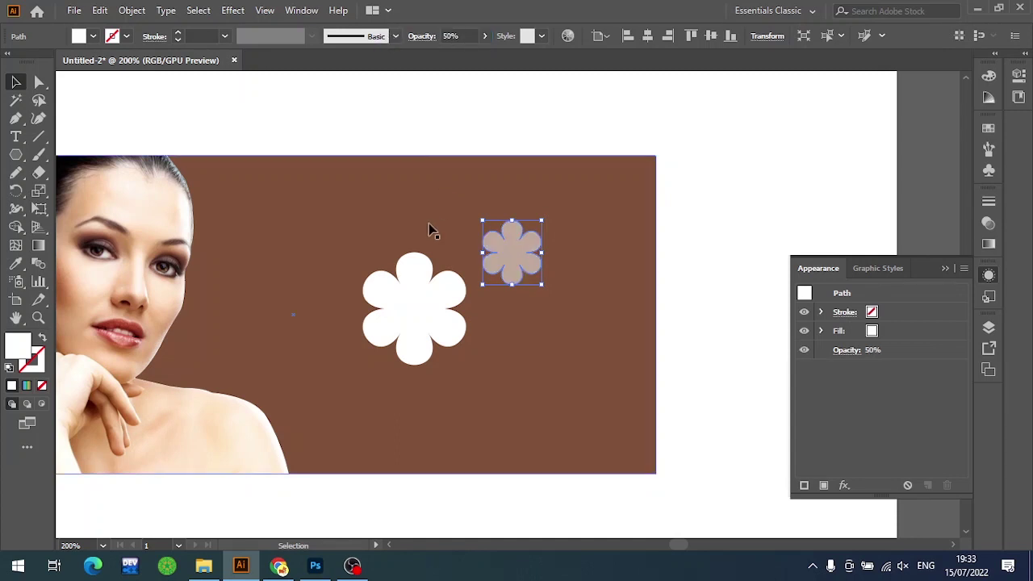
# Add a tiny flower copy at 20% opacity beside the large flower
pyautogui.click(431, 334)
pyautogui.keyDown('alt'); pyautogui.moveTo(431, 334); pyautogui.dragTo(551, 395); pyautogui.keyUp('alt')
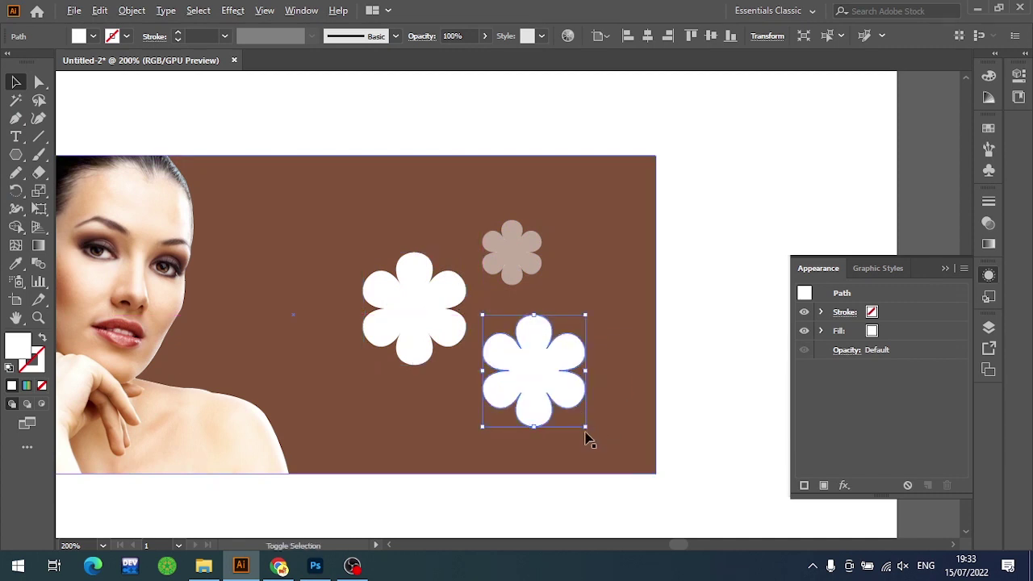
pyautogui.keyDown('alt'); pyautogui.keyDown('shift'); pyautogui.moveTo(586, 427); pyautogui.dragTo(549, 396); pyautogui.keyUp('shift'); pyautogui.keyUp('alt')
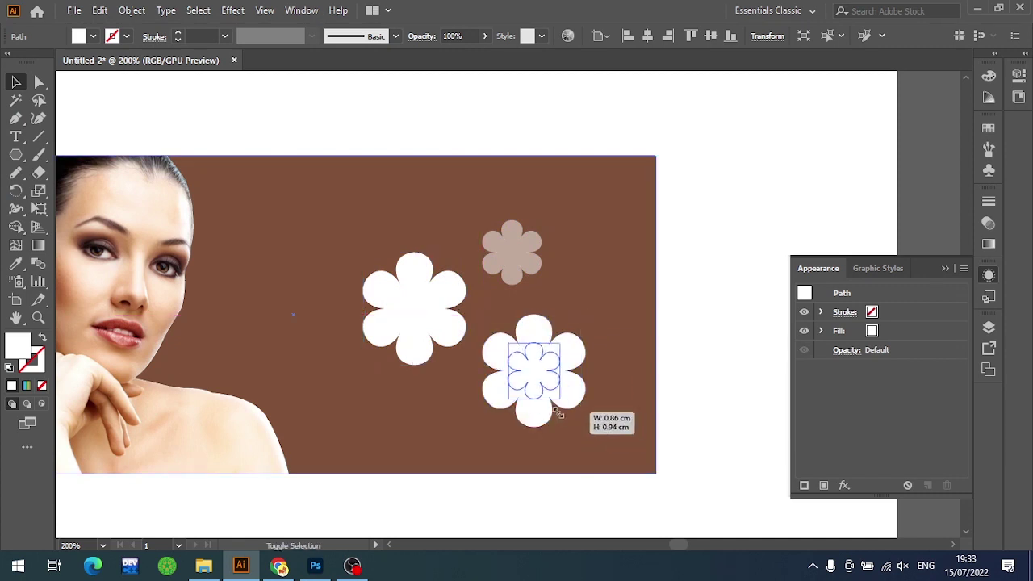
pyautogui.click(451, 35)
pyautogui.write('20')
pyautogui.press('Return')
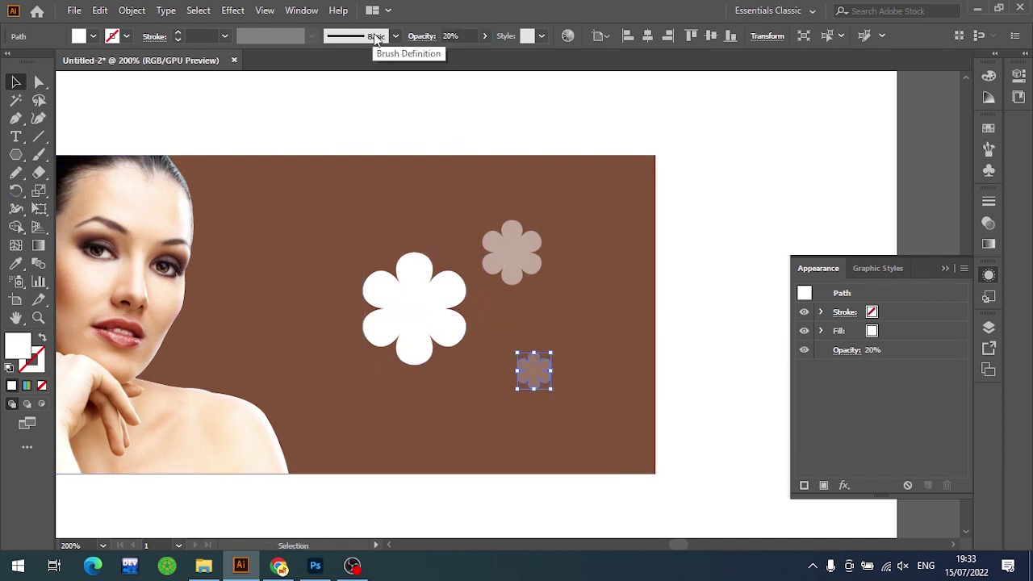
pyautogui.moveTo(536, 382); pyautogui.dragTo(494, 355)
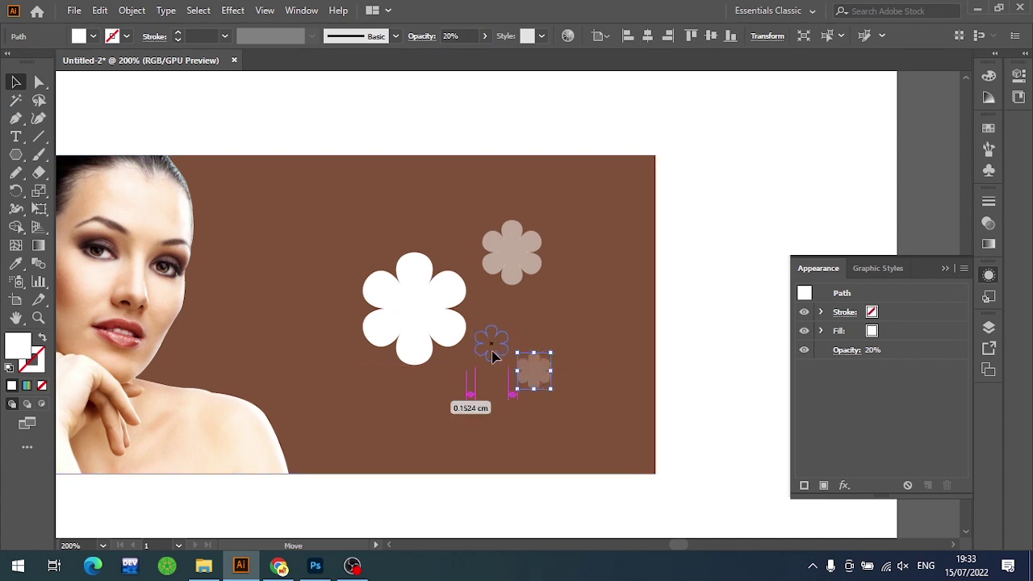
# Set the large flower to 80% opacity and group all three flowers
pyautogui.click(760, 193)
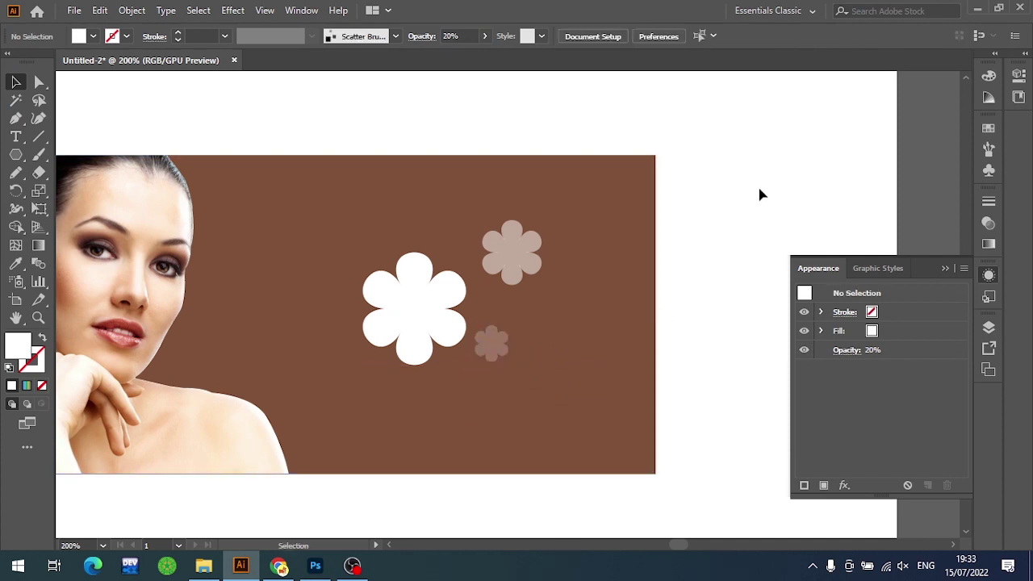
pyautogui.click(392, 308)
pyautogui.click(463, 36)
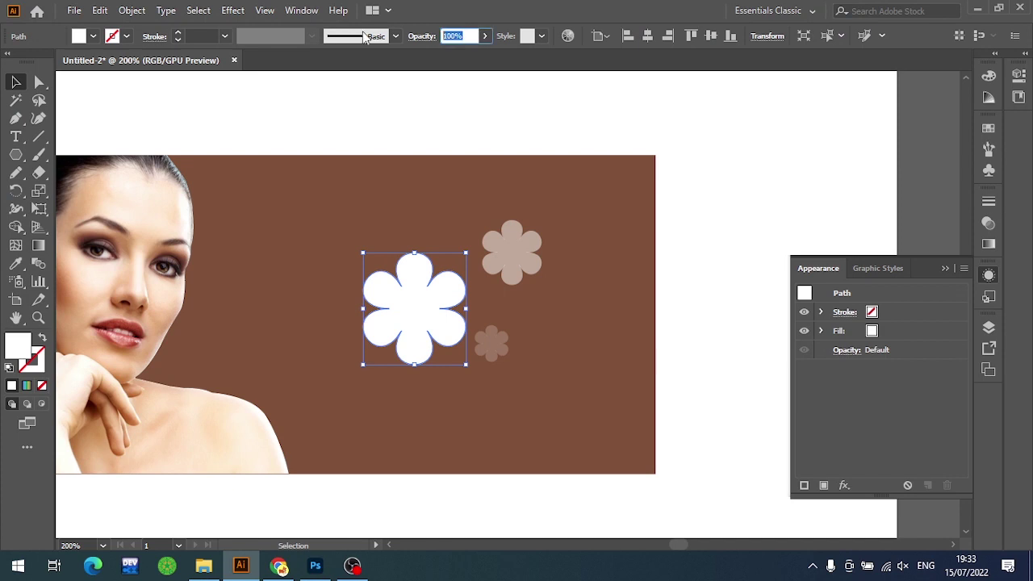
pyautogui.write('80')
pyautogui.press('Return')
pyautogui.click(761, 194)
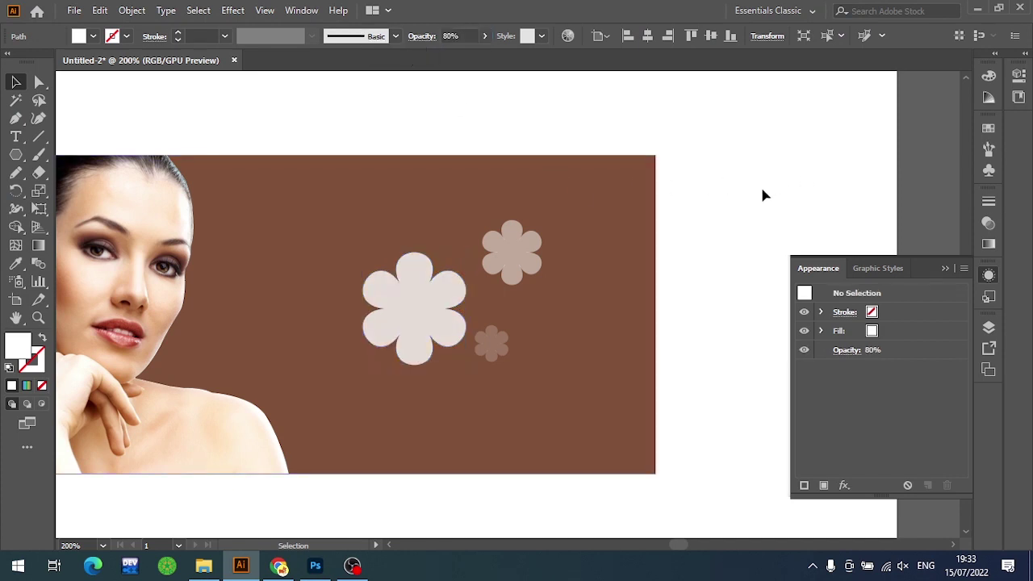
pyautogui.click(524, 270)
pyautogui.keyDown('shift'); pyautogui.click(492, 348); pyautogui.keyUp('shift')
pyautogui.keyDown('shift'); pyautogui.click(436, 343); pyautogui.keyUp('shift')
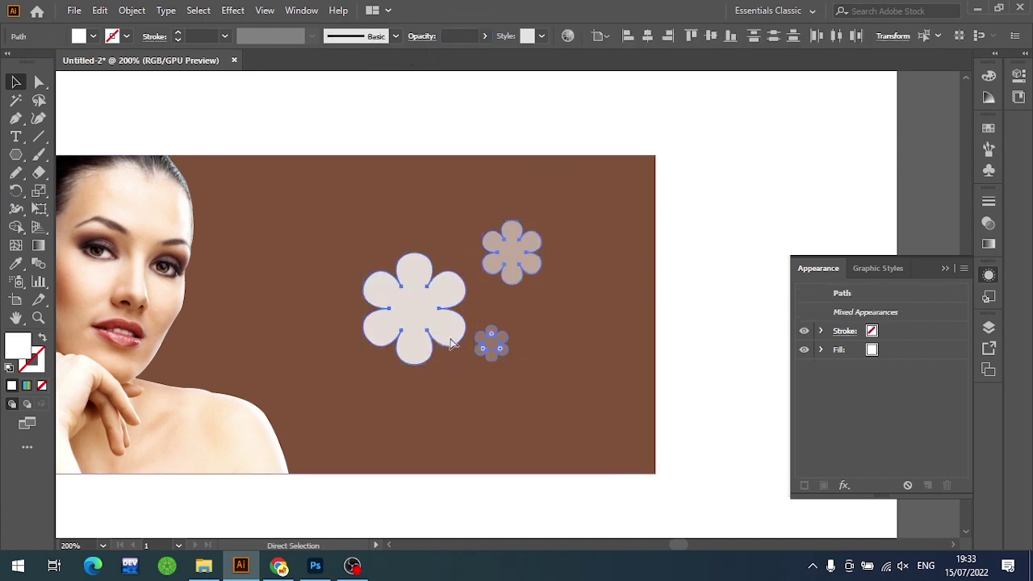
pyautogui.hotkey('ctrl', 'g')
pyautogui.hotkey('ctrl', '1')
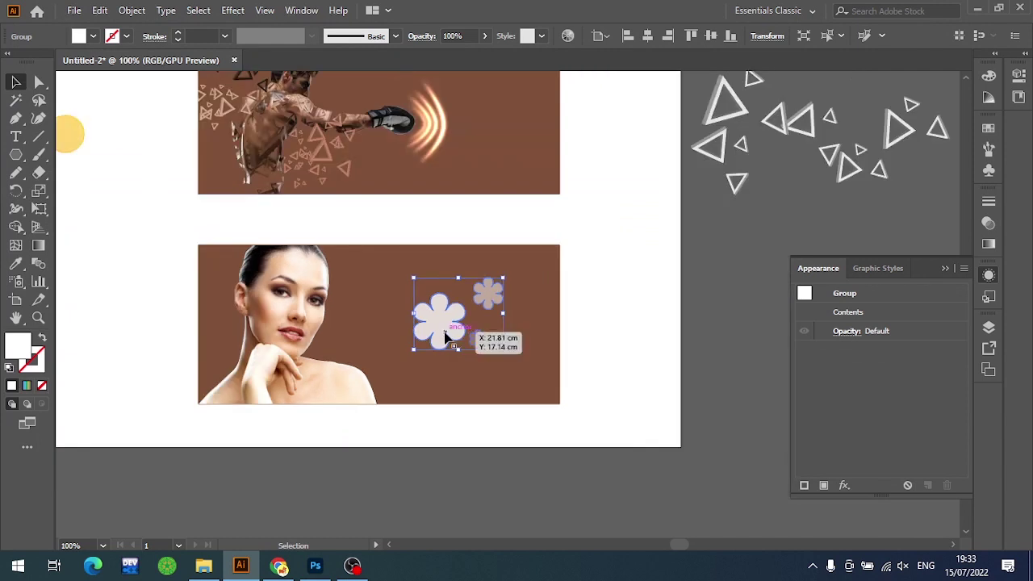
# Drag the flower group onto the pasteboard and save it as a new scatter brush with default options
pyautogui.moveTo(446, 334); pyautogui.dragTo(735, 276)
pyautogui.hscroll(5, 726, 291)
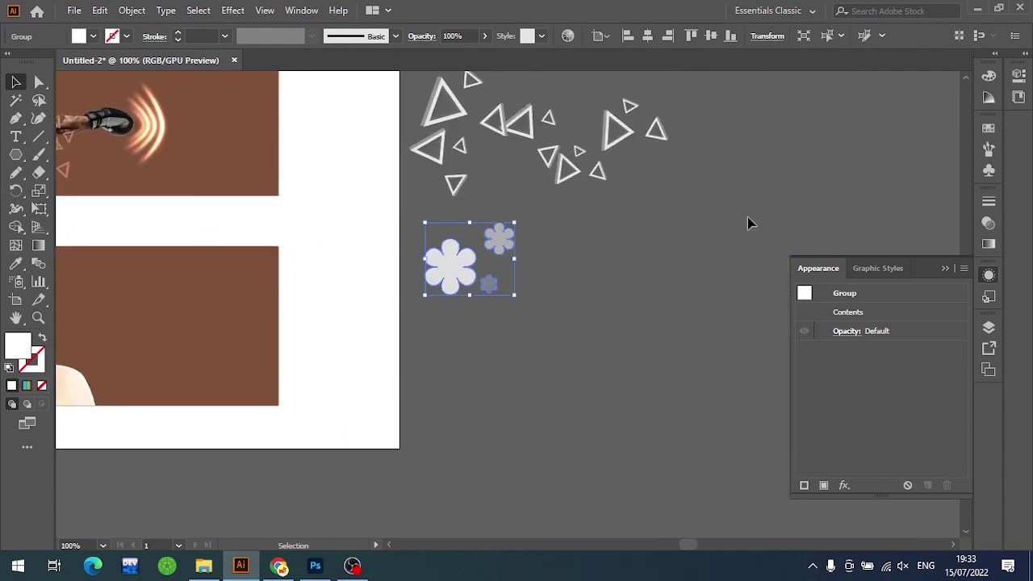
pyautogui.click(988, 149)
pyautogui.click(927, 343)
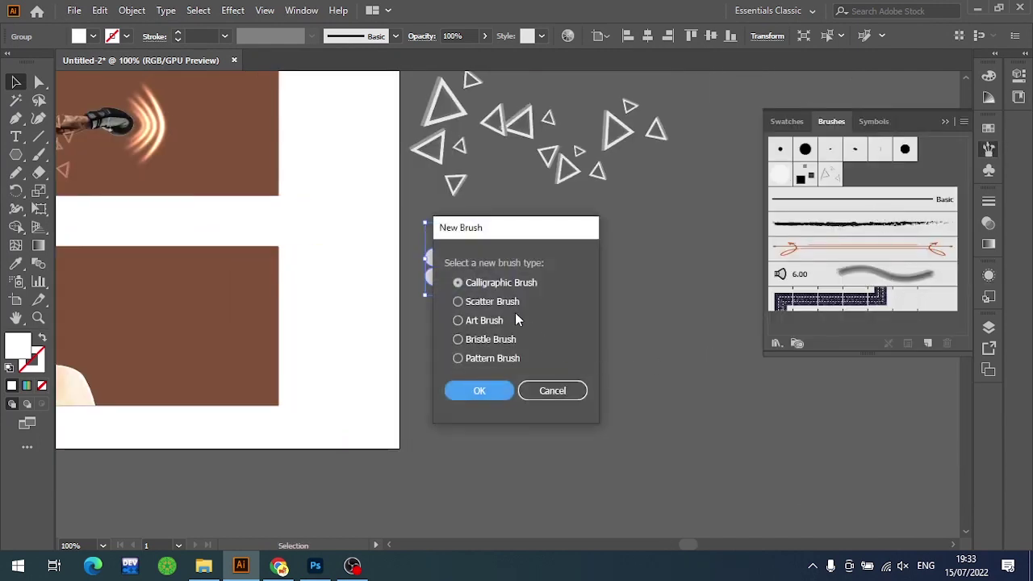
pyautogui.click(488, 301)
pyautogui.click(478, 391)
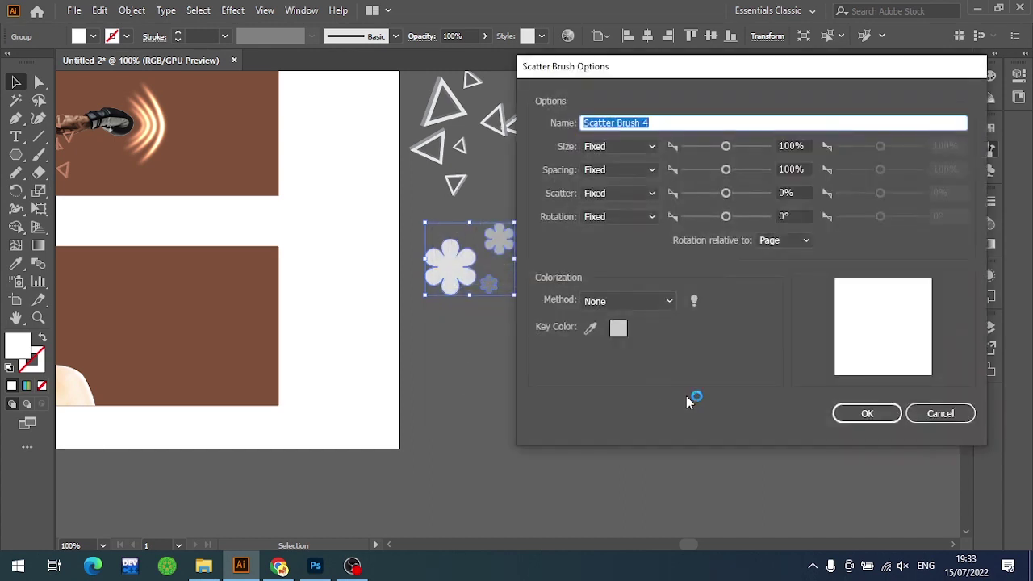
pyautogui.click(866, 413)
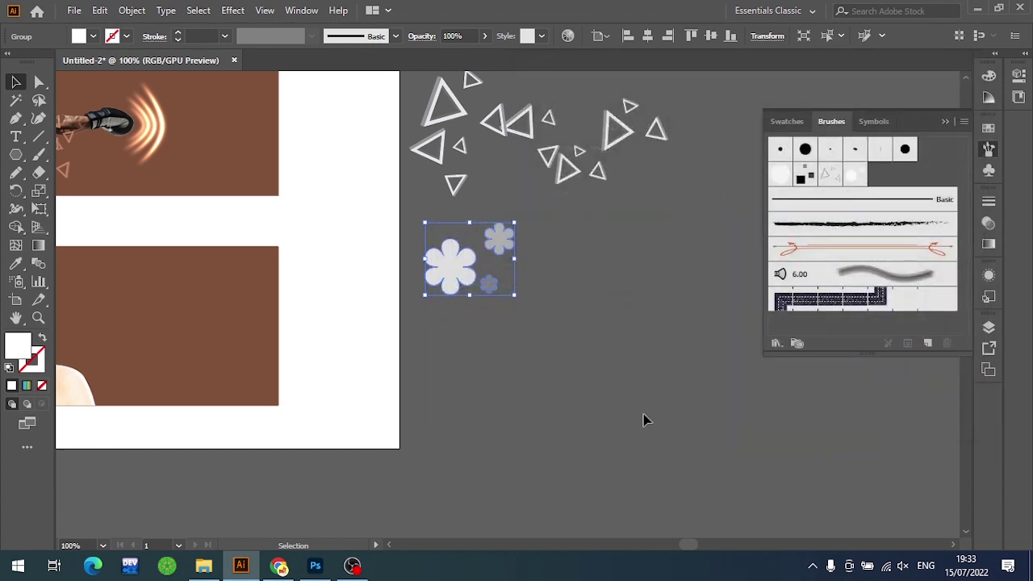
pyautogui.click(618, 400)
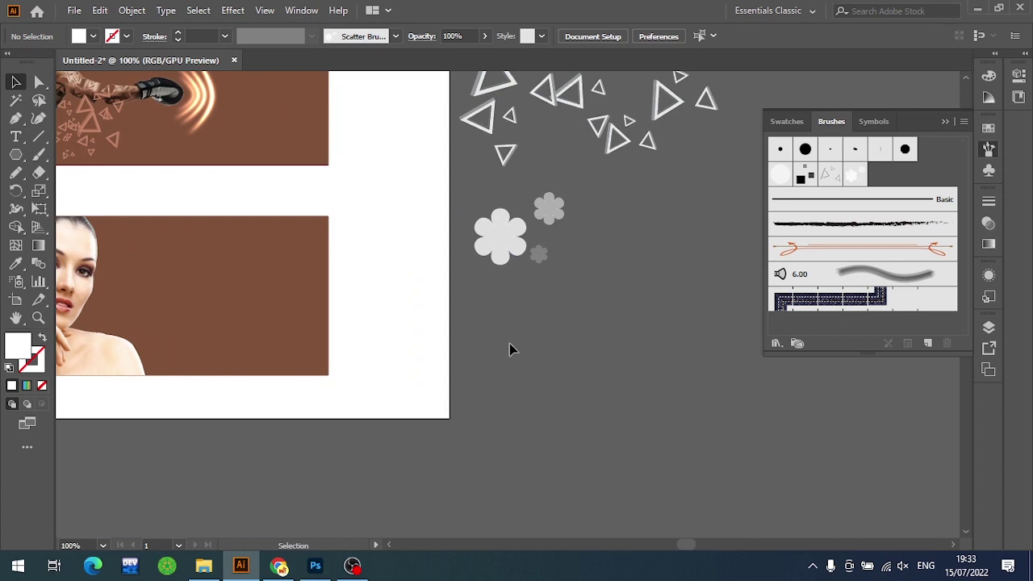
# Draw a curved Pen path, make it a stroke, and apply the flower Scatter Brush 4
pyautogui.press('p')
pyautogui.moveTo(658, 326); pyautogui.dragTo(705, 368)
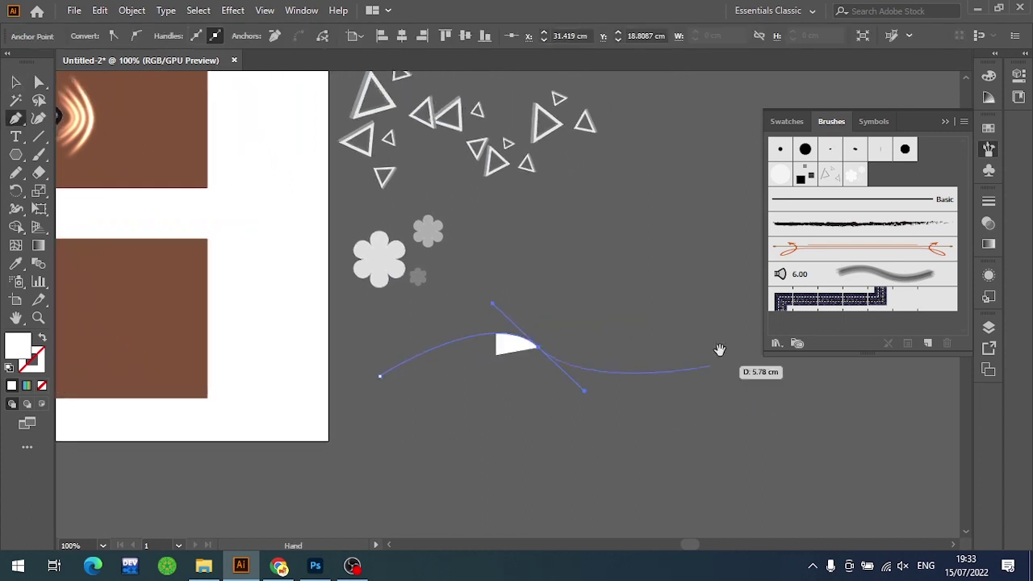
pyautogui.moveTo(728, 329); pyautogui.dragTo(683, 385)
pyautogui.hotkey('shift', 'x')
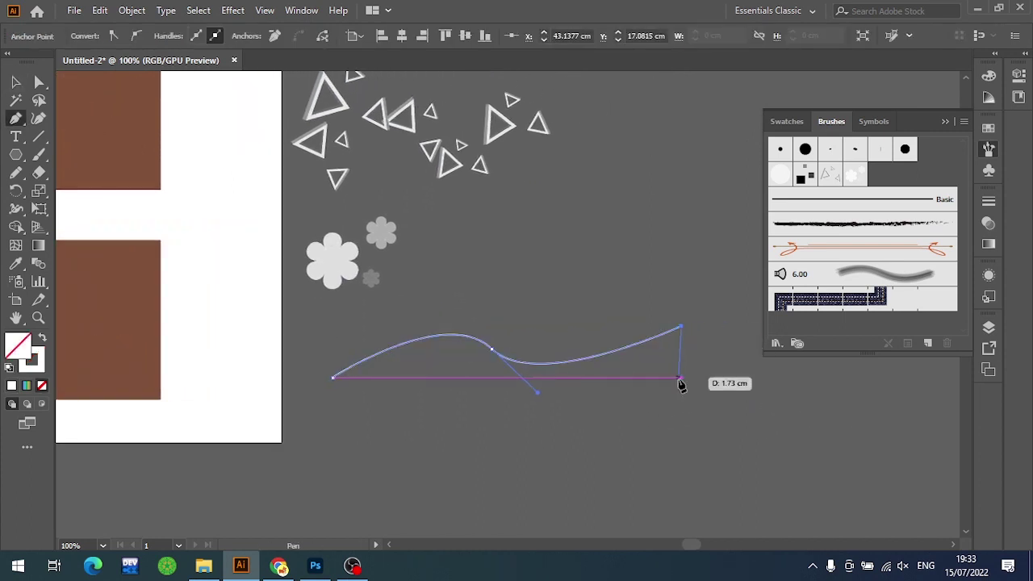
pyautogui.press('v')
pyautogui.click(854, 175)
pyautogui.click(680, 447)
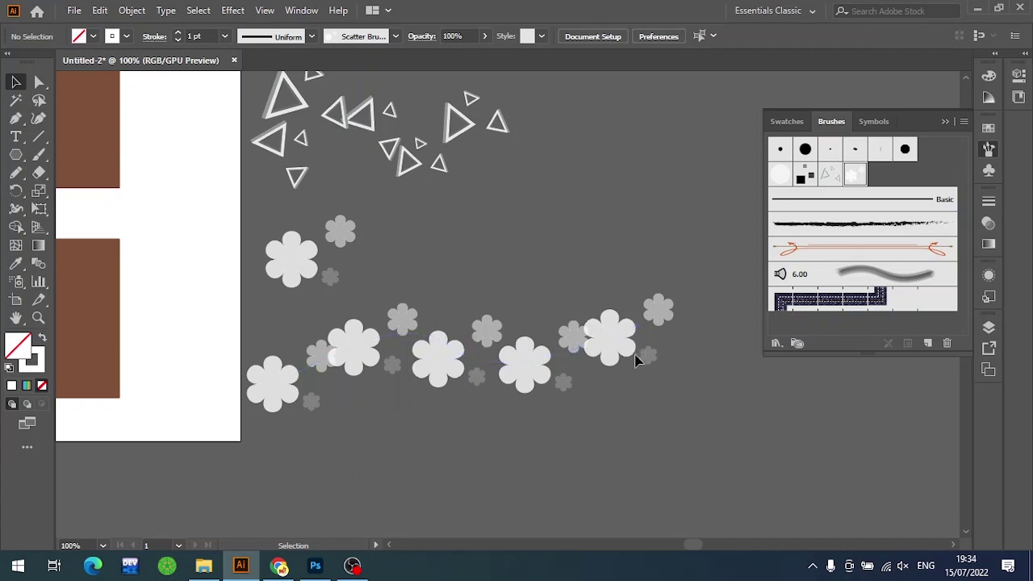
# Set the flower scatter brush's Size, Spacing and Scatter variation to Random
pyautogui.click(525, 377)
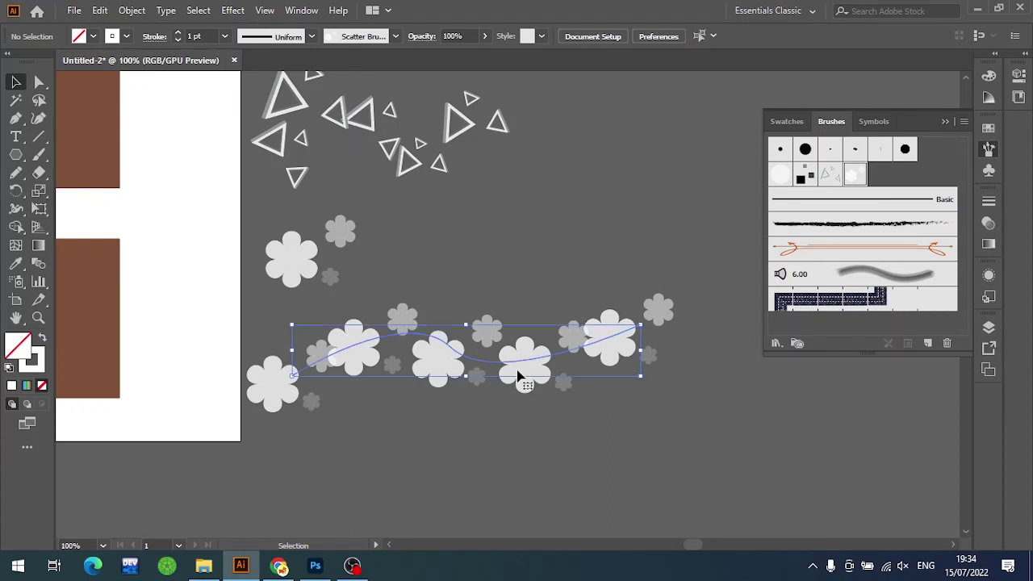
pyautogui.doubleClick(858, 178)
pyautogui.click(620, 146)
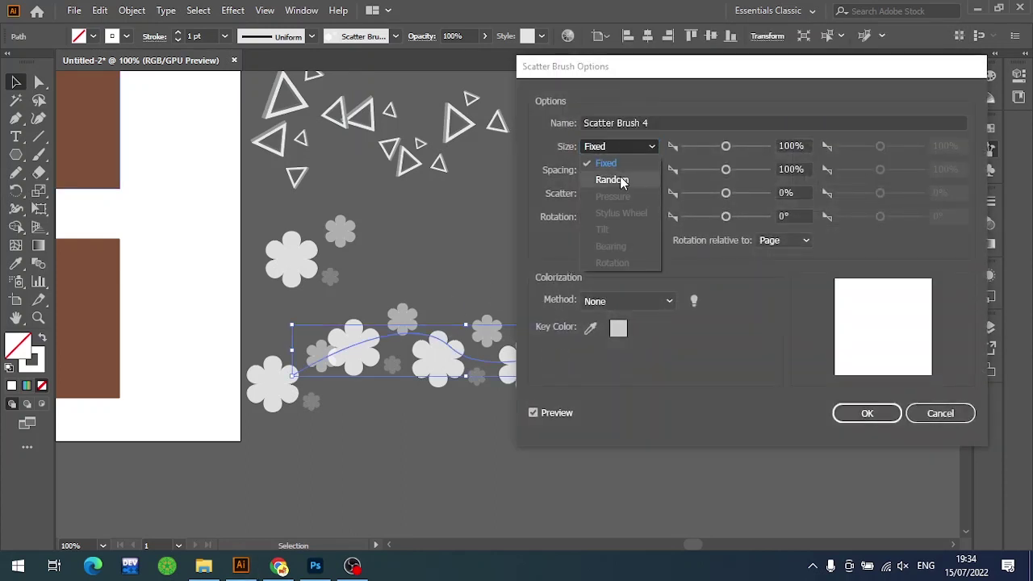
pyautogui.click(618, 180)
pyautogui.click(620, 170)
pyautogui.click(619, 205)
pyautogui.click(619, 194)
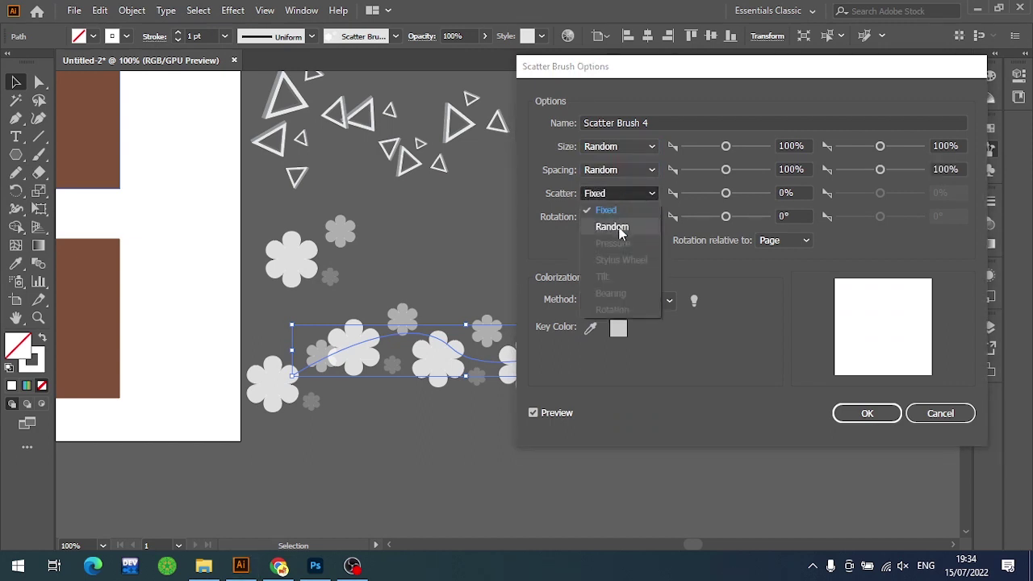
pyautogui.click(618, 225)
# Use ranges of size 75–117%, spacing 88–167% and scatter −74 to 74%, applied to existing strokes
pyautogui.moveTo(727, 149); pyautogui.dragTo(726, 152)
pyautogui.moveTo(878, 147); pyautogui.dragTo(868, 154)
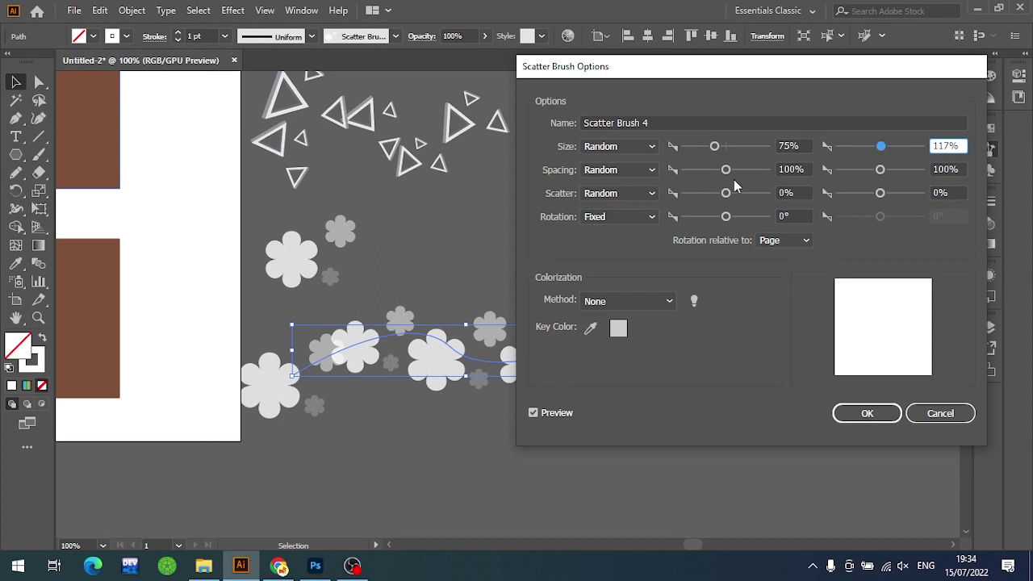
pyautogui.moveTo(727, 174); pyautogui.dragTo(725, 174)
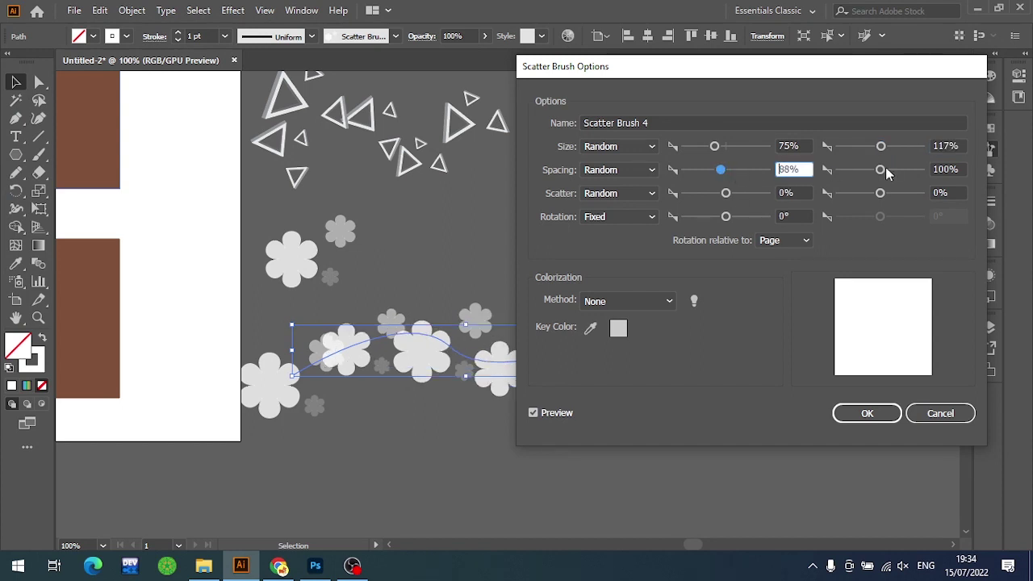
pyautogui.moveTo(879, 169); pyautogui.dragTo(883, 170)
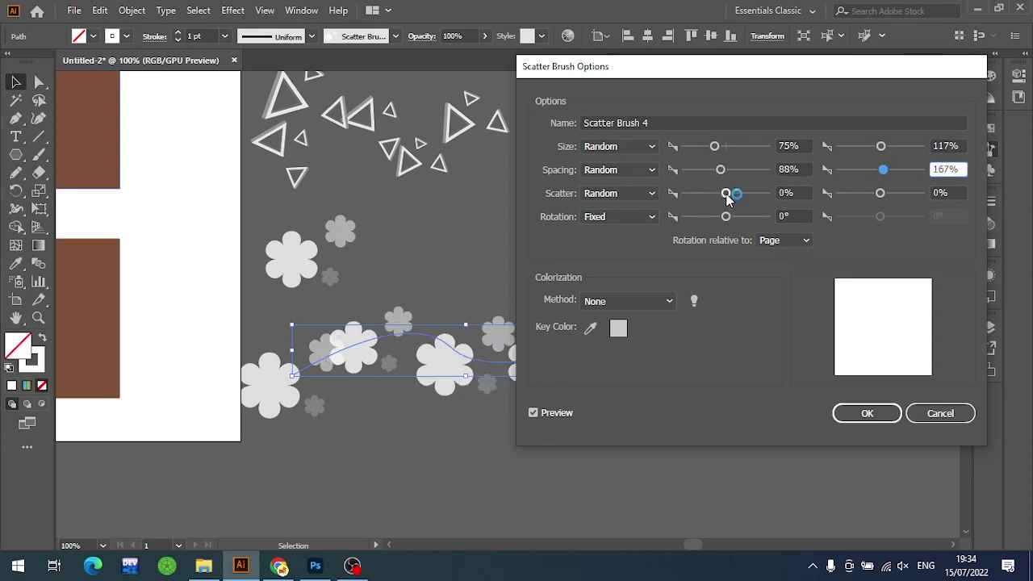
pyautogui.moveTo(725, 193); pyautogui.dragTo(722, 194)
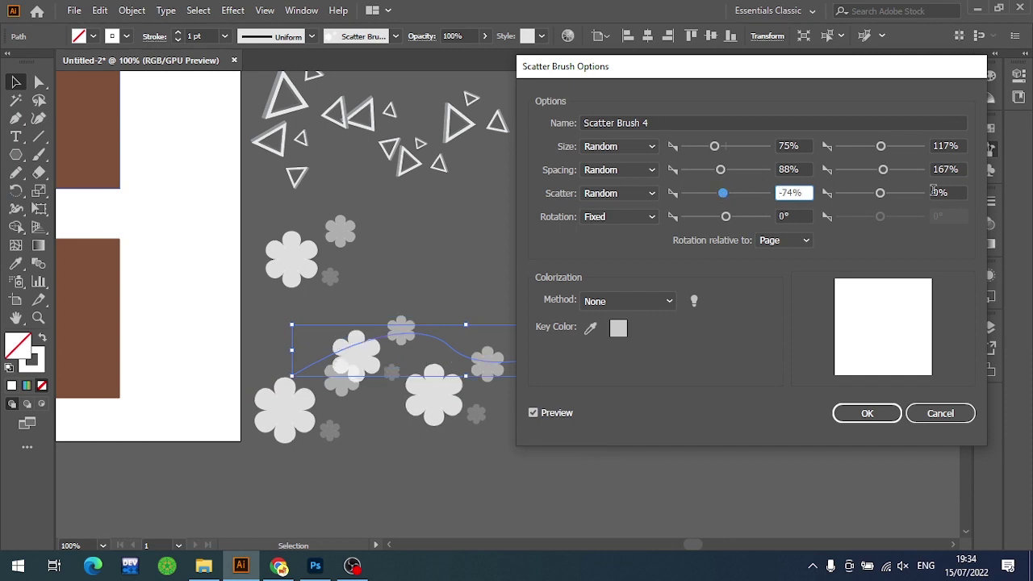
pyautogui.moveTo(879, 193); pyautogui.dragTo(883, 193)
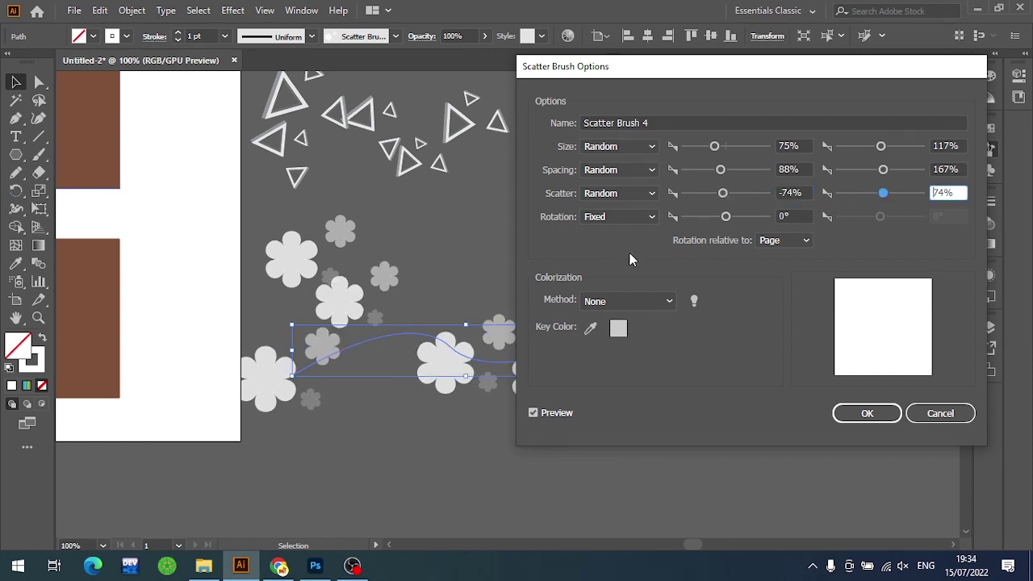
pyautogui.click(863, 412)
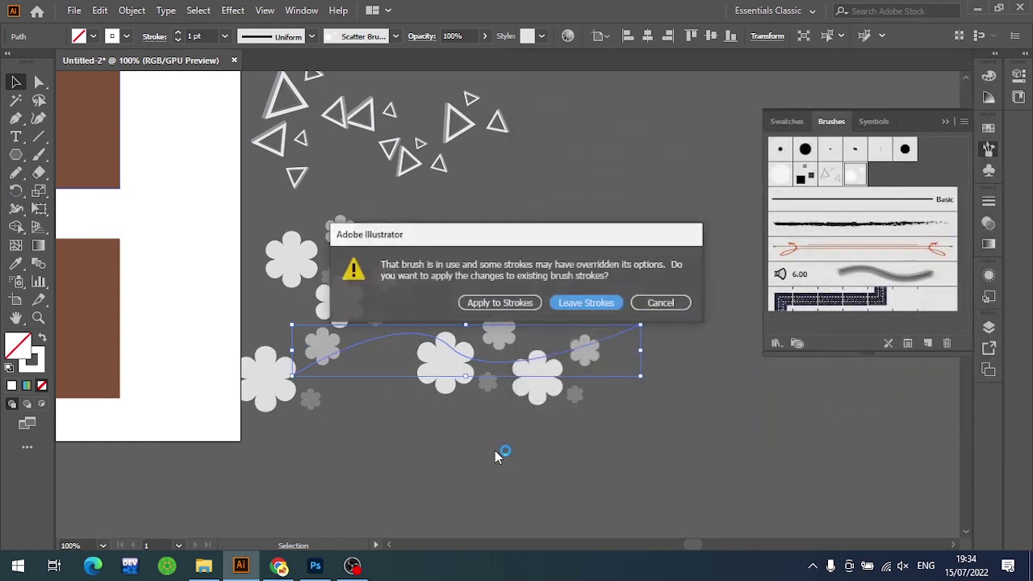
pyautogui.click(500, 304)
pyautogui.moveTo(461, 414); pyautogui.dragTo(683, 429)
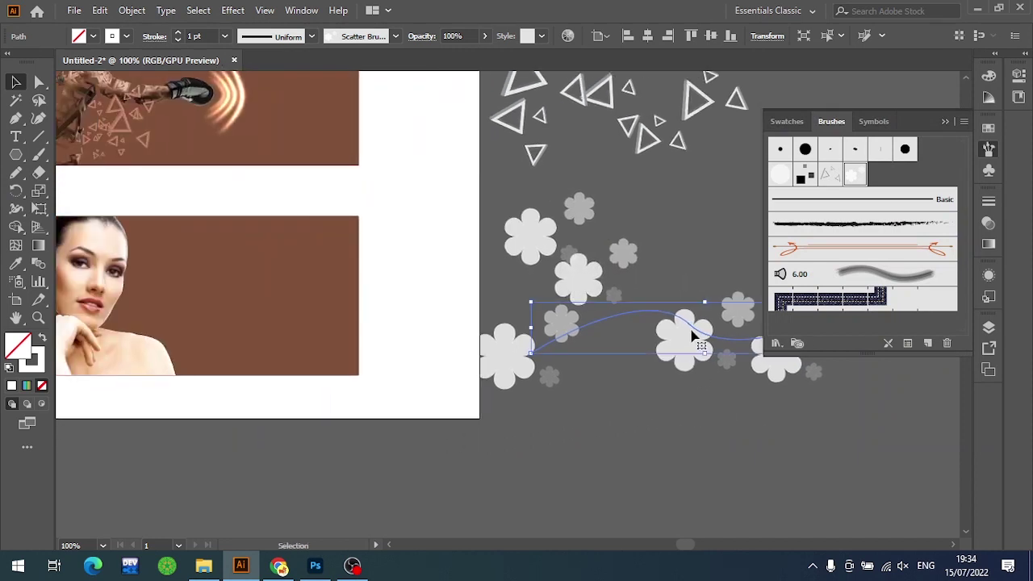
# Delete the flower test path and add an editable opacity mask to the lower banner's portrait
pyautogui.press('Delete')
pyautogui.hscroll(-3, 576, 358)
pyautogui.click(284, 302)
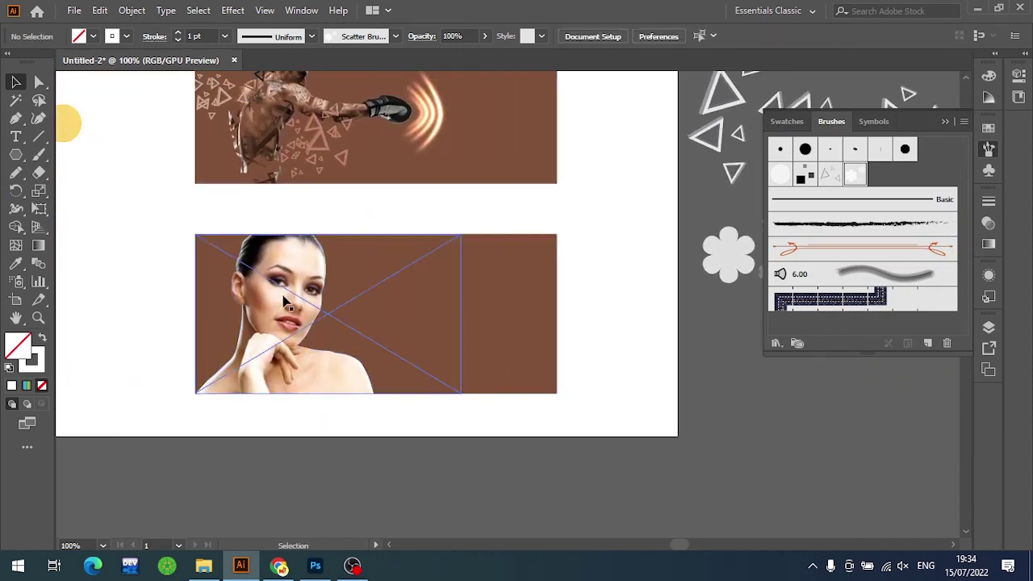
pyautogui.click(284, 301)
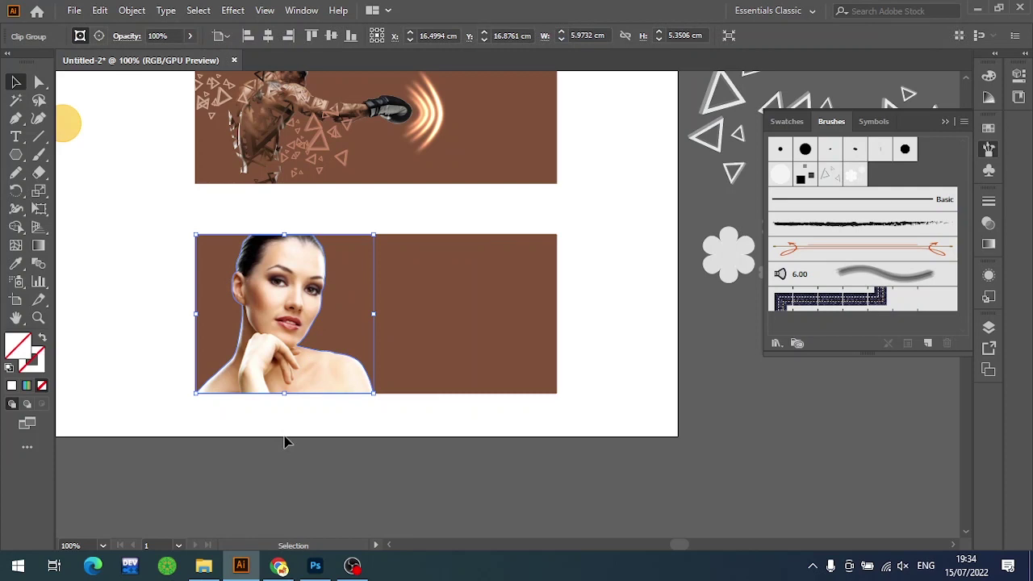
pyautogui.click(989, 223)
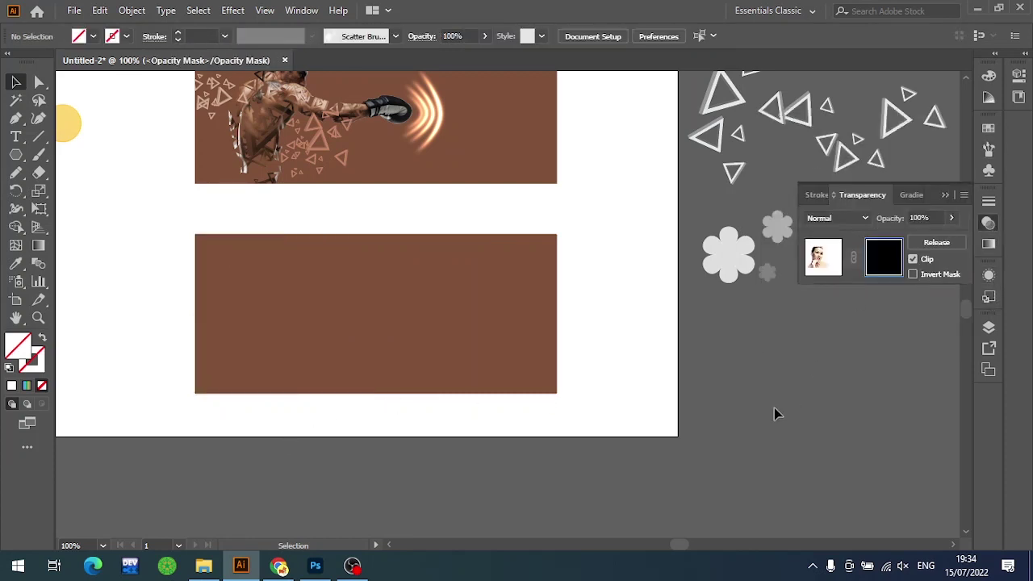
# Paint the first flower Paintbrush strokes into the mask, revealing the portrait's eye
pyautogui.press('b')
pyautogui.moveTo(288, 346); pyautogui.dragTo(295, 359)
pyautogui.scroll(2, 327, 414)
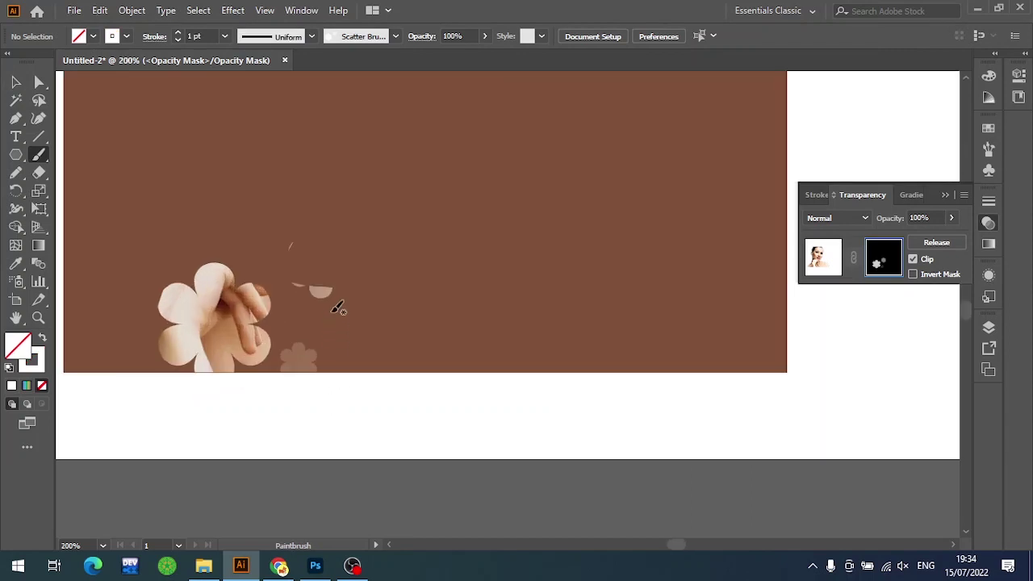
pyautogui.moveTo(338, 307); pyautogui.dragTo(395, 293)
pyautogui.scroll(3, 395, 293)
pyautogui.moveTo(333, 318); pyautogui.dragTo(476, 338)
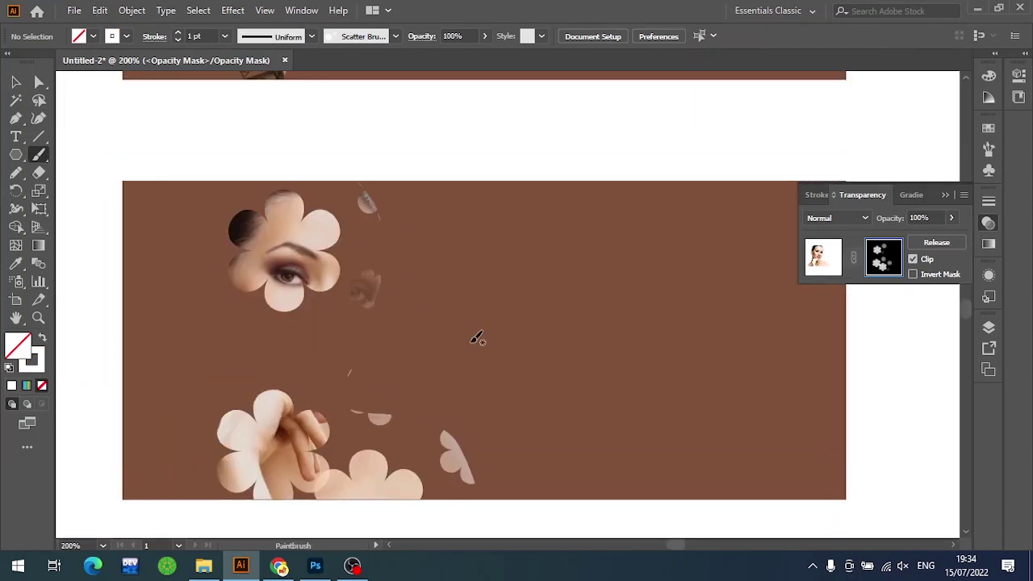
# At 0.5 pt stroke weight, paint flowers over face, cheek, hand and hair, undoing the last three
pyautogui.click(224, 37)
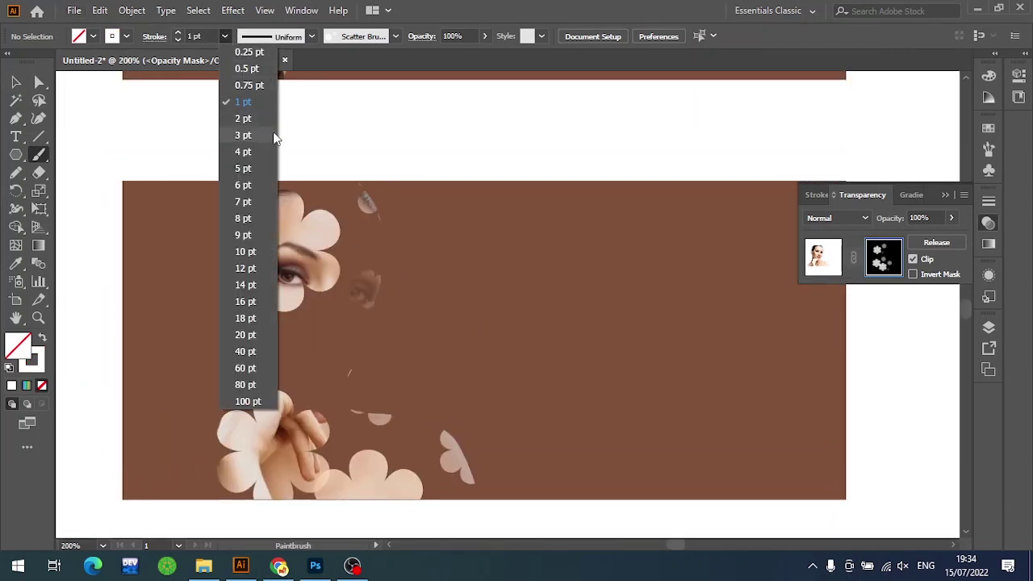
pyautogui.click(259, 70)
pyautogui.moveTo(339, 319)
pyautogui.mouseDown()
pyautogui.moveTo(345, 371)
pyautogui.moveTo(379, 452)
pyautogui.mouseUp()
pyautogui.moveTo(249, 359)
pyautogui.mouseDown()
pyautogui.moveTo(261, 320)
pyautogui.moveTo(367, 211)
pyautogui.moveTo(403, 232)
pyautogui.mouseUp()
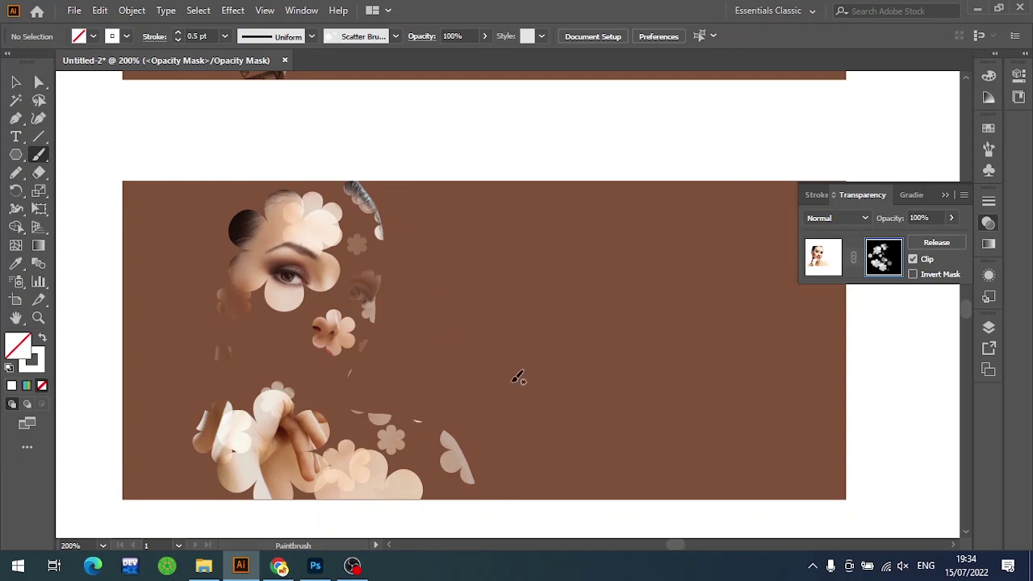
pyautogui.moveTo(459, 445)
pyautogui.mouseDown()
pyautogui.moveTo(346, 396)
pyautogui.moveTo(290, 339)
pyautogui.moveTo(318, 379)
pyautogui.moveTo(336, 364)
pyautogui.moveTo(244, 380)
pyautogui.moveTo(154, 491)
pyautogui.moveTo(205, 487)
pyautogui.moveTo(199, 476)
pyautogui.mouseUp()
pyautogui.moveTo(254, 208)
pyautogui.mouseDown()
pyautogui.moveTo(266, 177)
pyautogui.moveTo(234, 193)
pyautogui.mouseUp()
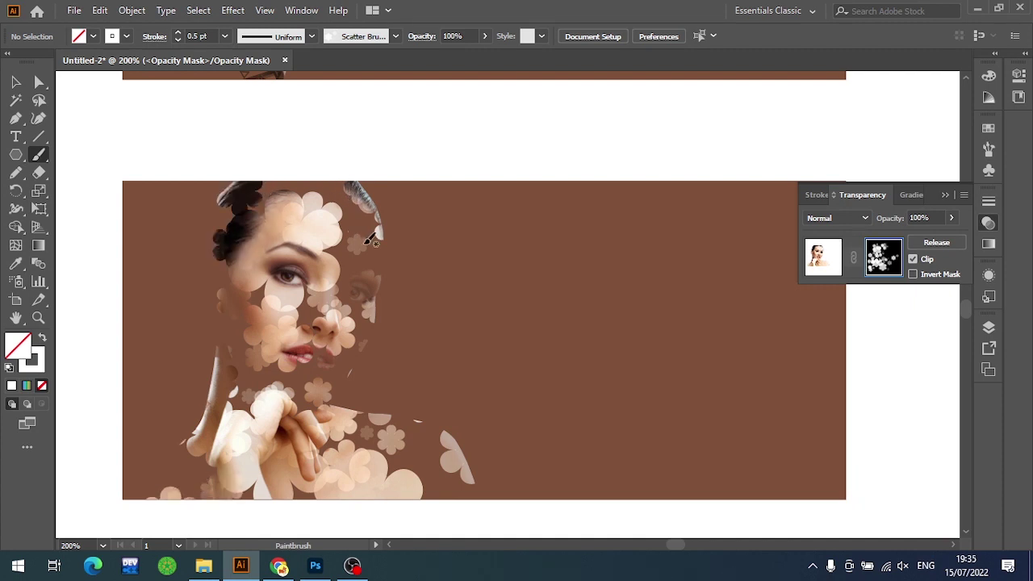
pyautogui.moveTo(371, 239); pyautogui.dragTo(339, 270)
pyautogui.moveTo(334, 357)
pyautogui.mouseDown()
pyautogui.moveTo(279, 367)
pyautogui.moveTo(249, 332)
pyautogui.mouseUp()
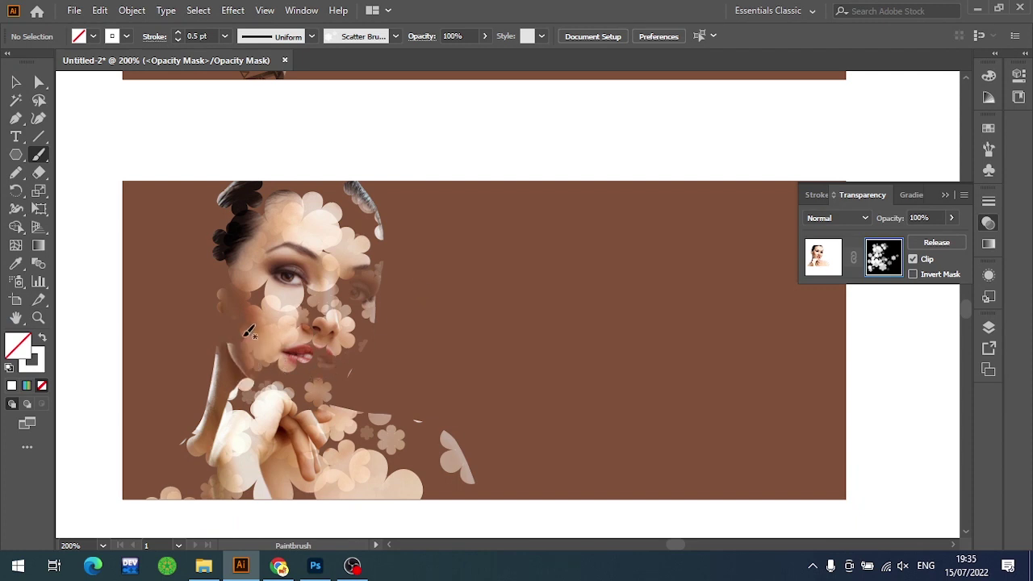
pyautogui.hotkey('ctrl', 'z')
pyautogui.hotkey('ctrl', 'z')
pyautogui.hotkey('ctrl', 'z')
pyautogui.hotkey('ctrl', 'z')
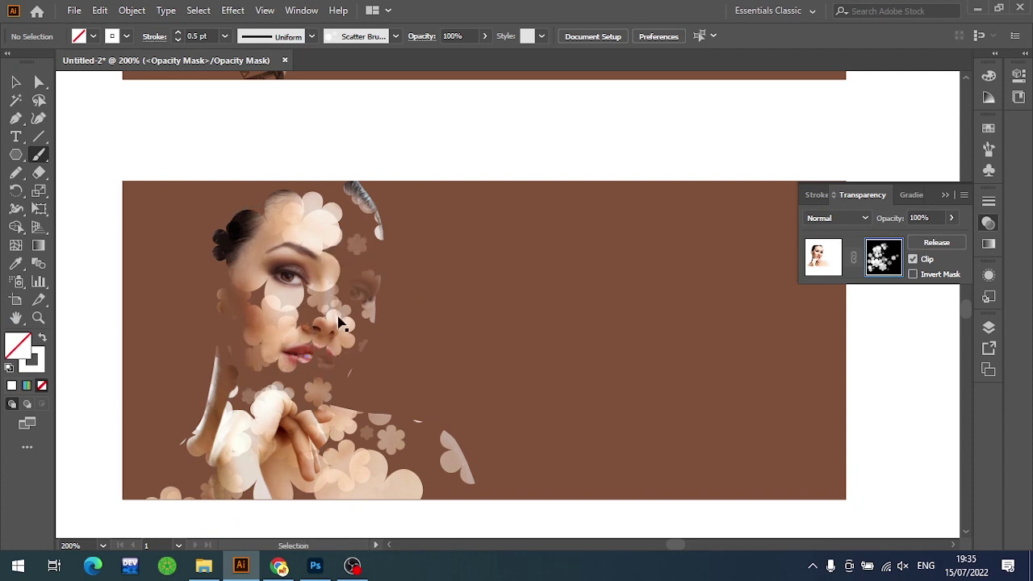
pyautogui.hotkey('ctrl', 'z')
pyautogui.hotkey('ctrl', 'z')
pyautogui.hotkey('ctrl', 'z')
pyautogui.hotkey('ctrl', 'z')
pyautogui.hotkey('ctrl', 'z')
pyautogui.hotkey('ctrl', 'z')
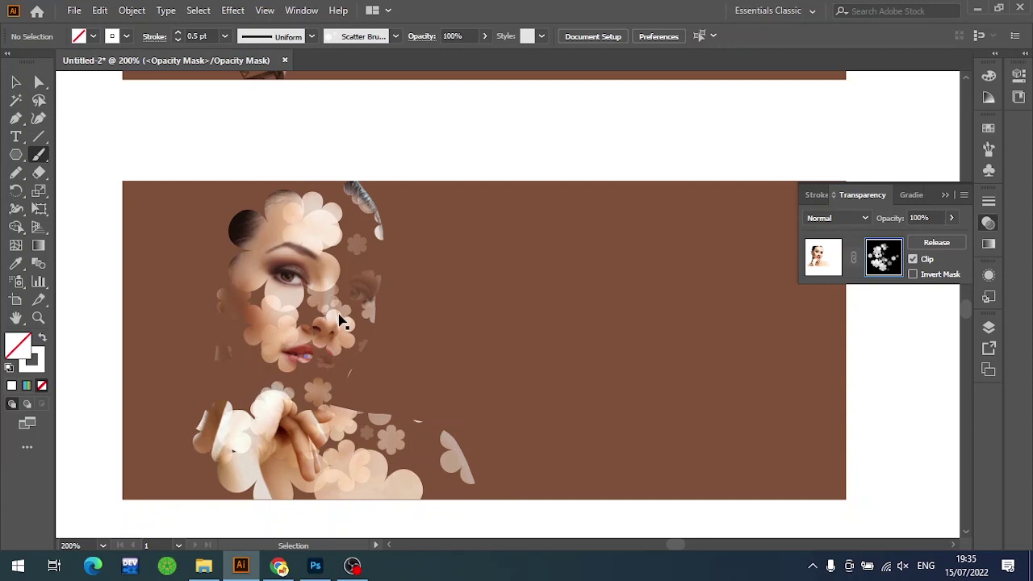
pyautogui.hotkey('ctrl', 'z')
# Move two flower strokes, one near the hair and one near the hand toward bottom-left
pyautogui.press('v')
pyautogui.moveTo(331, 258)
pyautogui.mouseDown()
pyautogui.moveTo(294, 234)
pyautogui.moveTo(241, 225)
pyautogui.moveTo(279, 194)
pyautogui.mouseUp()
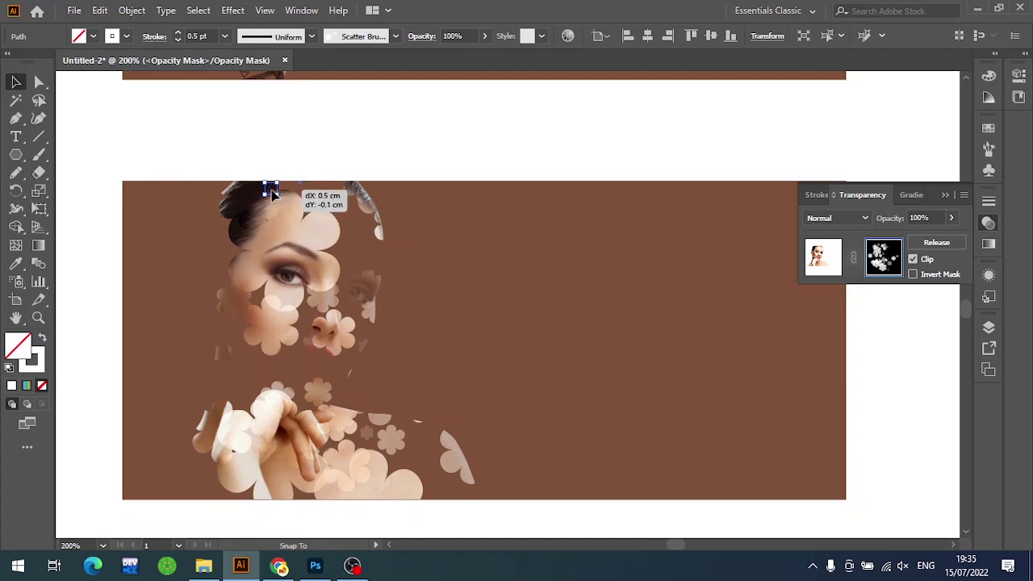
pyautogui.moveTo(327, 442)
pyautogui.mouseDown()
pyautogui.moveTo(241, 476)
pyautogui.moveTo(248, 393)
pyautogui.moveTo(260, 432)
pyautogui.mouseUp()
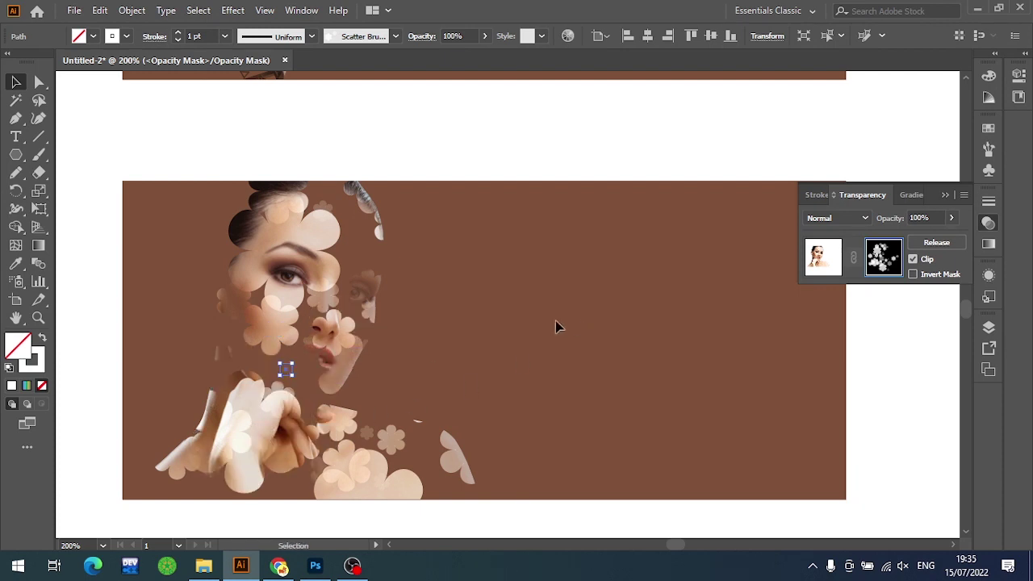
pyautogui.click(511, 159)
pyautogui.scroll(-1, 511, 159)
pyautogui.moveTo(511, 159); pyautogui.dragTo(452, 175)
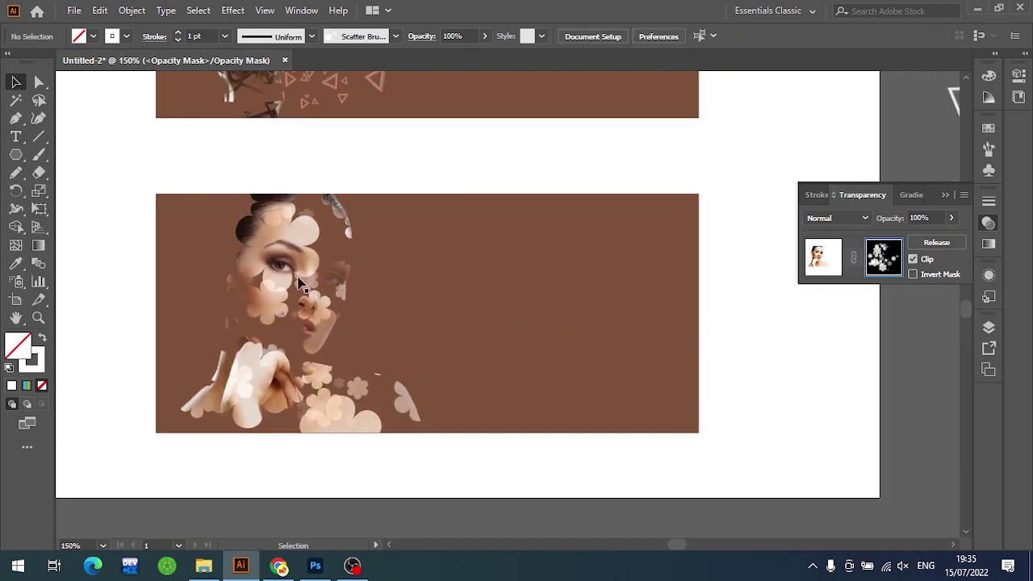
# Exit opacity-mask editing and deselect to view the finished lower banner artwork
pyautogui.click(822, 256)
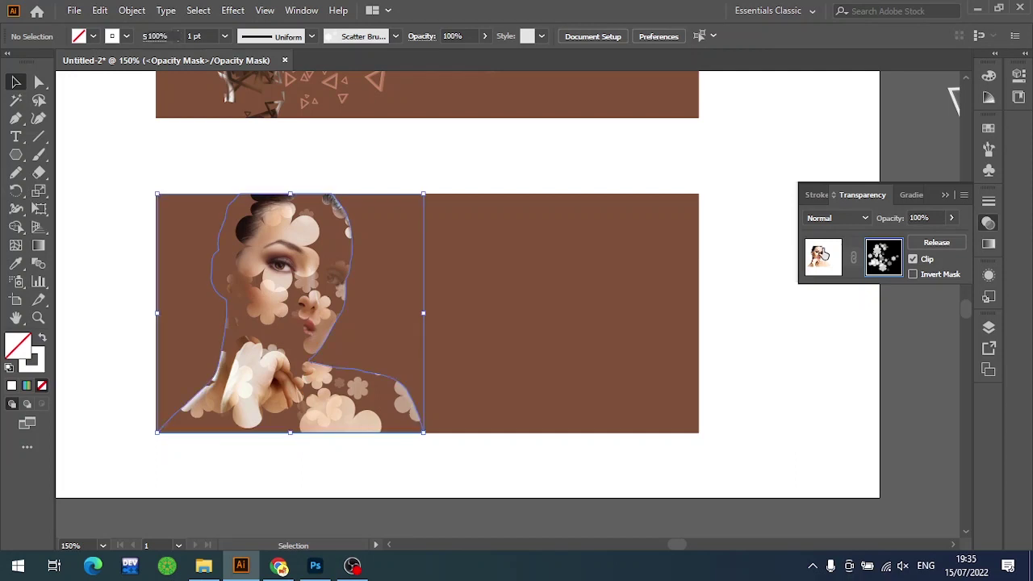
pyautogui.click(767, 369)
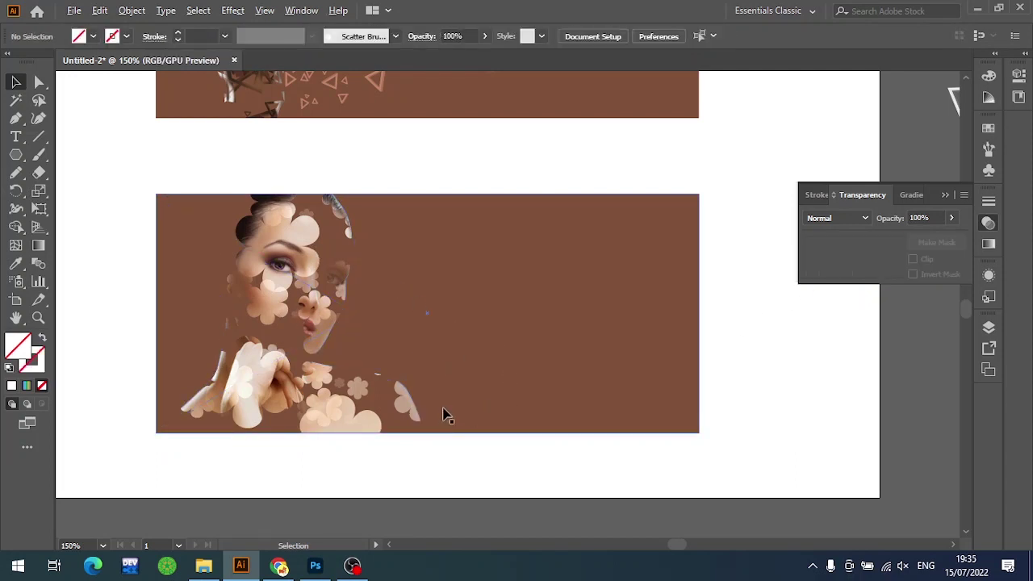
pyautogui.scroll(1, 444, 415)
pyautogui.scroll(1, 274, 226)
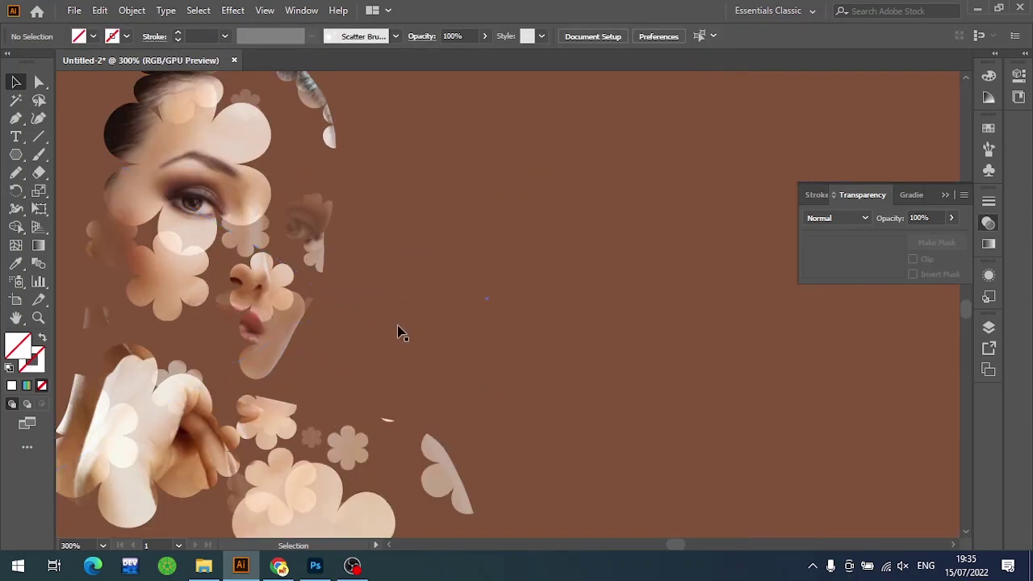
pyautogui.scroll(-1, 274, 205)
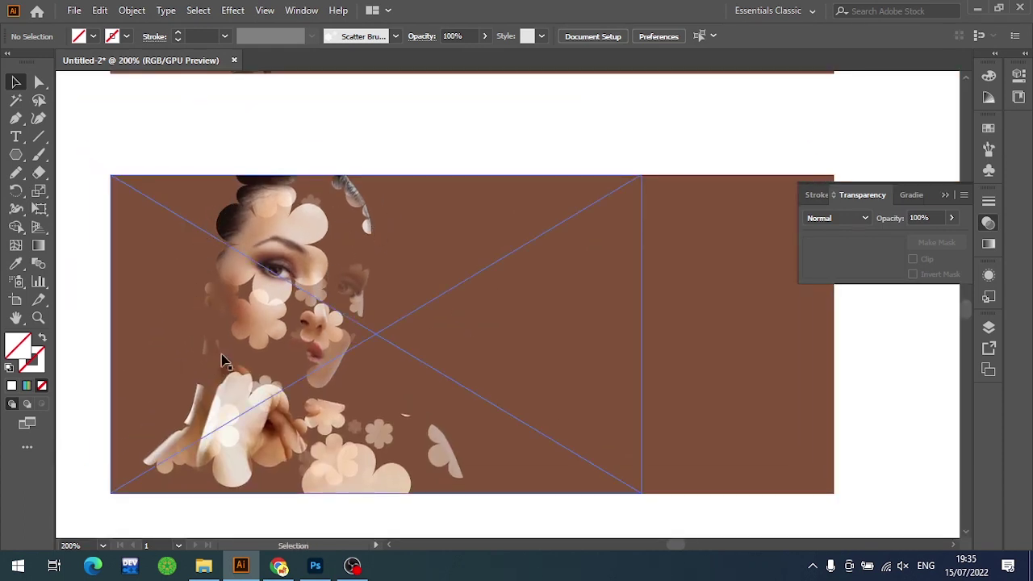
# Open a reference portrait image from the BT tham khao folder in Photos
pyautogui.click(203, 564)
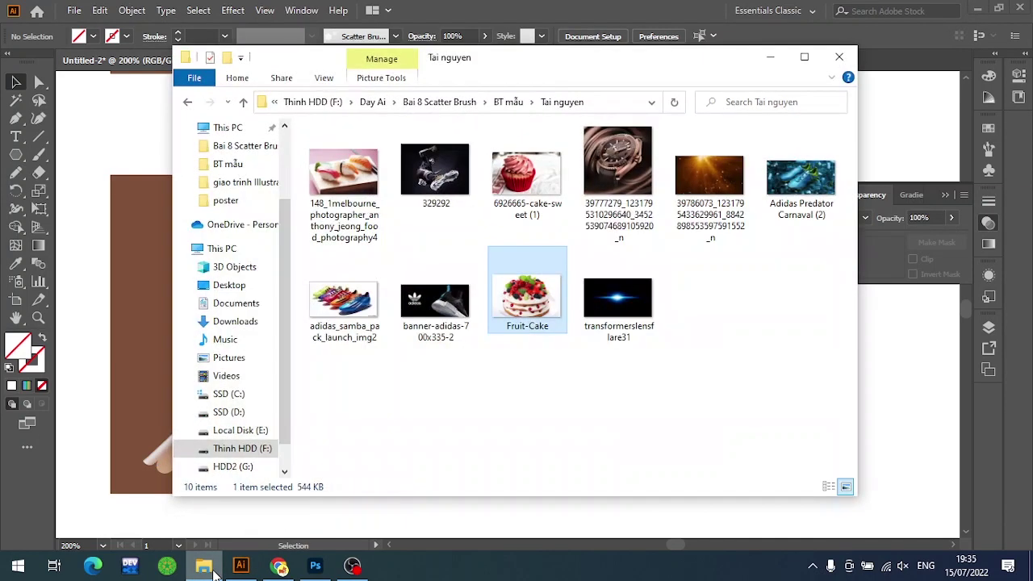
pyautogui.click(243, 101)
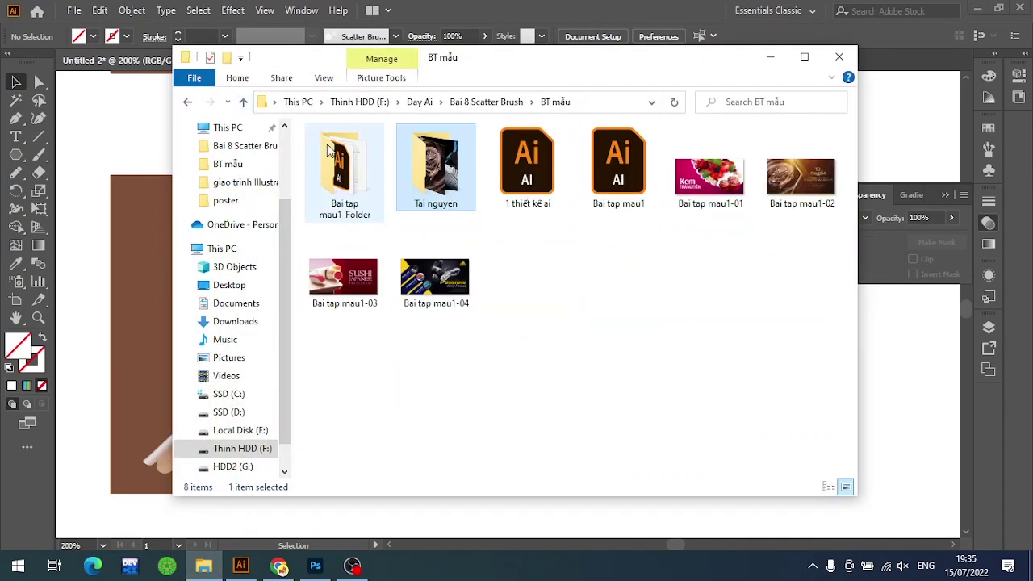
pyautogui.click(243, 101)
pyautogui.doubleClick(435, 169)
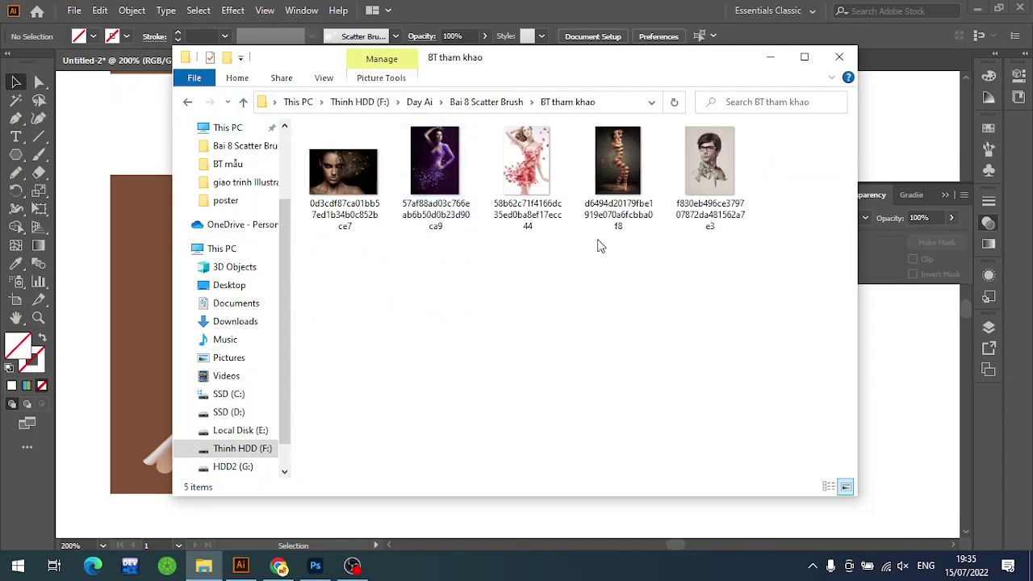
pyautogui.doubleClick(618, 172)
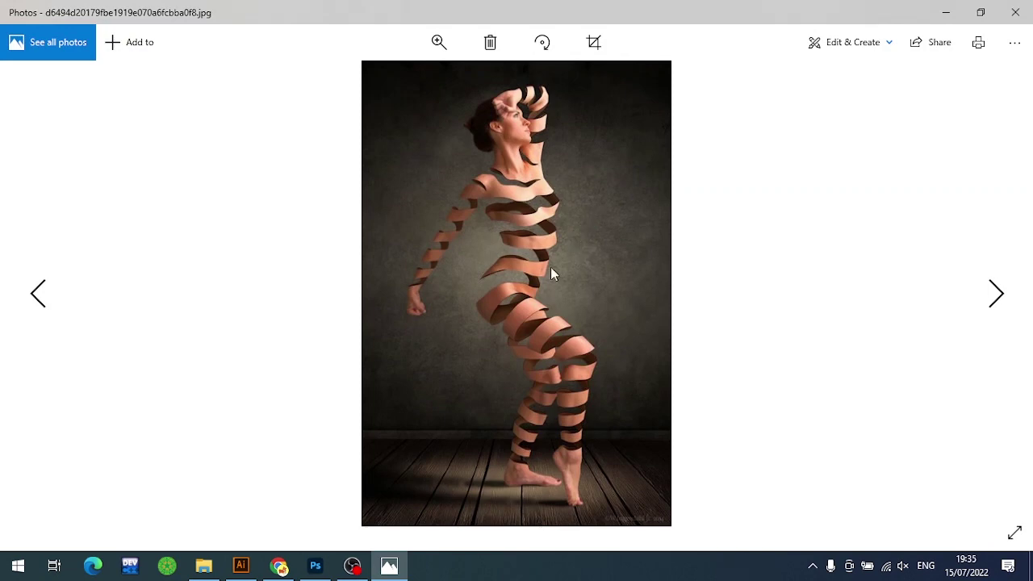
# Zoom in and out on the ribbon-wrapped woman reference photo, then close Photos
pyautogui.click(438, 41)
pyautogui.moveTo(374, 76); pyautogui.dragTo(399, 77)
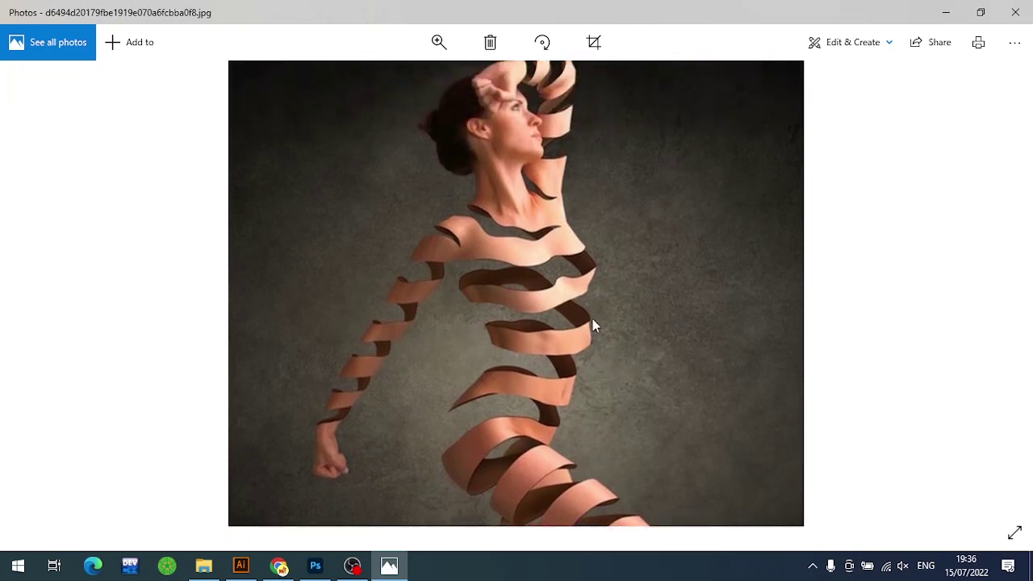
pyautogui.click(439, 42)
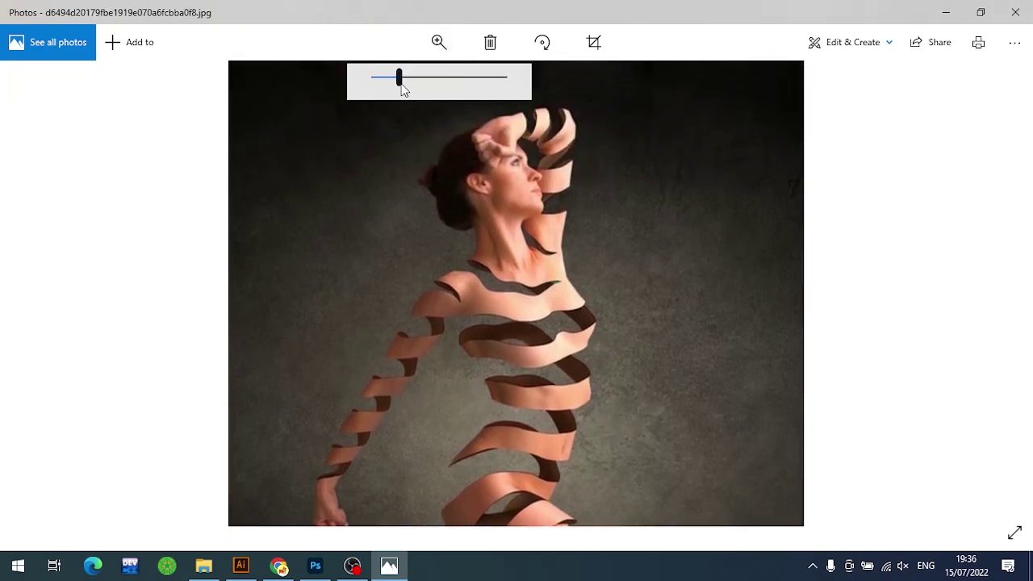
pyautogui.moveTo(400, 80); pyautogui.dragTo(374, 89)
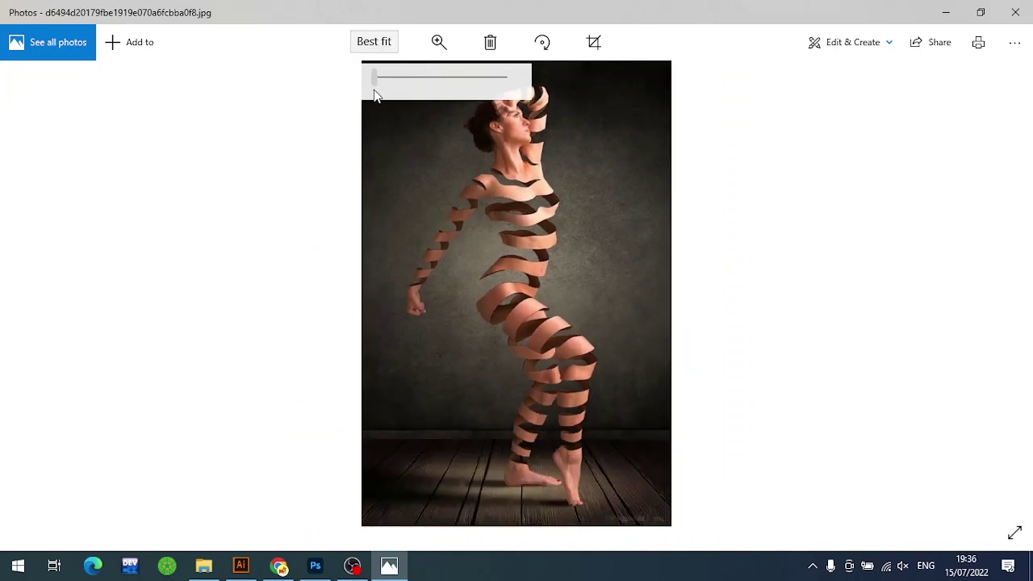
pyautogui.click(394, 82)
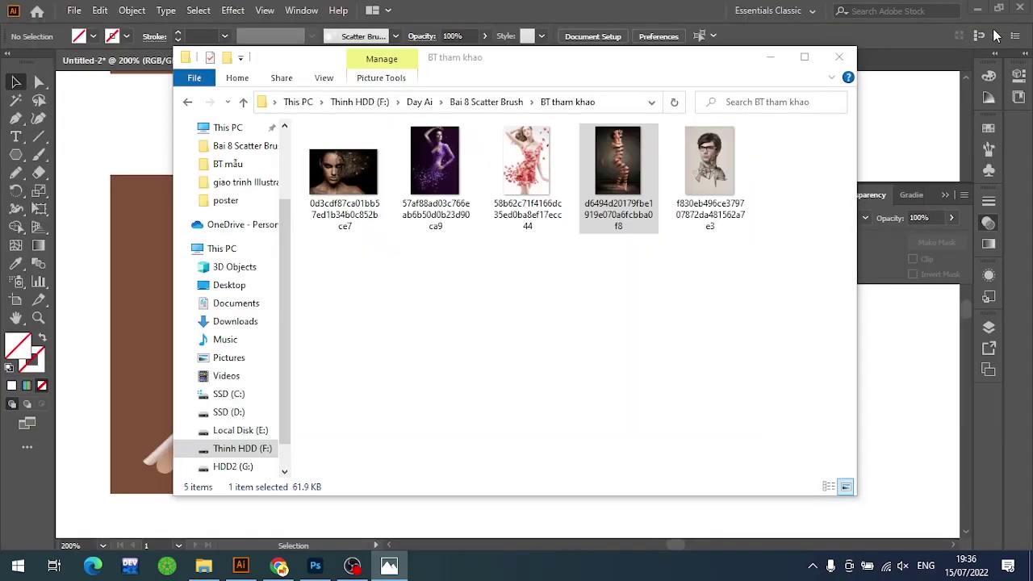
pyautogui.click(1015, 12)
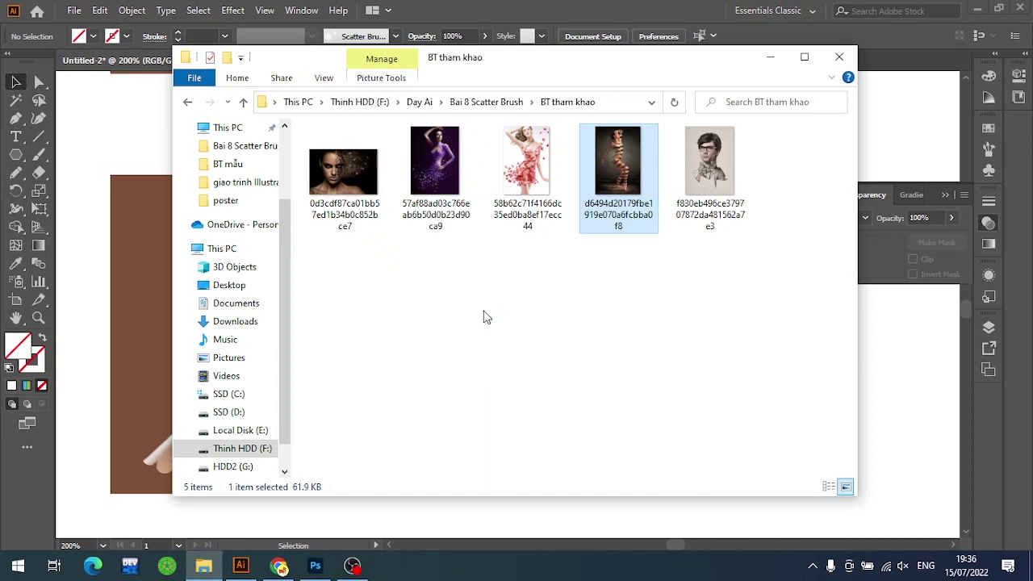
# Back in Illustrator, select all the artwork and make the flower strokes an opacity mask
pyautogui.click(125, 159)
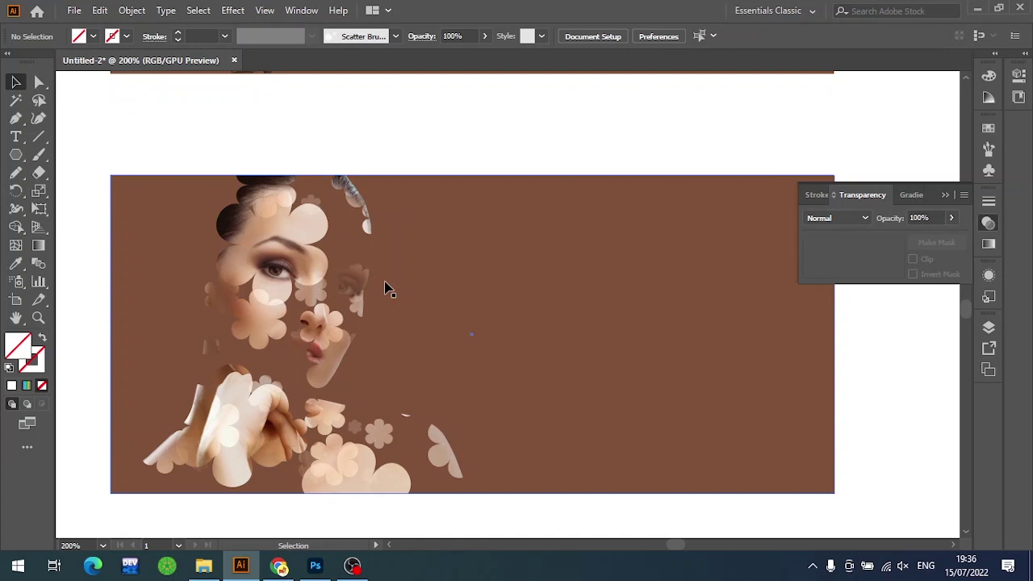
pyautogui.click(989, 225)
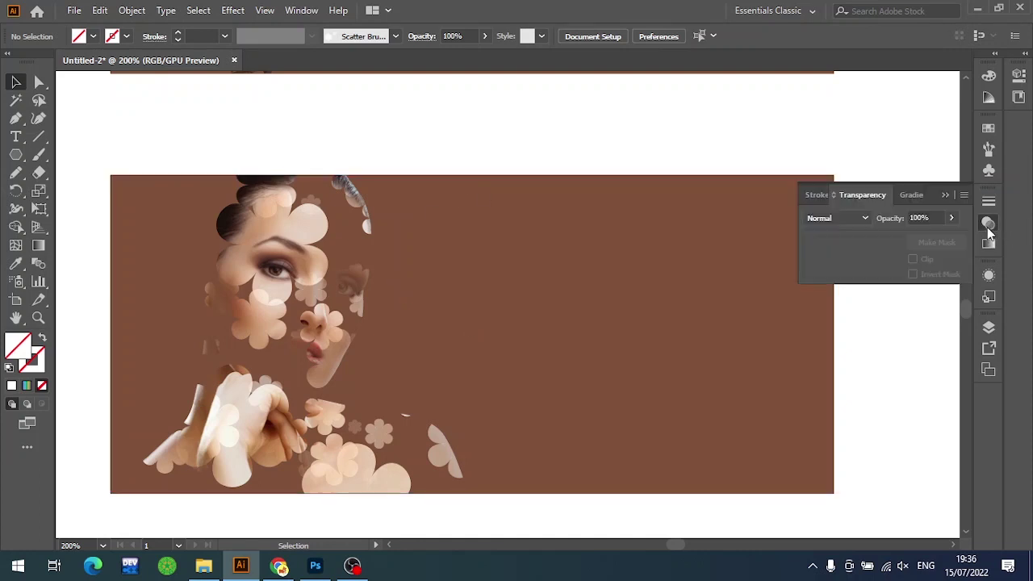
pyautogui.hotkey('ctrl', 'a')
pyautogui.click(936, 242)
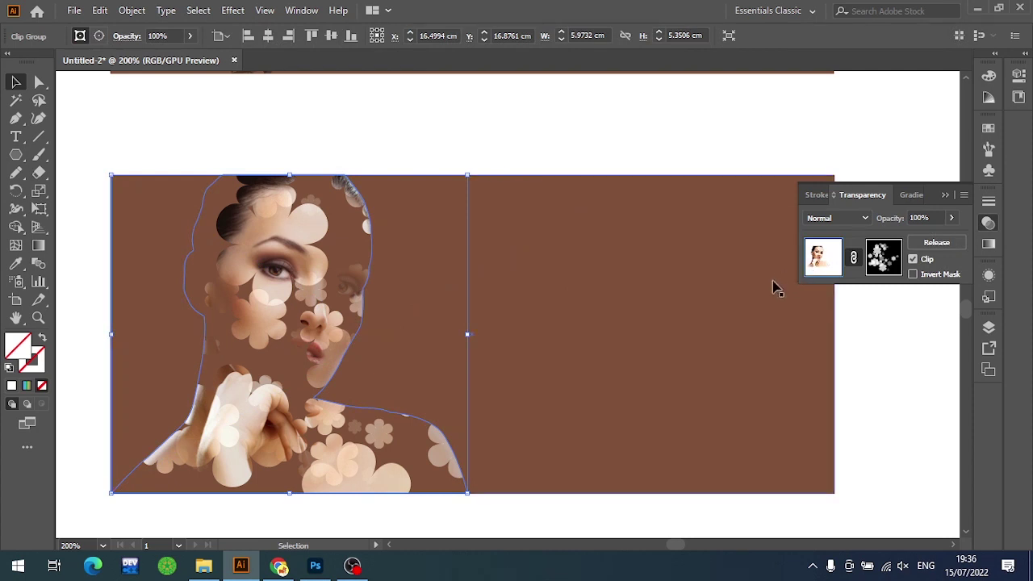
# Paint another brush stroke into the portrait's opacity mask near the face
pyautogui.click(883, 257)
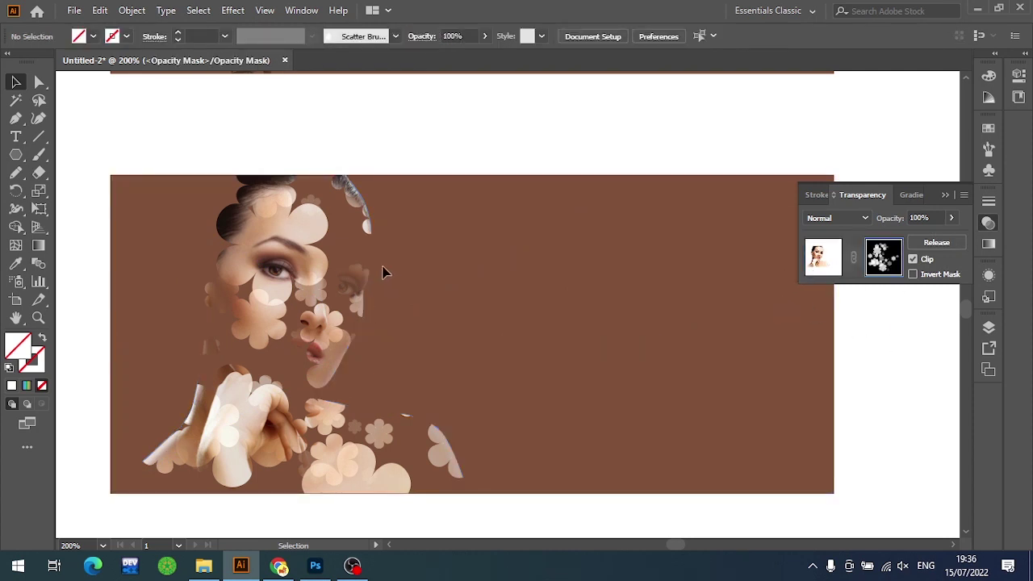
pyautogui.keyDown('alt'); pyautogui.scroll(1, 432, 315); pyautogui.keyUp('alt')
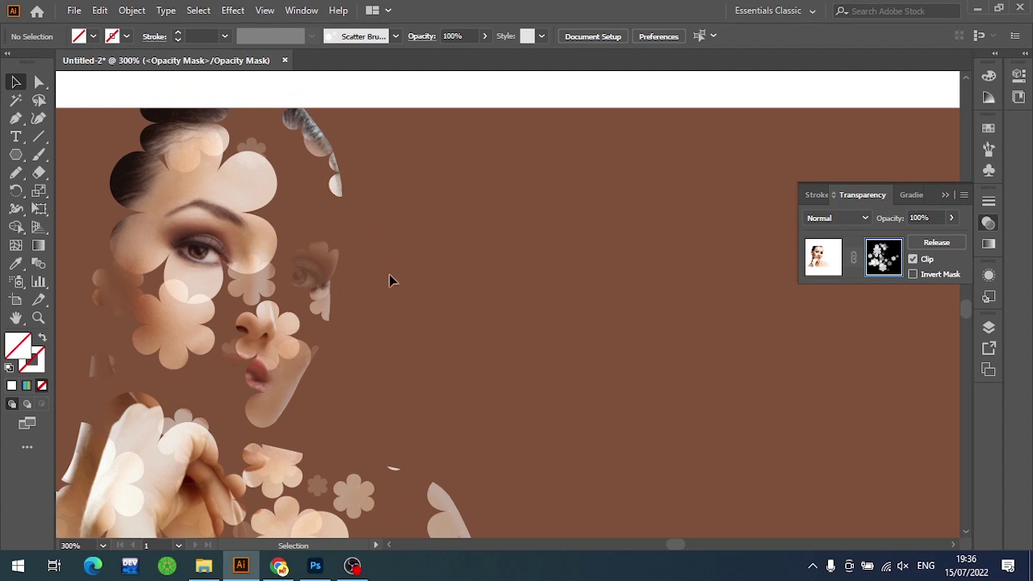
pyautogui.press('b')
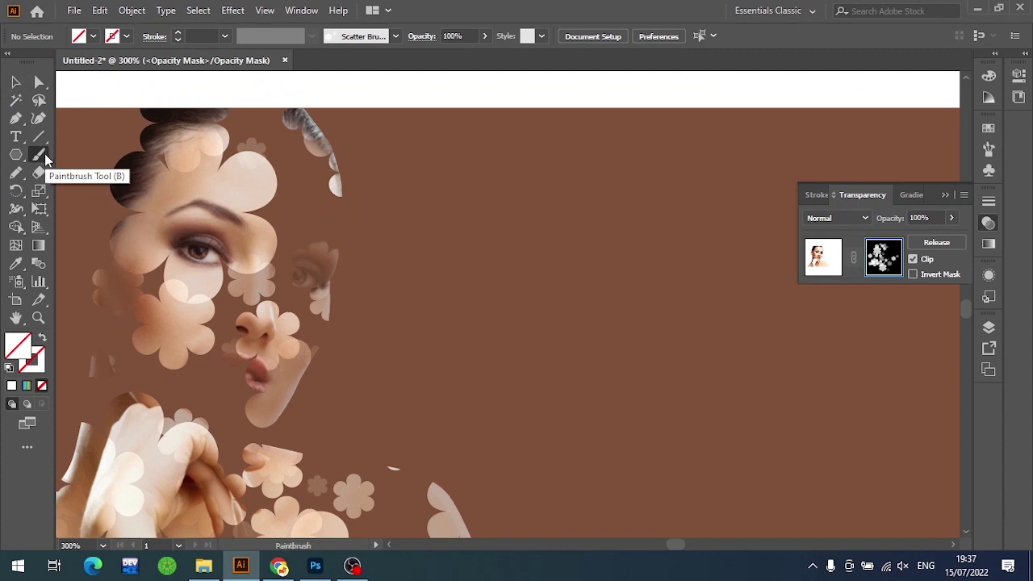
pyautogui.click(991, 148)
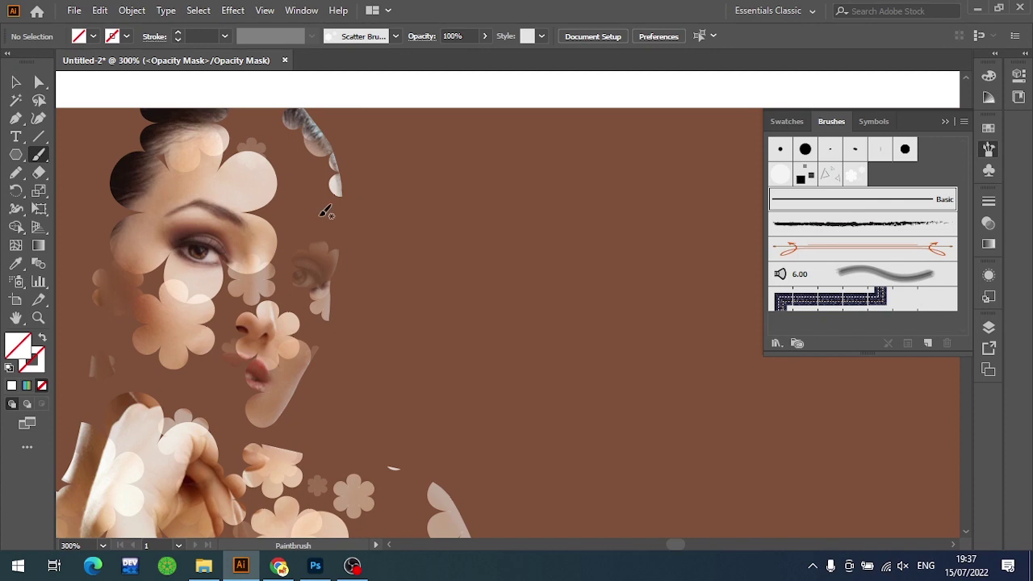
pyautogui.moveTo(303, 211); pyautogui.dragTo(380, 247)
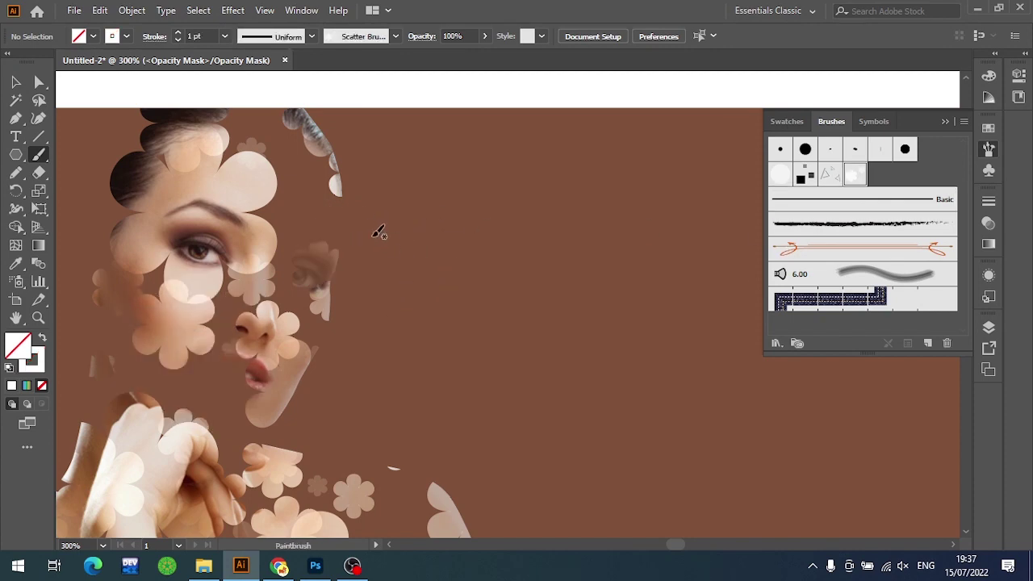
# Choose the Basic brush, then leave mask editing and return to the artwork
pyautogui.click(860, 199)
pyautogui.hotkey('ctrl', 'z')
pyautogui.hotkey('ctrl', 'shift', 'z')
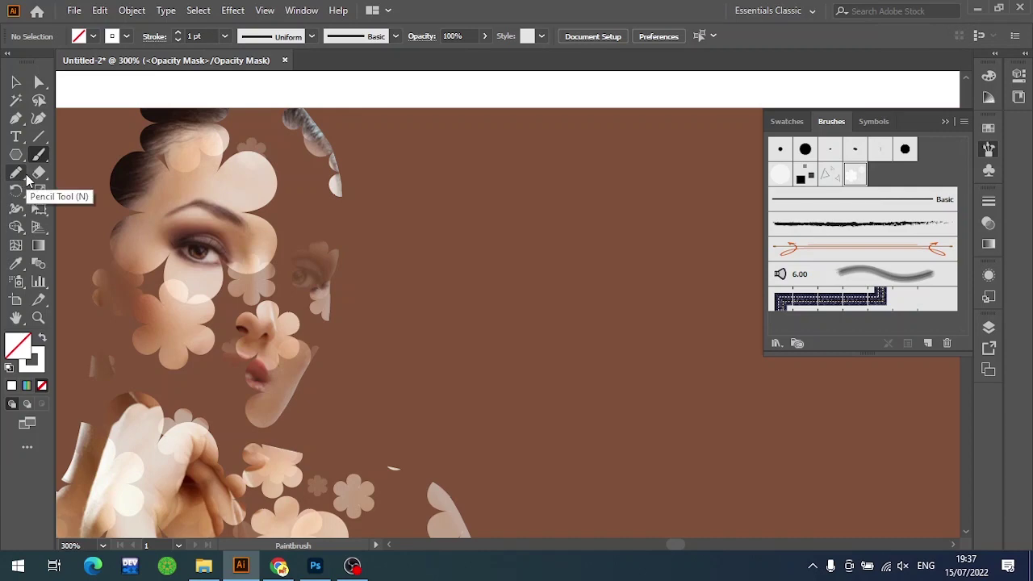
pyautogui.click(17, 173)
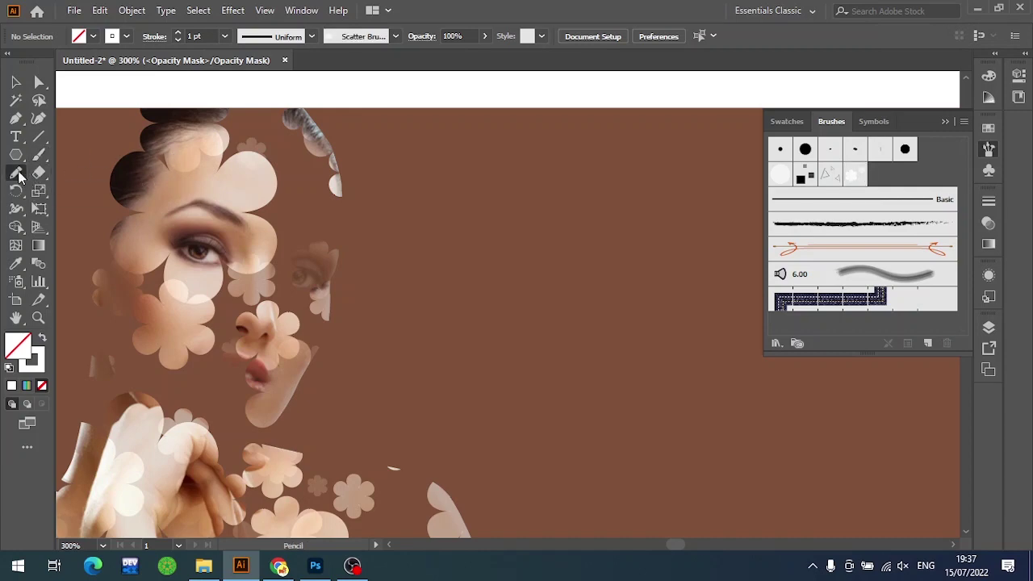
pyautogui.click(989, 228)
pyautogui.click(823, 258)
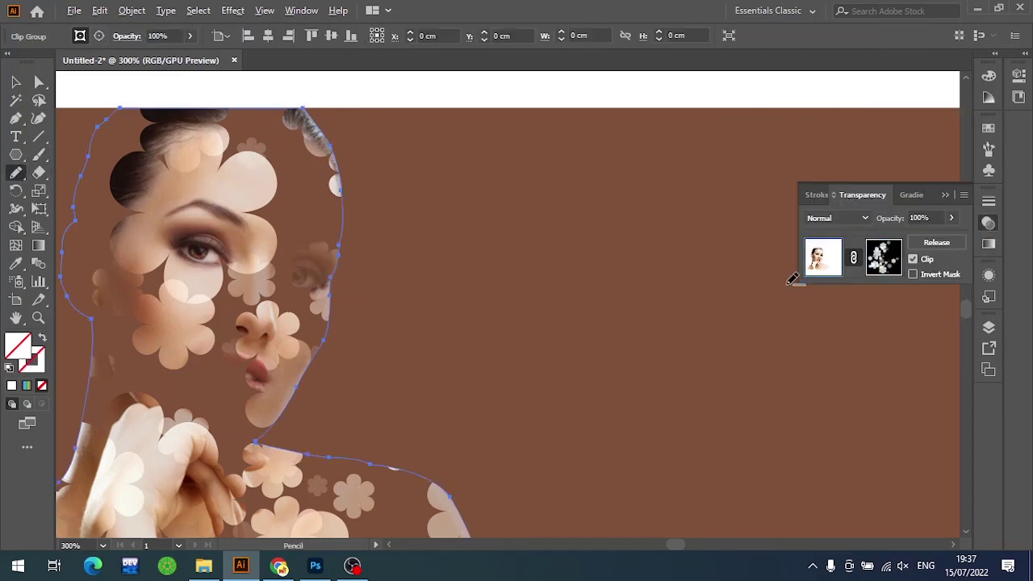
pyautogui.hotkey('ctrl', '1')
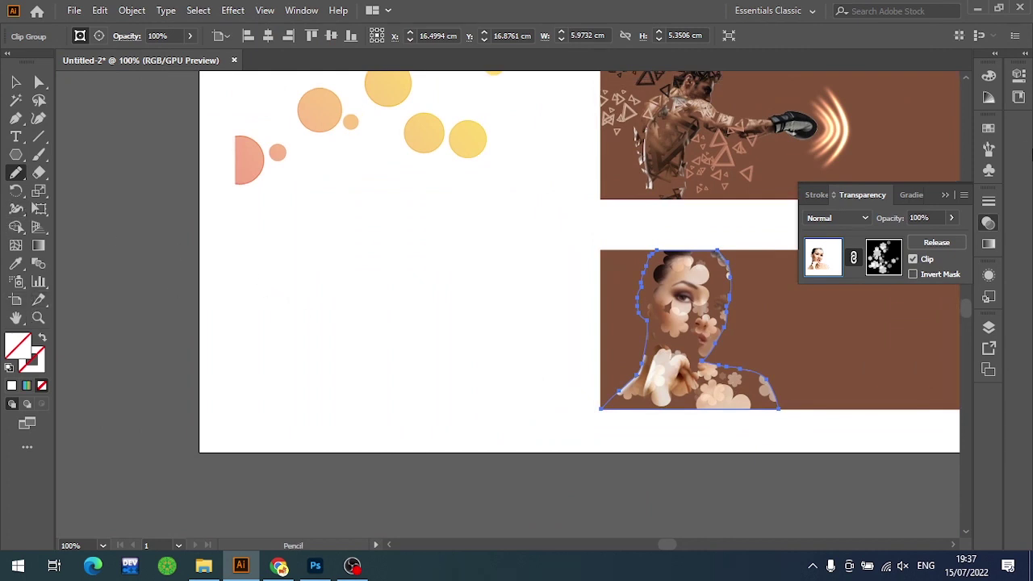
pyautogui.moveTo(328, 309); pyautogui.dragTo(567, 285)
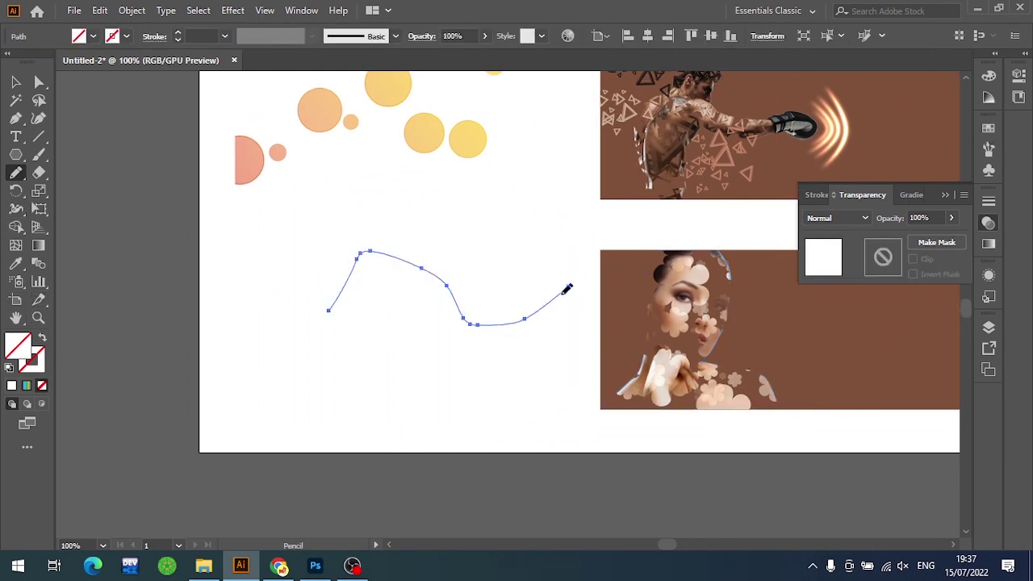
pyautogui.hotkey('ctrl', 'z')
pyautogui.click(988, 75)
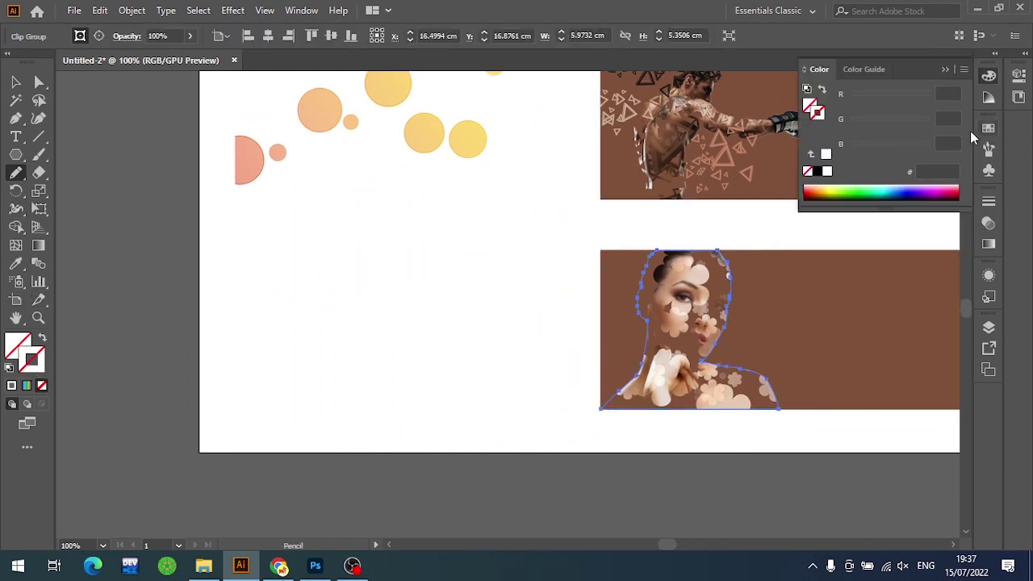
pyautogui.click(815, 171)
pyautogui.moveTo(340, 269); pyautogui.dragTo(526, 242)
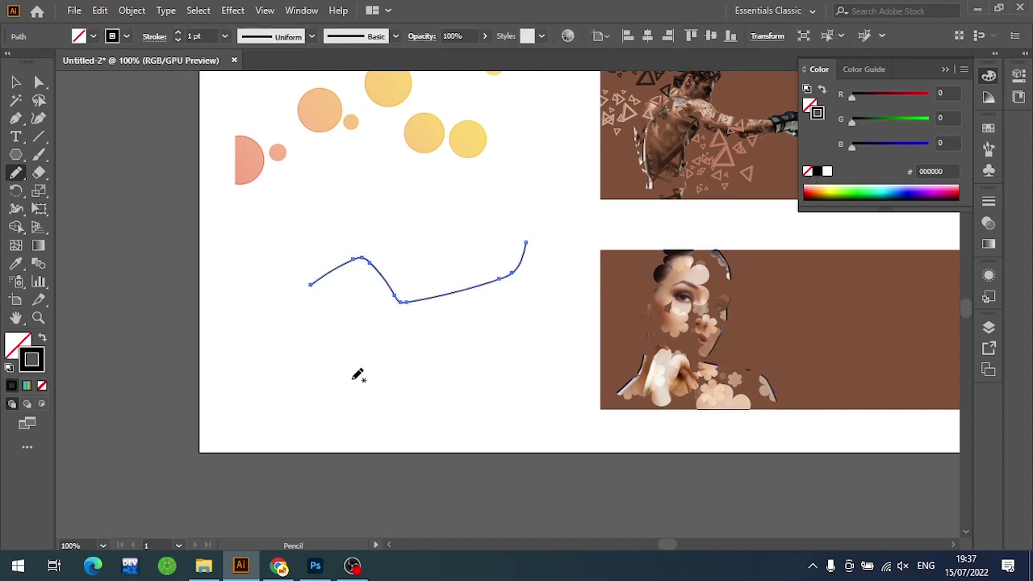
pyautogui.moveTo(342, 377); pyautogui.dragTo(420, 307)
pyautogui.press('v')
pyautogui.click(456, 370)
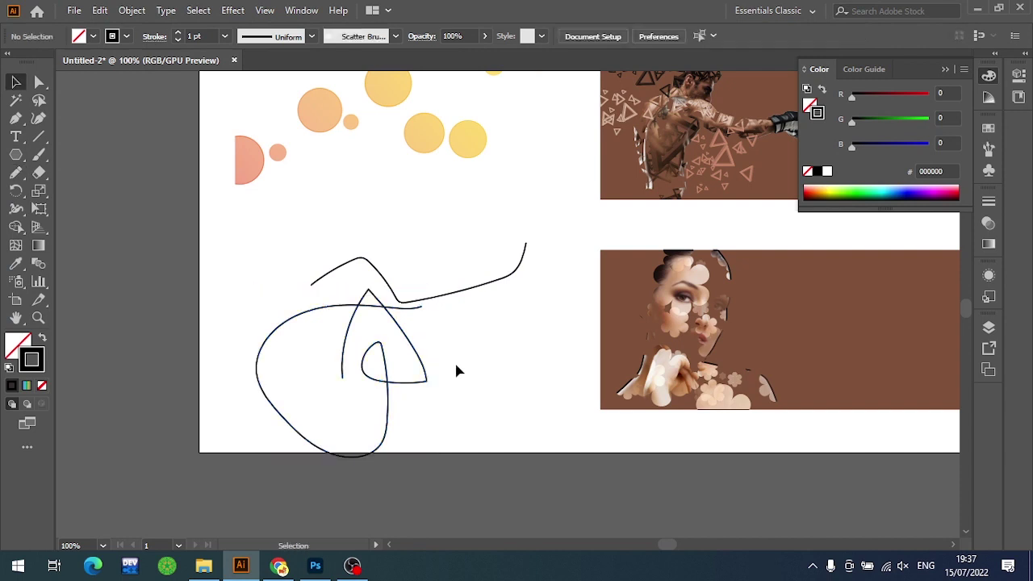
pyautogui.press('b')
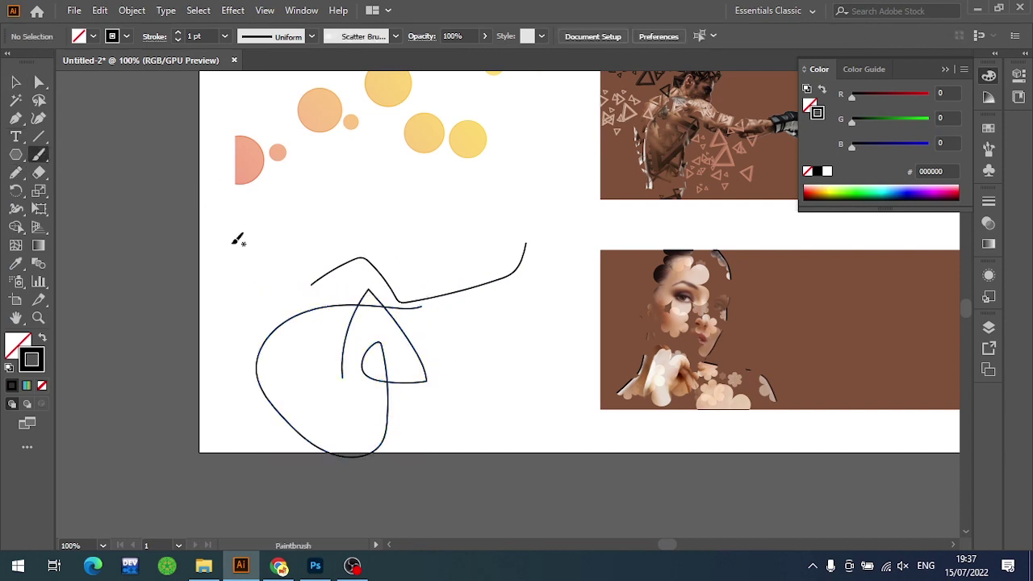
pyautogui.moveTo(345, 225); pyautogui.dragTo(240, 259)
pyautogui.press('v')
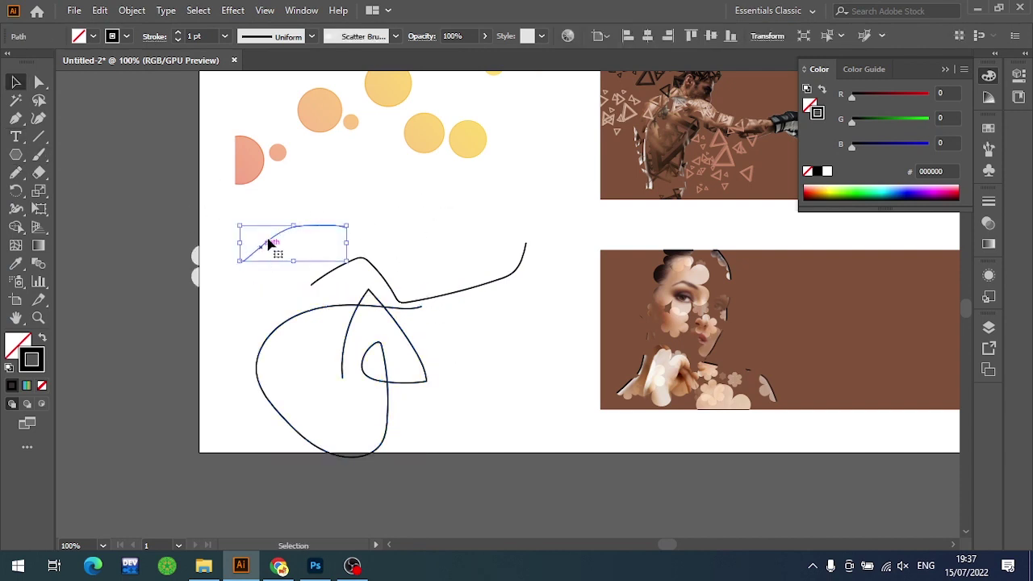
pyautogui.click(394, 36)
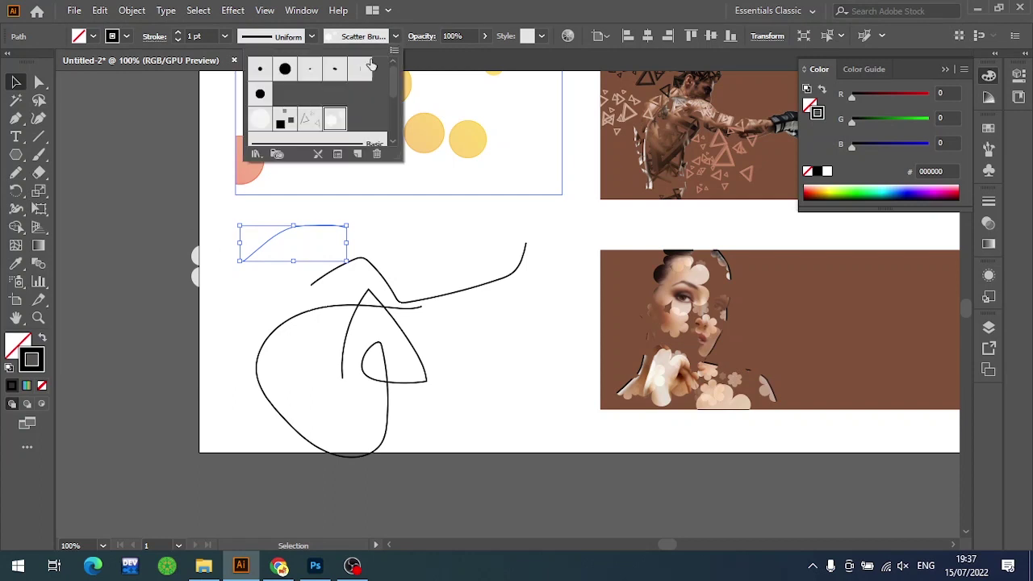
pyautogui.click(259, 69)
pyautogui.click(358, 240)
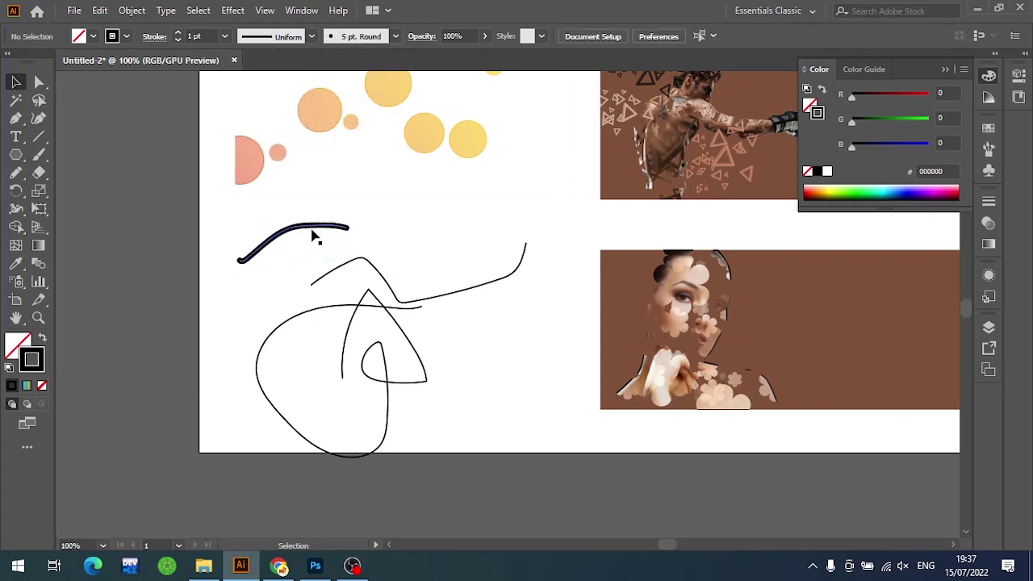
pyautogui.click(314, 235)
pyautogui.click(391, 226)
pyautogui.press('b')
pyautogui.moveTo(398, 209)
pyautogui.mouseDown()
pyautogui.moveTo(512, 210)
pyautogui.moveTo(411, 182)
pyautogui.mouseUp()
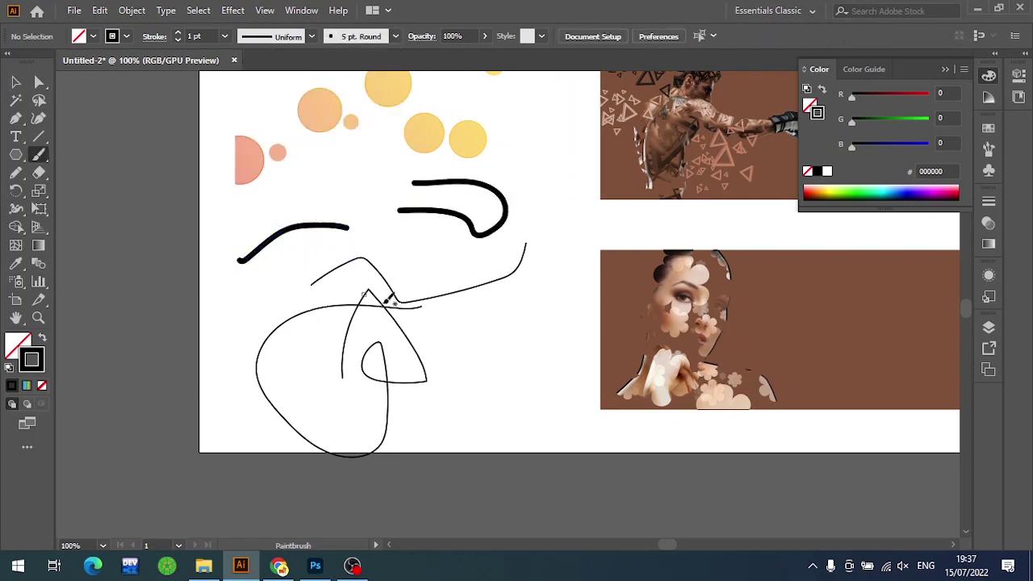
pyautogui.press('v')
pyautogui.click(424, 302)
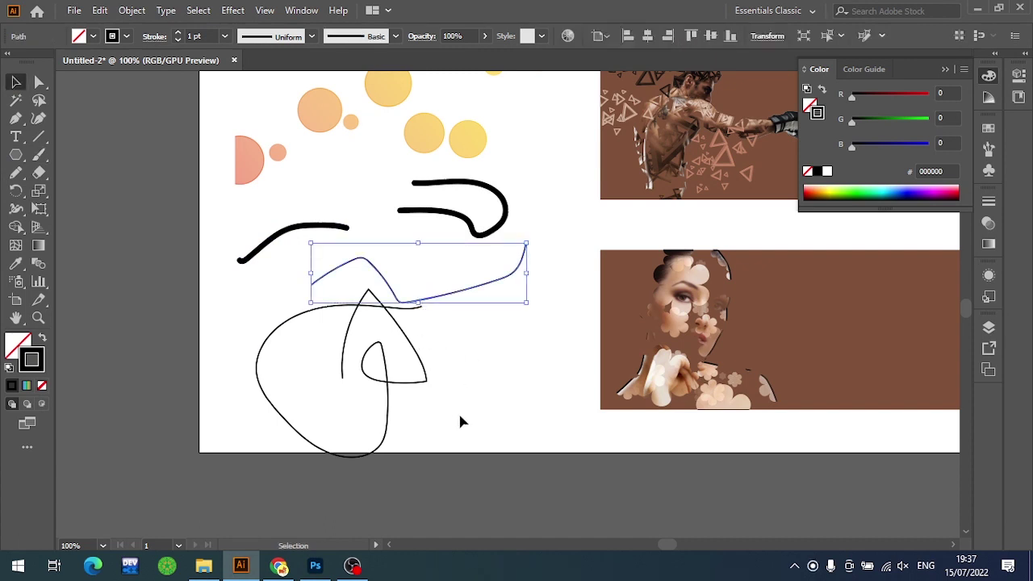
pyautogui.moveTo(461, 418); pyautogui.dragTo(263, 141)
pyautogui.moveTo(289, 202); pyautogui.dragTo(288, 200)
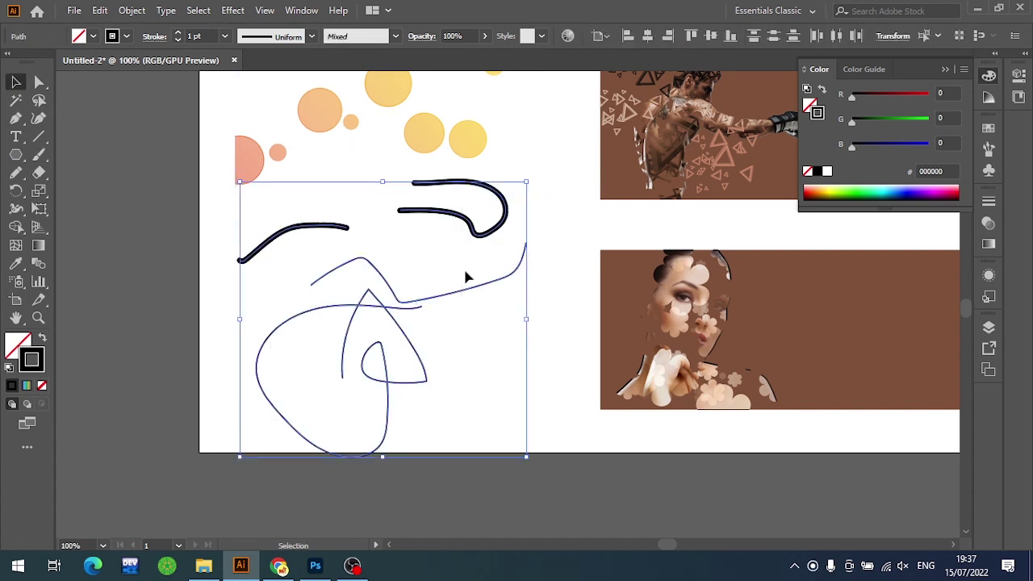
pyautogui.press('Delete')
pyautogui.moveTo(549, 268); pyautogui.dragTo(288, 265)
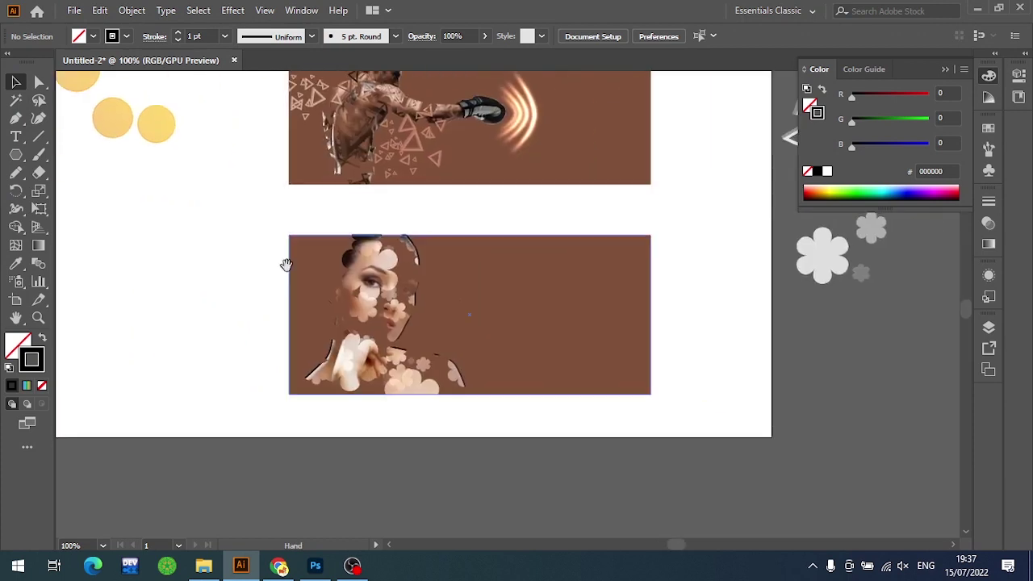
pyautogui.scroll(3, 421, 335)
# Select the portrait clip group, set fill and stroke to none, and show its transparency settings
pyautogui.hotkey('ctrl', 'a')
pyautogui.hotkey('ctrl', '7')
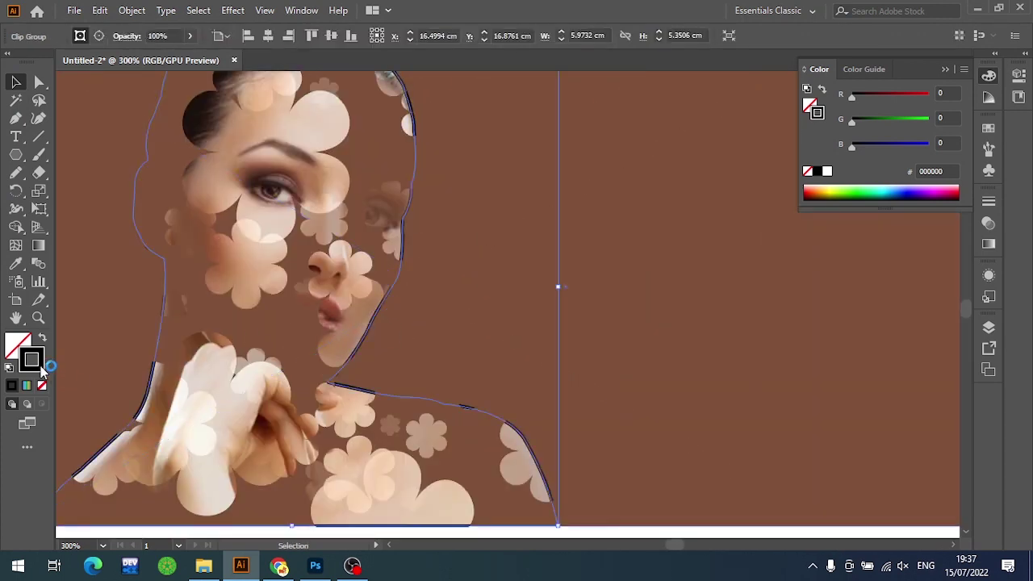
pyautogui.click(42, 386)
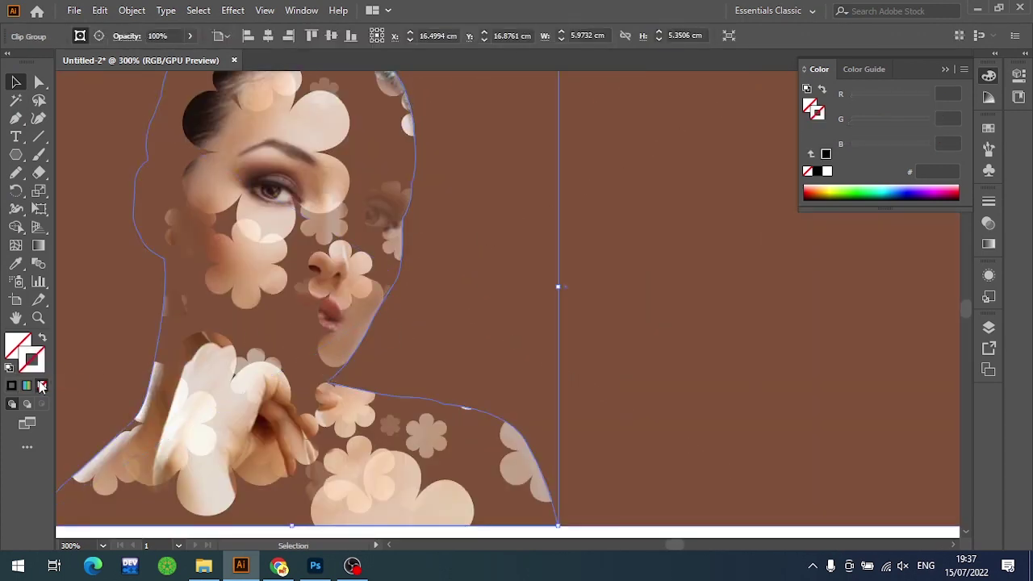
pyautogui.click(988, 222)
pyautogui.click(573, 430)
pyautogui.scroll(3, 584, 226)
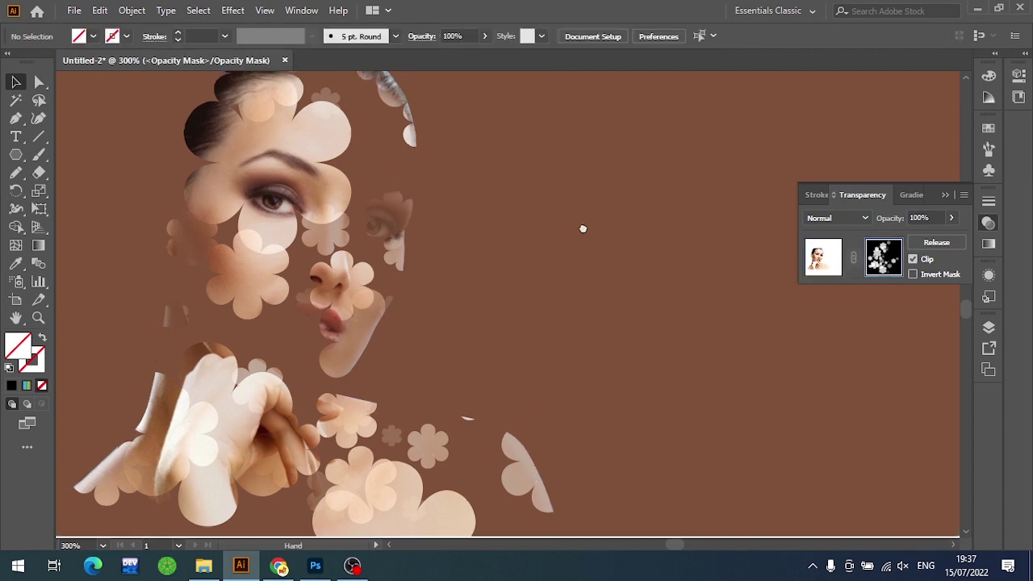
# Paint a test stroke in the mask and make the brush stroke colour white
pyautogui.press('b')
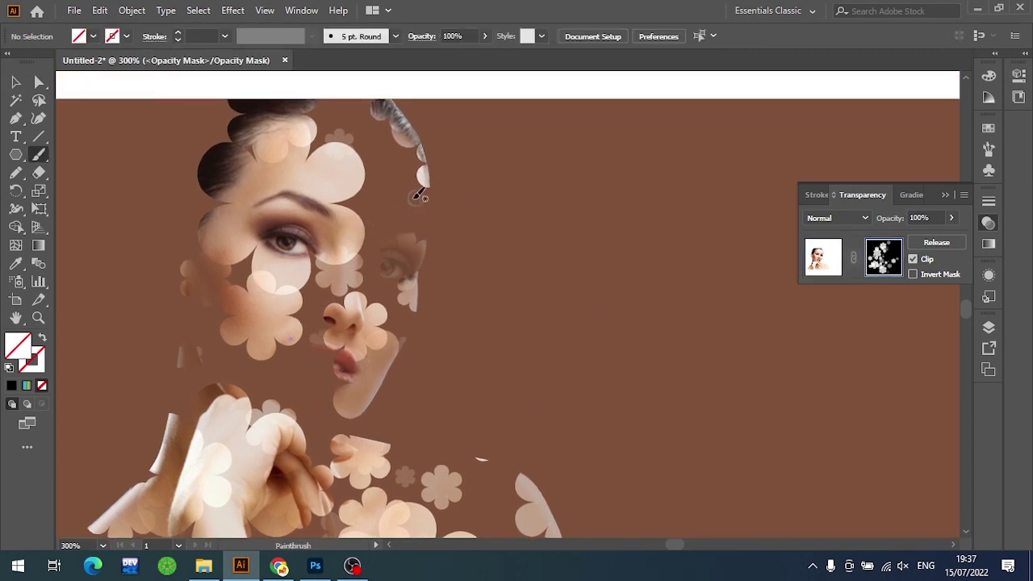
pyautogui.moveTo(364, 234); pyautogui.dragTo(420, 226)
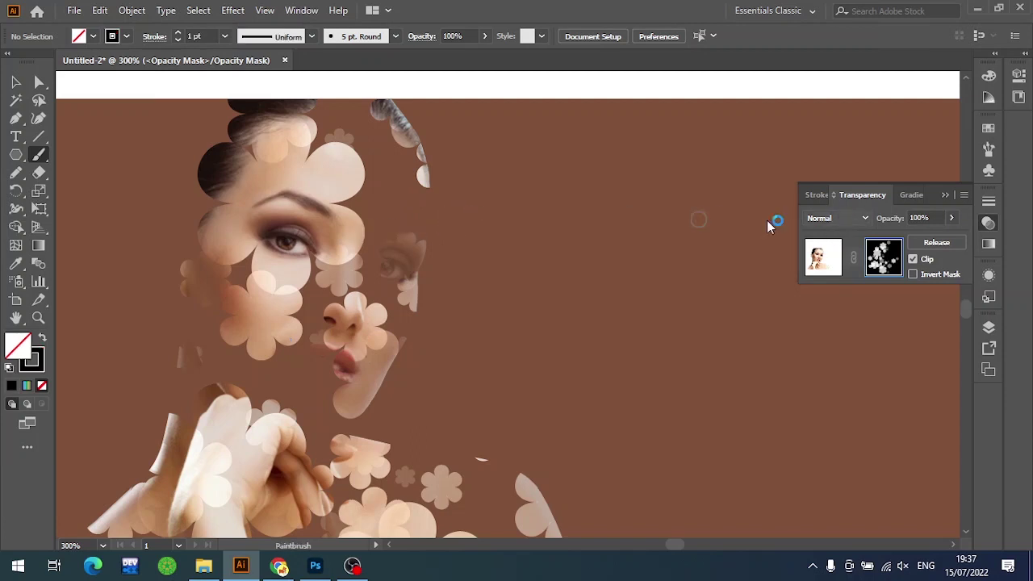
pyautogui.click(35, 362)
pyautogui.click(988, 129)
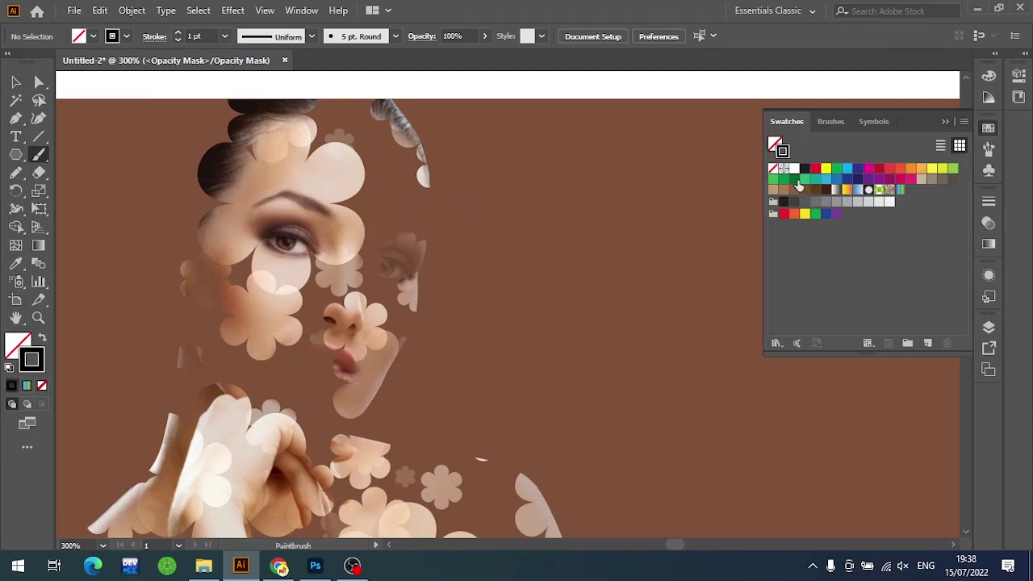
pyautogui.click(794, 168)
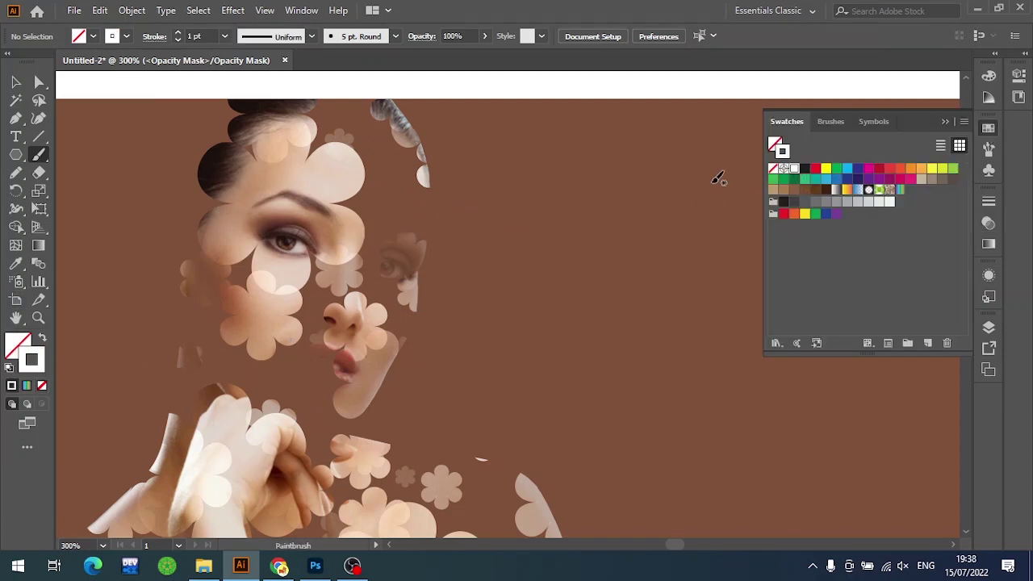
pyautogui.click(989, 222)
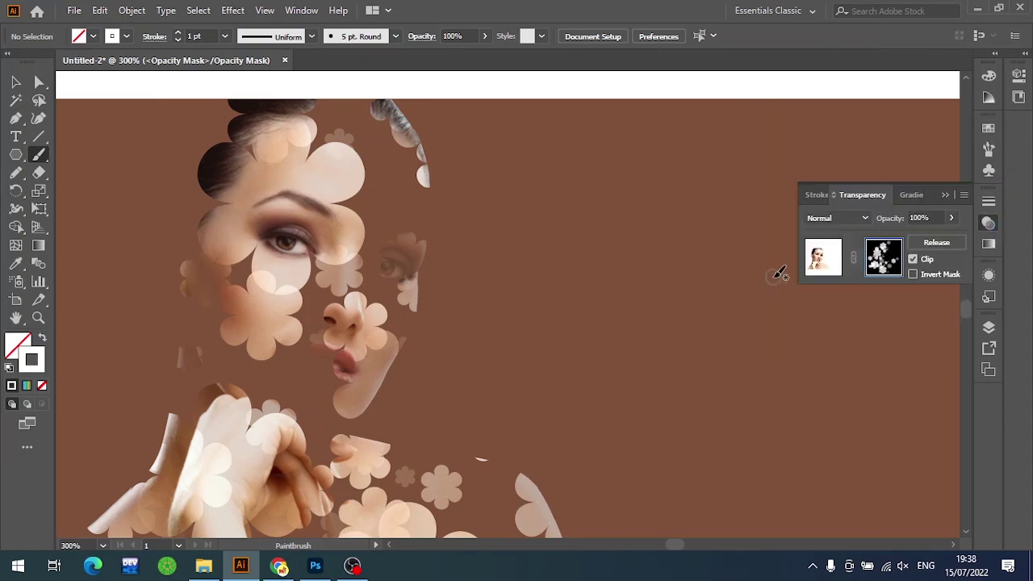
# Try a white test stroke near the eye, set it to 0.25 pt, then delete it
pyautogui.click(225, 40)
pyautogui.click(247, 51)
pyautogui.moveTo(360, 240); pyautogui.dragTo(429, 209)
pyautogui.hotkey('ctrl', 'z')
pyautogui.press('v')
pyautogui.click(225, 35)
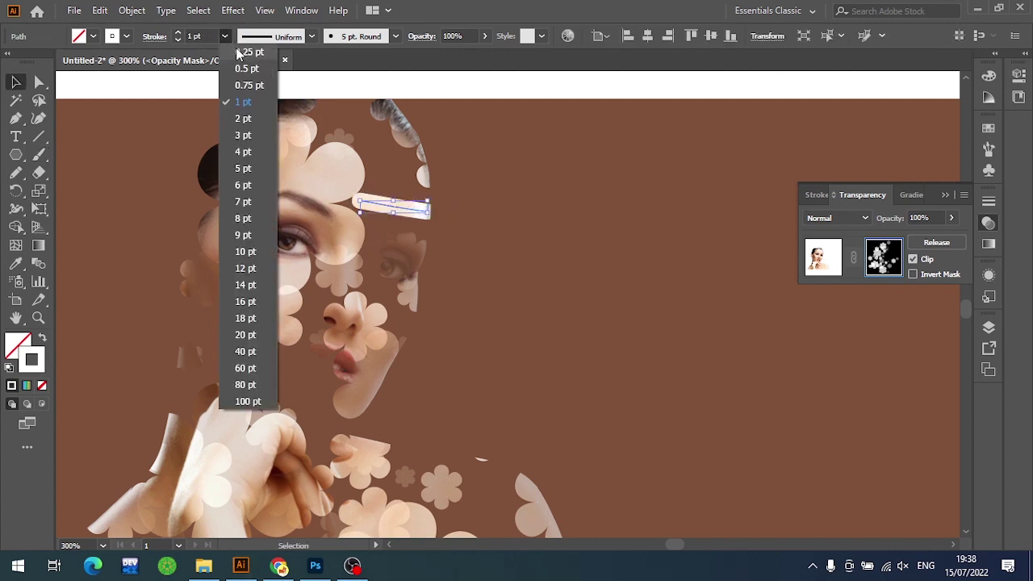
pyautogui.click(239, 53)
pyautogui.press('Delete')
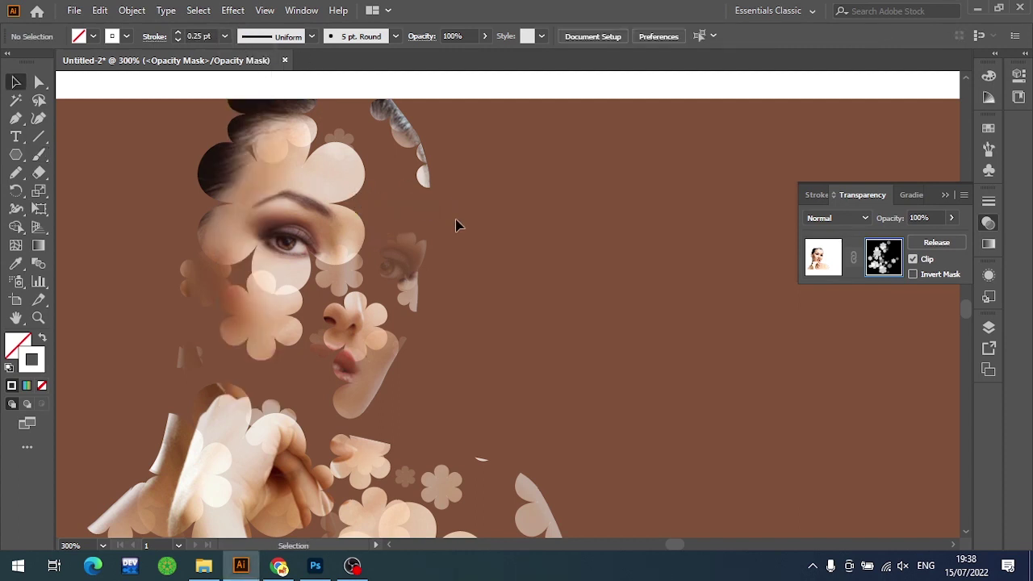
# Paint a white line along the cheek edge and give it a 0.1 pt stroke weight
pyautogui.scroll(2, 392, 266)
pyautogui.press('b')
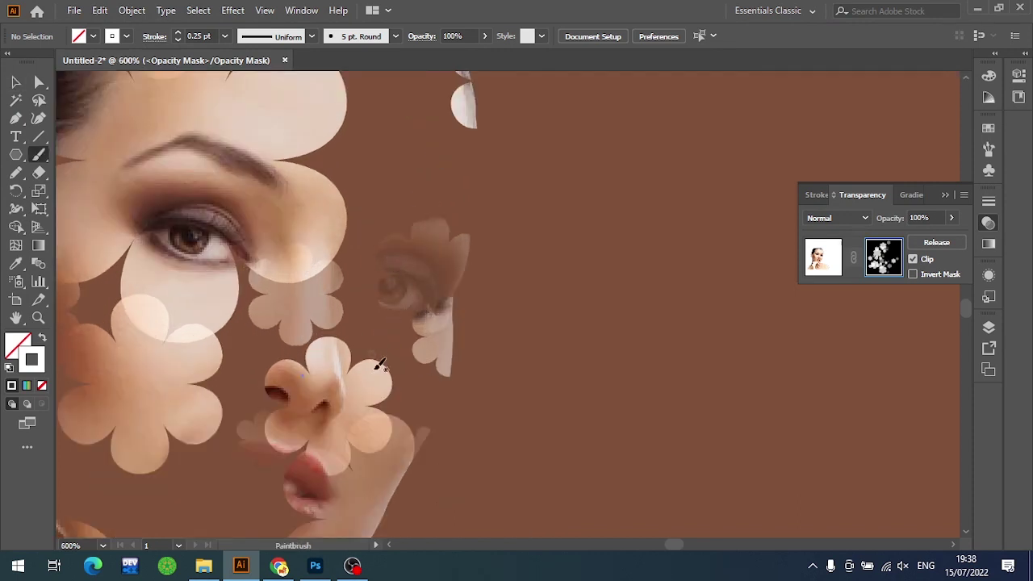
pyautogui.scroll(2, 396, 404)
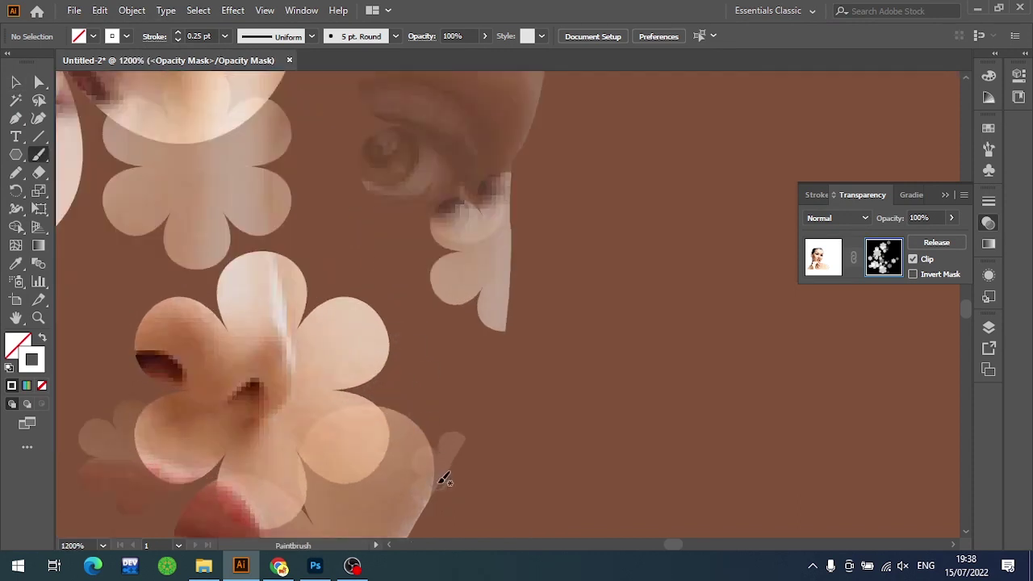
pyautogui.moveTo(445, 482); pyautogui.dragTo(507, 297)
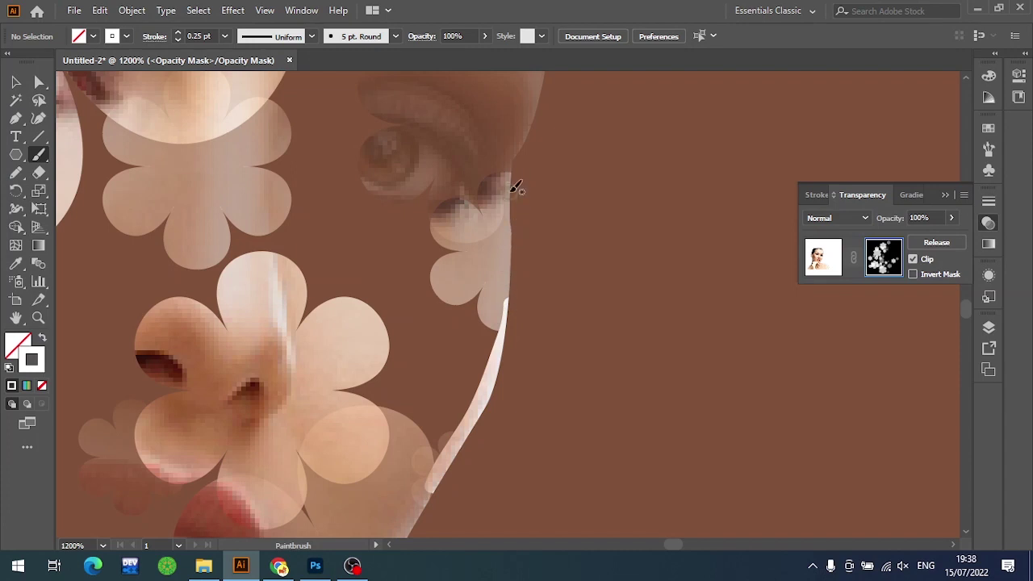
pyautogui.press('v')
pyautogui.click(481, 410)
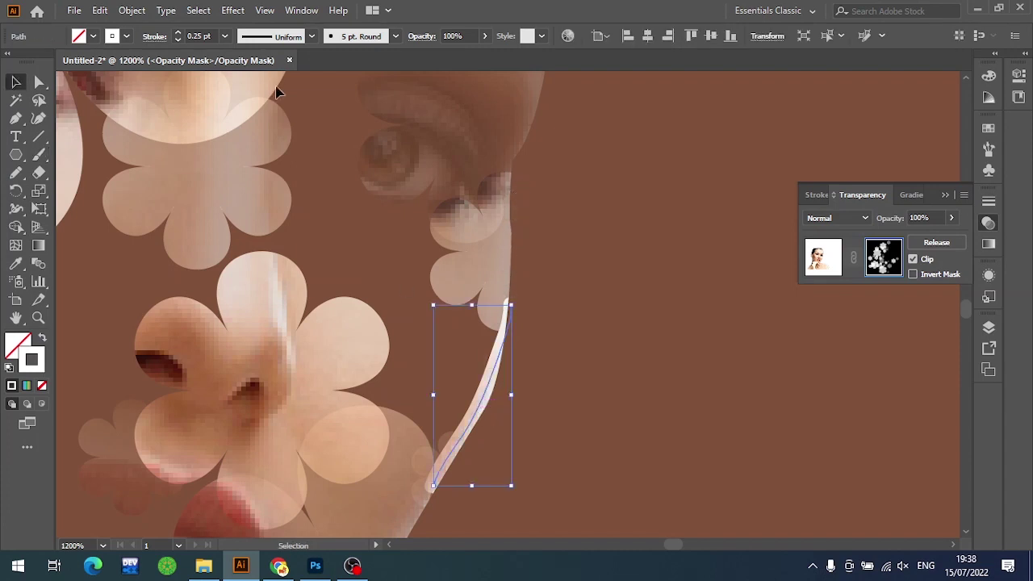
pyautogui.click(223, 37)
pyautogui.click(220, 36)
pyautogui.click(202, 36)
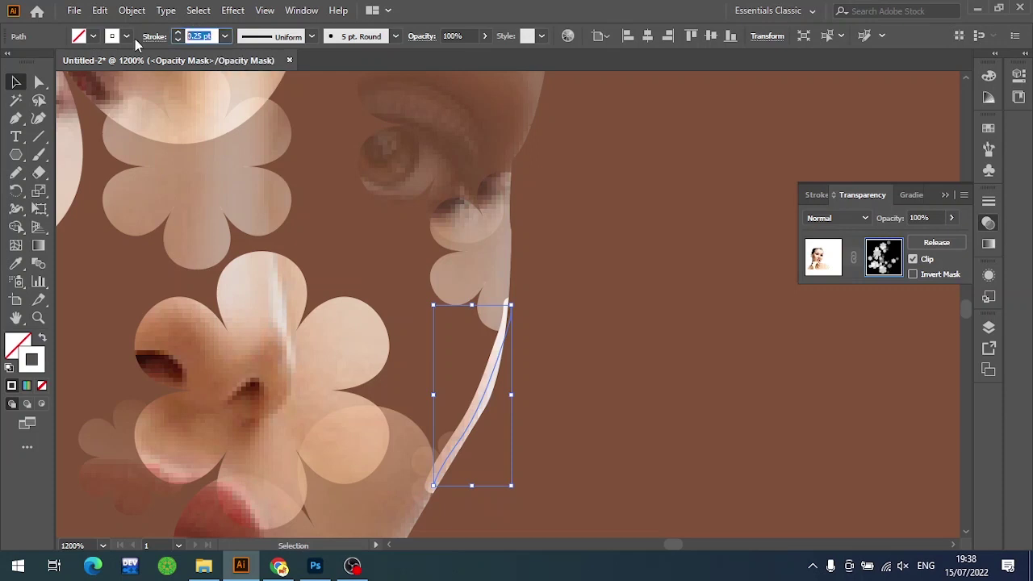
pyautogui.write('0.1')
pyautogui.press('Return')
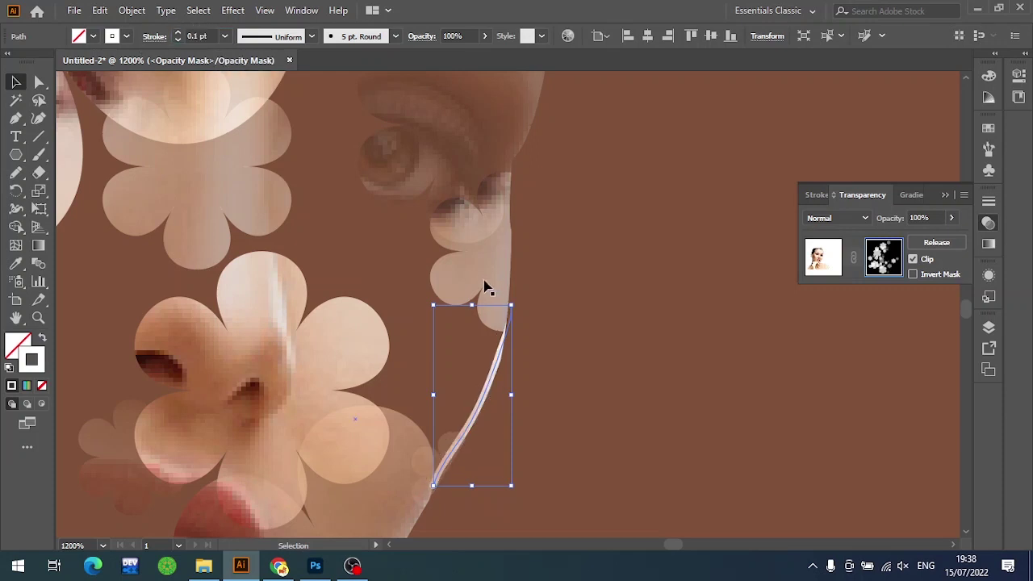
# Trace white lines around the eye flower, the nose flower and along the jaw
pyautogui.press('b')
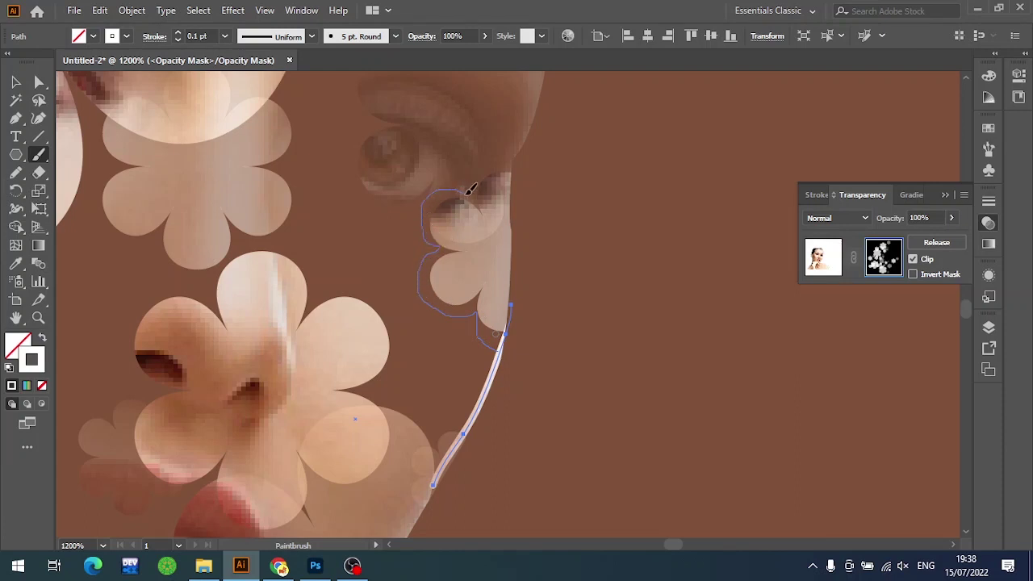
pyautogui.moveTo(499, 156); pyautogui.dragTo(508, 162)
pyautogui.scroll(1, 535, 249)
pyautogui.hscroll(-1, 535, 250)
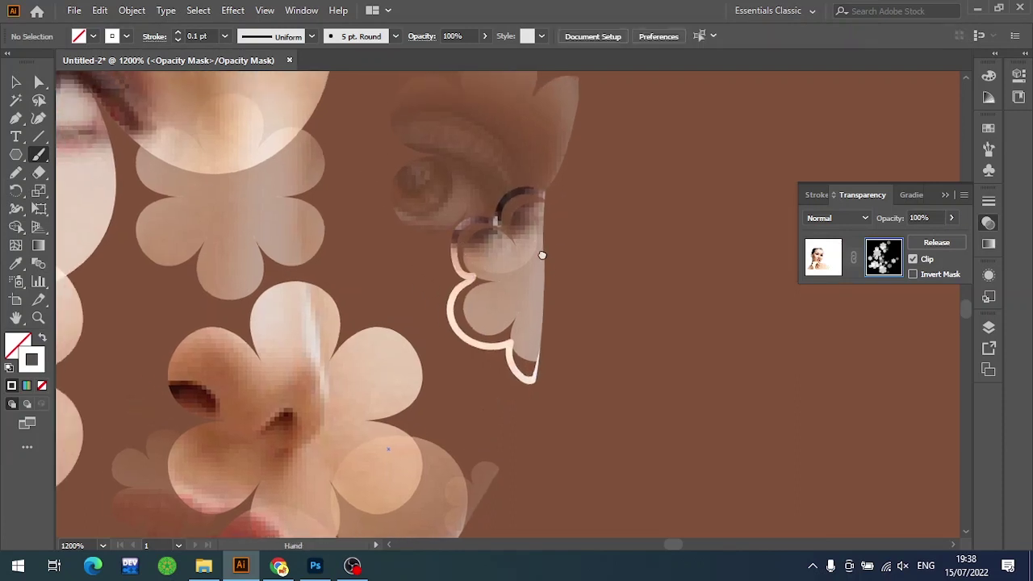
pyautogui.moveTo(528, 401)
pyautogui.mouseDown()
pyautogui.moveTo(450, 276)
pyautogui.moveTo(448, 214)
pyautogui.moveTo(555, 173)
pyautogui.mouseUp()
pyautogui.moveTo(540, 431); pyautogui.dragTo(562, 439)
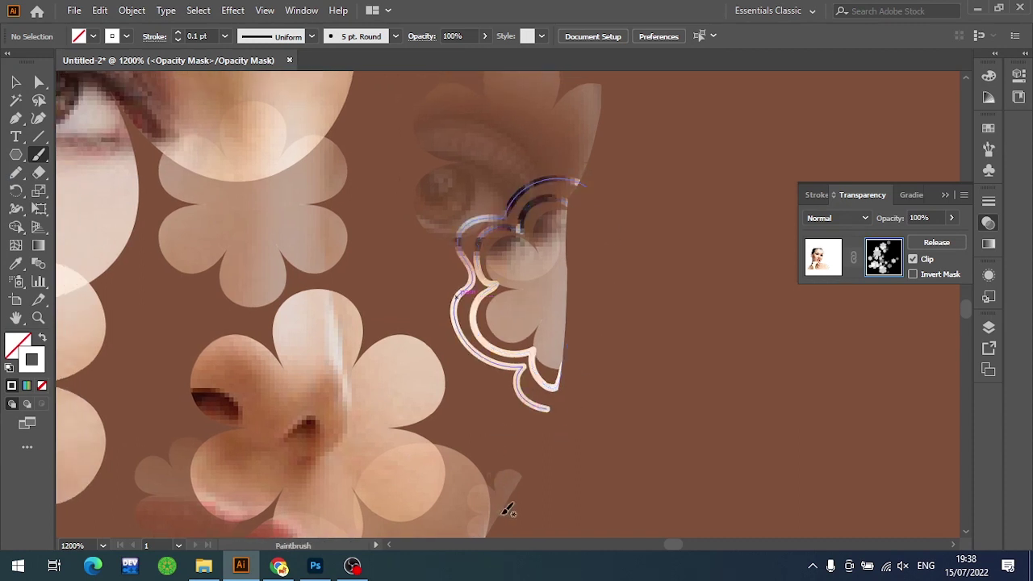
pyautogui.moveTo(500, 525)
pyautogui.mouseDown()
pyautogui.moveTo(435, 425)
pyautogui.moveTo(444, 339)
pyautogui.moveTo(383, 316)
pyautogui.moveTo(365, 293)
pyautogui.moveTo(308, 268)
pyautogui.mouseUp()
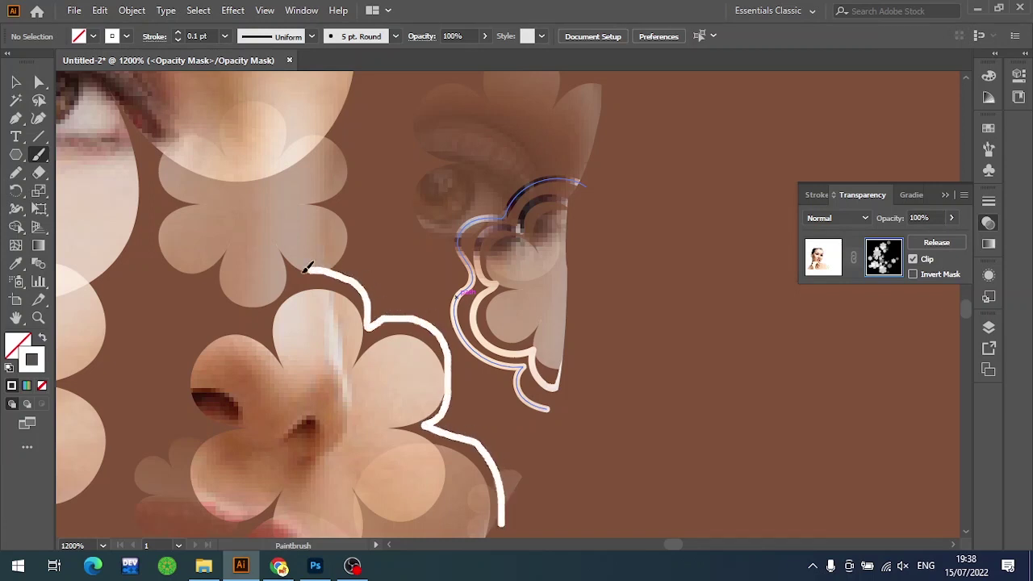
pyautogui.moveTo(244, 322)
pyautogui.mouseDown()
pyautogui.moveTo(184, 343)
pyautogui.moveTo(179, 462)
pyautogui.moveTo(194, 525)
pyautogui.moveTo(226, 529)
pyautogui.moveTo(334, 445)
pyautogui.moveTo(319, 352)
pyautogui.moveTo(272, 394)
pyautogui.moveTo(310, 457)
pyautogui.moveTo(281, 528)
pyautogui.mouseUp()
pyautogui.moveTo(353, 489)
pyautogui.mouseDown()
pyautogui.moveTo(417, 283)
pyautogui.moveTo(417, 392)
pyautogui.moveTo(494, 395)
pyautogui.mouseUp()
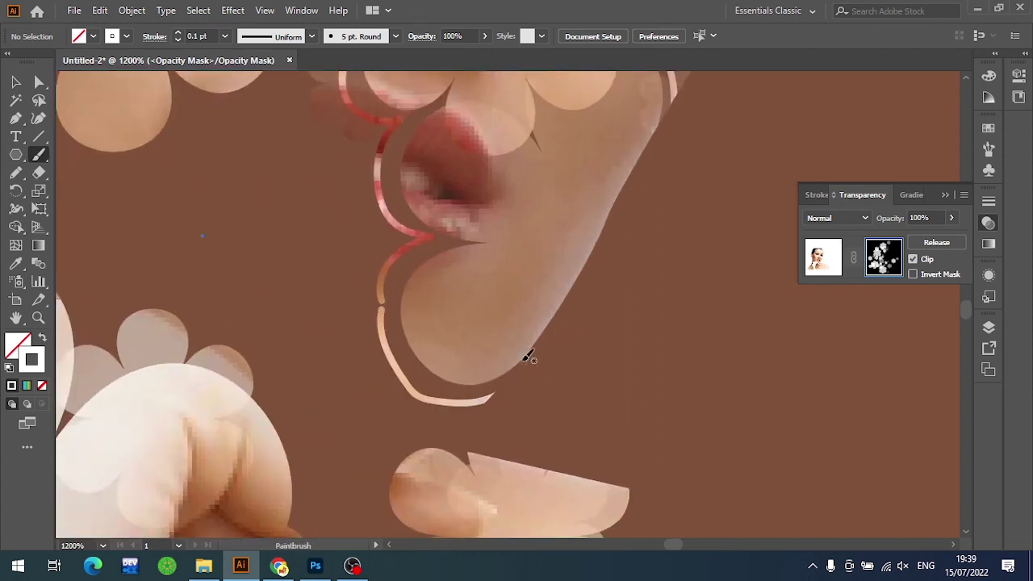
pyautogui.moveTo(528, 358); pyautogui.dragTo(481, 404)
# Add several parallel lines beside the nose and more flower-following lines toward the eye
pyautogui.keyDown('alt'); pyautogui.scroll(-3, 549, 368); pyautogui.keyUp('alt')
pyautogui.moveTo(606, 260); pyautogui.dragTo(529, 344)
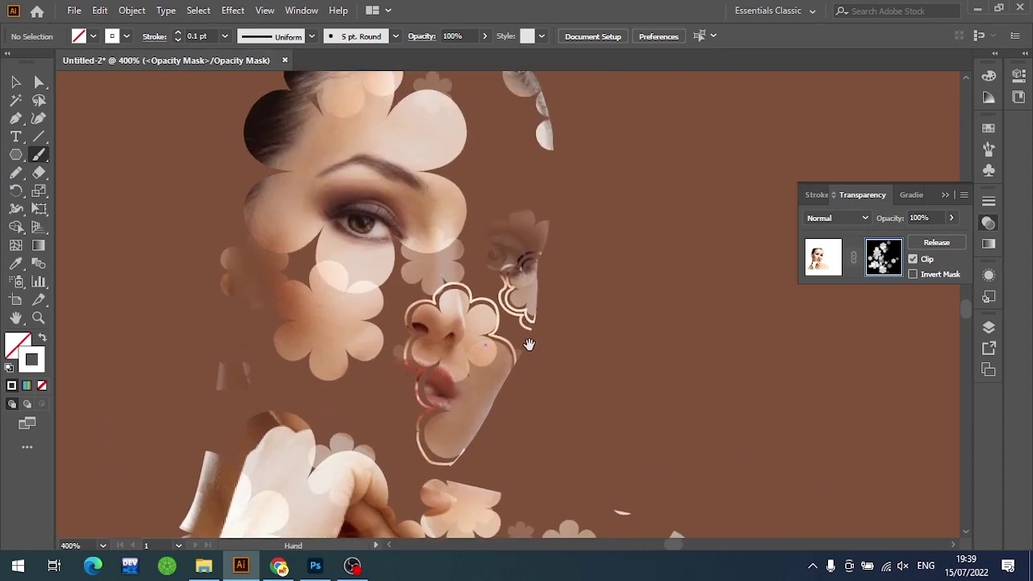
pyautogui.keyDown('alt'); pyautogui.scroll(2, 528, 348); pyautogui.keyUp('alt')
pyautogui.keyDown('alt'); pyautogui.scroll(2, 511, 315); pyautogui.keyUp('alt')
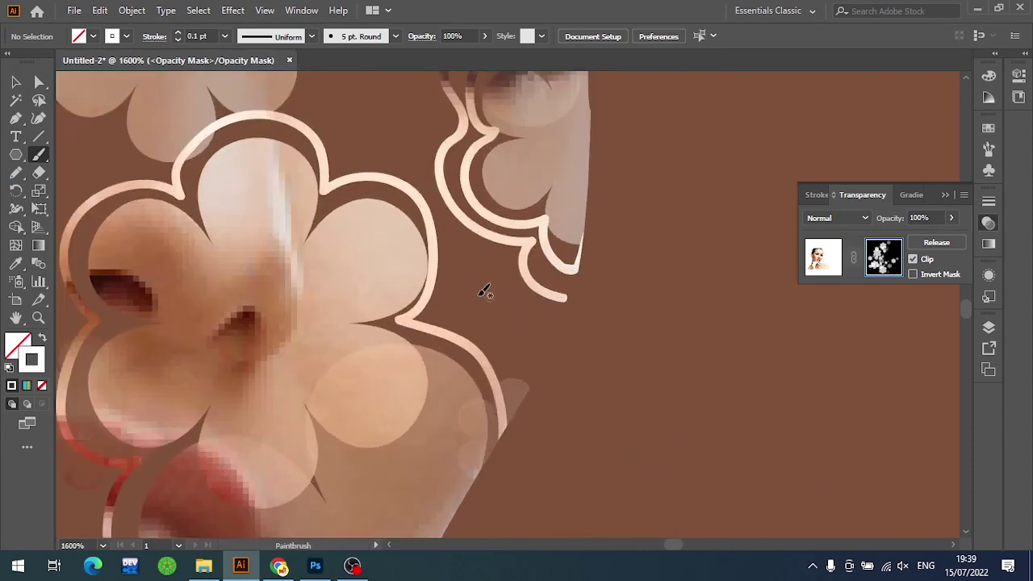
pyautogui.moveTo(428, 321); pyautogui.dragTo(441, 208)
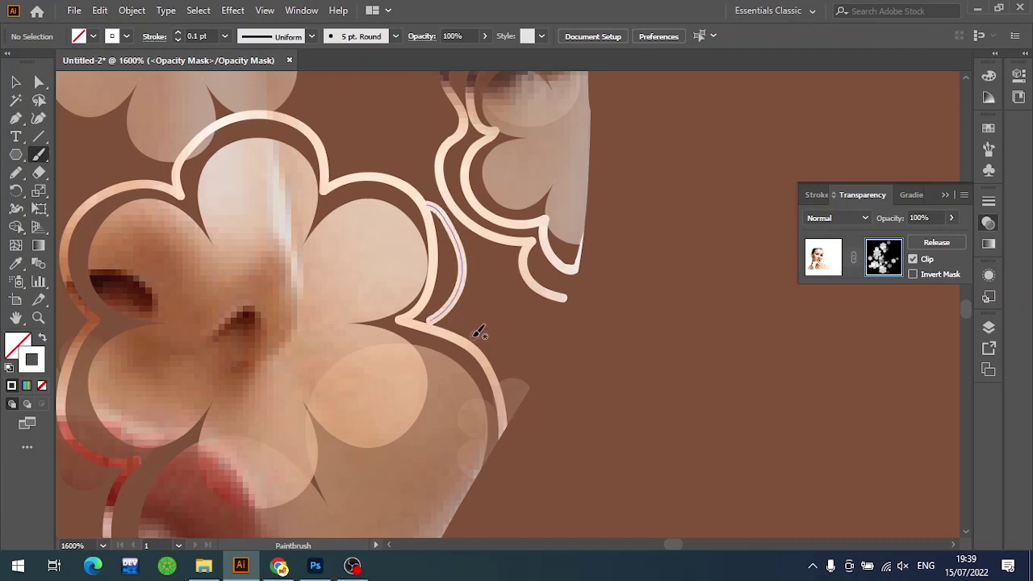
pyautogui.moveTo(473, 338); pyautogui.dragTo(477, 244)
pyautogui.moveTo(501, 376); pyautogui.dragTo(494, 250)
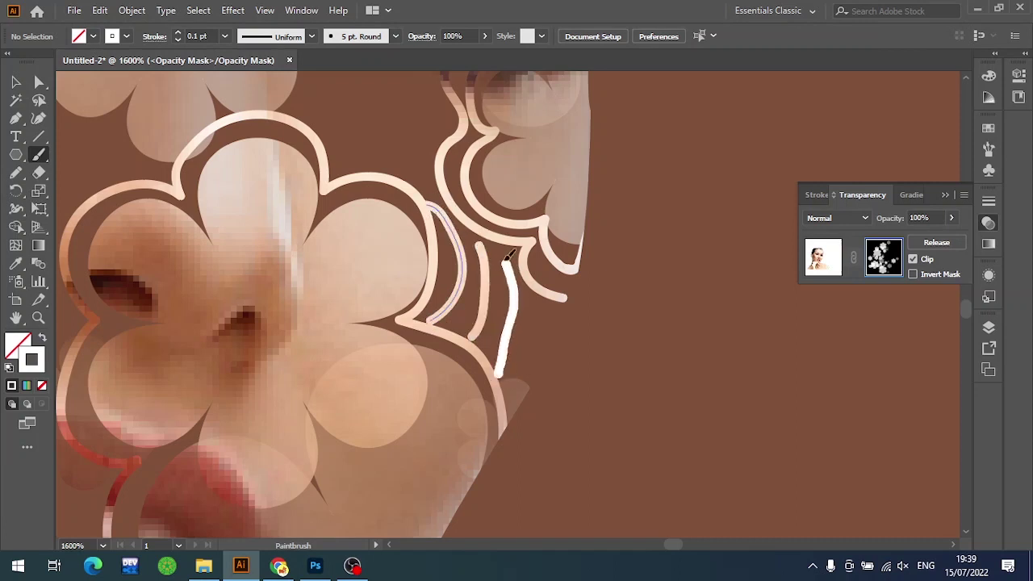
pyautogui.moveTo(511, 397)
pyautogui.mouseDown()
pyautogui.moveTo(528, 359)
pyautogui.moveTo(530, 309)
pyautogui.mouseUp()
pyautogui.scroll(5, 536, 303)
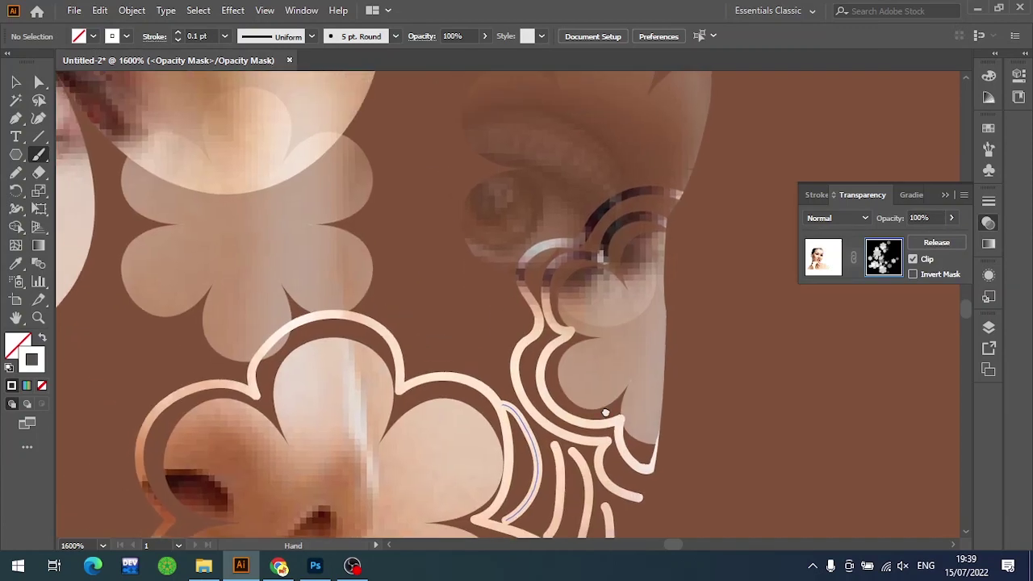
pyautogui.moveTo(508, 394)
pyautogui.mouseDown()
pyautogui.moveTo(428, 357)
pyautogui.moveTo(241, 365)
pyautogui.moveTo(156, 380)
pyautogui.moveTo(110, 473)
pyautogui.moveTo(167, 531)
pyautogui.mouseUp()
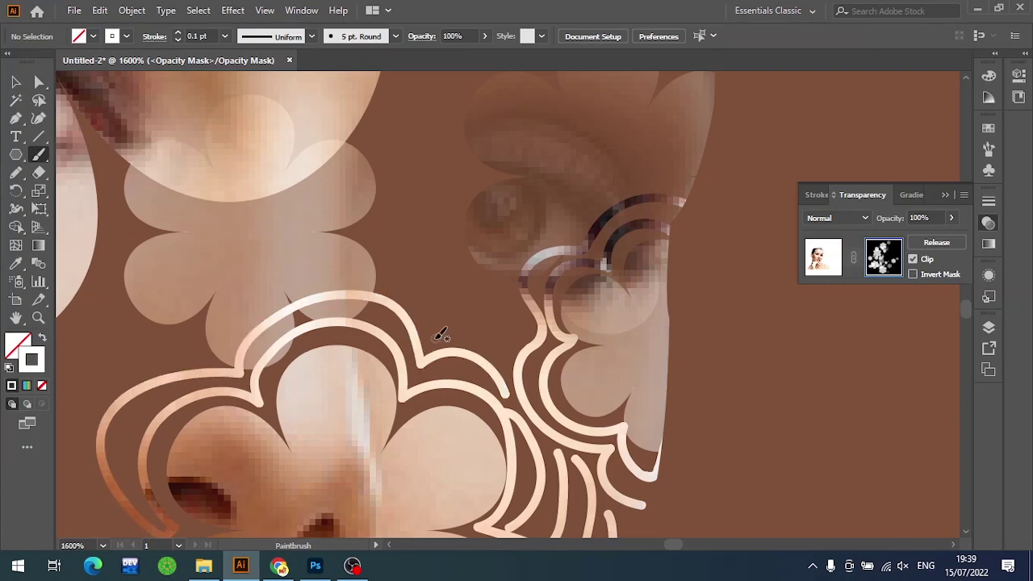
pyautogui.moveTo(434, 339)
pyautogui.mouseDown()
pyautogui.moveTo(494, 341)
pyautogui.moveTo(516, 319)
pyautogui.moveTo(505, 232)
pyautogui.moveTo(574, 233)
pyautogui.moveTo(645, 166)
pyautogui.moveTo(695, 178)
pyautogui.mouseUp()
pyautogui.scroll(-2, 702, 210)
# Paint white lines rising through the eye area, plus two wavy lines sweeping left from beside the eye
pyautogui.moveTo(676, 226); pyautogui.dragTo(636, 273)
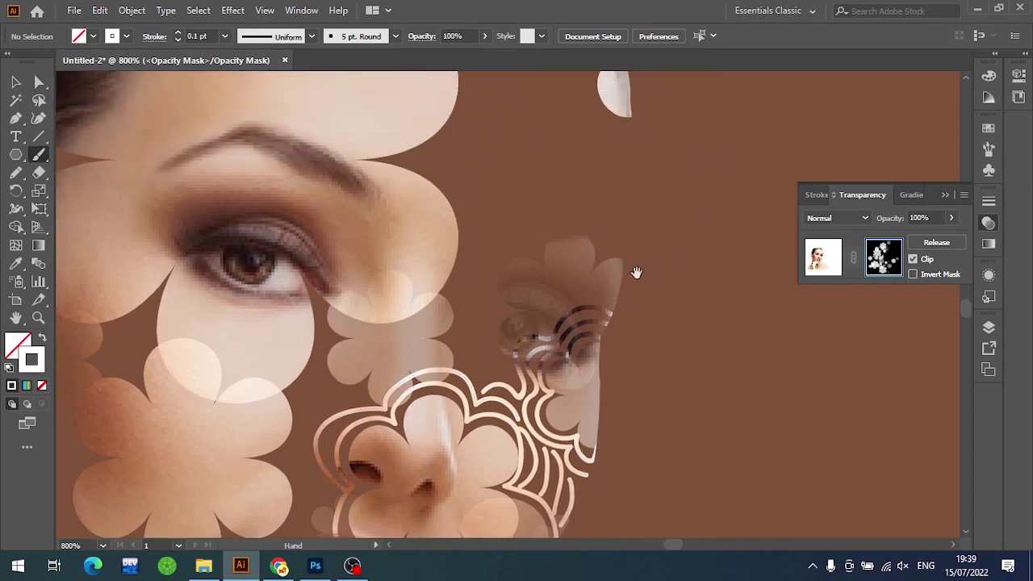
pyautogui.scroll(2, 521, 355)
pyautogui.moveTo(500, 421)
pyautogui.mouseDown()
pyautogui.moveTo(477, 342)
pyautogui.moveTo(561, 309)
pyautogui.moveTo(644, 234)
pyautogui.moveTo(689, 259)
pyautogui.mouseUp()
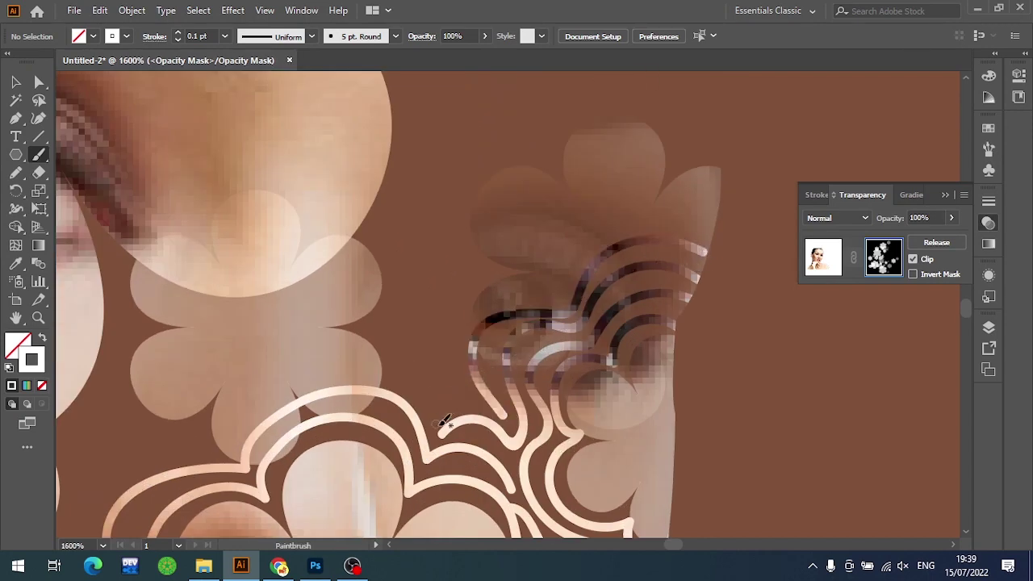
pyautogui.moveTo(444, 421)
pyautogui.mouseDown()
pyautogui.moveTo(457, 399)
pyautogui.moveTo(392, 368)
pyautogui.moveTo(246, 413)
pyautogui.moveTo(208, 413)
pyautogui.moveTo(277, 346)
pyautogui.moveTo(454, 339)
pyautogui.moveTo(601, 222)
pyautogui.moveTo(719, 224)
pyautogui.mouseUp()
pyautogui.scroll(-3, 618, 222)
pyautogui.moveTo(618, 219); pyautogui.dragTo(615, 312)
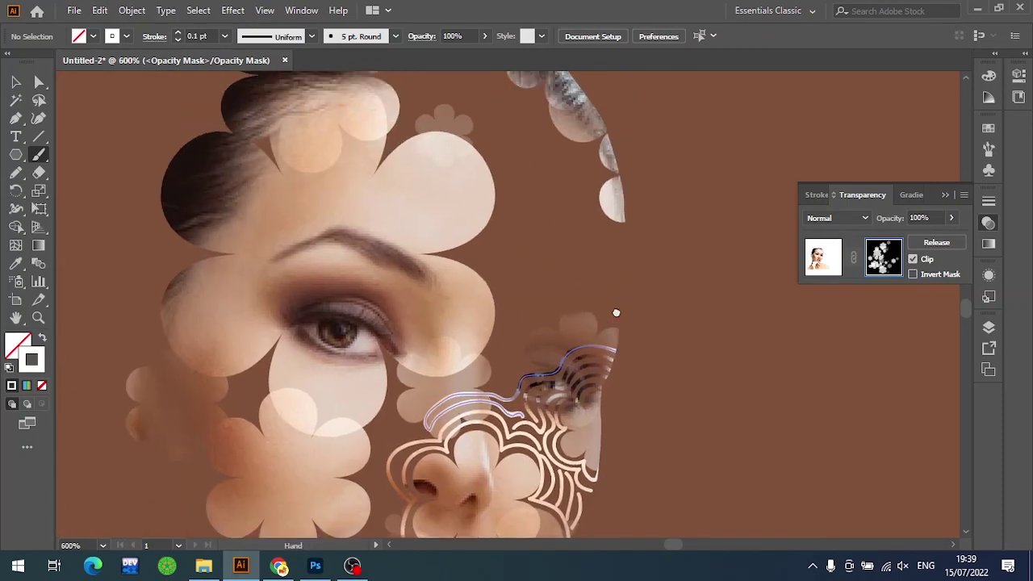
pyautogui.scroll(2, 615, 312)
pyautogui.moveTo(669, 280)
pyautogui.mouseDown()
pyautogui.moveTo(595, 267)
pyautogui.moveTo(468, 334)
pyautogui.moveTo(427, 370)
pyautogui.moveTo(317, 372)
pyautogui.moveTo(247, 430)
pyautogui.moveTo(181, 517)
pyautogui.mouseUp()
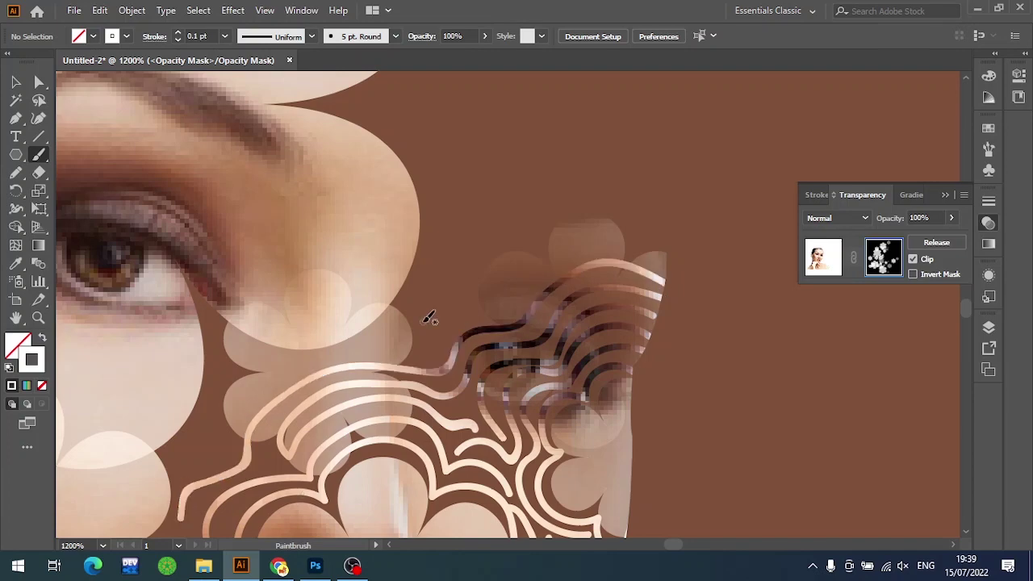
pyautogui.moveTo(677, 263)
pyautogui.mouseDown()
pyautogui.moveTo(576, 248)
pyautogui.moveTo(428, 339)
pyautogui.moveTo(271, 375)
pyautogui.moveTo(156, 487)
pyautogui.moveTo(152, 510)
pyautogui.mouseUp()
# Trace white contour lines down past the nose and lips and along the chin
pyautogui.moveTo(248, 498); pyautogui.dragTo(544, 228)
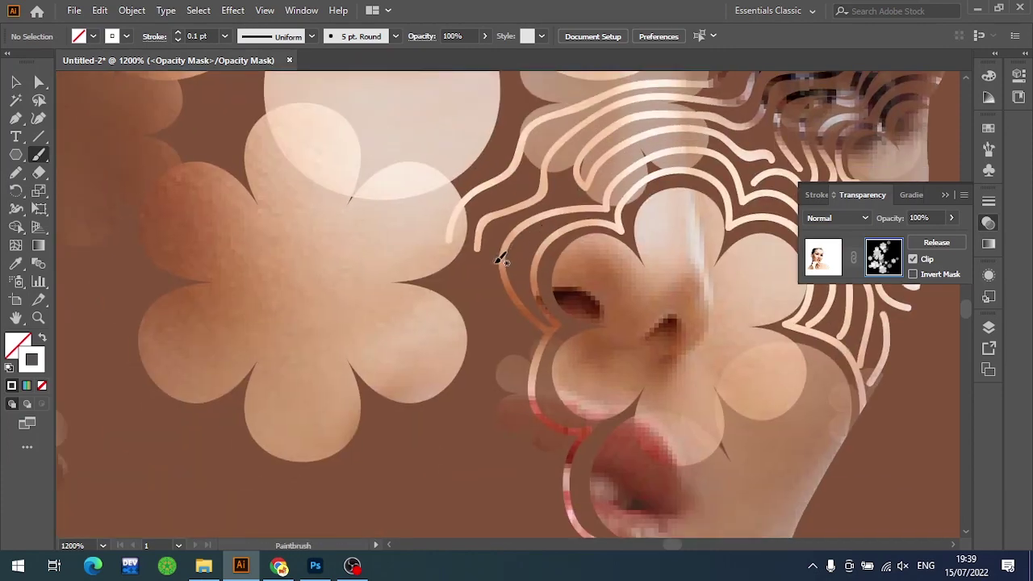
pyautogui.moveTo(478, 249)
pyautogui.mouseDown()
pyautogui.moveTo(524, 322)
pyautogui.moveTo(503, 414)
pyautogui.moveTo(557, 446)
pyautogui.moveTo(555, 542)
pyautogui.moveTo(430, 409)
pyautogui.mouseUp()
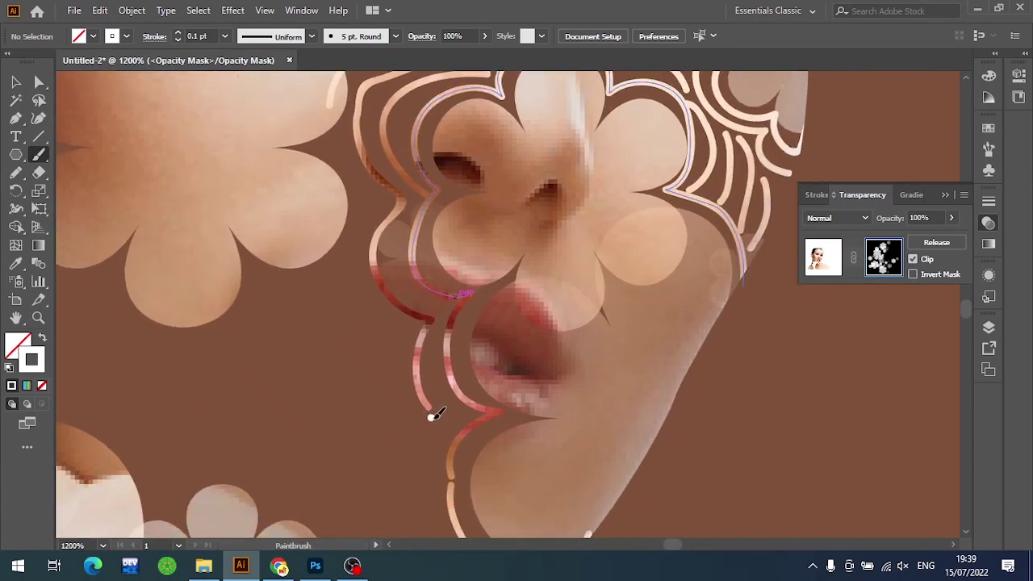
pyautogui.scroll(-2, 466, 389)
pyautogui.moveTo(446, 401); pyautogui.dragTo(441, 432)
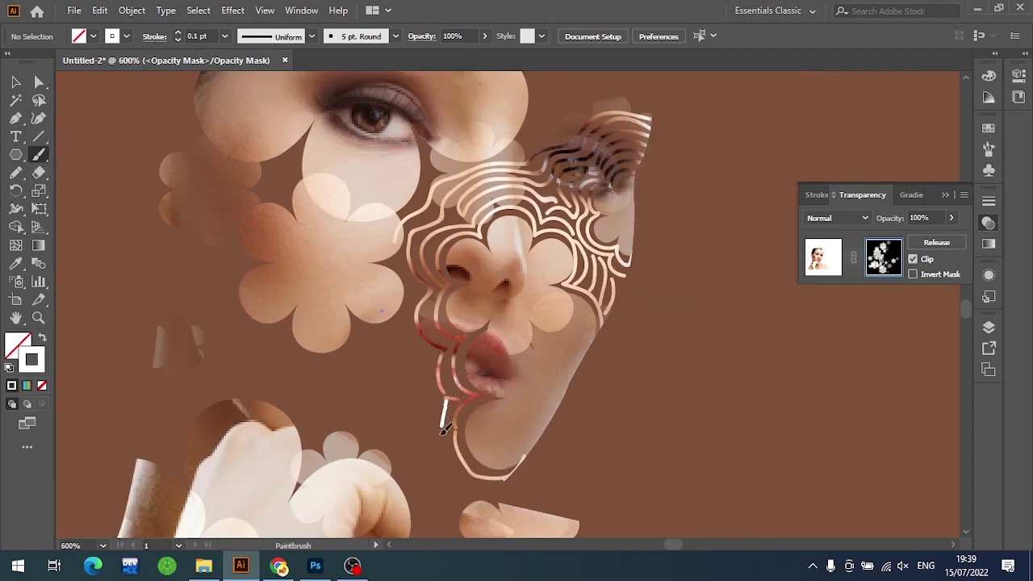
pyautogui.moveTo(509, 487); pyautogui.dragTo(511, 486)
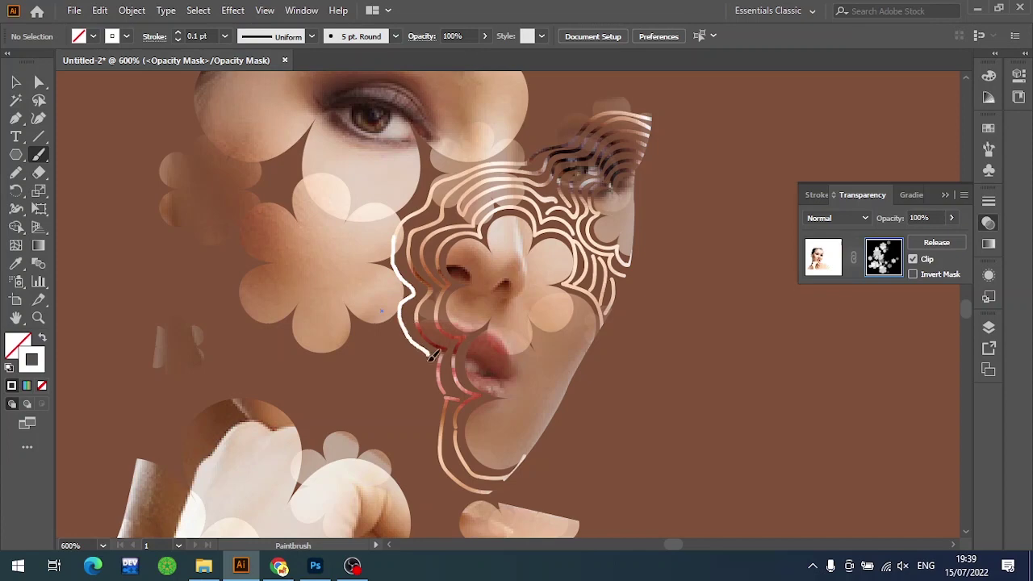
pyautogui.moveTo(436, 401); pyautogui.dragTo(470, 498)
pyautogui.scroll(3, 571, 266)
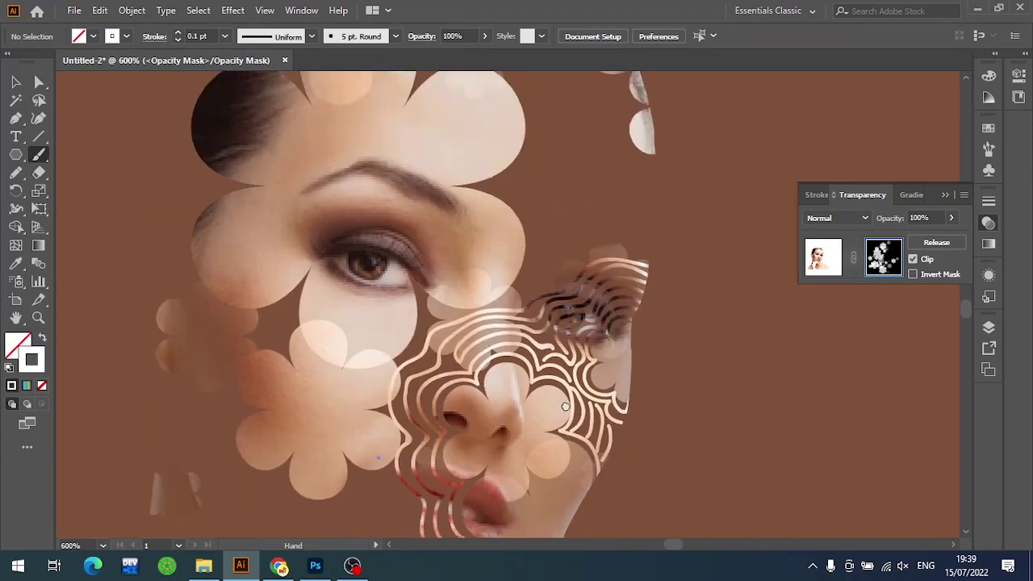
pyautogui.keyDown('alt'); pyautogui.scroll(-2, 540, 255); pyautogui.keyUp('alt')
# Paint six white lines fanning from the forehead flower petal toward the upper-right hair
pyautogui.keyDown('alt'); pyautogui.scroll(4, 491, 260); pyautogui.keyUp('alt')
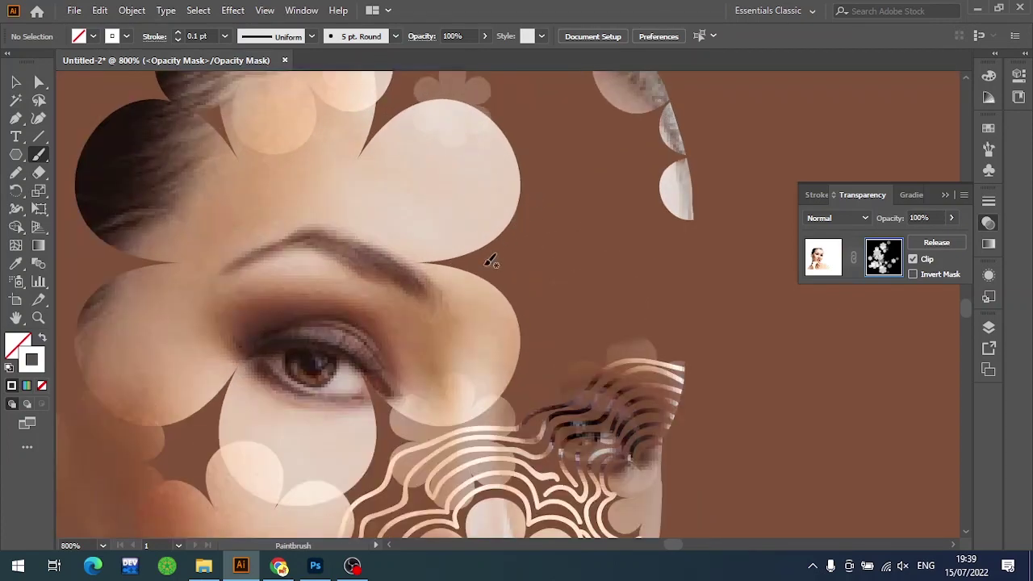
pyautogui.moveTo(463, 262); pyautogui.dragTo(660, 207)
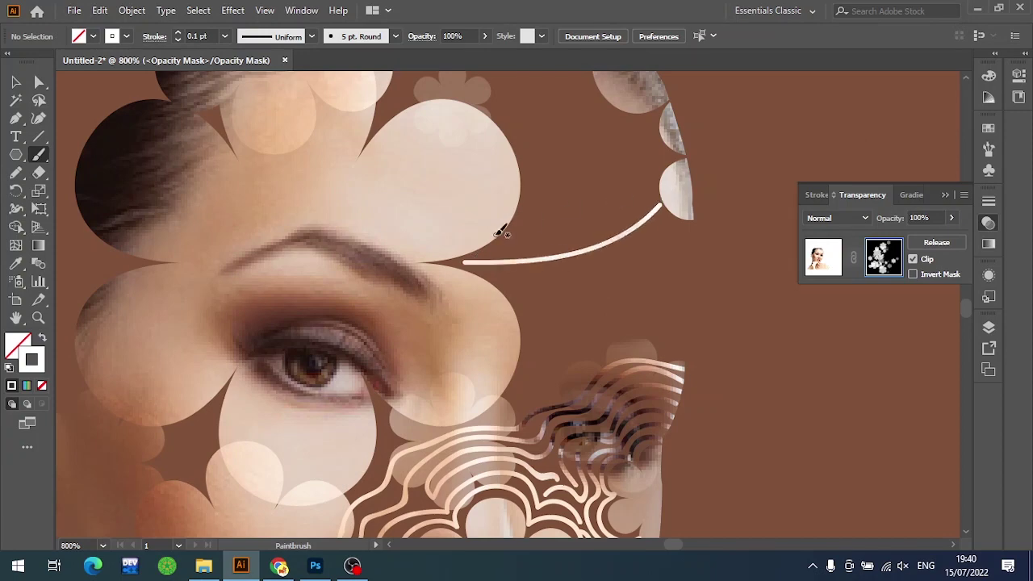
pyautogui.moveTo(494, 245); pyautogui.dragTo(655, 197)
pyautogui.scroll(2, 618, 138)
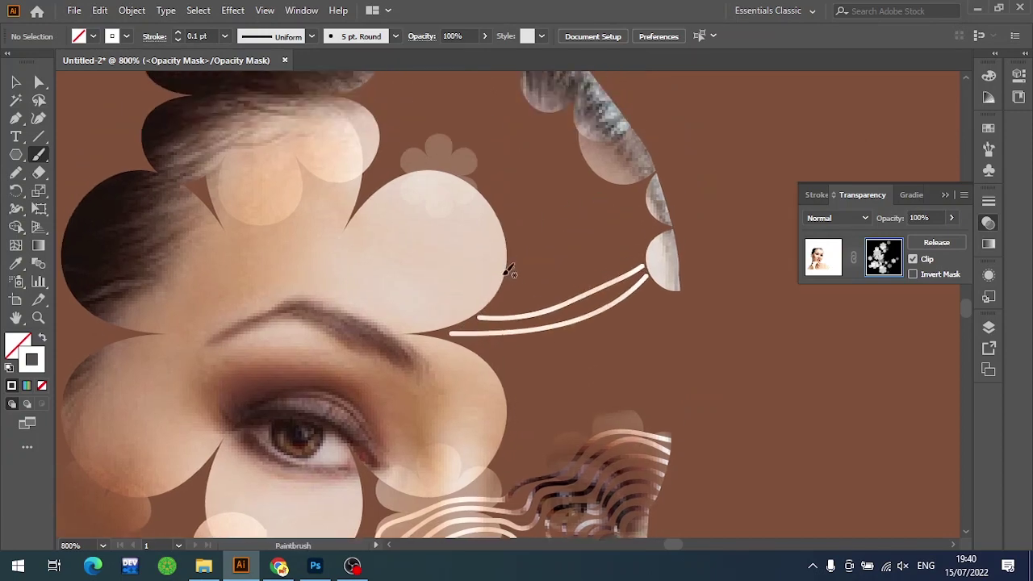
pyautogui.moveTo(497, 290)
pyautogui.mouseDown()
pyautogui.moveTo(552, 292)
pyautogui.moveTo(654, 241)
pyautogui.mouseUp()
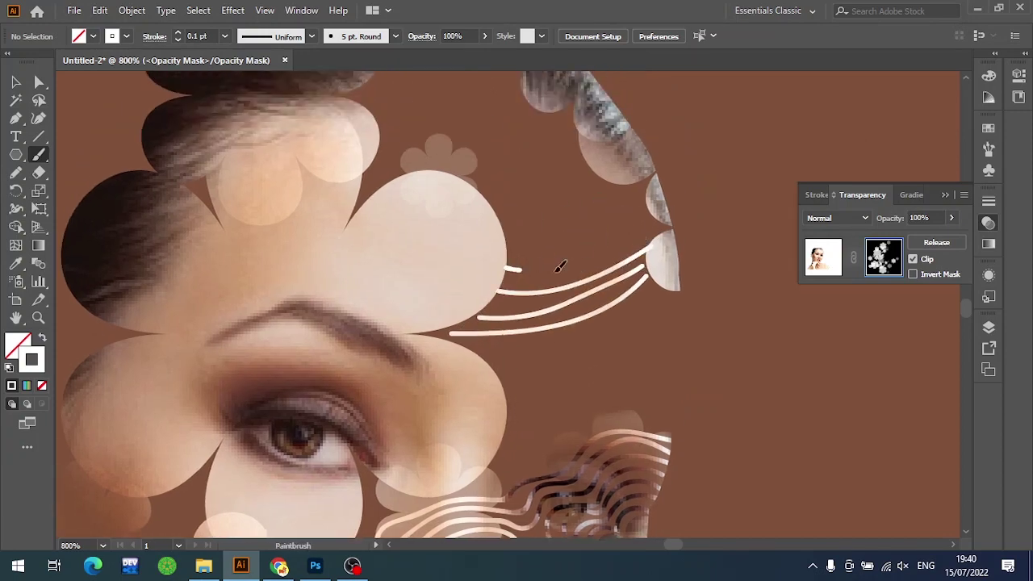
pyautogui.moveTo(558, 267); pyautogui.dragTo(649, 243)
pyautogui.moveTo(510, 249); pyautogui.dragTo(655, 207)
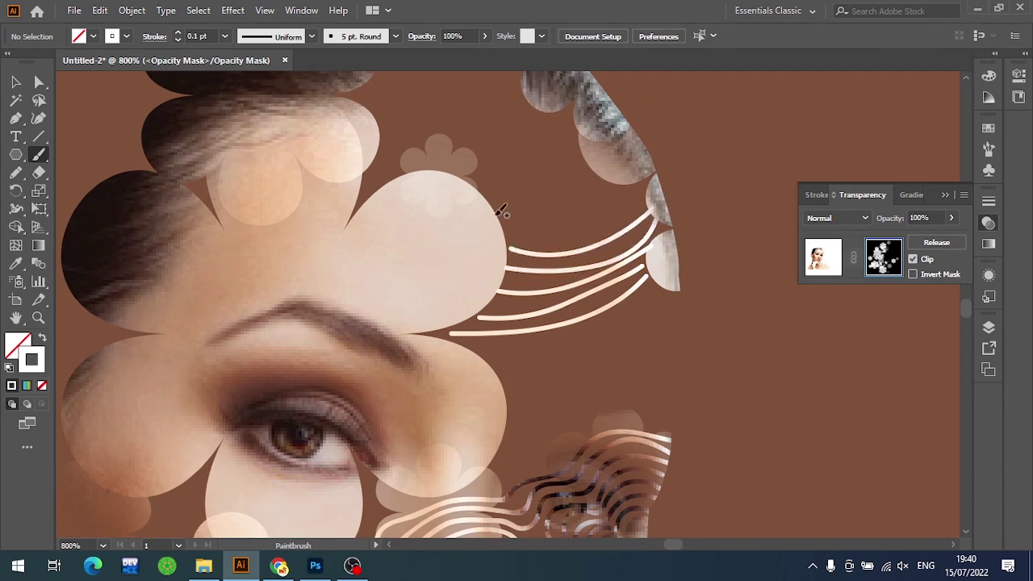
pyautogui.moveTo(502, 225); pyautogui.dragTo(650, 185)
pyautogui.moveTo(483, 204); pyautogui.dragTo(611, 178)
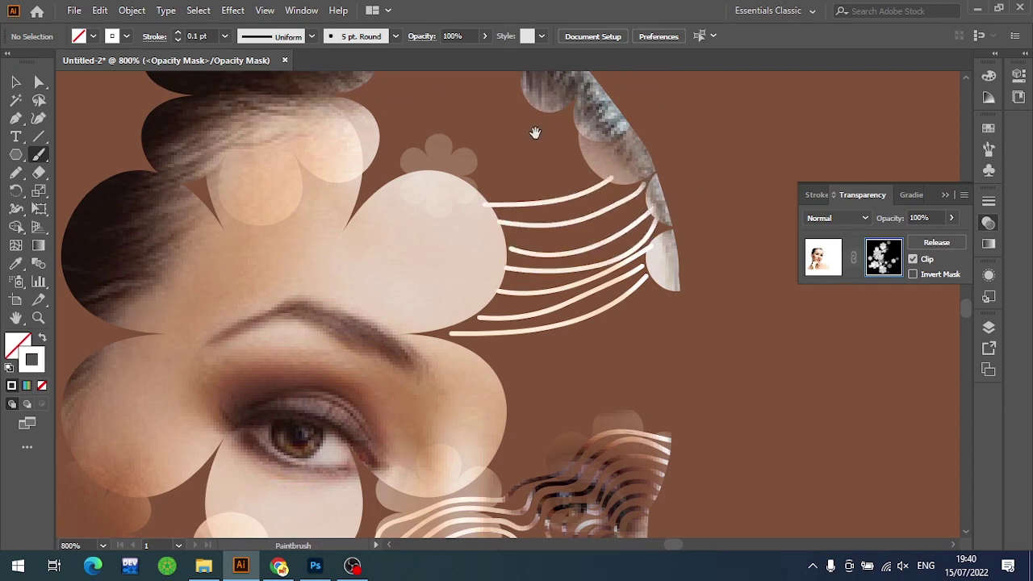
pyautogui.moveTo(535, 131); pyautogui.dragTo(538, 172)
# Set stroke opacity to 53% and paint nine translucent curving lines from the flower edge
pyautogui.click(484, 37)
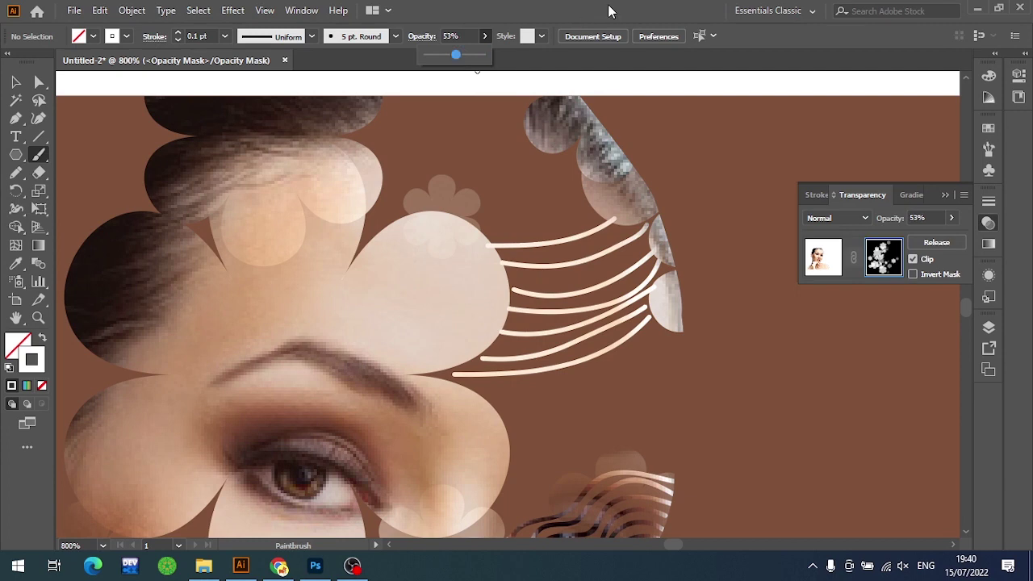
pyautogui.moveTo(390, 216); pyautogui.dragTo(528, 137)
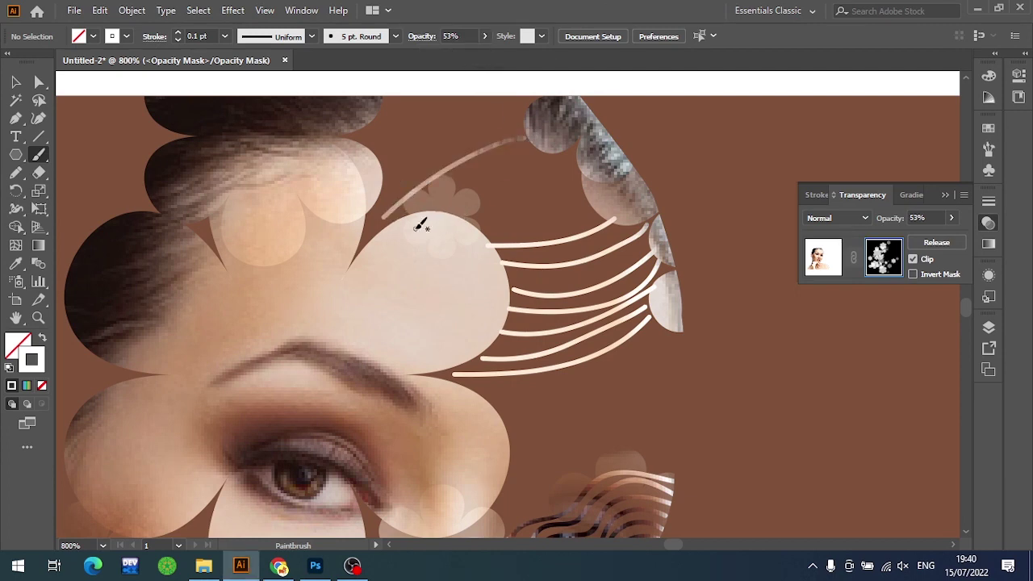
pyautogui.moveTo(415, 211); pyautogui.dragTo(545, 165)
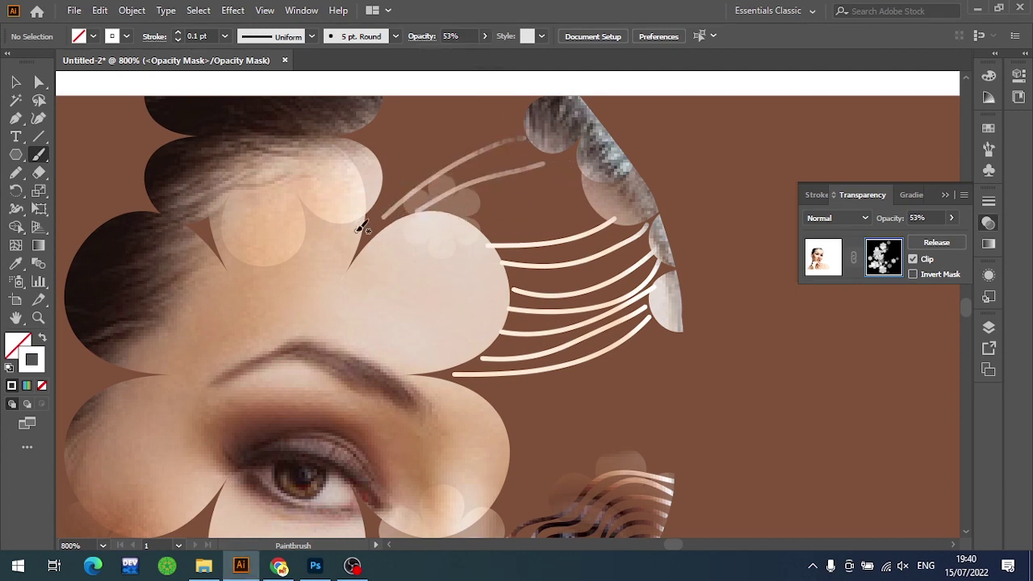
pyautogui.moveTo(363, 226); pyautogui.dragTo(525, 131)
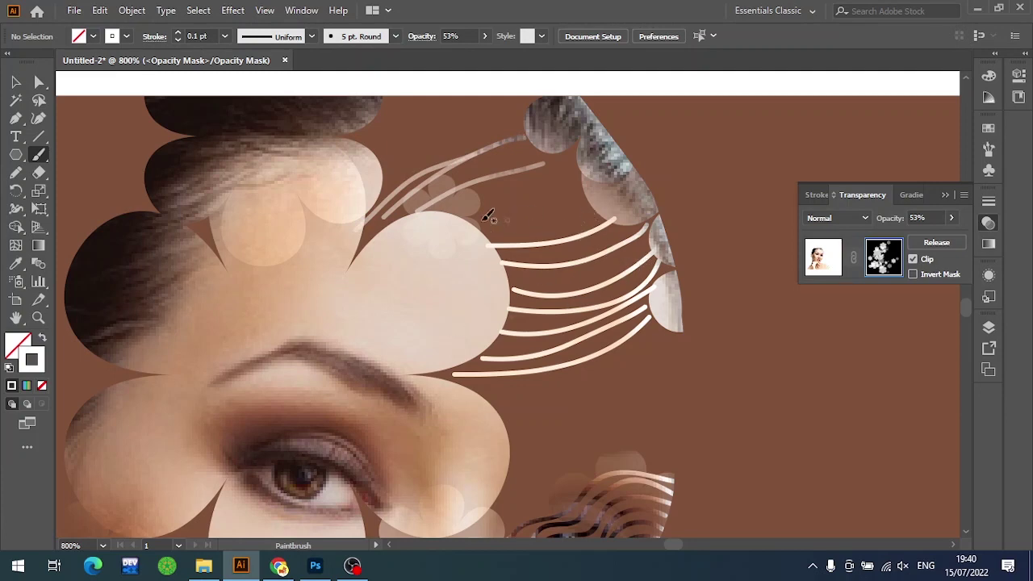
pyautogui.moveTo(458, 217); pyautogui.dragTo(561, 168)
pyautogui.moveTo(496, 240); pyautogui.dragTo(604, 211)
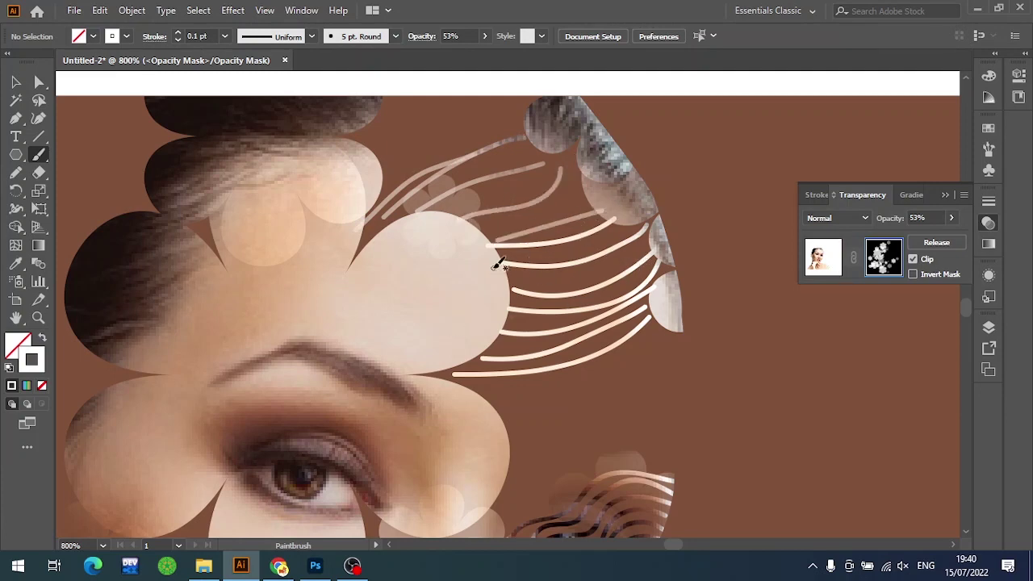
pyautogui.moveTo(495, 266); pyautogui.dragTo(651, 258)
pyautogui.moveTo(512, 289); pyautogui.dragTo(650, 284)
pyautogui.moveTo(439, 332); pyautogui.dragTo(648, 324)
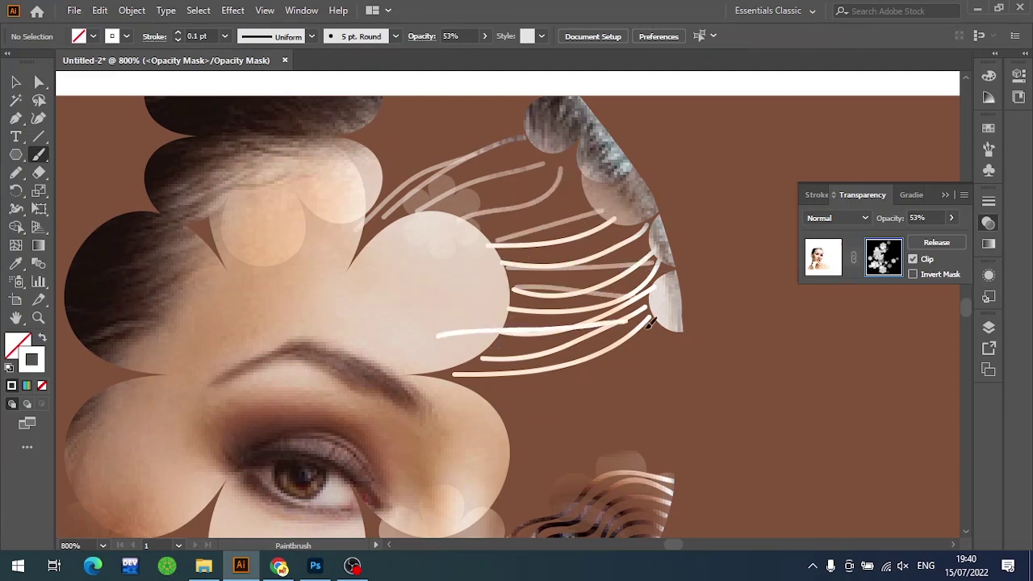
pyautogui.moveTo(481, 370); pyautogui.dragTo(681, 388)
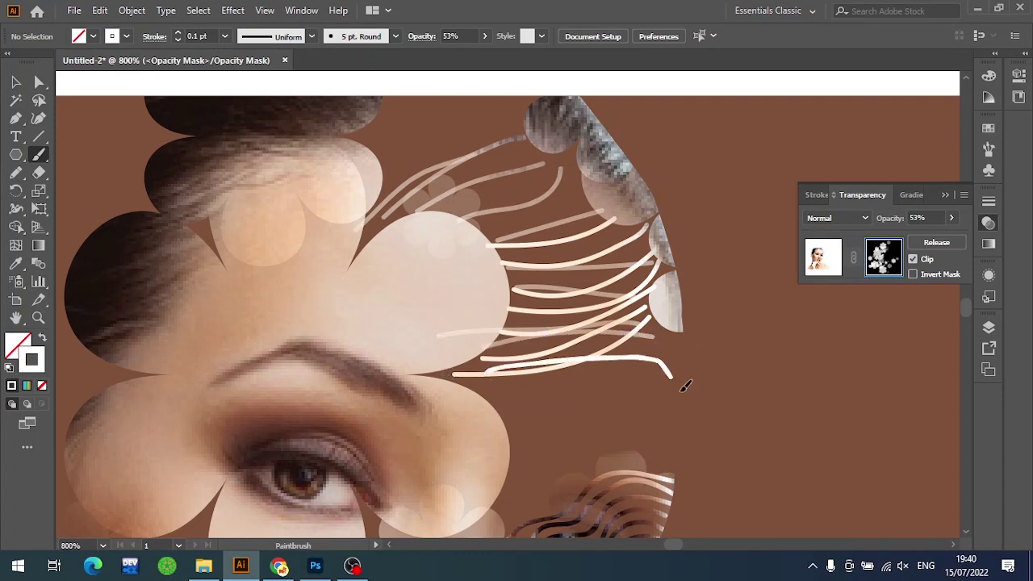
# Add several more translucent lines beside the eye, undoing one stray stroke
pyautogui.moveTo(567, 422); pyautogui.dragTo(475, 296)
pyautogui.moveTo(392, 243); pyautogui.dragTo(628, 307)
pyautogui.hotkey('ctrl', 'z')
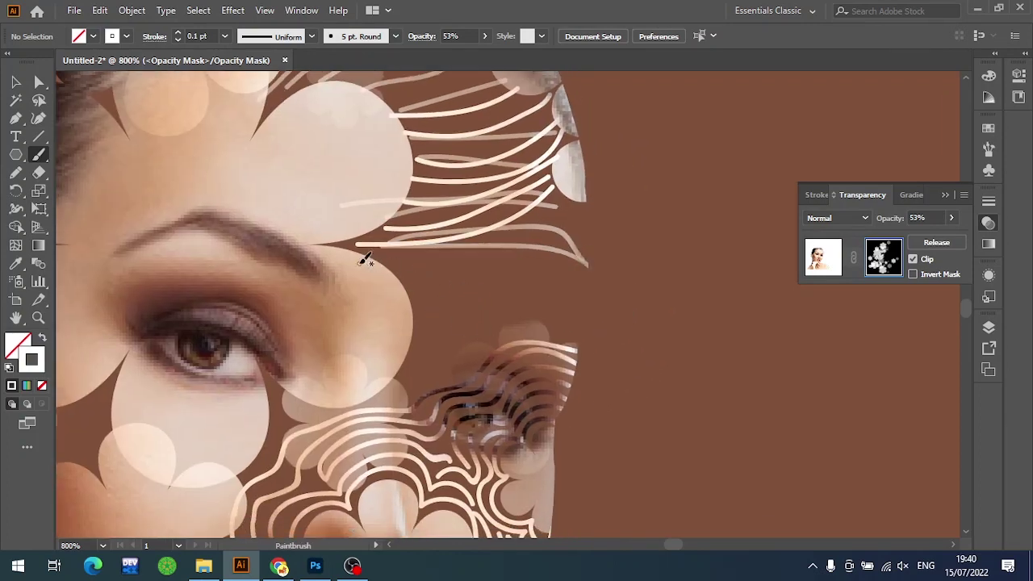
pyautogui.moveTo(365, 259); pyautogui.dragTo(592, 329)
pyautogui.moveTo(425, 255); pyautogui.dragTo(594, 301)
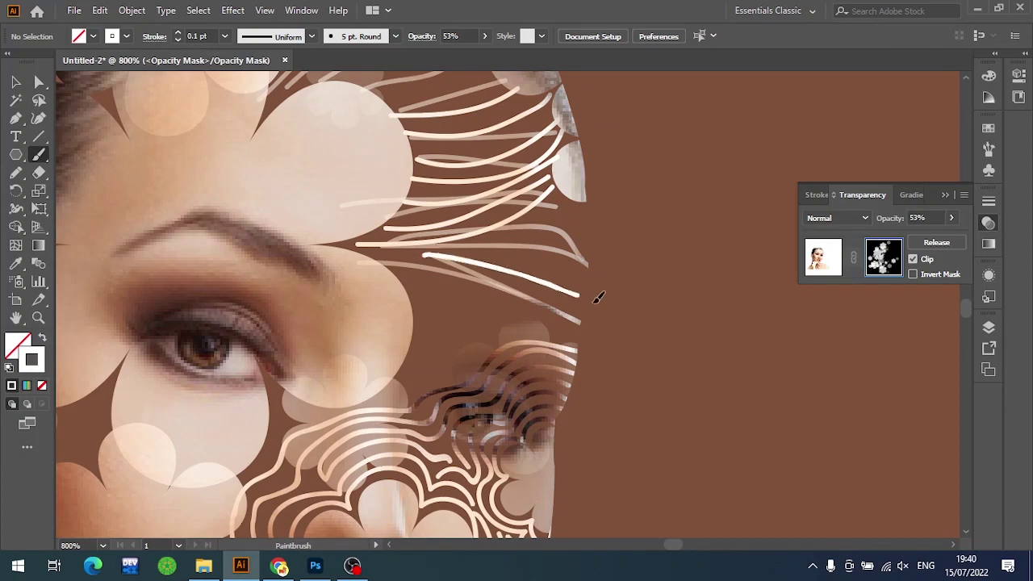
pyautogui.moveTo(390, 315); pyautogui.dragTo(584, 343)
pyautogui.moveTo(390, 303); pyautogui.dragTo(583, 327)
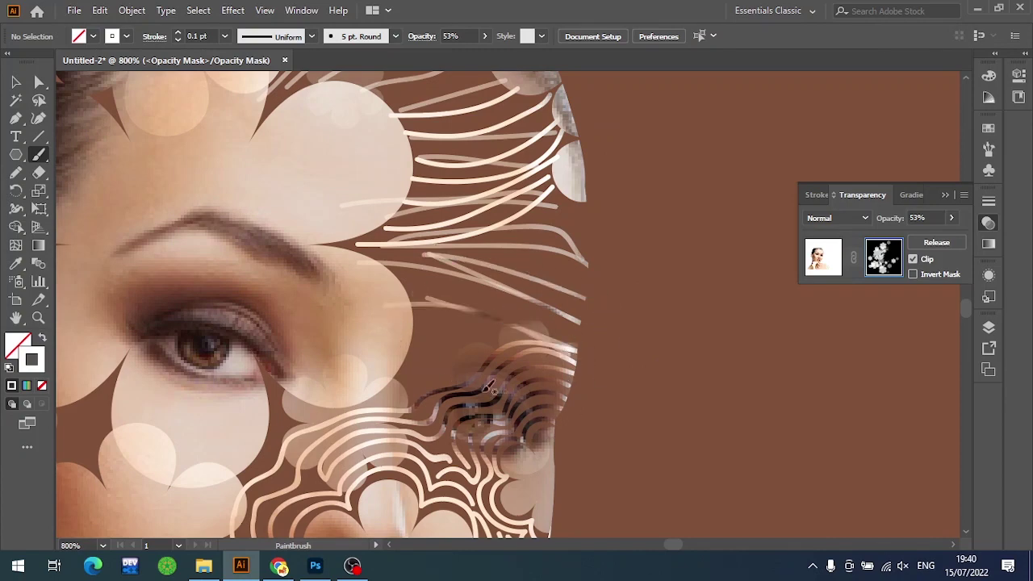
pyautogui.moveTo(383, 332); pyautogui.dragTo(516, 375)
pyautogui.moveTo(396, 351); pyautogui.dragTo(494, 373)
pyautogui.scroll(-3, 558, 322)
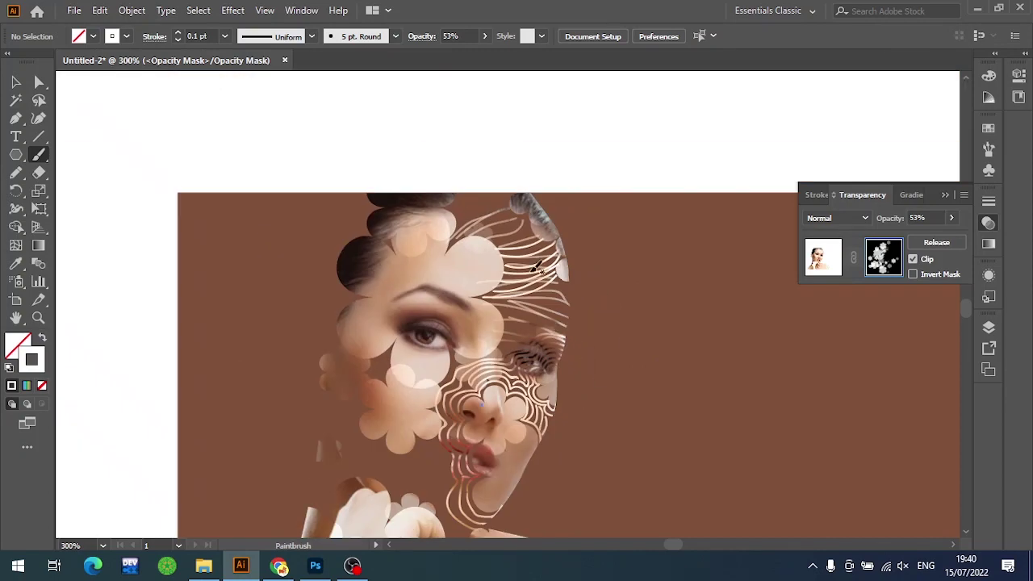
pyautogui.scroll(3, 531, 247)
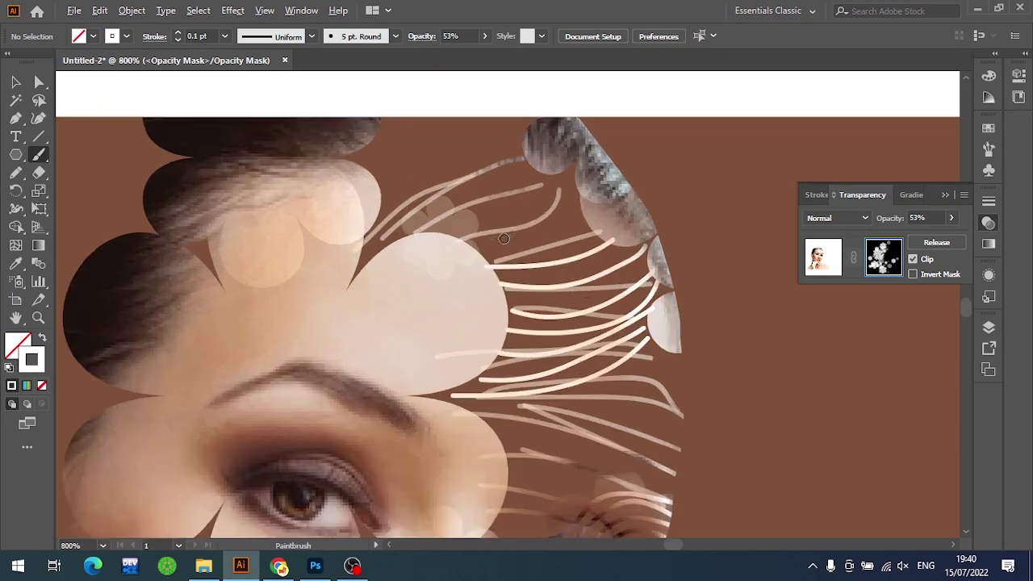
# Reset stroke opacity to 100% and paint six bright white lines across the upper hair
pyautogui.click(485, 36)
pyautogui.moveTo(456, 56); pyautogui.dragTo(488, 55)
pyautogui.moveTo(452, 246); pyautogui.dragTo(597, 222)
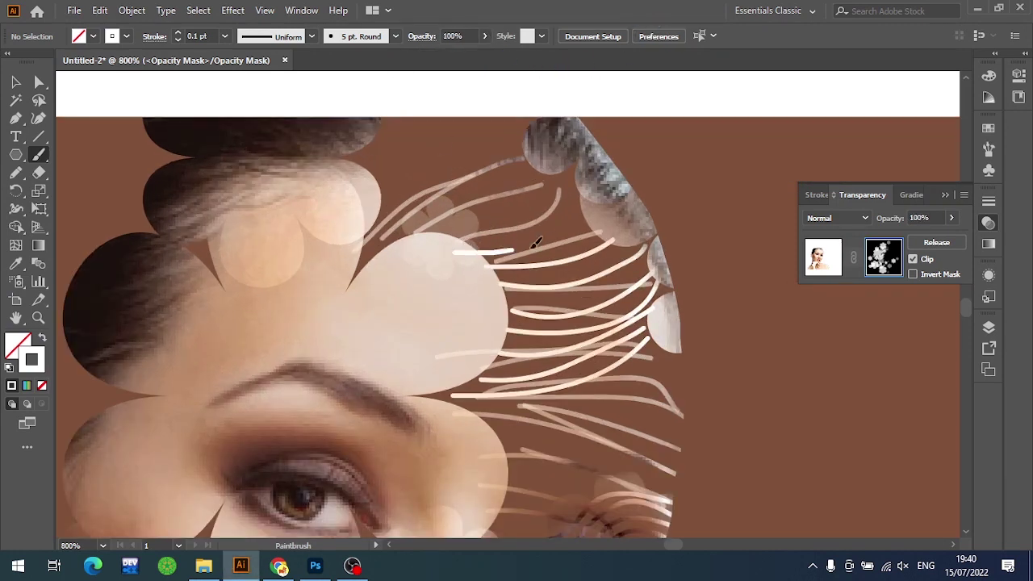
pyautogui.moveTo(386, 221); pyautogui.dragTo(555, 218)
pyautogui.moveTo(379, 188); pyautogui.dragTo(563, 172)
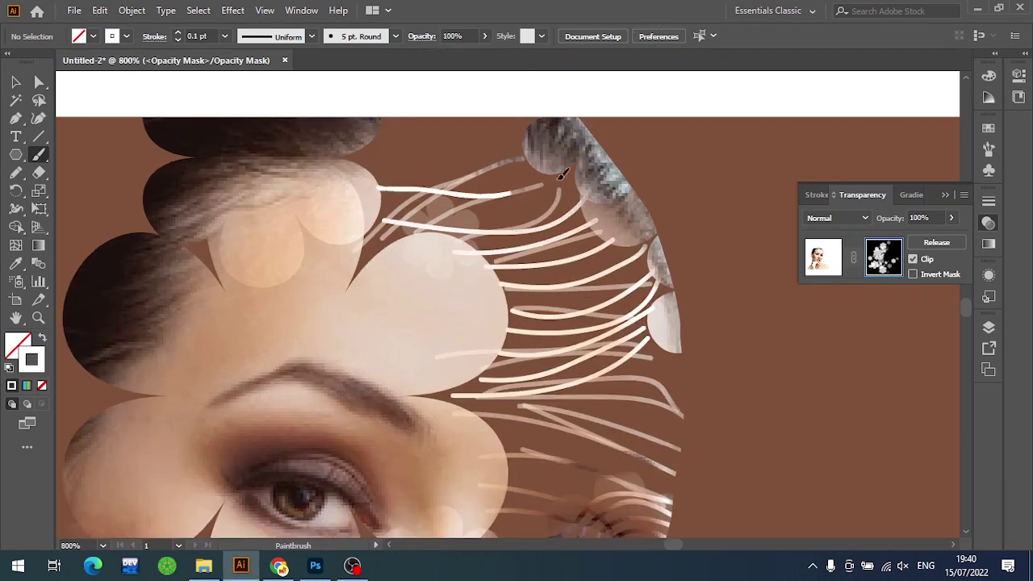
pyautogui.moveTo(360, 137); pyautogui.dragTo(516, 157)
pyautogui.moveTo(347, 155); pyautogui.dragTo(556, 157)
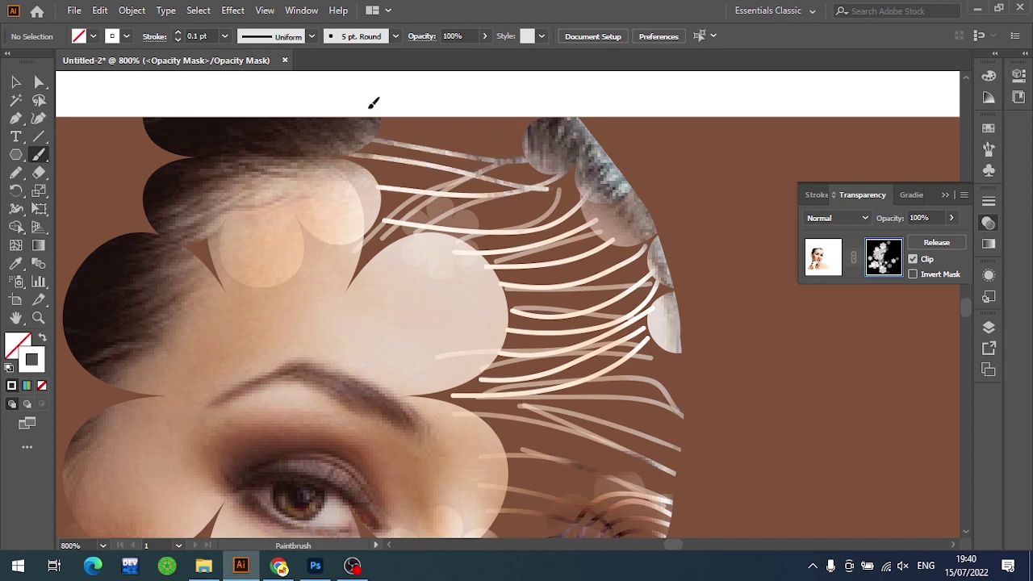
pyautogui.moveTo(387, 121); pyautogui.dragTo(577, 121)
# Zoom out and choose the Rectangle Tool from the shape-tool flyout
pyautogui.scroll(-3, 608, 147)
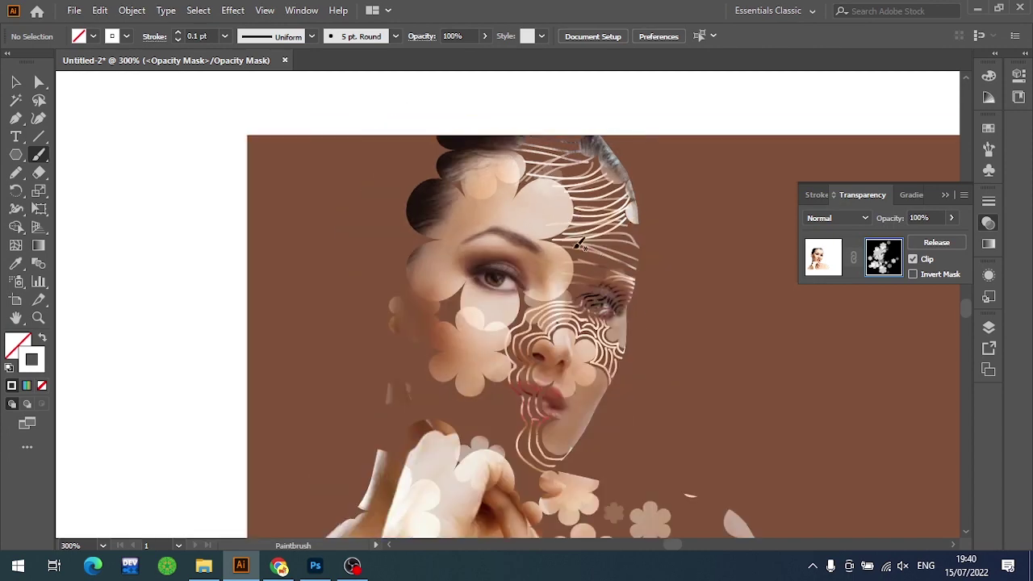
pyautogui.rightClick(16, 154)
pyautogui.click(81, 153)
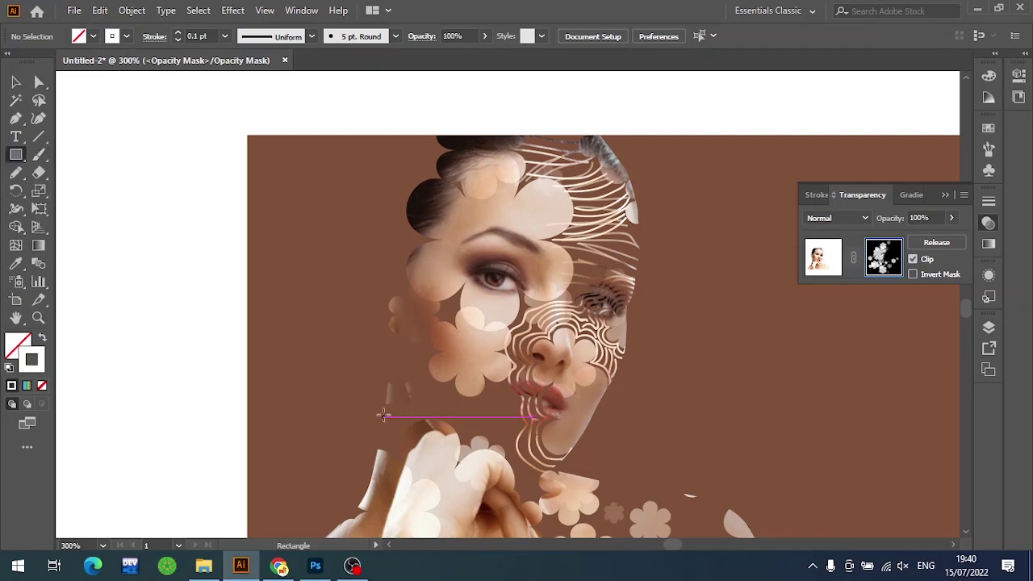
# Draw a small circle beside the left cheek with a 0.5 pt outline
pyautogui.rightClick(16, 154)
pyautogui.click(81, 190)
pyautogui.scroll(3, 497, 418)
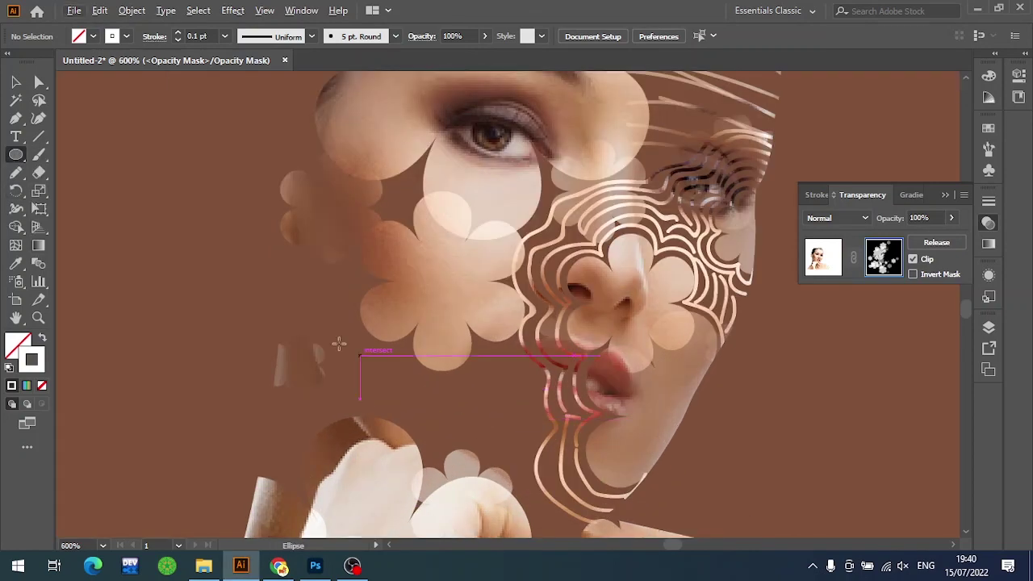
pyautogui.moveTo(308, 290); pyautogui.dragTo(349, 330)
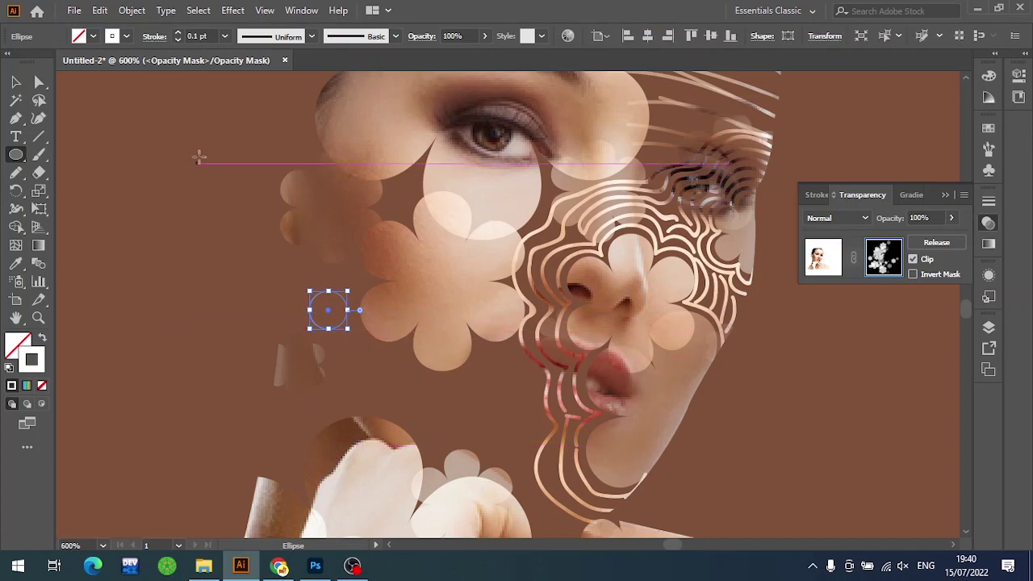
pyautogui.press('v')
pyautogui.click(180, 34)
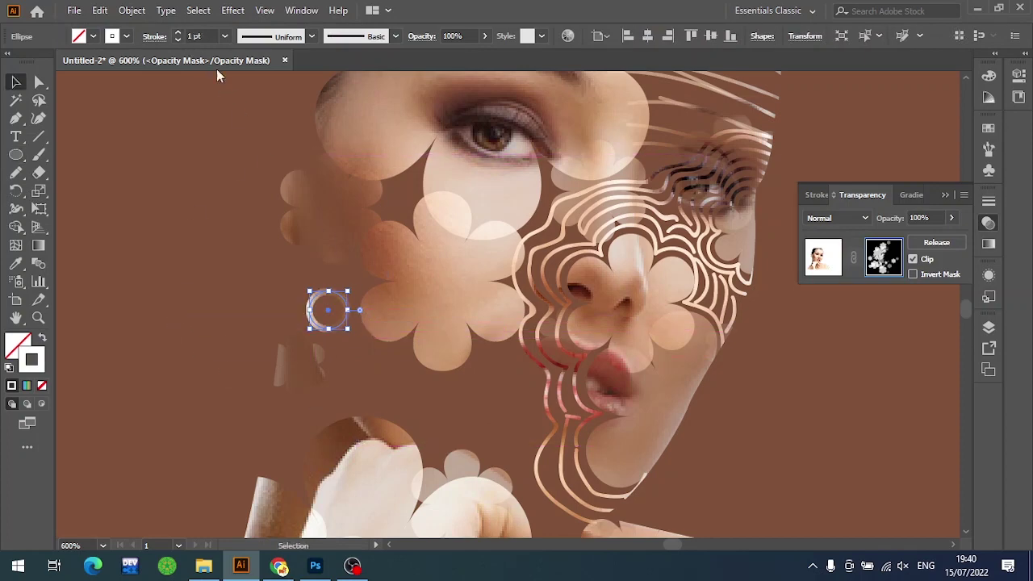
pyautogui.click(178, 40)
pyautogui.click(218, 291)
# Copy the circle below, then select the four circles and copy the cluster down-right
pyautogui.scroll(1, 261, 323)
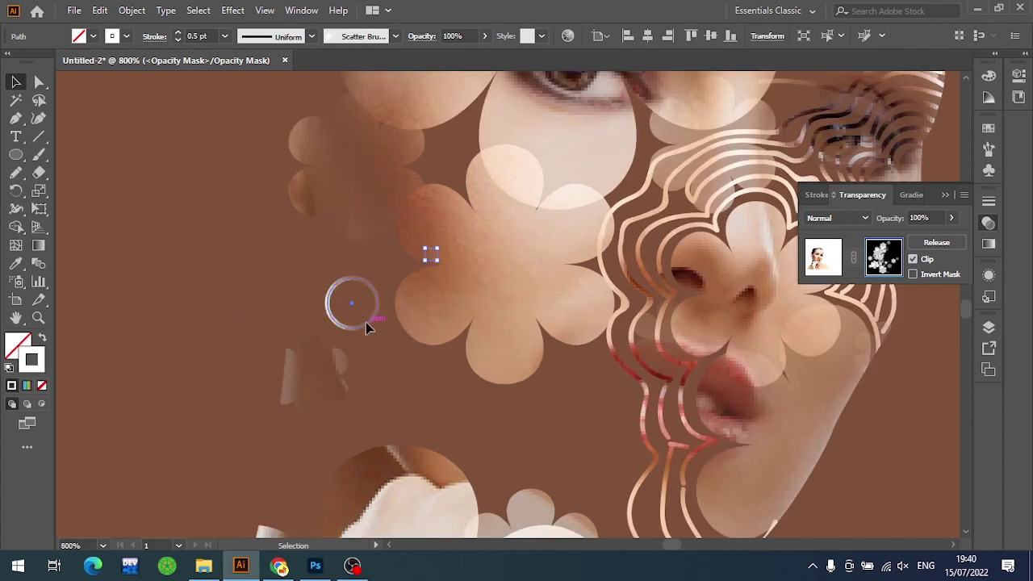
pyautogui.click(366, 322)
pyautogui.moveTo(364, 324)
pyautogui.mouseDown()
pyautogui.moveTo(335, 268)
pyautogui.moveTo(339, 333)
pyautogui.moveTo(390, 303)
pyautogui.moveTo(390, 365)
pyautogui.mouseUp()
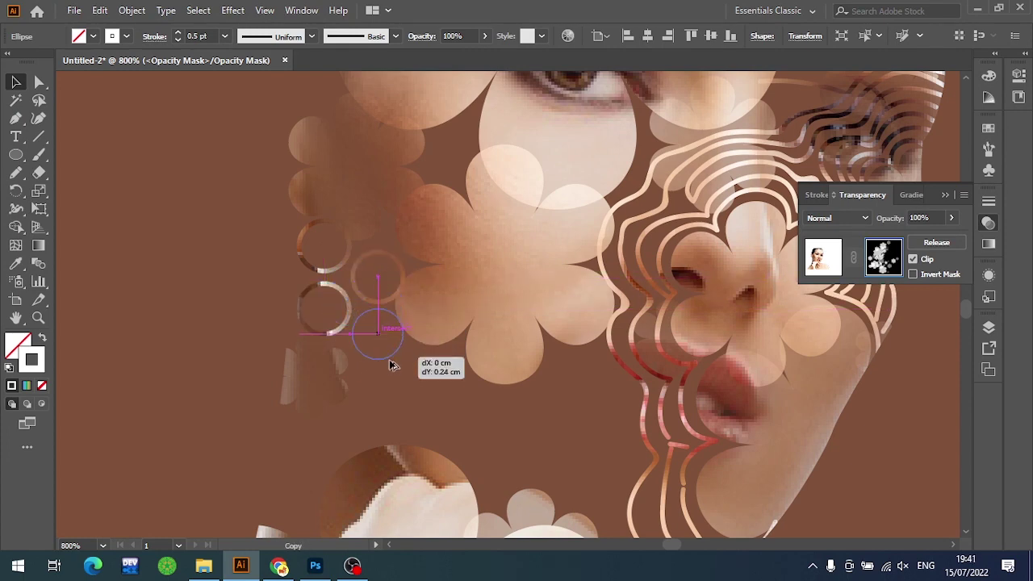
pyautogui.keyDown('shift'); pyautogui.click(362, 298); pyautogui.keyUp('shift')
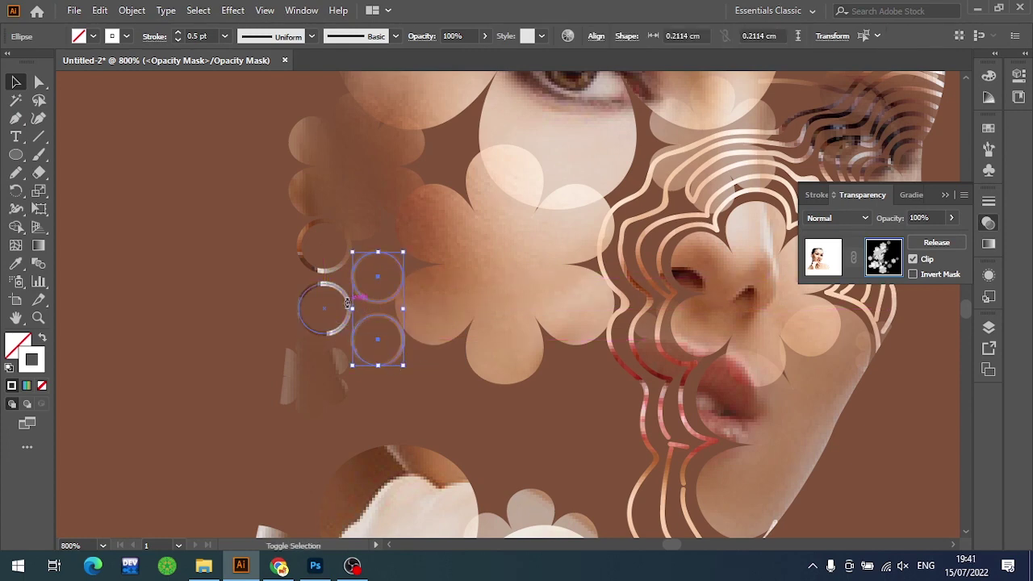
pyautogui.keyDown('shift'); pyautogui.click(337, 294); pyautogui.keyUp('shift')
pyautogui.keyDown('shift'); pyautogui.click(331, 269); pyautogui.keyUp('shift')
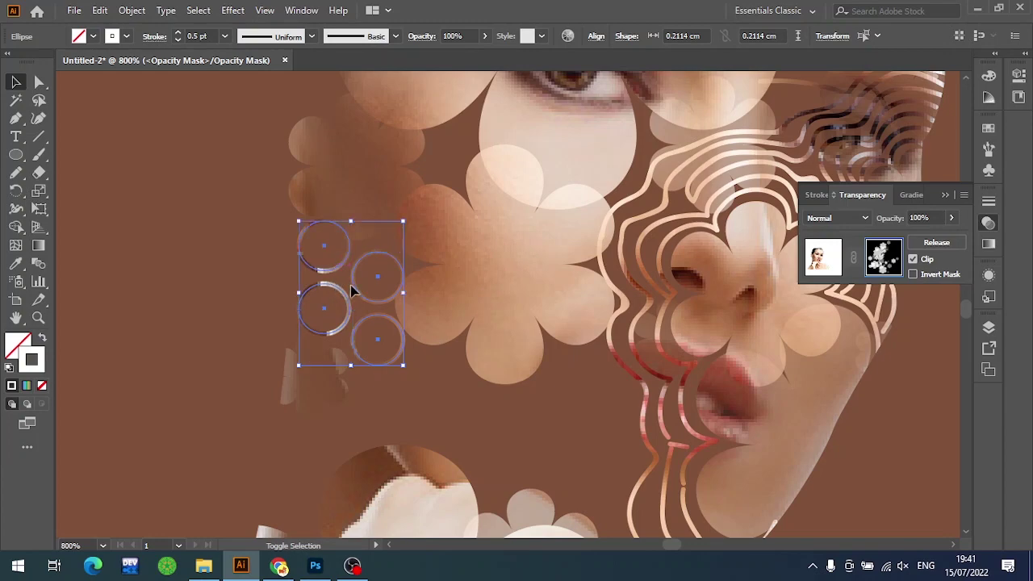
pyautogui.moveTo(369, 301)
pyautogui.mouseDown()
pyautogui.moveTo(474, 409)
pyautogui.moveTo(482, 404)
pyautogui.mouseUp()
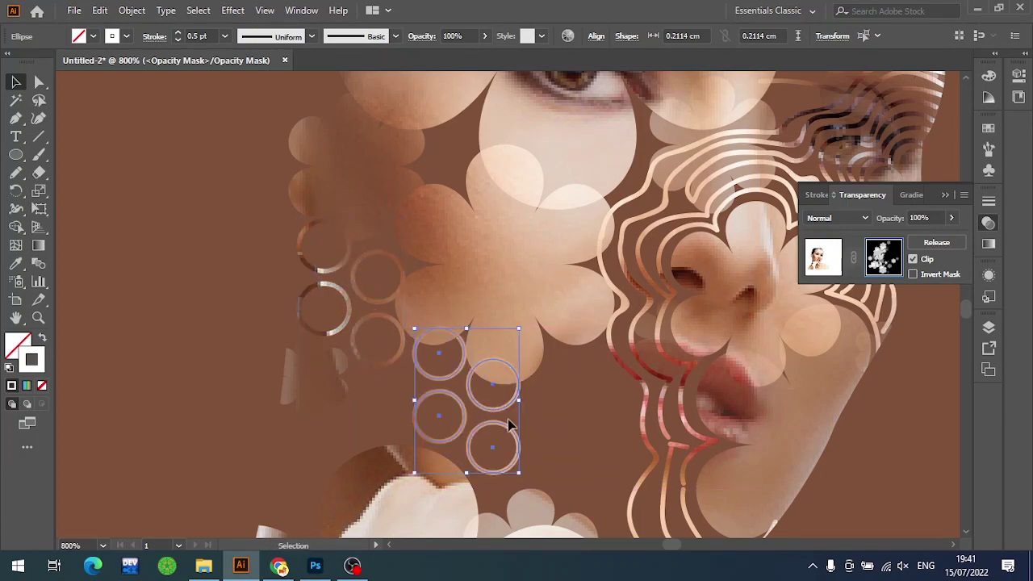
# Repeat the duplicate with Ctrl+D, move the new cluster down-left toward the hand, and zoom out
pyautogui.hotkey('ctrl', 'd')
pyautogui.moveTo(621, 462)
pyautogui.mouseDown()
pyautogui.moveTo(540, 355)
pyautogui.moveTo(498, 256)
pyautogui.moveTo(262, 298)
pyautogui.mouseUp()
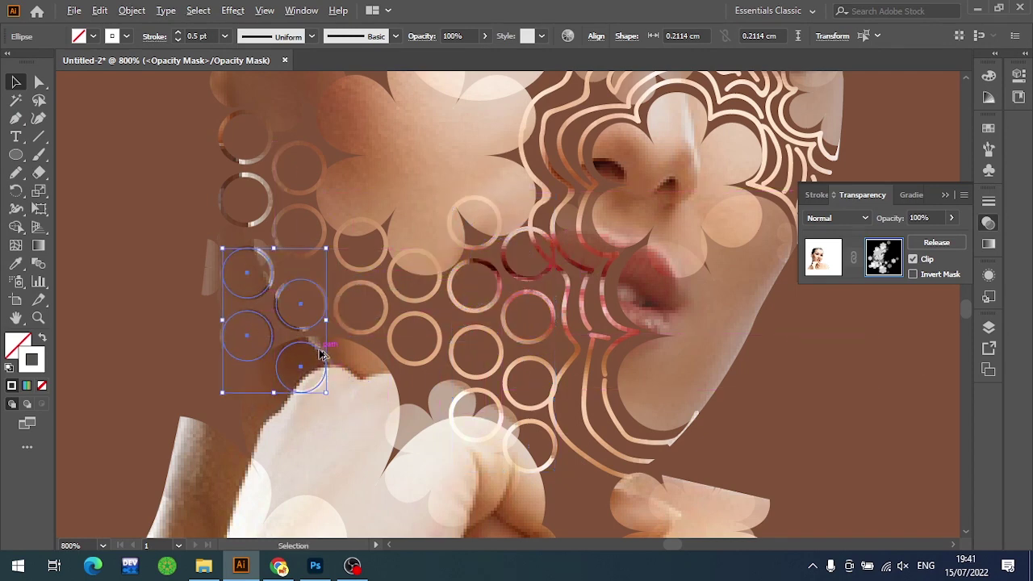
pyautogui.moveTo(327, 378); pyautogui.dragTo(258, 472)
pyautogui.hotkey('ctrl', '-')
pyautogui.hotkey('ctrl', '-')
pyautogui.hotkey('ctrl', '-')
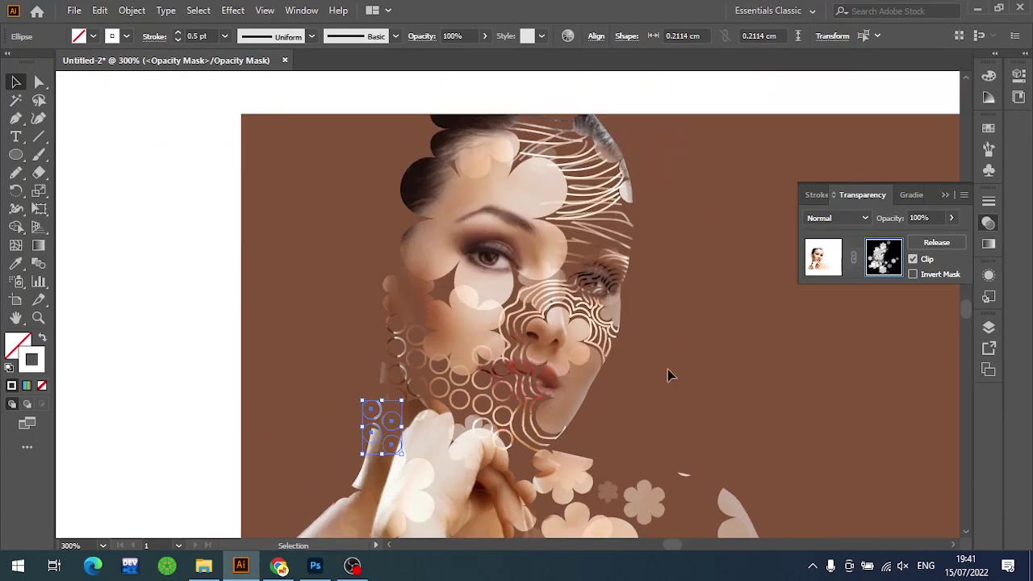
pyautogui.click(671, 383)
# Move a small ring beside the lower flowers, discarding two trial scatter-brush strokes
pyautogui.hotkey('ctrl', '-')
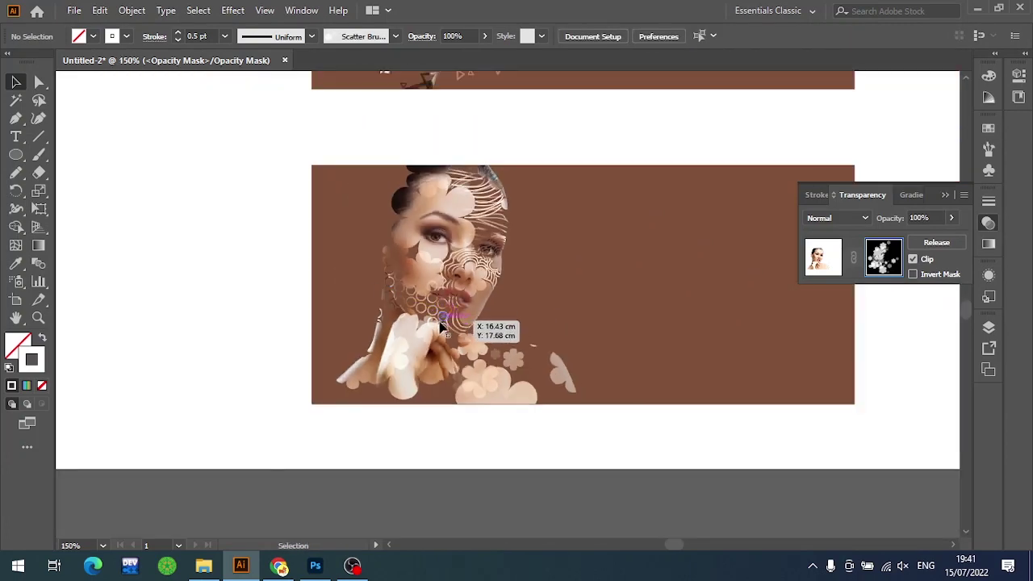
pyautogui.keyDown('alt'); pyautogui.scroll(4, 518, 373); pyautogui.keyUp('alt')
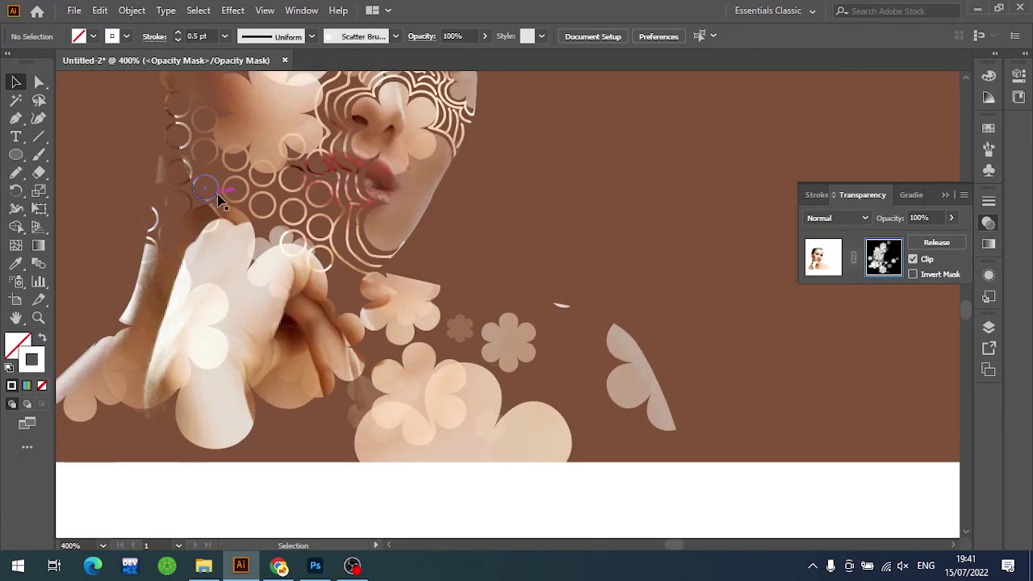
pyautogui.moveTo(218, 203); pyautogui.dragTo(489, 314)
pyautogui.keyDown('alt'); pyautogui.scroll(2, 509, 369); pyautogui.keyUp('alt')
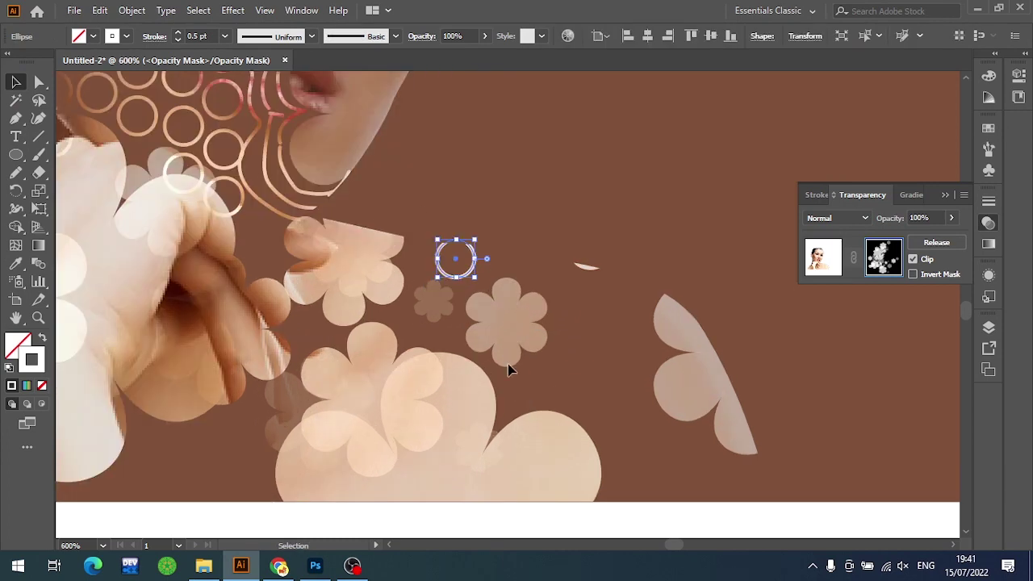
pyautogui.press('b')
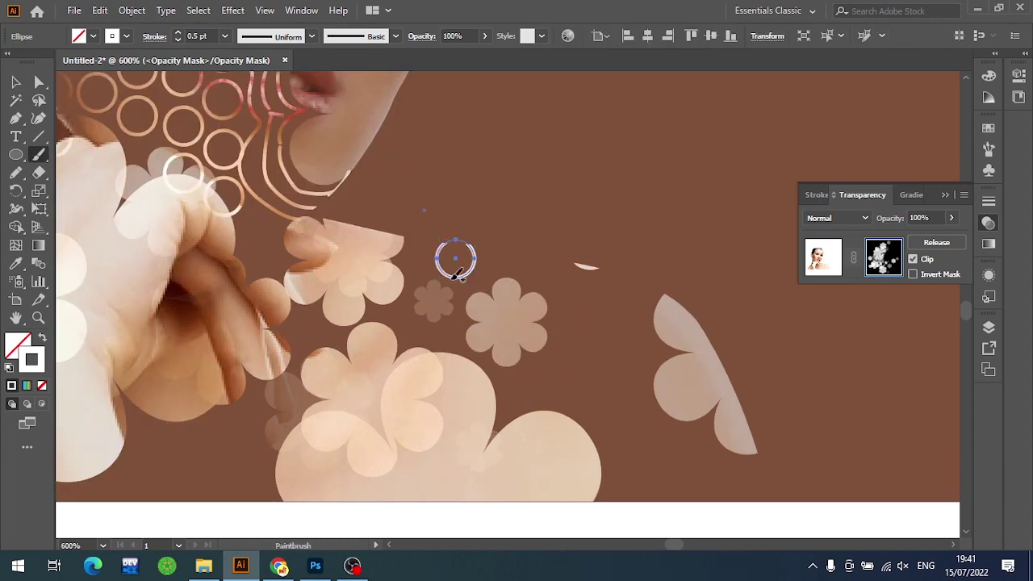
pyautogui.moveTo(467, 355); pyautogui.dragTo(539, 355)
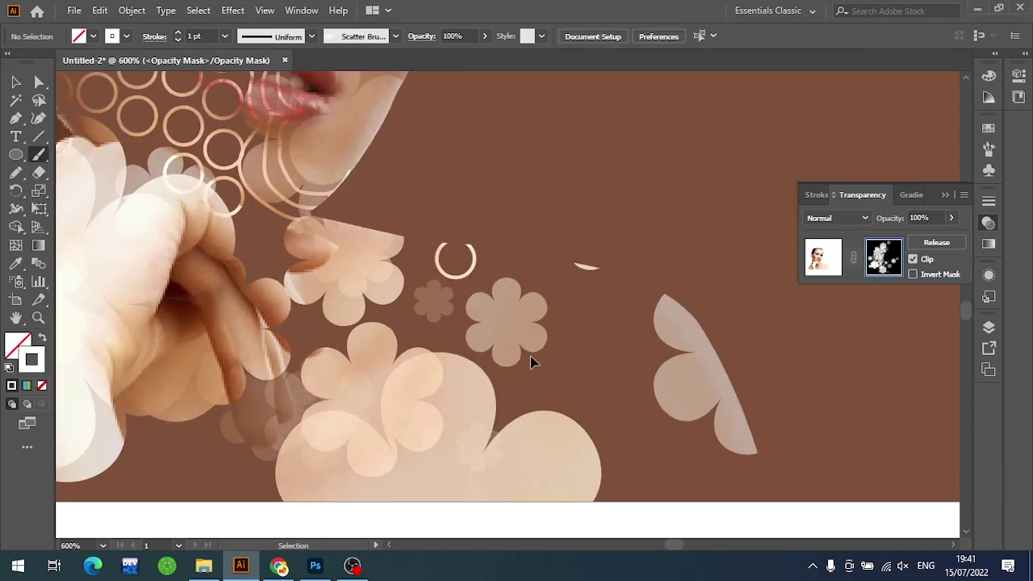
pyautogui.hotkey('ctrl', 'z')
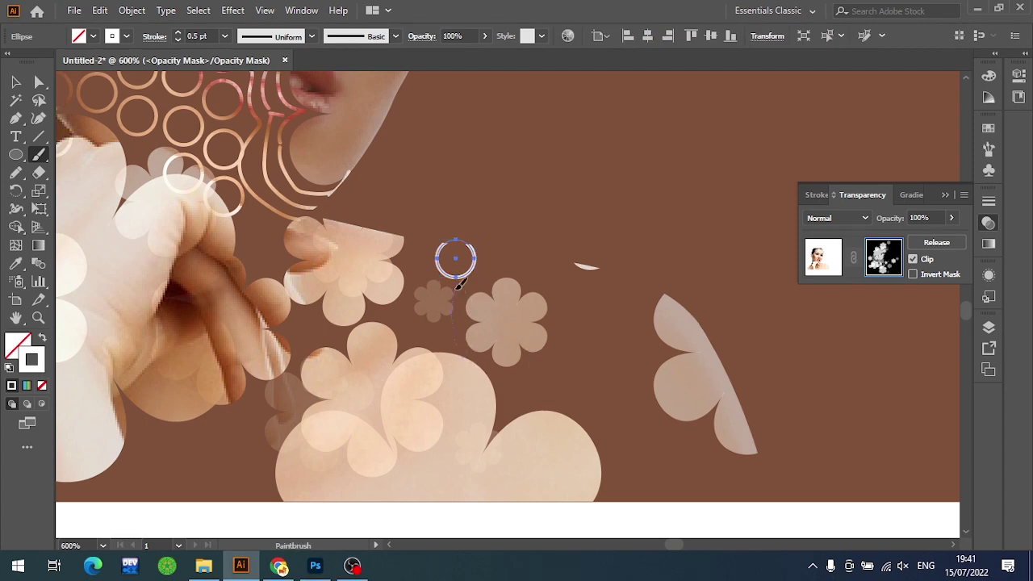
pyautogui.moveTo(459, 284); pyautogui.dragTo(500, 293)
pyautogui.hotkey('ctrl', 'z')
pyautogui.click(542, 205)
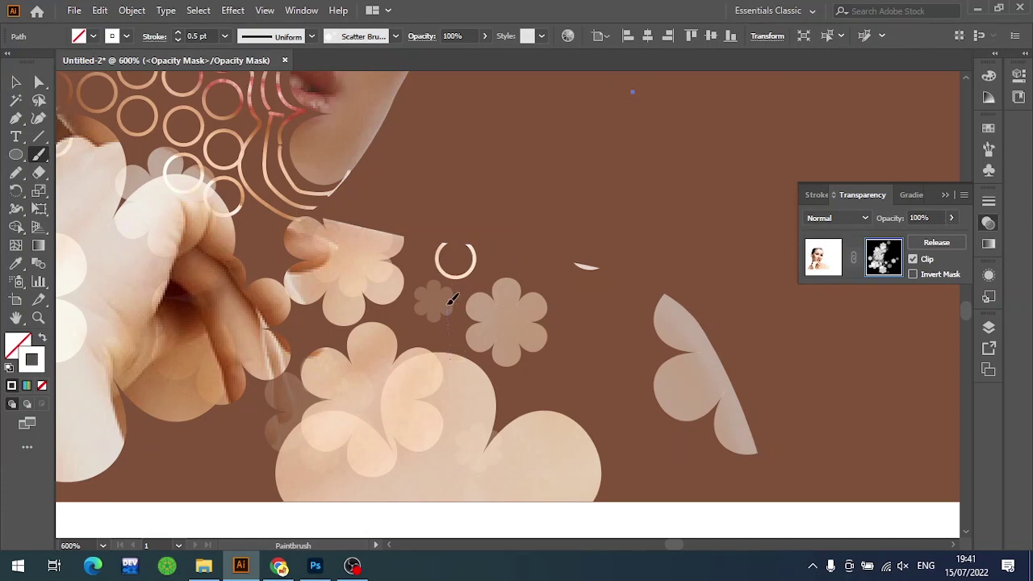
# Paint a short stem stroke below the ring using the 5 pt Round brush at 0.1 pt
pyautogui.moveTo(451, 298); pyautogui.dragTo(470, 301)
pyautogui.press('v')
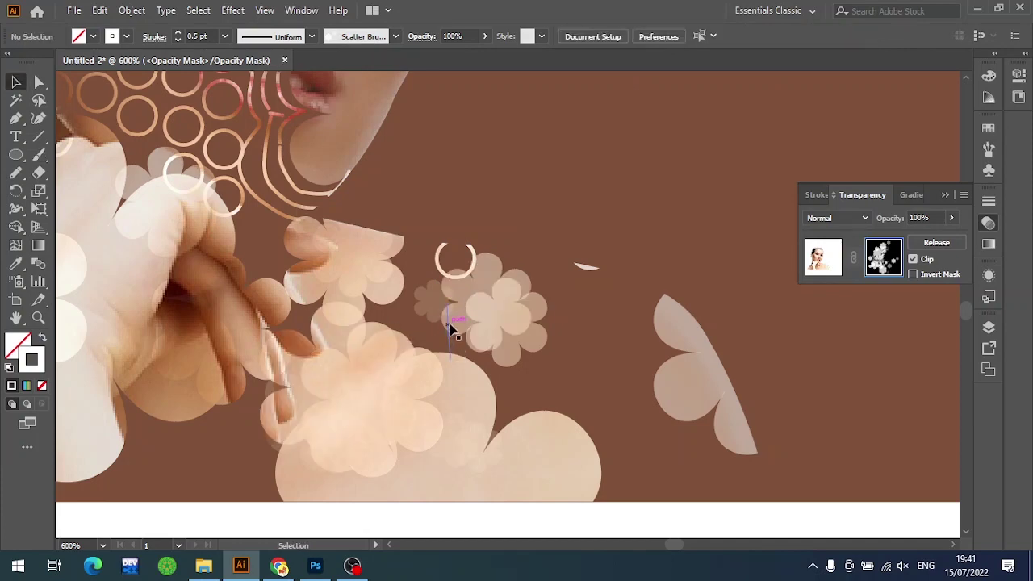
pyautogui.click(450, 329)
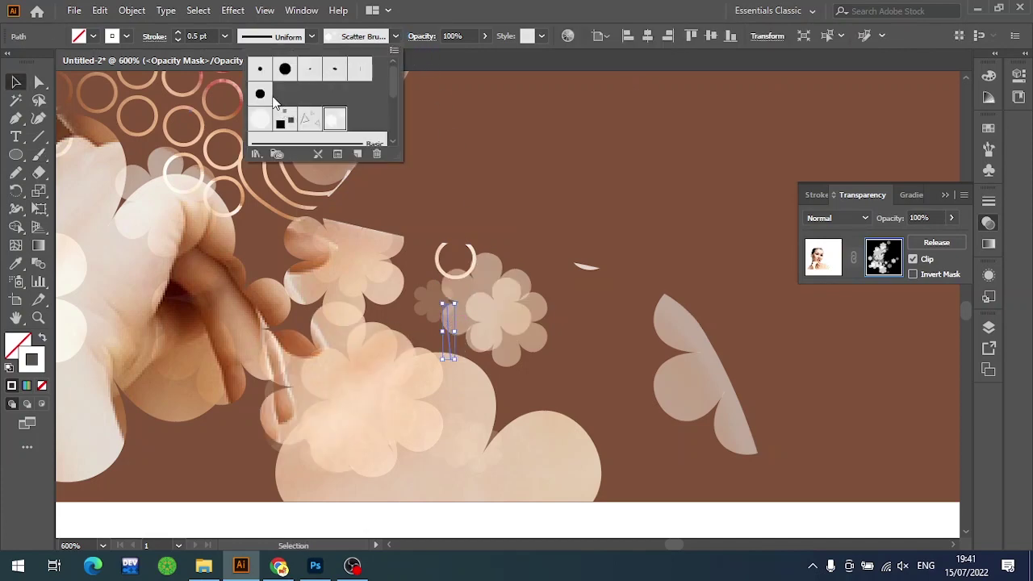
pyautogui.click(258, 69)
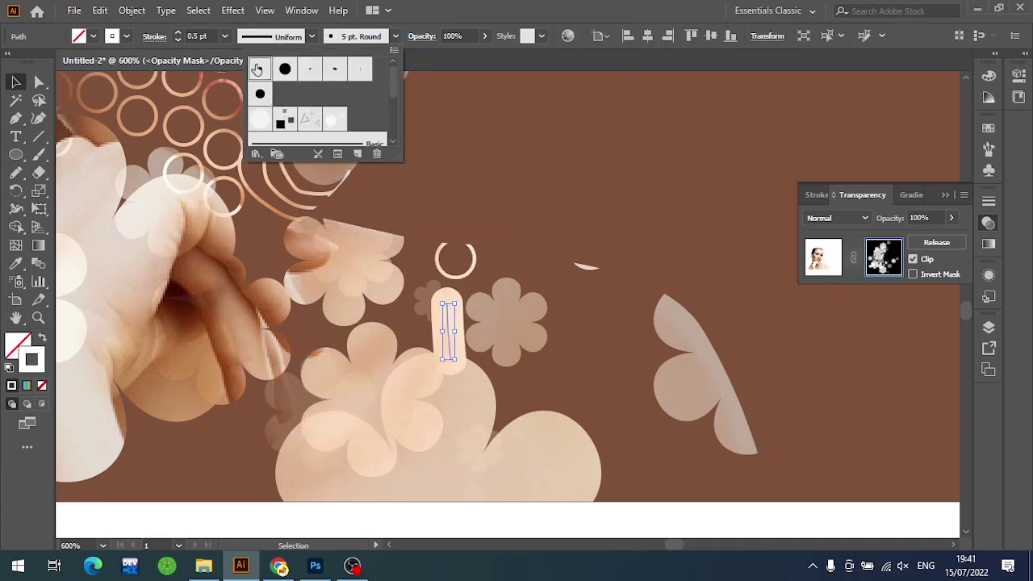
pyautogui.click(225, 36)
pyautogui.click(246, 51)
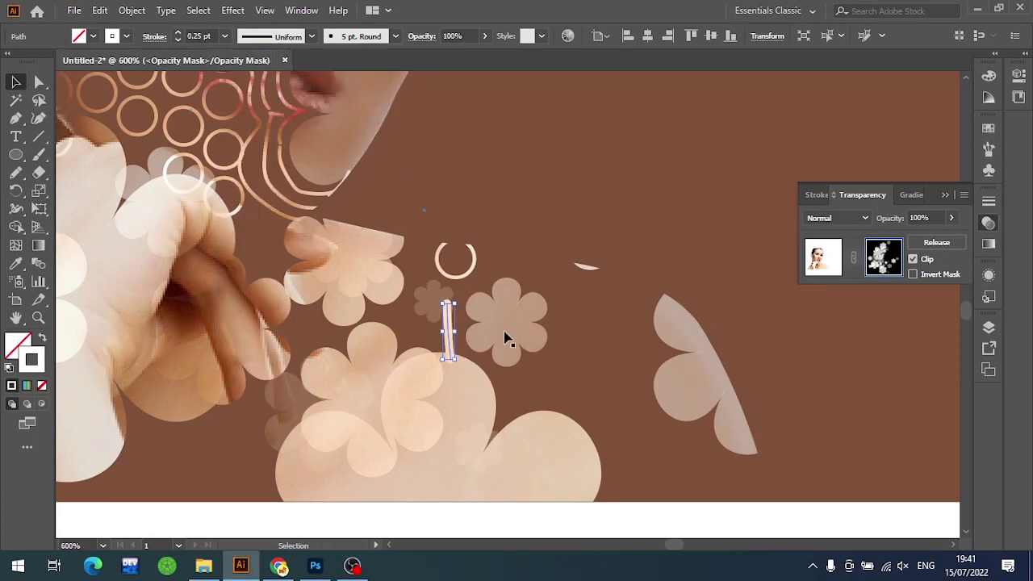
pyautogui.click(216, 36)
pyautogui.write('0.1')
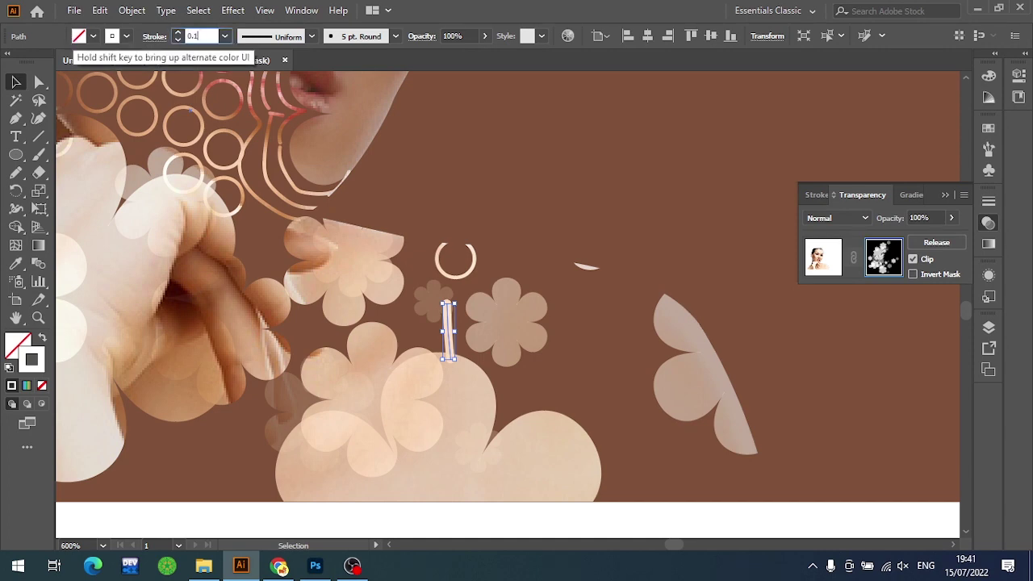
pyautogui.press('Return')
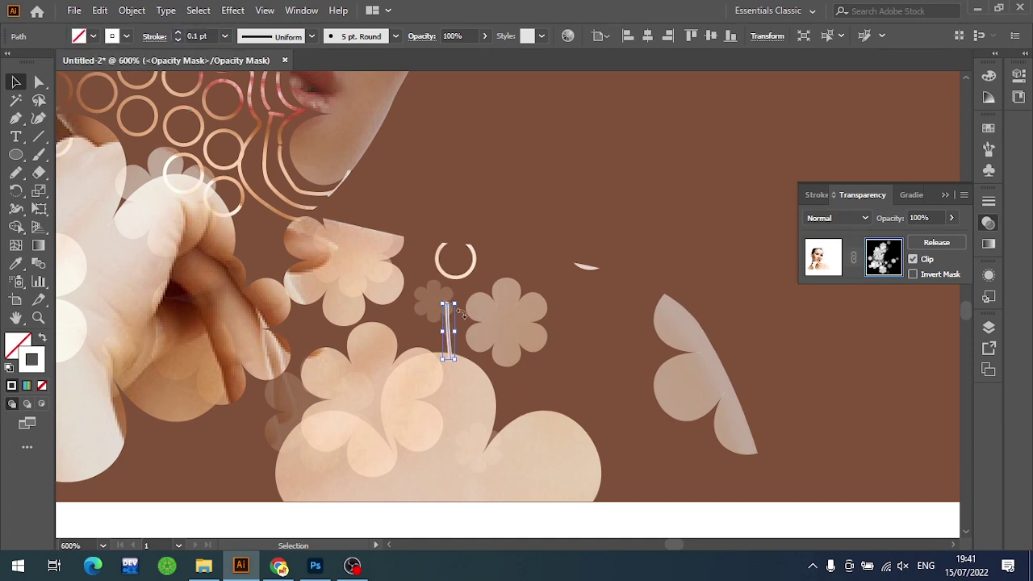
# Stretch the stem's top anchor up to meet the ring
pyautogui.press('a')
pyautogui.click(447, 305)
pyautogui.moveTo(447, 305); pyautogui.dragTo(450, 276)
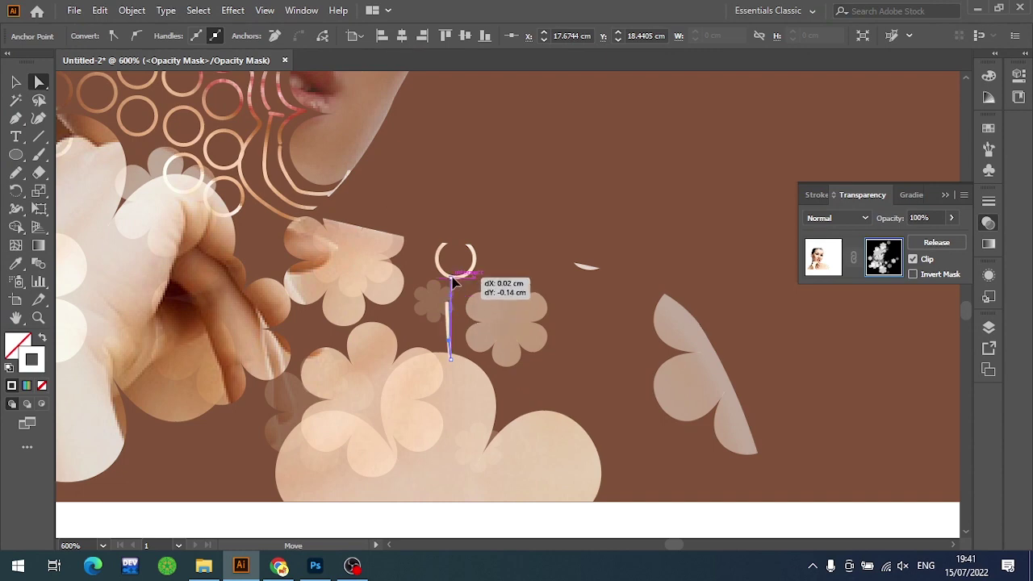
# Paint eight curved petal lines radiating left and right from the ring
pyautogui.press('b')
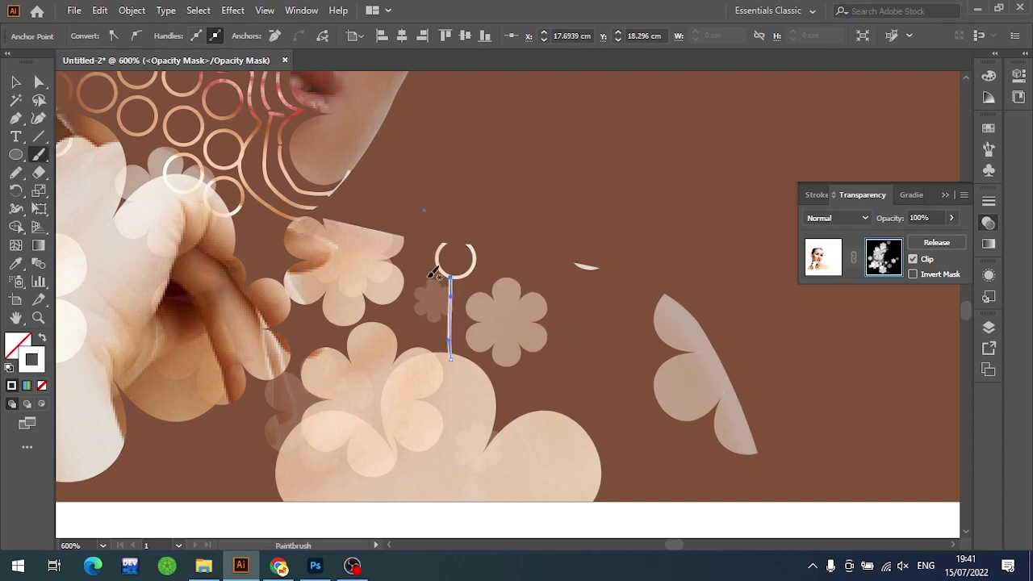
pyautogui.moveTo(442, 268); pyautogui.dragTo(418, 345)
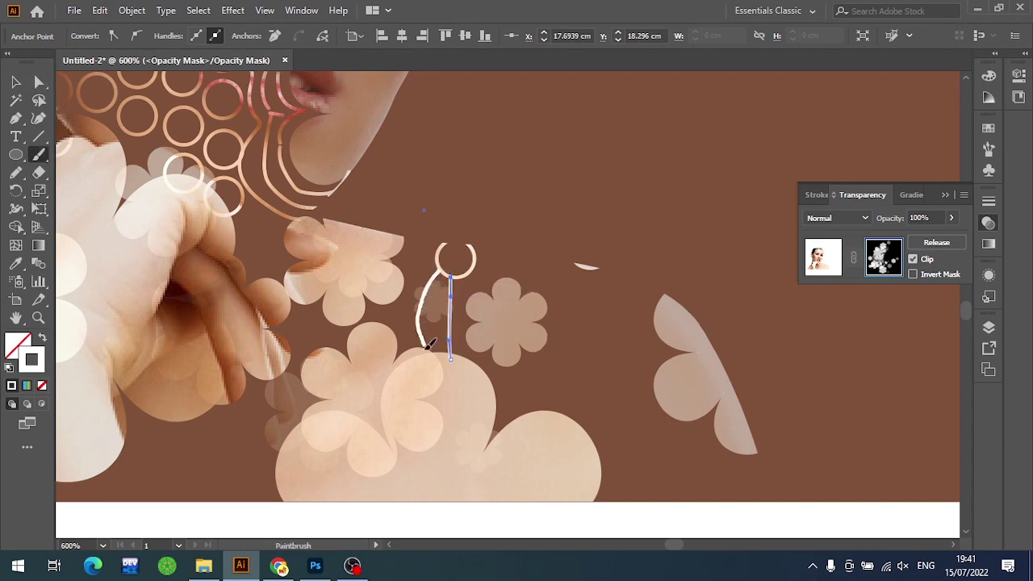
pyautogui.moveTo(467, 274)
pyautogui.mouseDown()
pyautogui.moveTo(484, 295)
pyautogui.moveTo(468, 361)
pyautogui.mouseUp()
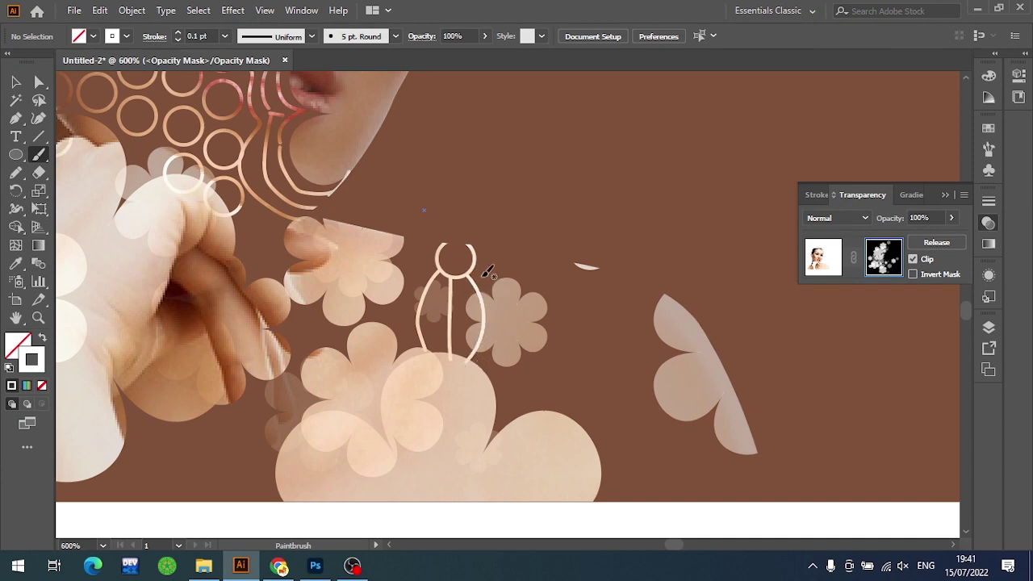
pyautogui.moveTo(476, 263)
pyautogui.mouseDown()
pyautogui.moveTo(563, 345)
pyautogui.moveTo(601, 324)
pyautogui.mouseUp()
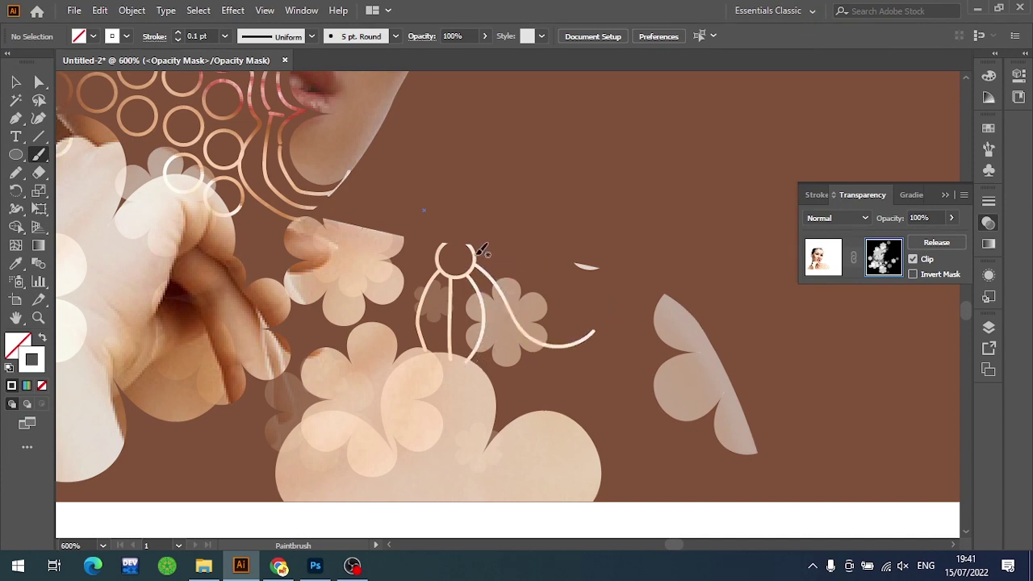
pyautogui.moveTo(478, 255); pyautogui.dragTo(608, 319)
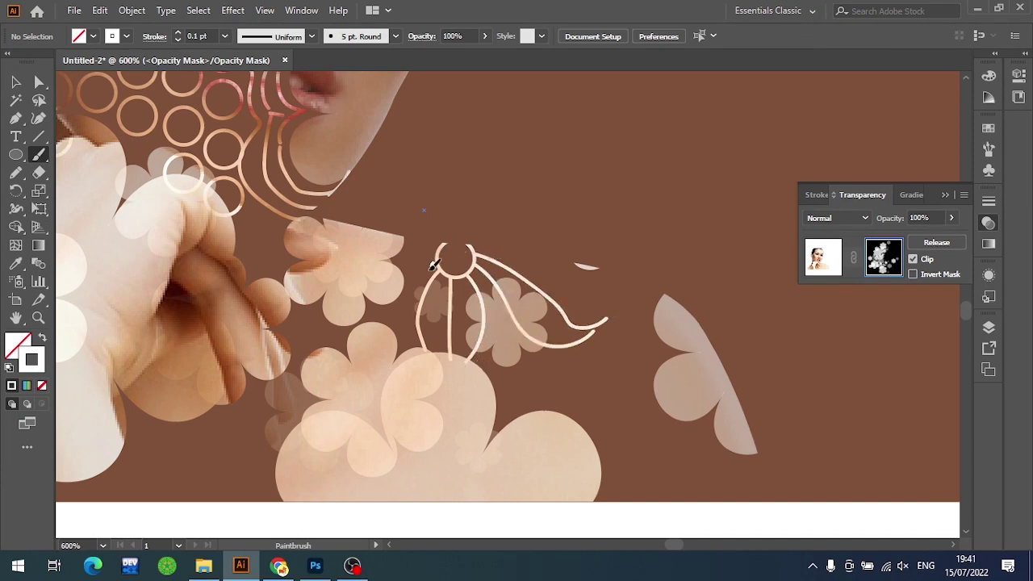
pyautogui.moveTo(436, 266); pyautogui.dragTo(300, 310)
pyautogui.moveTo(432, 253); pyautogui.dragTo(313, 274)
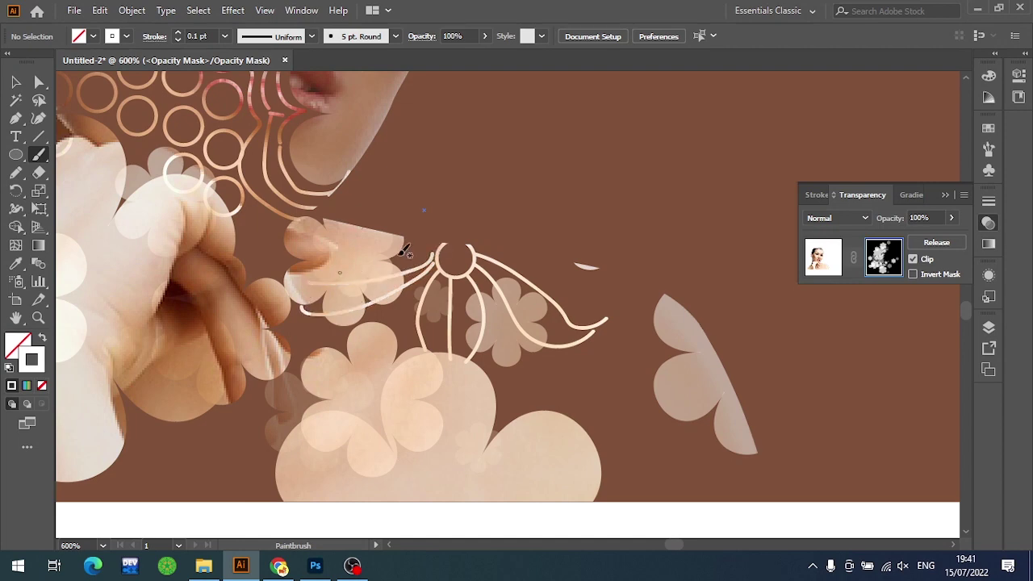
pyautogui.moveTo(438, 247); pyautogui.dragTo(317, 267)
pyautogui.moveTo(477, 252)
pyautogui.mouseDown()
pyautogui.moveTo(613, 296)
pyautogui.moveTo(601, 323)
pyautogui.mouseUp()
pyautogui.hotkey('ctrl', '-')
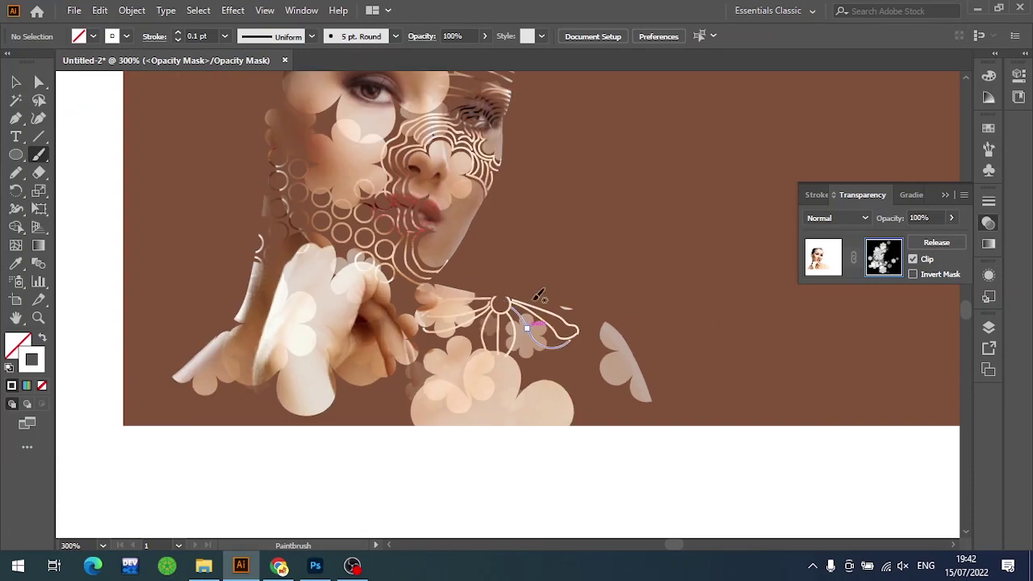
pyautogui.press('v')
pyautogui.hotkey('ctrl', '-')
pyautogui.click(598, 432)
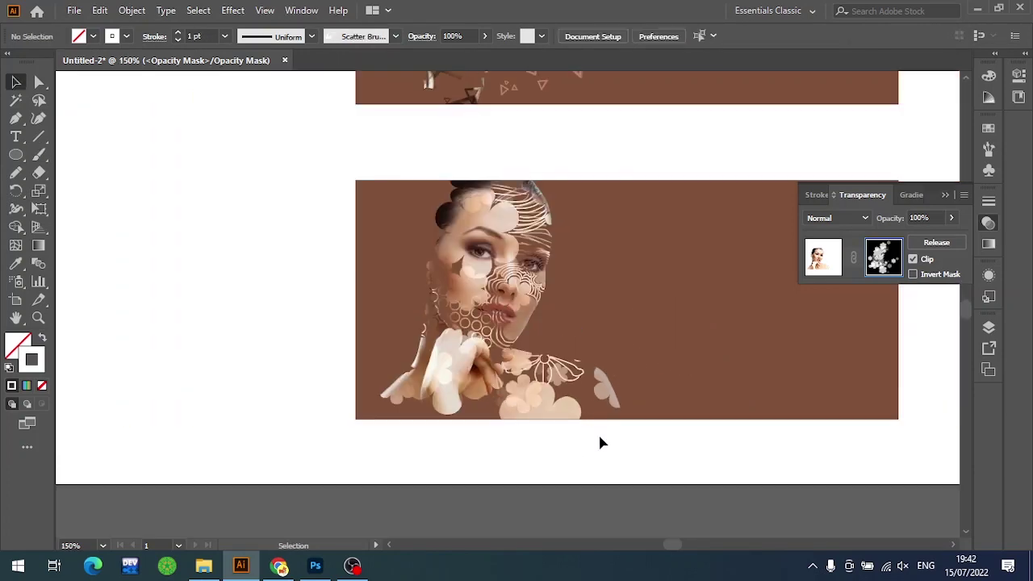
pyautogui.hscroll(3, 518, 470)
pyautogui.scroll(1, 347, 375)
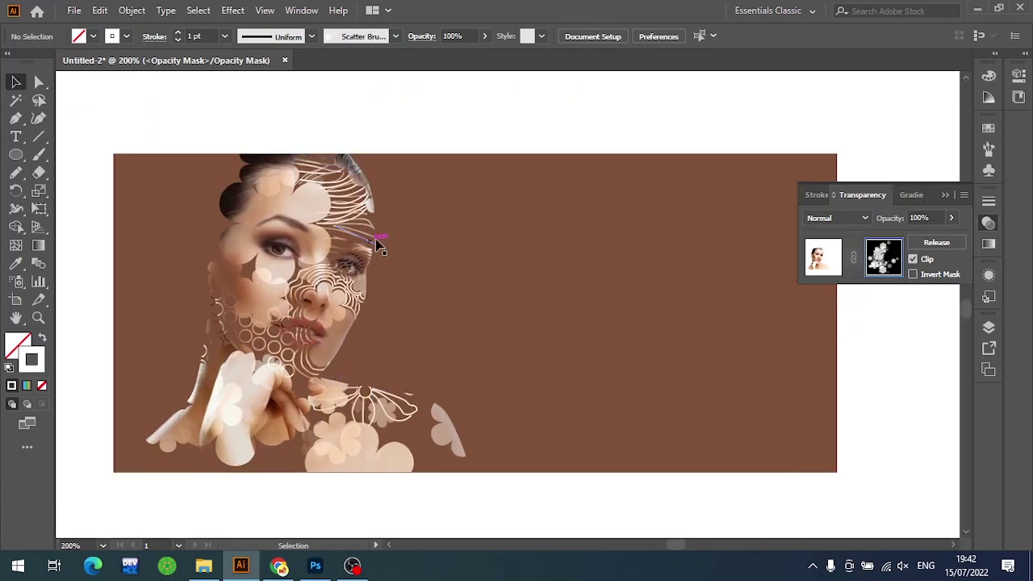
pyautogui.hotkey('ctrl', '+')
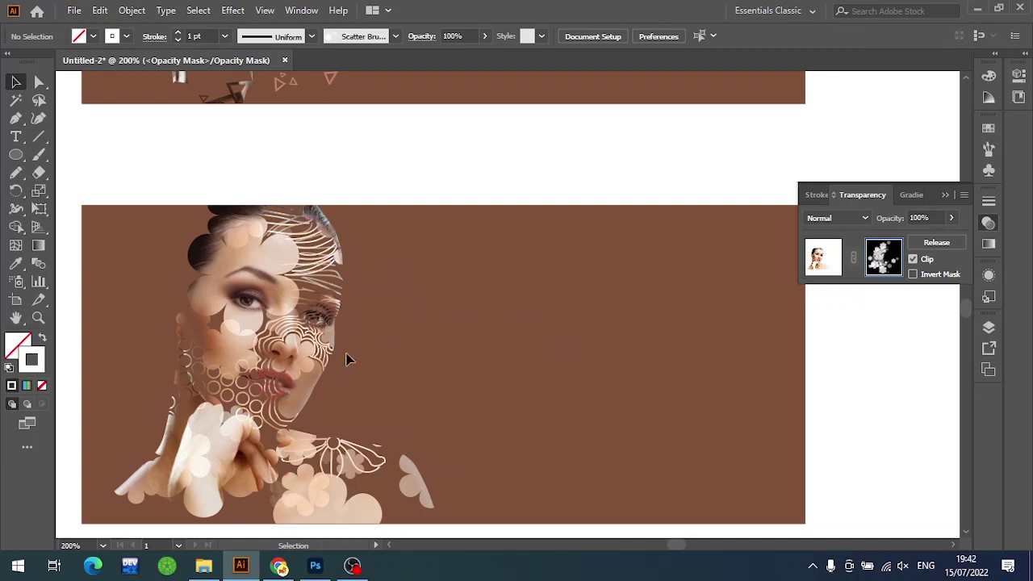
pyautogui.scroll(-2, 471, 288)
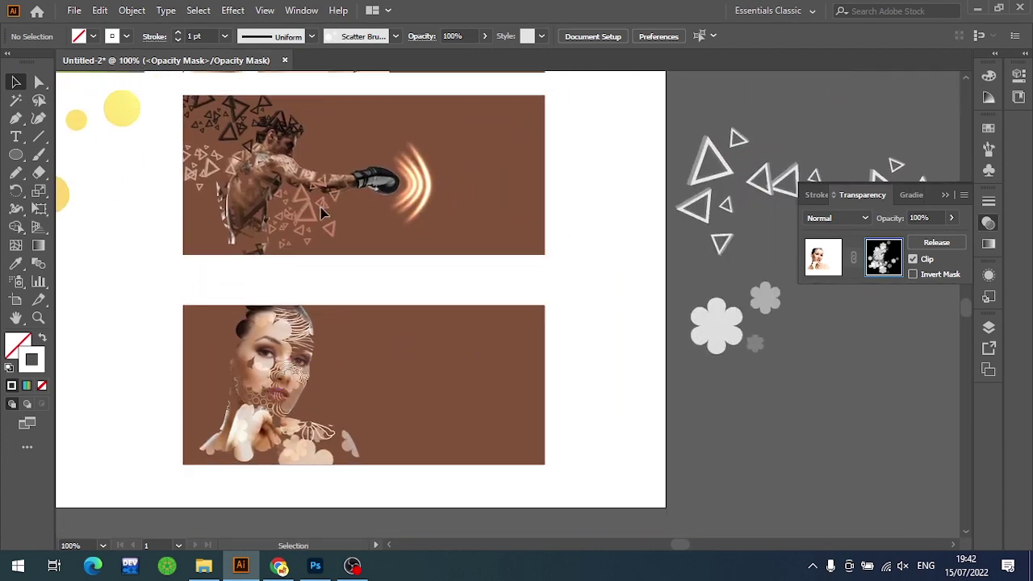
pyautogui.moveTo(321, 212); pyautogui.dragTo(416, 295)
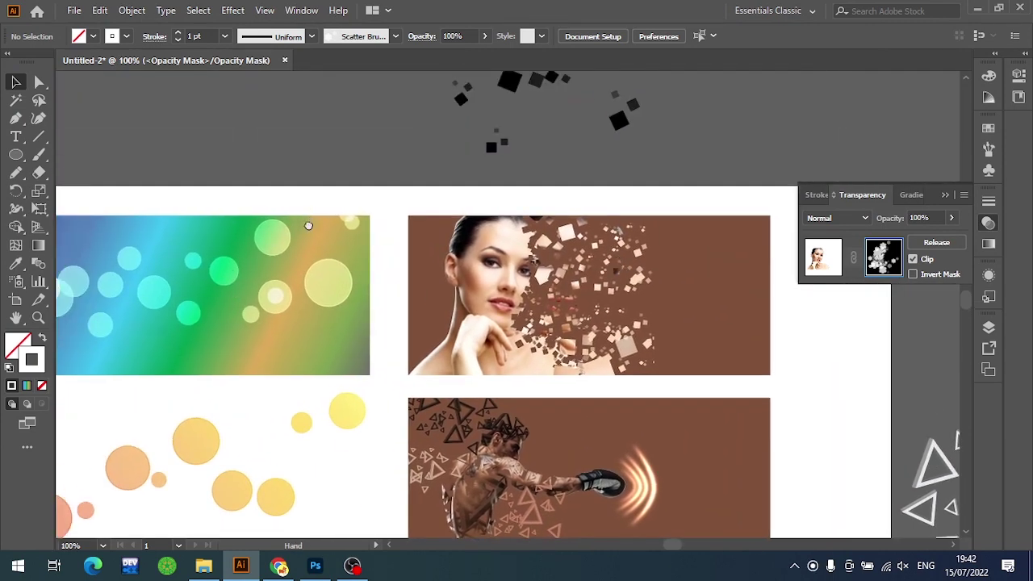
pyautogui.moveTo(308, 225); pyautogui.dragTo(484, 168)
pyautogui.moveTo(463, 383); pyautogui.dragTo(330, 347)
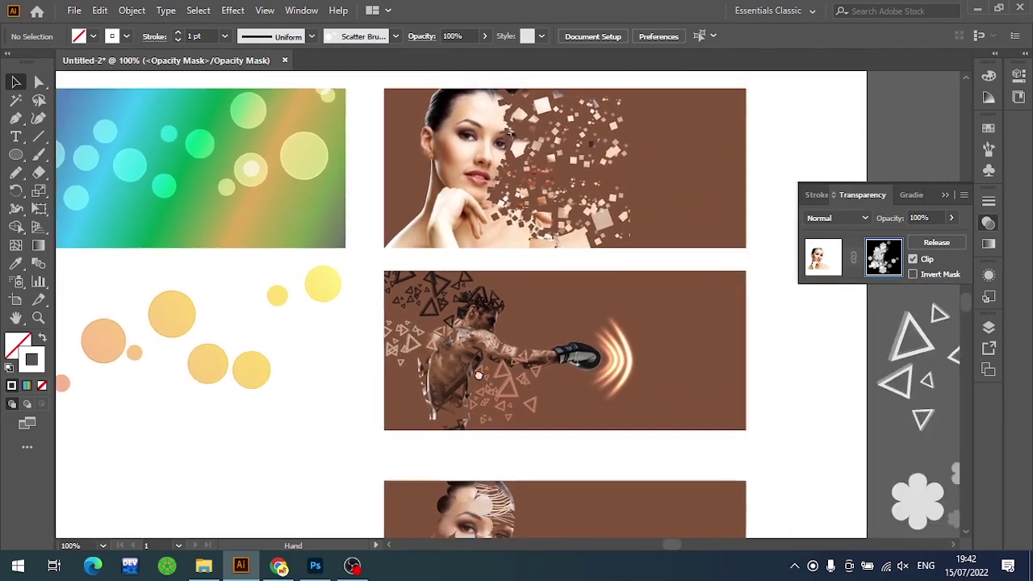
pyautogui.moveTo(521, 380)
pyautogui.mouseDown()
pyautogui.moveTo(281, 324)
pyautogui.moveTo(352, 292)
pyautogui.moveTo(767, 382)
pyautogui.moveTo(683, 382)
pyautogui.mouseUp()
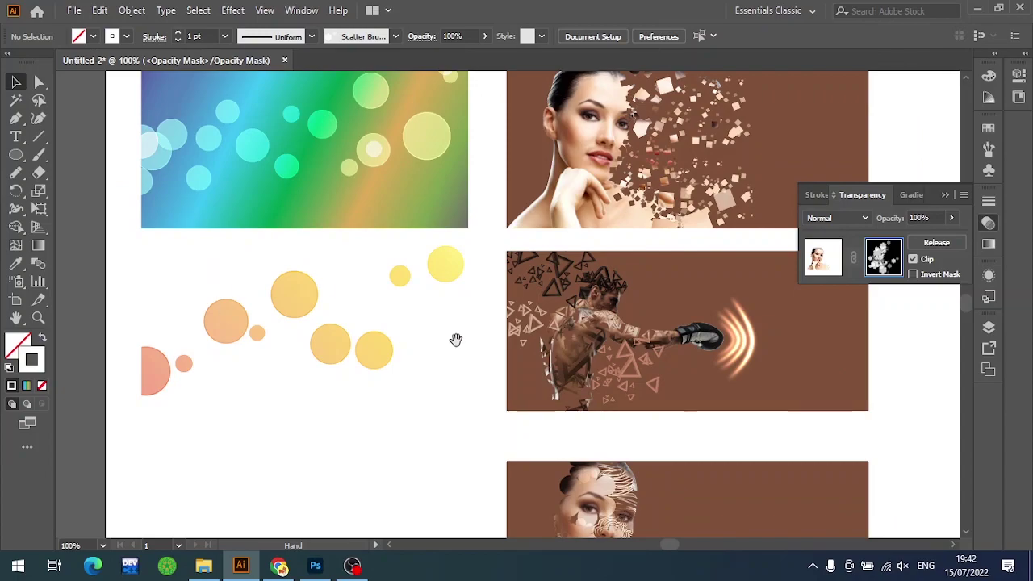